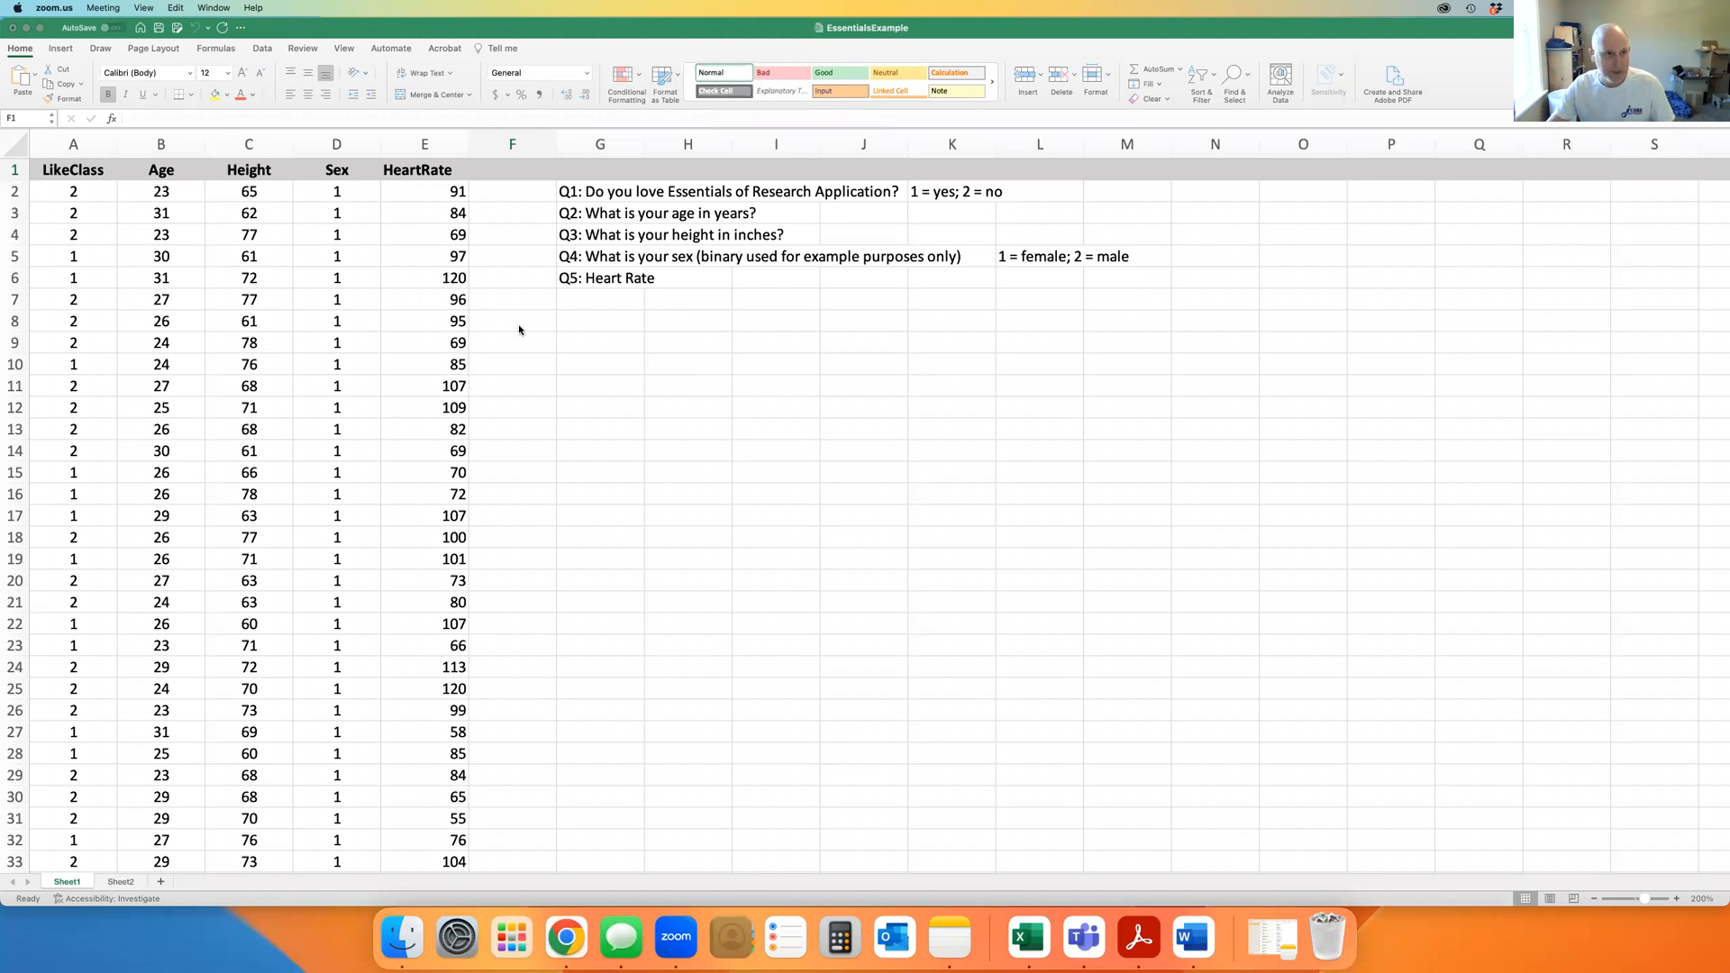
# Select data columns A–E in the survey workbook after inspecting cells A2, B2 and C2
pyautogui.click(75, 143)
pyautogui.click(83, 141)
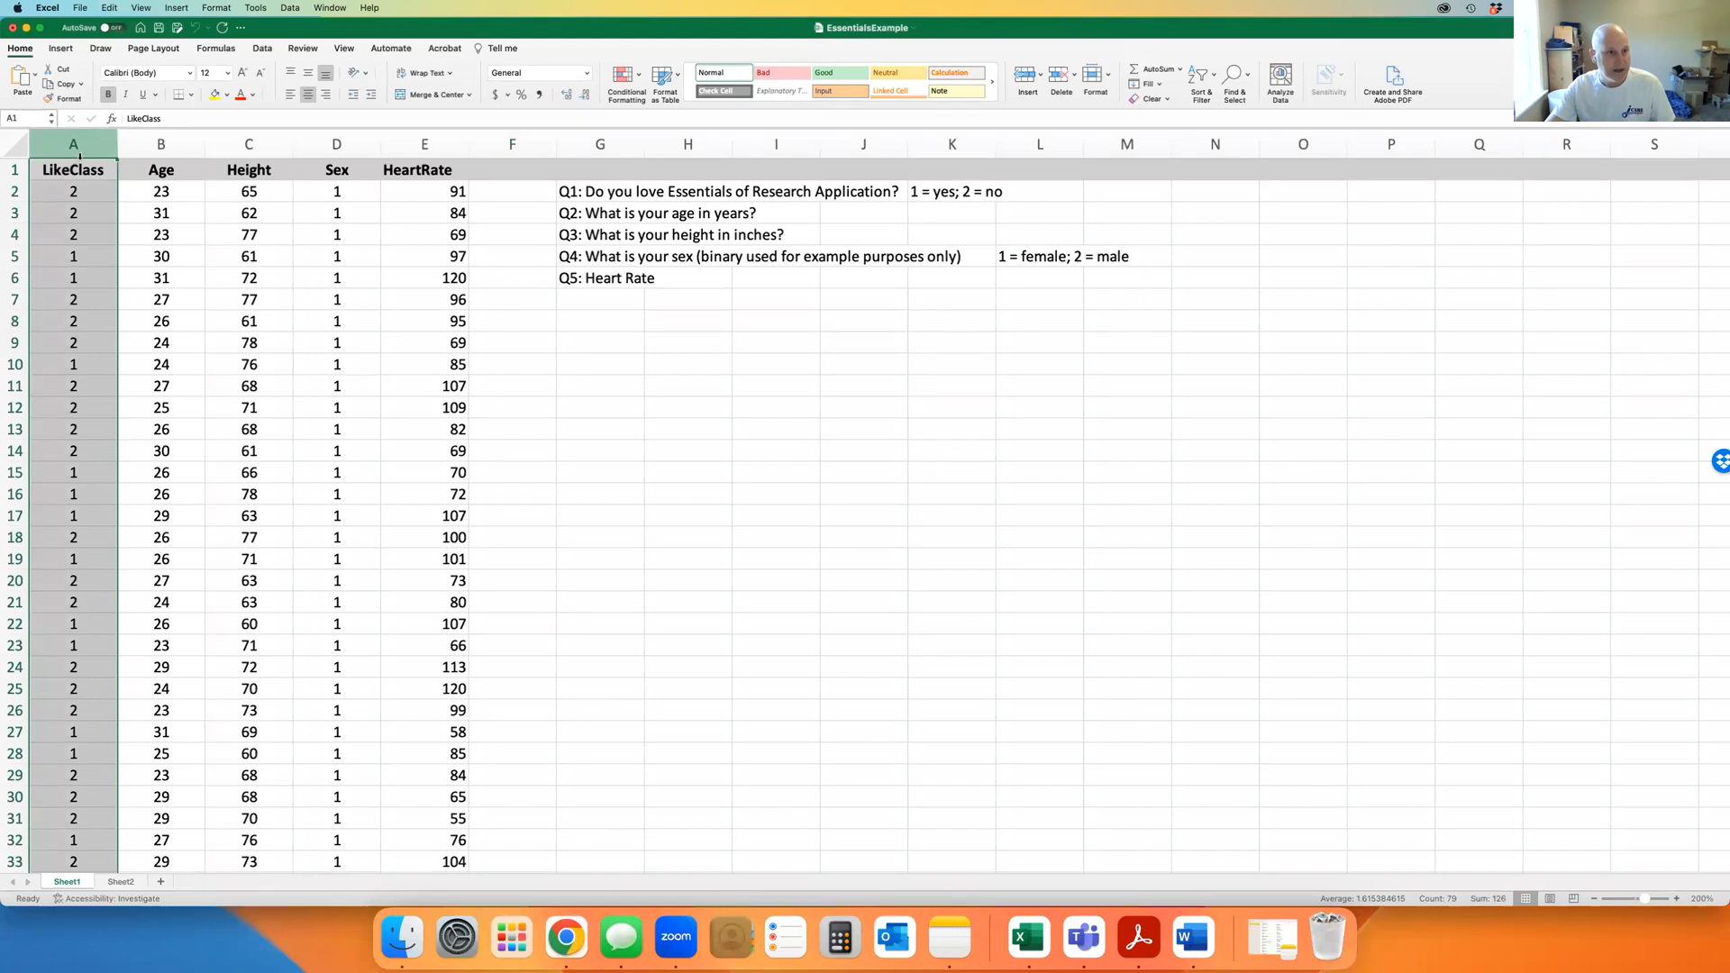
pyautogui.click(162, 144)
pyautogui.click(261, 143)
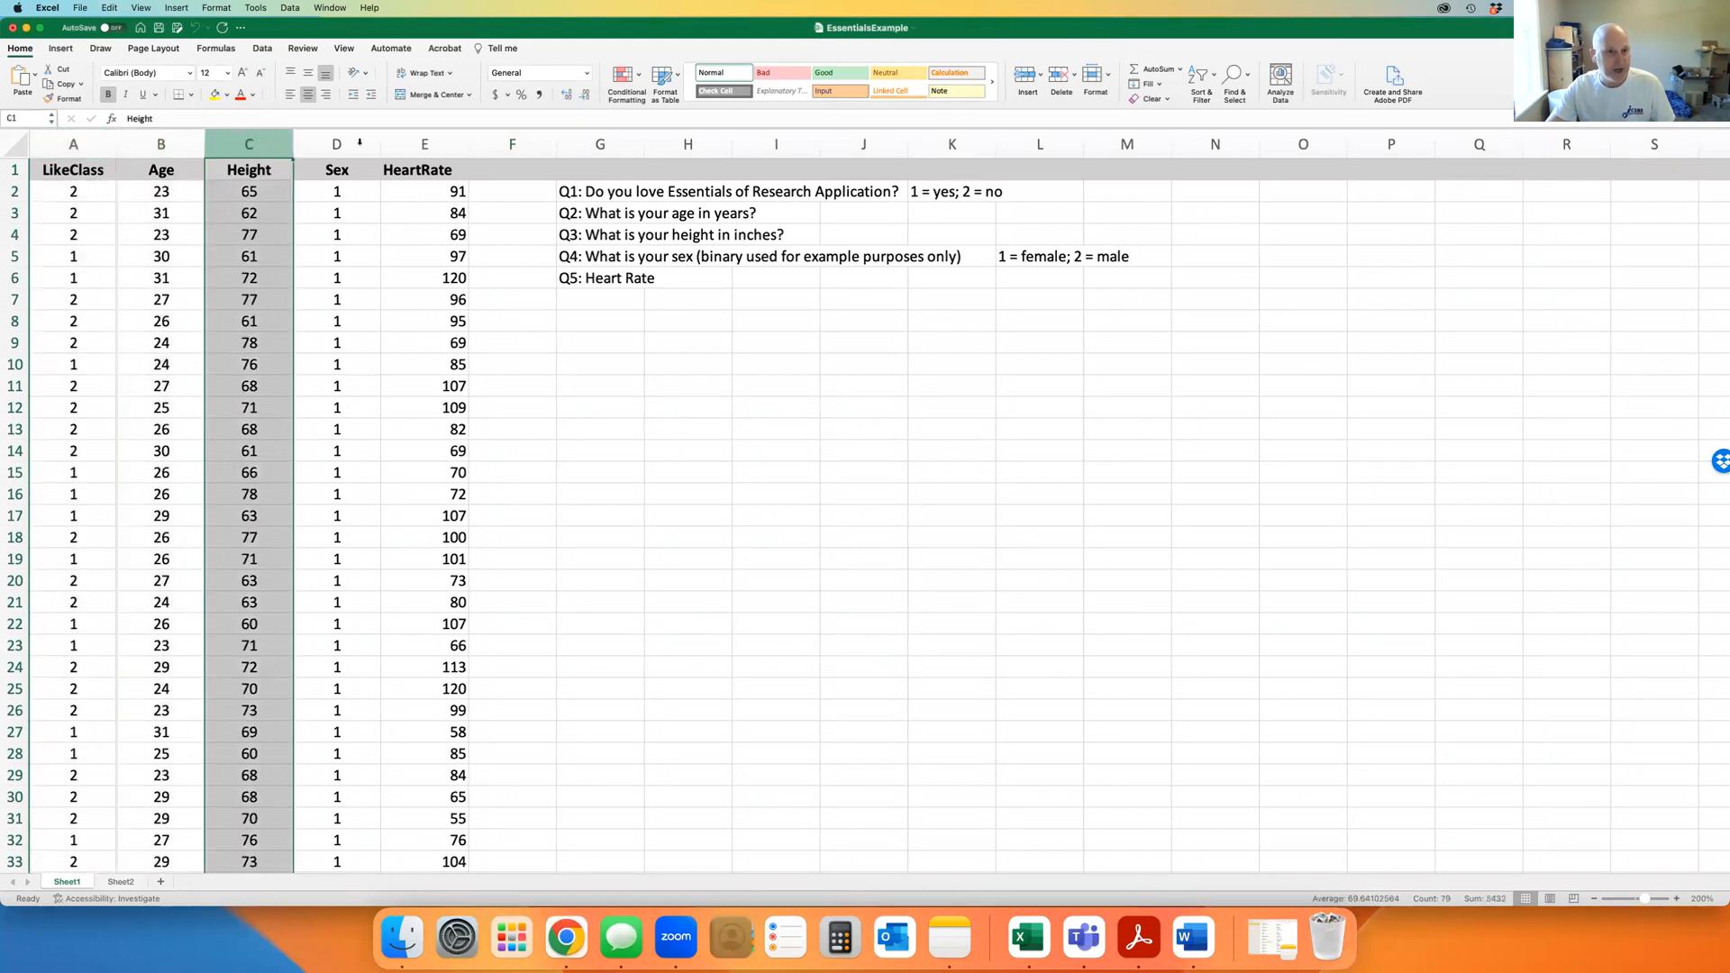
pyautogui.moveTo(72, 144); pyautogui.dragTo(399, 131)
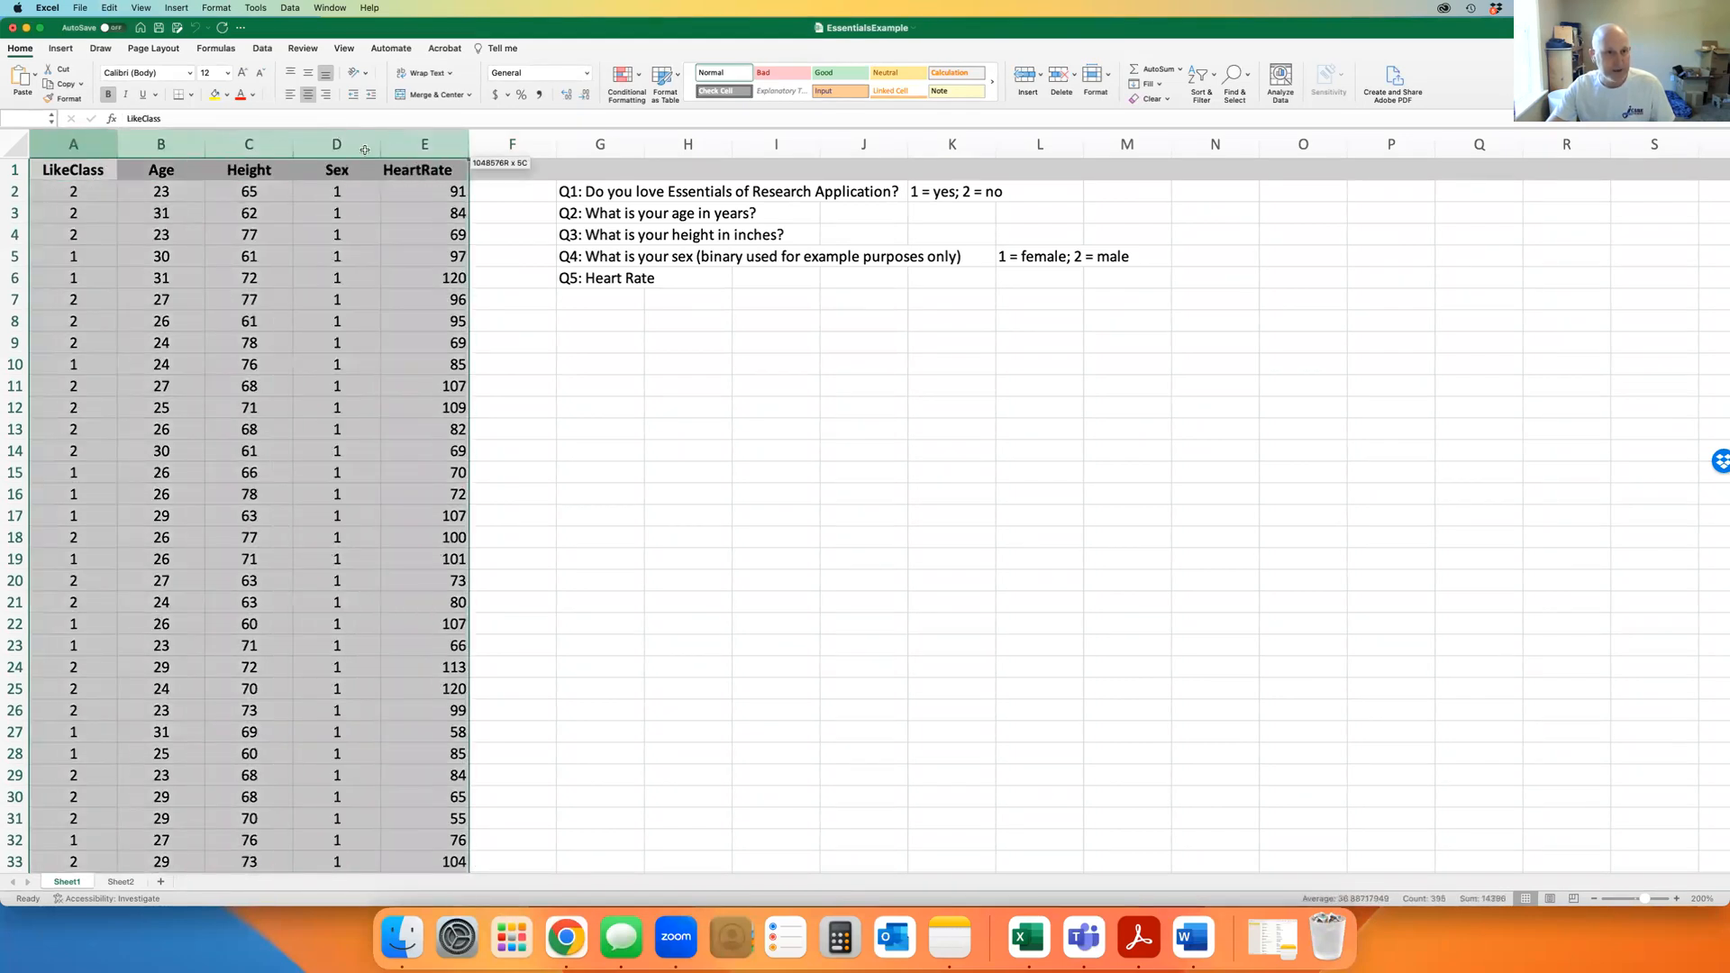
pyautogui.click(13, 191)
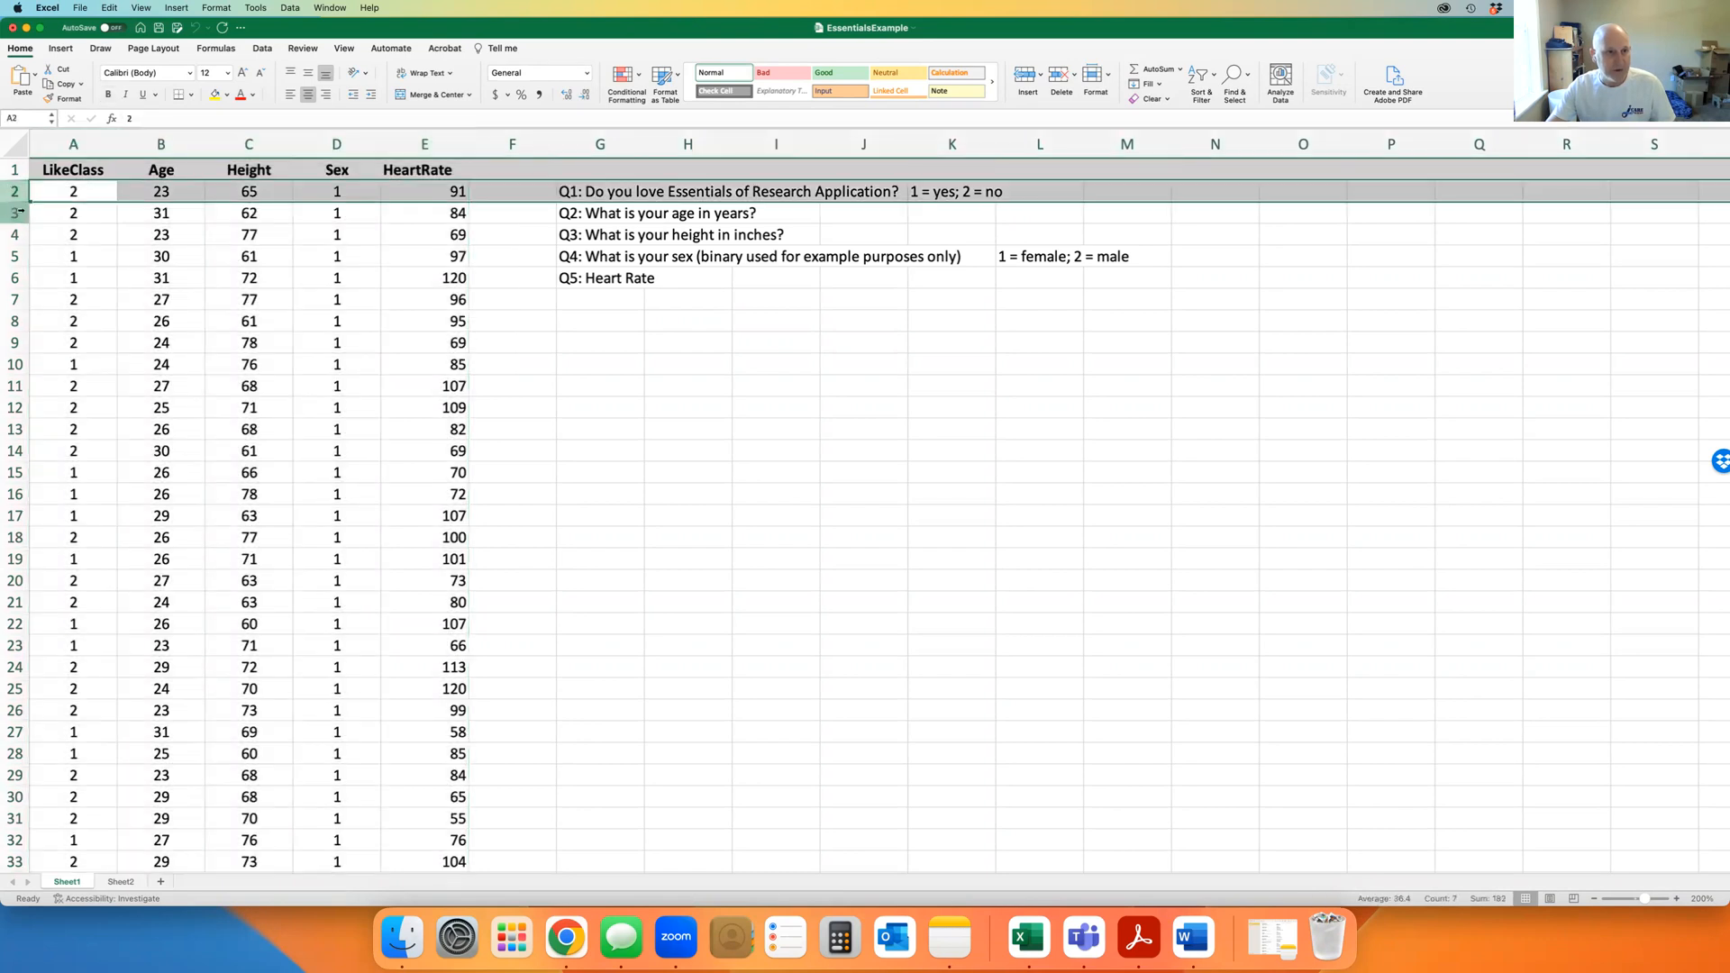
pyautogui.click(12, 212)
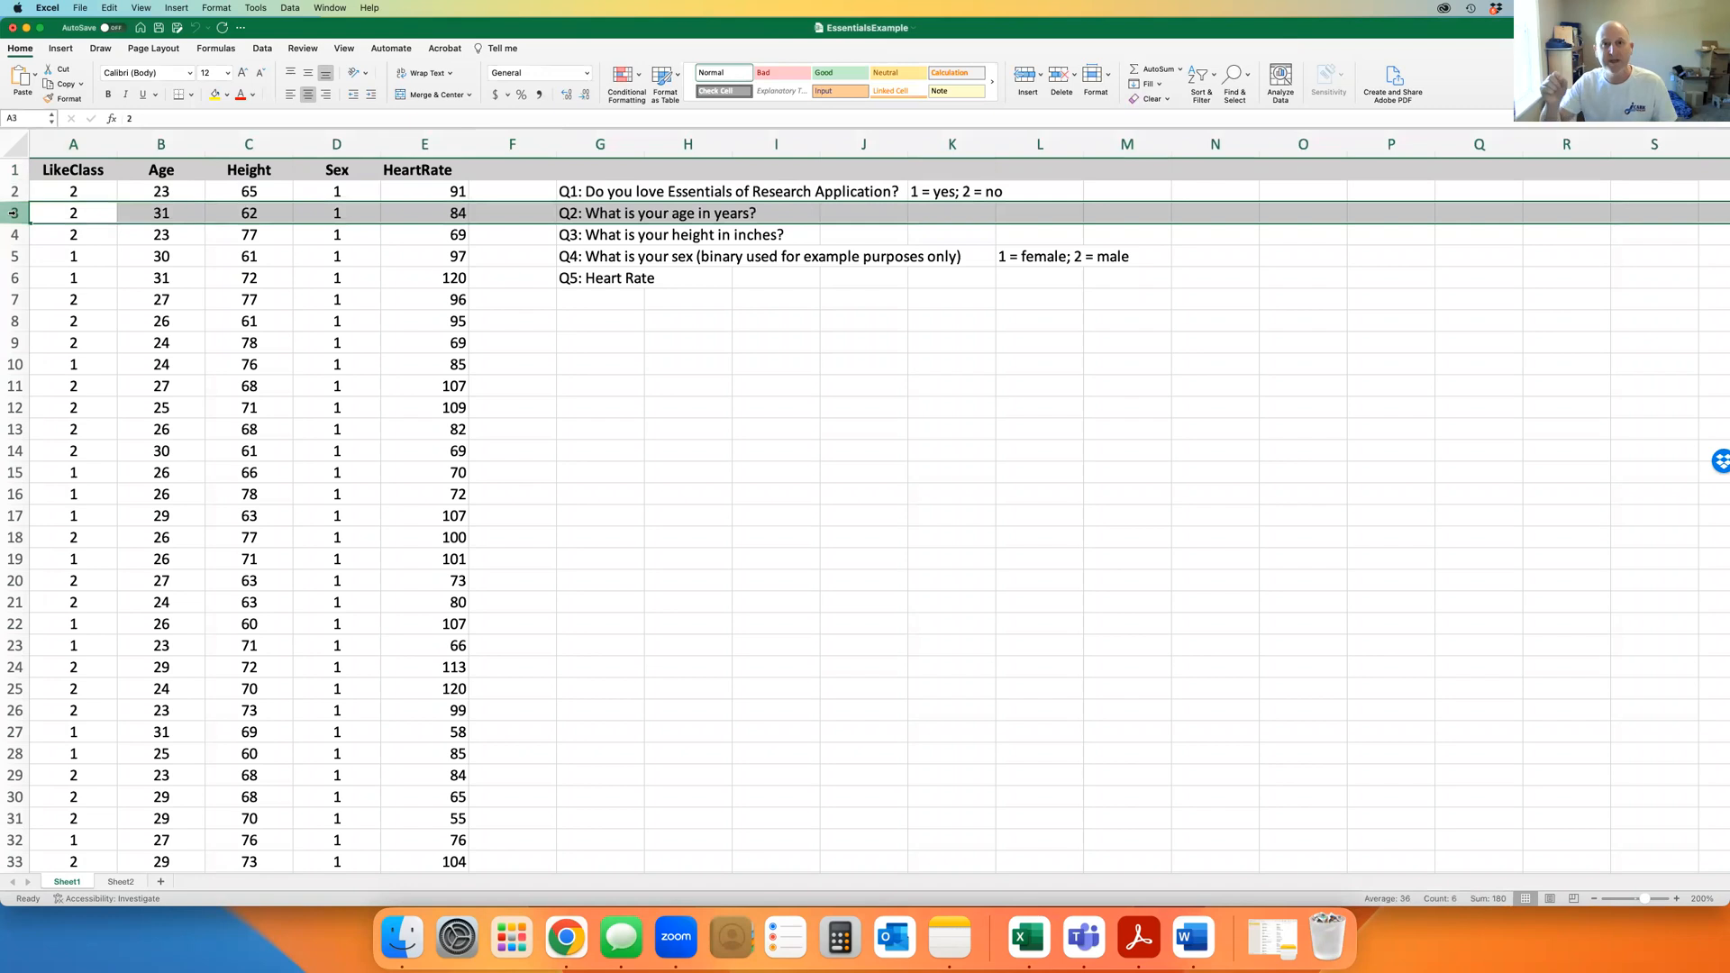
pyautogui.click(80, 192)
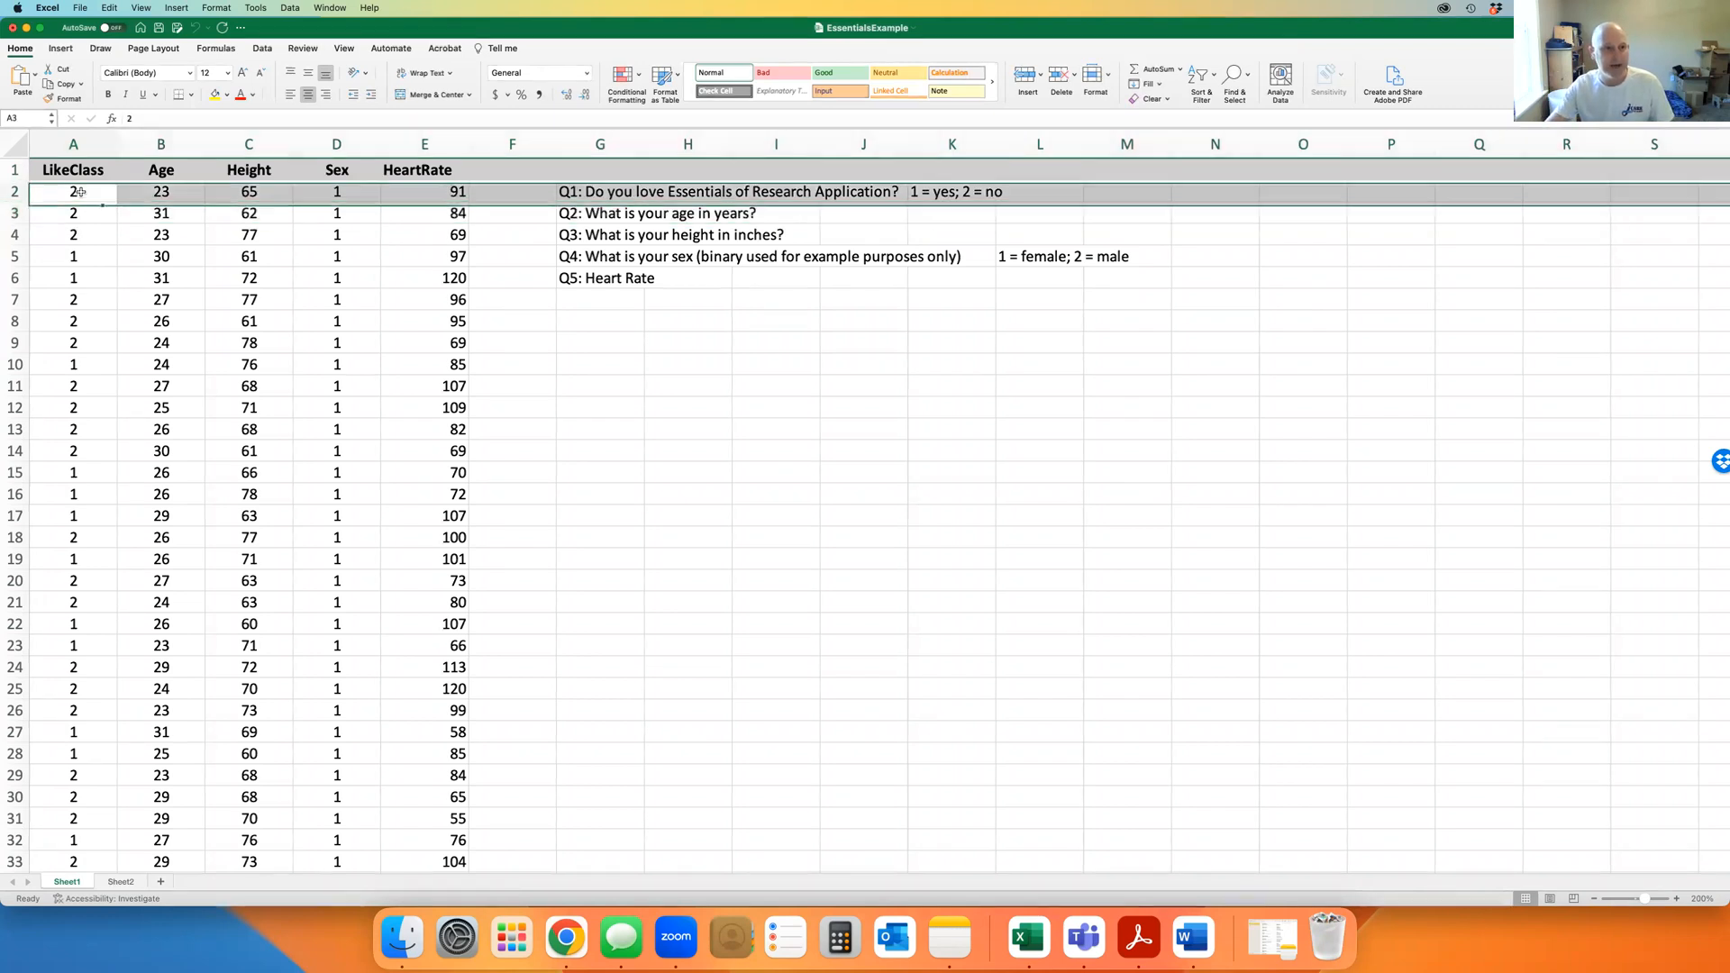
pyautogui.click(176, 191)
pyautogui.click(257, 191)
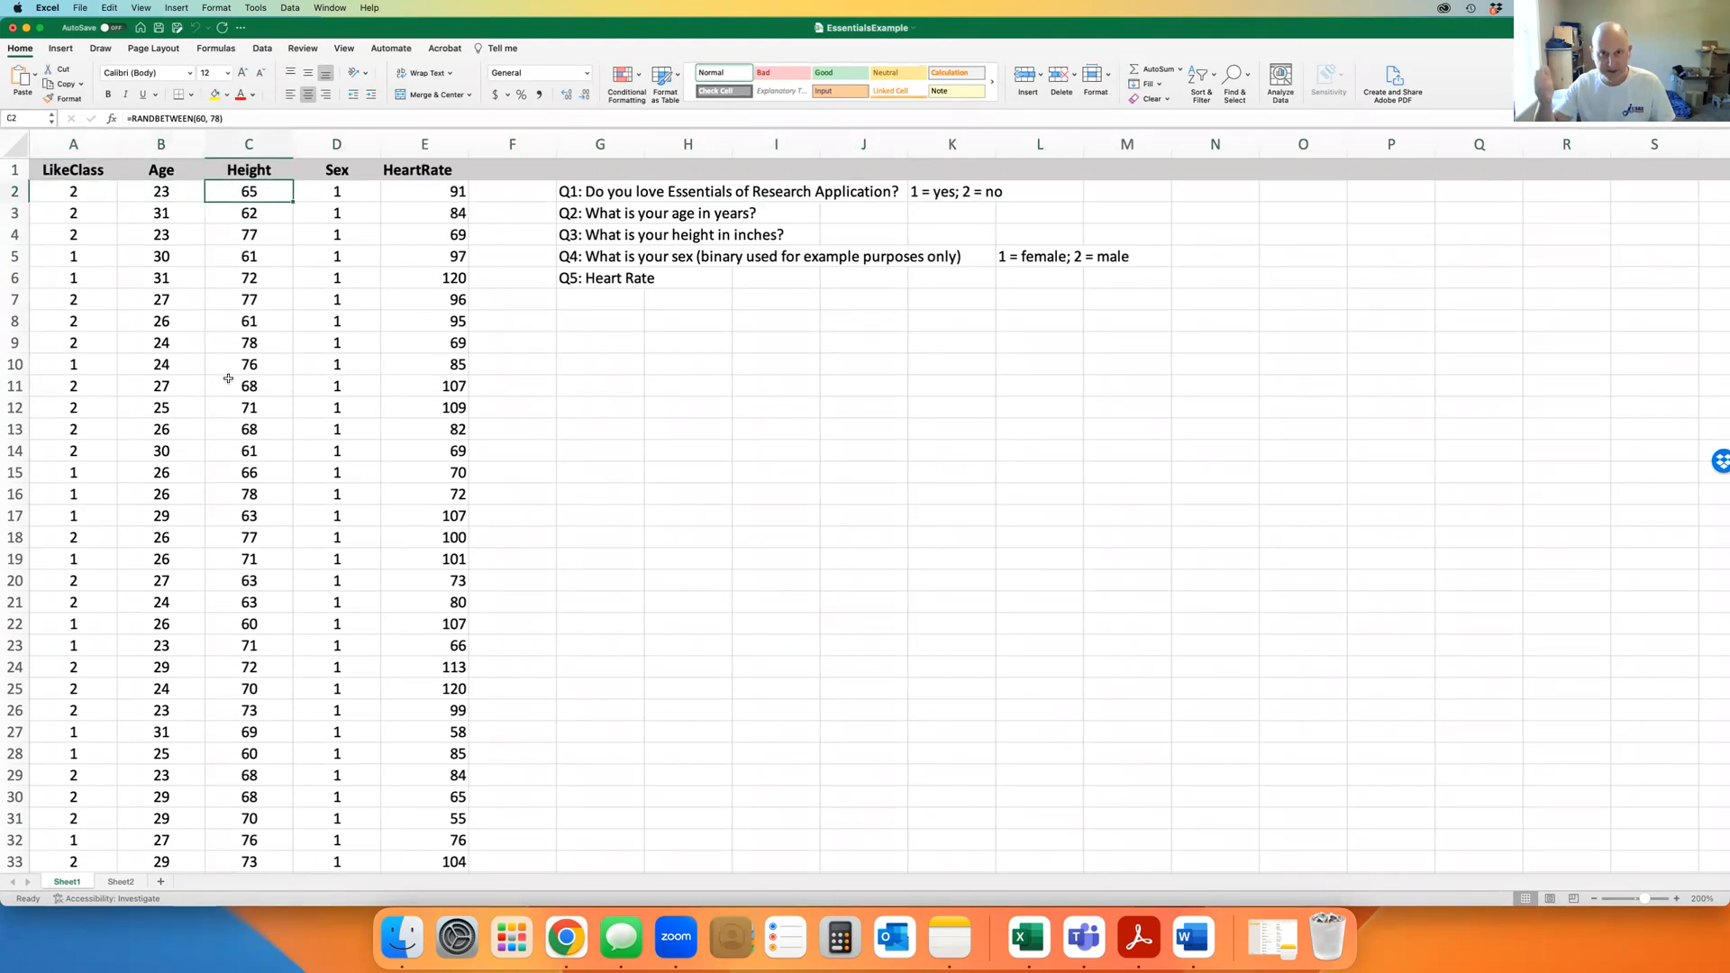
pyautogui.click(700, 423)
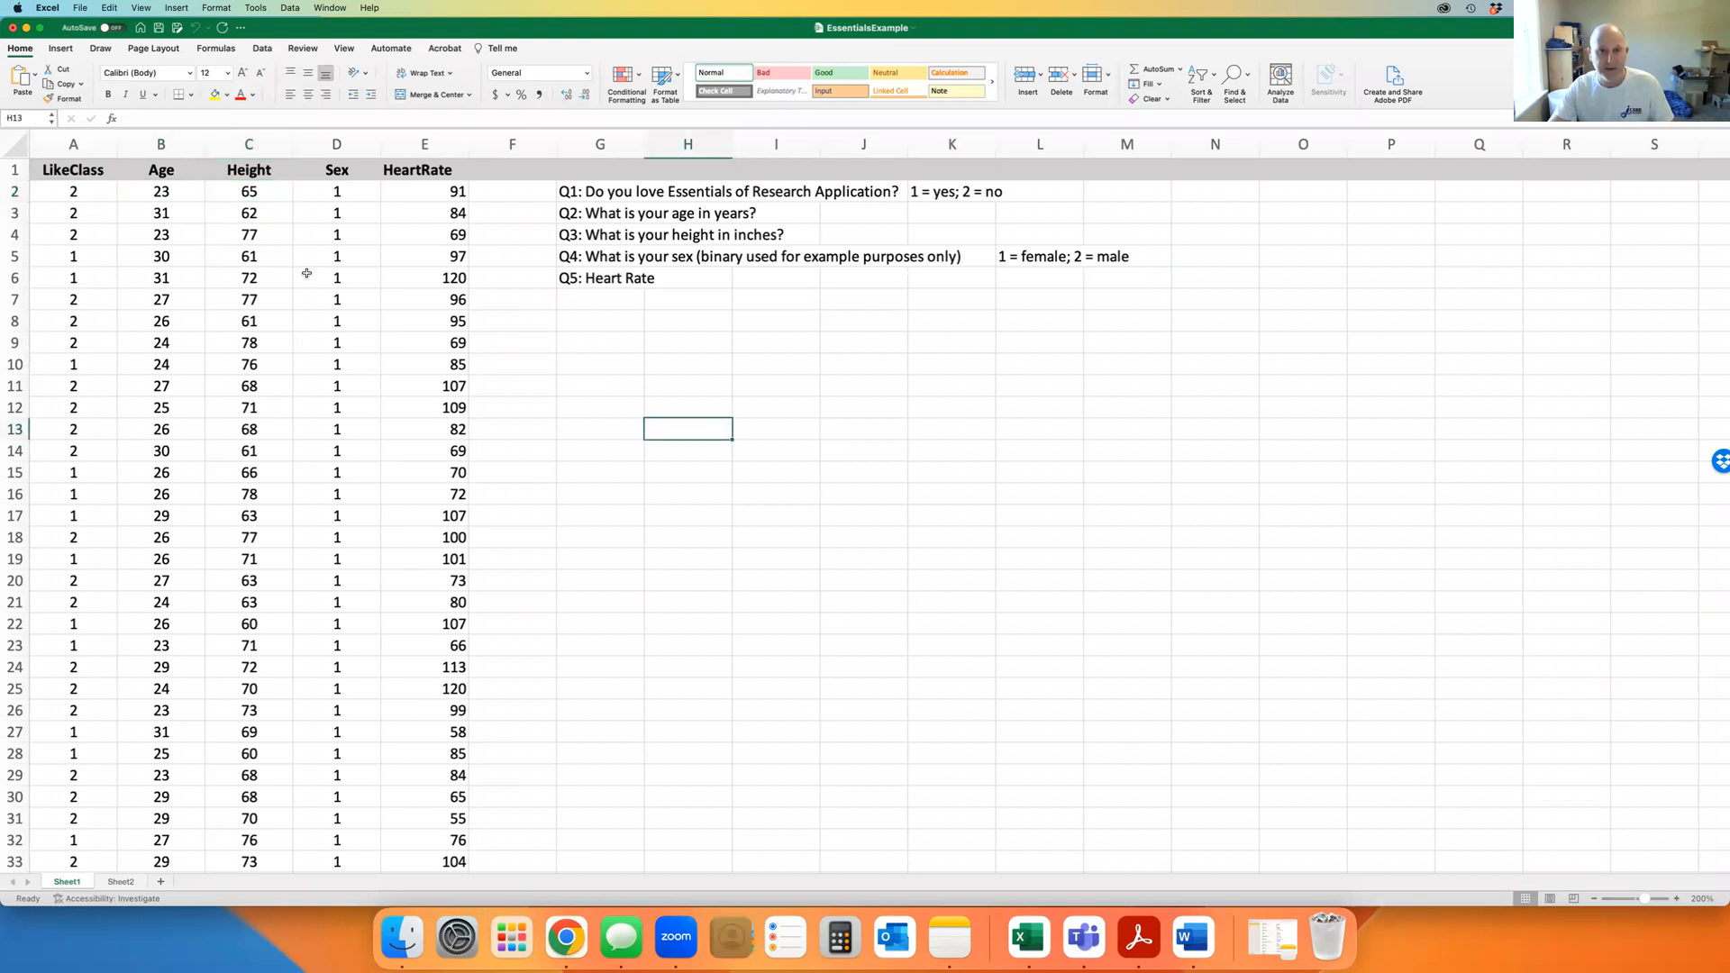
pyautogui.moveTo(70, 145); pyautogui.dragTo(431, 144)
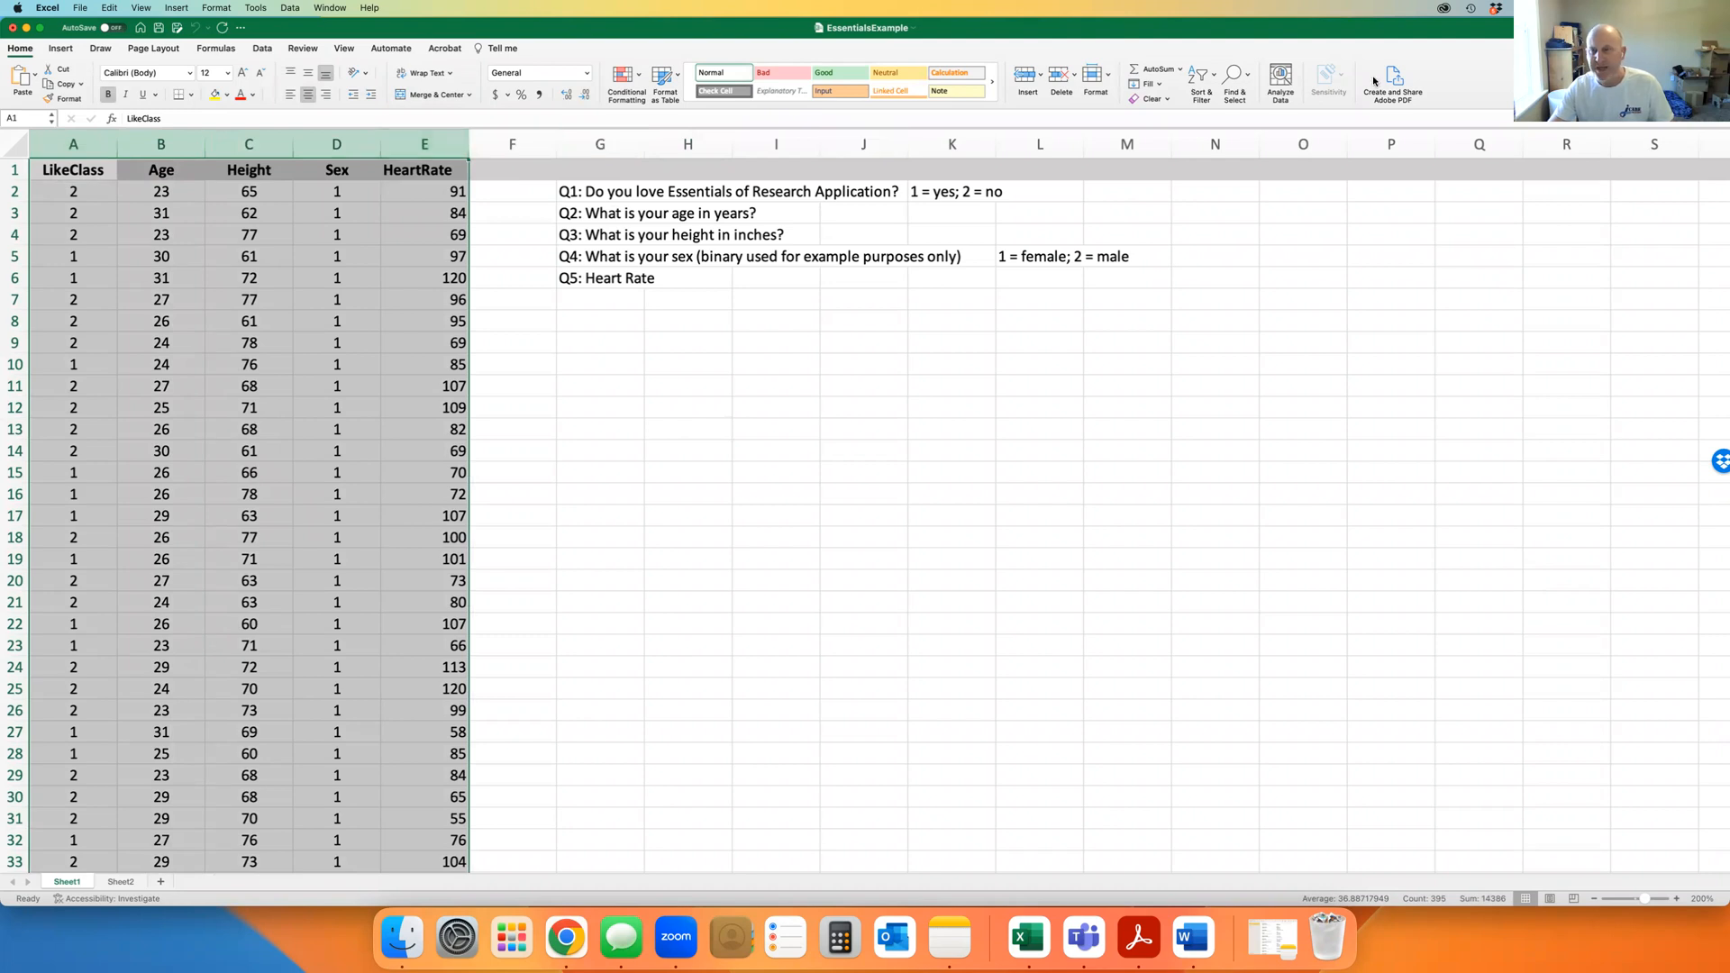
# Apply AutoFilter dropdowns to the LikeClass through HeartRate headers
pyautogui.click(261, 49)
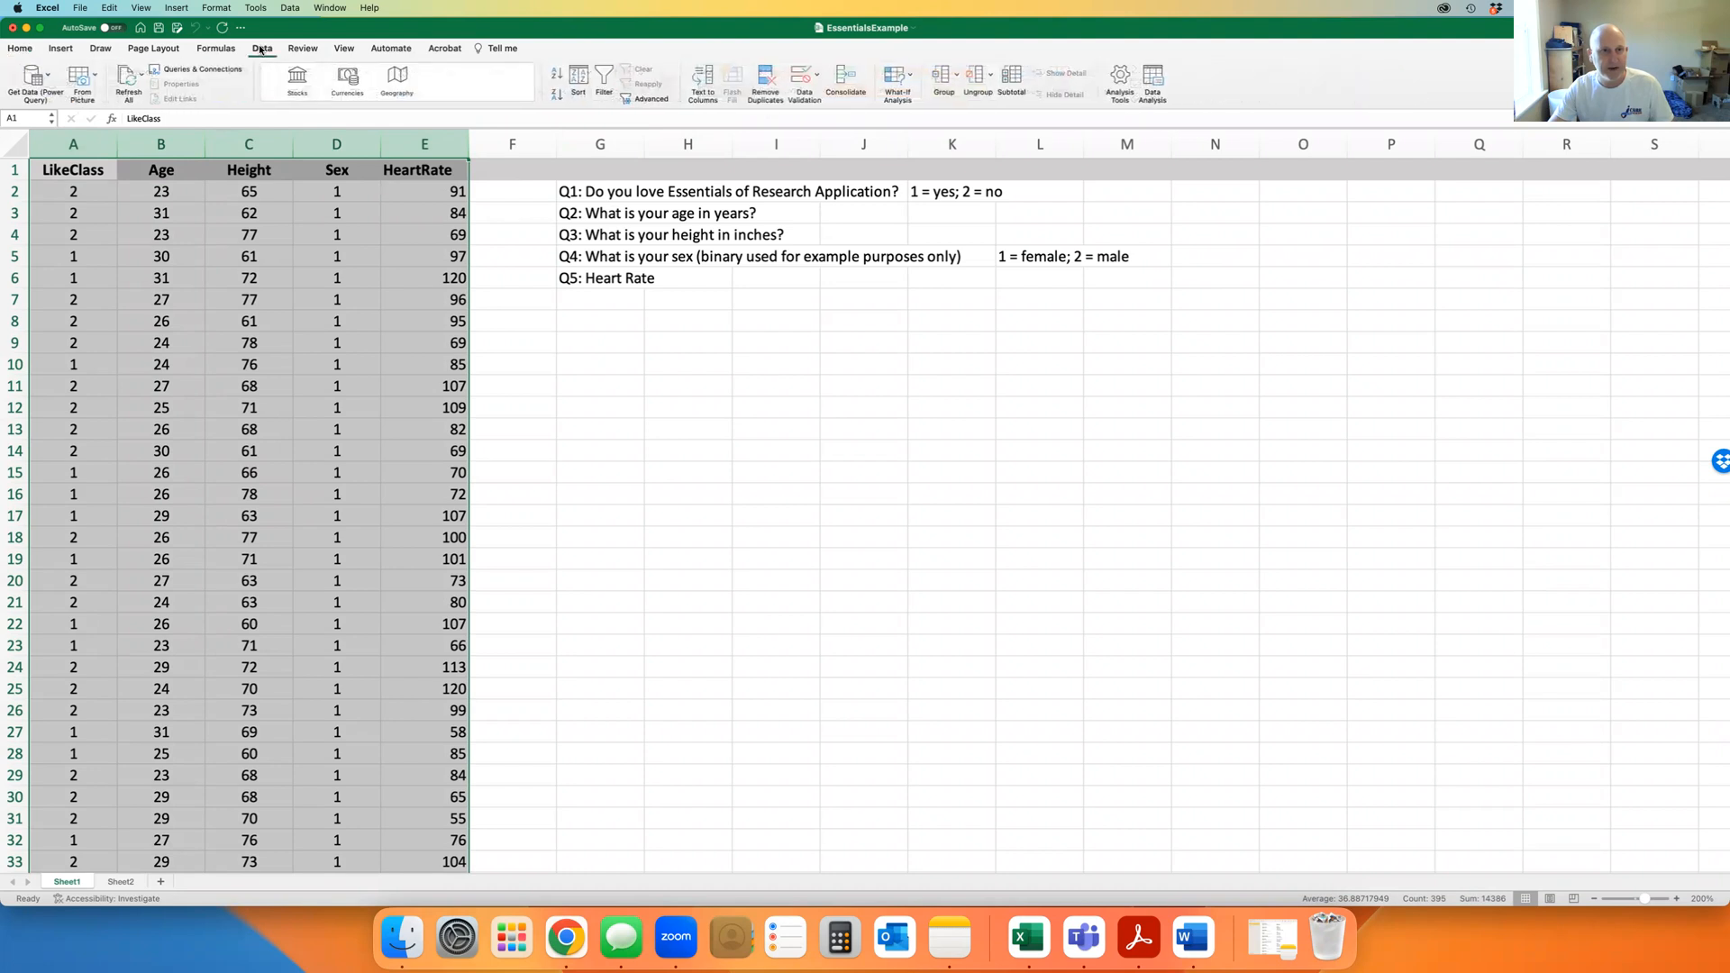
pyautogui.click(605, 80)
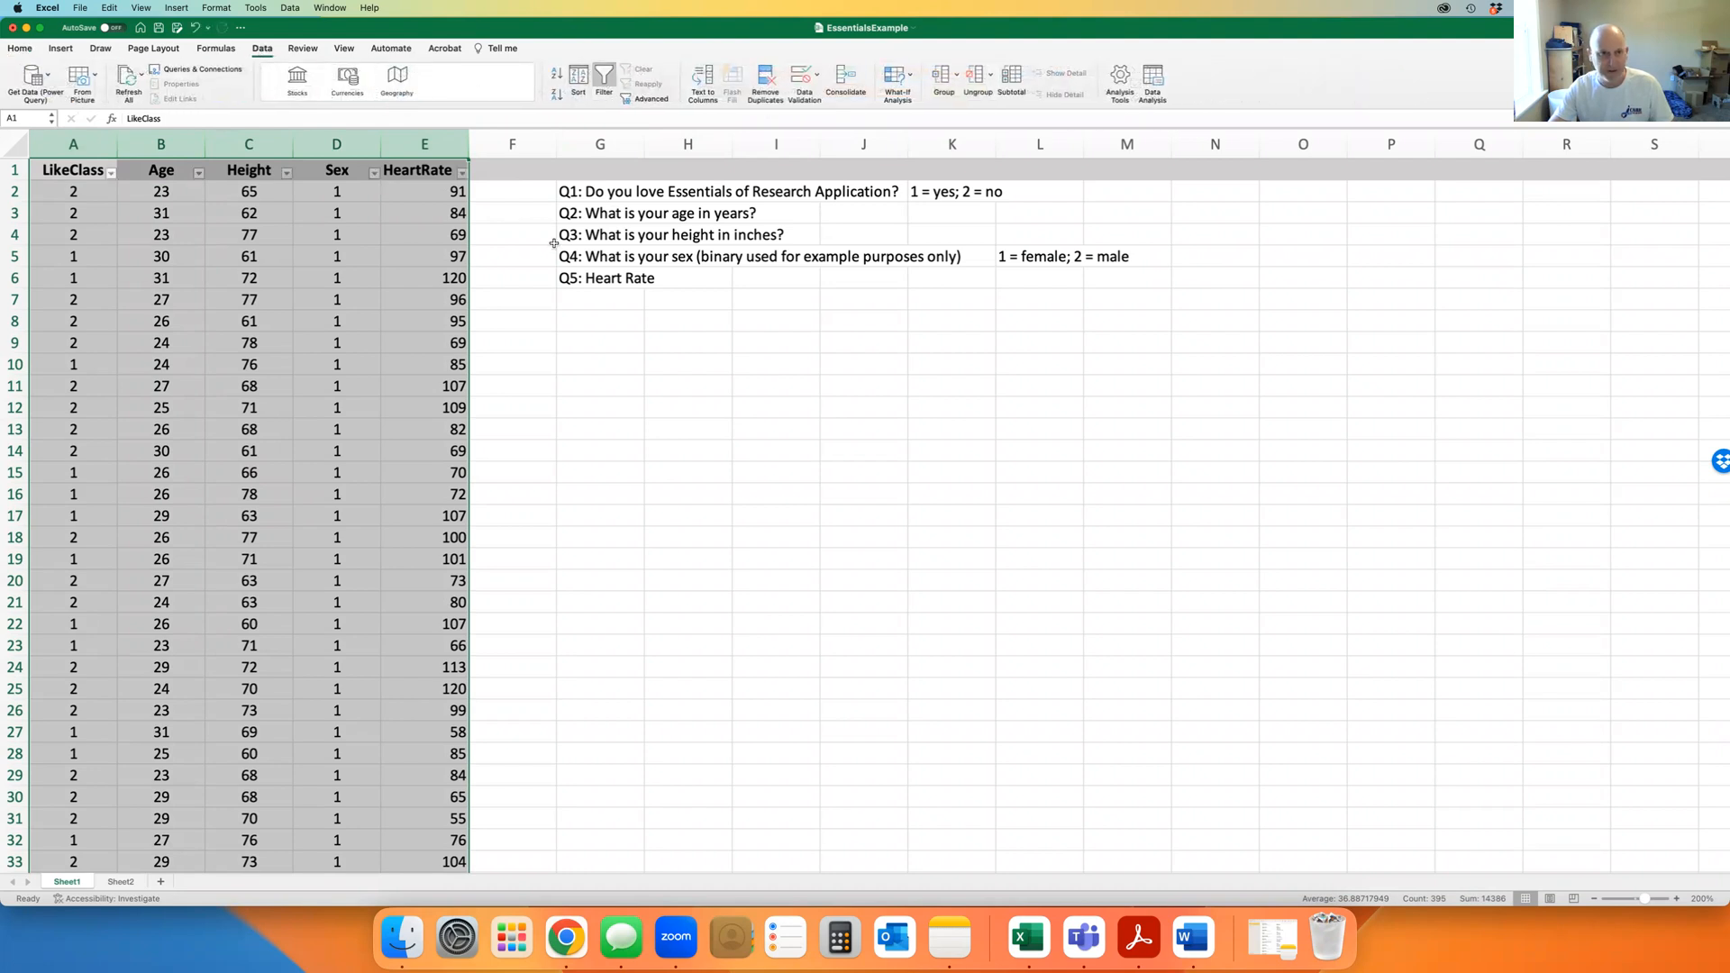
pyautogui.click(520, 269)
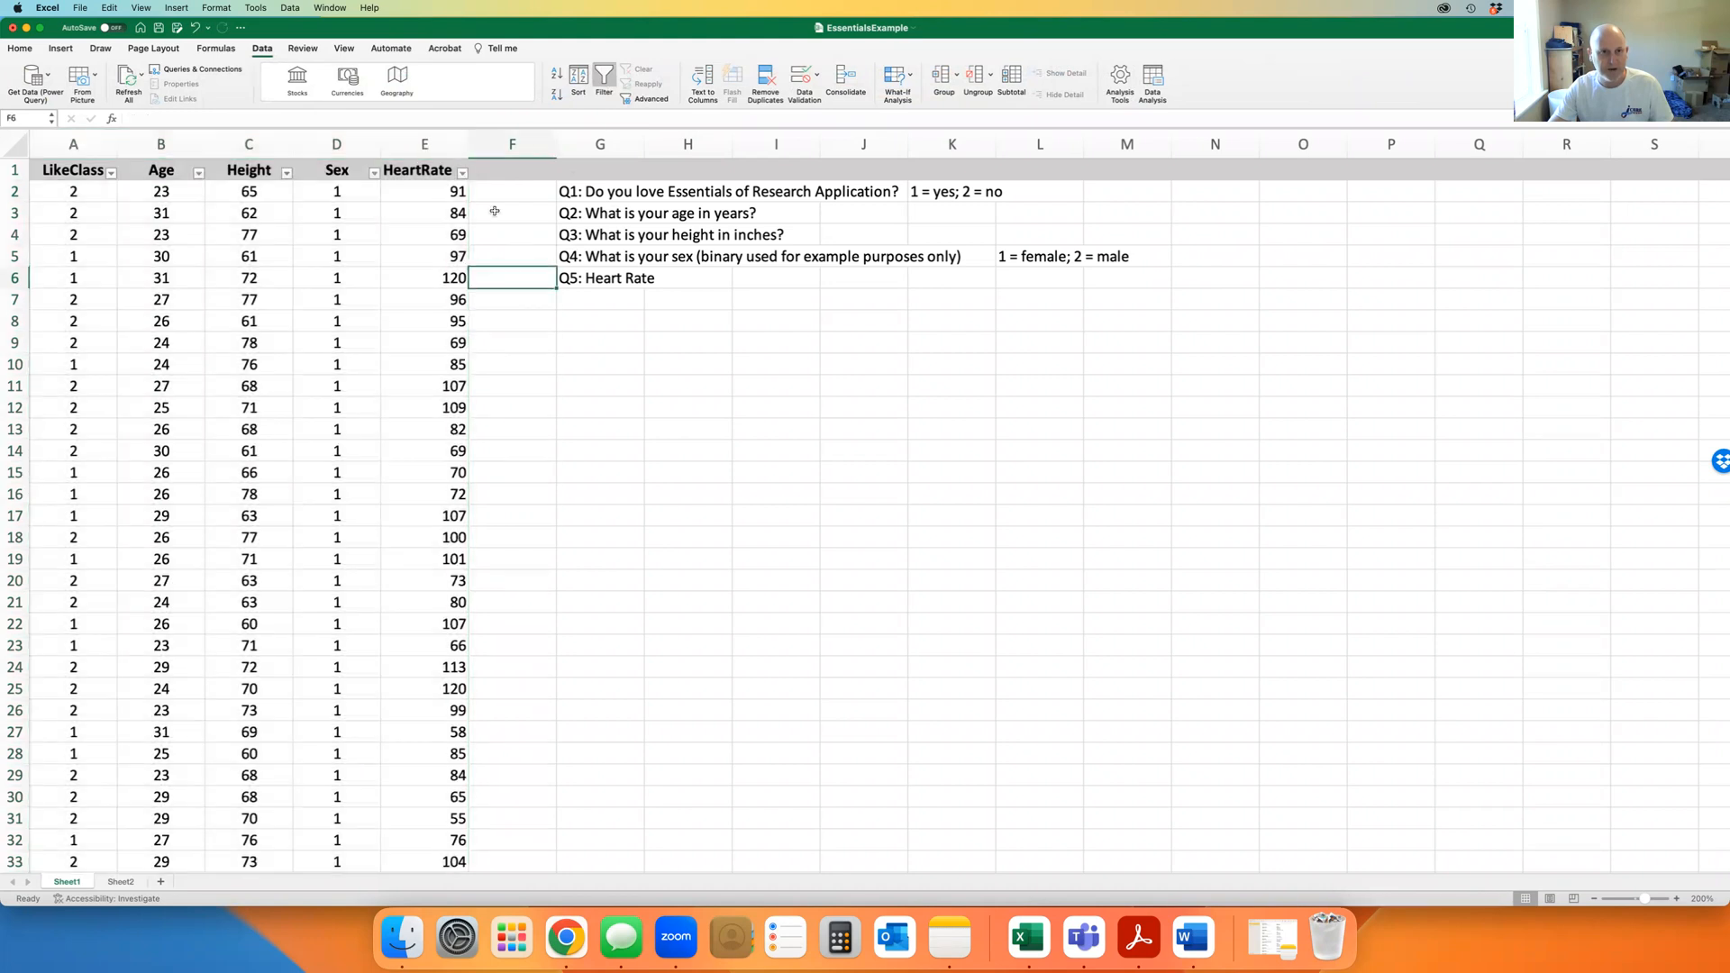
# Open and close the HeartRate filter dropdown without changing anything
pyautogui.click(463, 172)
pyautogui.scroll(-3, 528, 379)
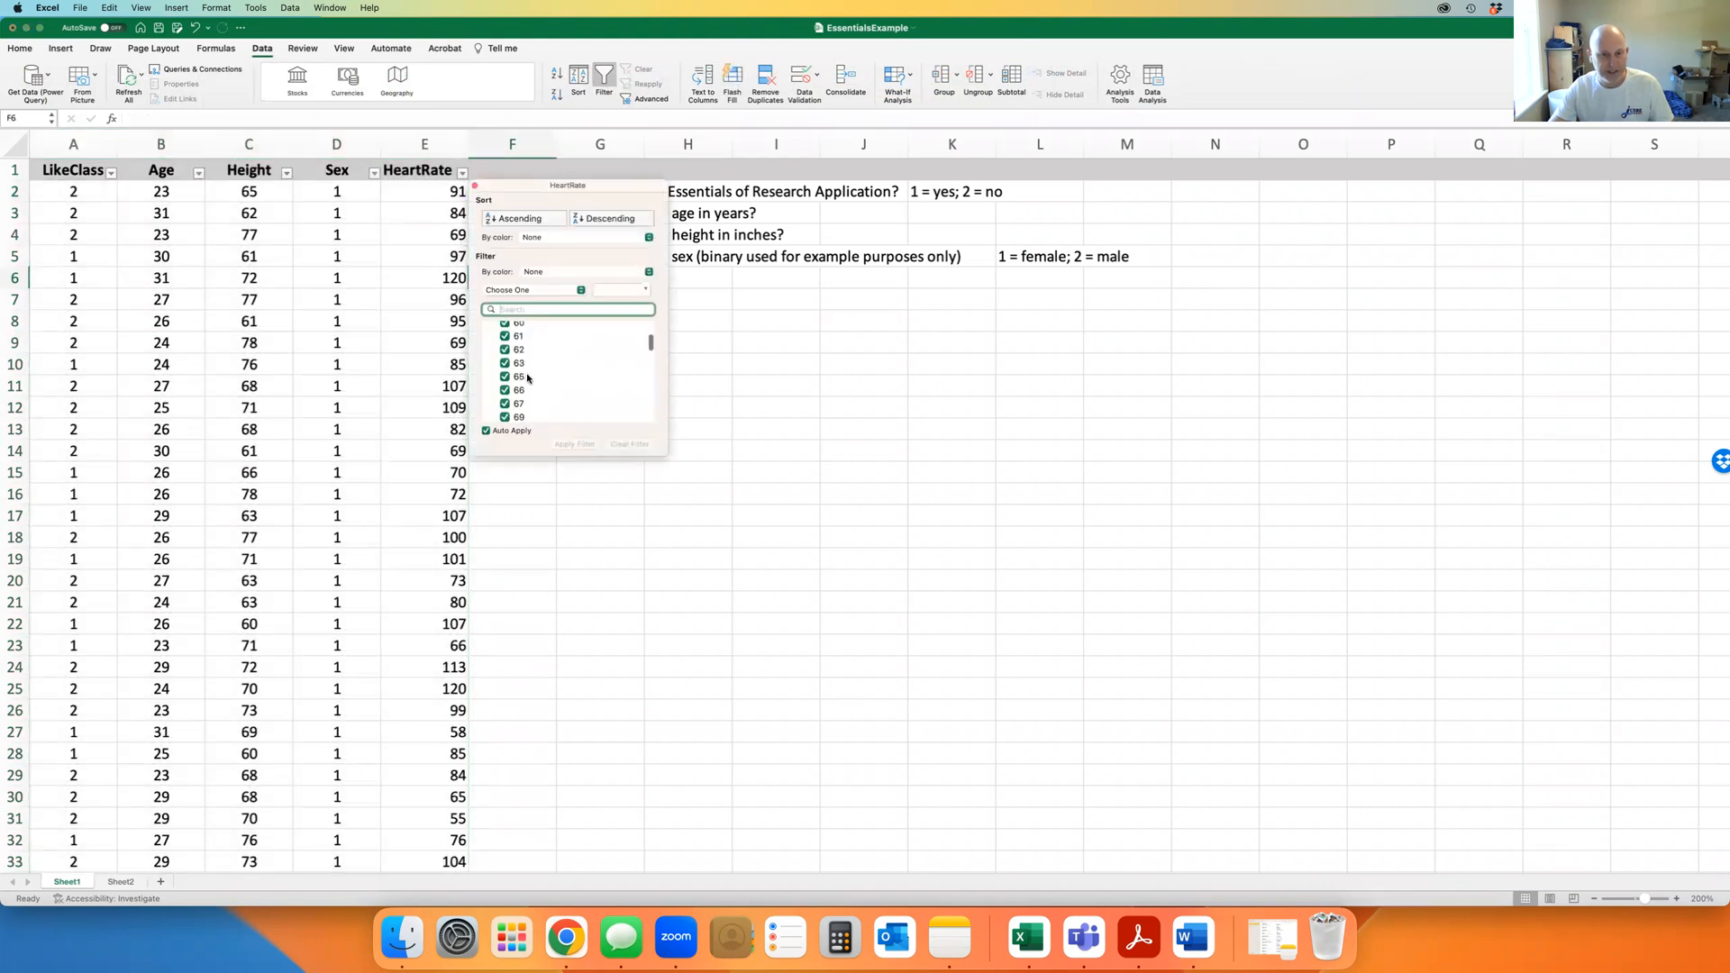
pyautogui.scroll(3, 526, 372)
pyautogui.click(475, 185)
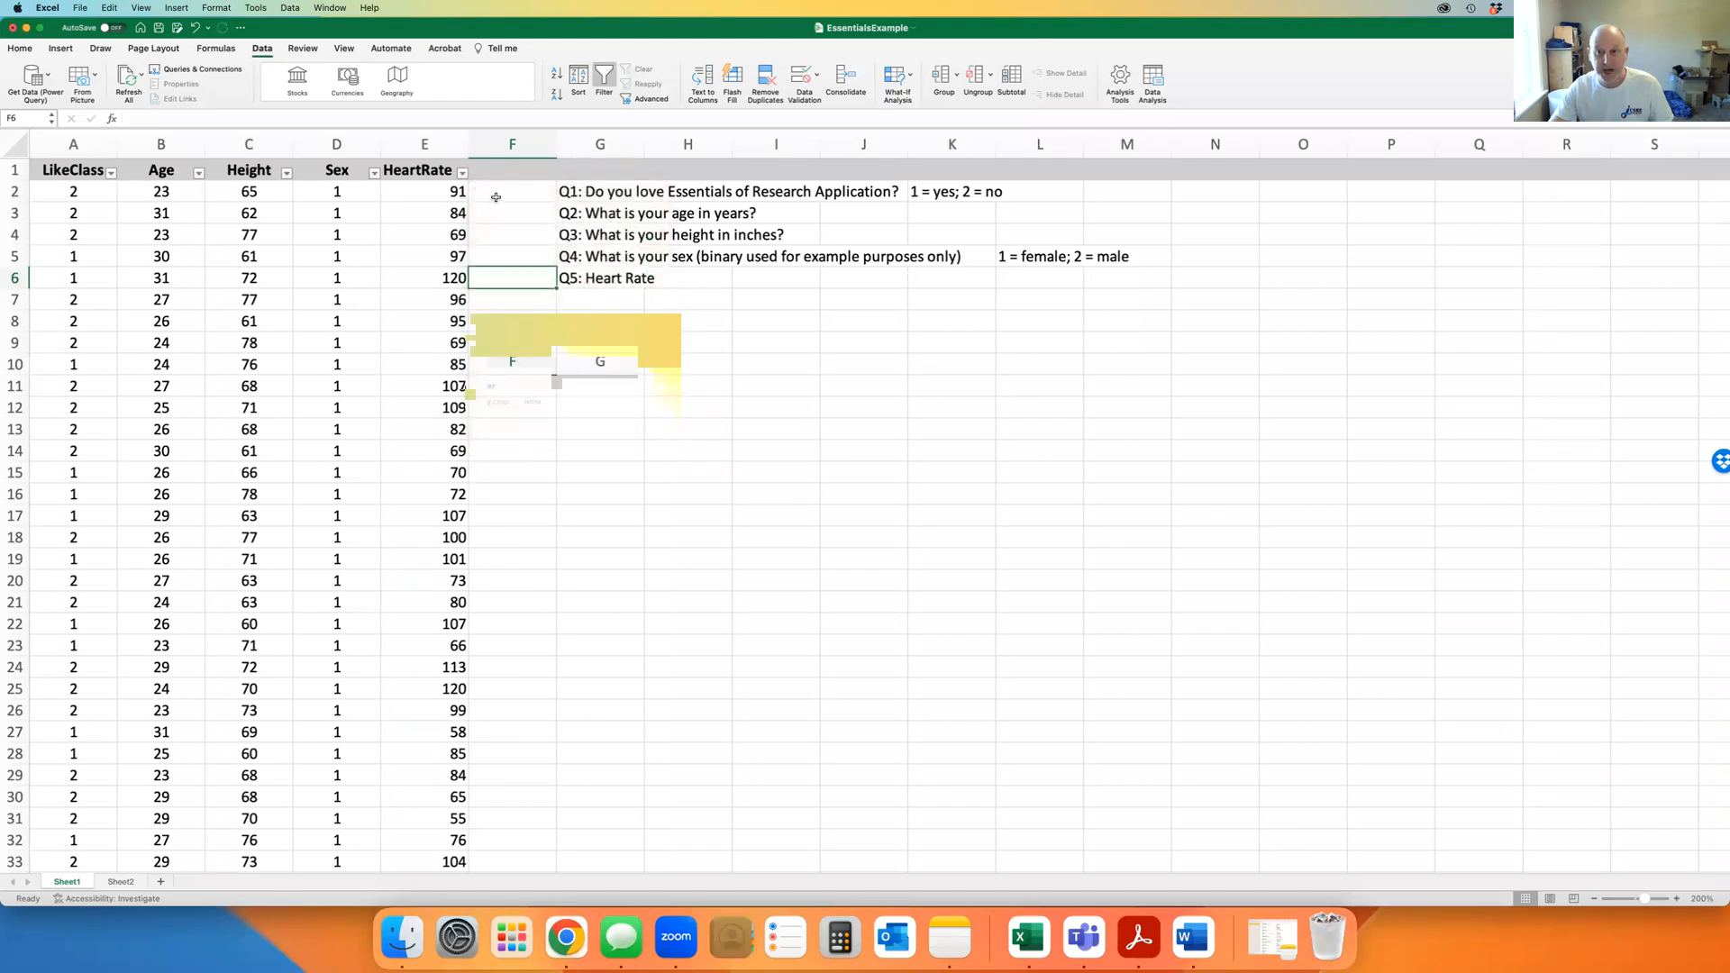
# Toggle the Sex filter to hide and show Sex 2 respondents, ending with all rows shown
pyautogui.click(374, 173)
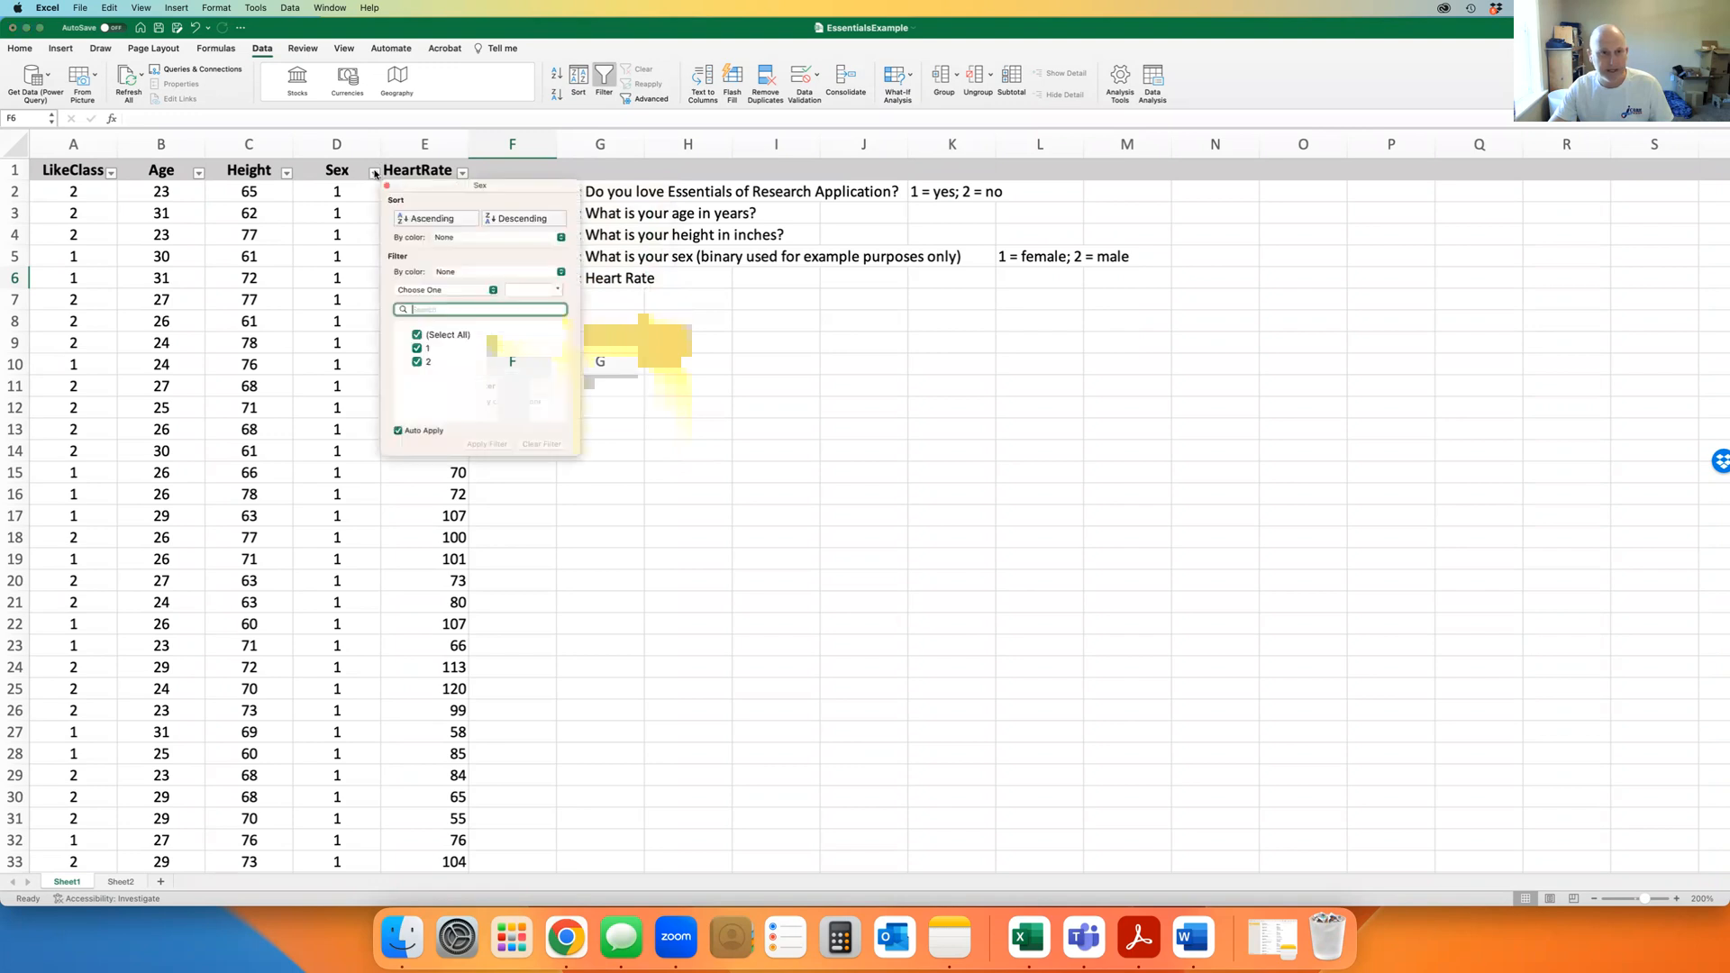
pyautogui.click(416, 363)
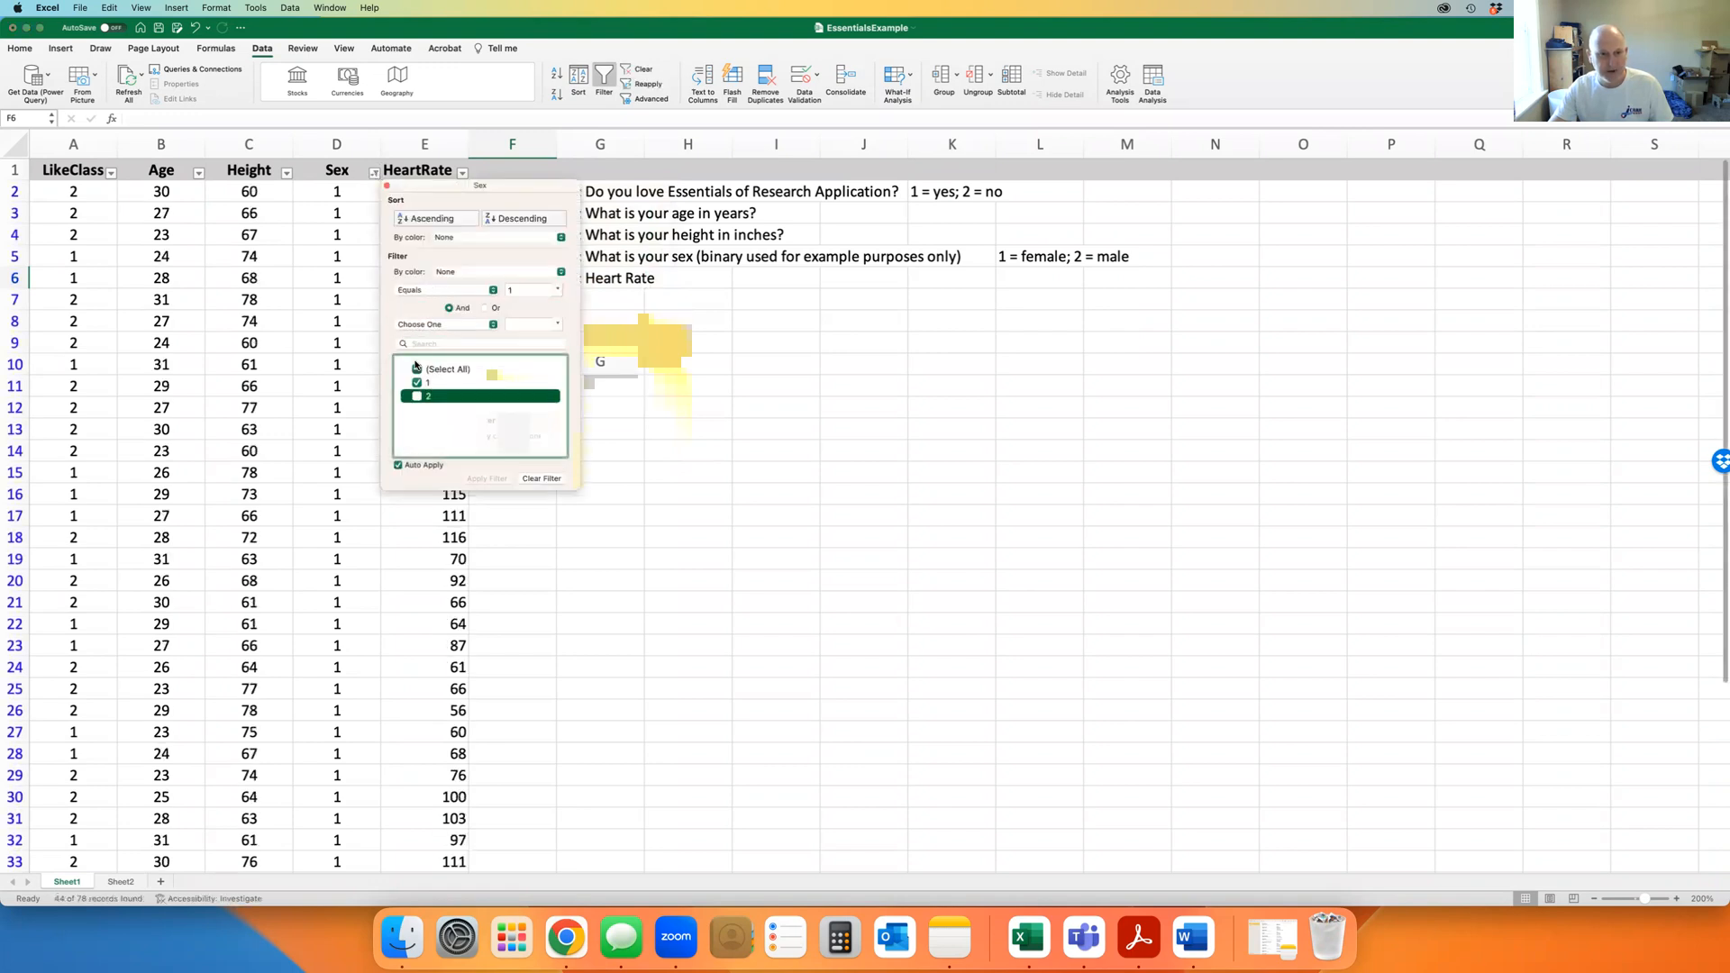
pyautogui.click(416, 395)
pyautogui.click(416, 348)
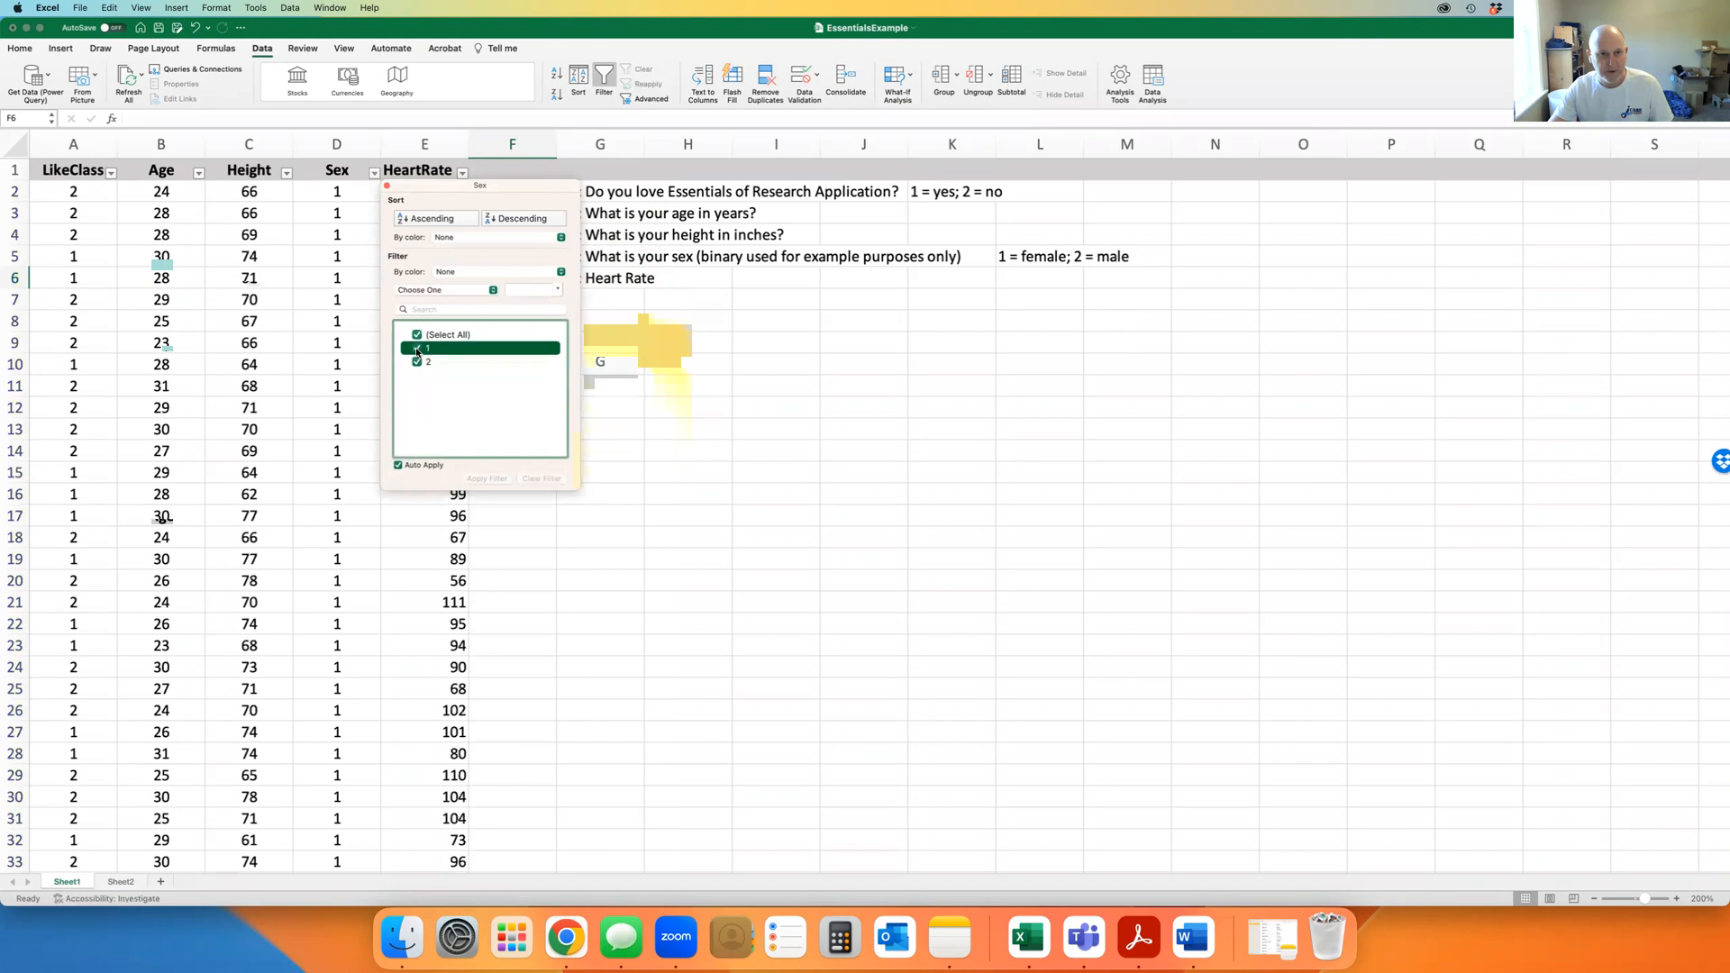
pyautogui.click(416, 384)
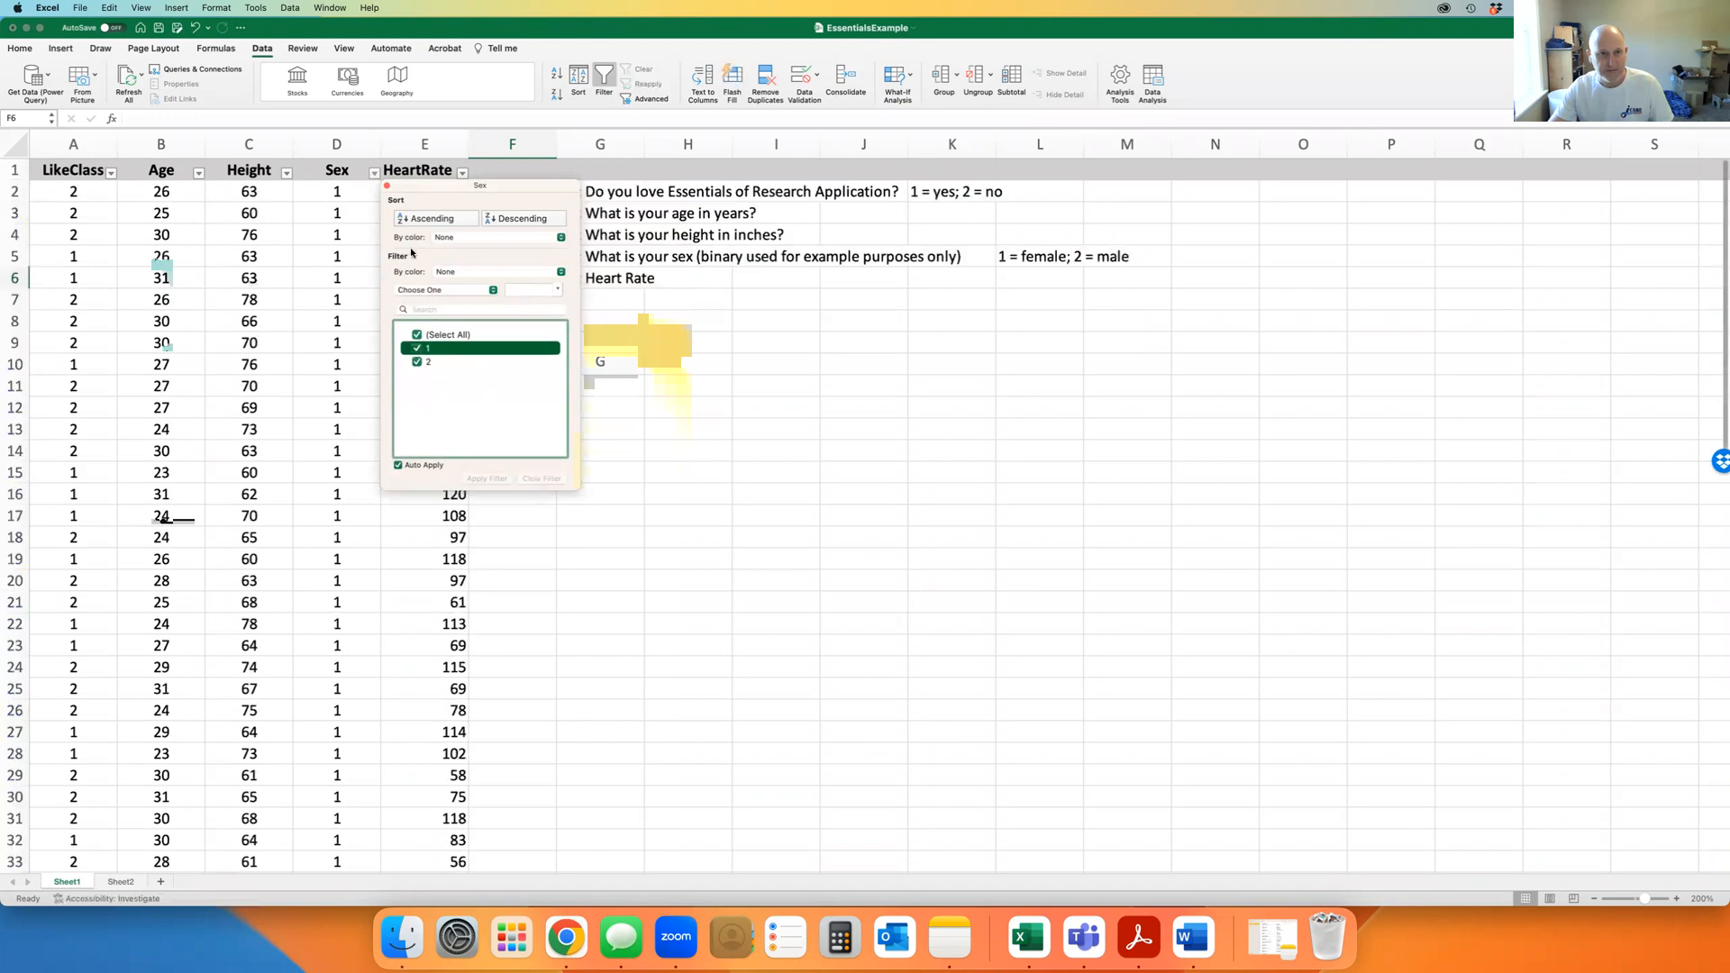
pyautogui.click(388, 185)
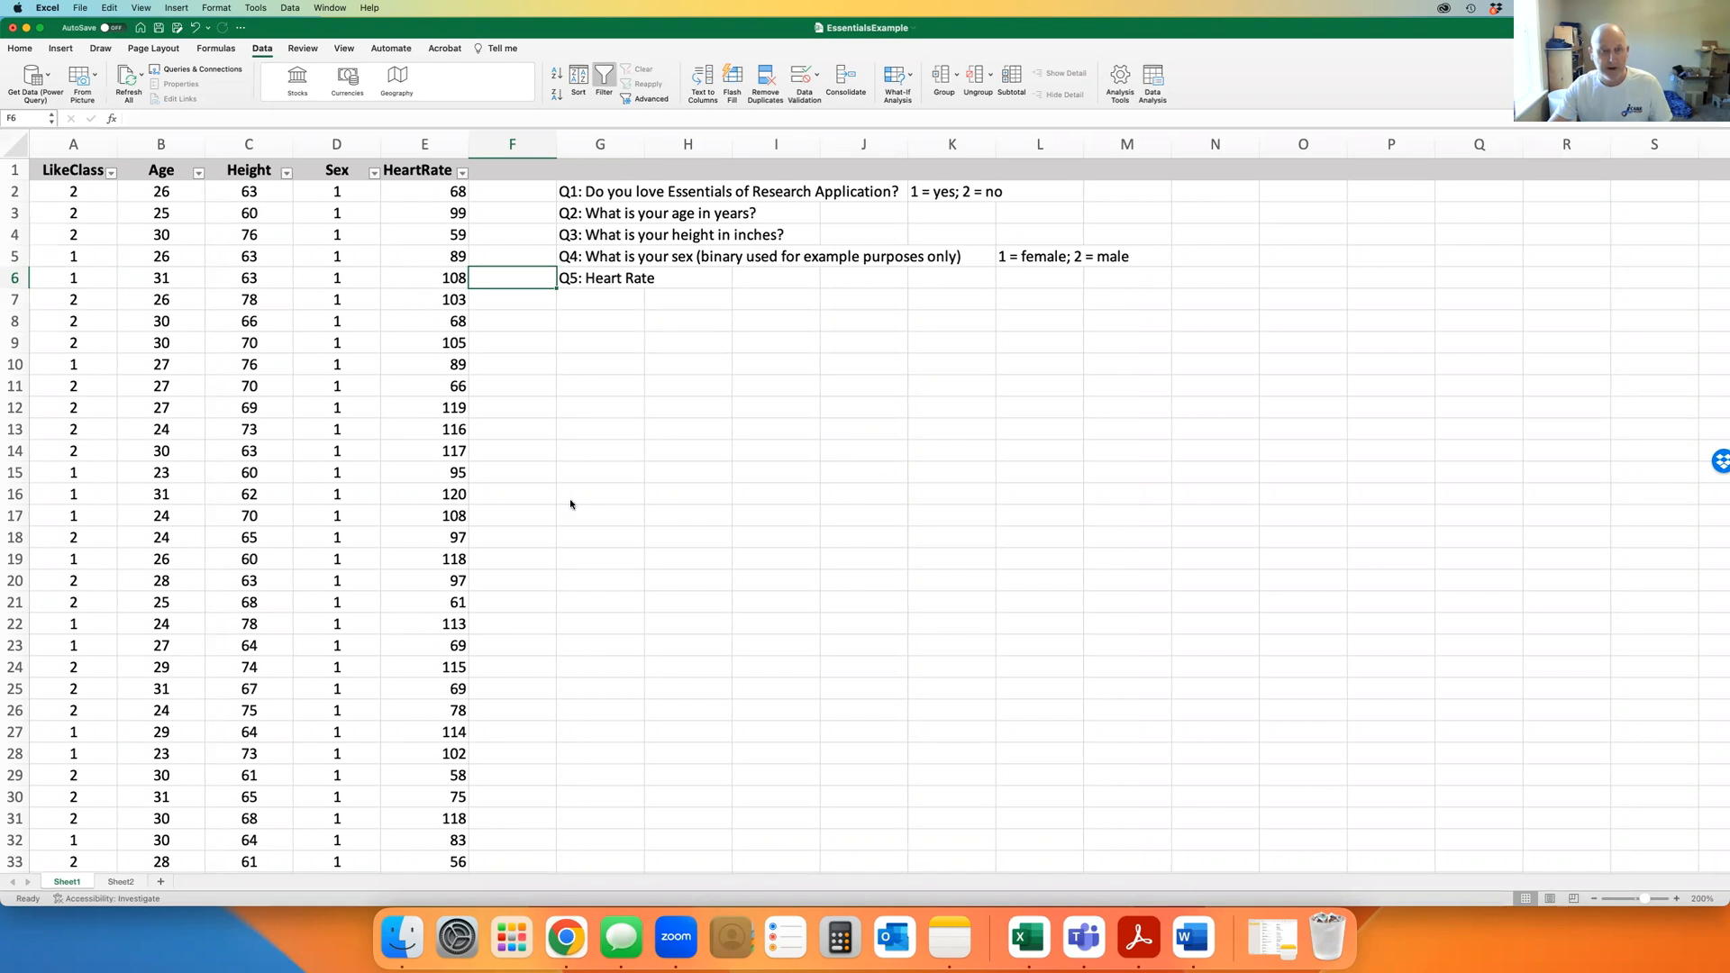
pyautogui.scroll(-5, 571, 501)
pyautogui.scroll(5, 577, 503)
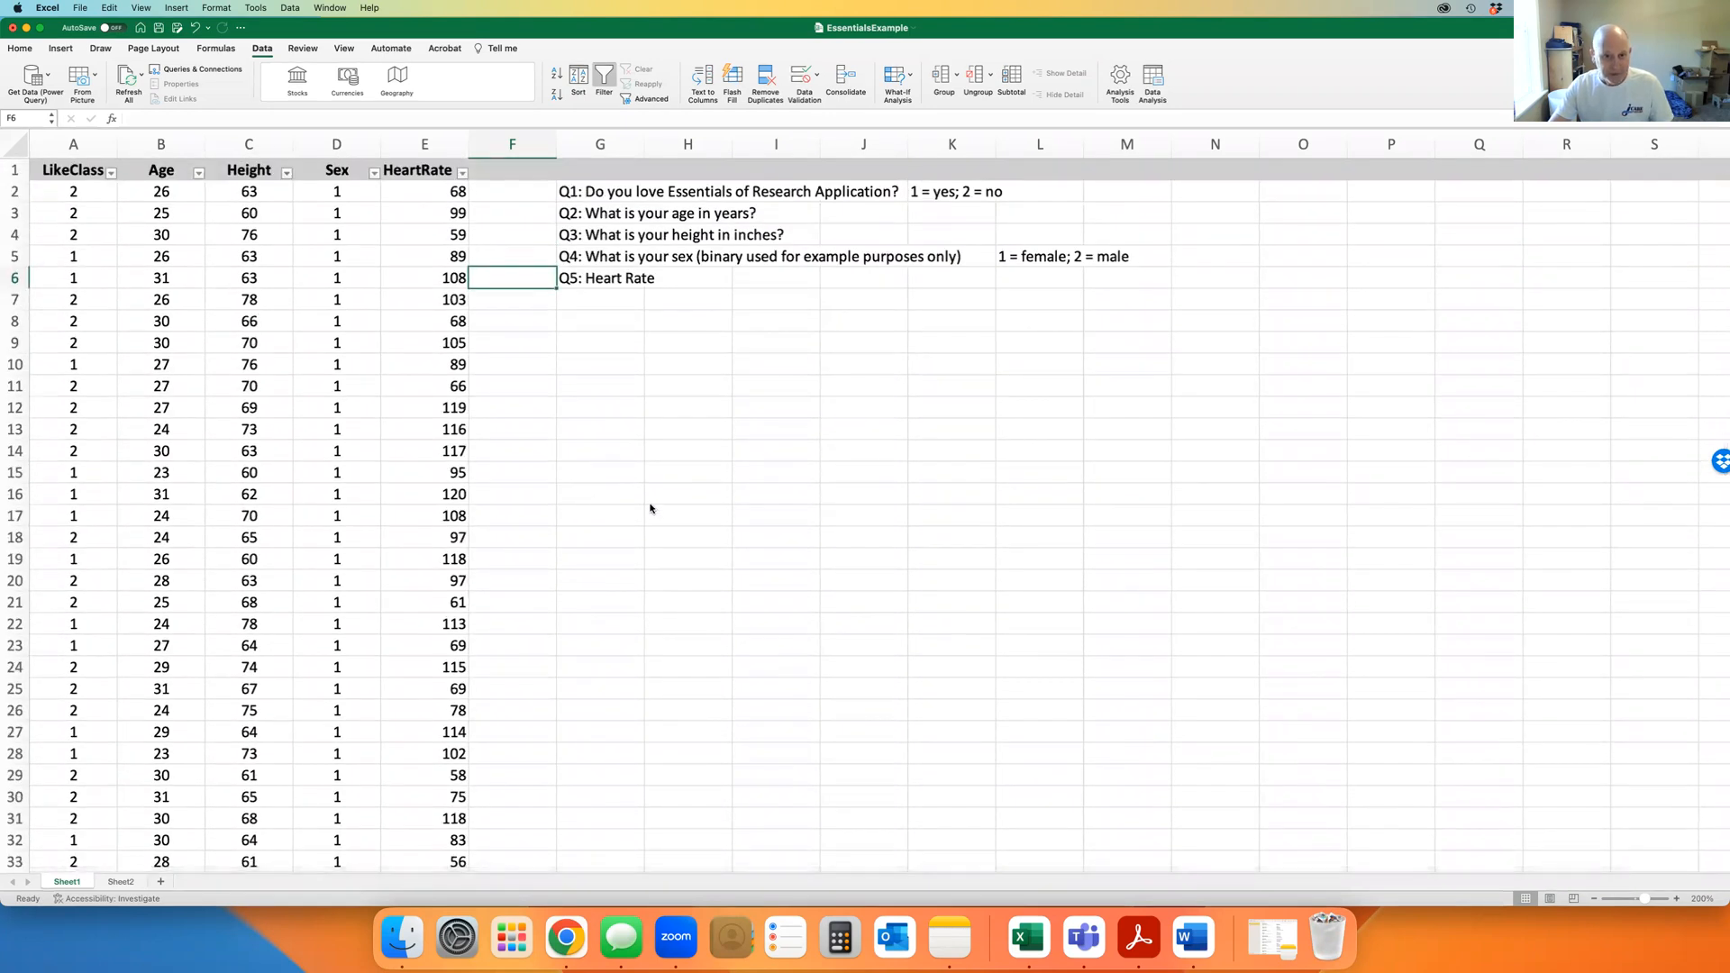
pyautogui.click(611, 345)
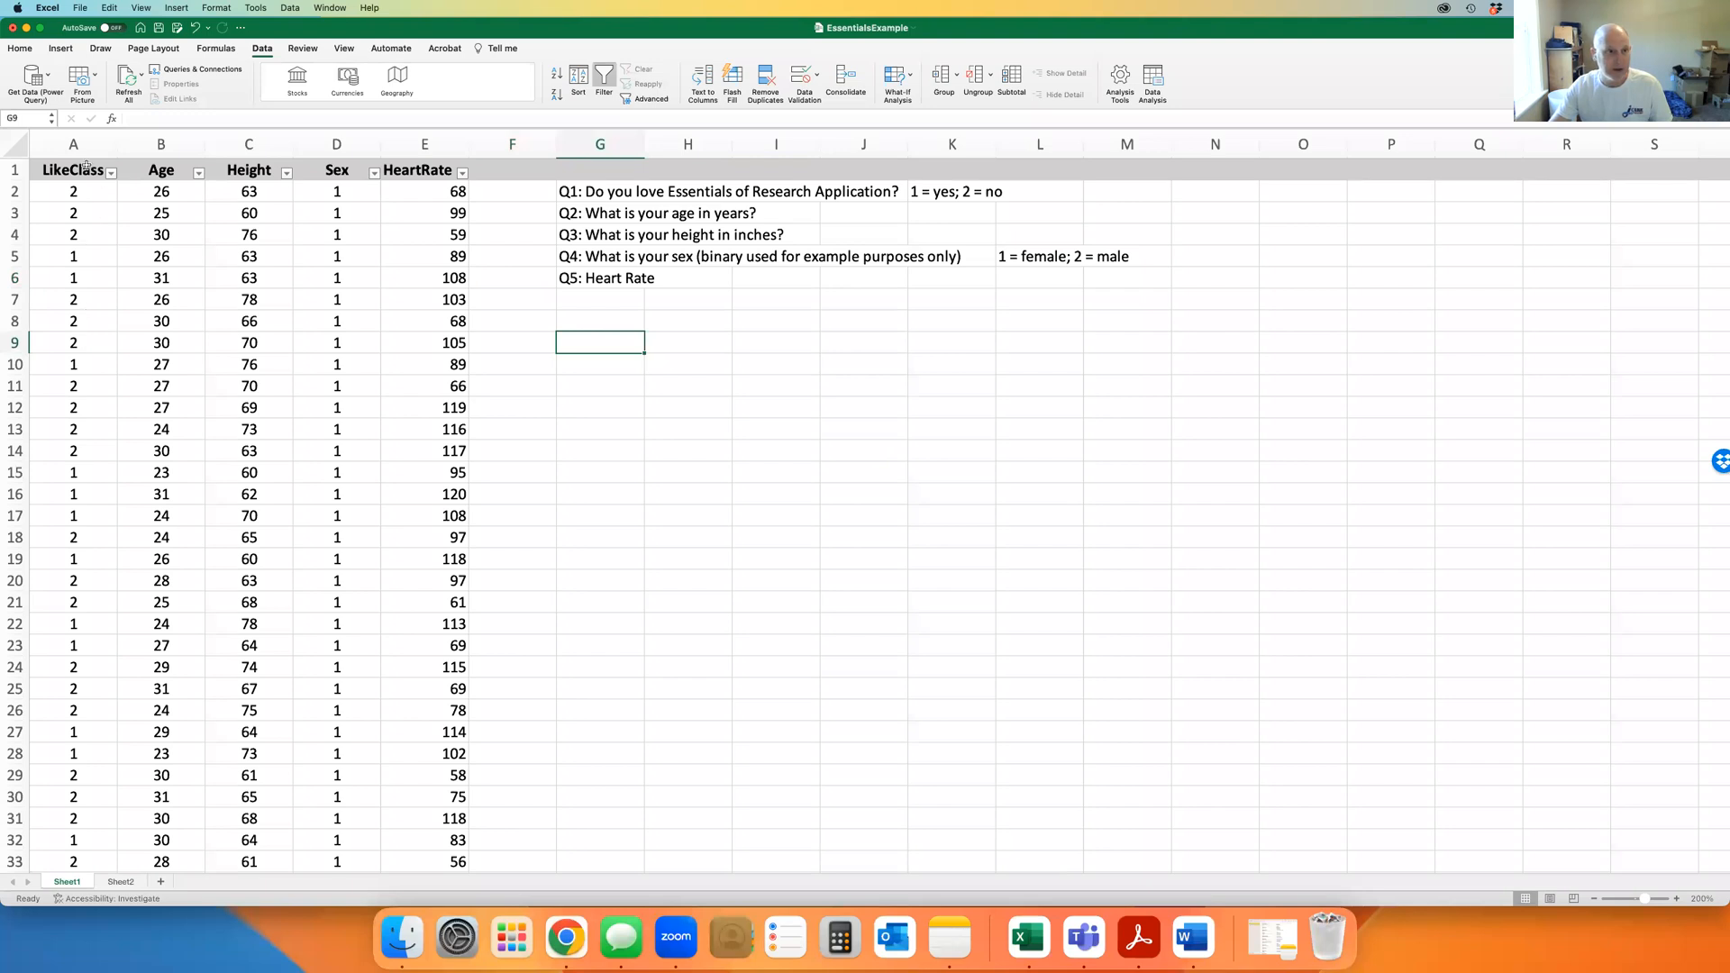
pyautogui.scroll(-20, 59, 407)
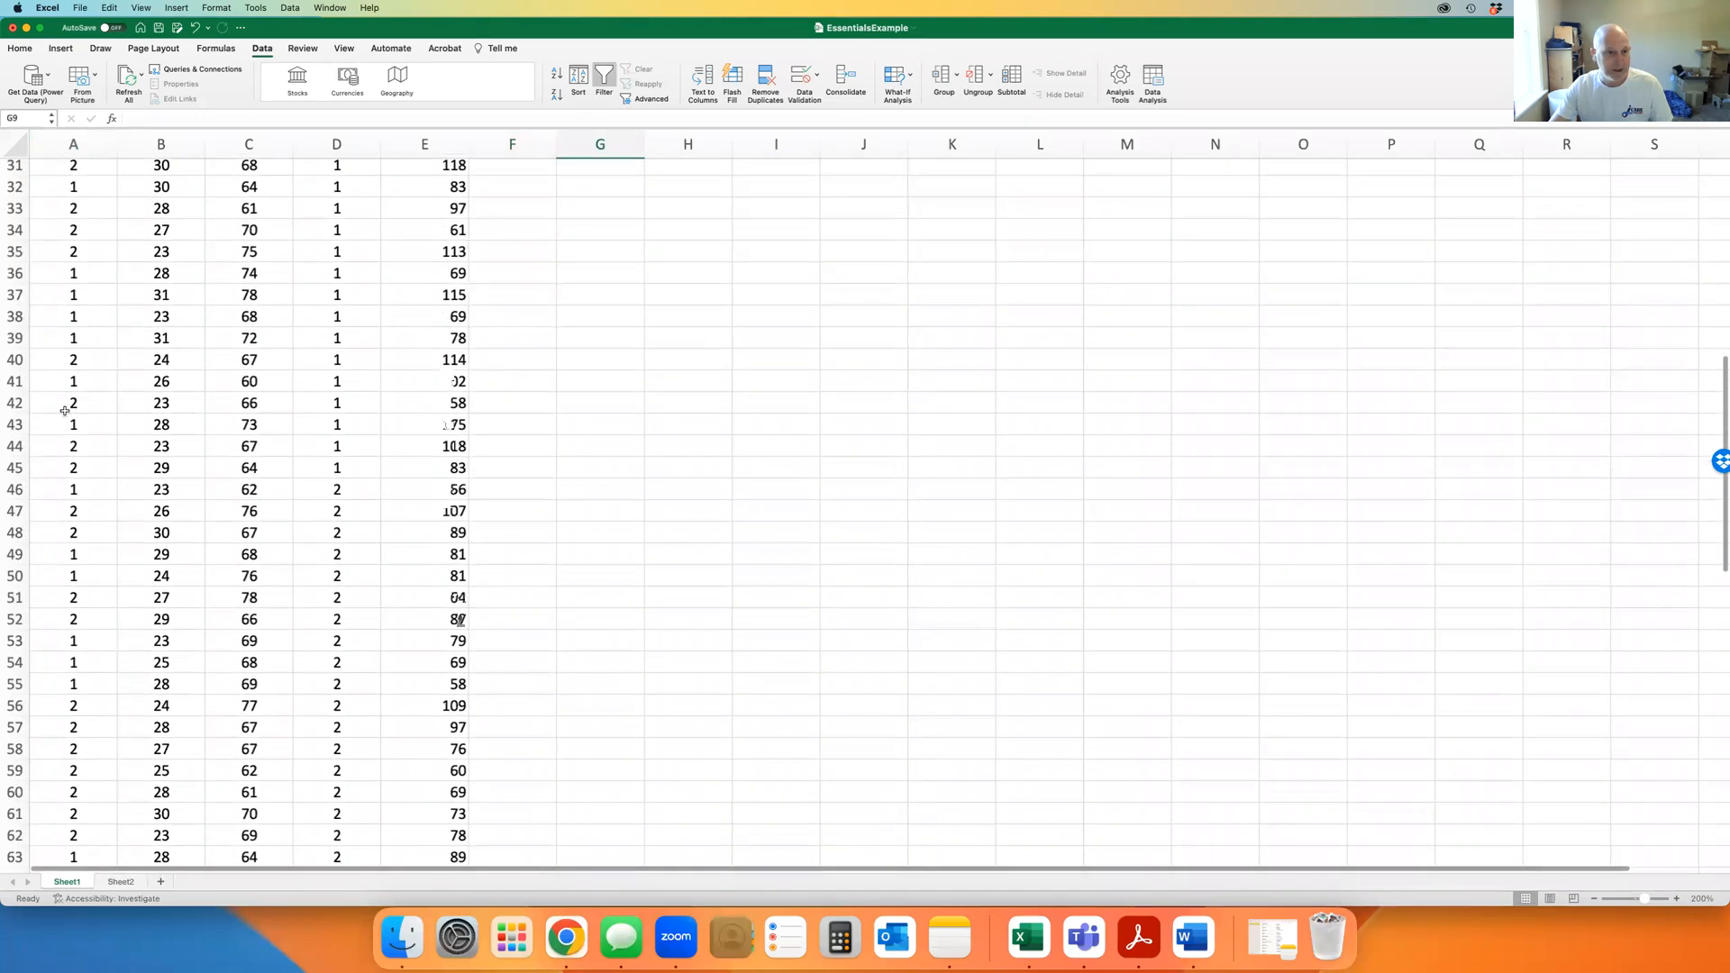
pyautogui.click(77, 470)
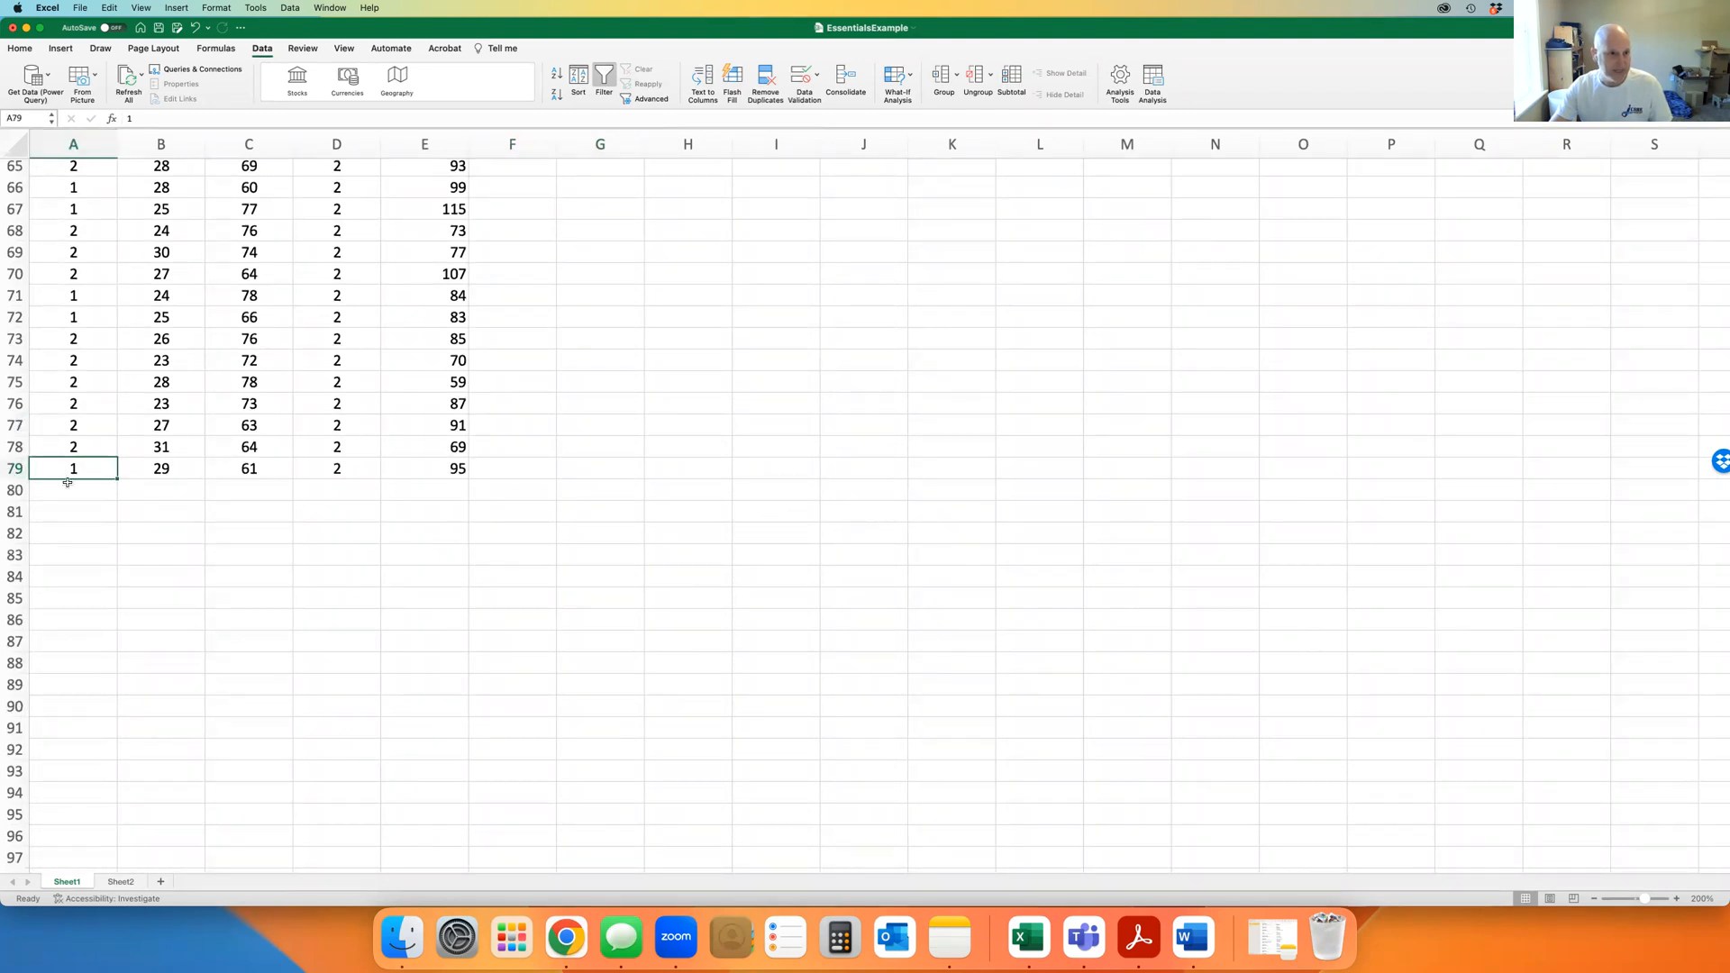
pyautogui.scroll(20, 58, 482)
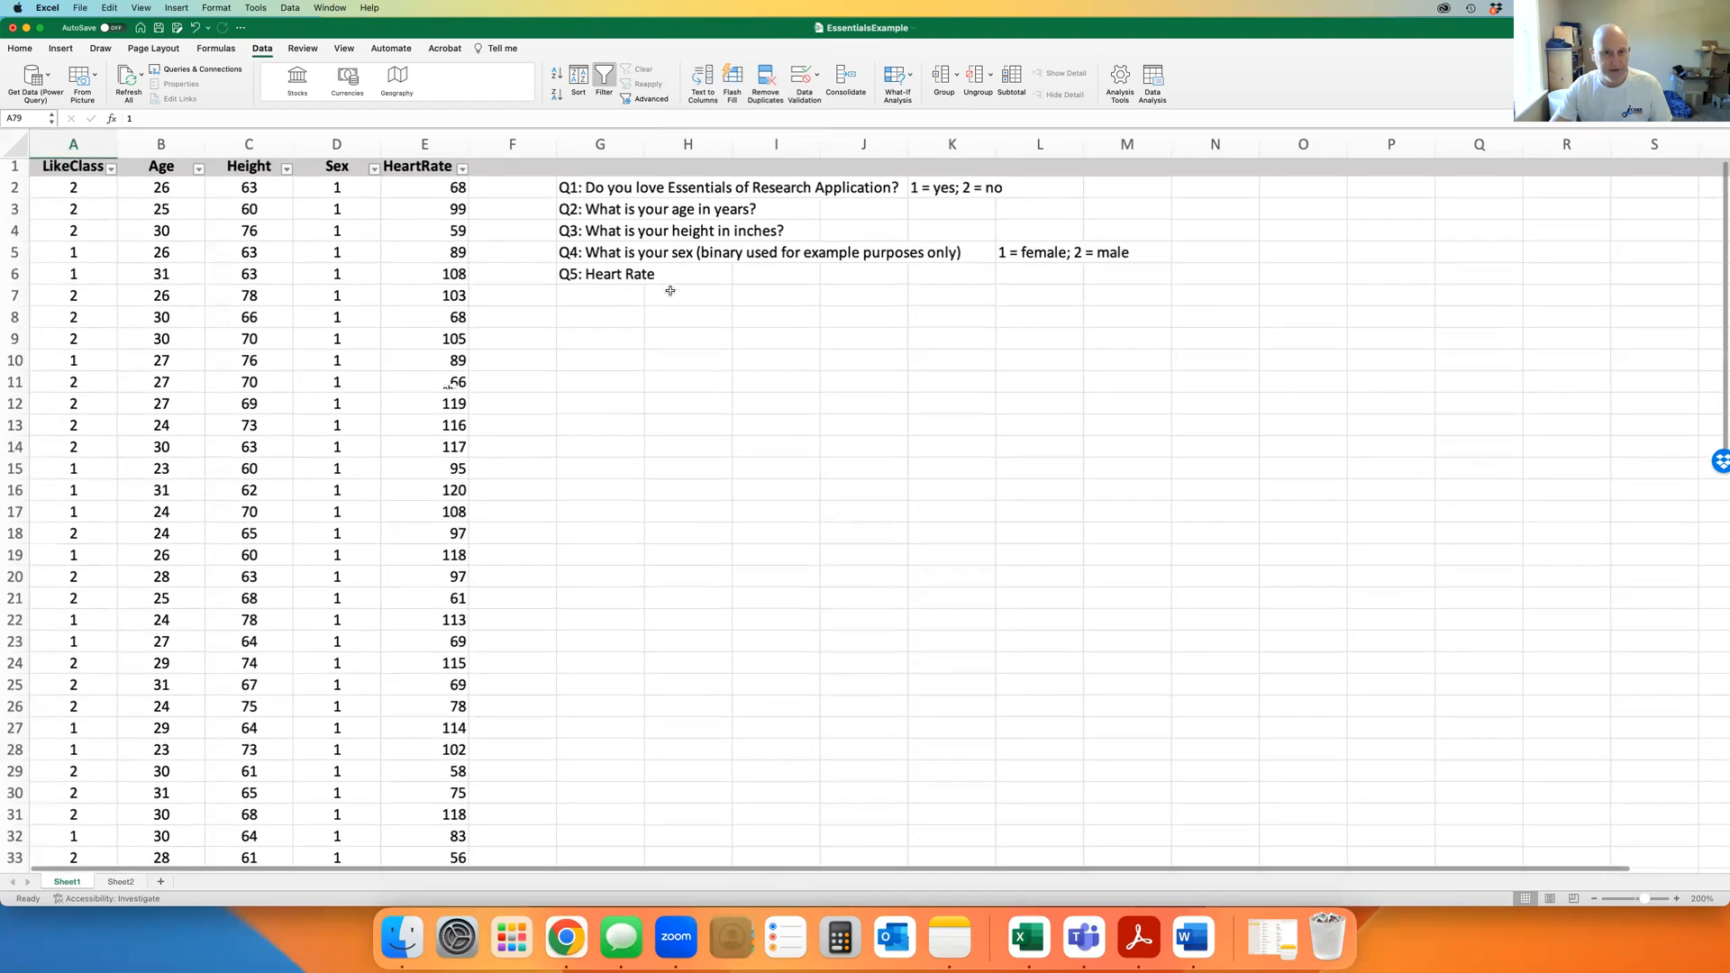
pyautogui.click(593, 340)
# Enter =COUNT(A2:A79) in G9 to get 78, then move the result to I9
pyautogui.write('=')
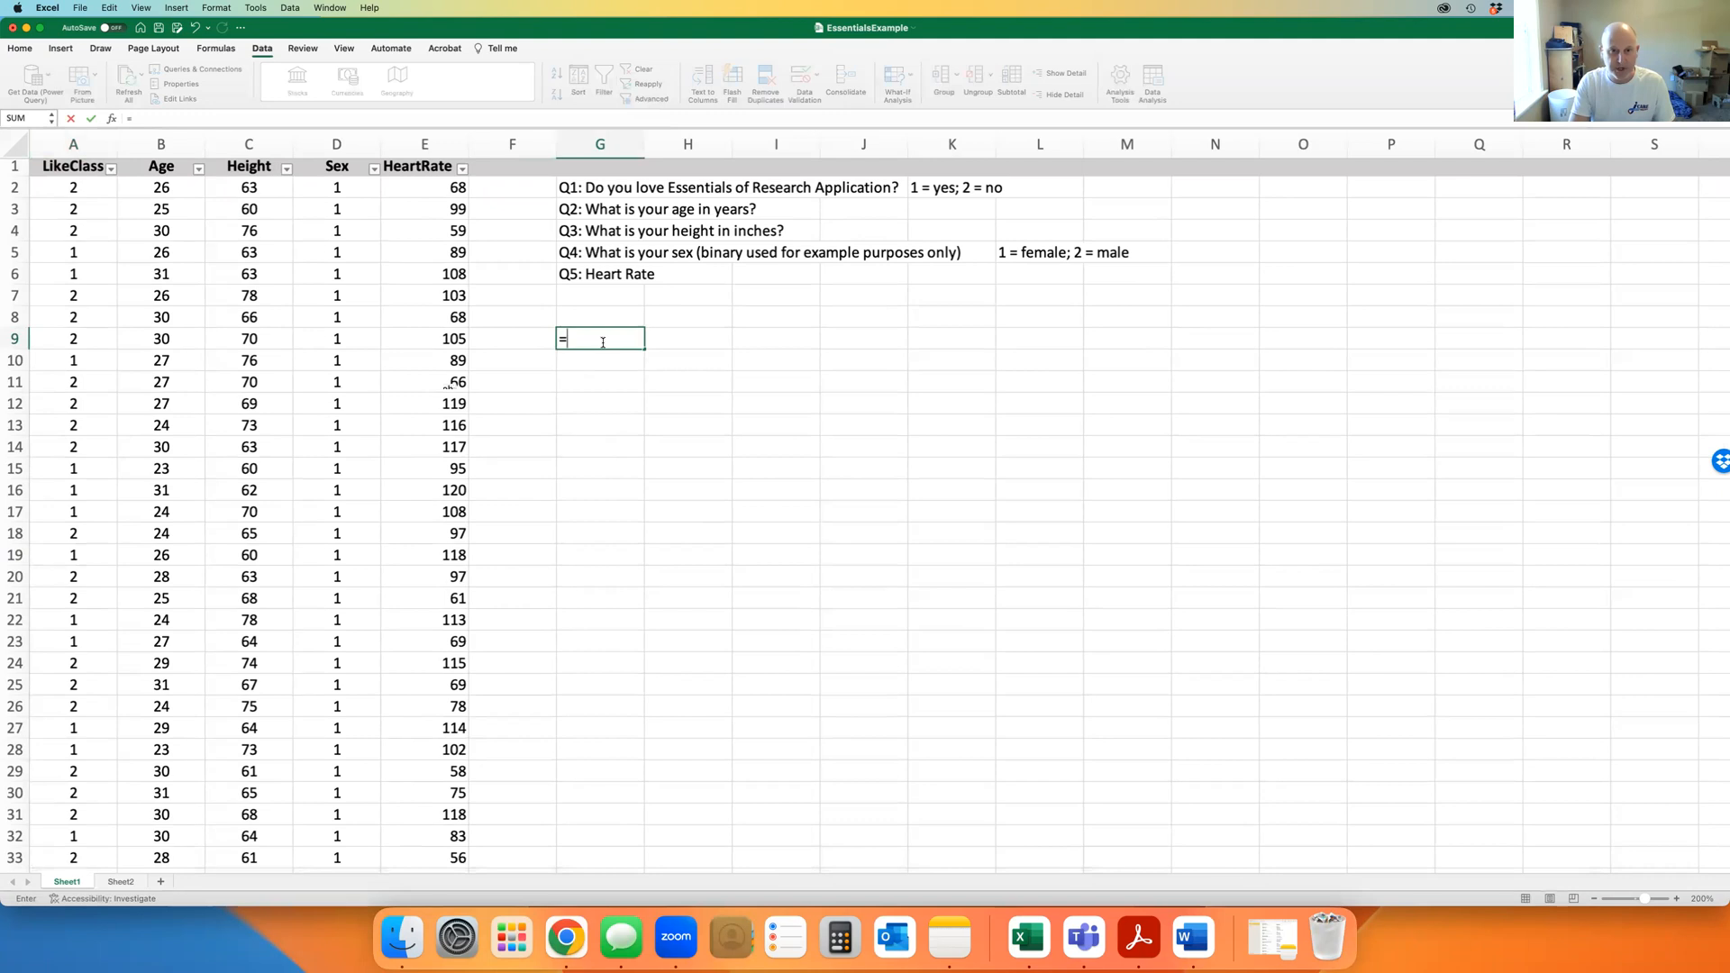
pyautogui.write('count')
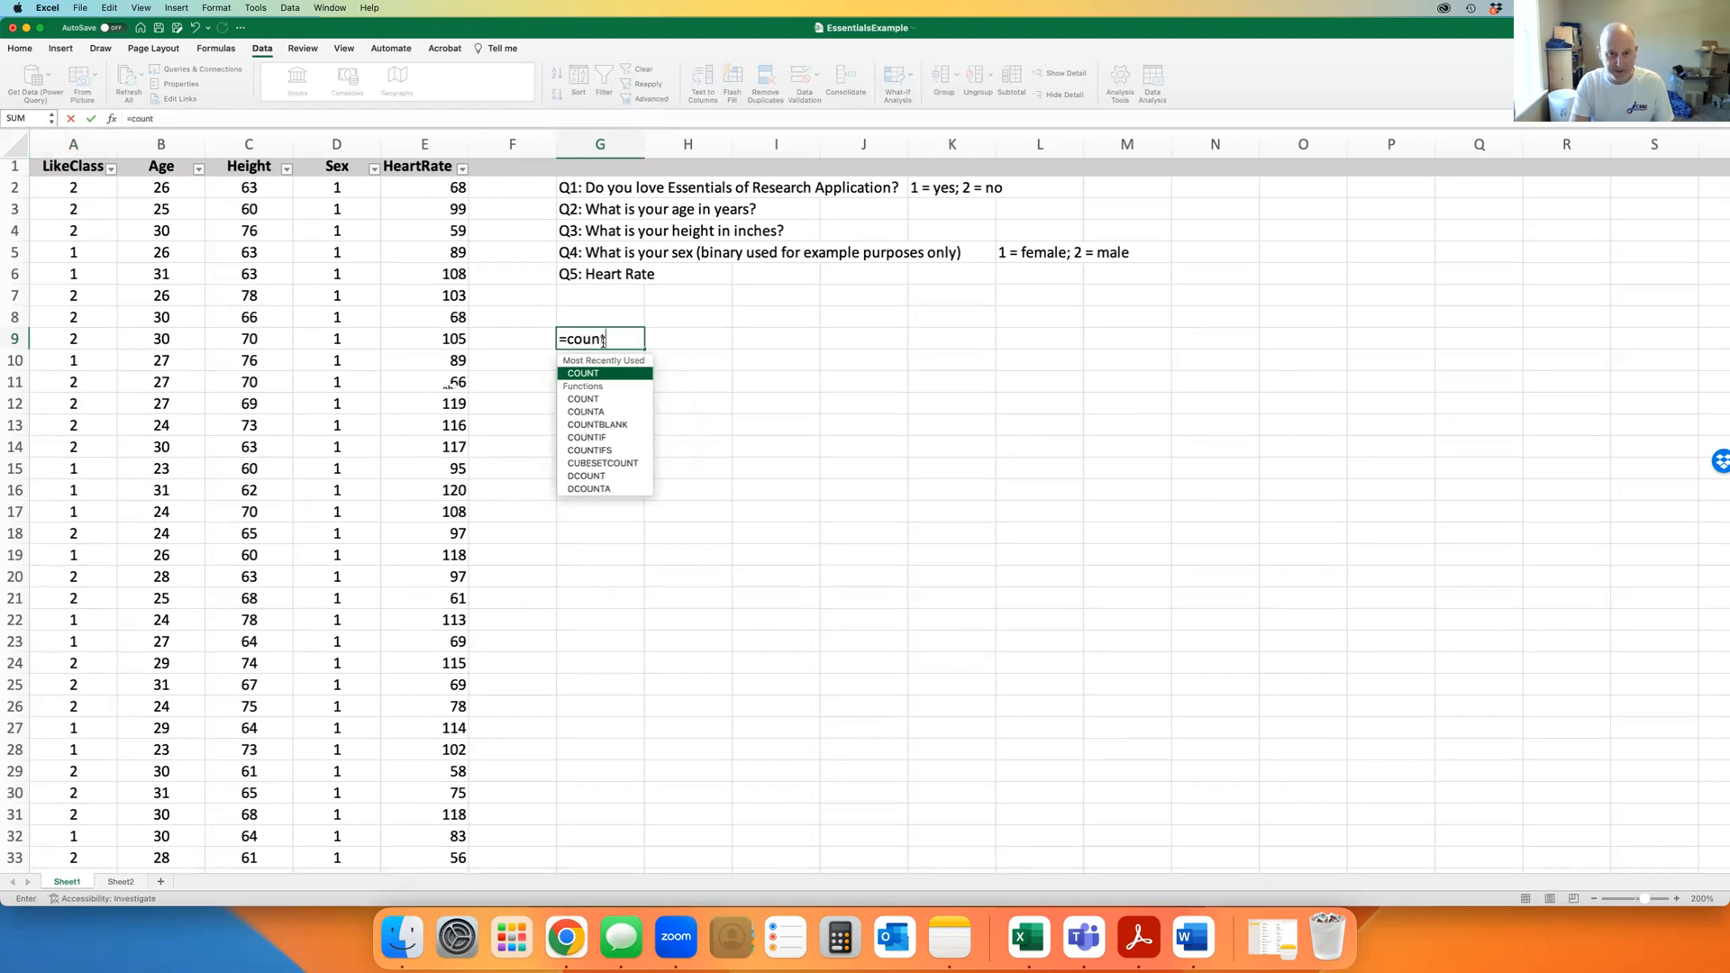
pyautogui.doubleClick(588, 375)
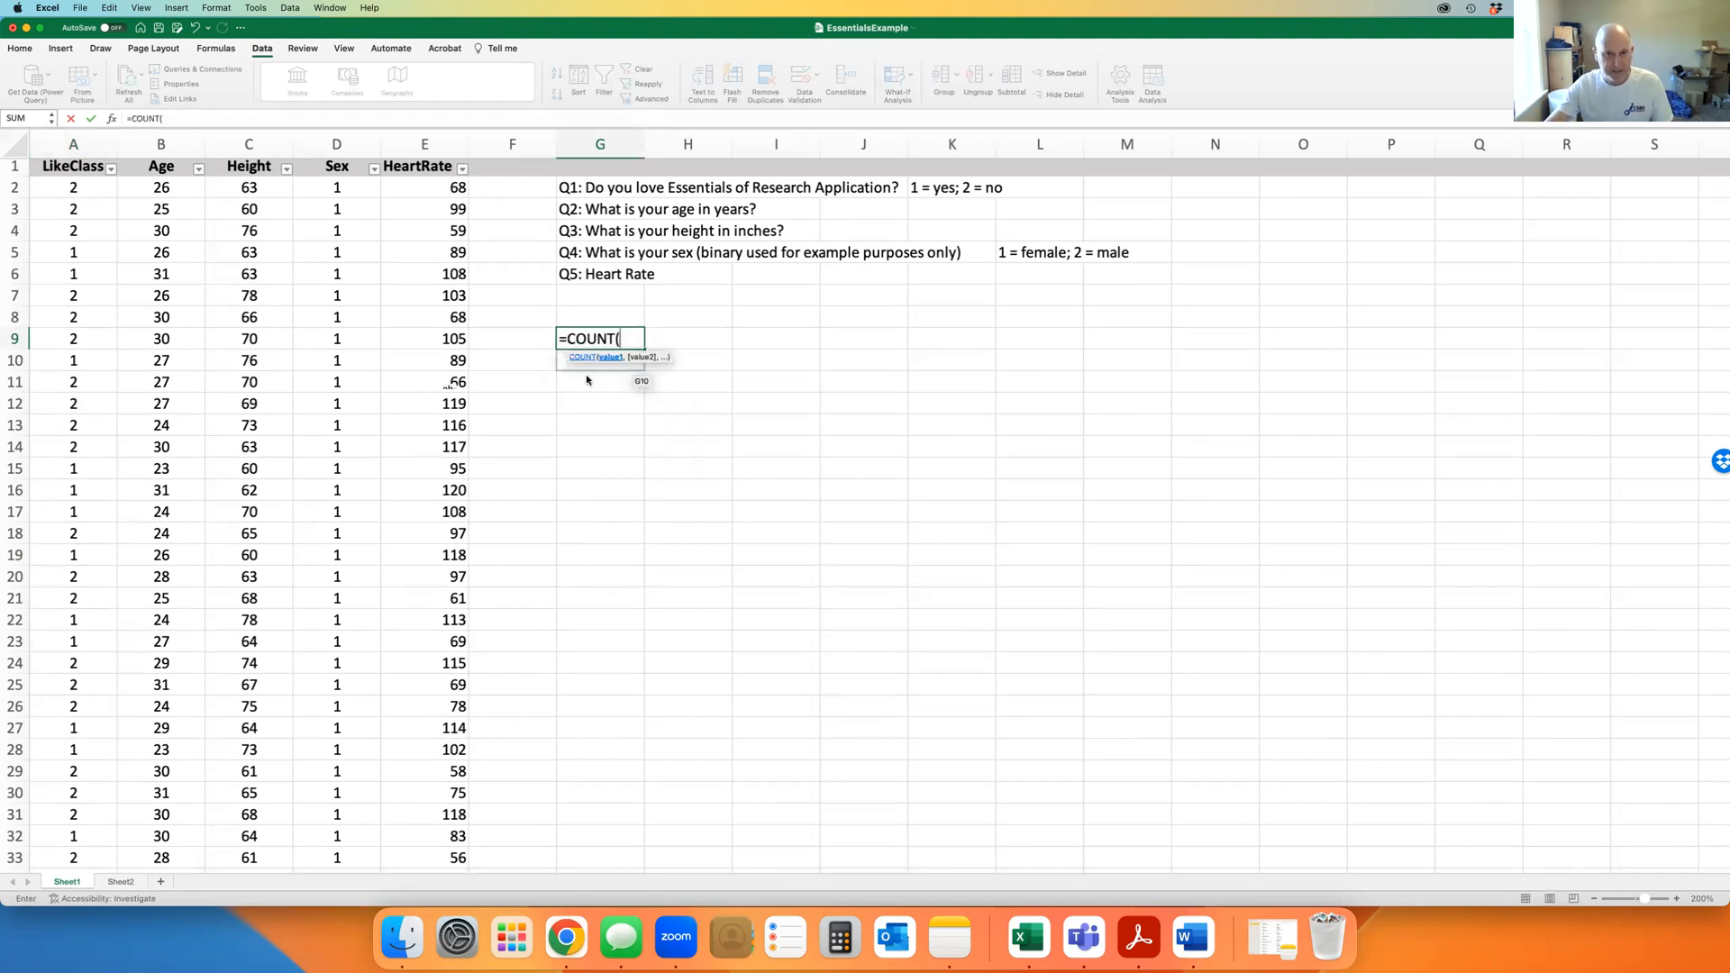
pyautogui.write('a2')
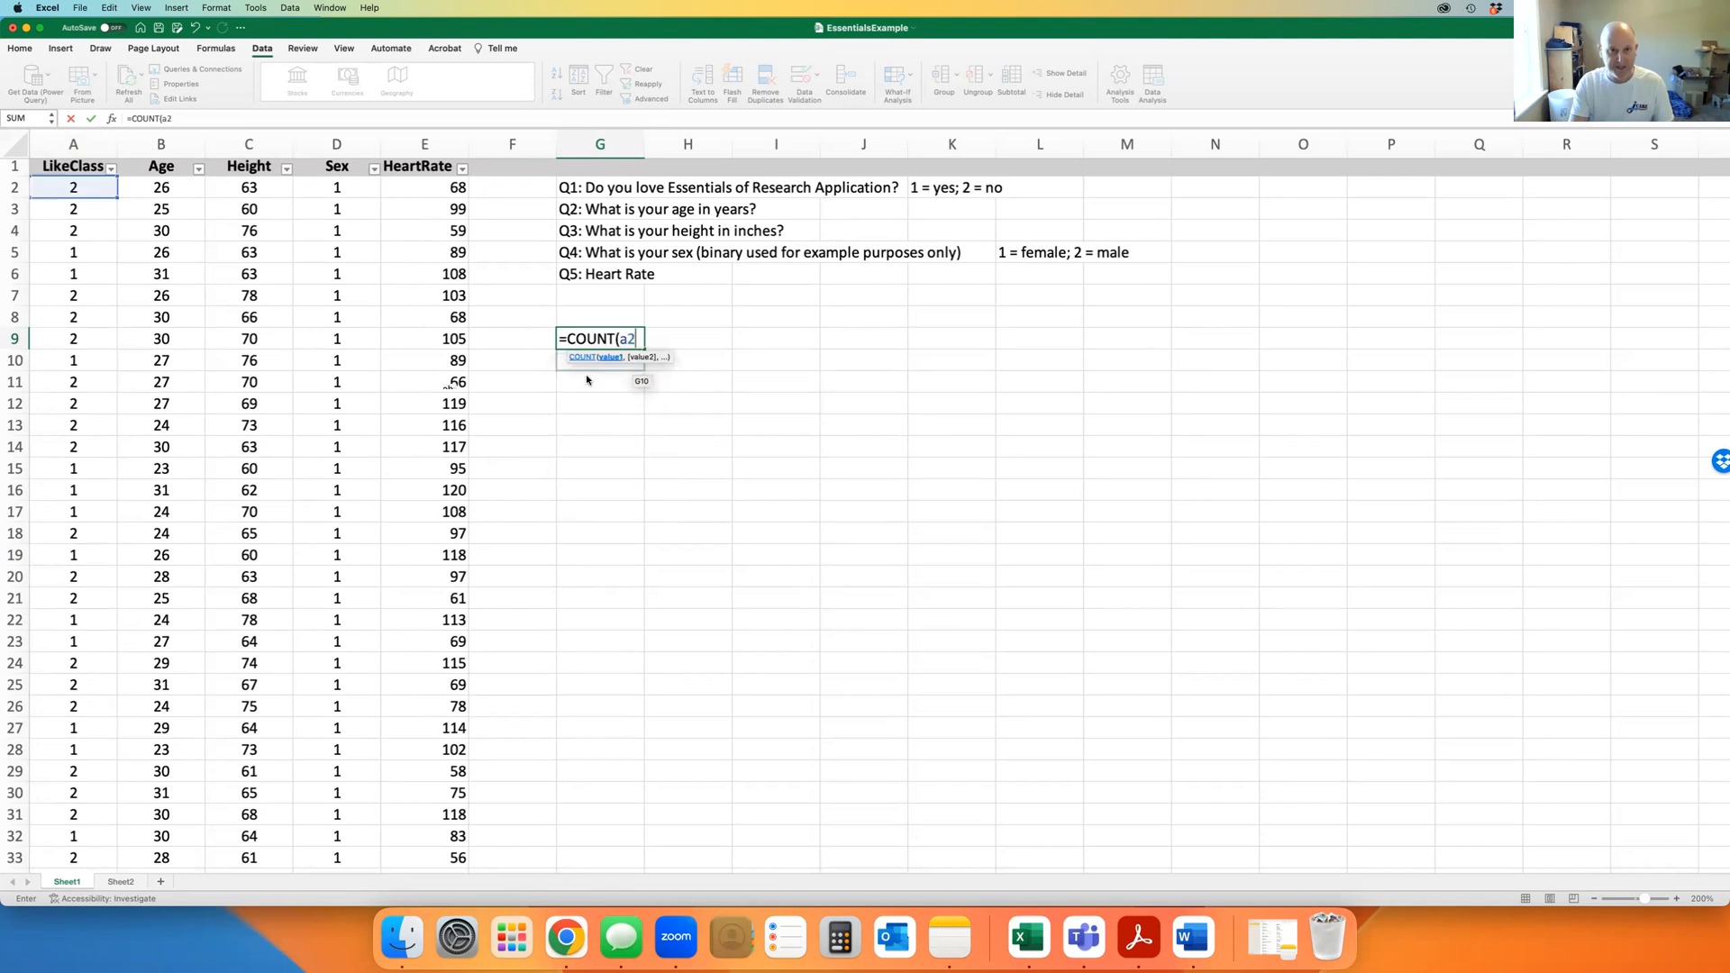
pyautogui.write(':a79)')
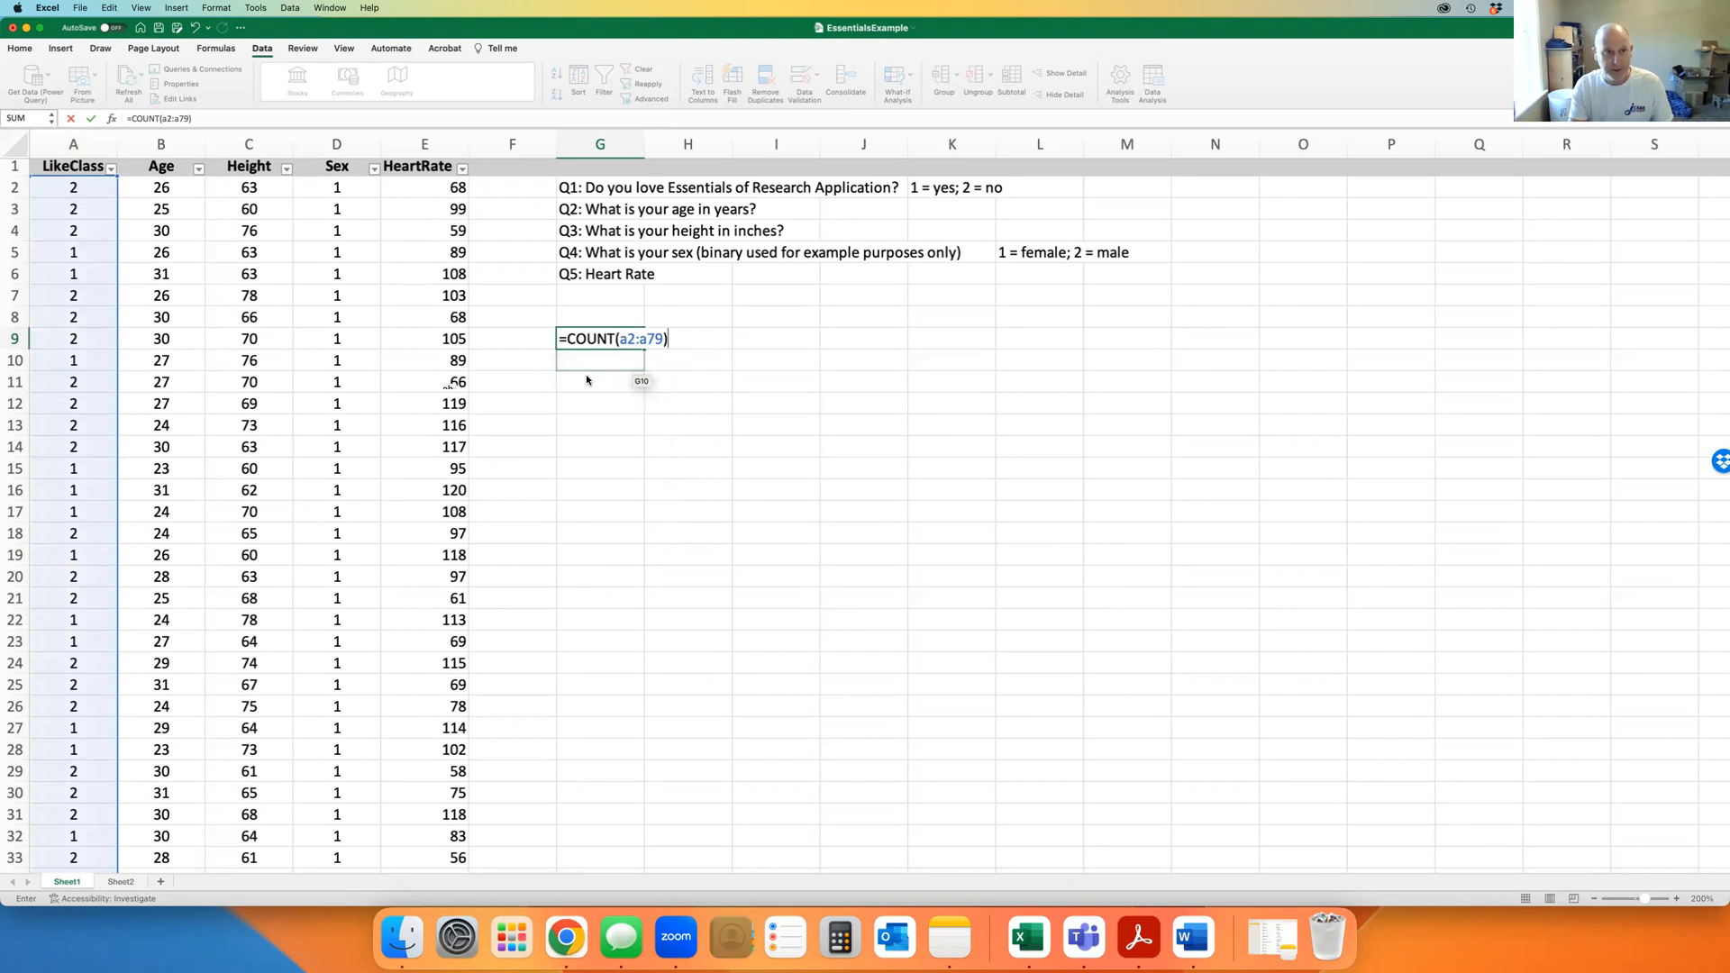
pyautogui.press('Return')
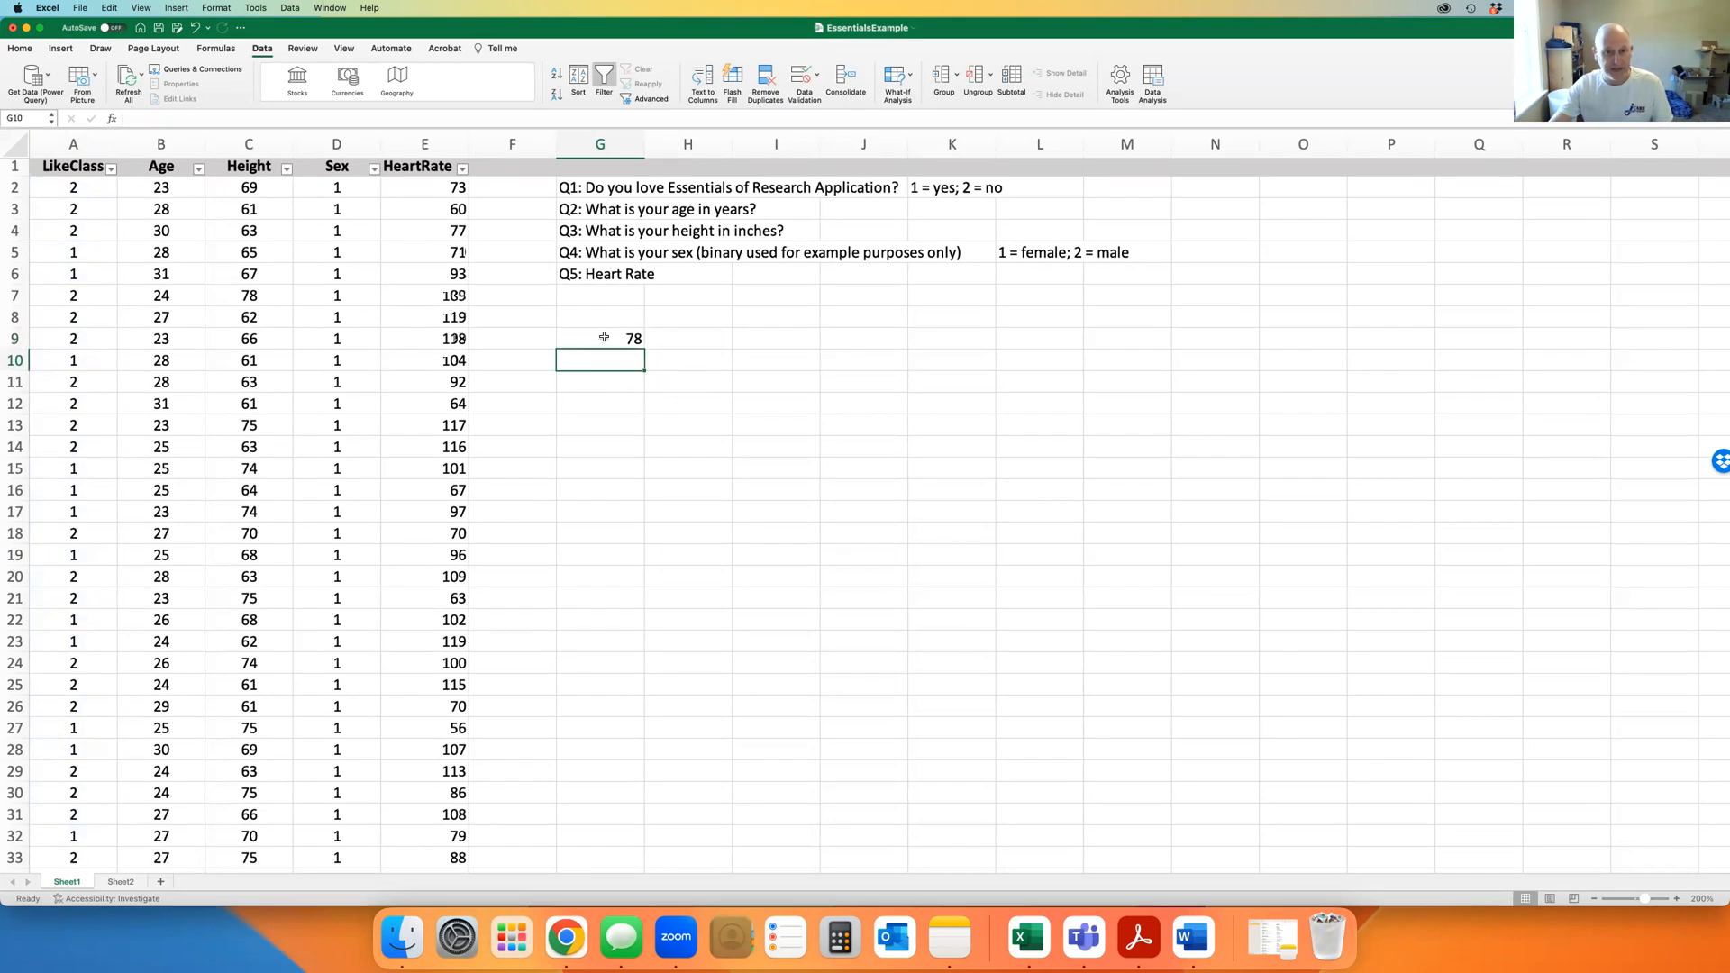
pyautogui.click(603, 338)
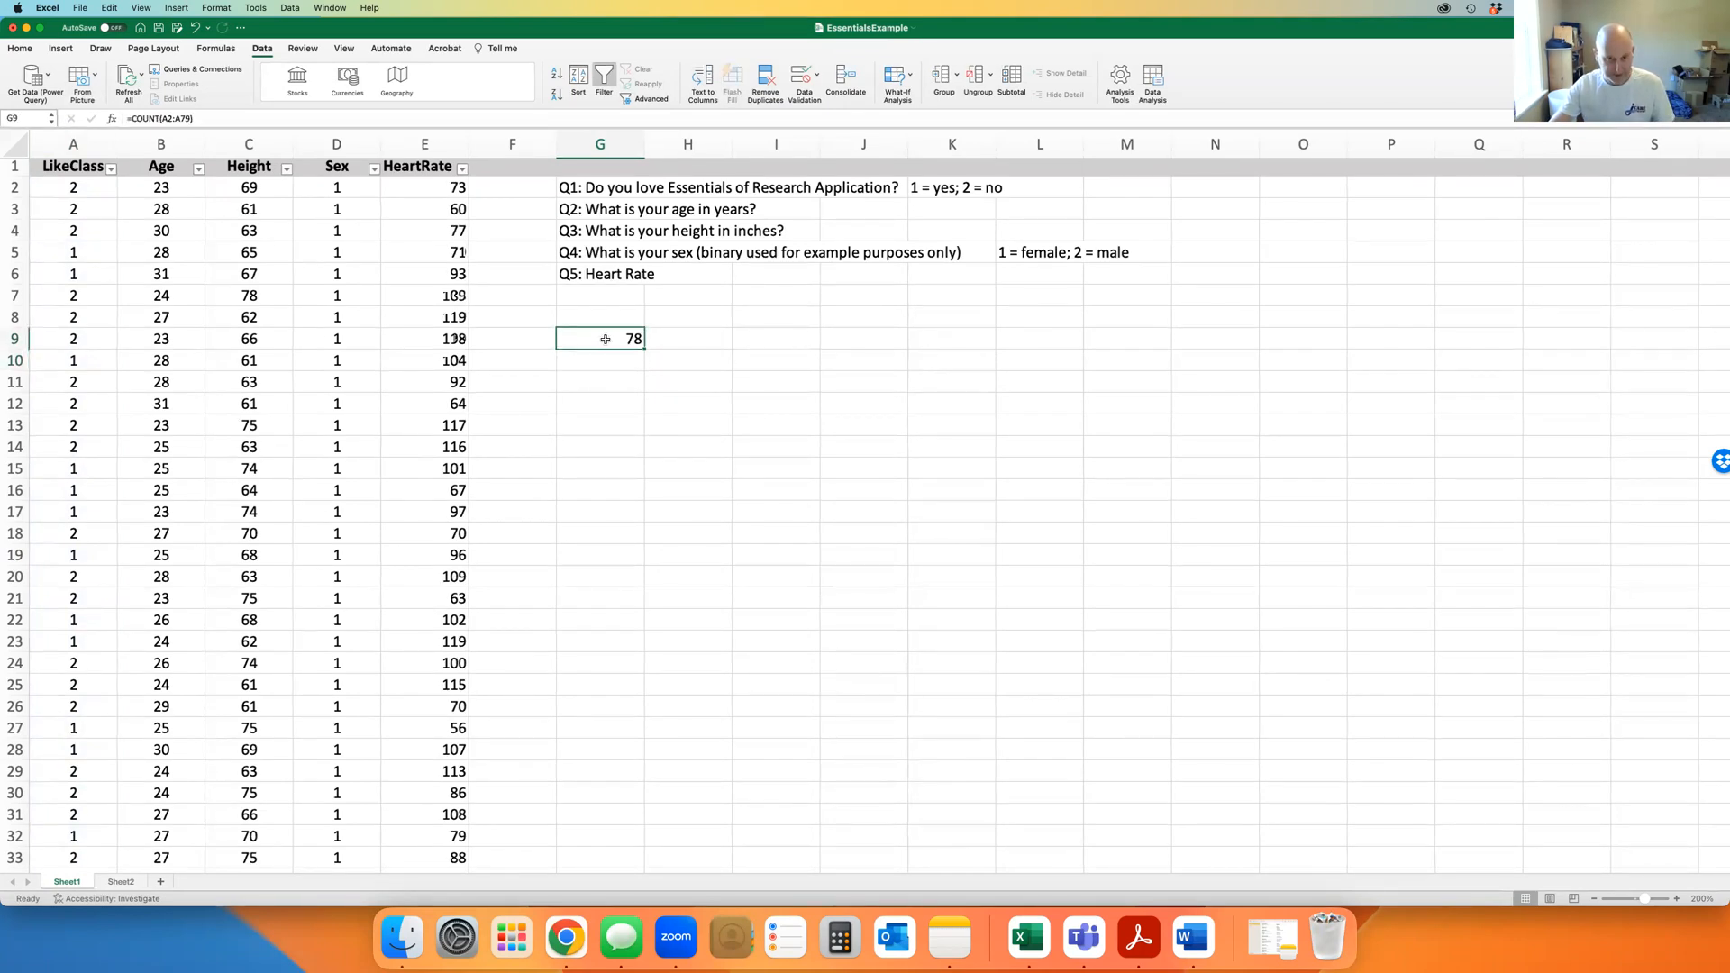
pyautogui.moveTo(606, 338); pyautogui.dragTo(784, 342)
# Label H9 'Total Subjects' and H10 'Loves Class'
pyautogui.click(681, 338)
pyautogui.write('Total Subj')
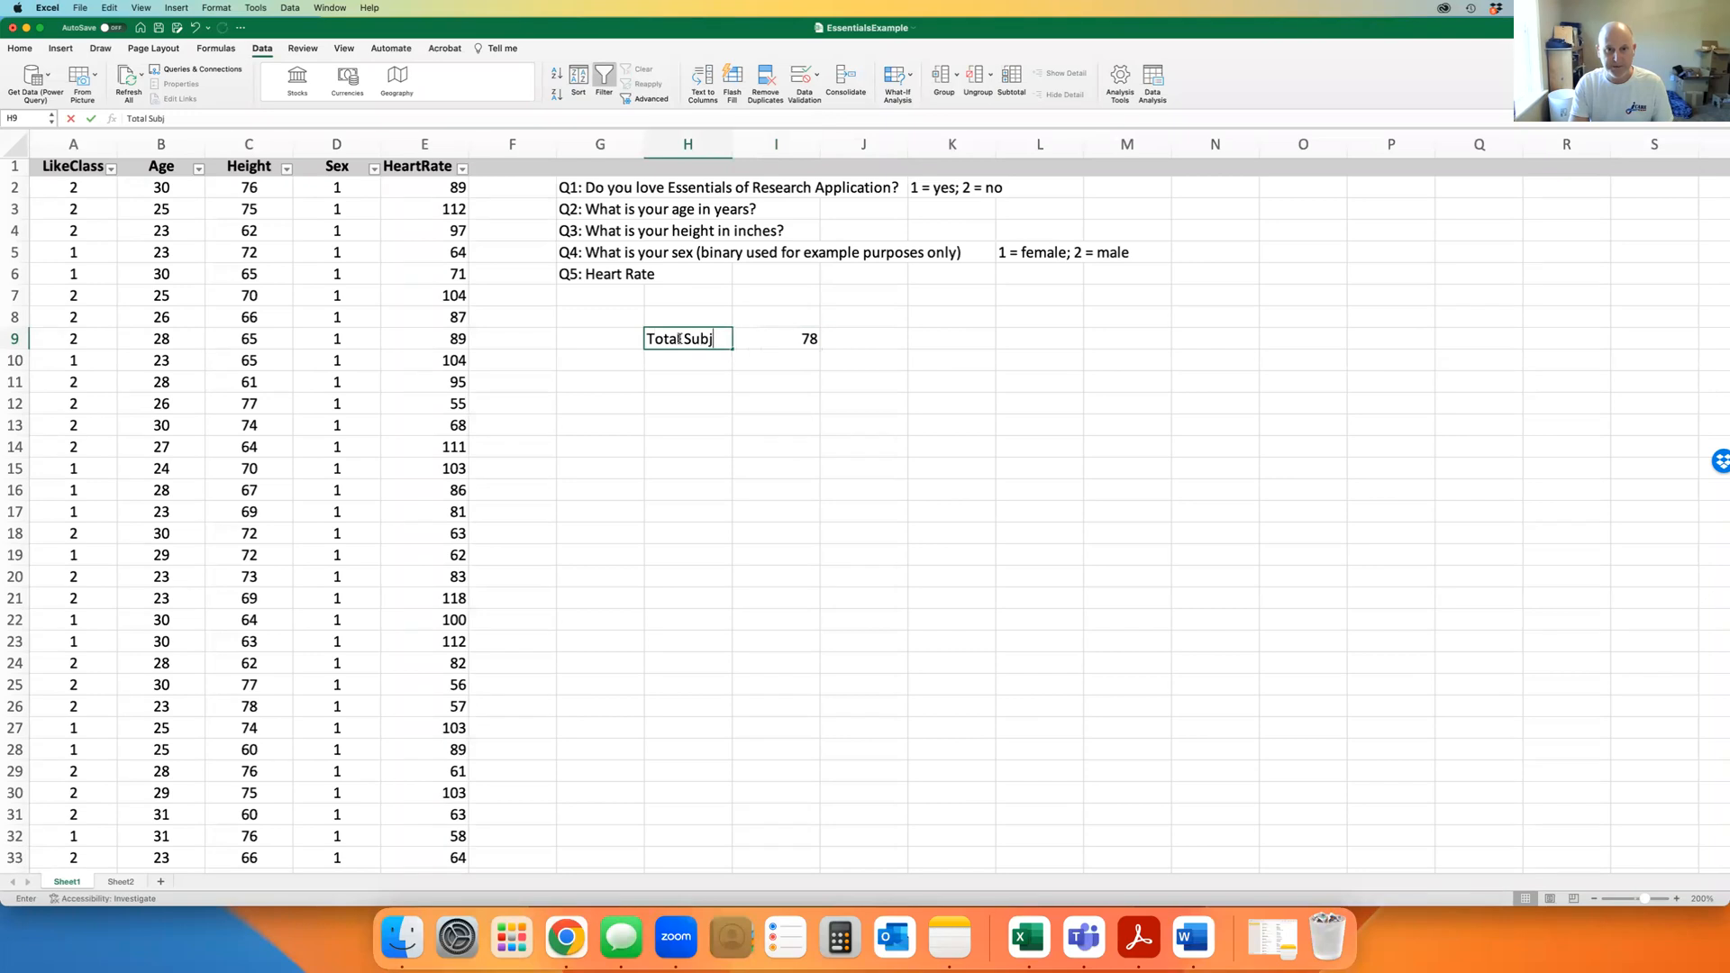
pyautogui.write('ects')
pyautogui.press('Tab')
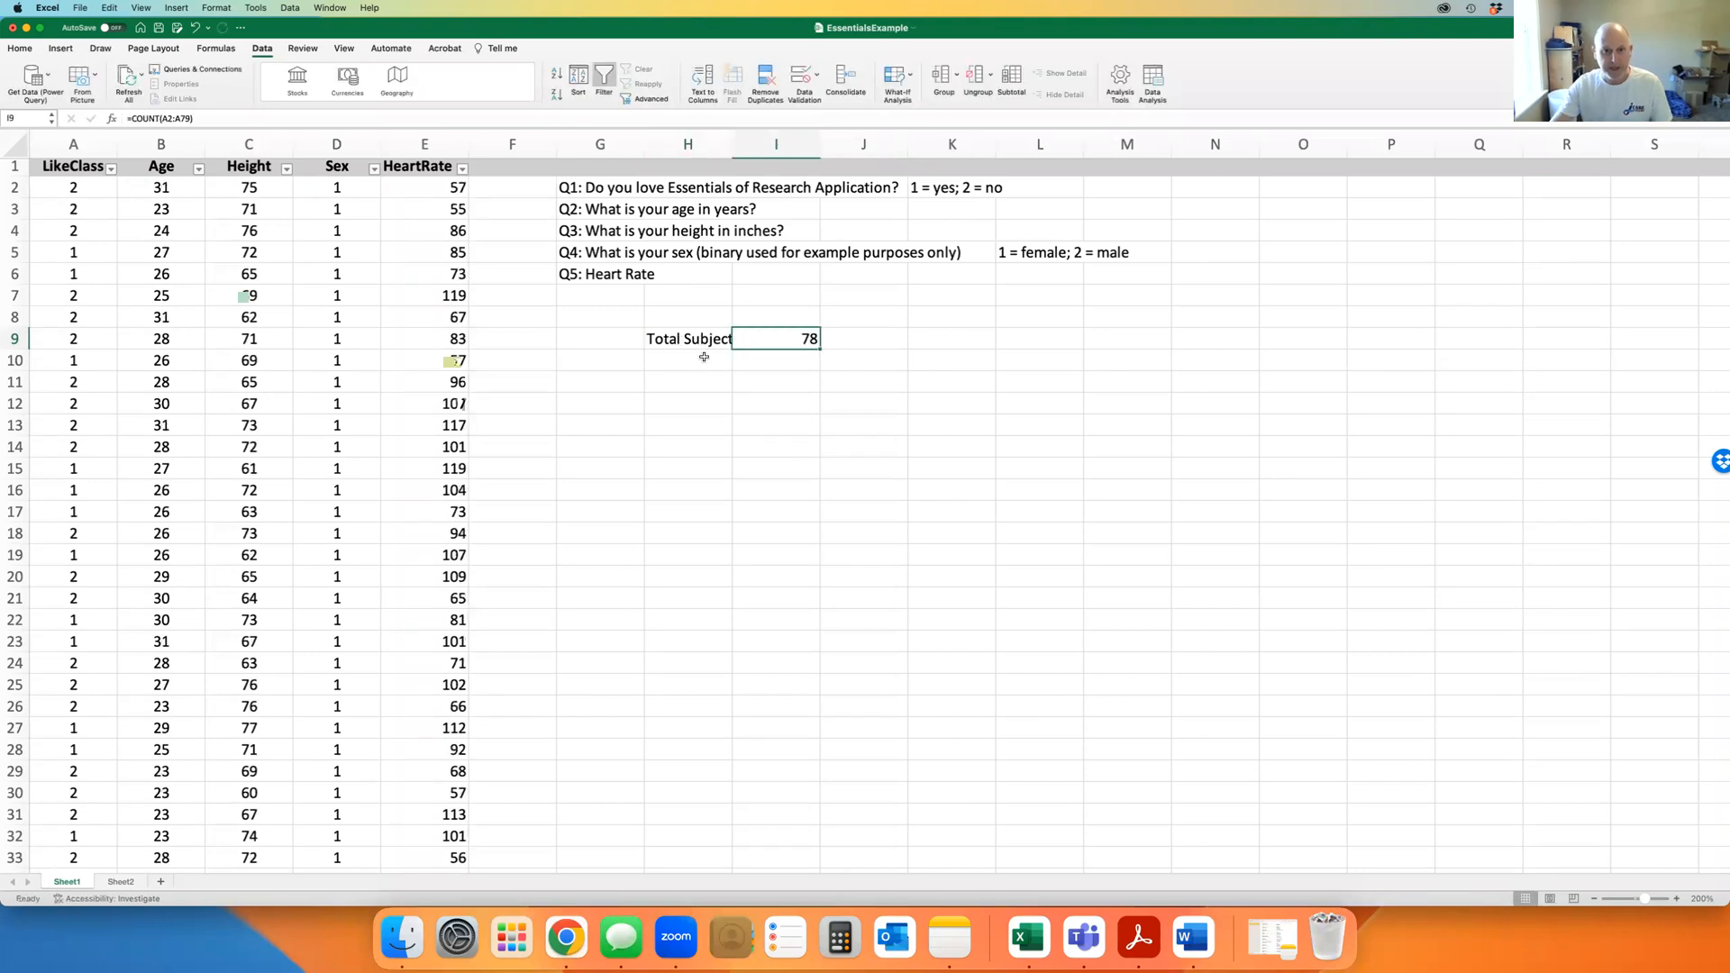
pyautogui.click(698, 358)
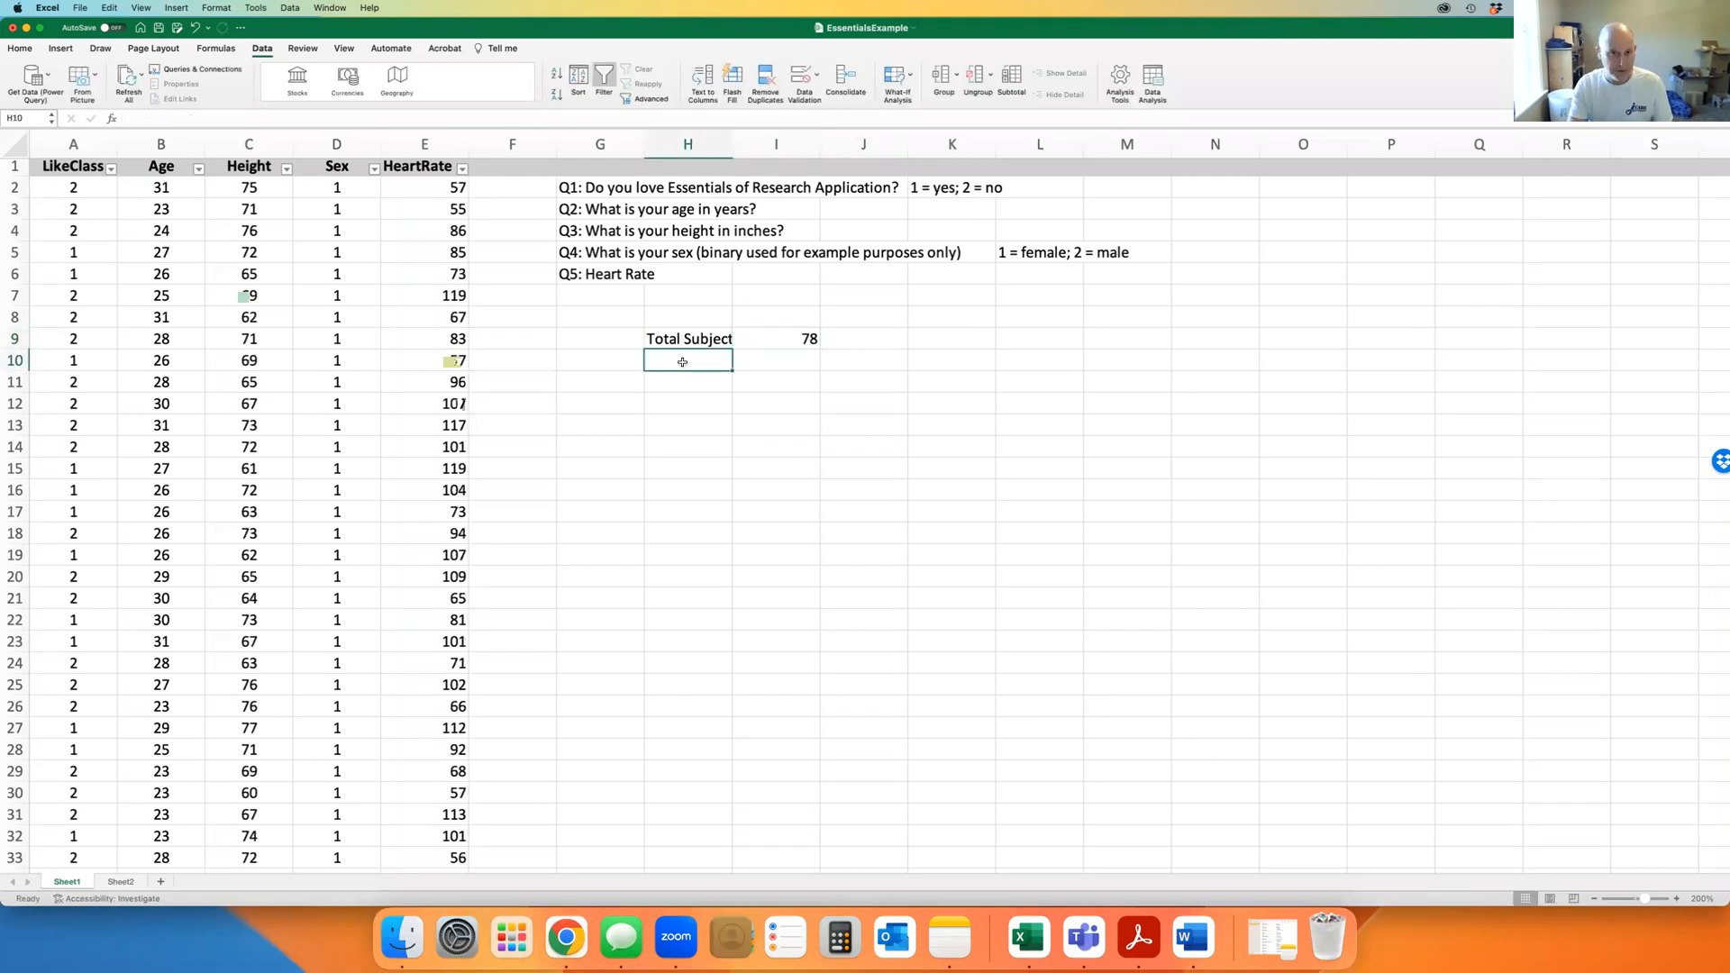
pyautogui.write('Love')
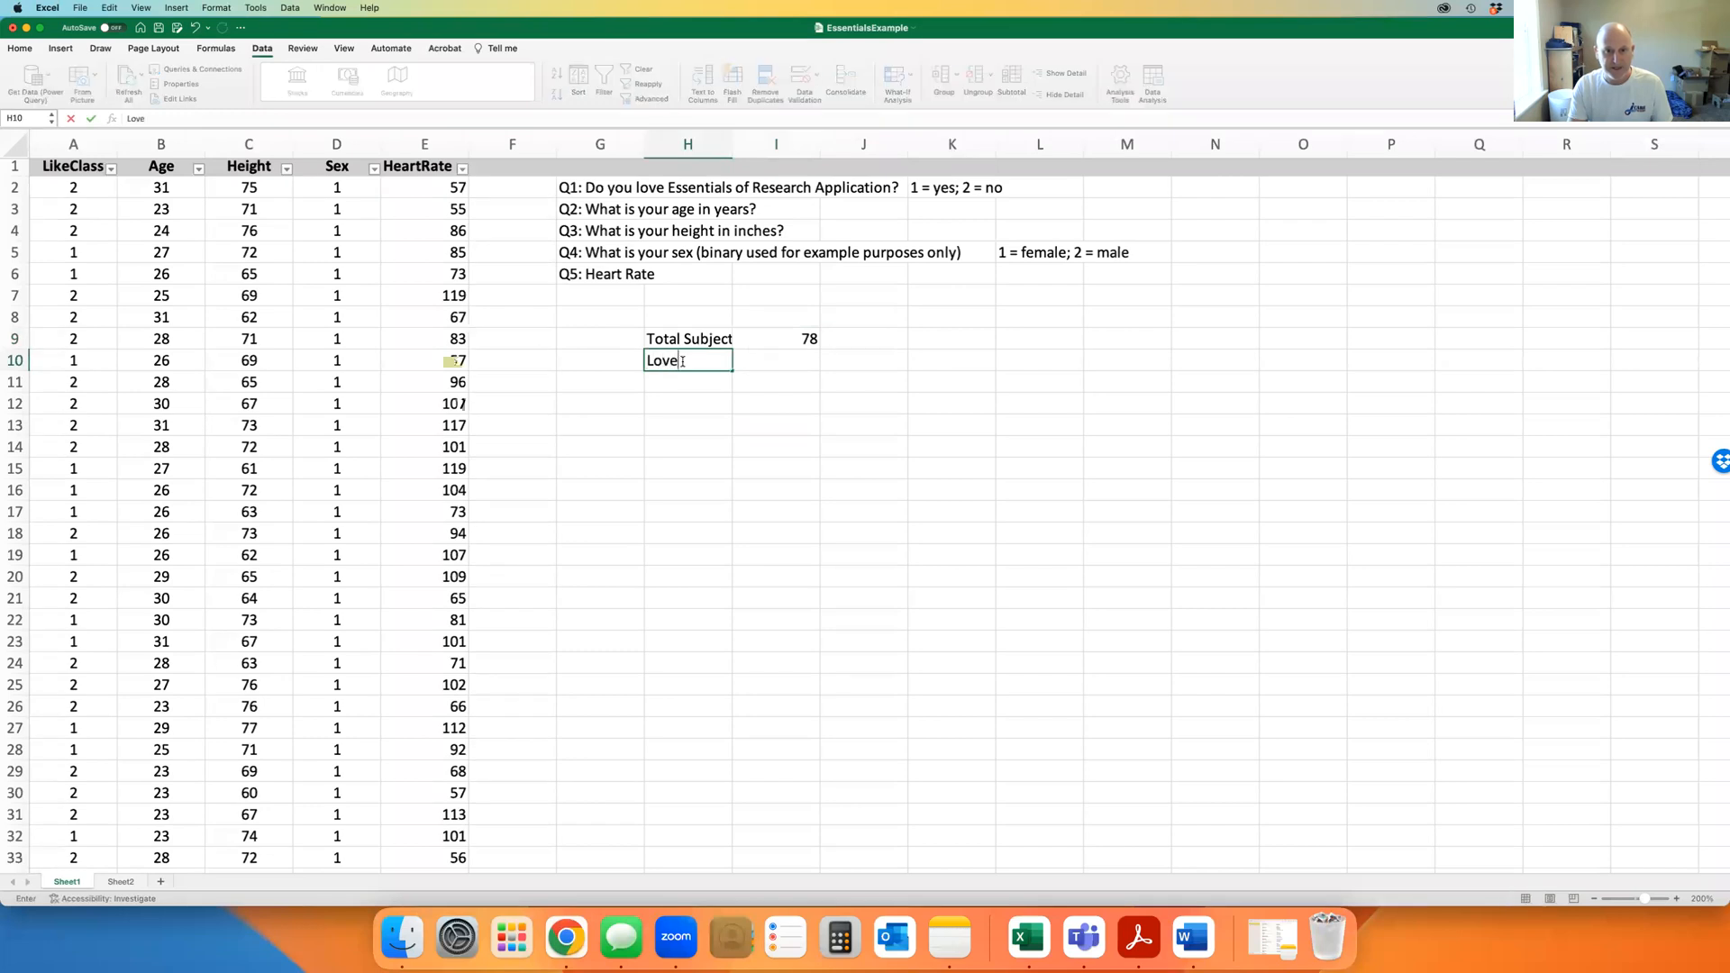
pyautogui.write('s Class')
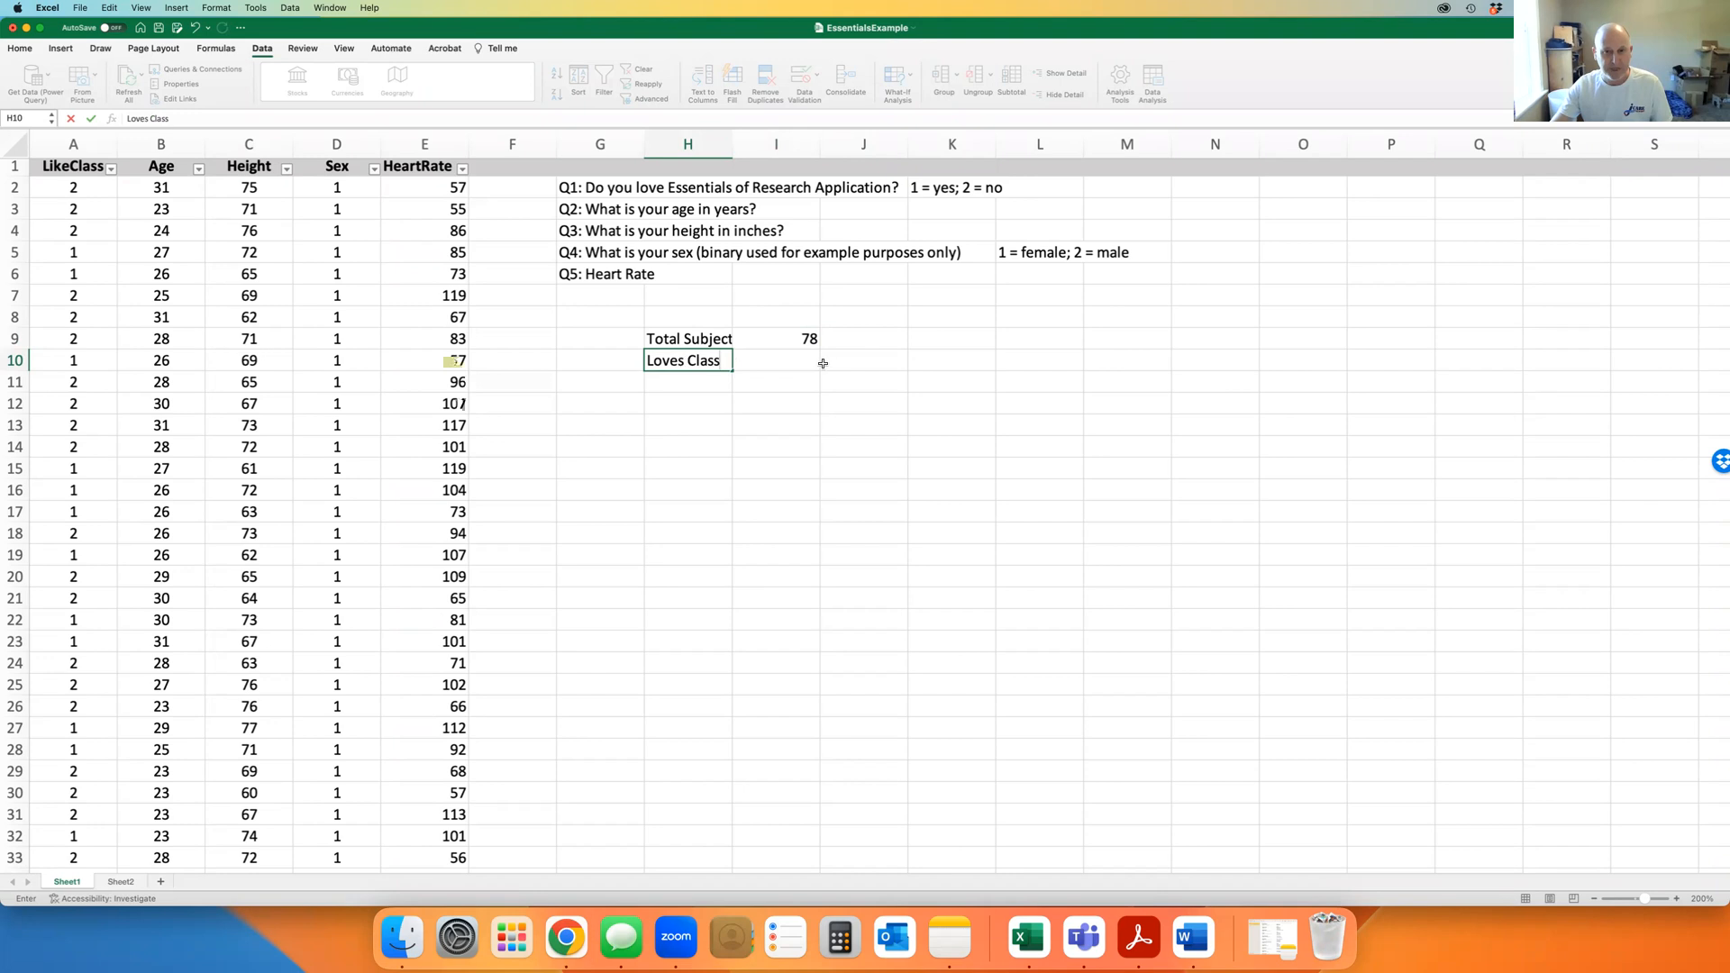
pyautogui.click(751, 359)
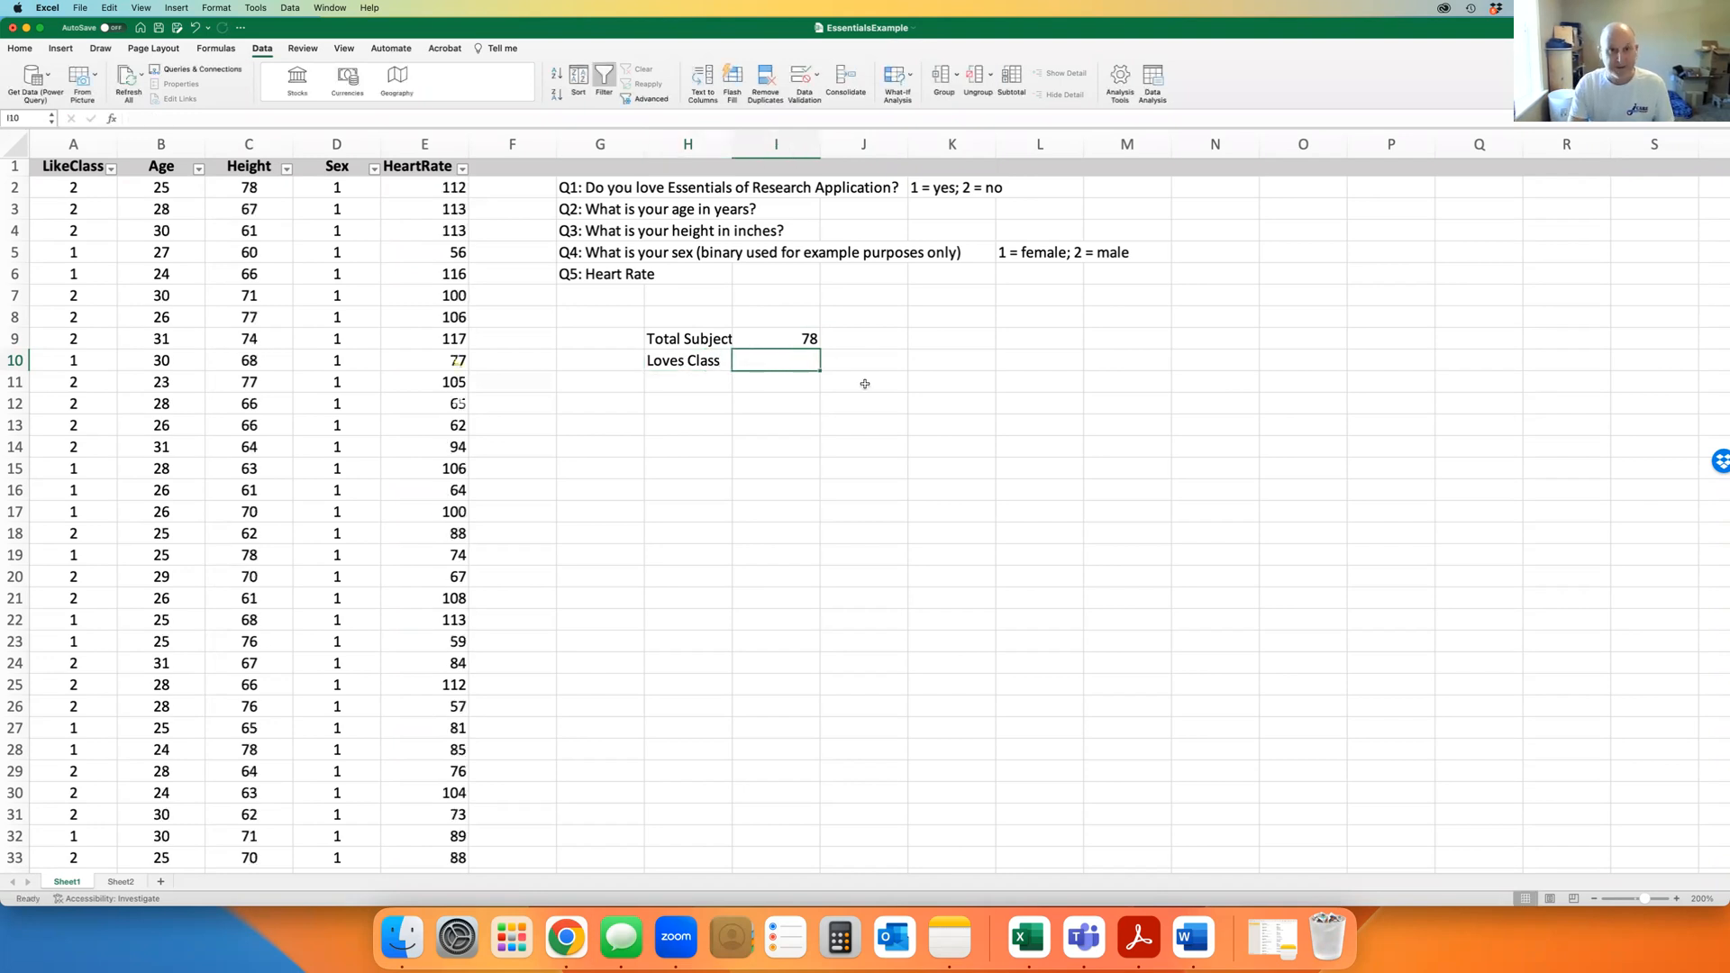
# Enter =COUNTIF(A2:A79,1) in I10 to count respondents answering 1
pyautogui.write('=')
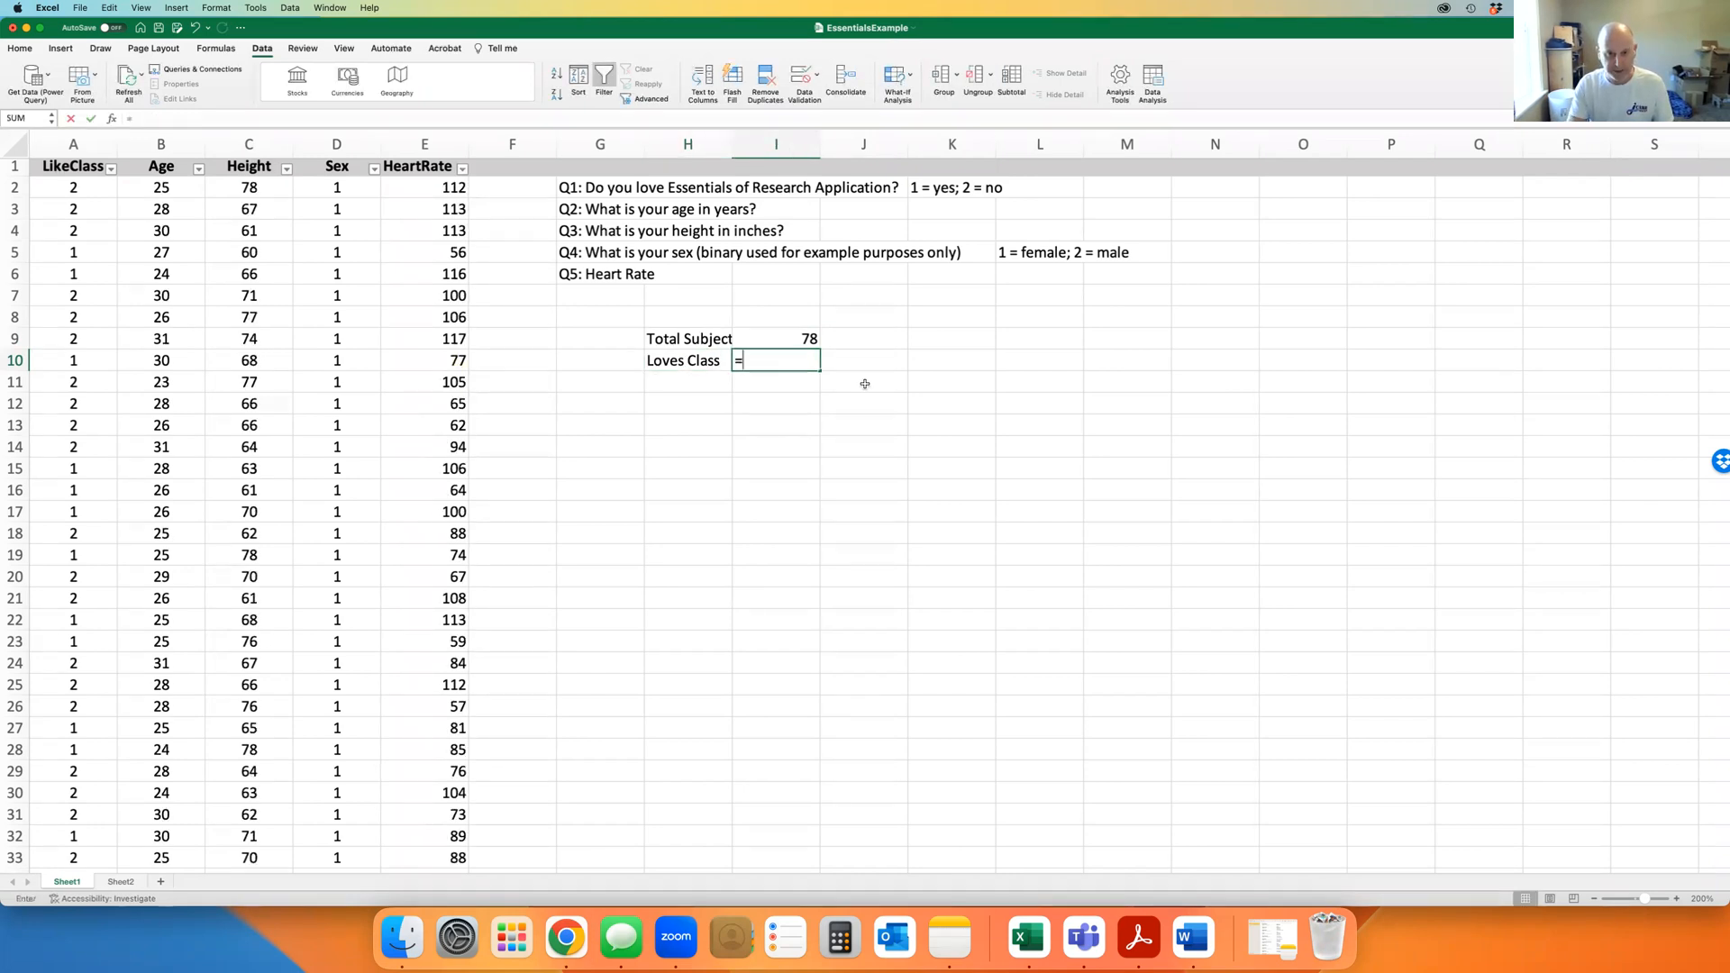
pyautogui.write('count')
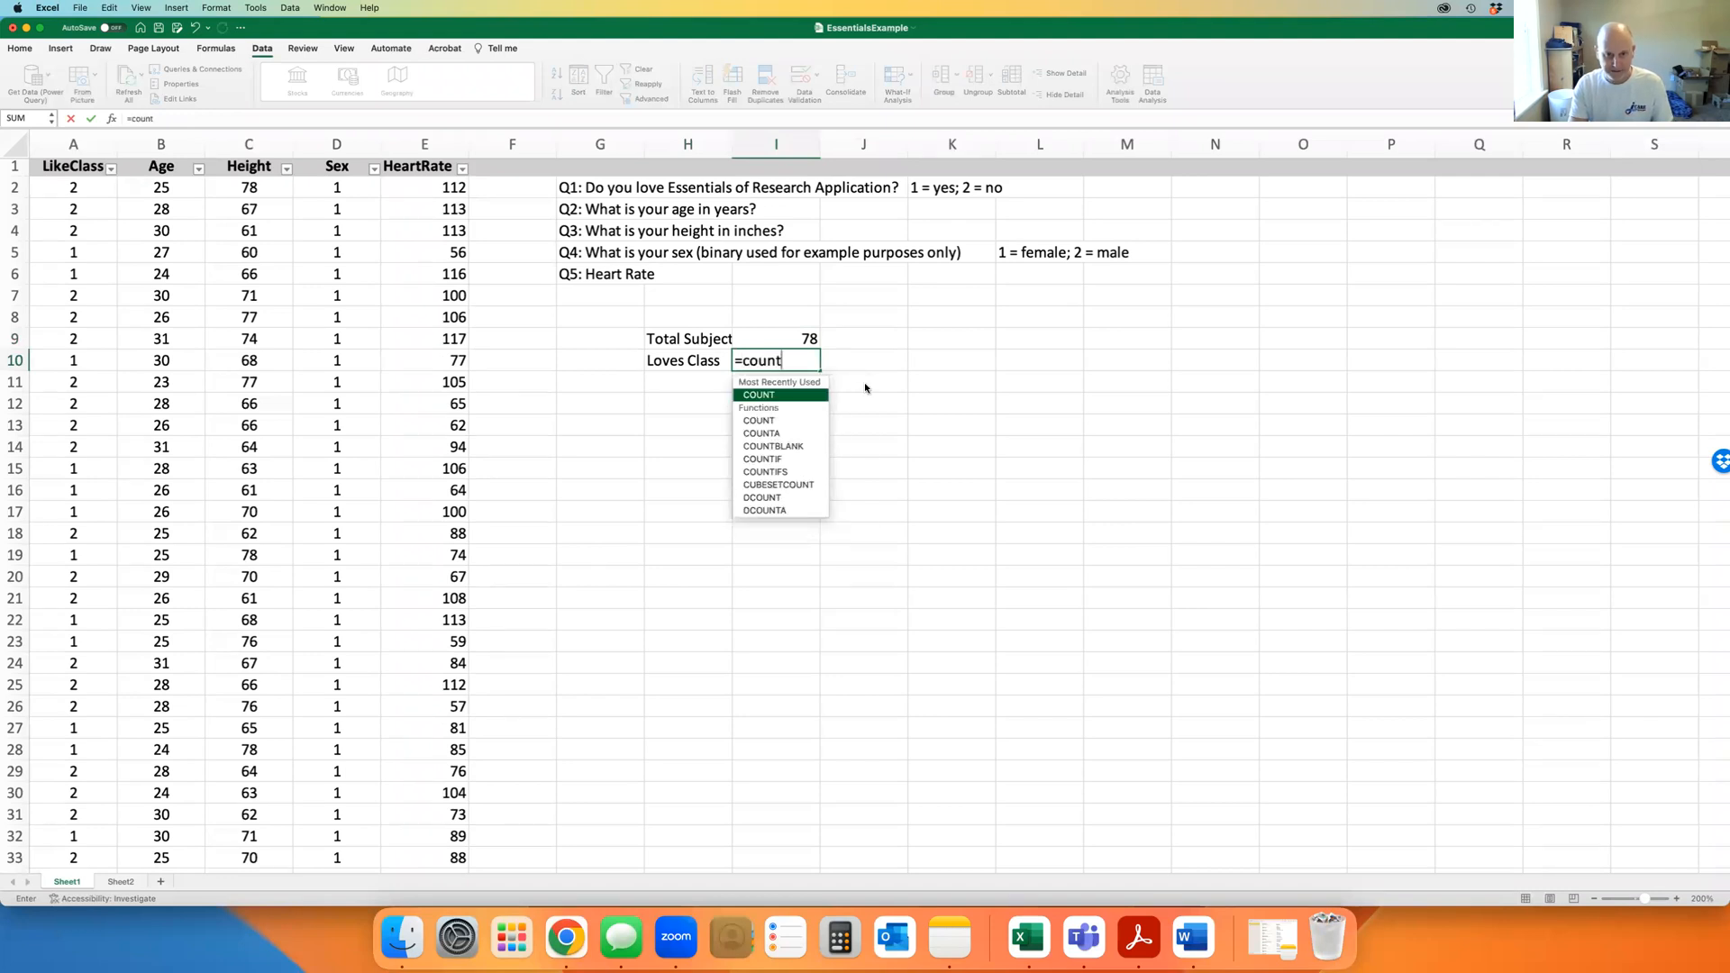
pyautogui.write('if')
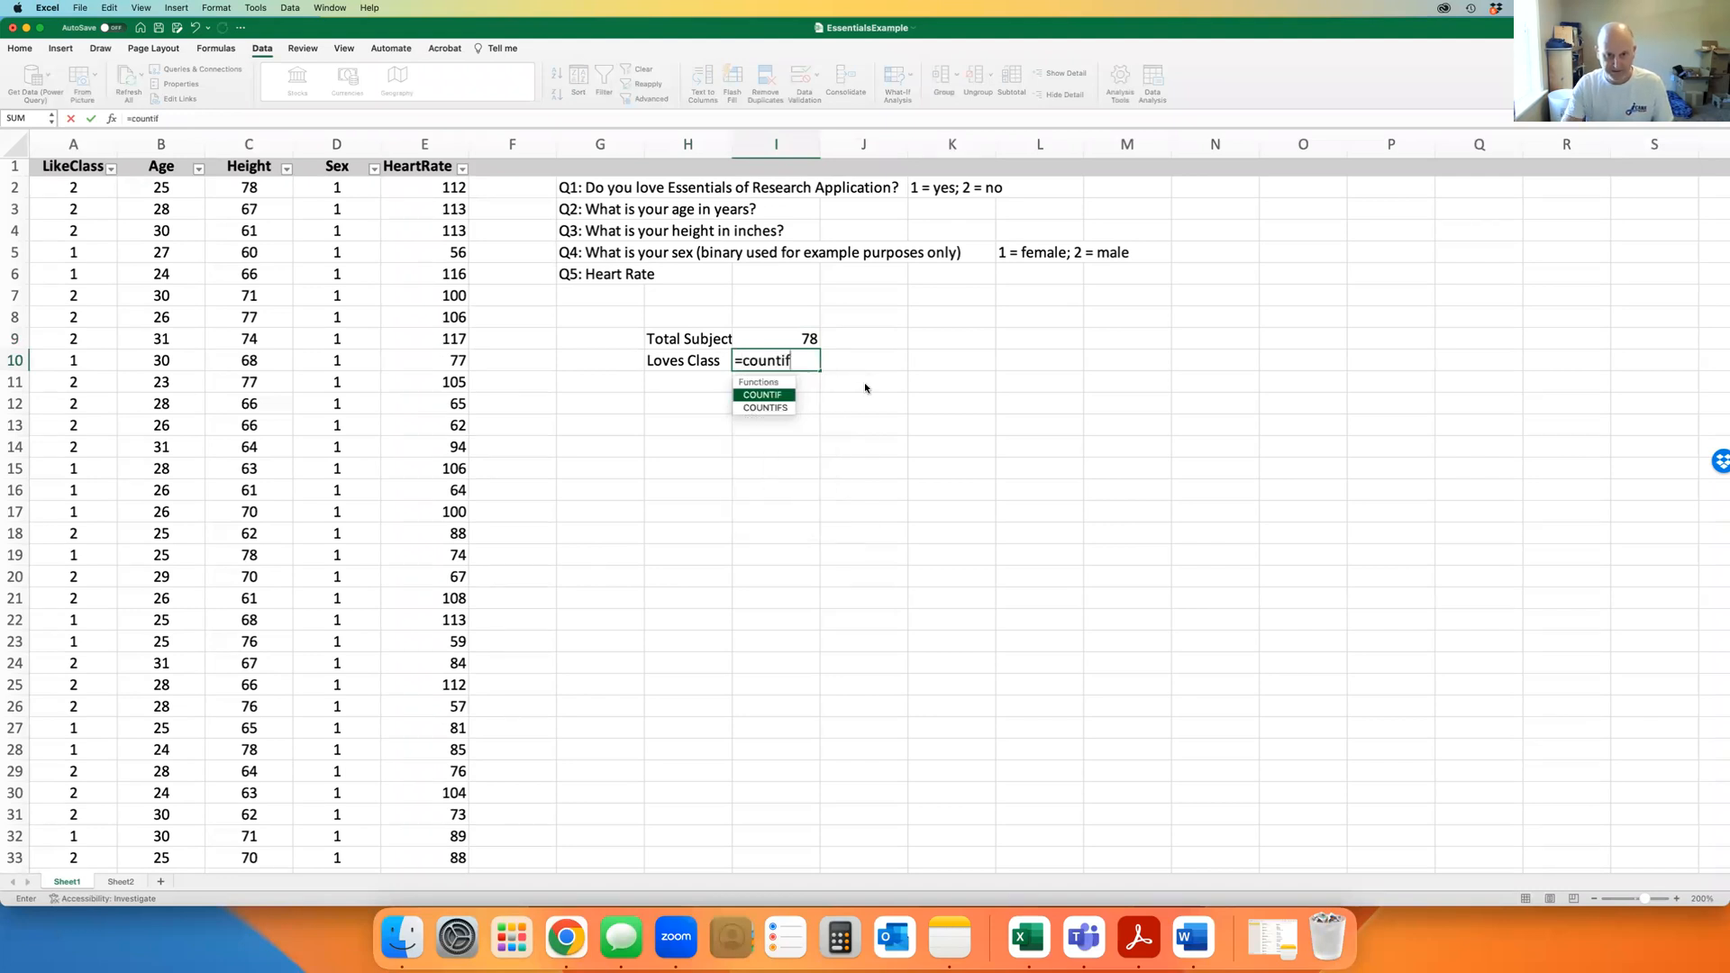
pyautogui.doubleClick(763, 396)
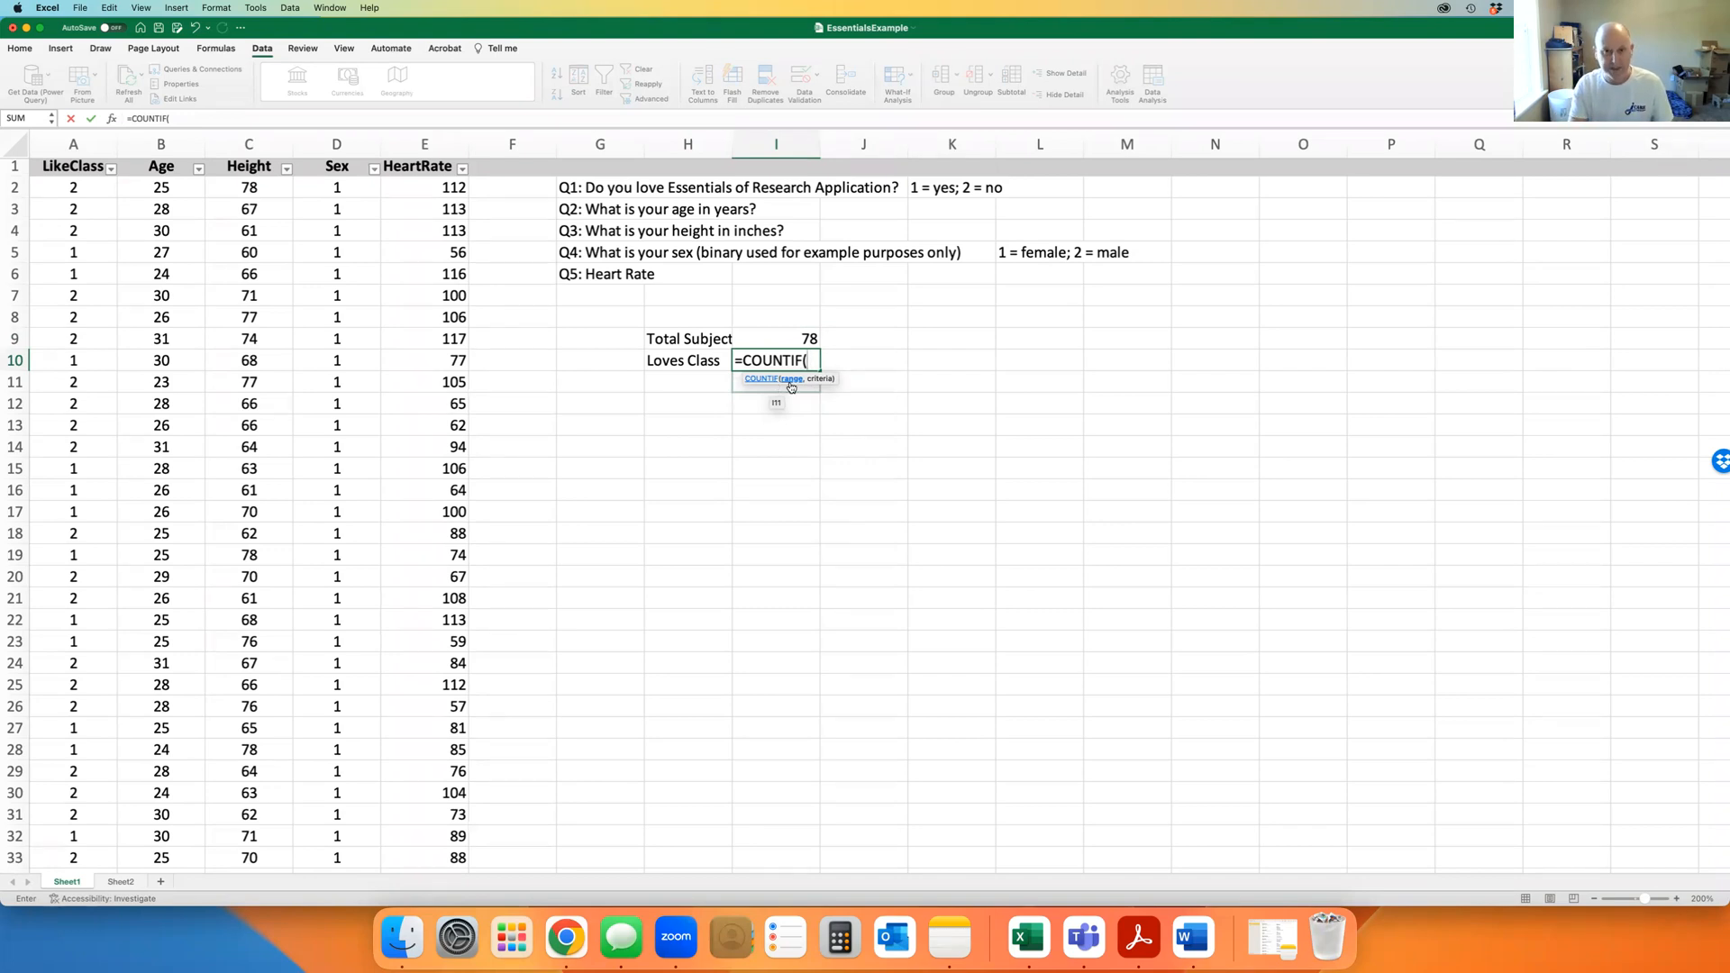
pyautogui.write('a2')
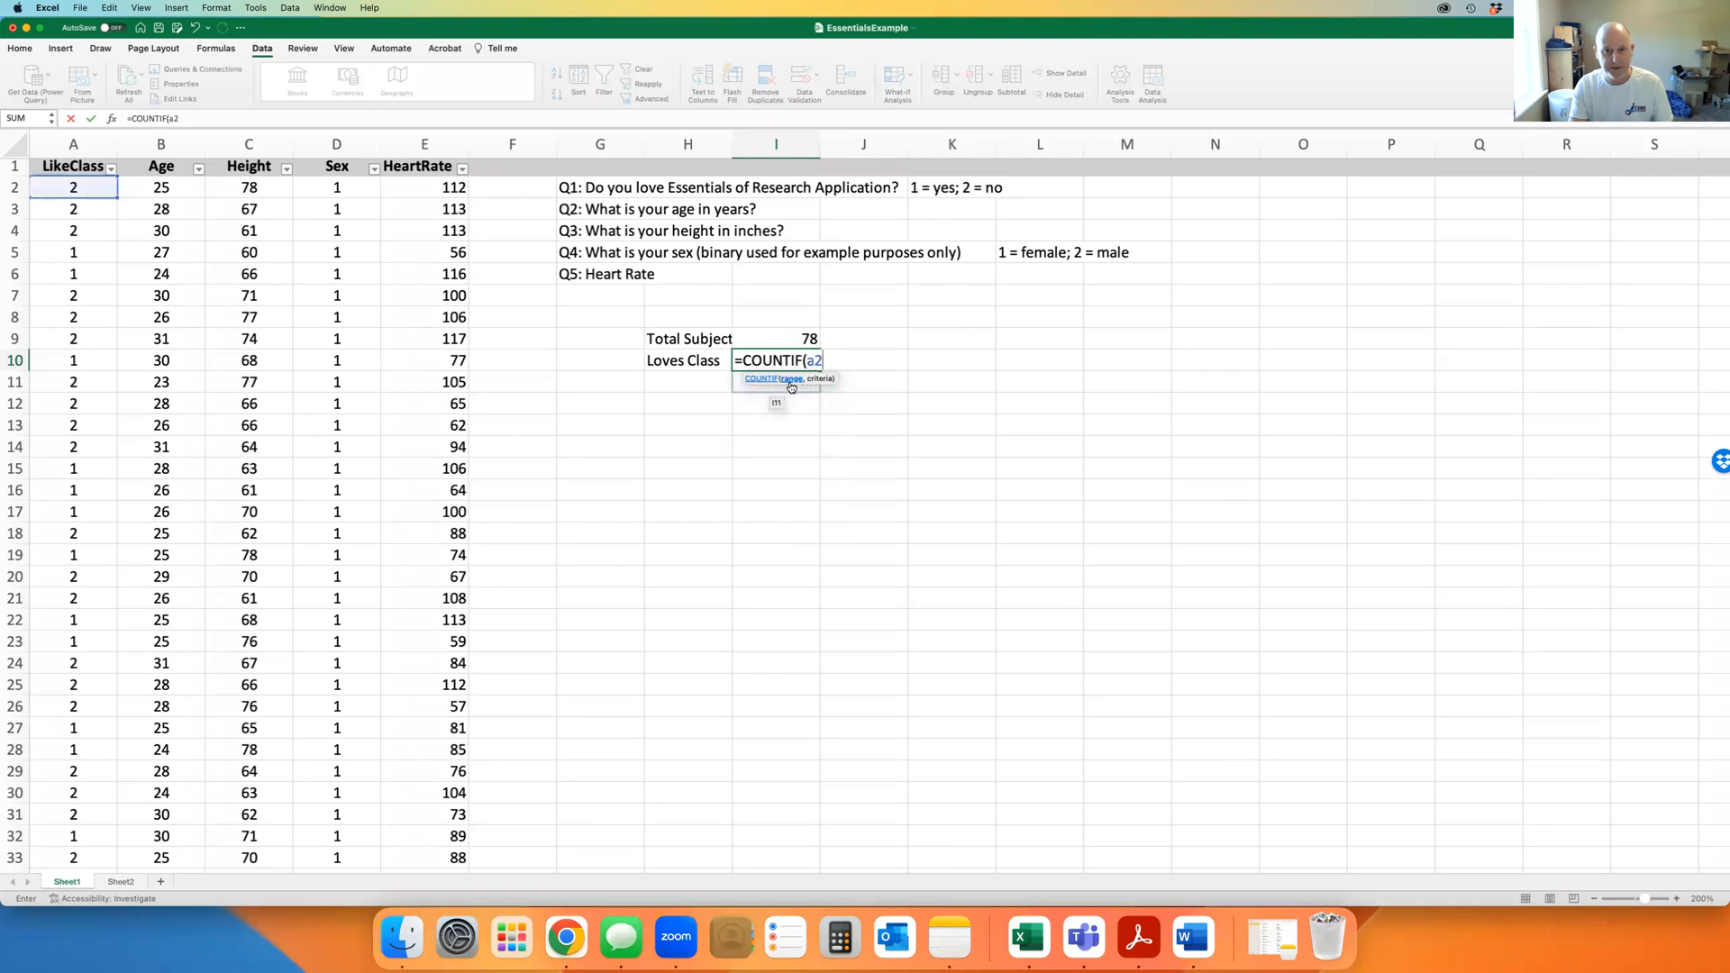
pyautogui.write(':a79')
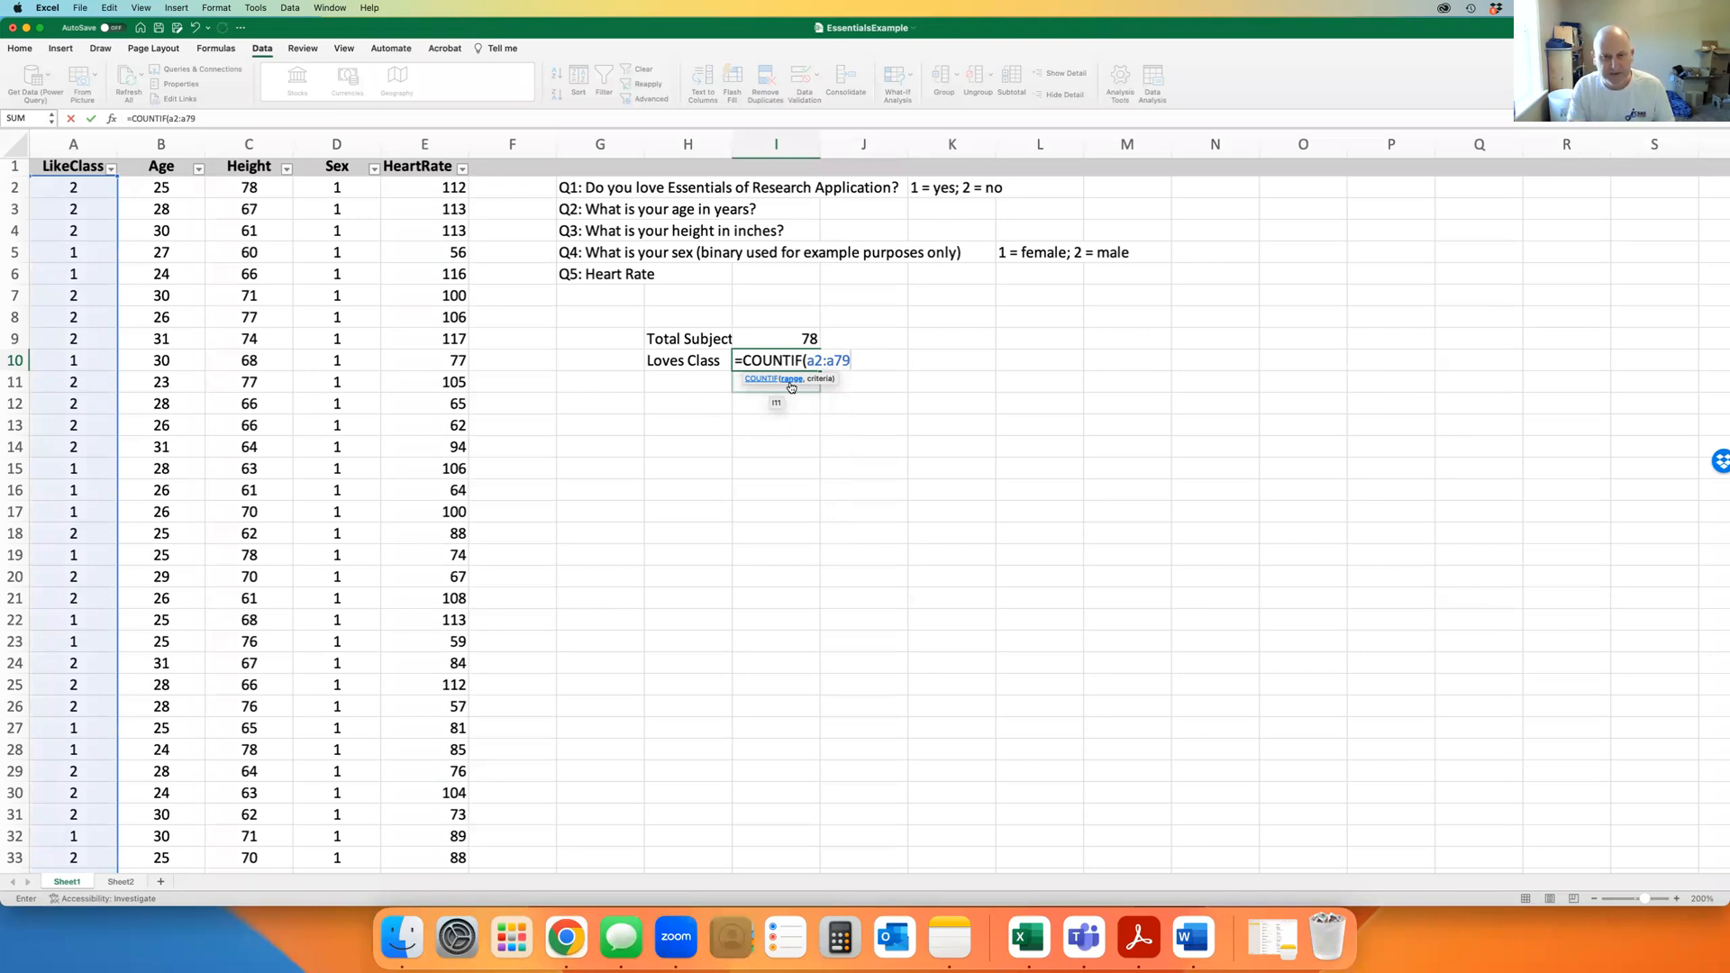
pyautogui.write(',')
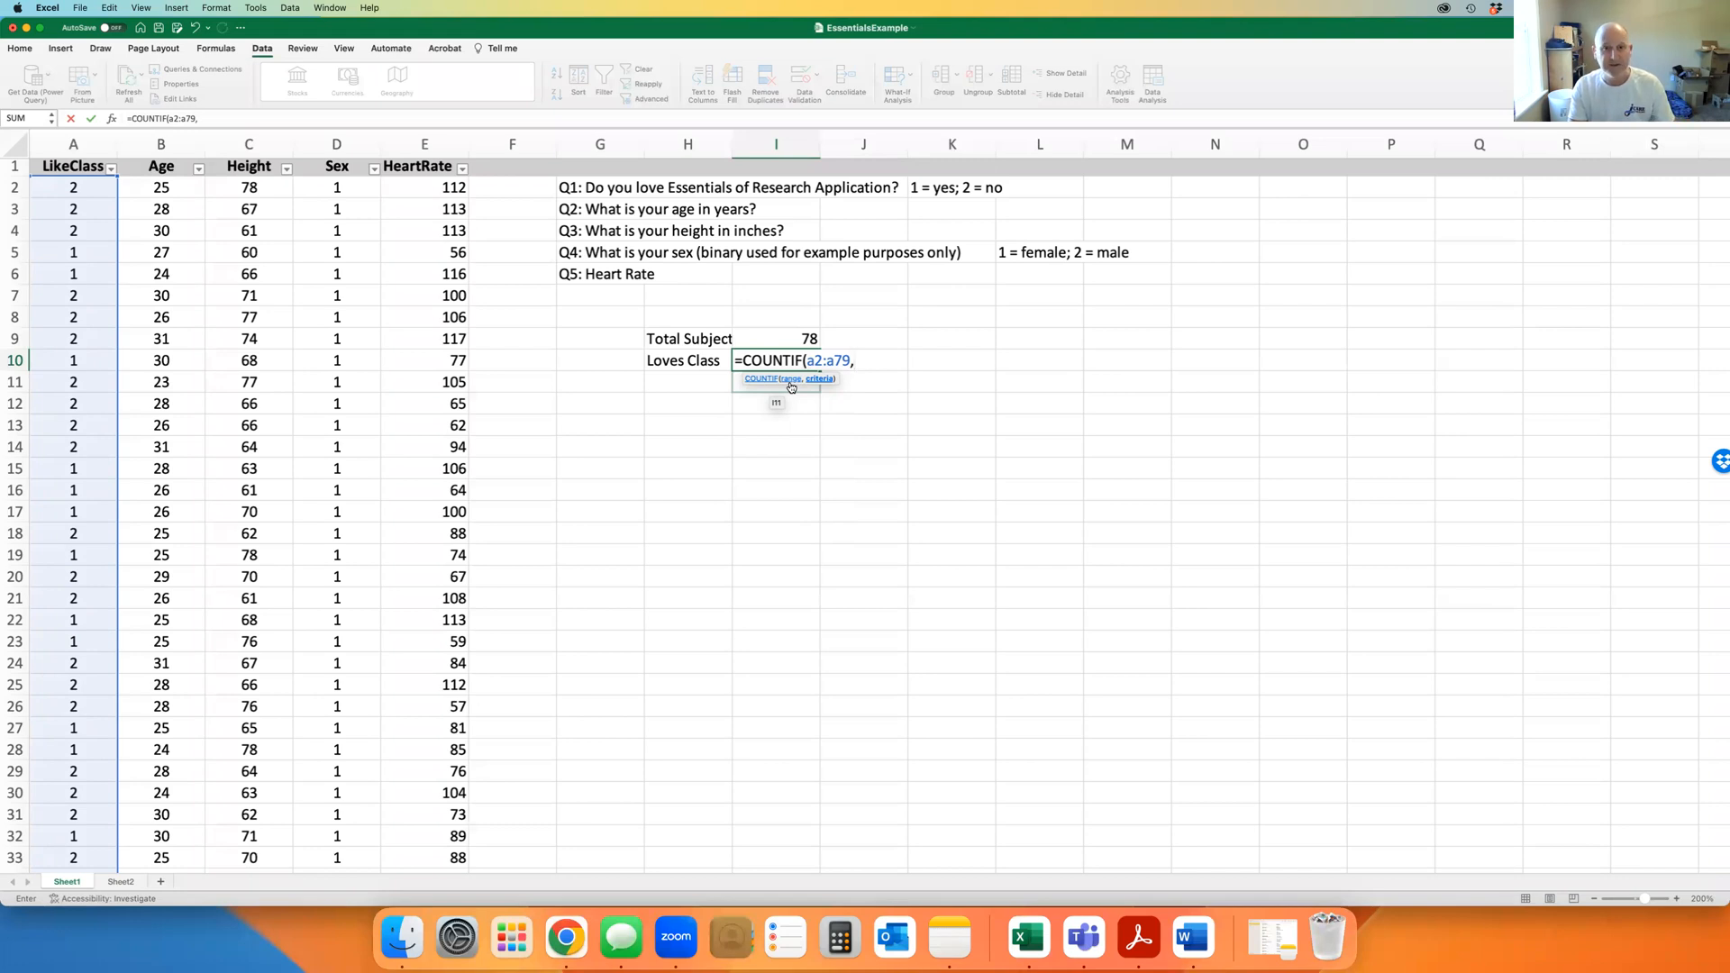
pyautogui.write('1)')
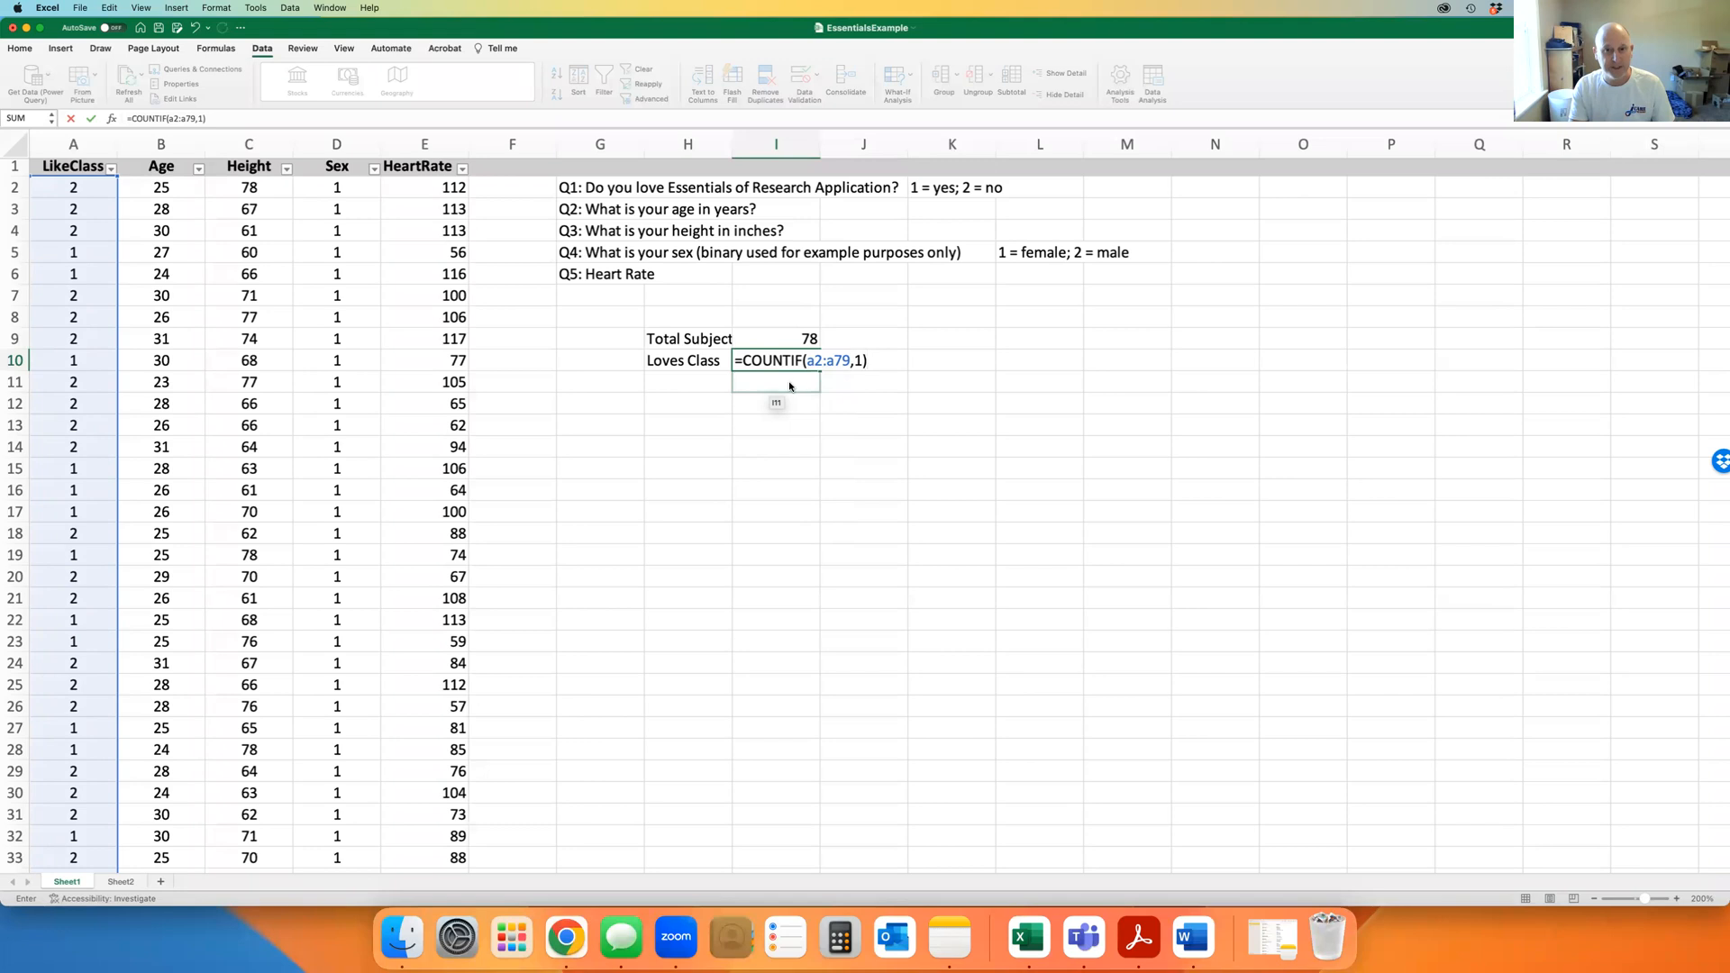
pyautogui.press('Return')
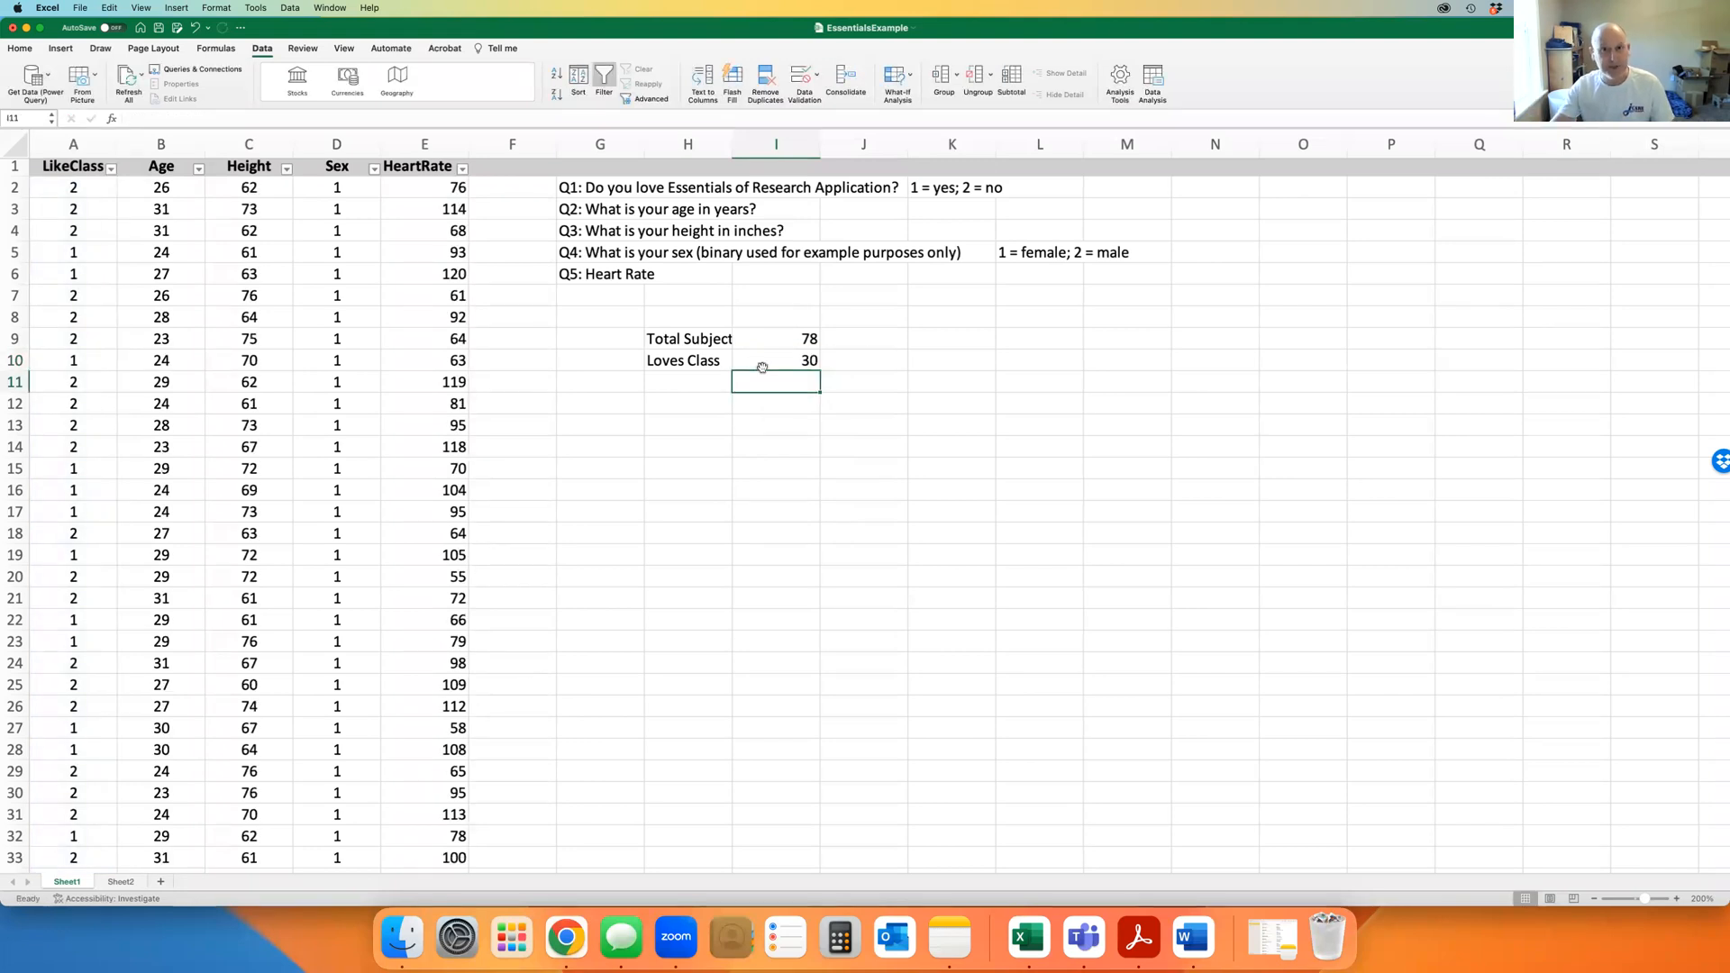
# Label cell H11 'Hates Class'
pyautogui.click(694, 382)
pyautogui.write('Hates Class')
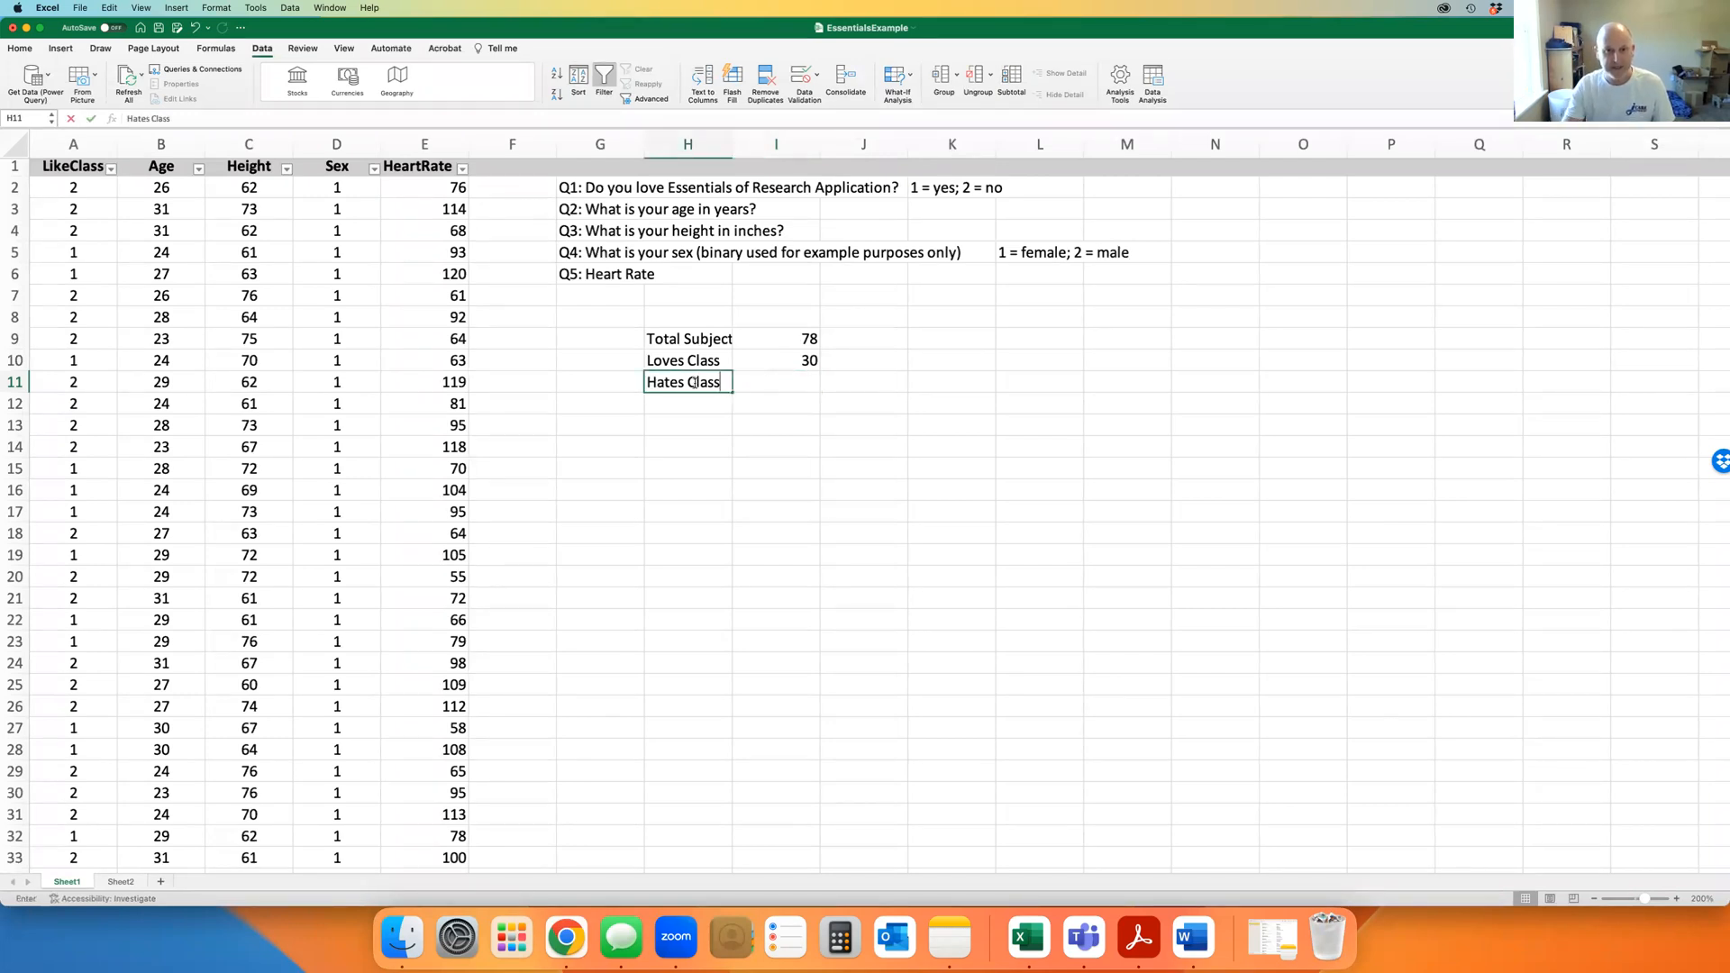
pyautogui.press('Tab')
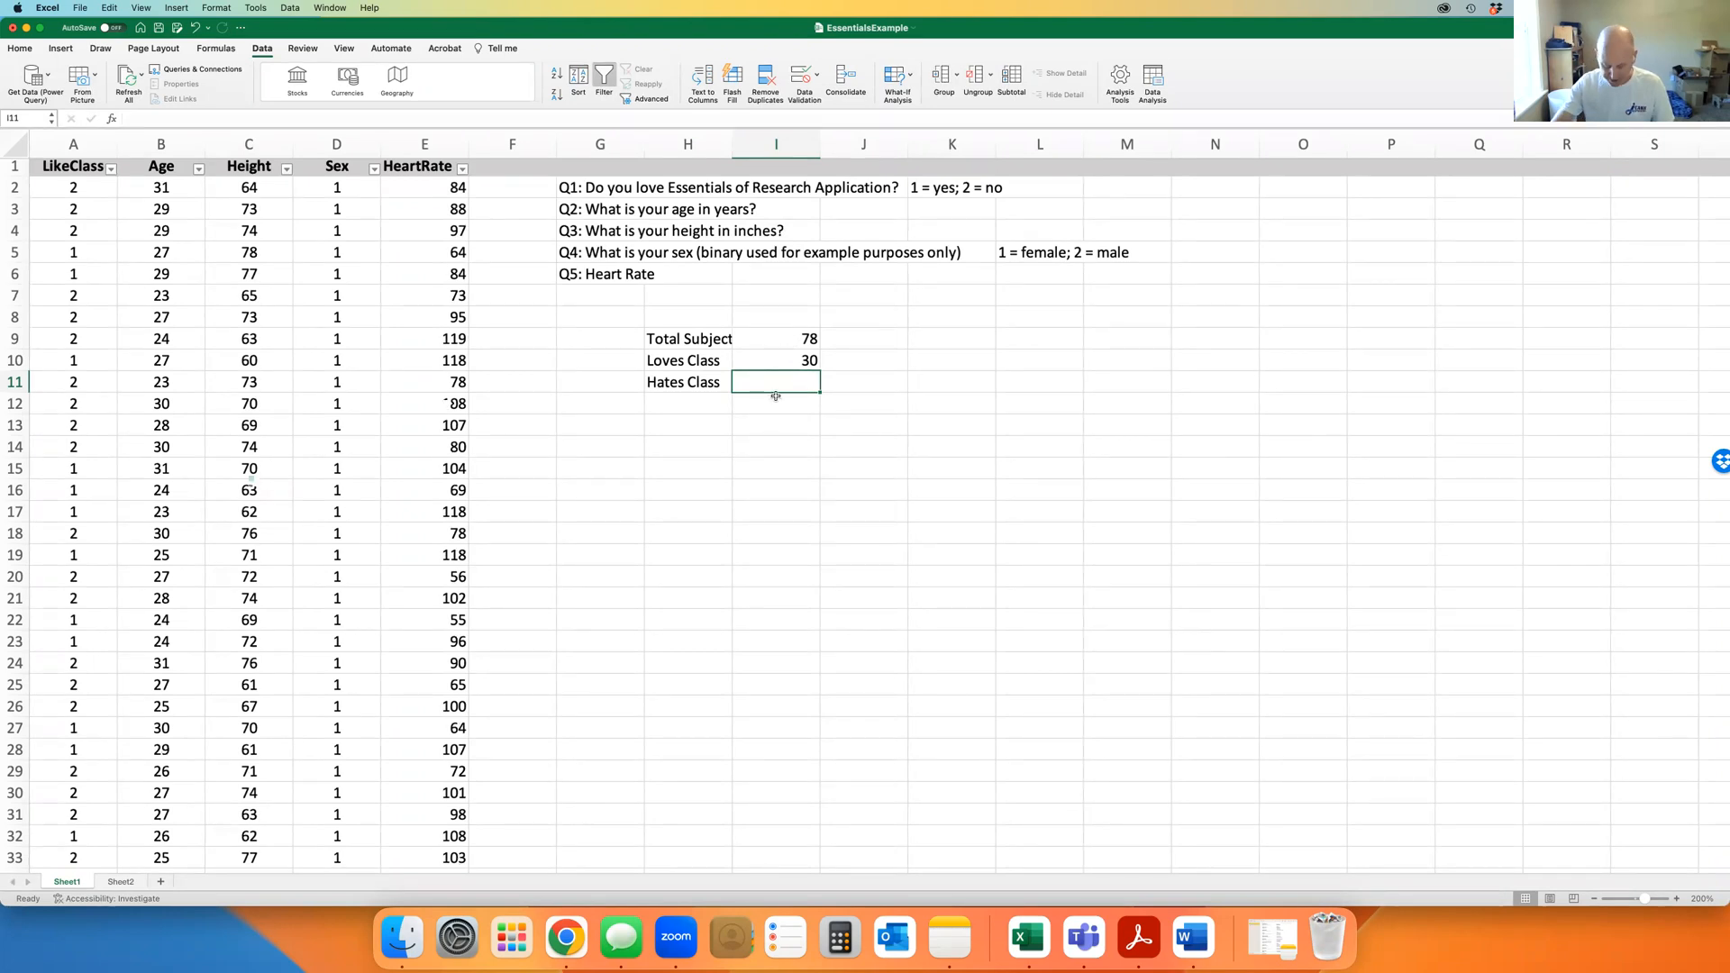
# Enter =COUNTIF(A2:A79,2) in I11, returning 48
pyautogui.write('=')
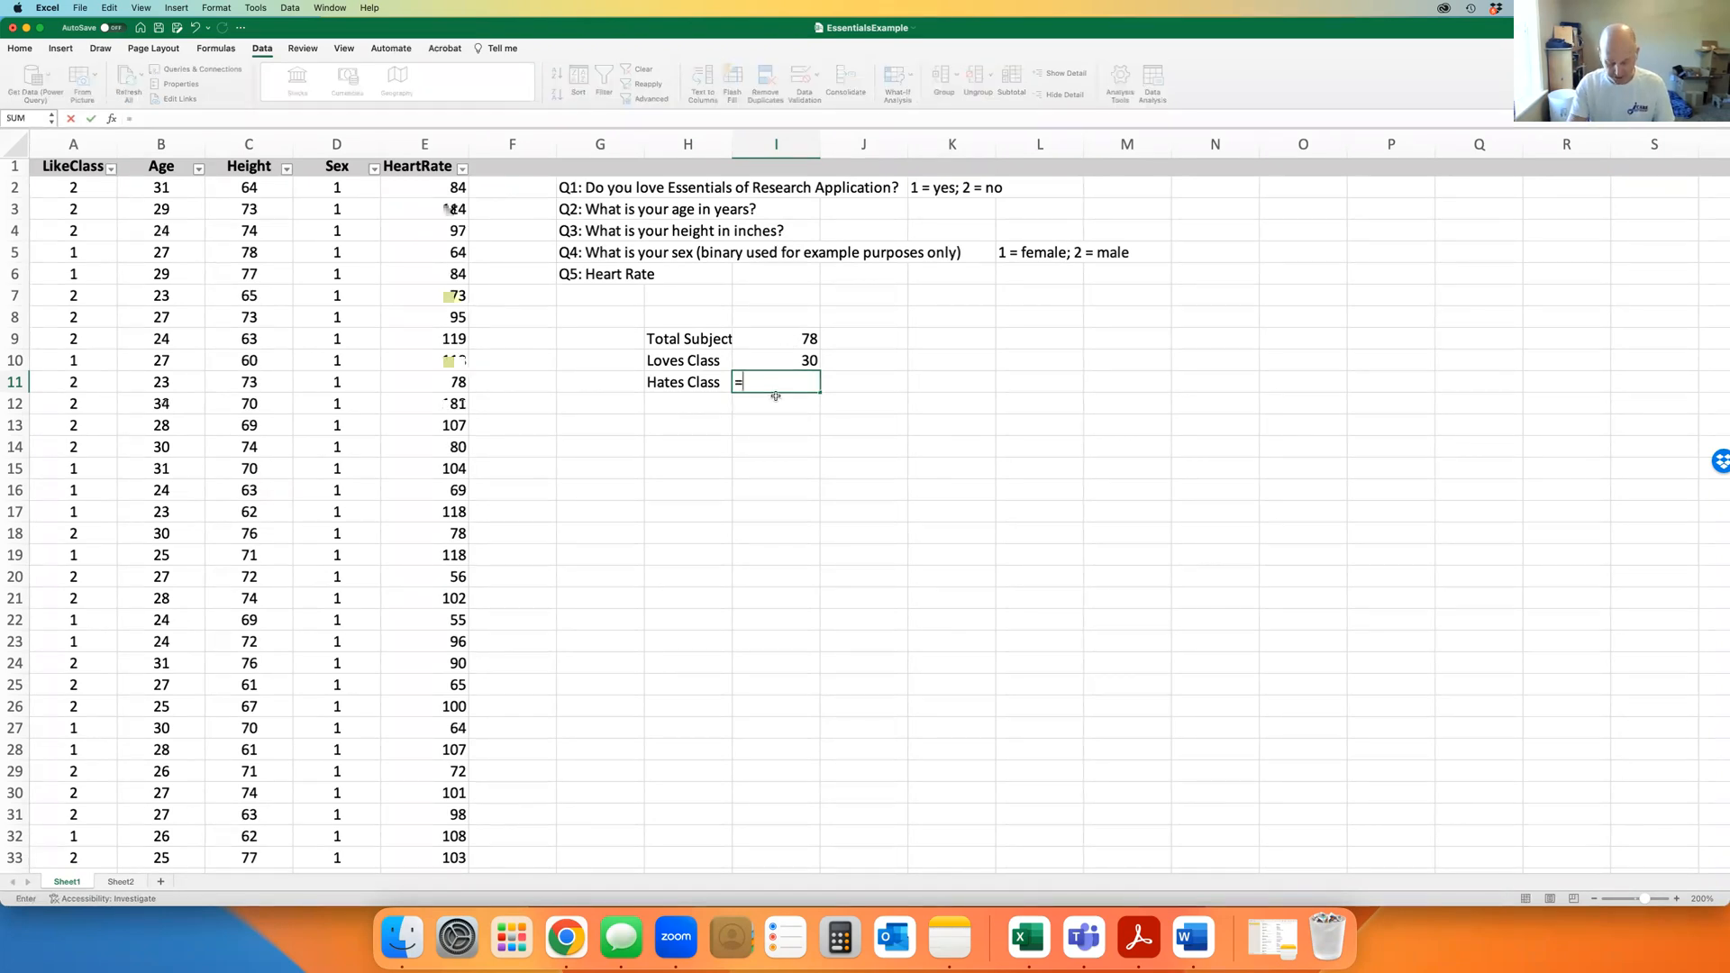
pyautogui.write('count')
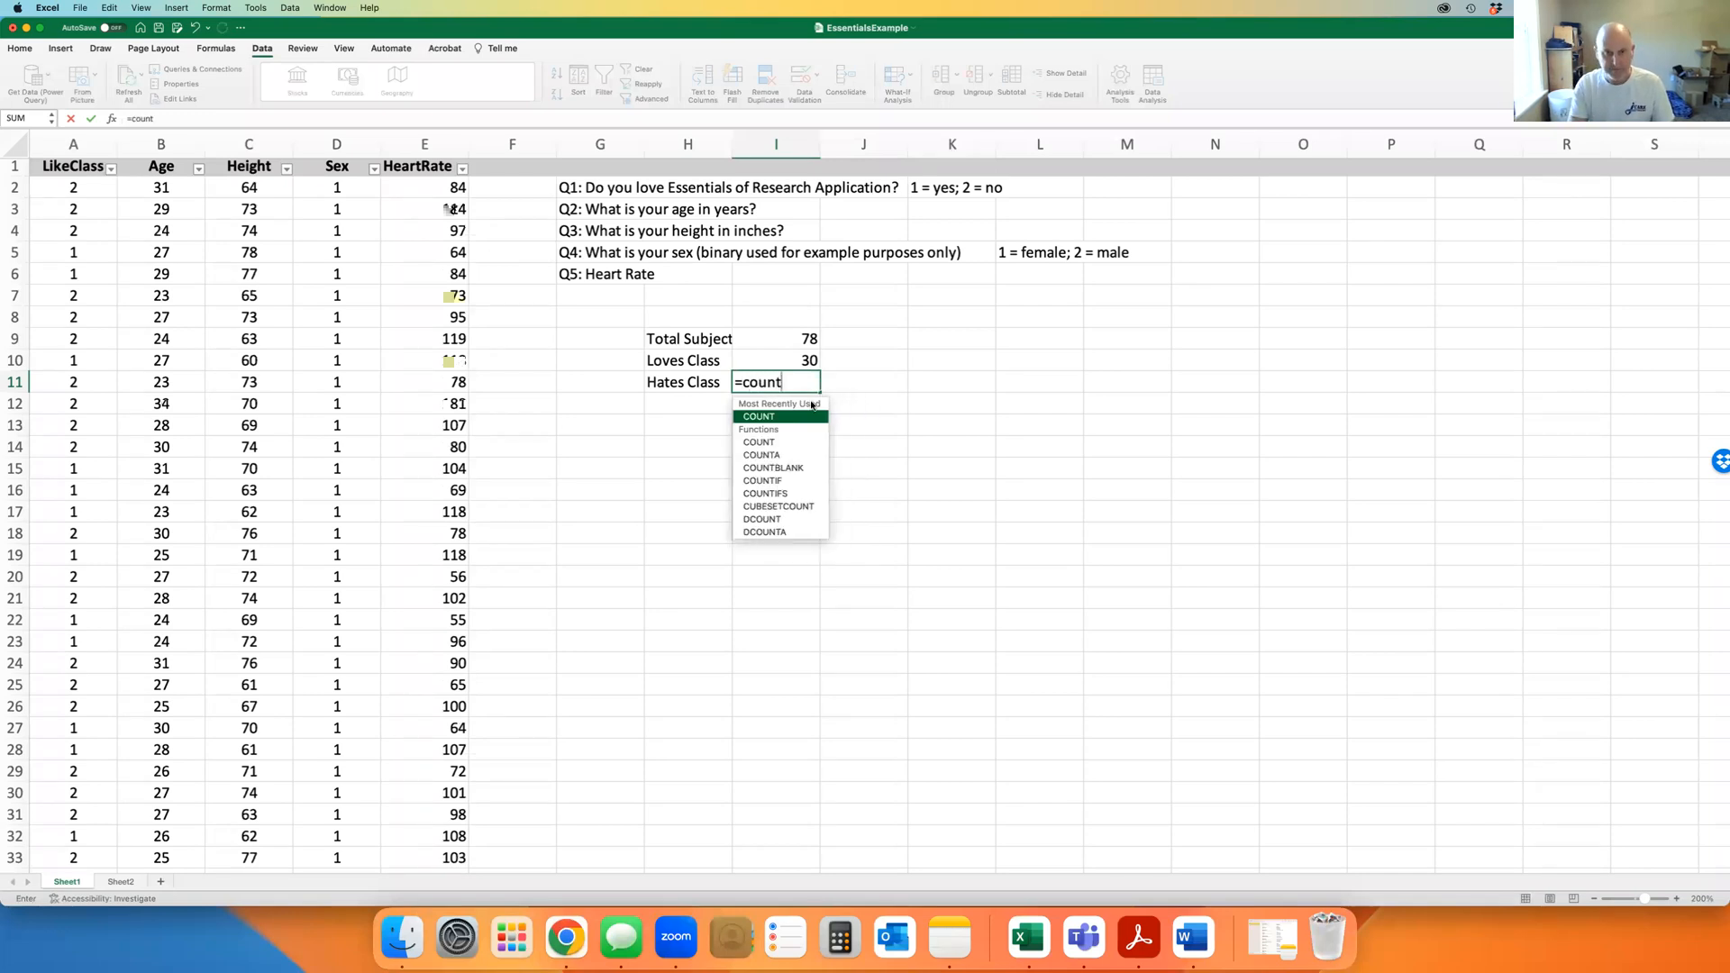
pyautogui.write('if')
pyautogui.doubleClick(765, 417)
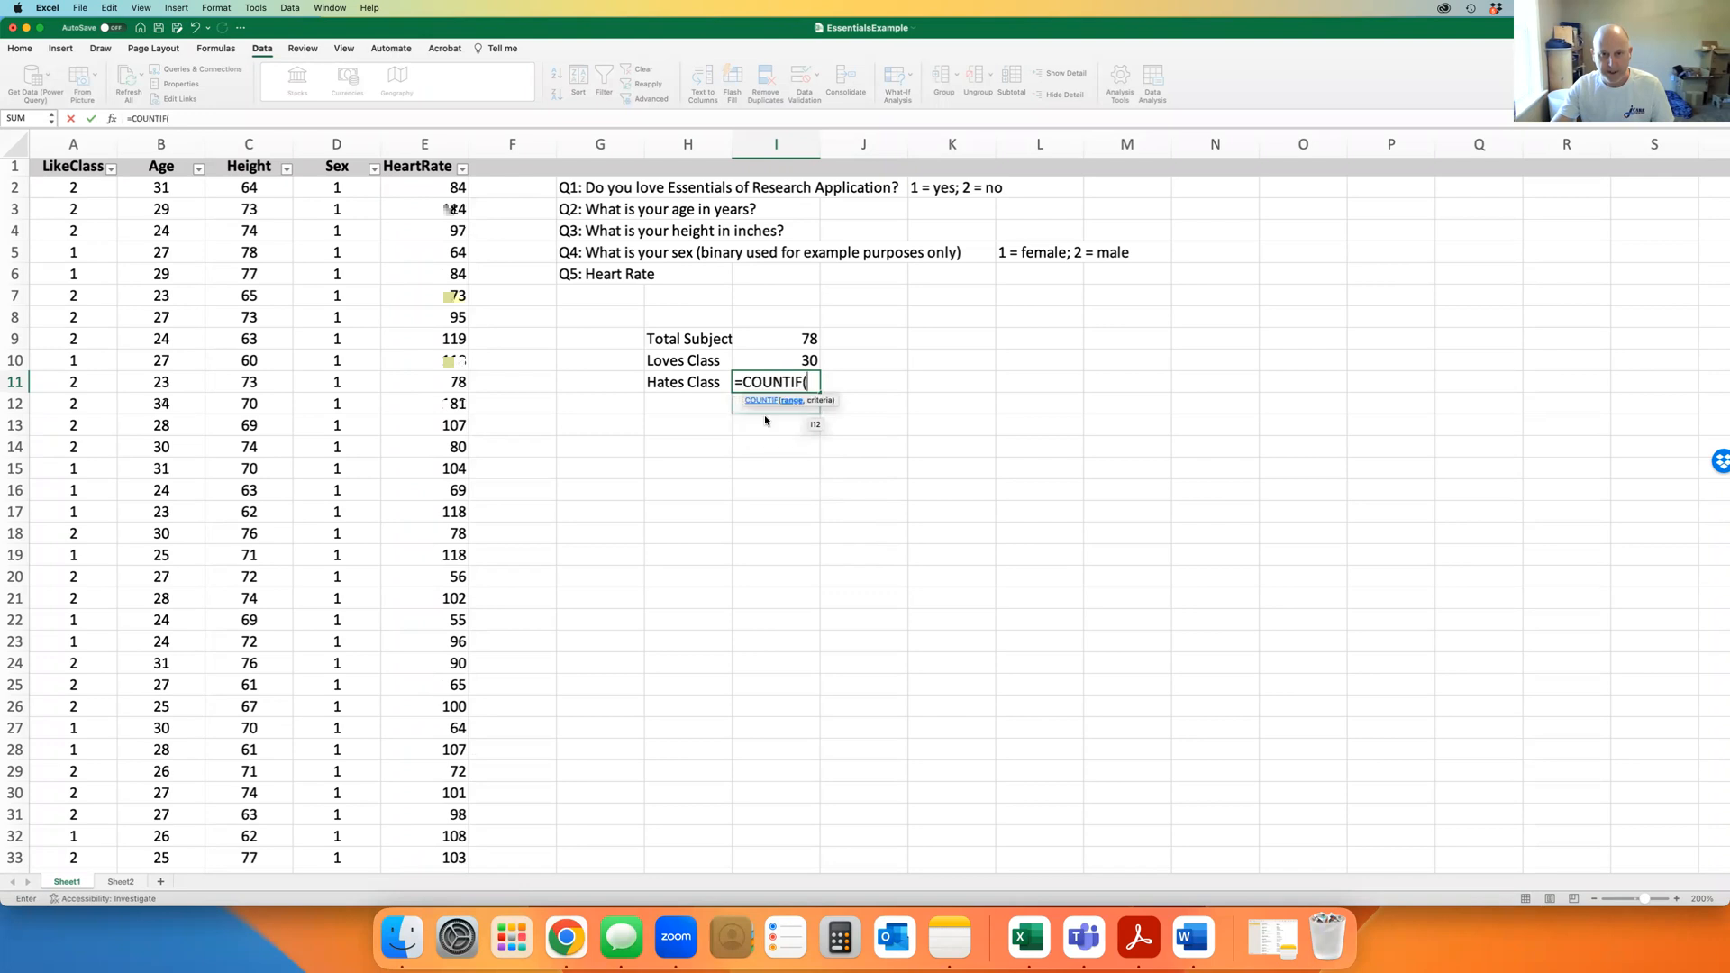
pyautogui.write('a2')
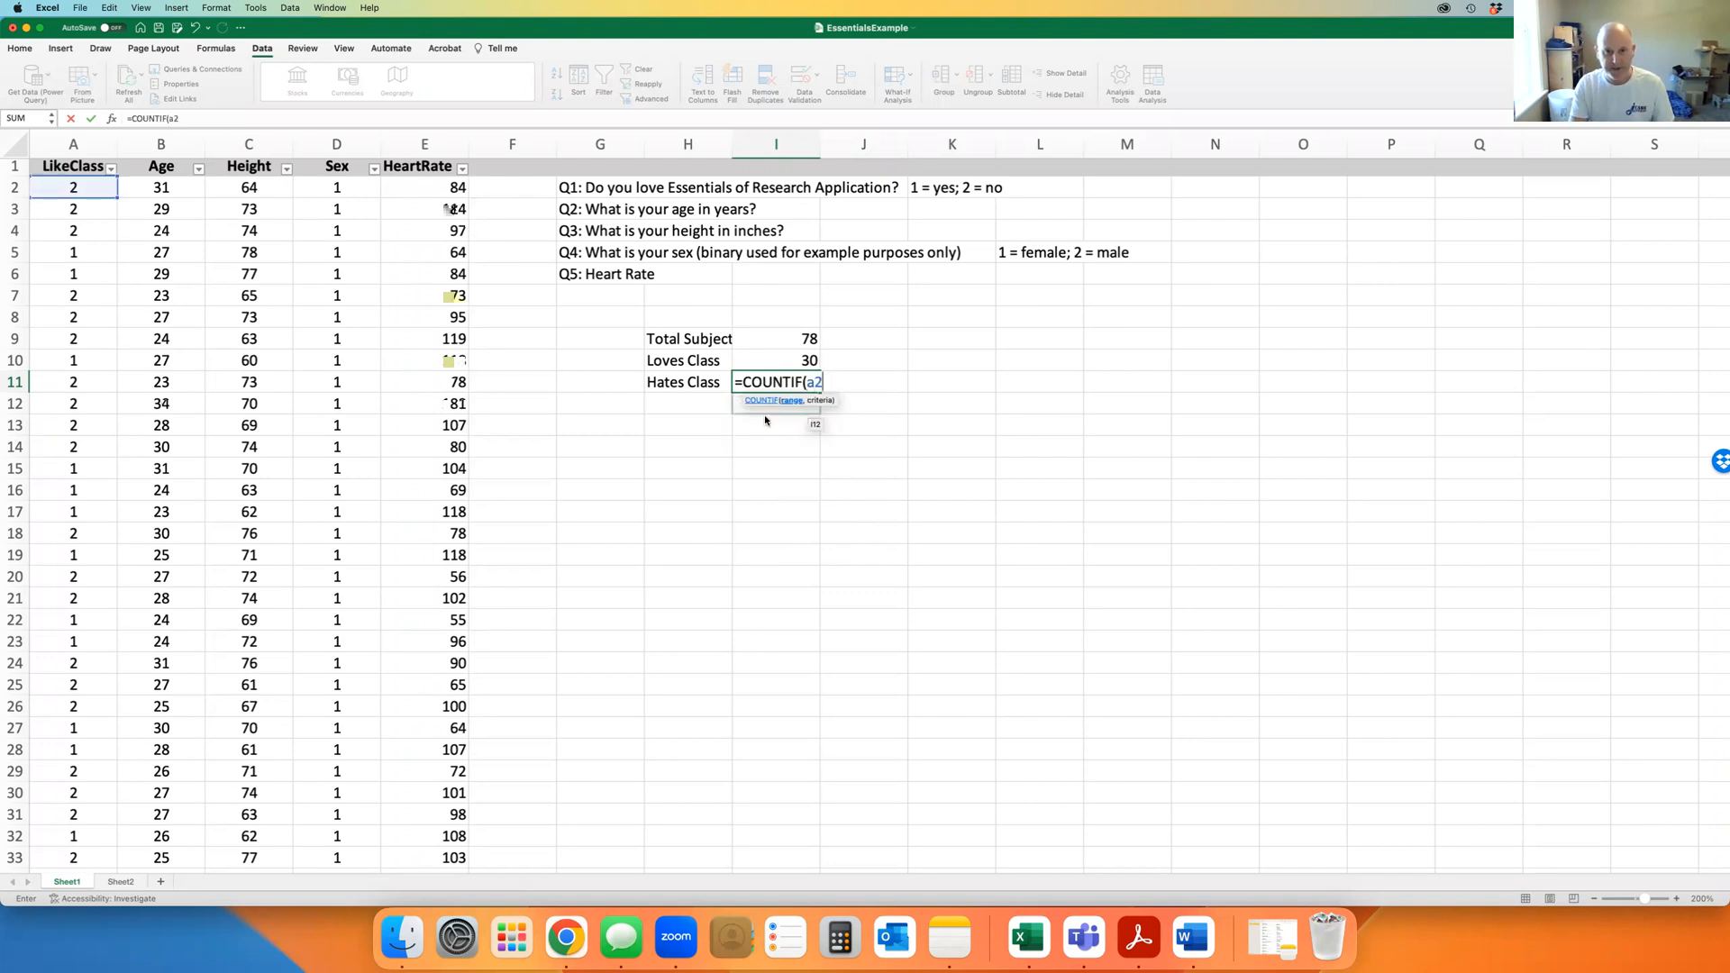
pyautogui.write(':a79')
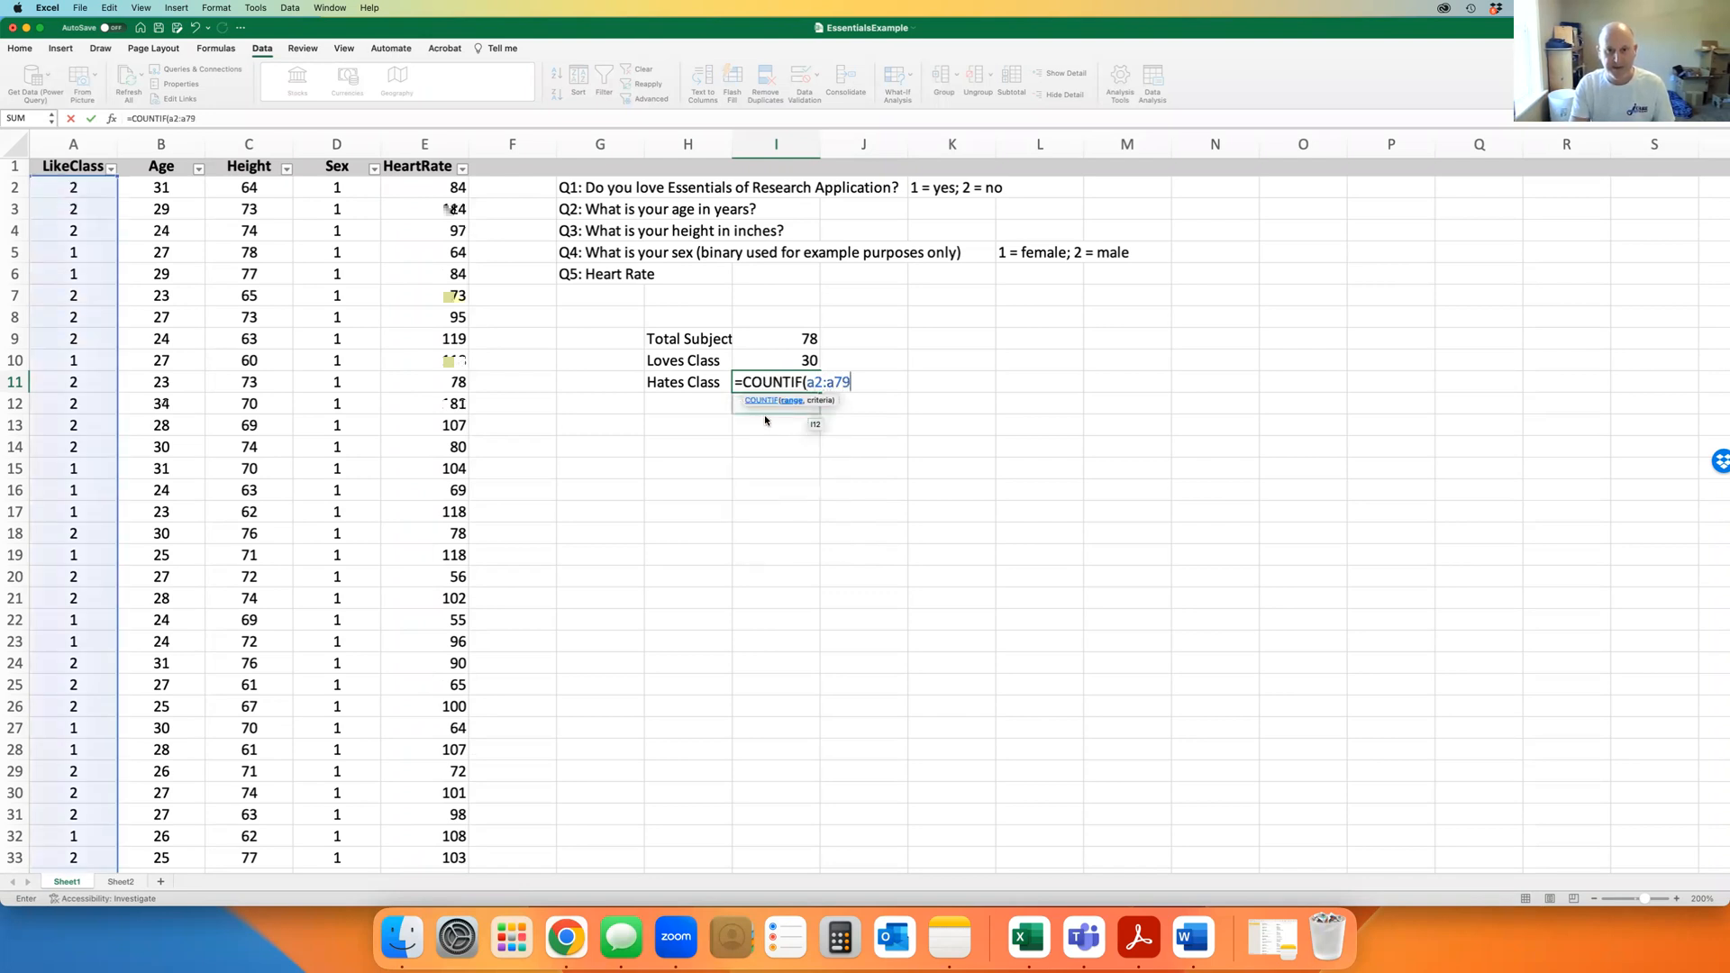
pyautogui.write(',2')
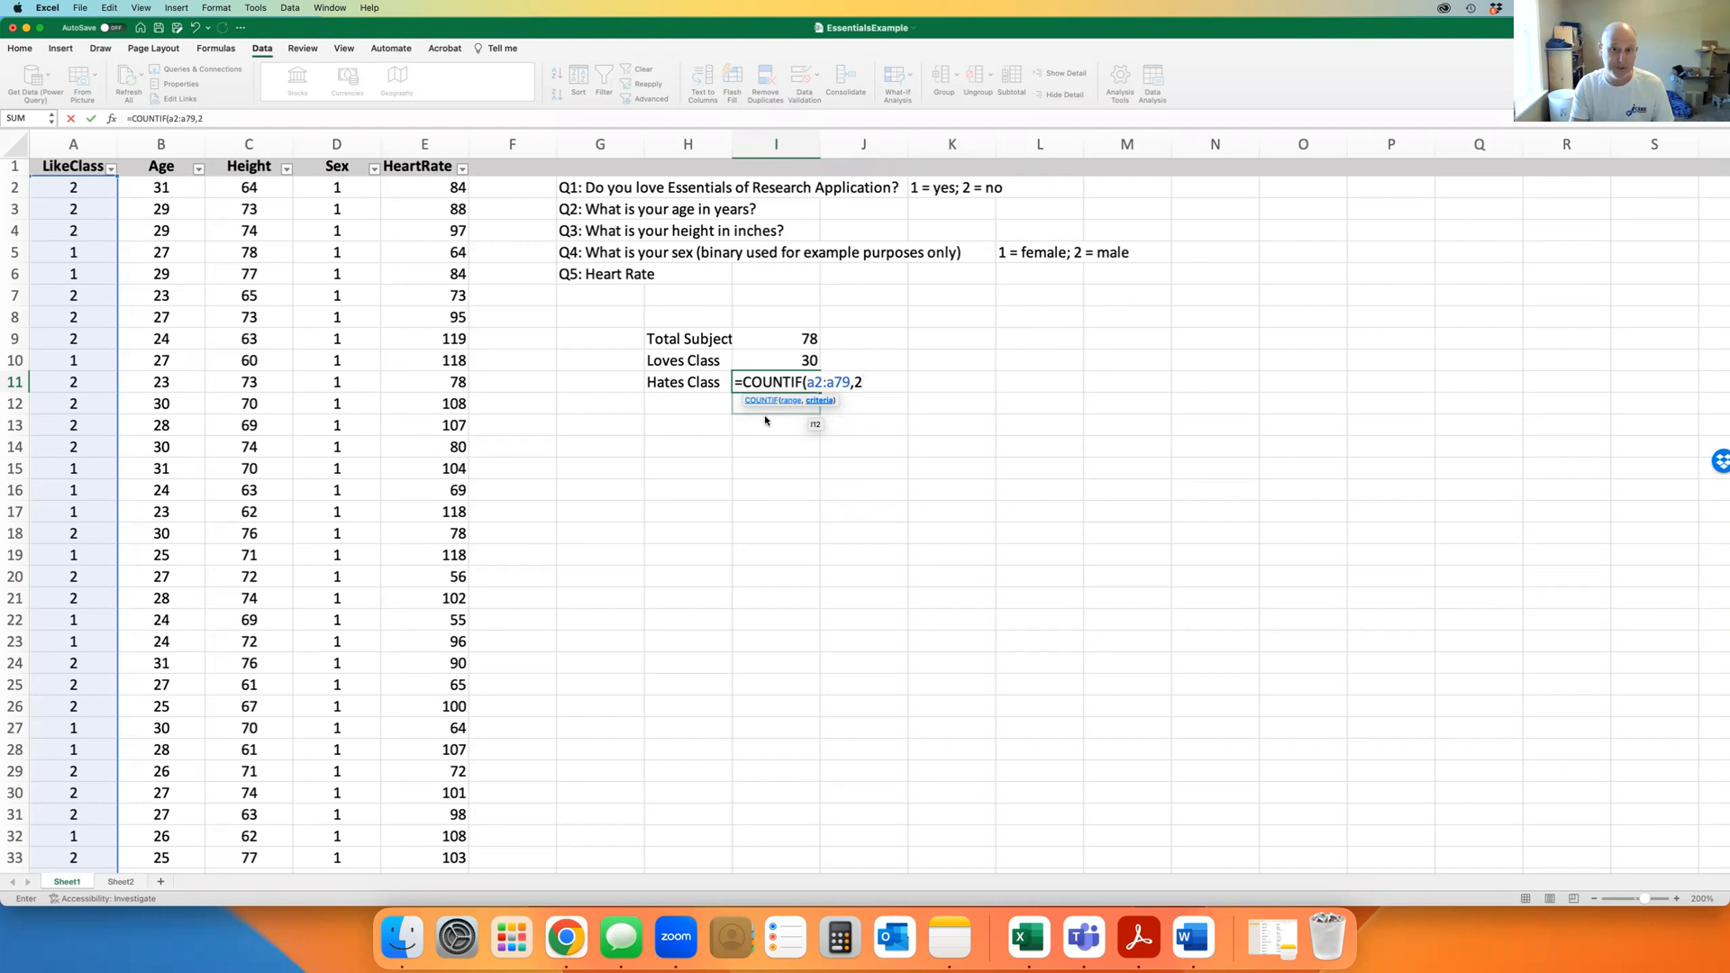
pyautogui.write(')')
pyautogui.press('Return')
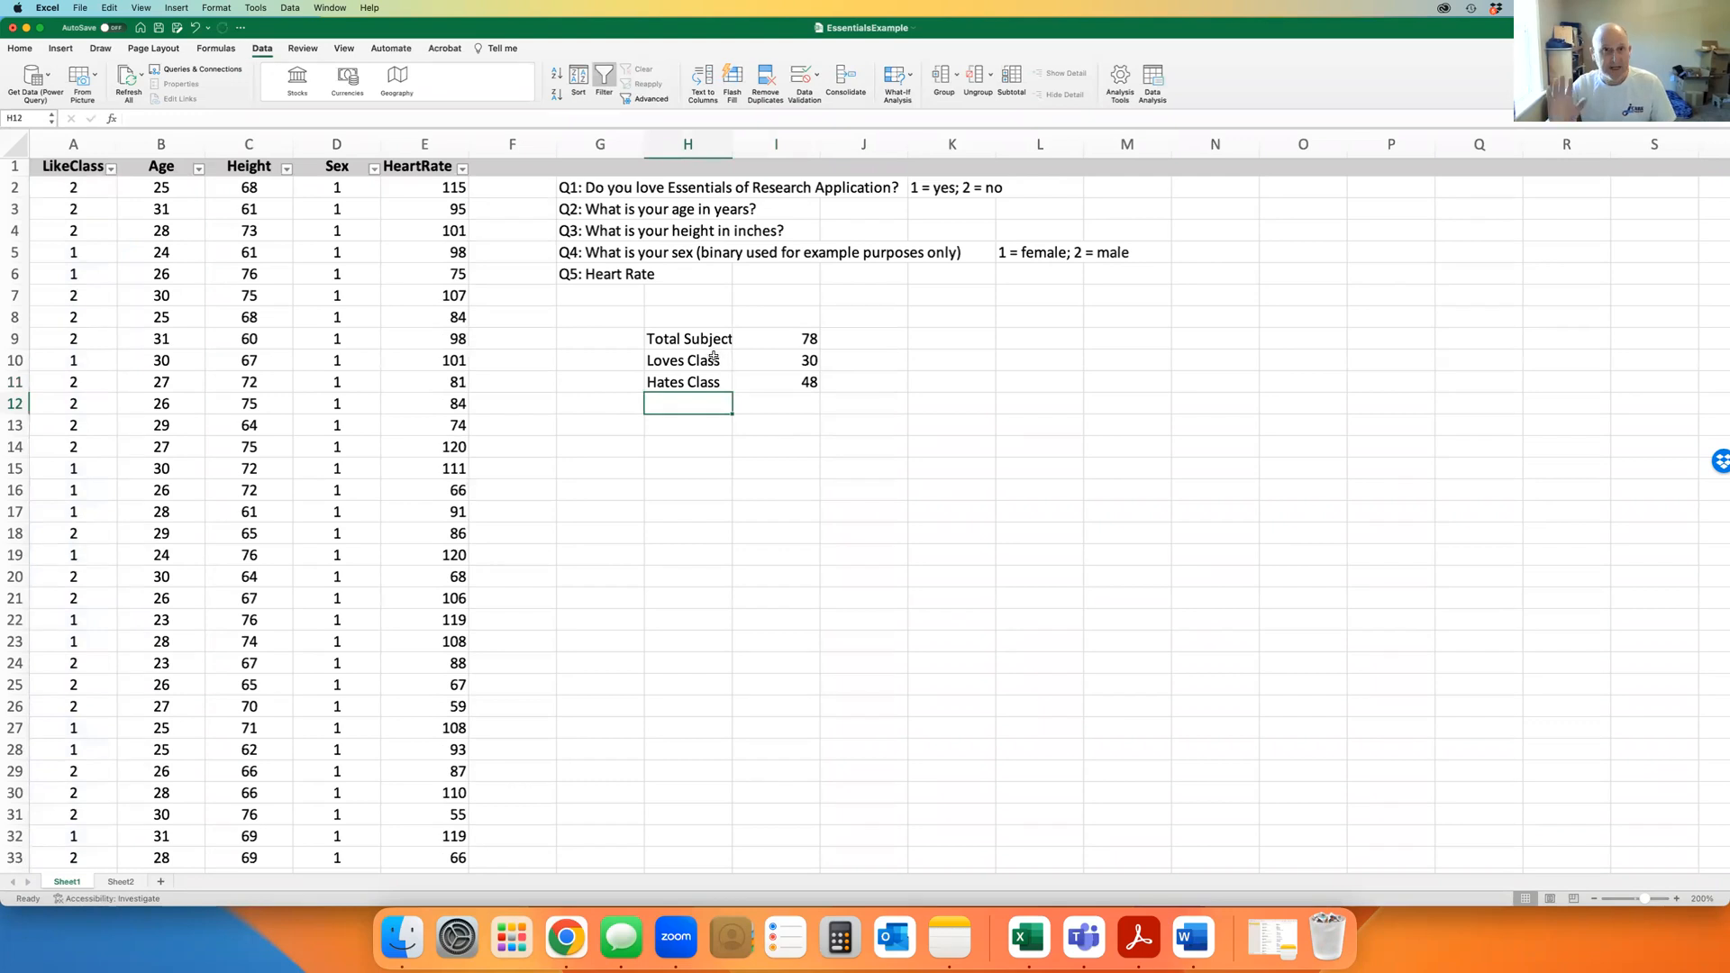
# Enter =SUM(30/78) in J10 and =SUM(48/78) in J11 for the two proportions
pyautogui.click(871, 362)
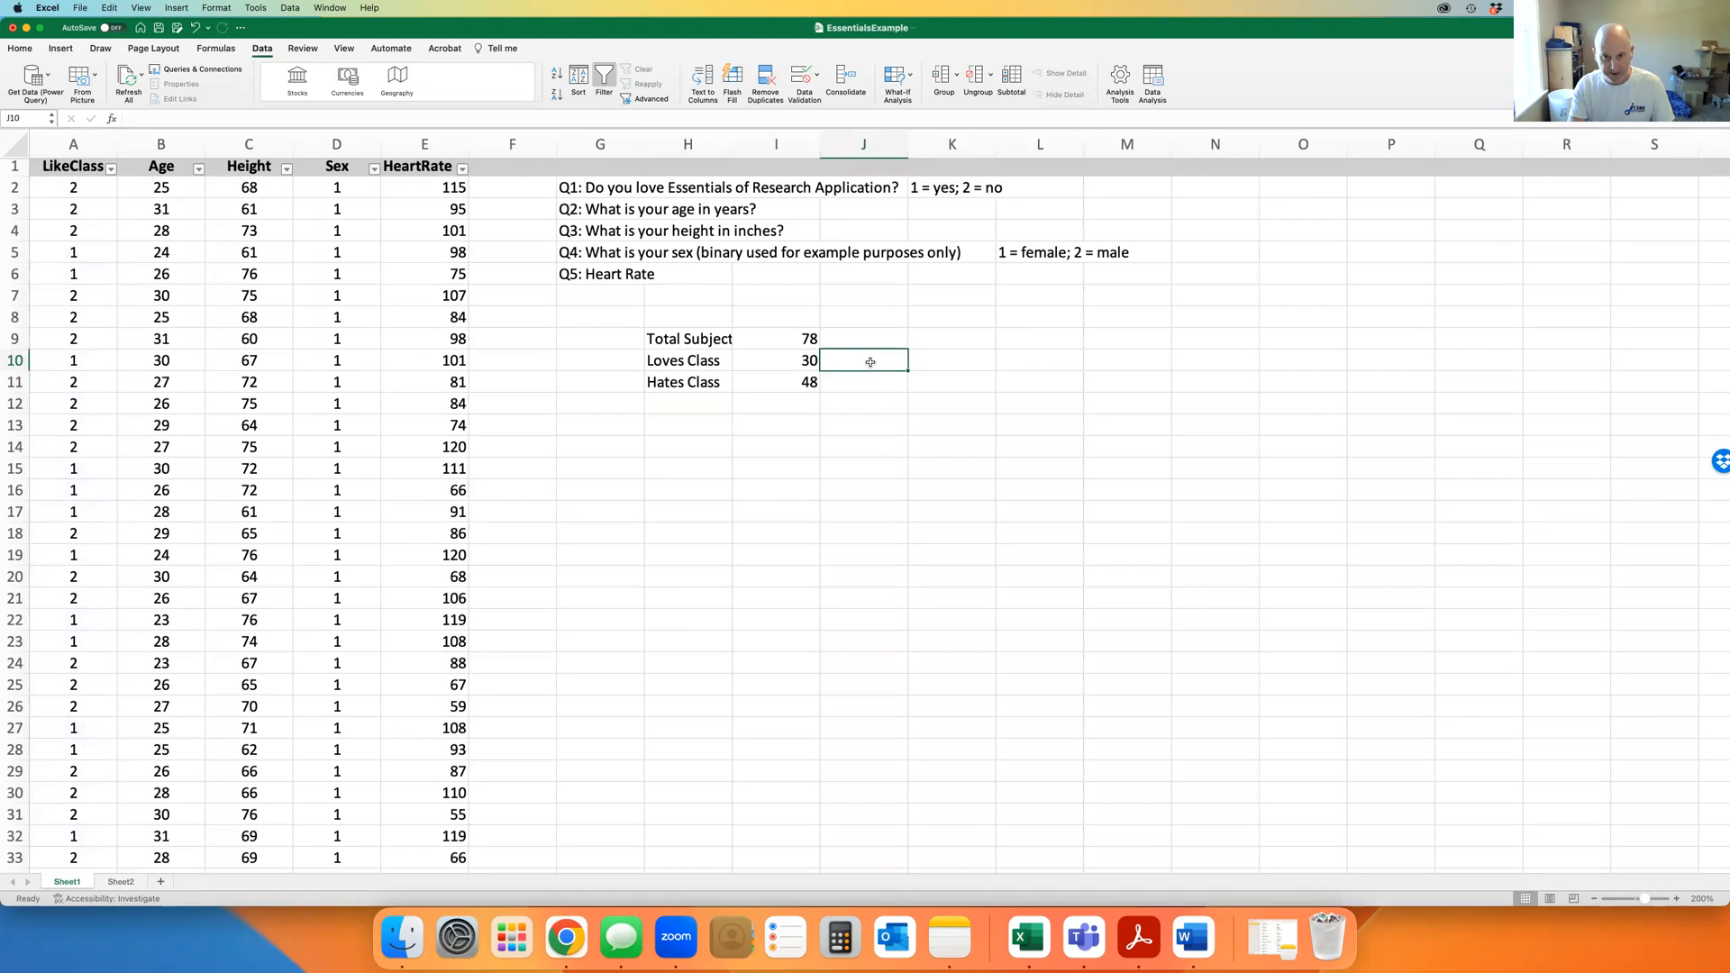
pyautogui.write('=')
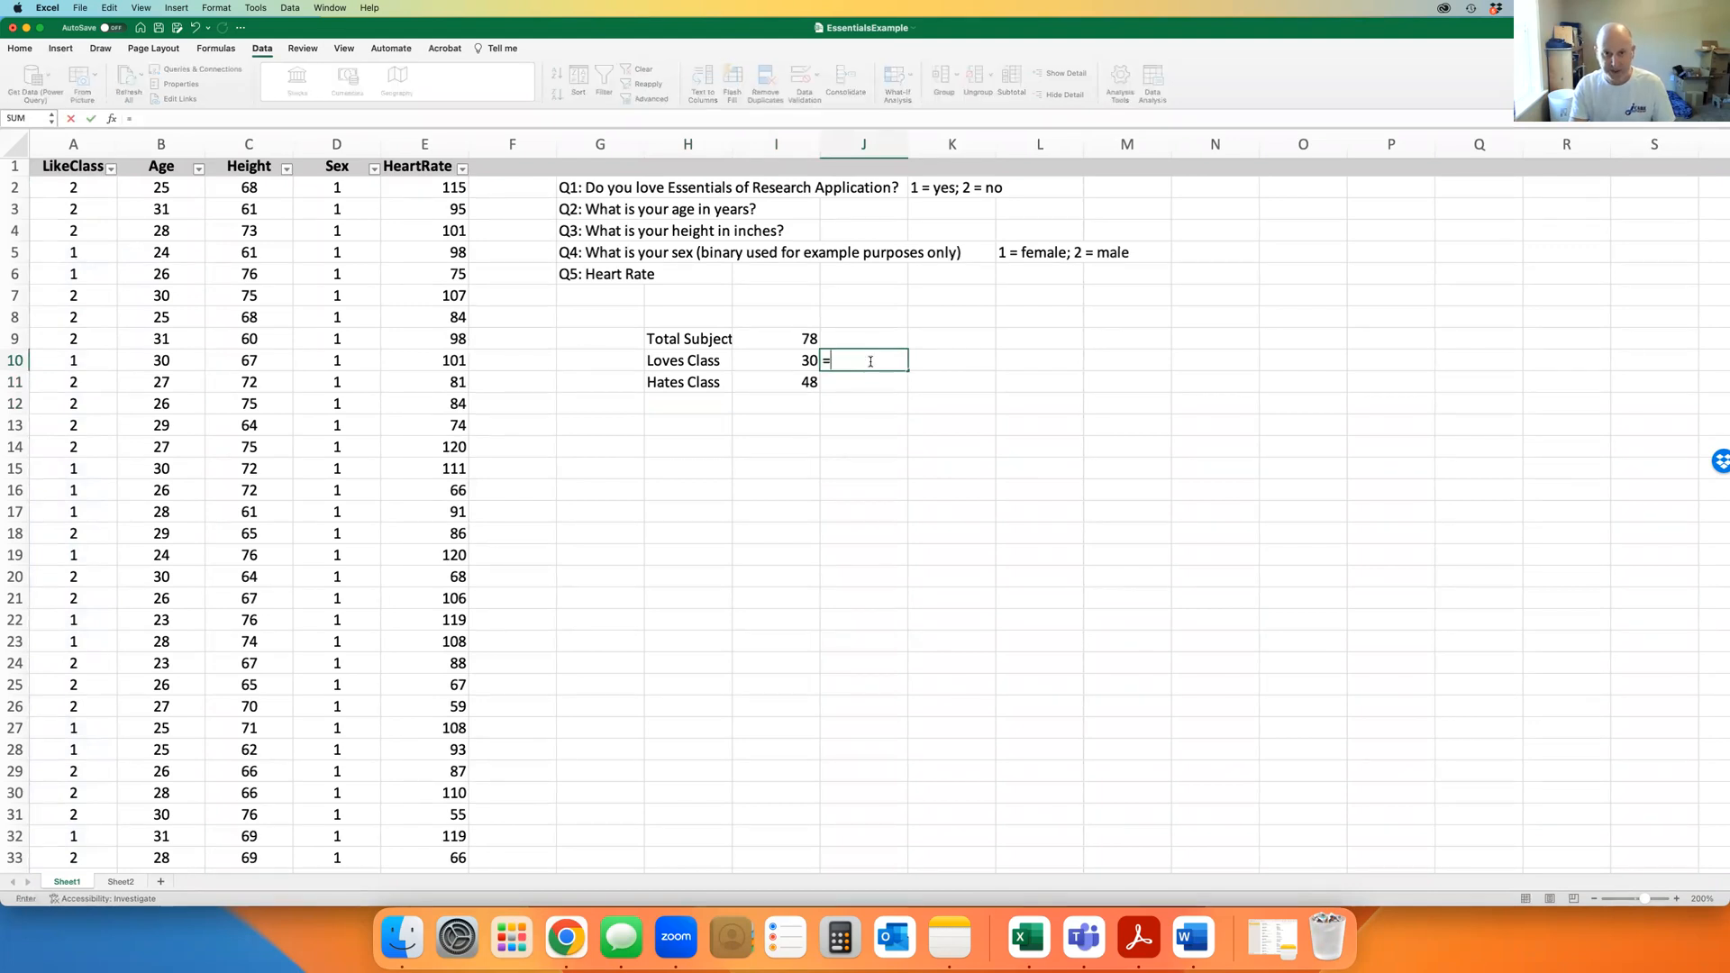
pyautogui.write('sum(')
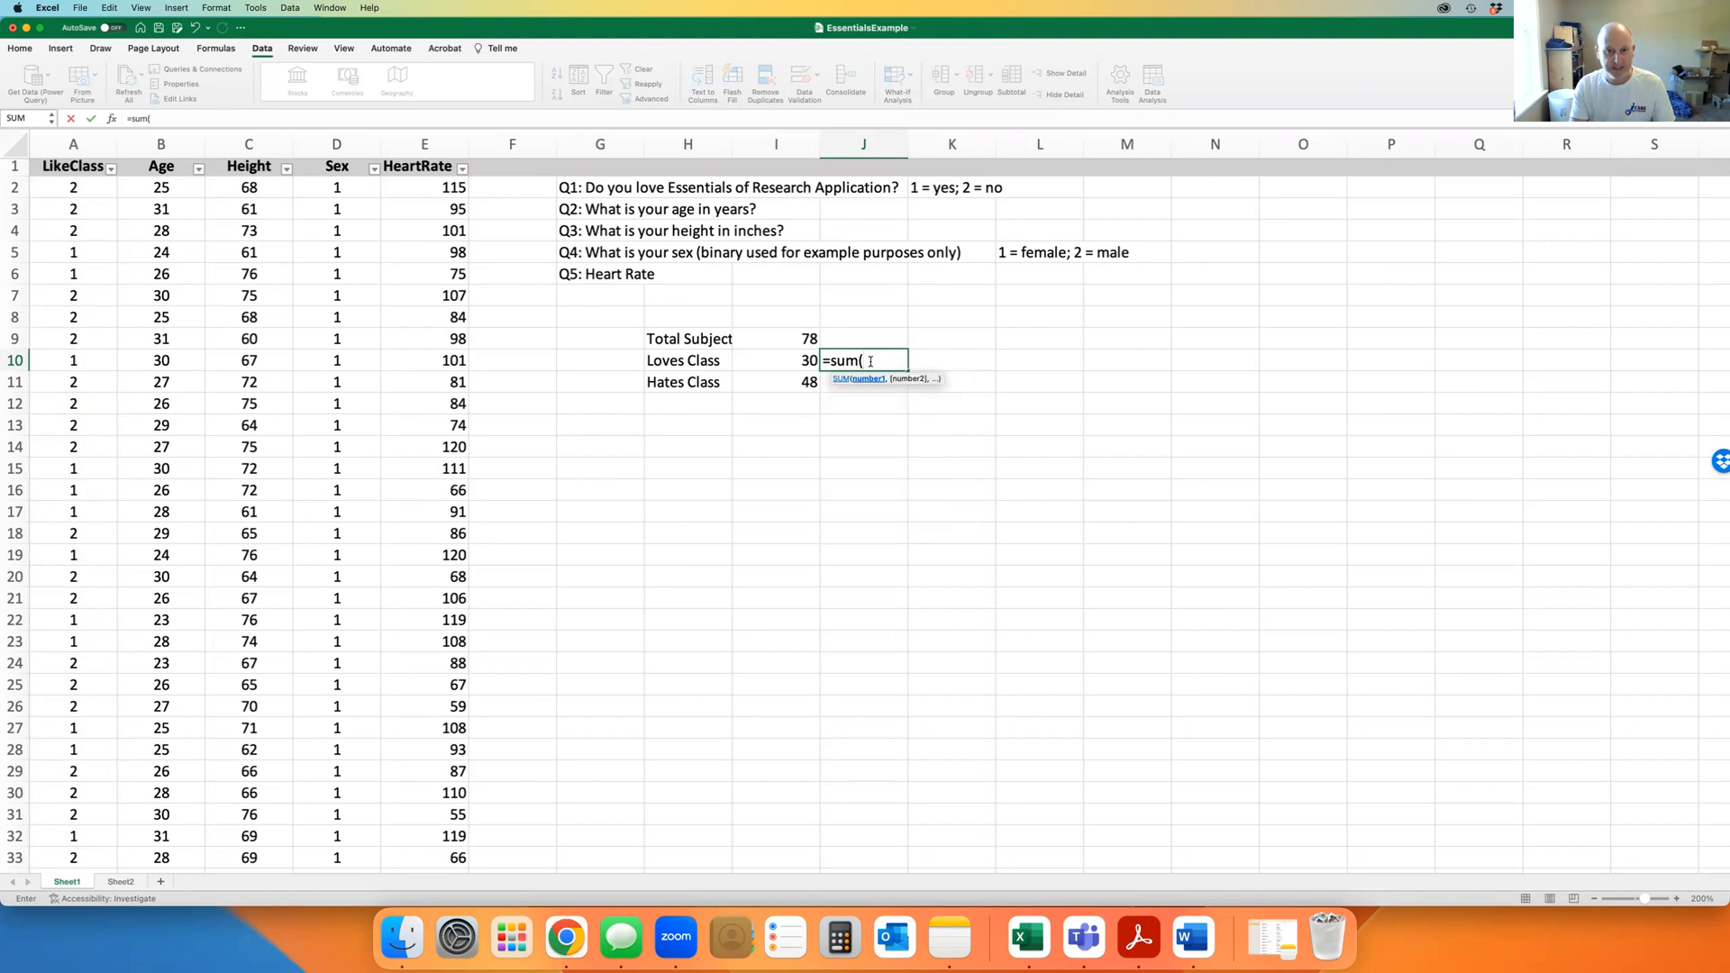
pyautogui.write('30/78')
pyautogui.press('BackSpace')
pyautogui.write('8)')
pyautogui.press('Return')
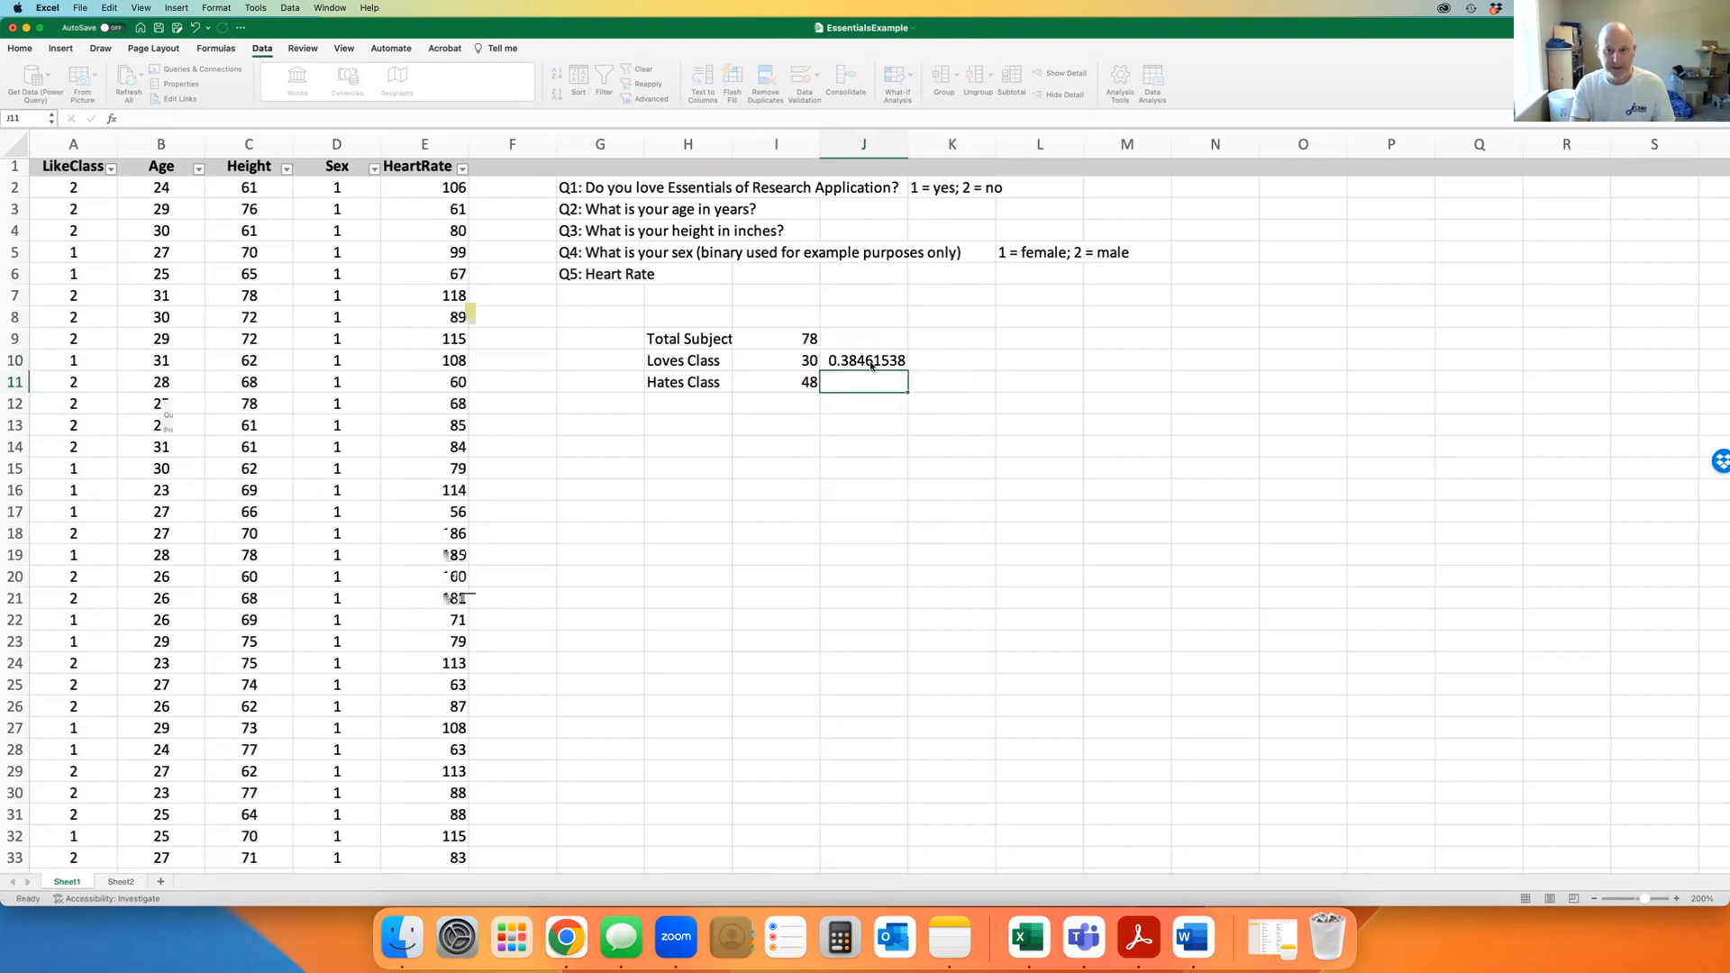
pyautogui.write('=sum(')
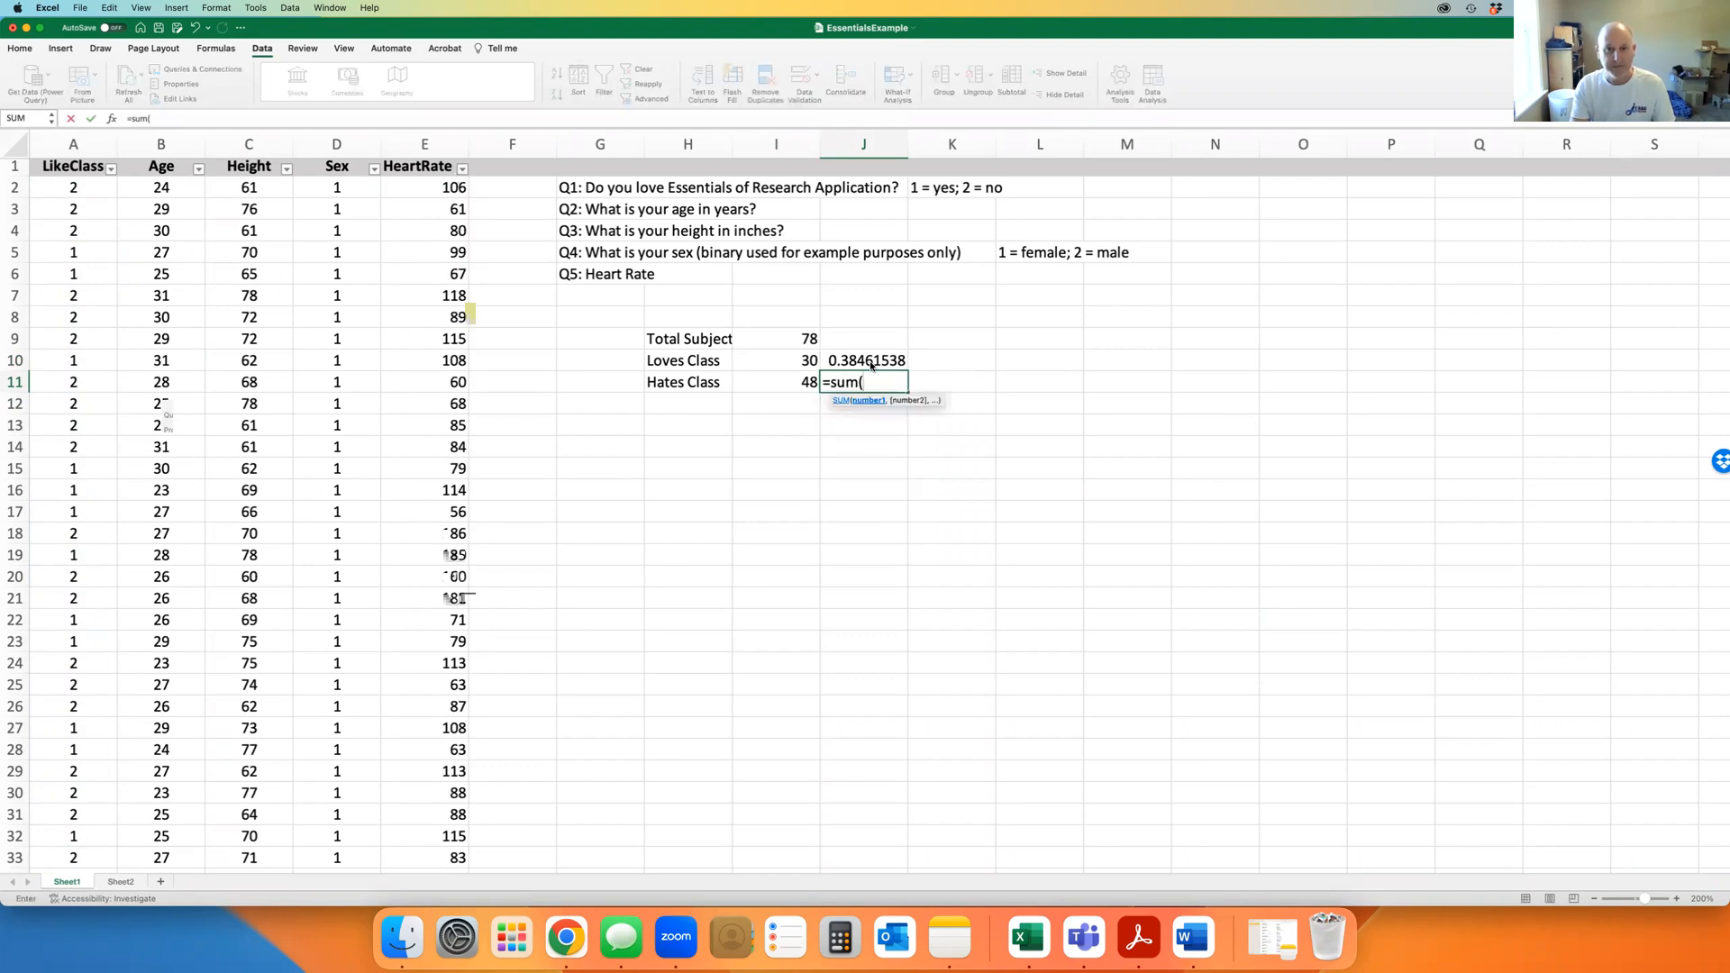
pyautogui.write('48/')
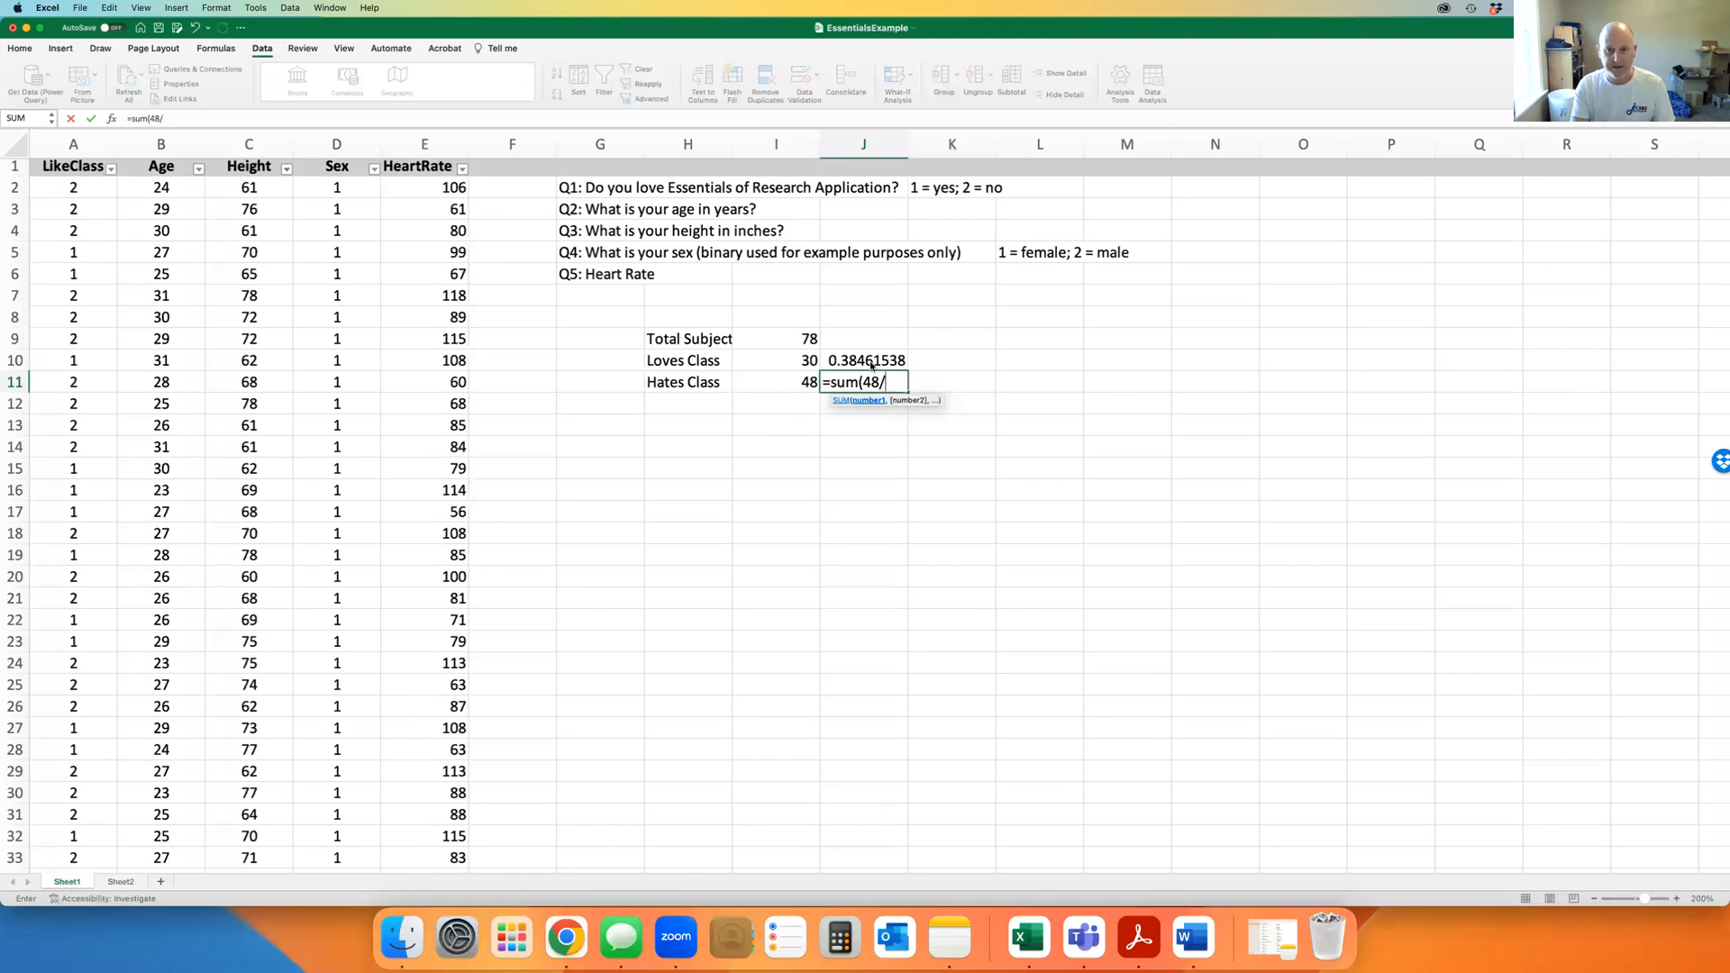
pyautogui.write('78)')
pyautogui.press('Return')
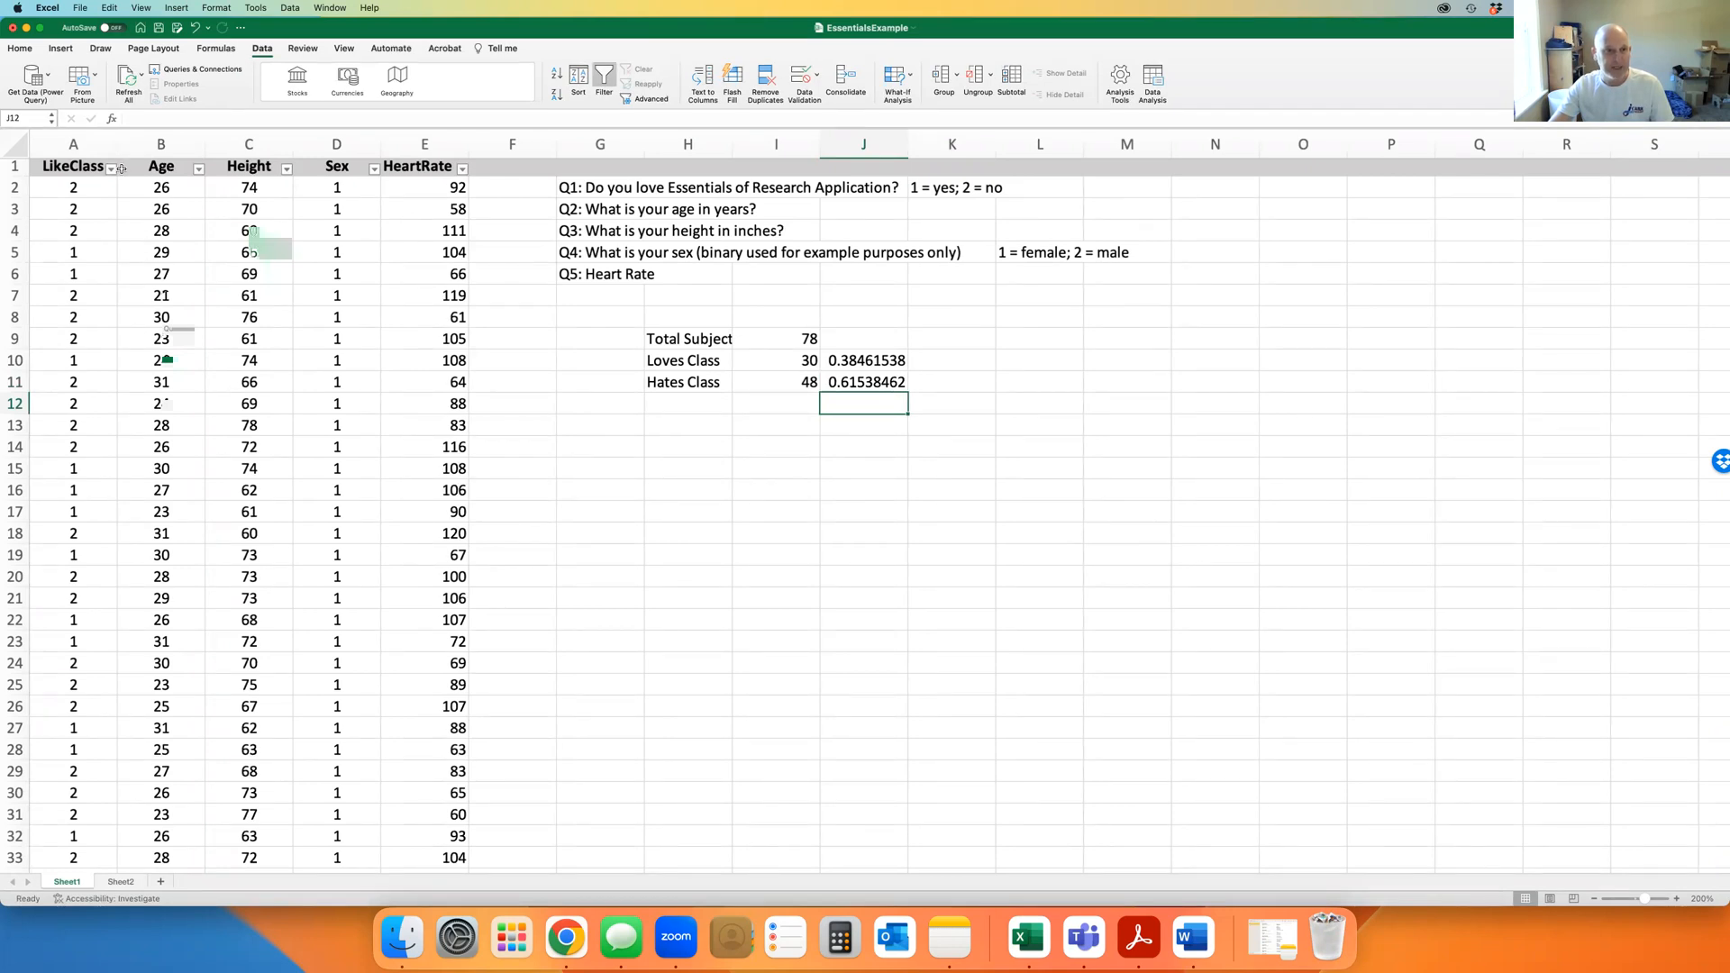
# Label cell H13 'Mean Age'
pyautogui.click(162, 145)
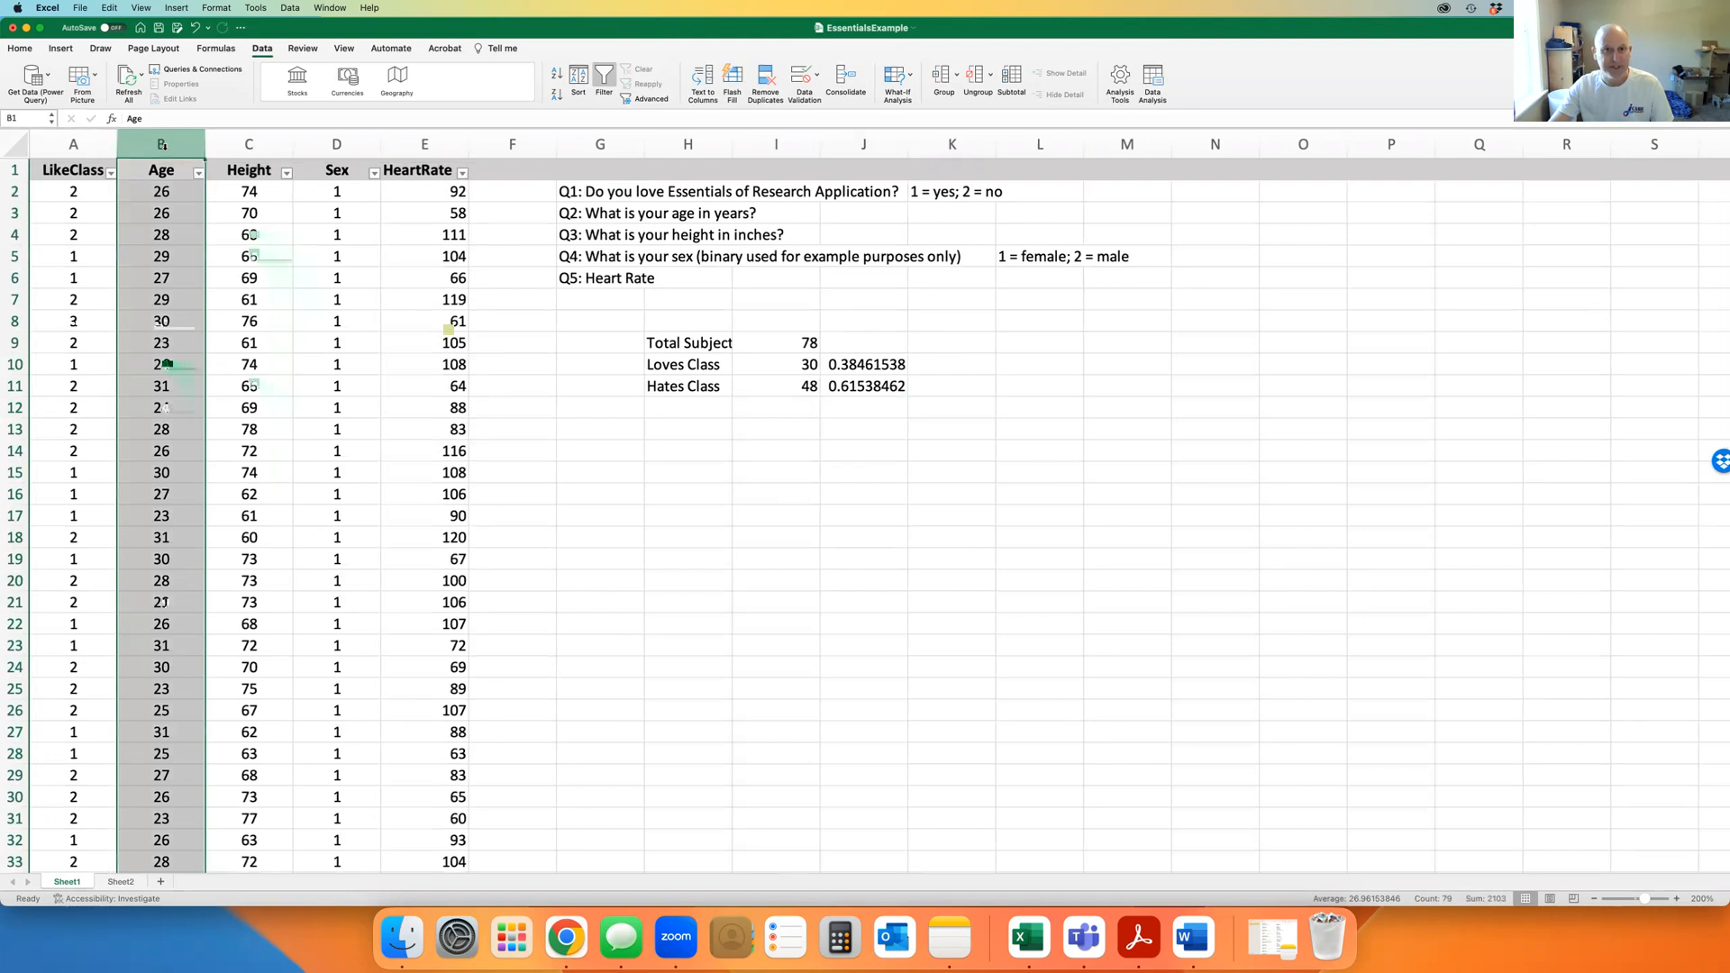
pyautogui.click(680, 431)
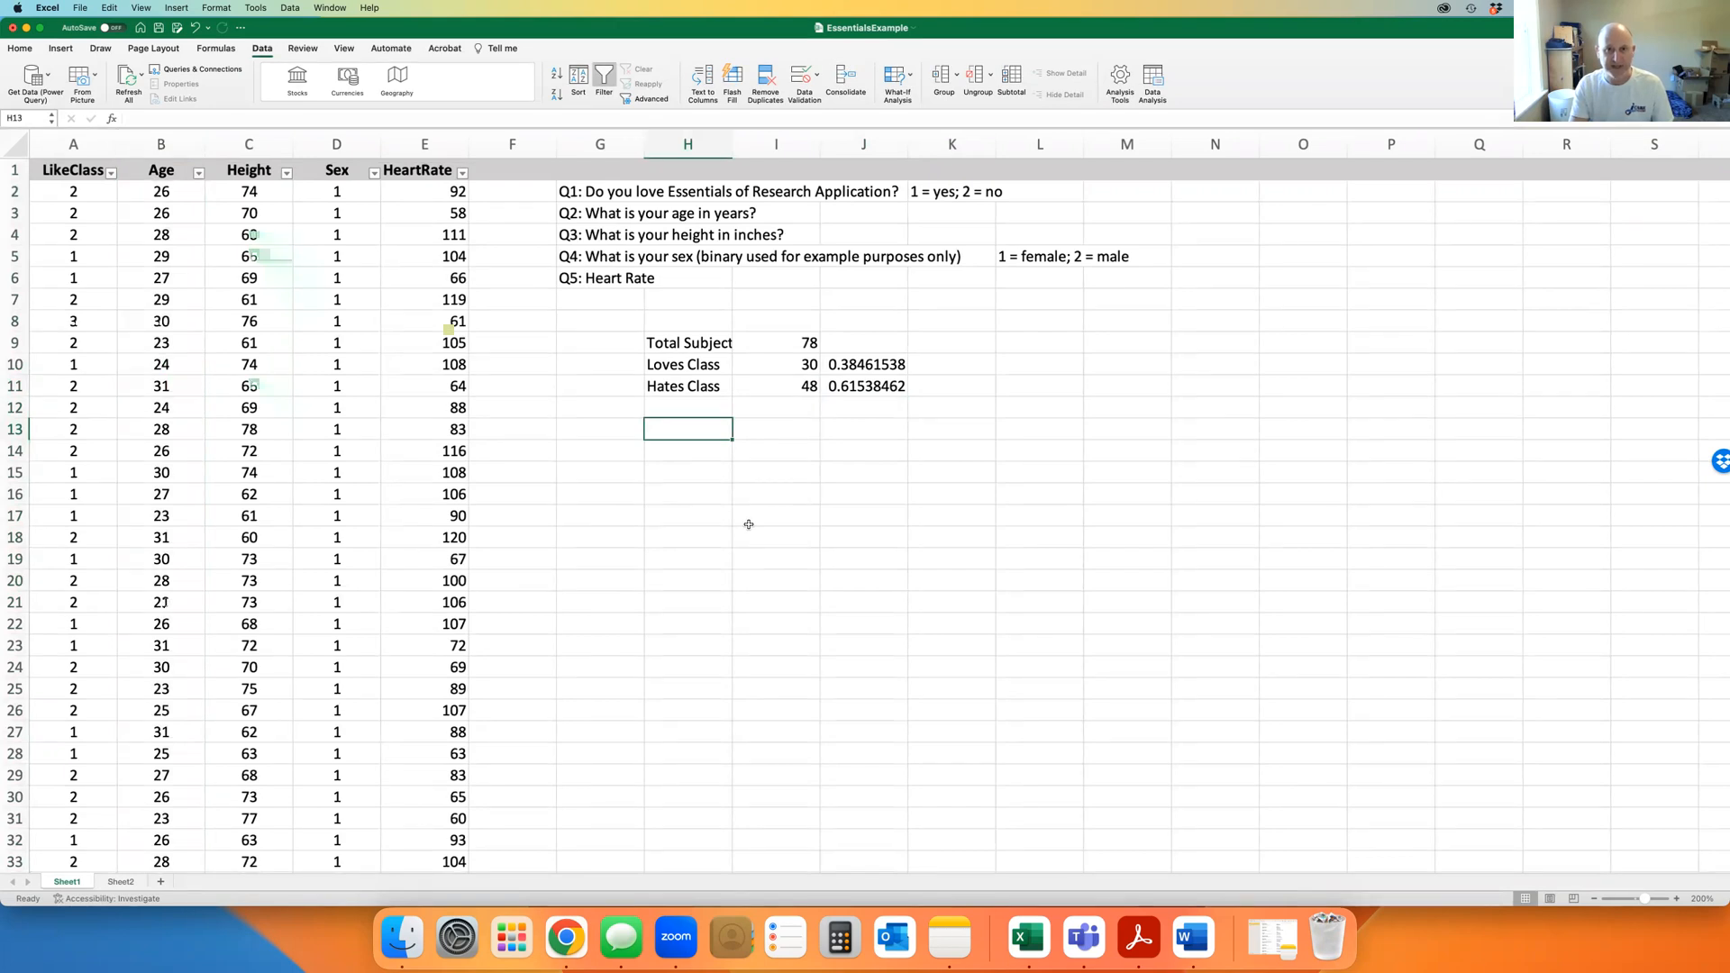
pyautogui.write('Mean Age')
pyautogui.press('Tab')
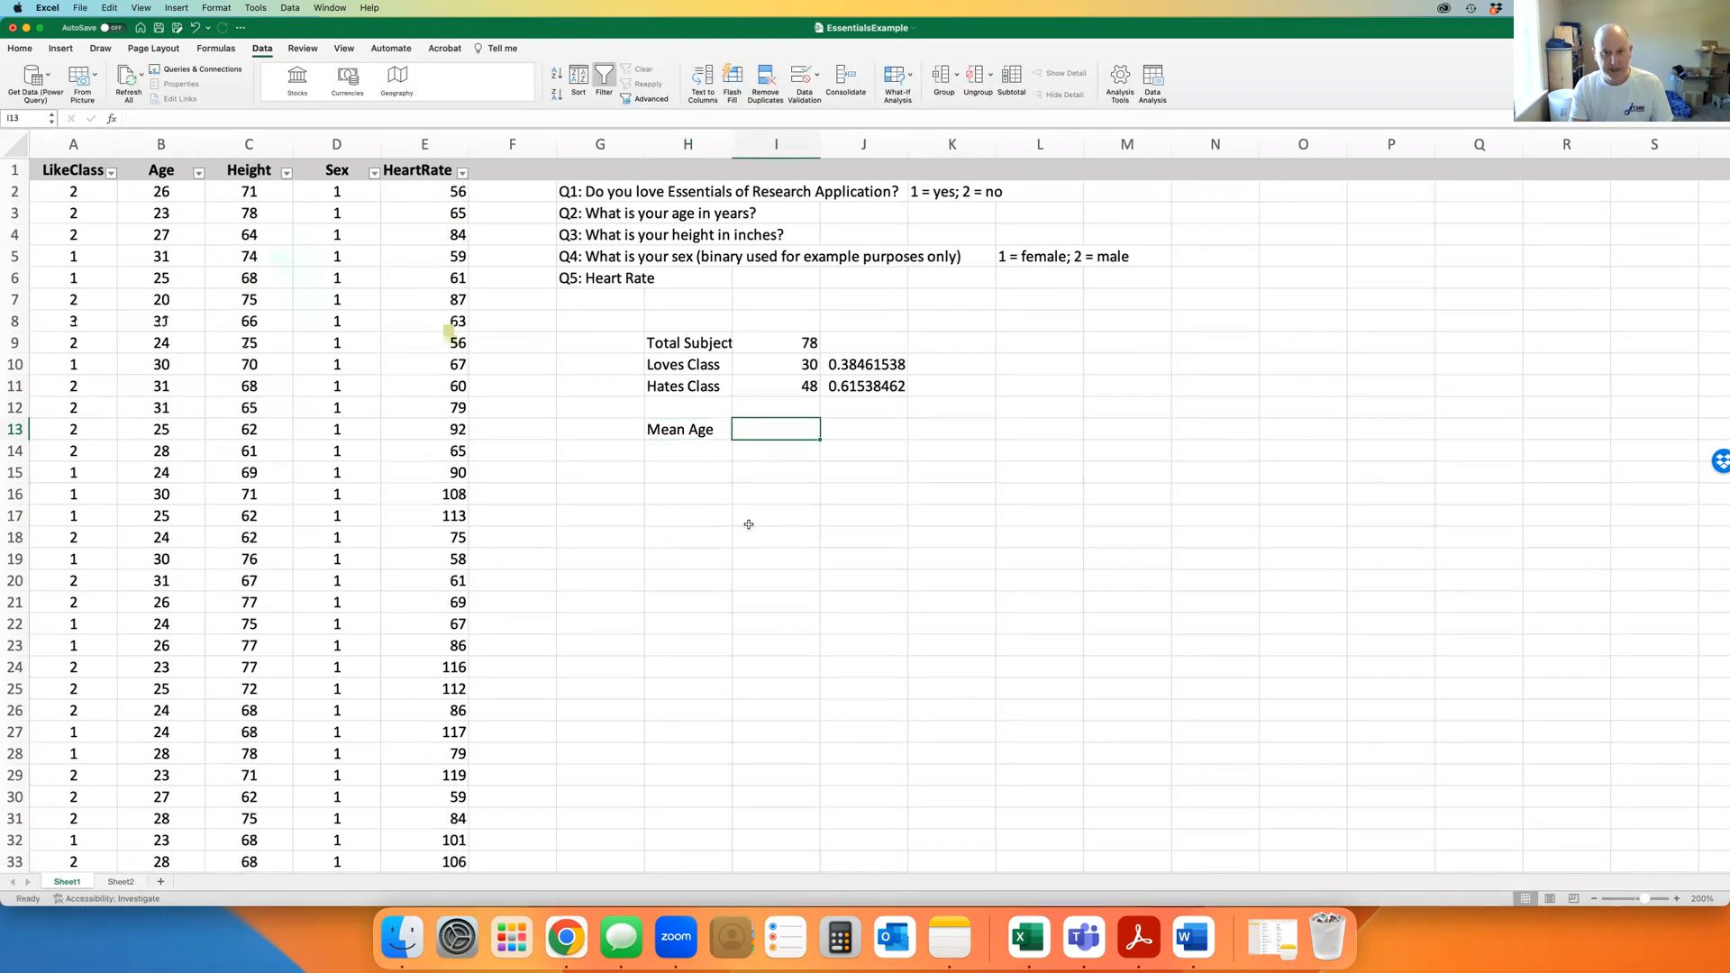
# Enter =AVERAGE(B2:B79) in I13
pyautogui.write('=')
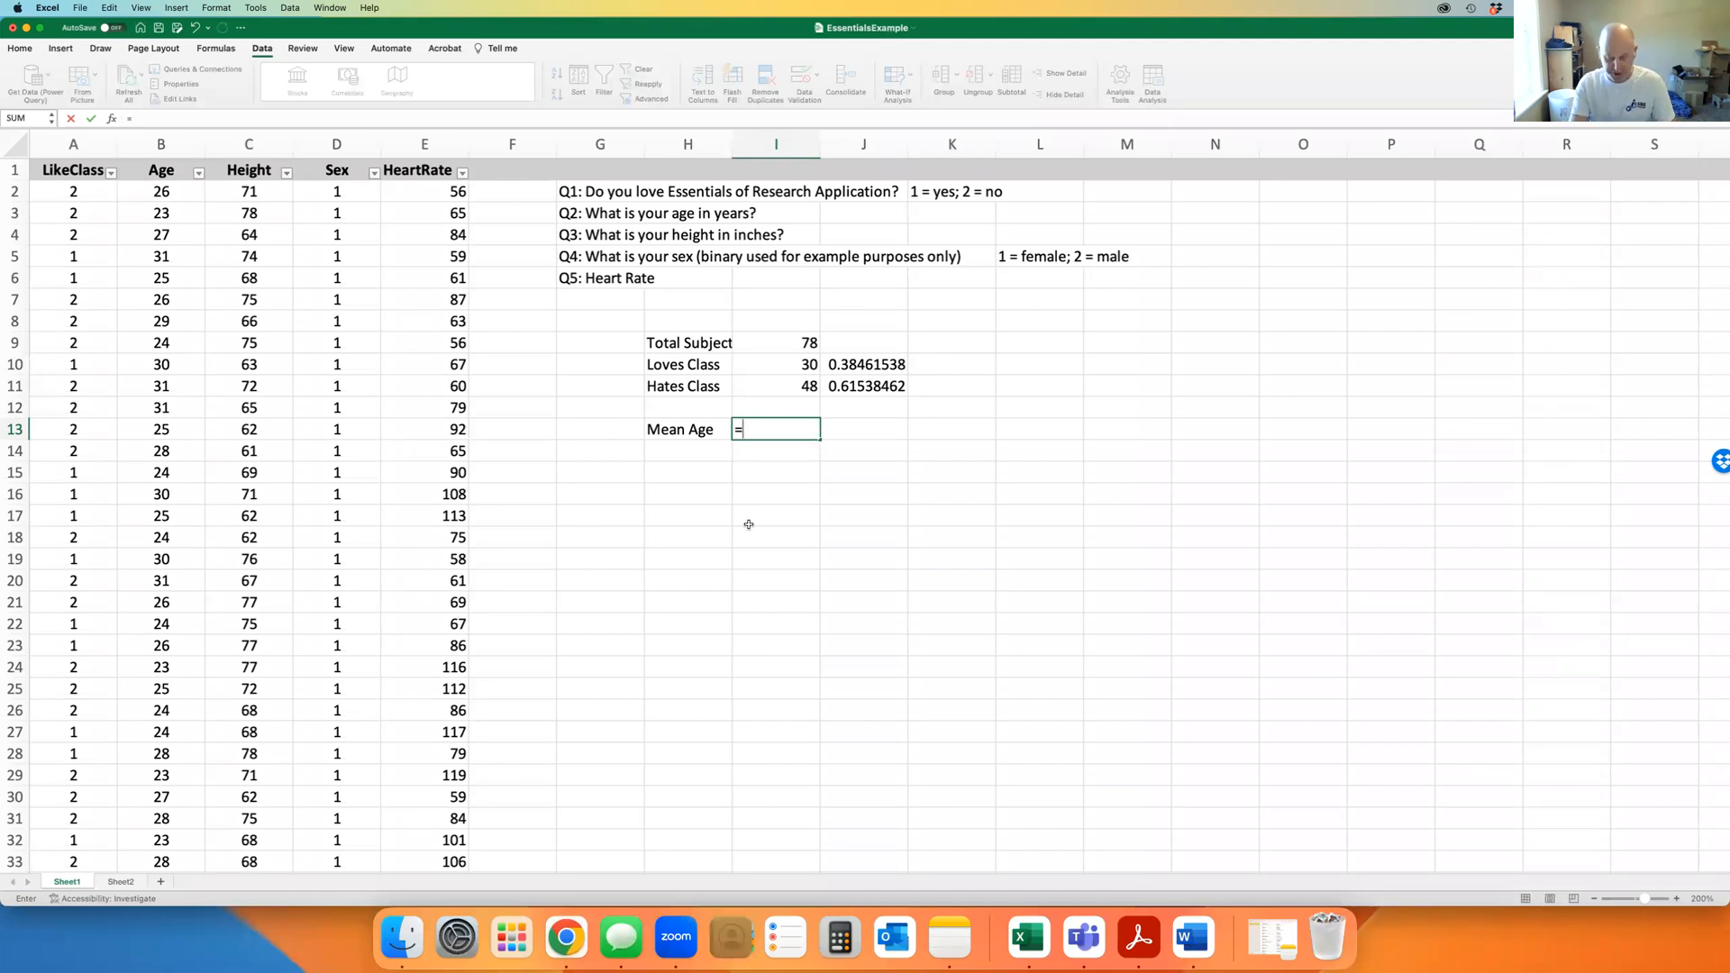
pyautogui.write('ave')
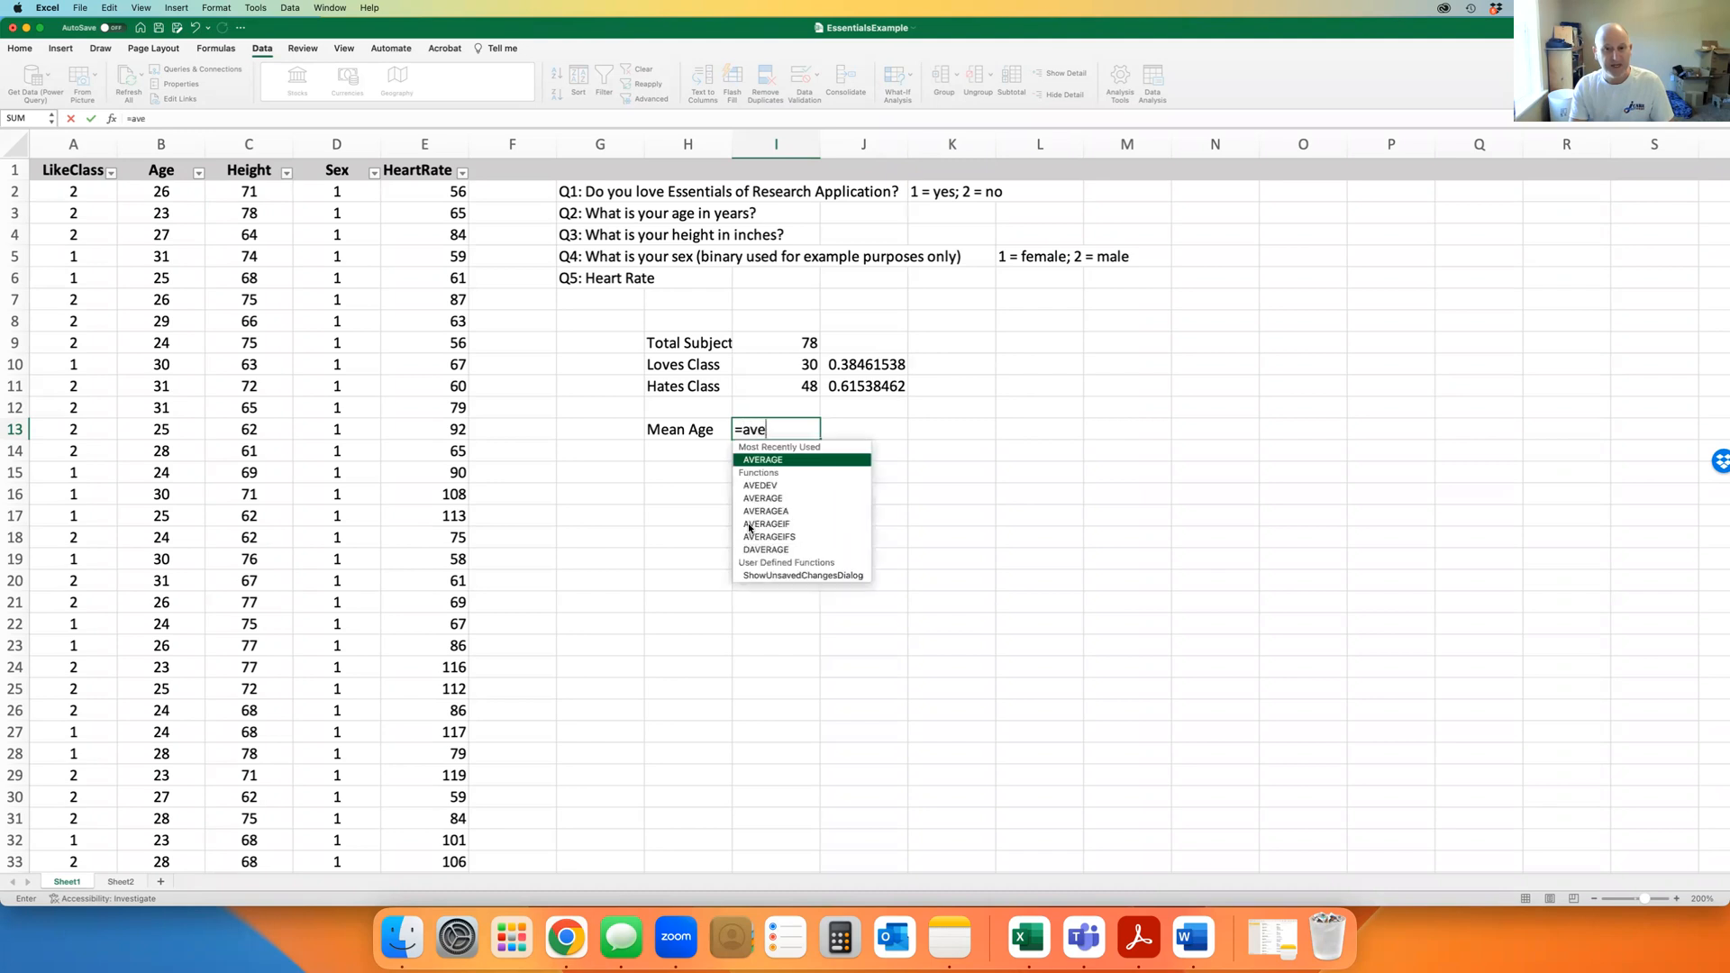
pyautogui.doubleClick(789, 461)
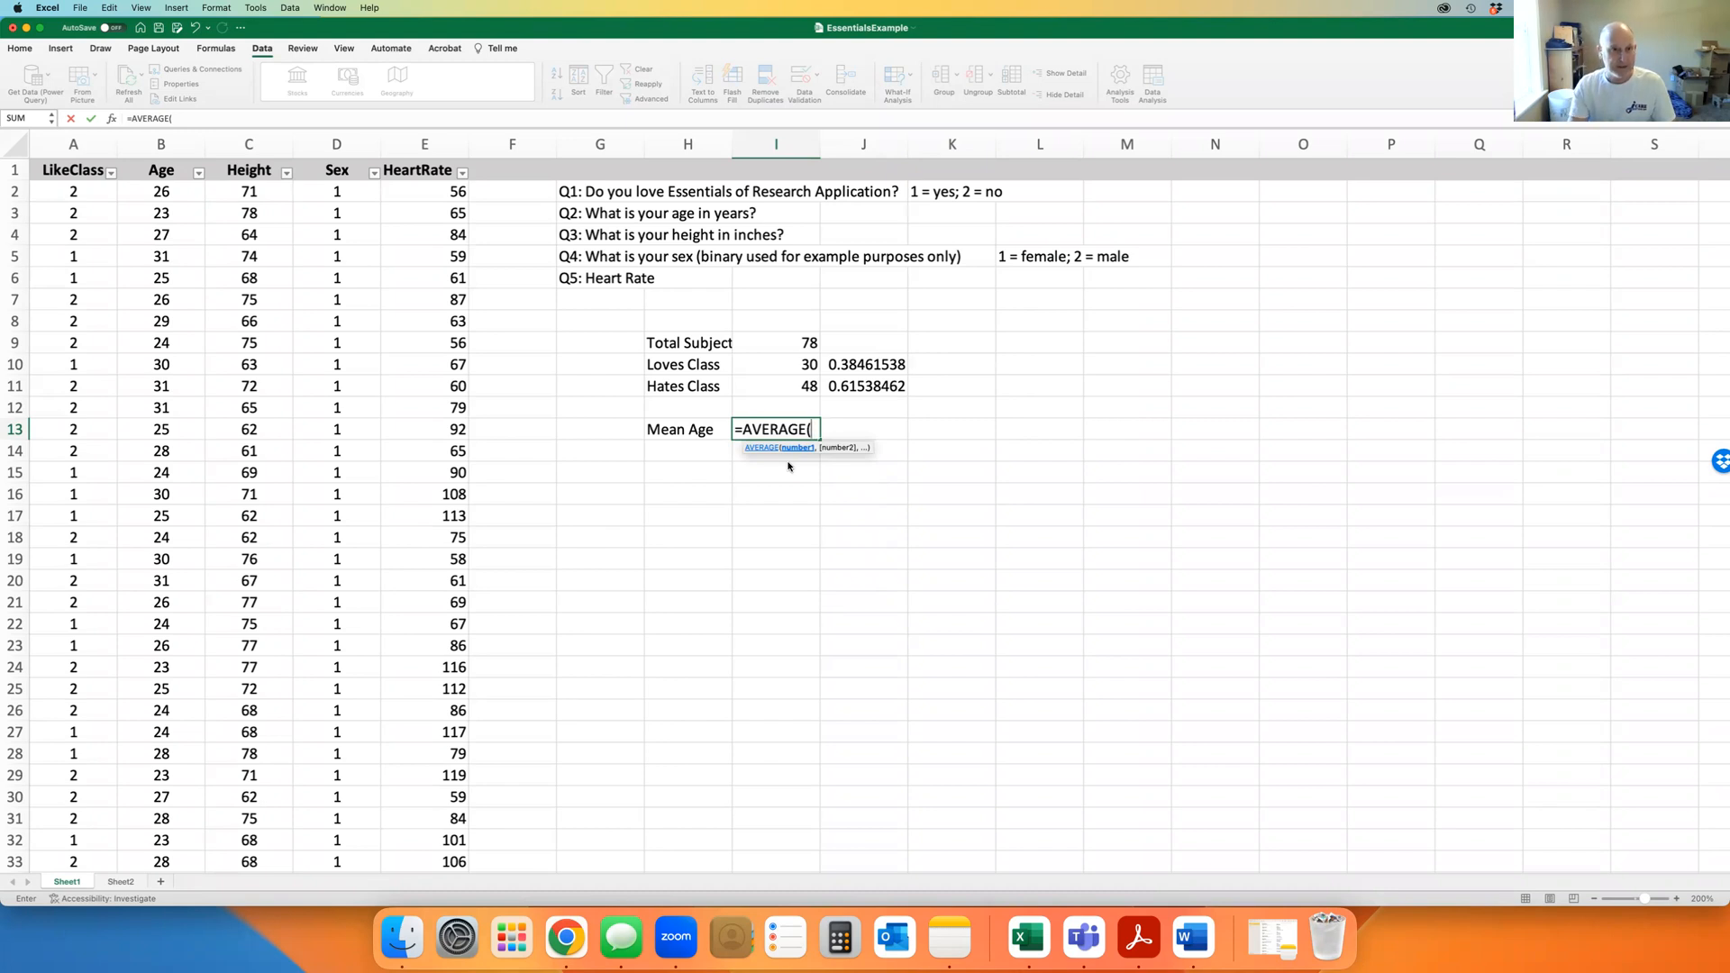
pyautogui.write('b')
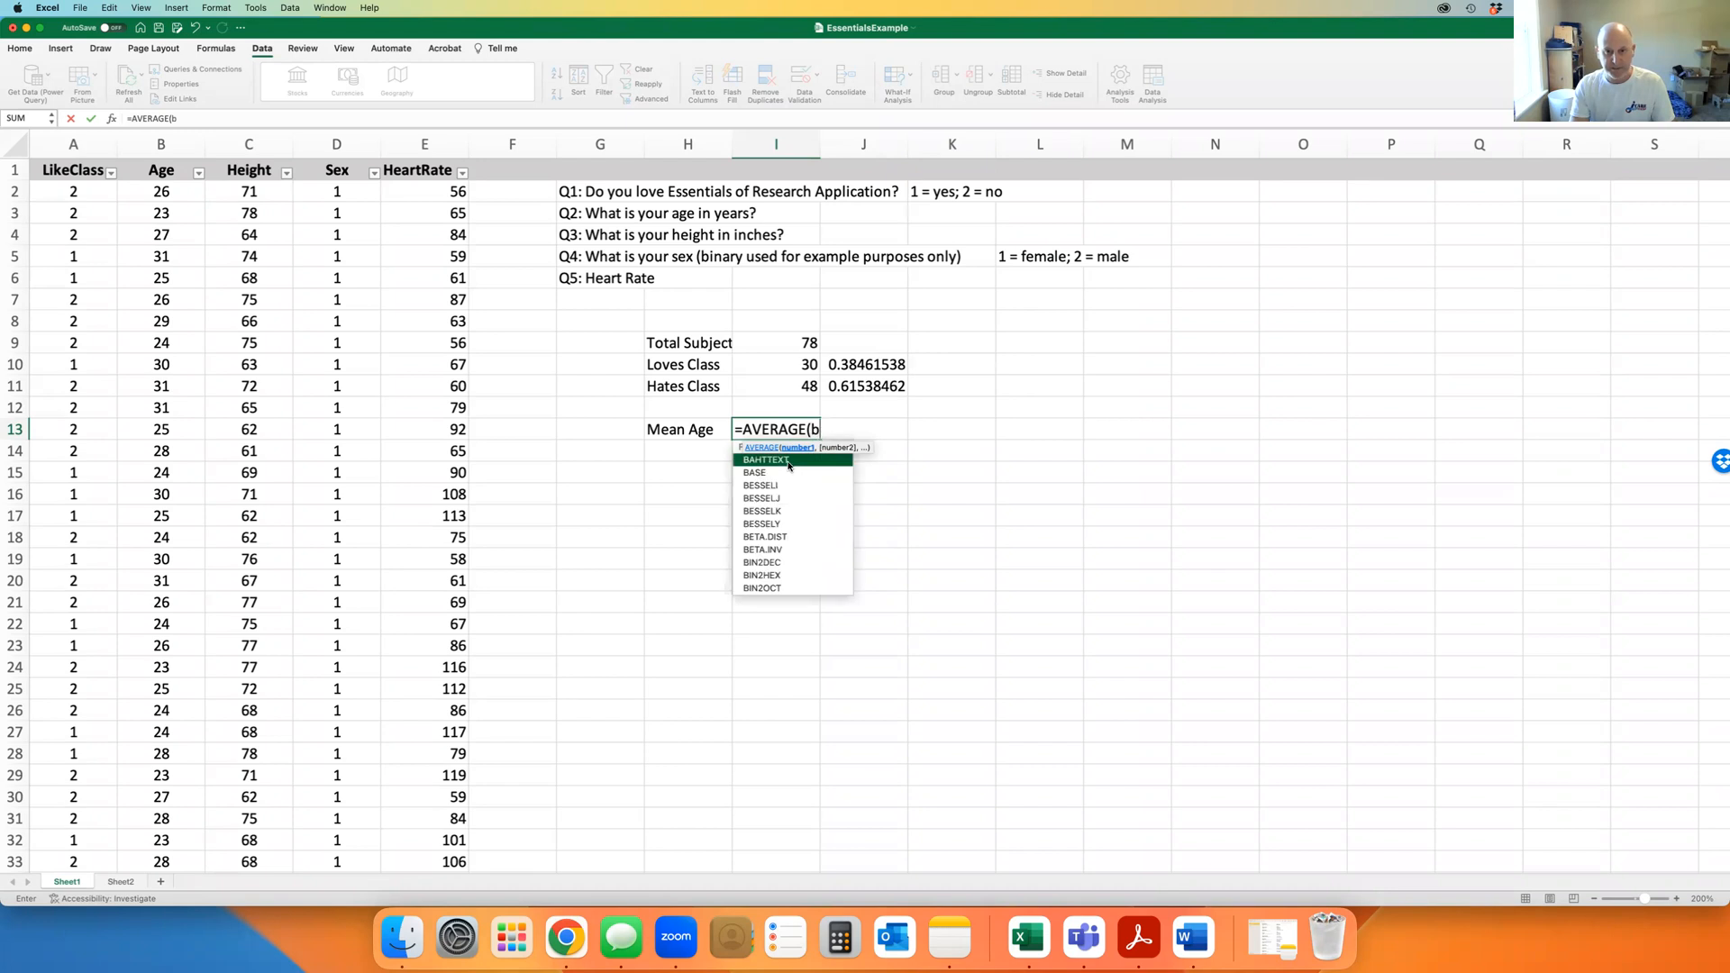
pyautogui.write('2:')
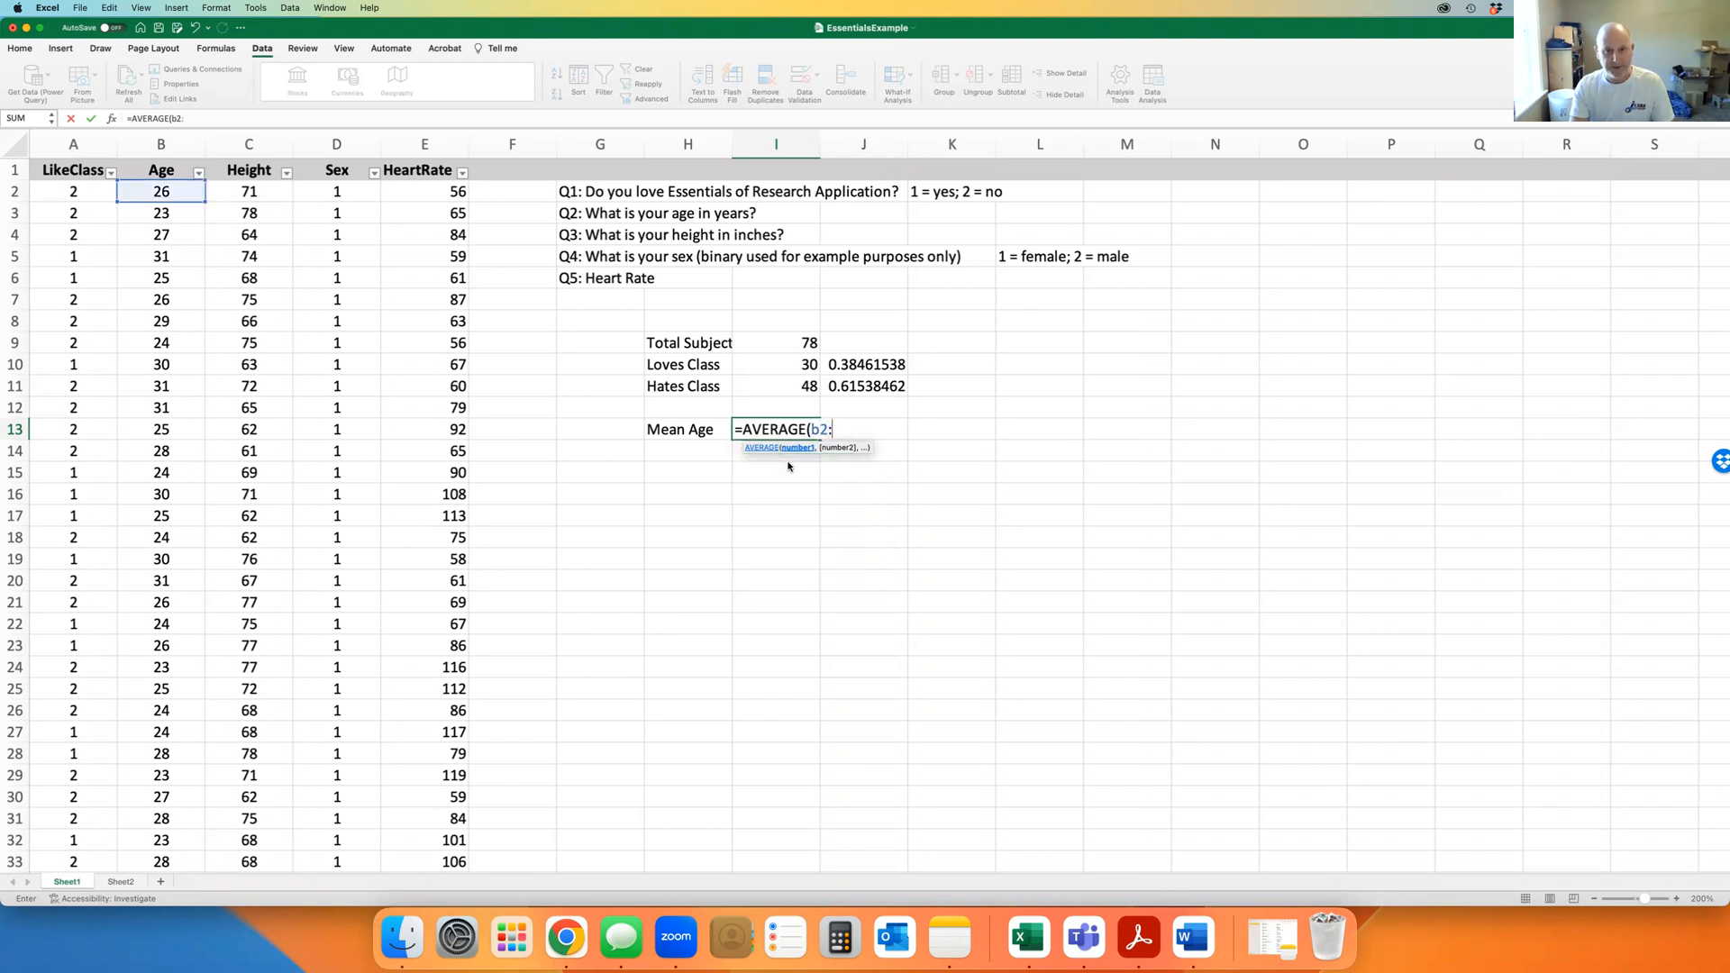
pyautogui.write('b79')
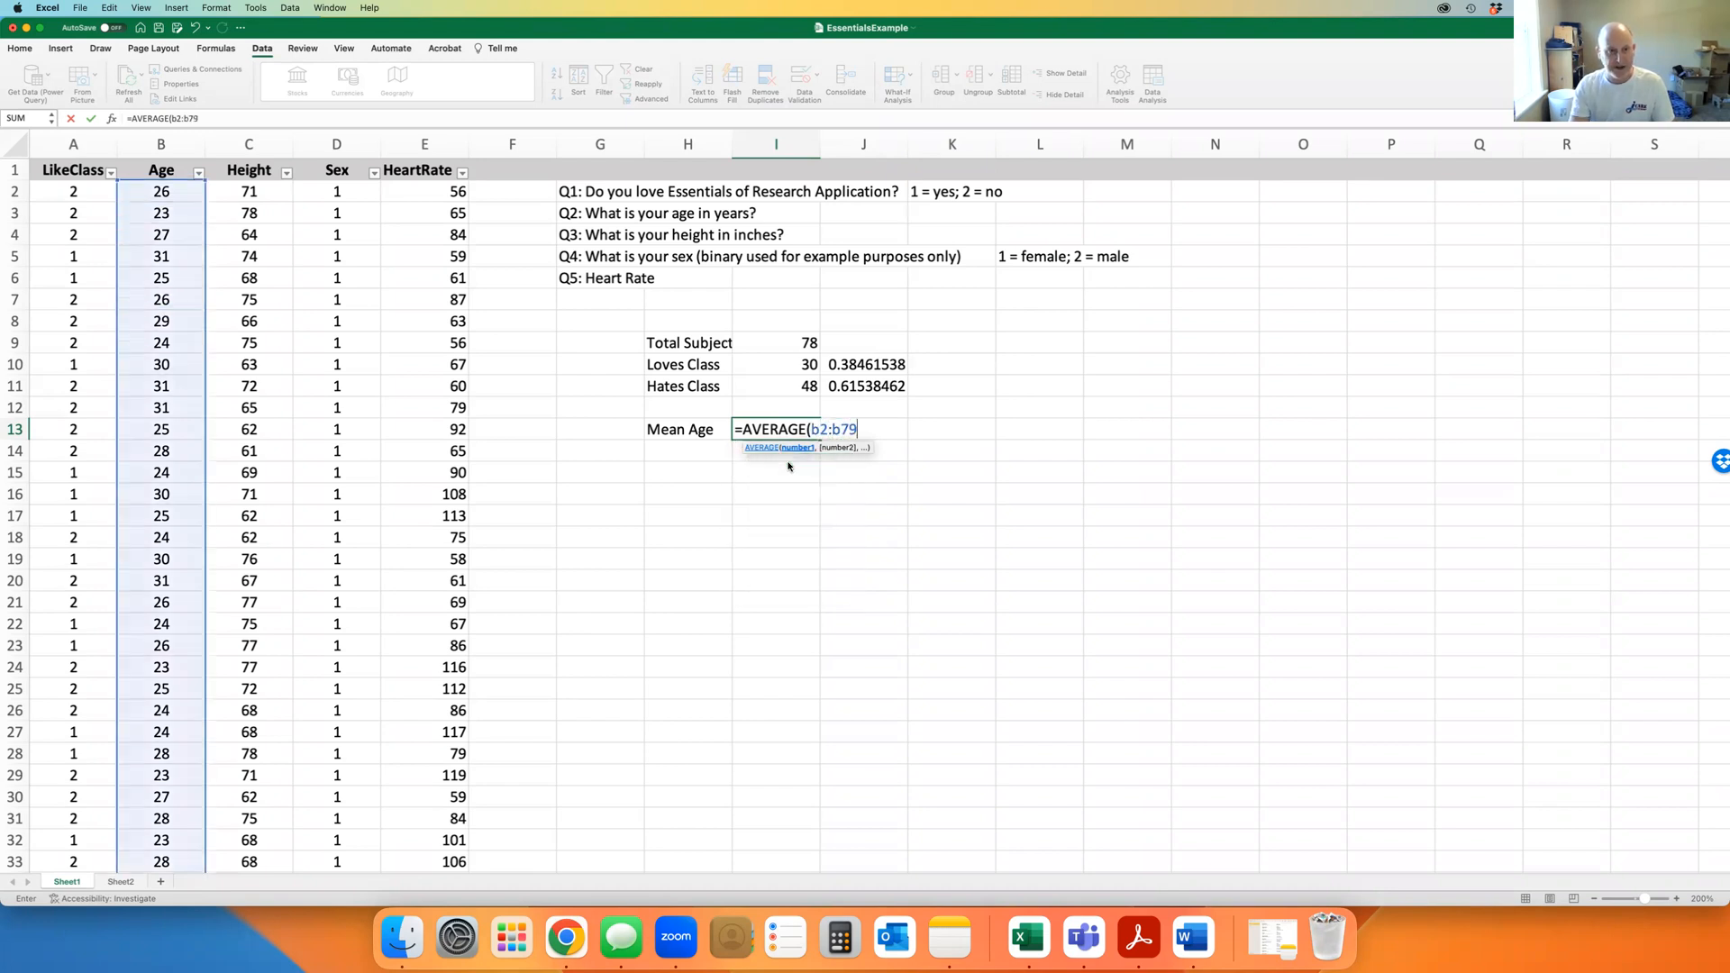
pyautogui.write(')')
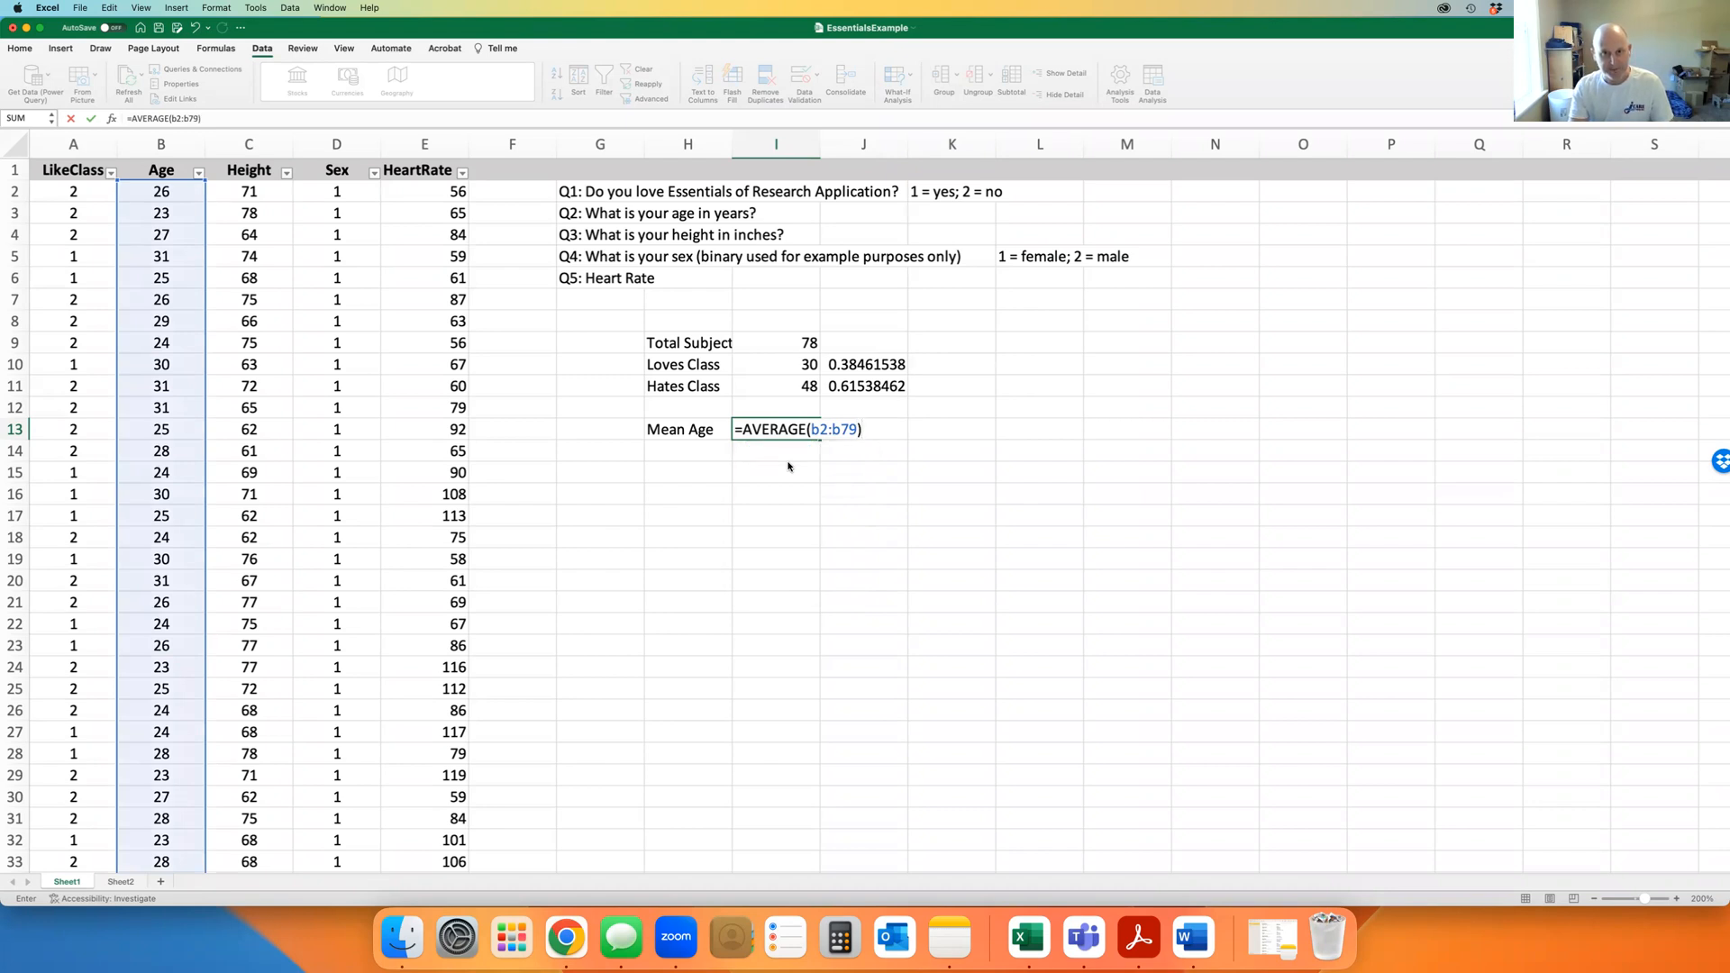
pyautogui.press('Return')
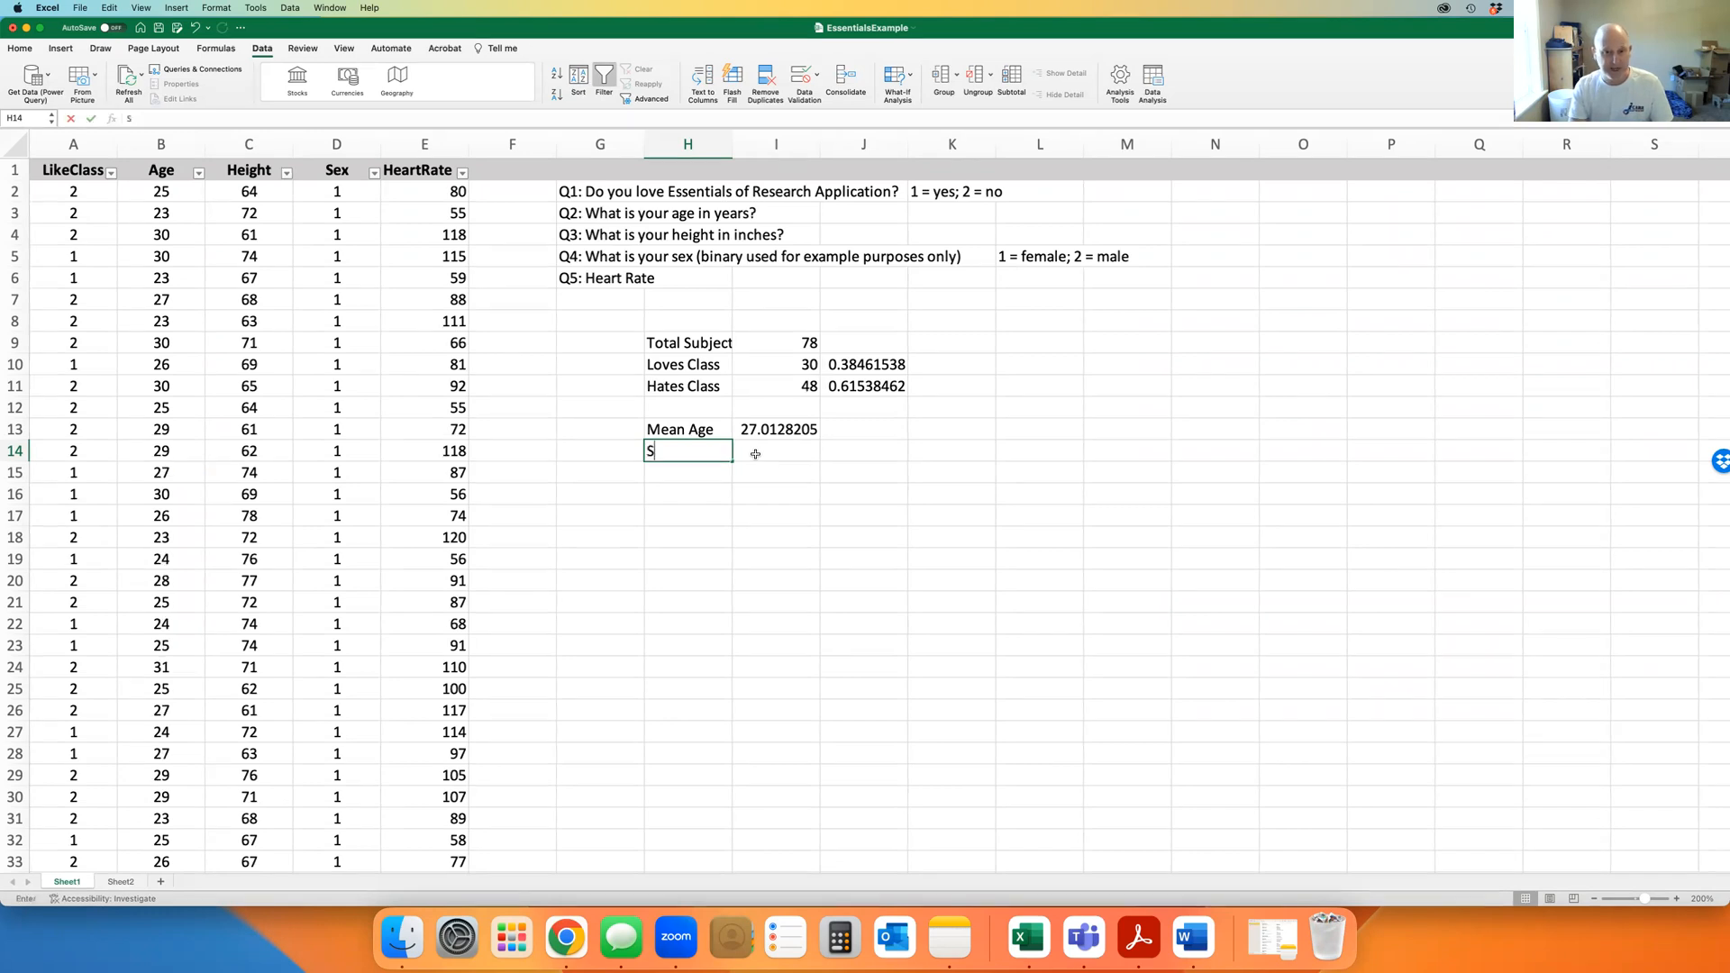
# Label H14 'STD' and enter =STDEV(B2:B79) in I14, giving 2.50660134
pyautogui.write('STD')
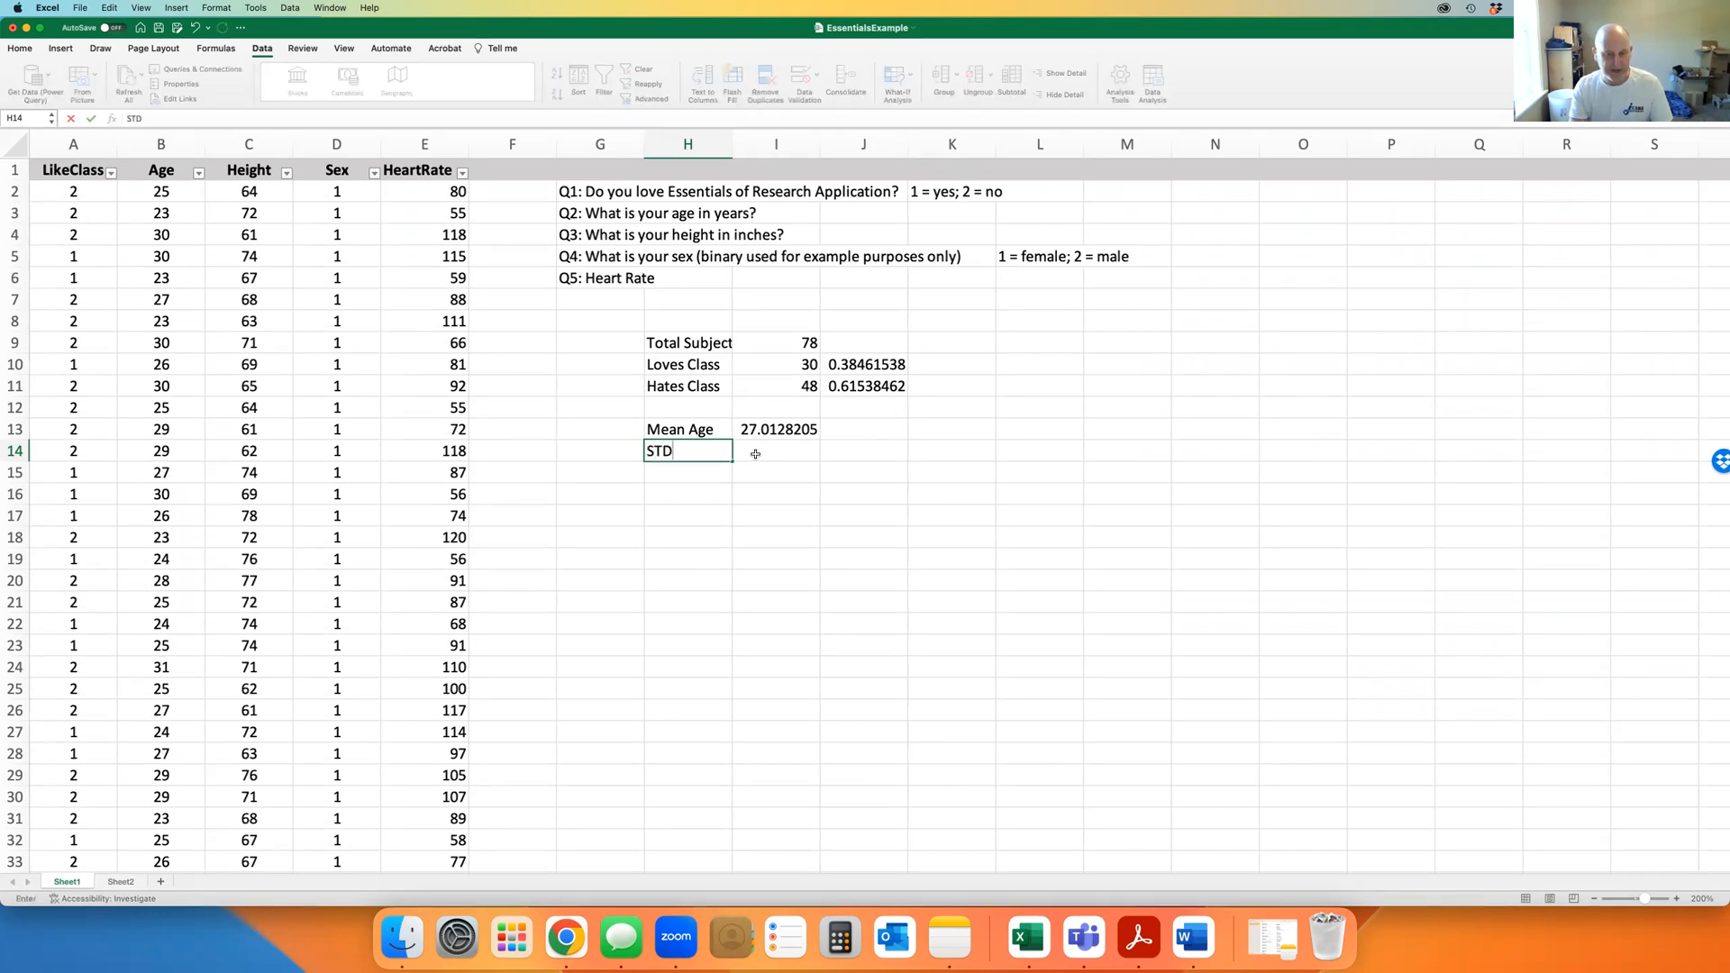
pyautogui.click(755, 454)
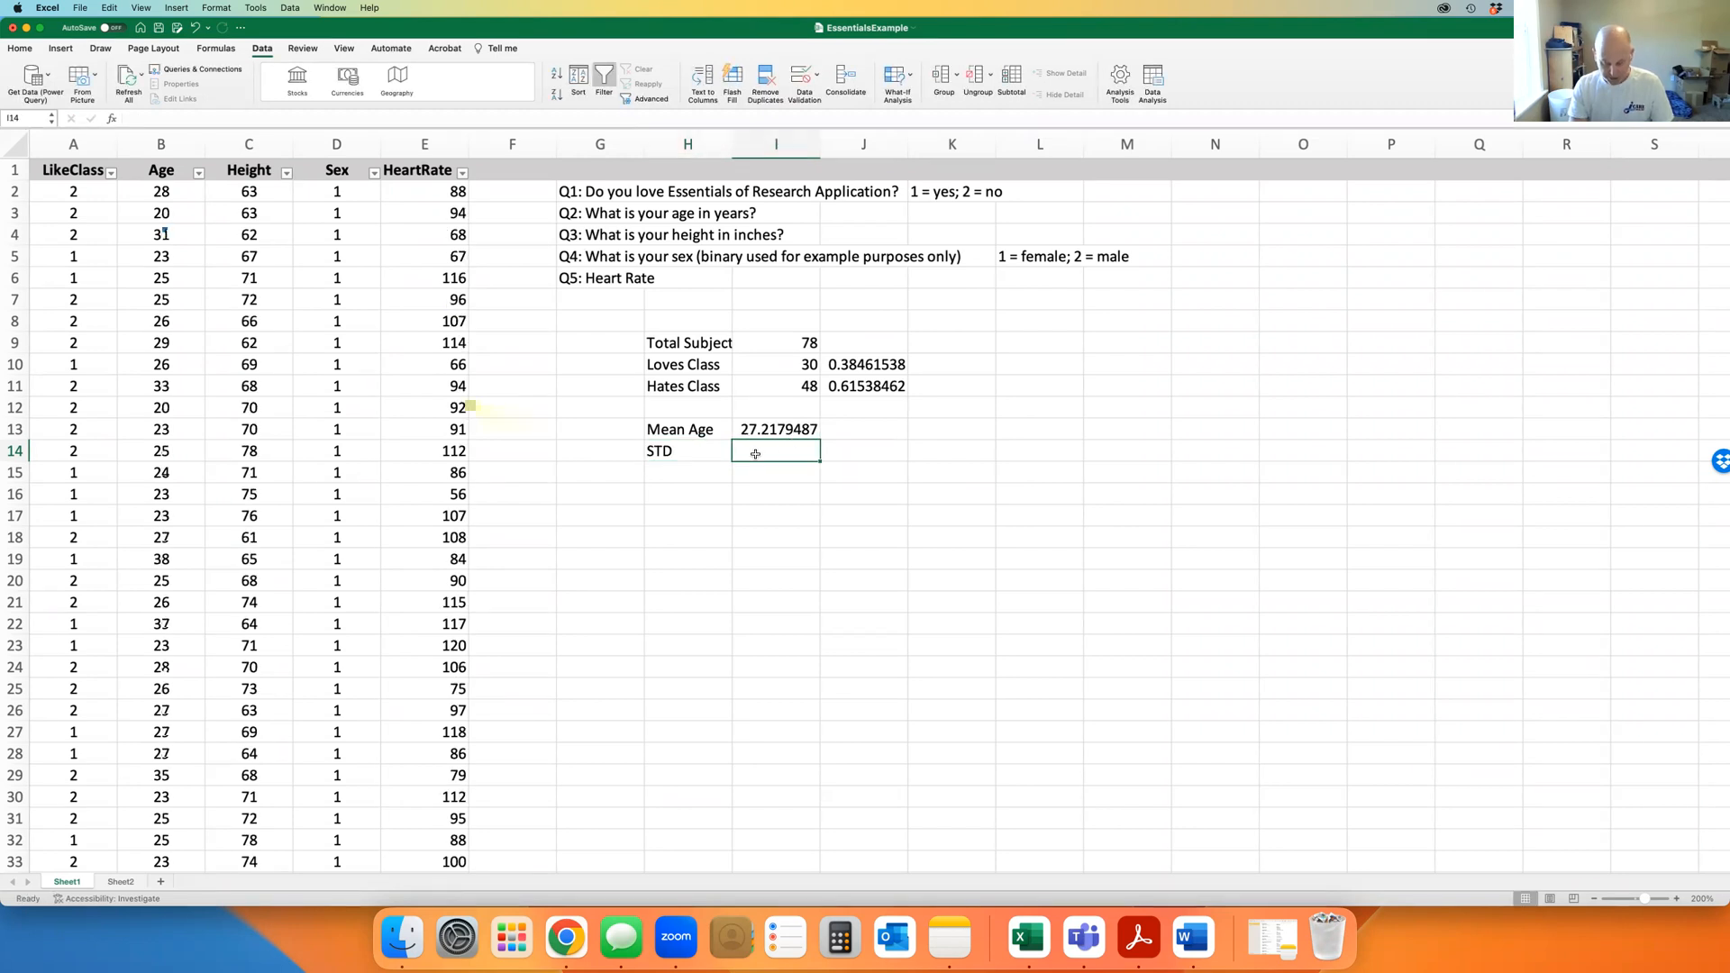
pyautogui.write('=st')
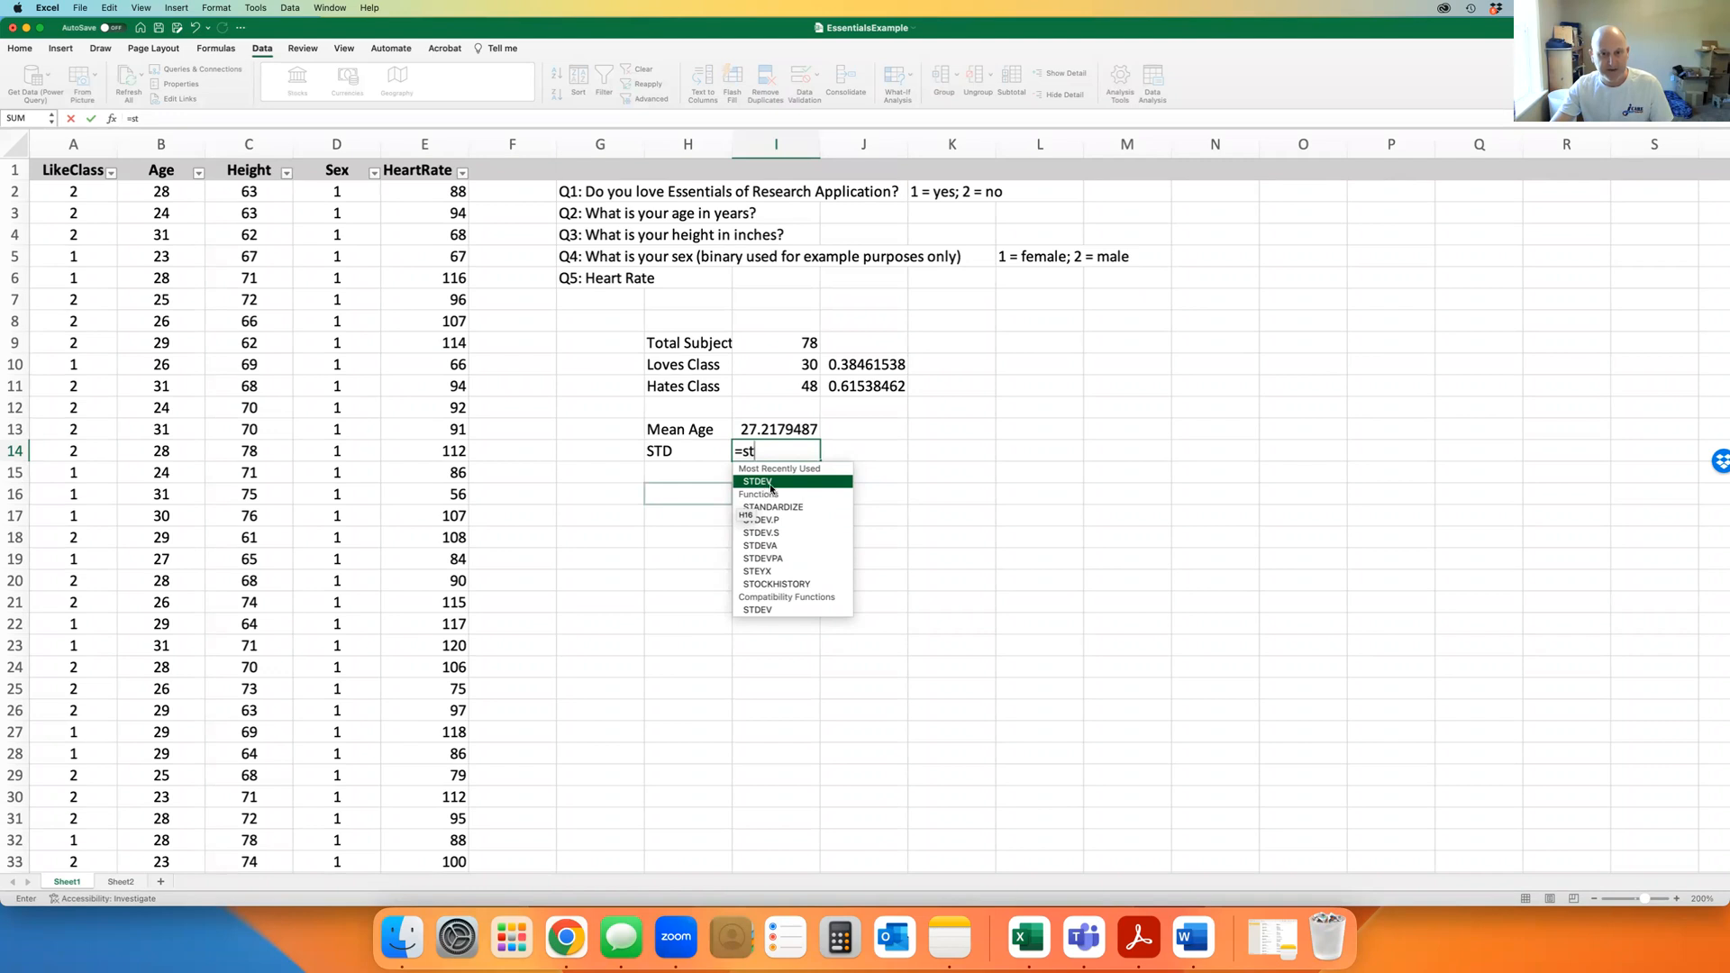
pyautogui.doubleClick(771, 483)
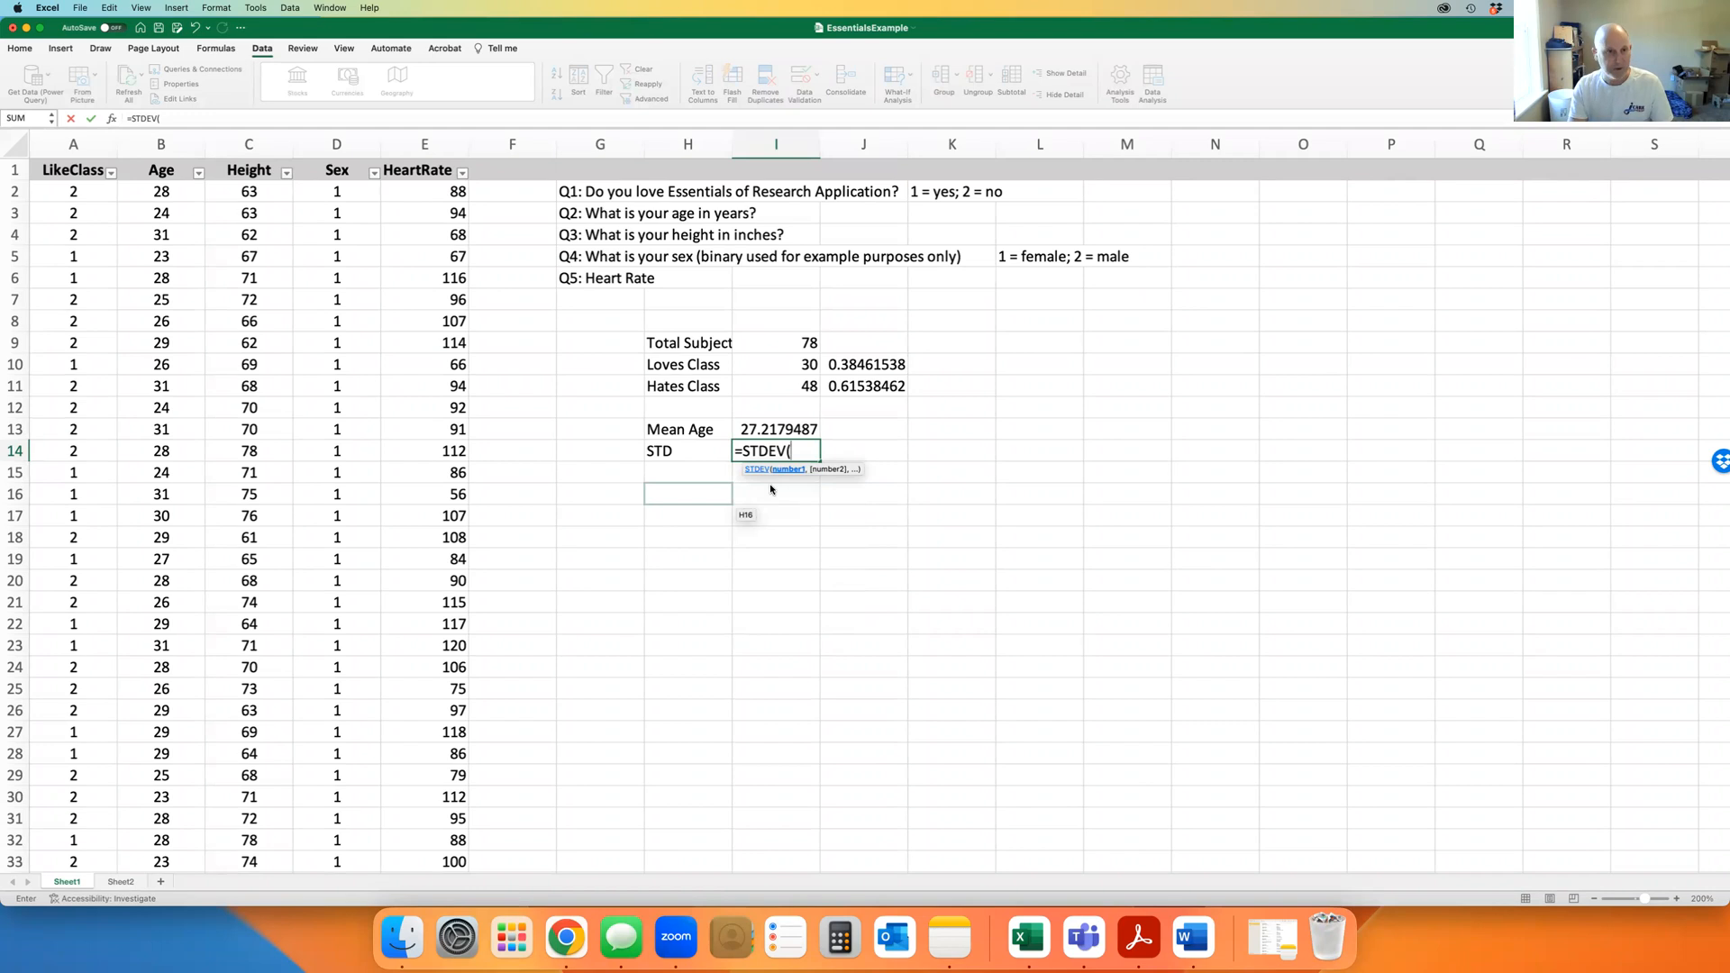
pyautogui.write('b2')
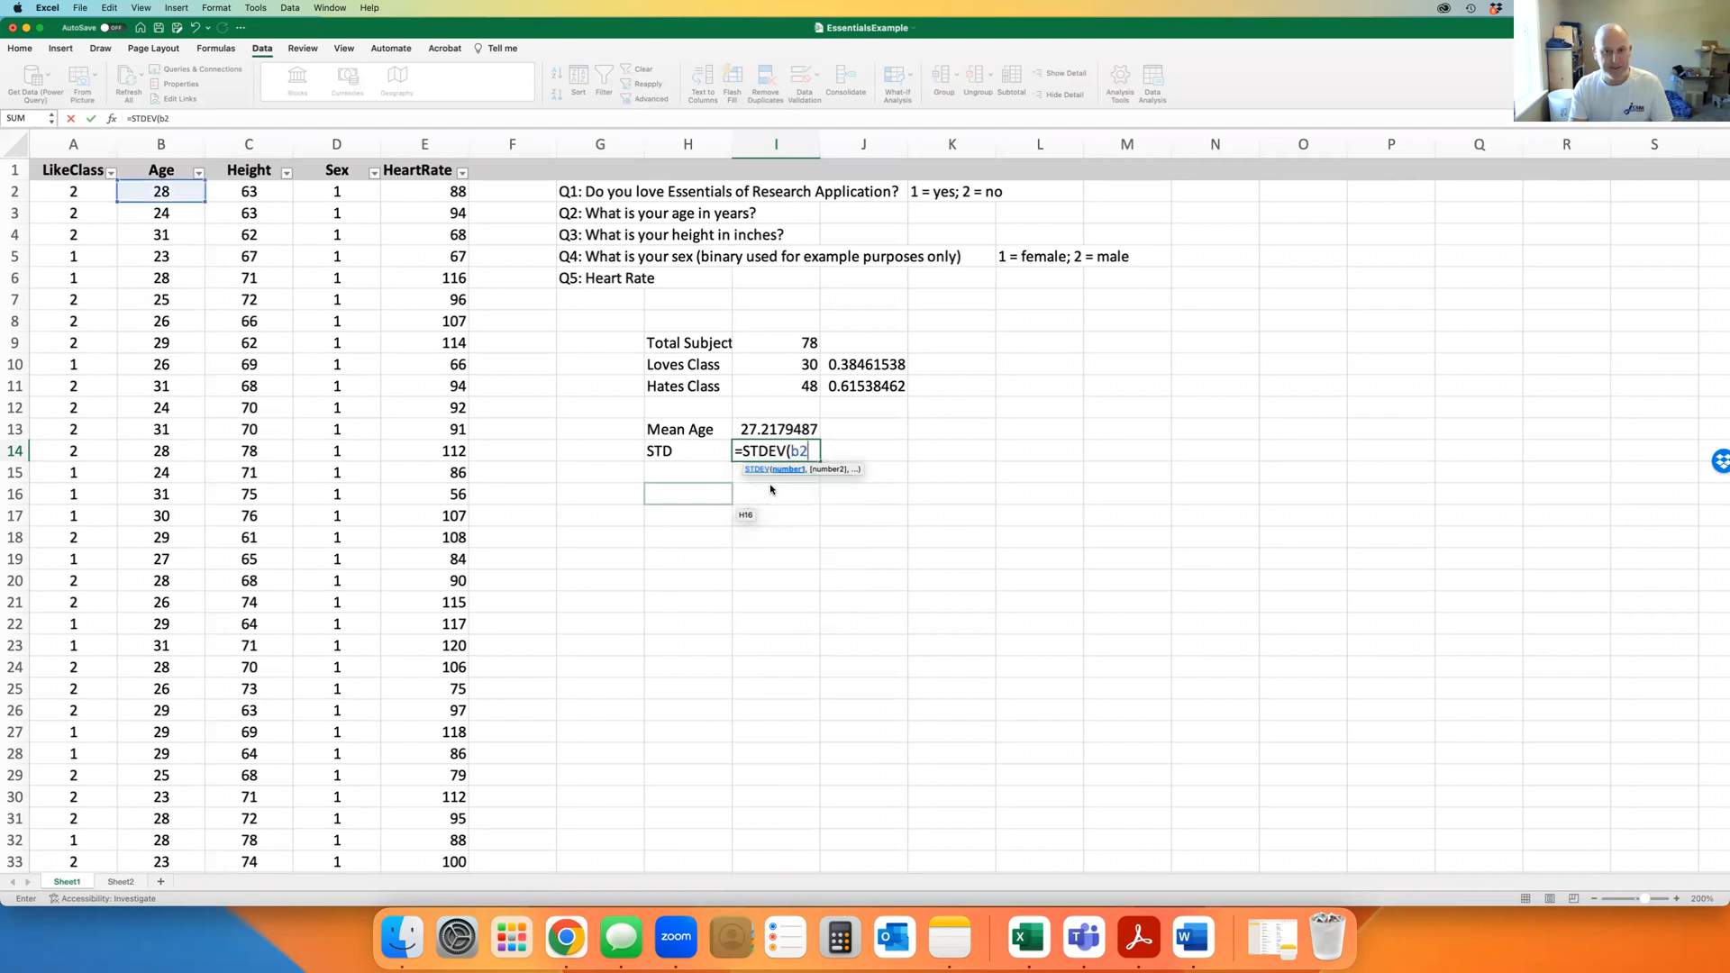
pyautogui.write(':b7')
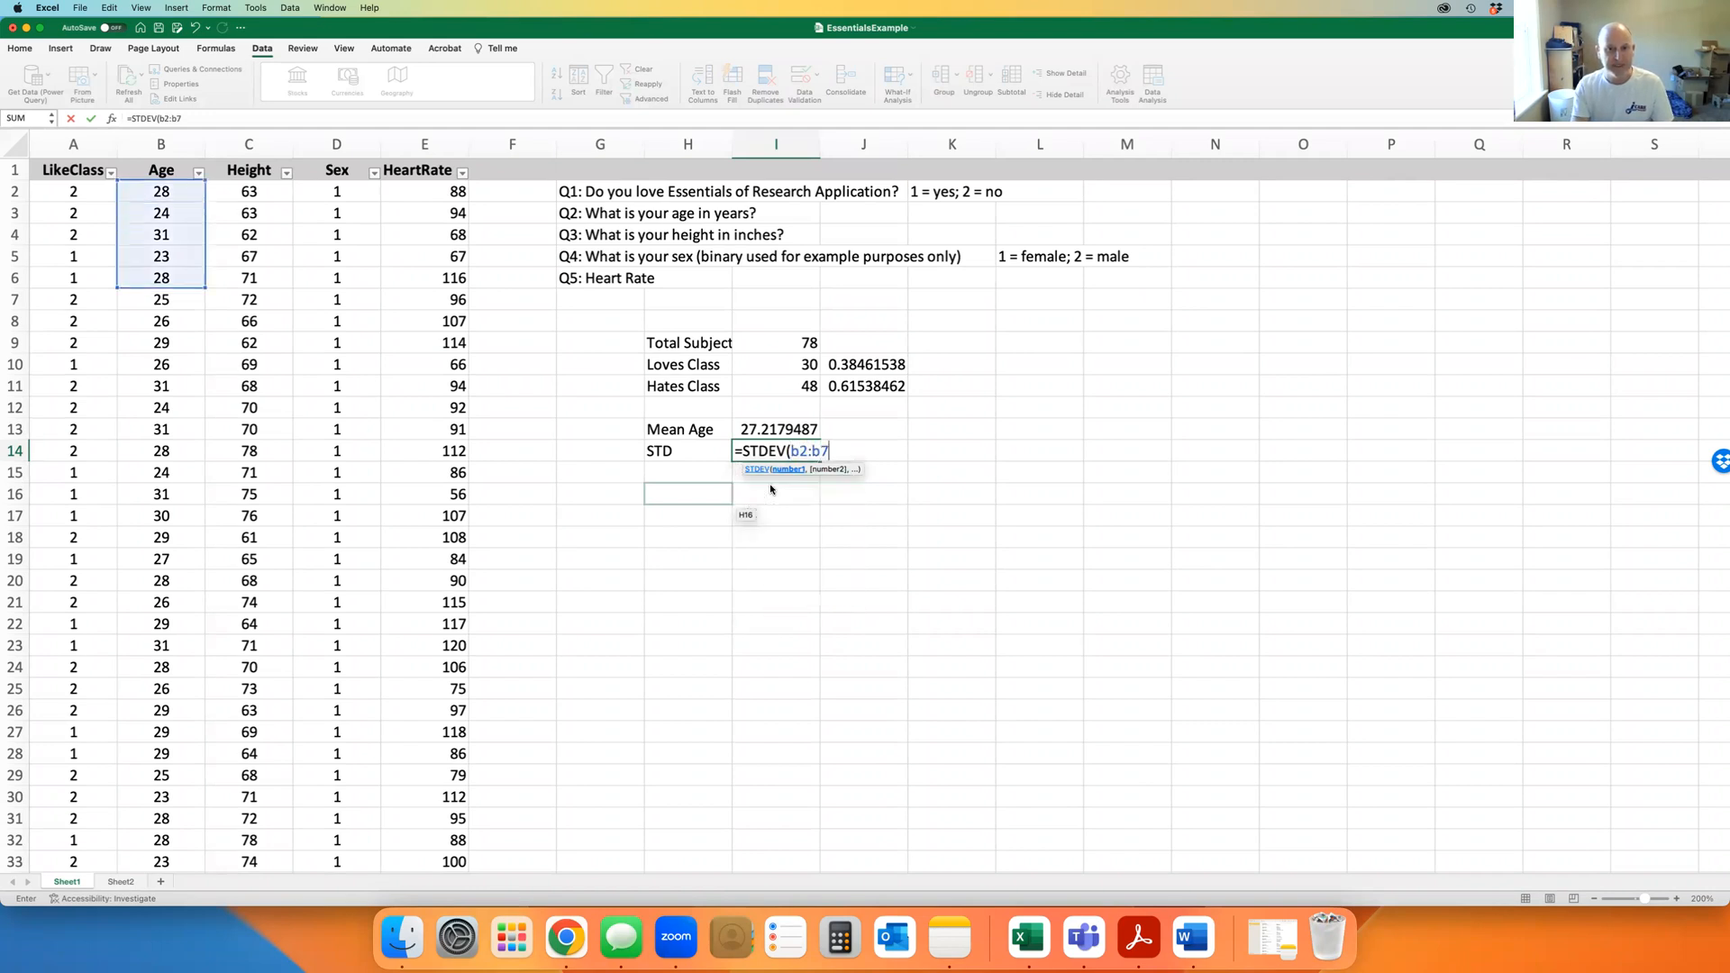
pyautogui.write('9)')
pyautogui.press('Return')
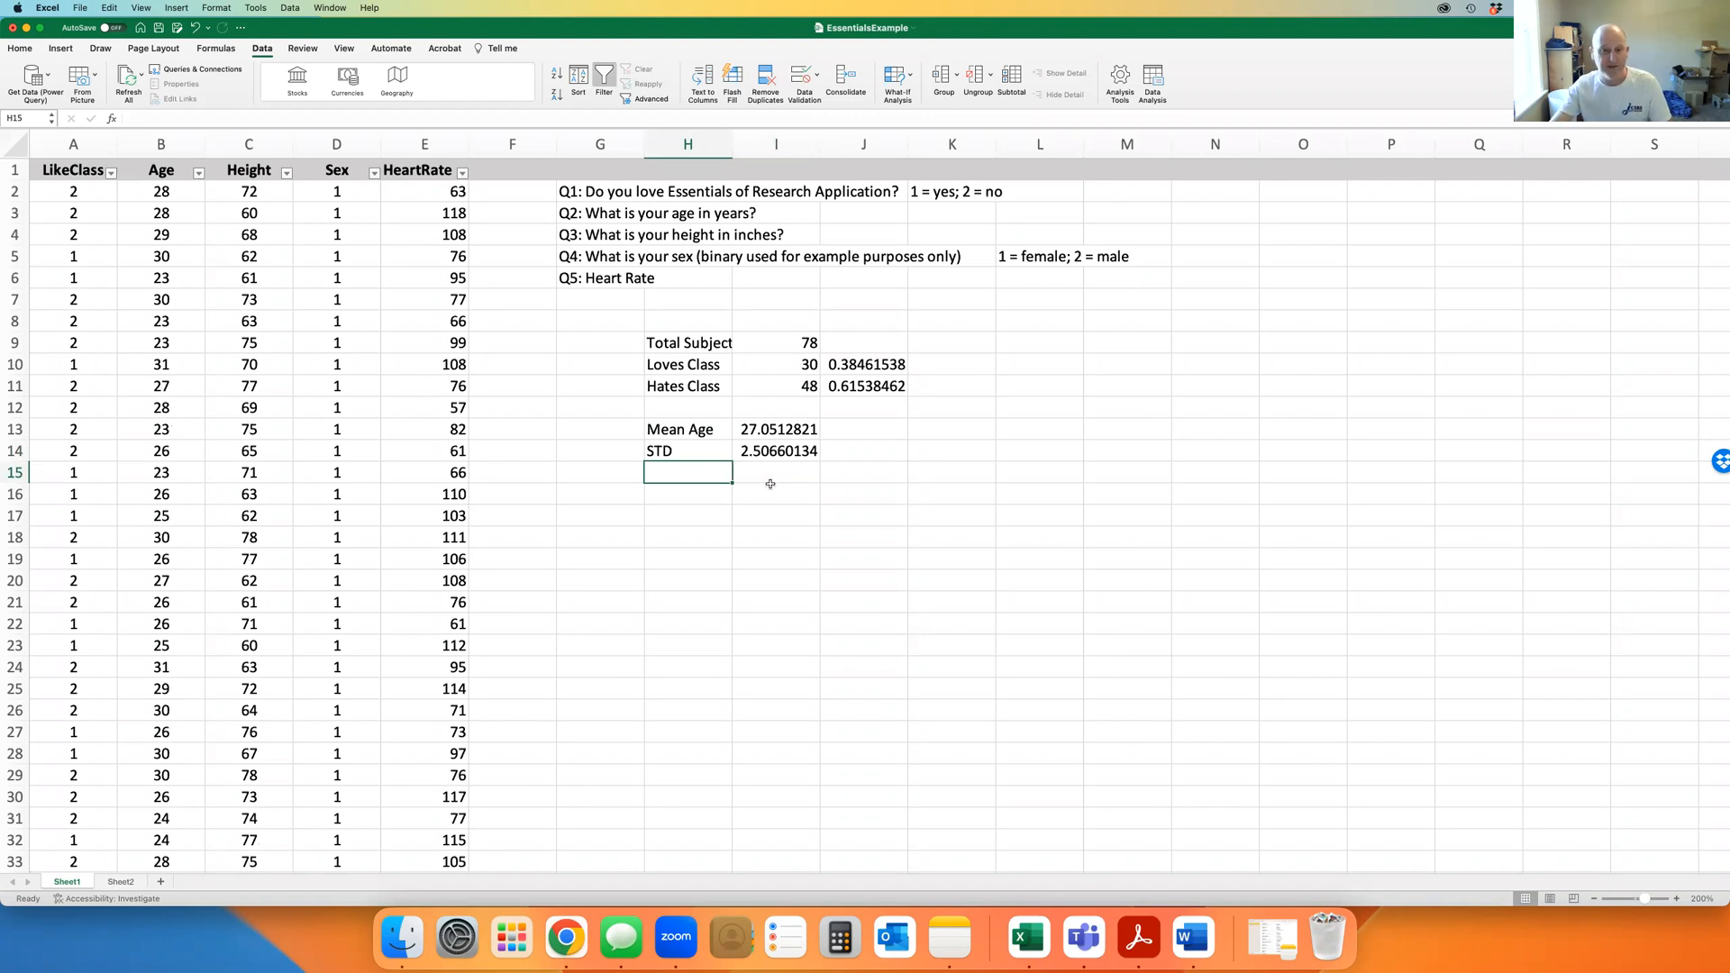
pyautogui.click(868, 436)
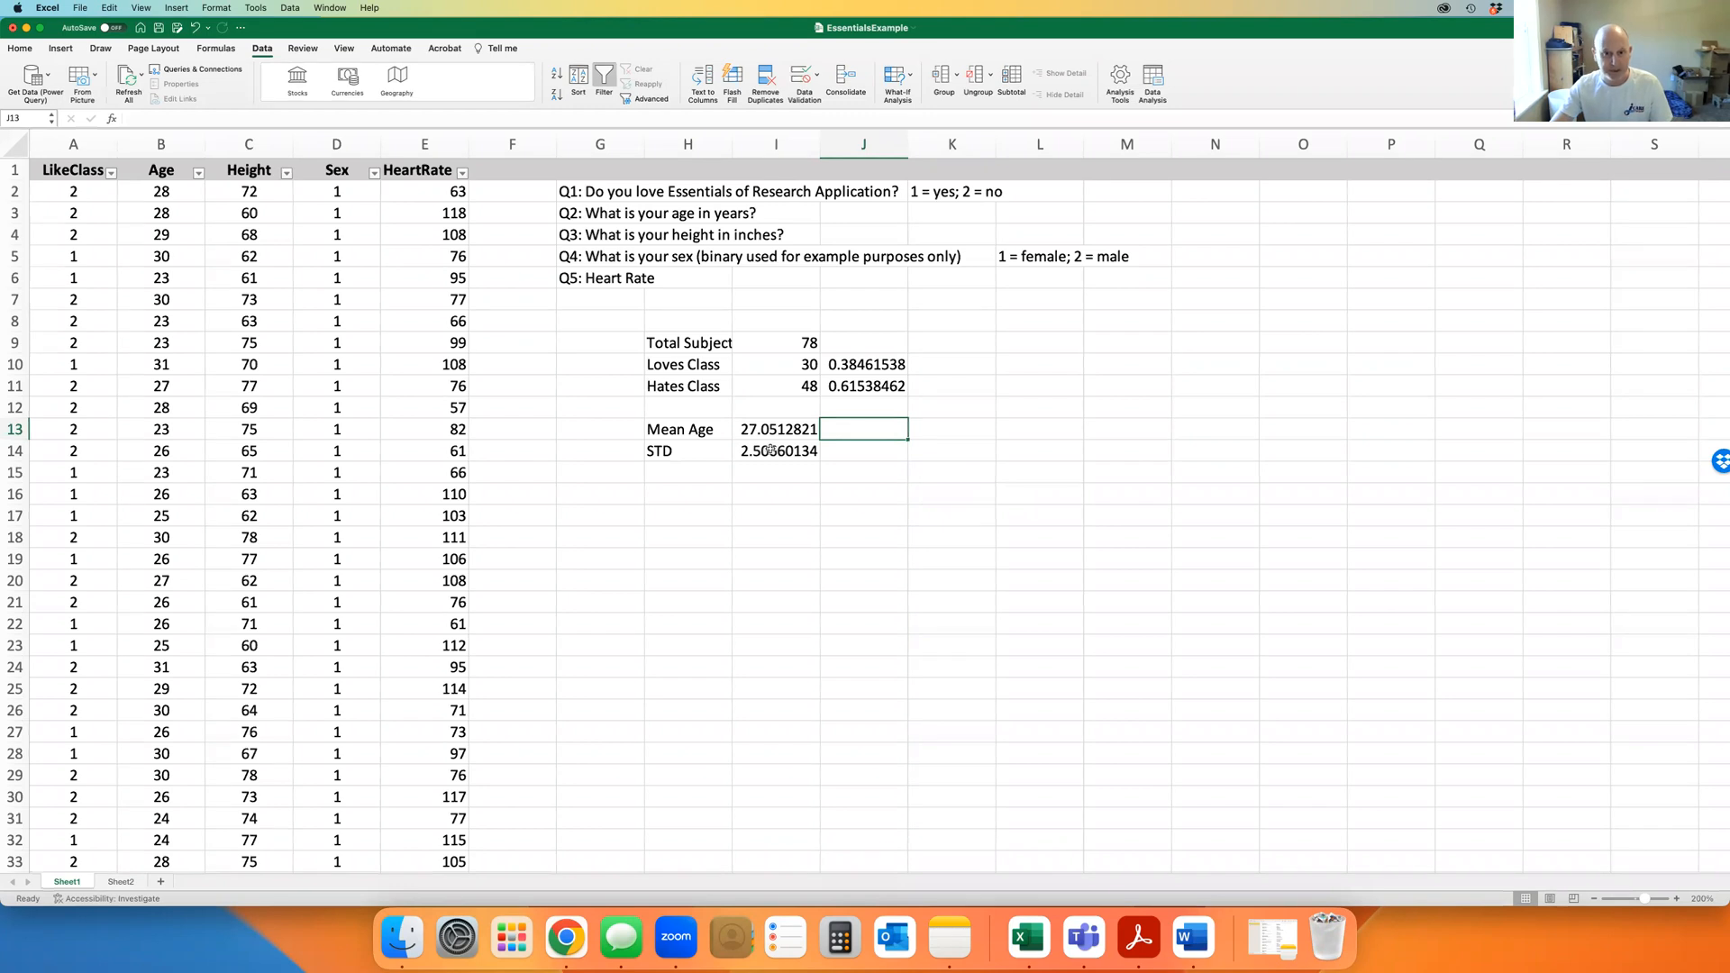
# Label H16 'Mean Height' and enter =AVERAGE(C2:C79) beside it, showing 68.0512821
pyautogui.click(687, 495)
pyautogui.write('Me')
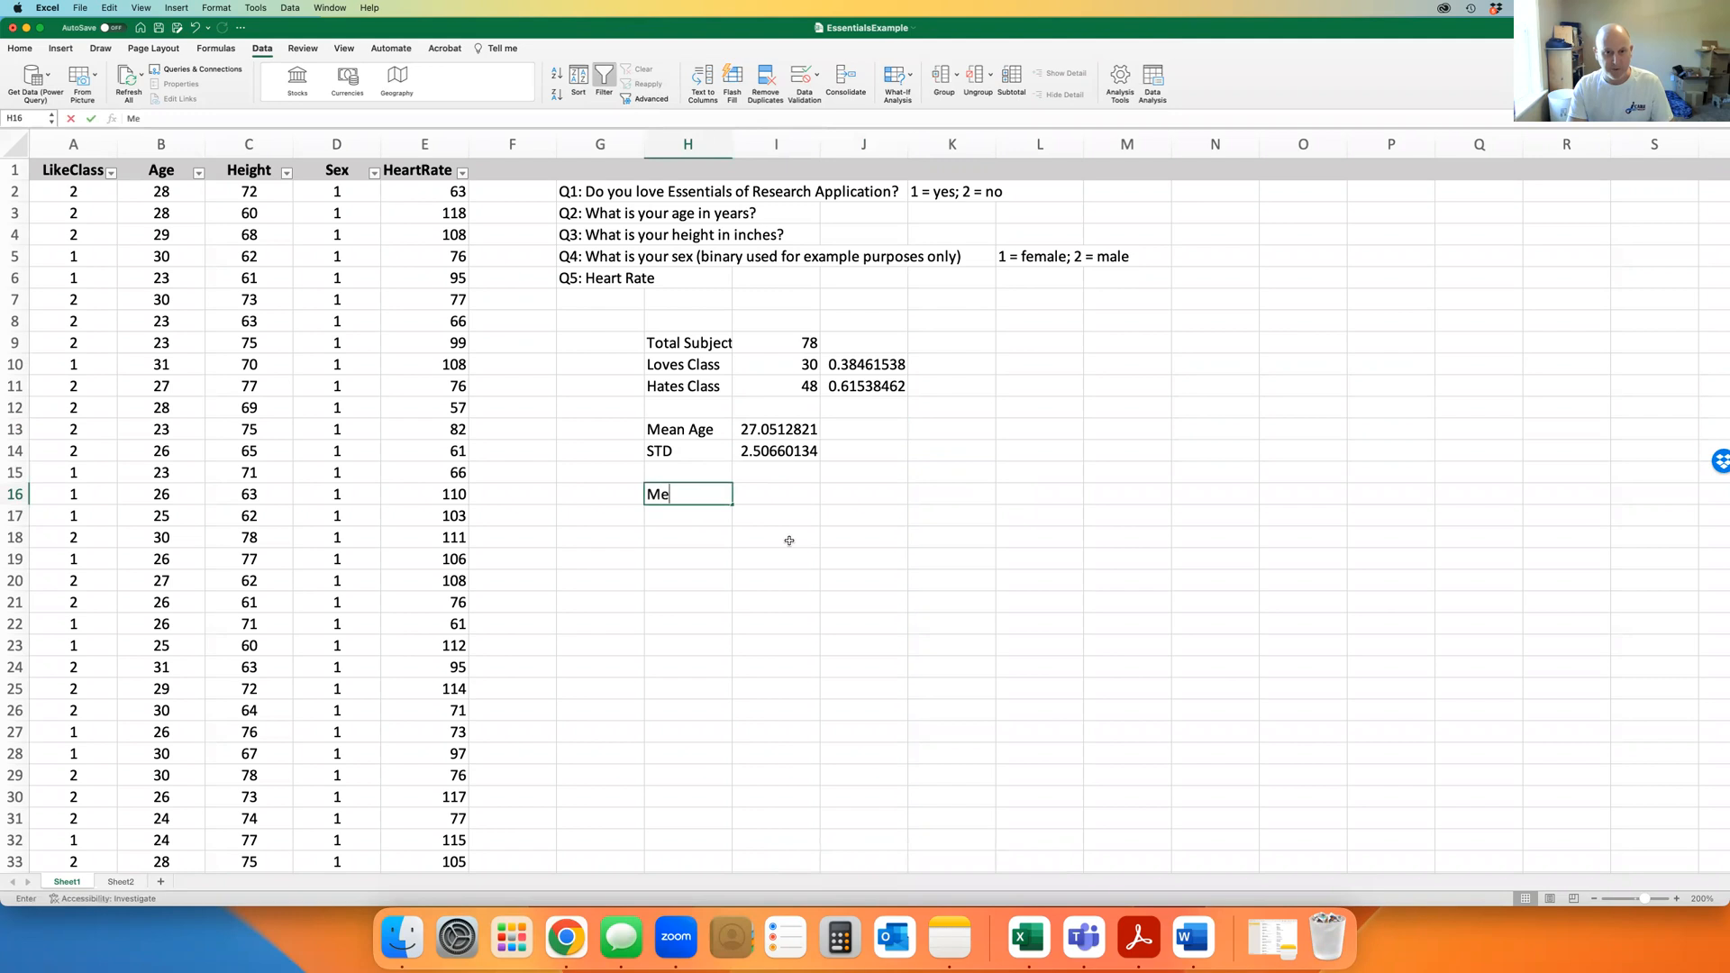
pyautogui.write('an Height')
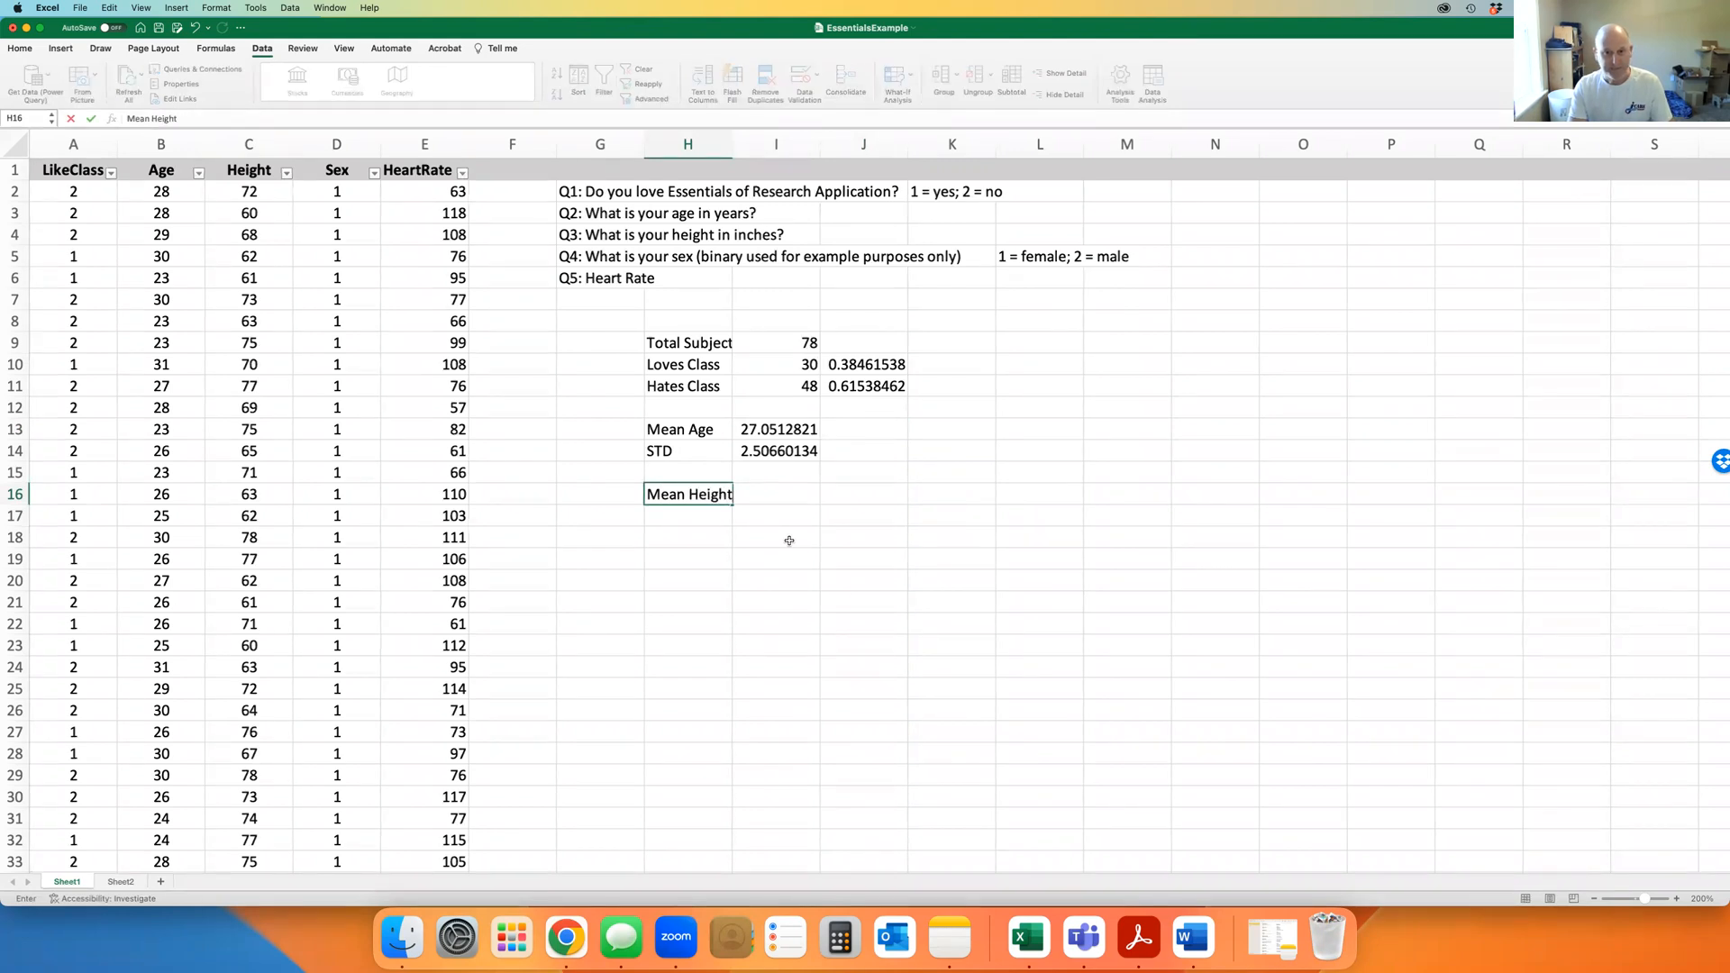
pyautogui.press('Tab')
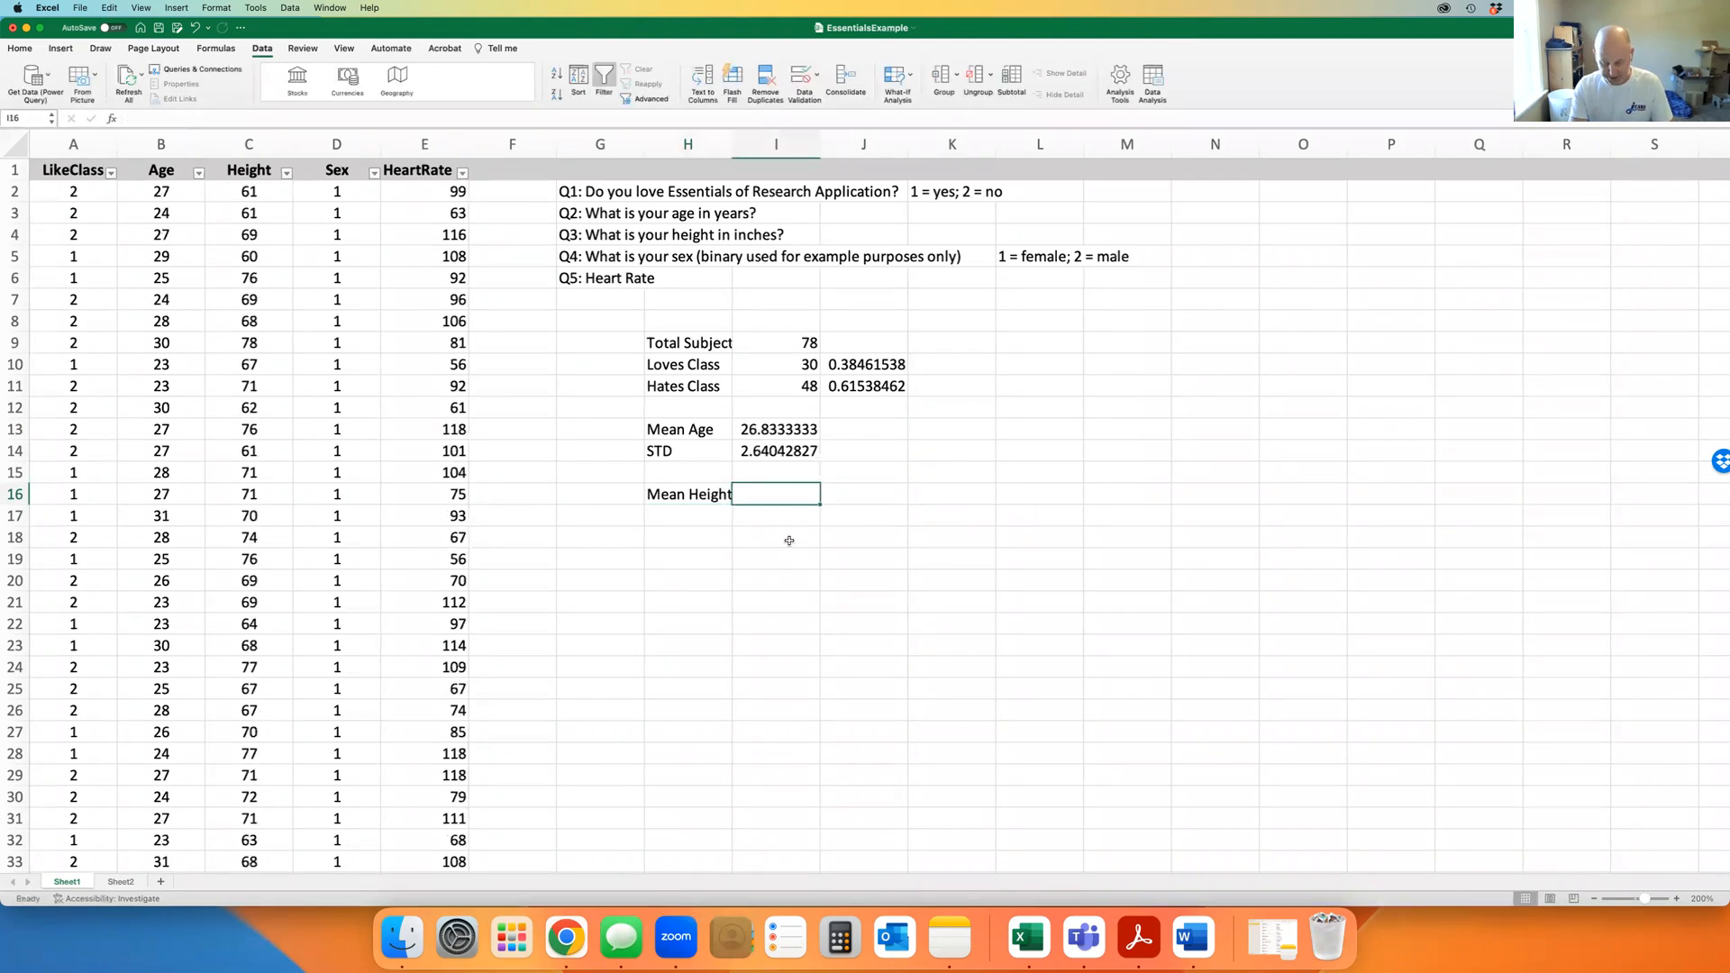
pyautogui.write('=ave')
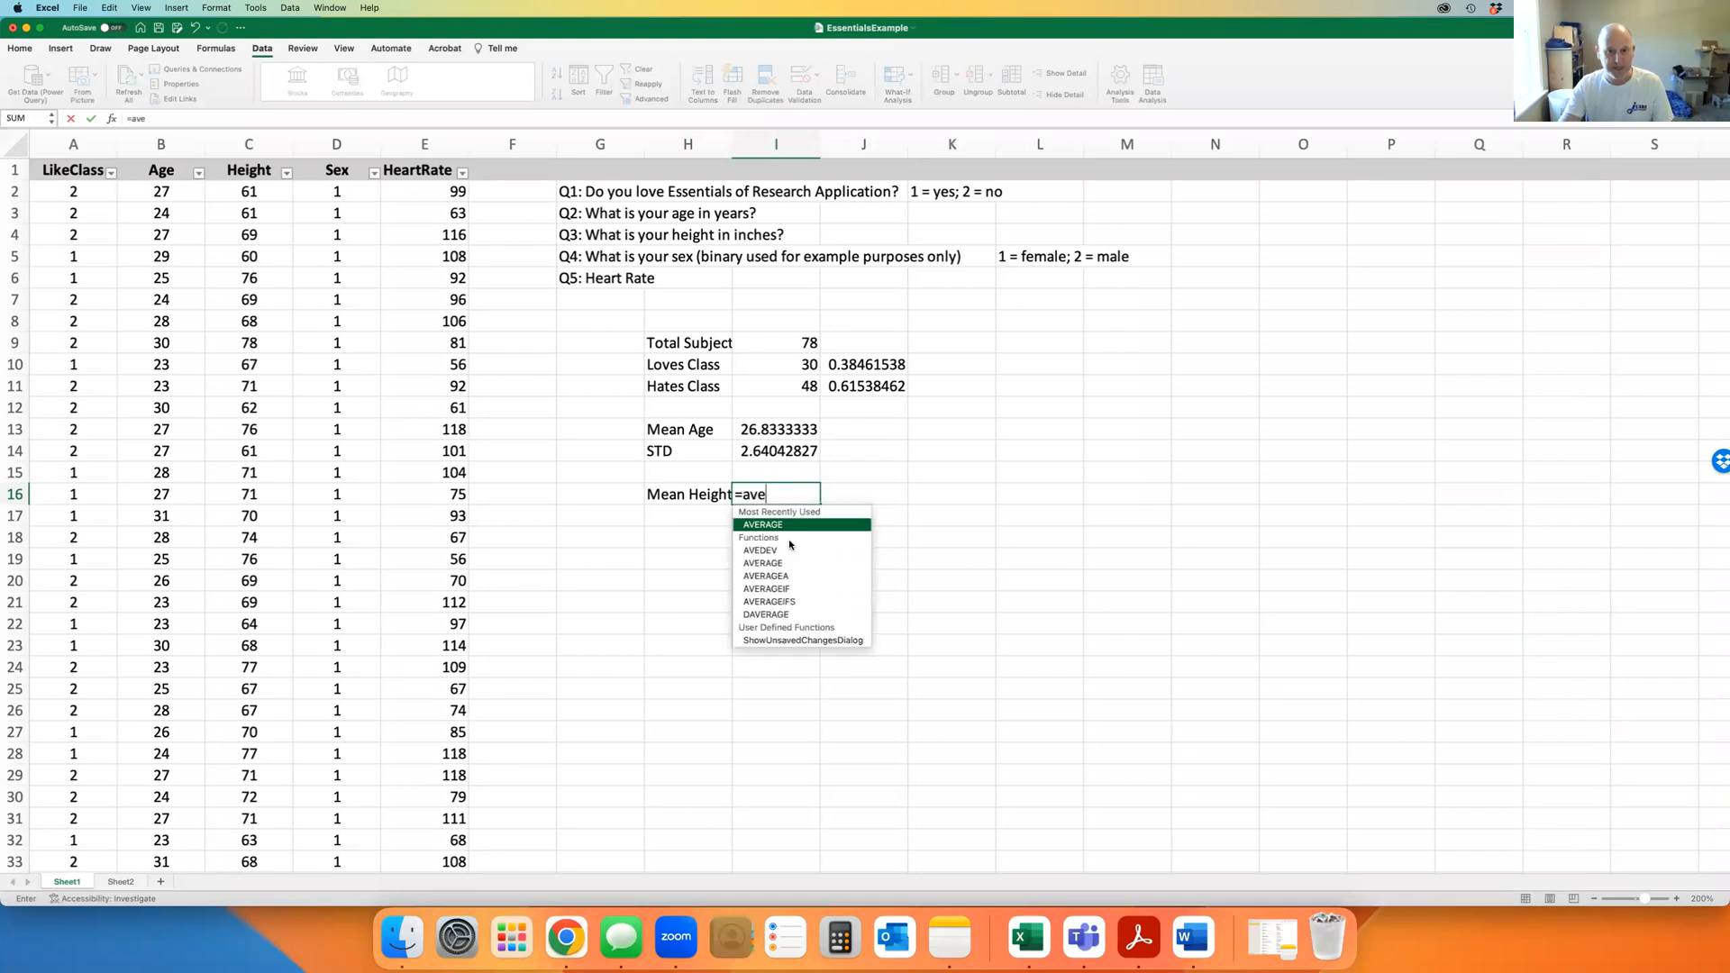
pyautogui.doubleClick(768, 526)
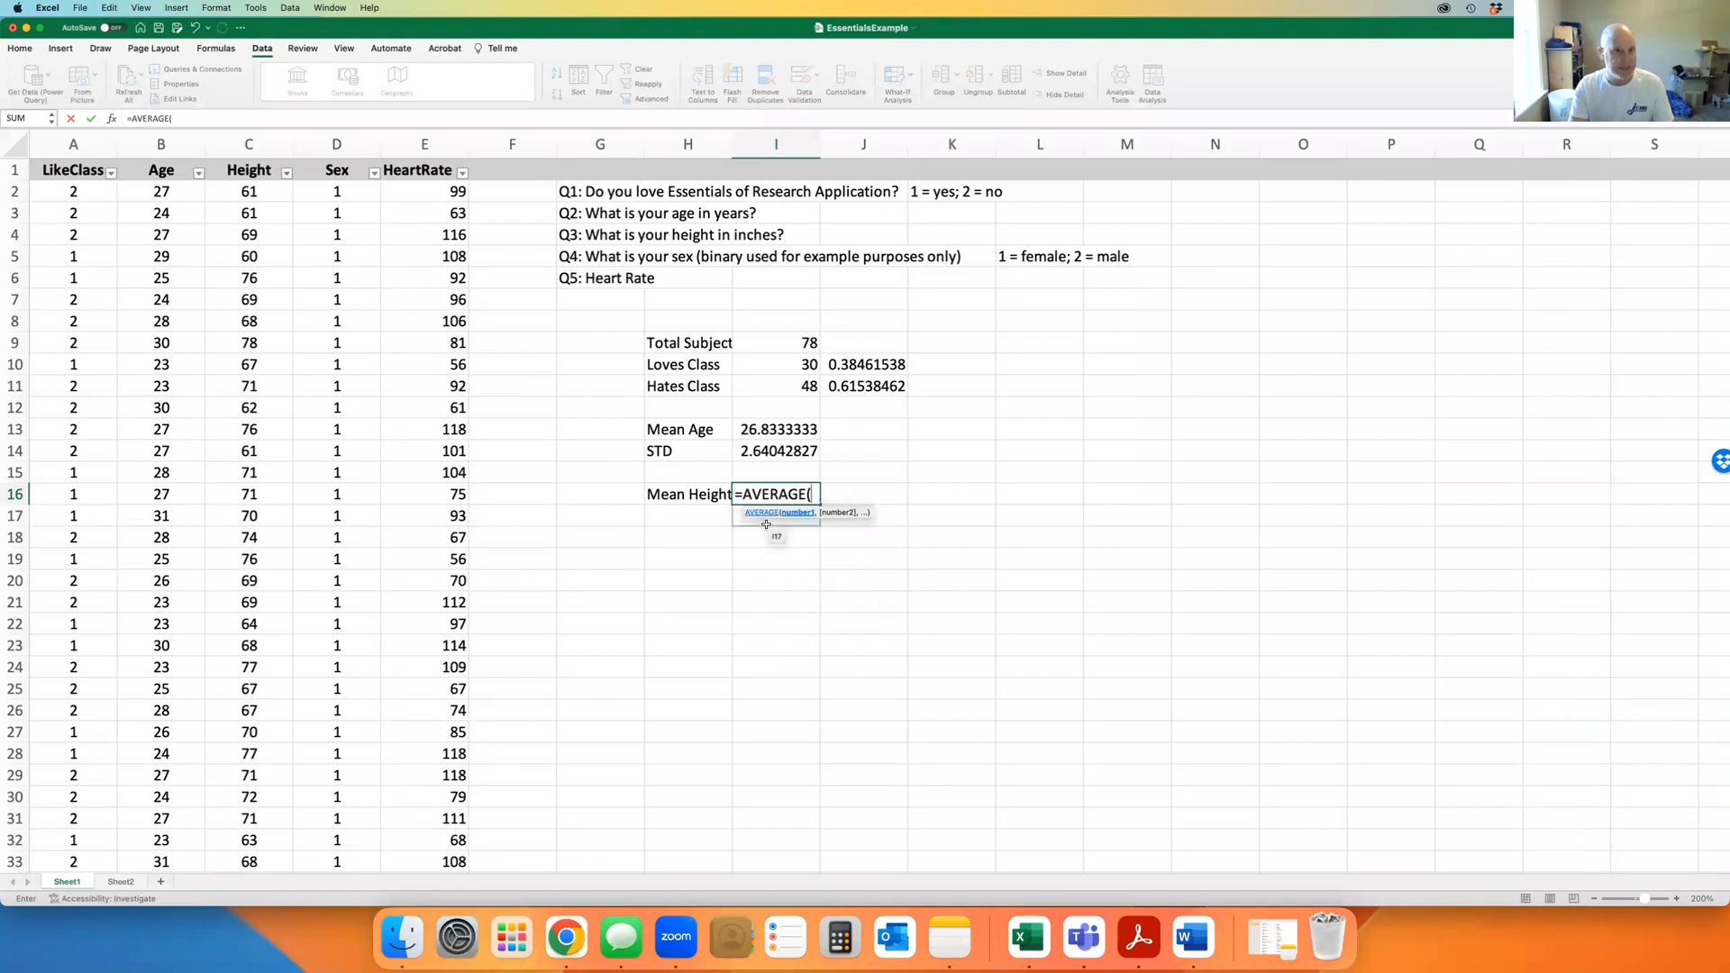
pyautogui.write('c')
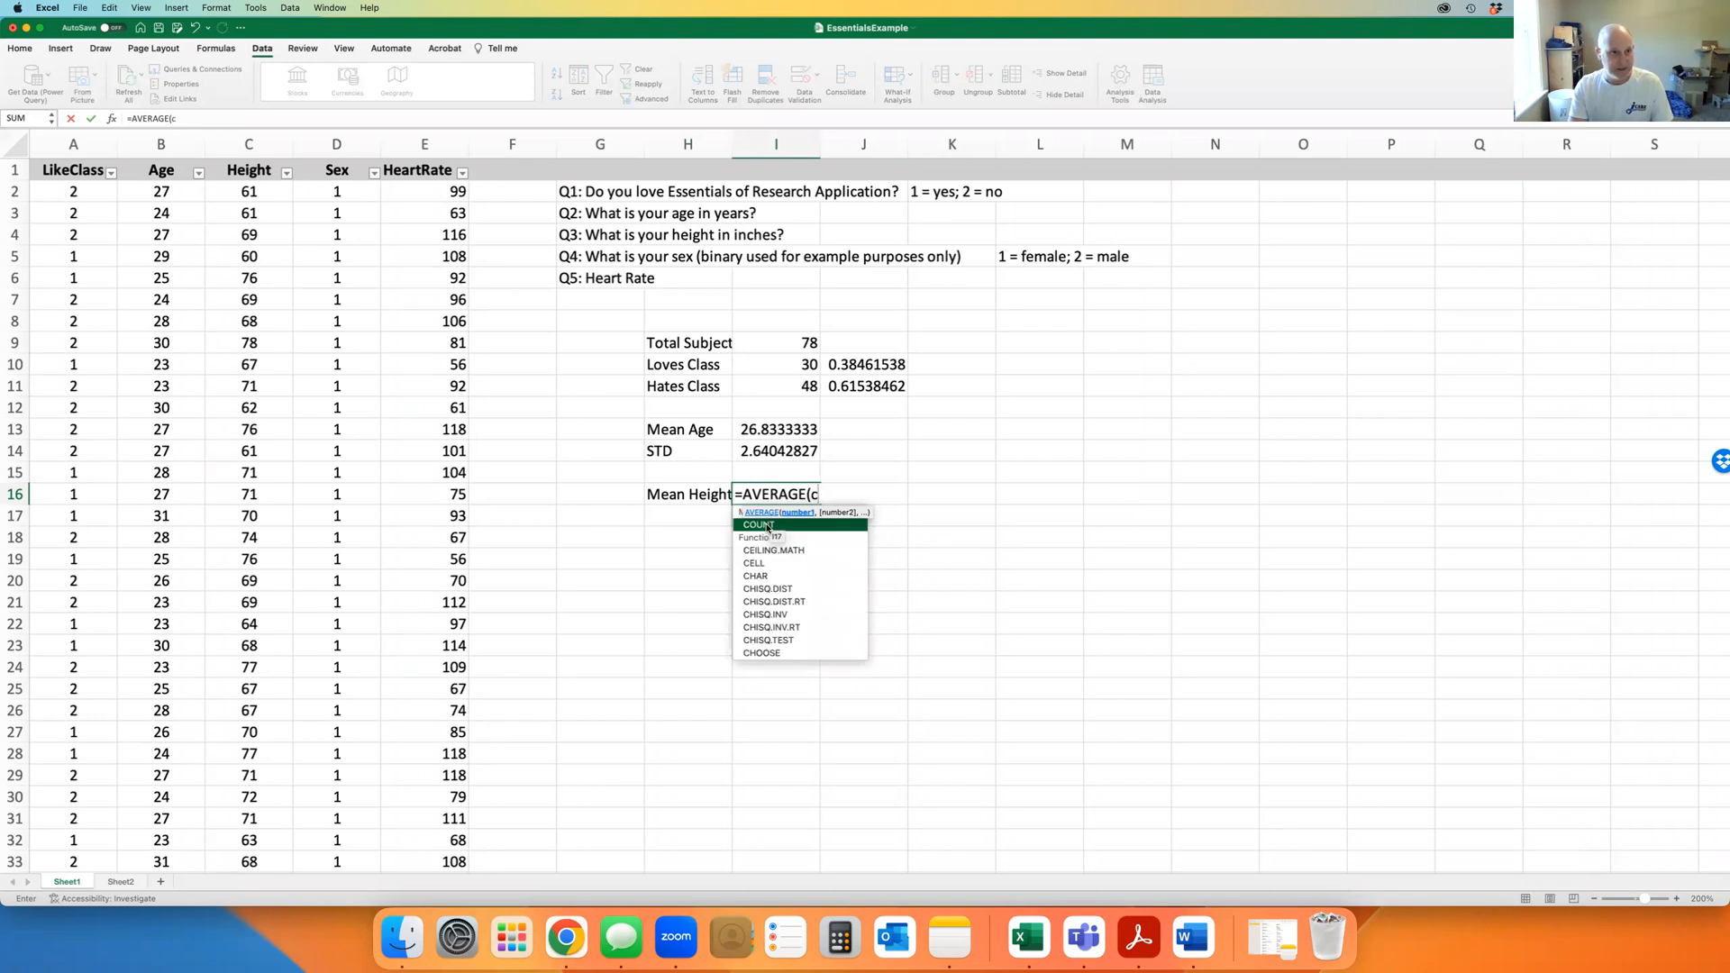
pyautogui.write('2:c79')
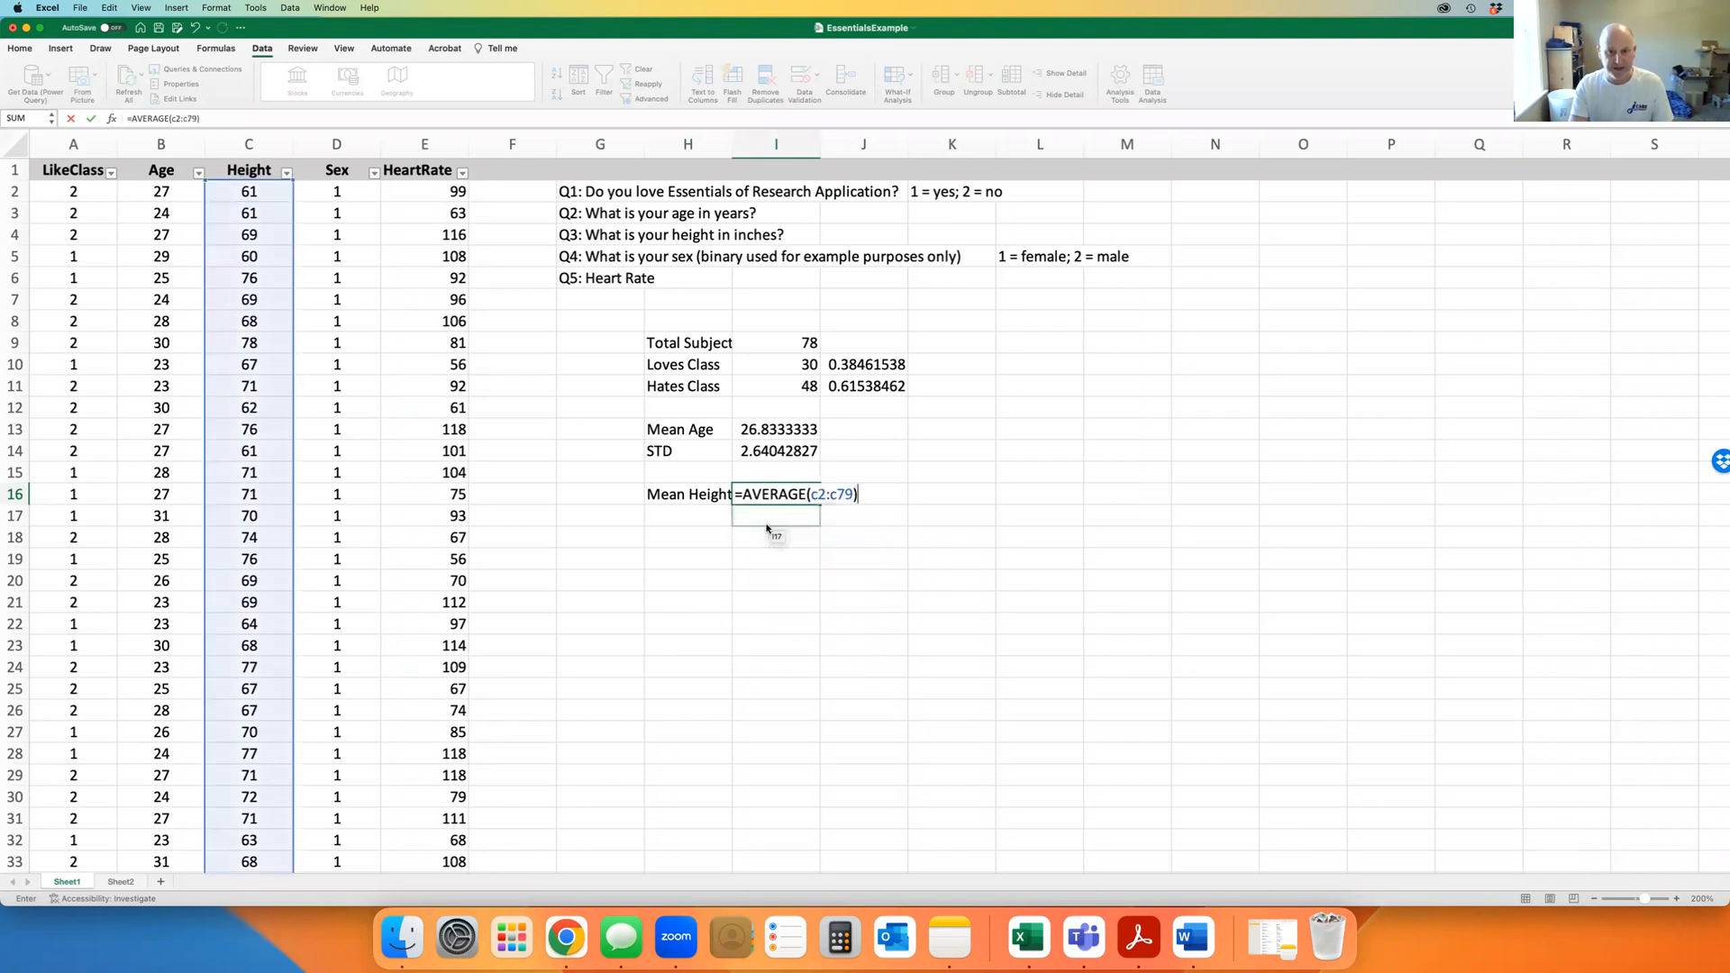
pyautogui.press('Return')
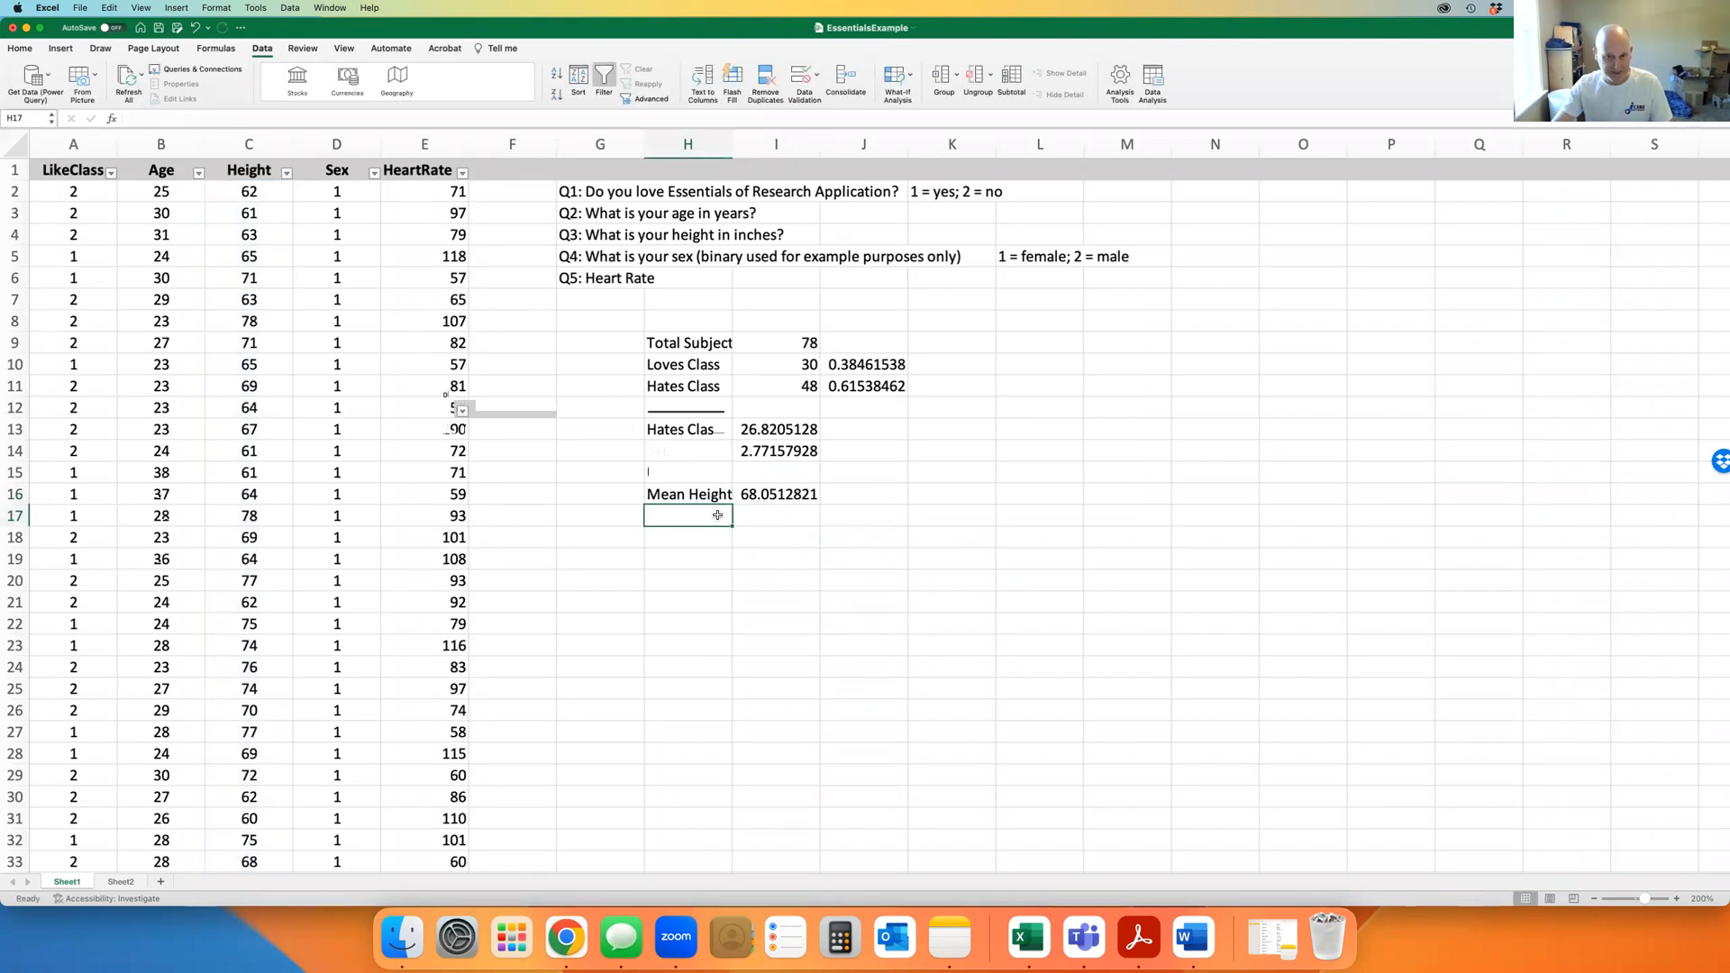
# Label H17 'STD' and enter =STDEV(C2:C79) in I17, giving 5.47430653
pyautogui.write('STD')
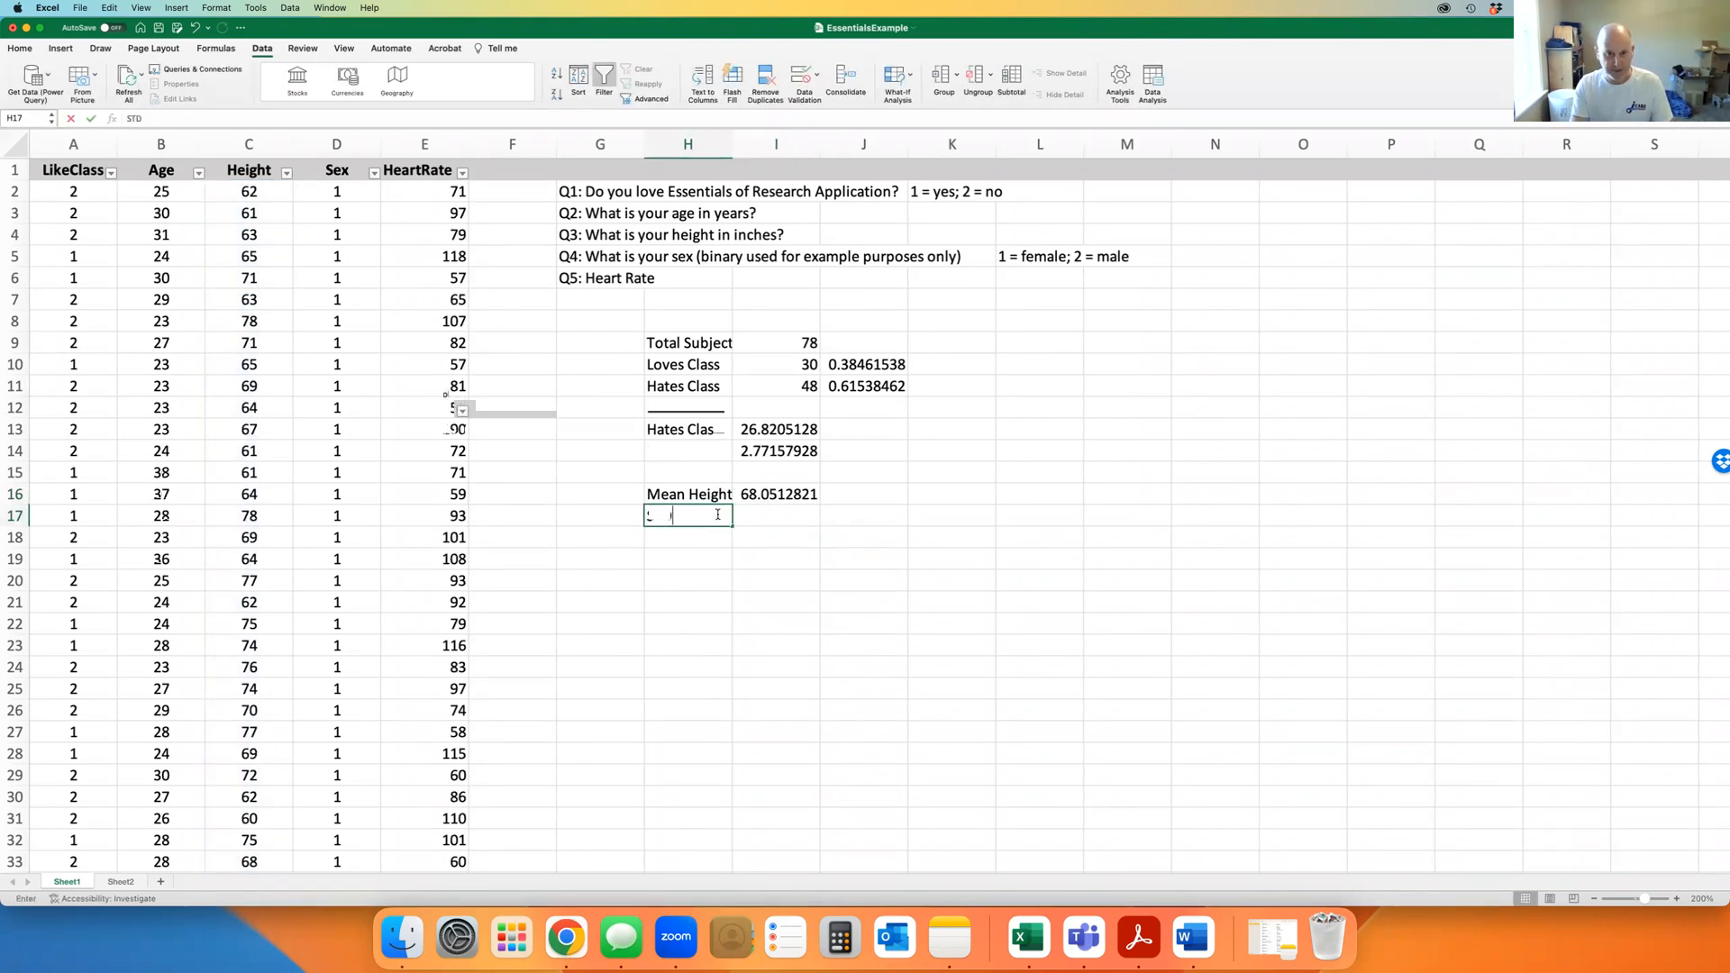
pyautogui.press('Tab')
pyautogui.write('=')
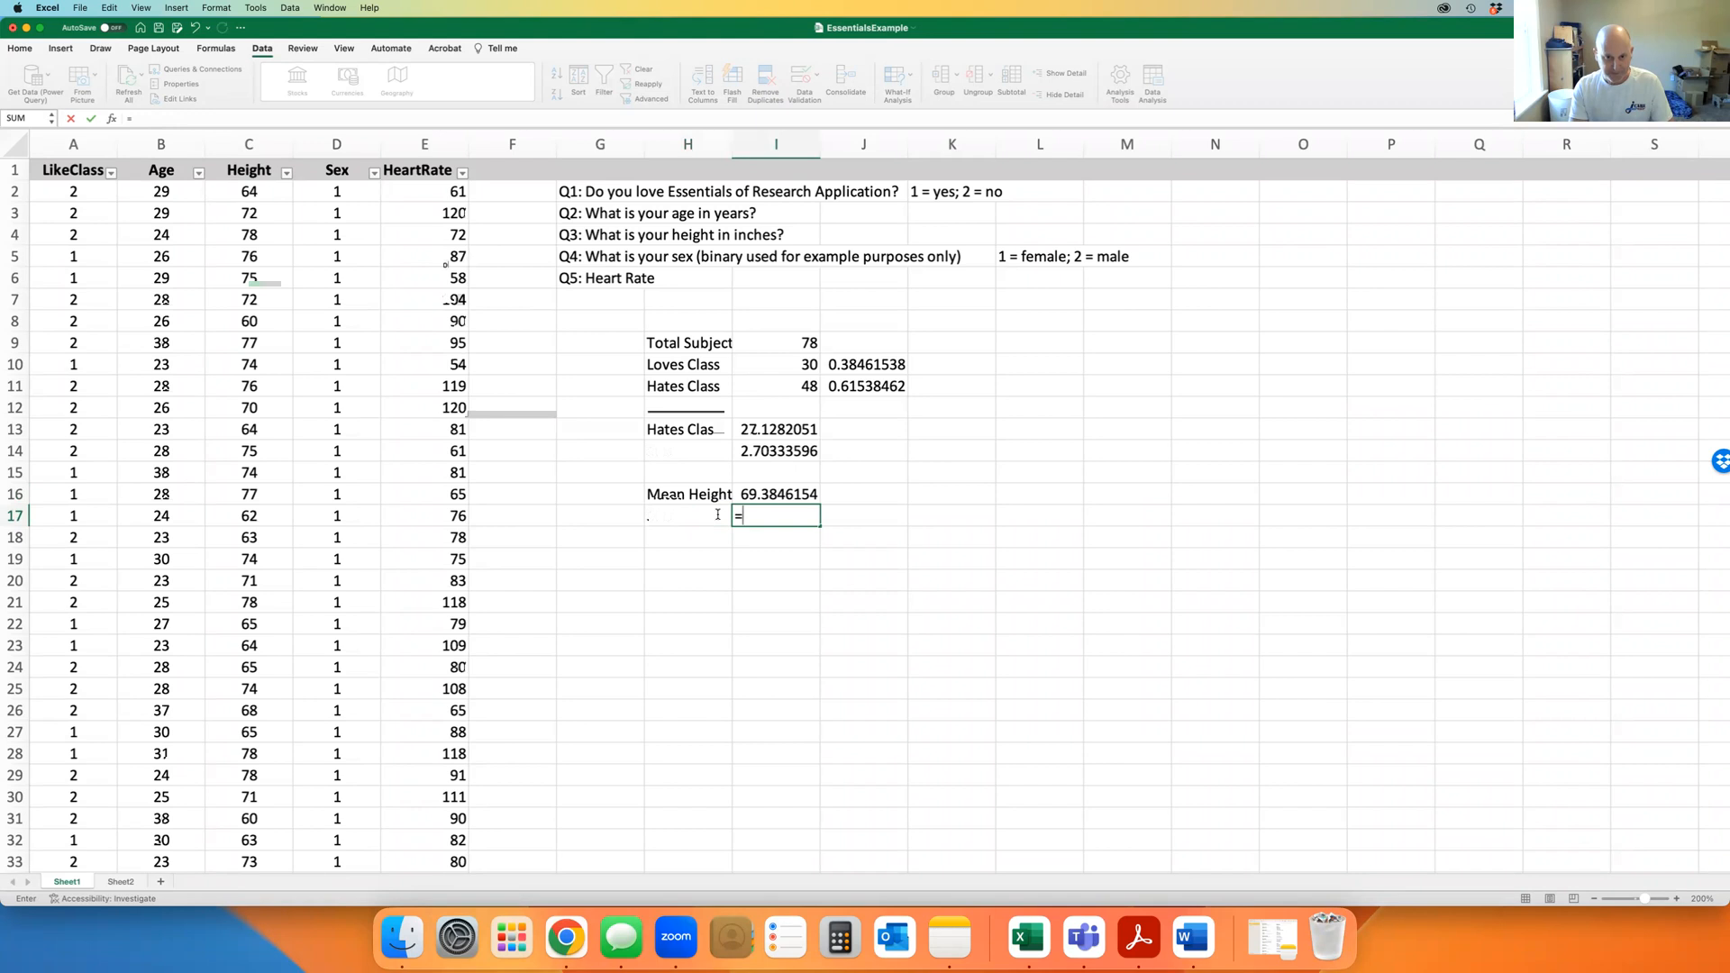
pyautogui.write('st')
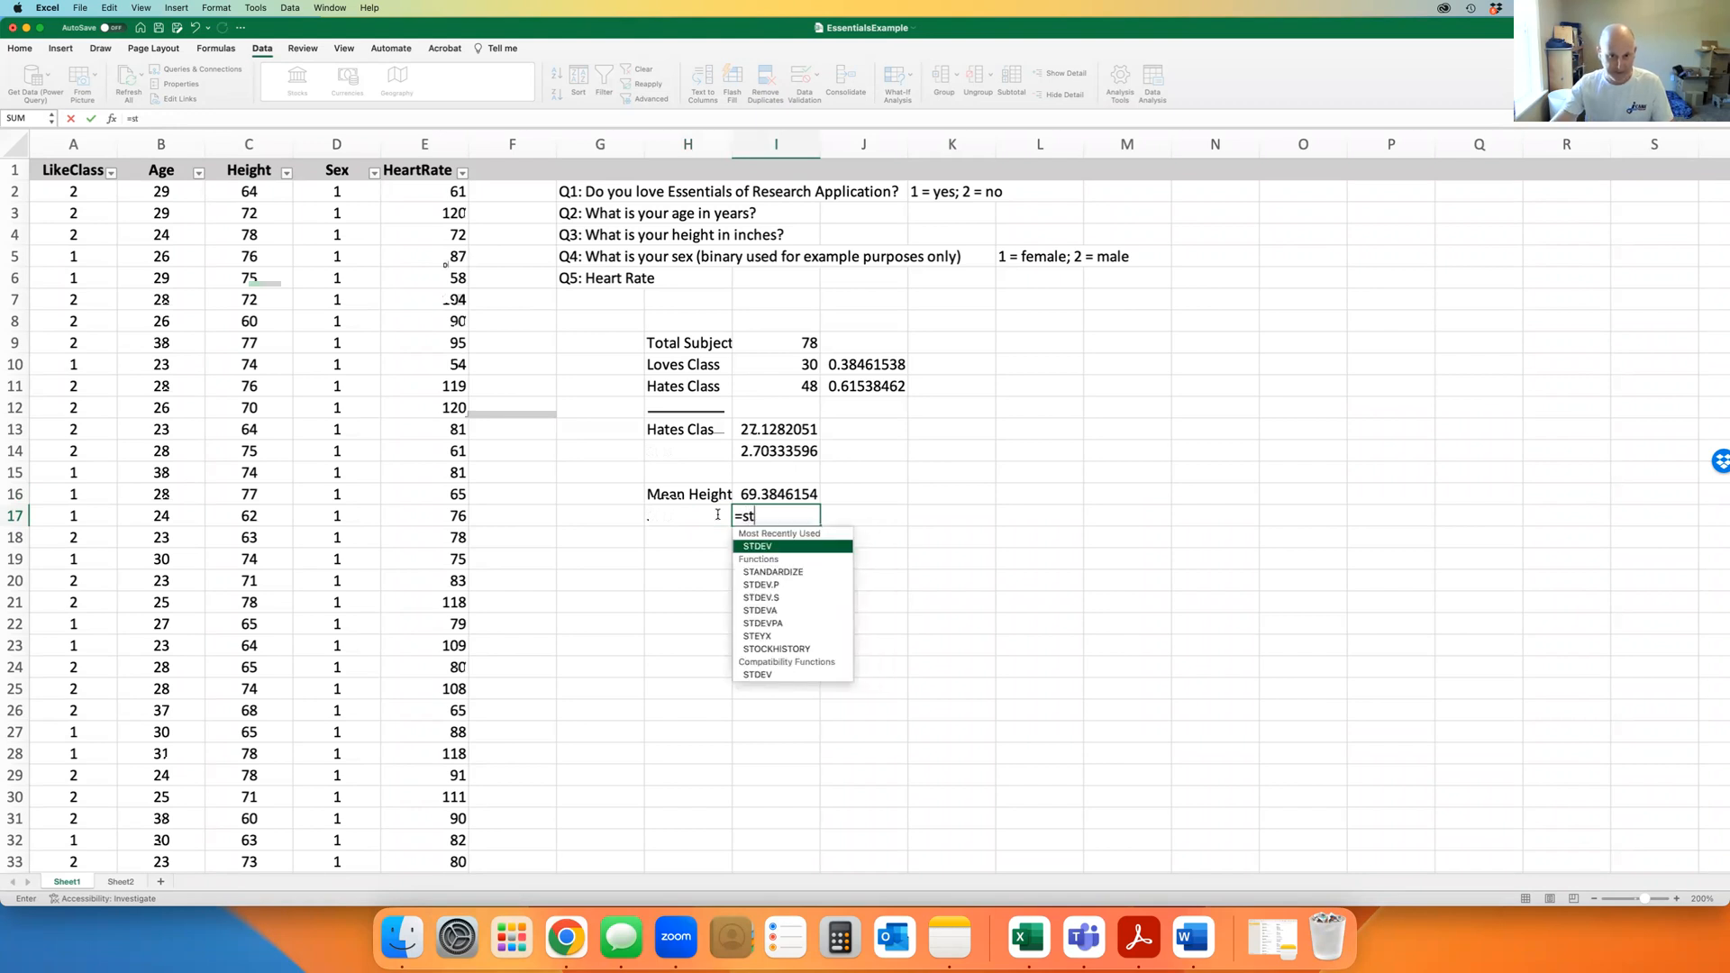
pyautogui.doubleClick(765, 547)
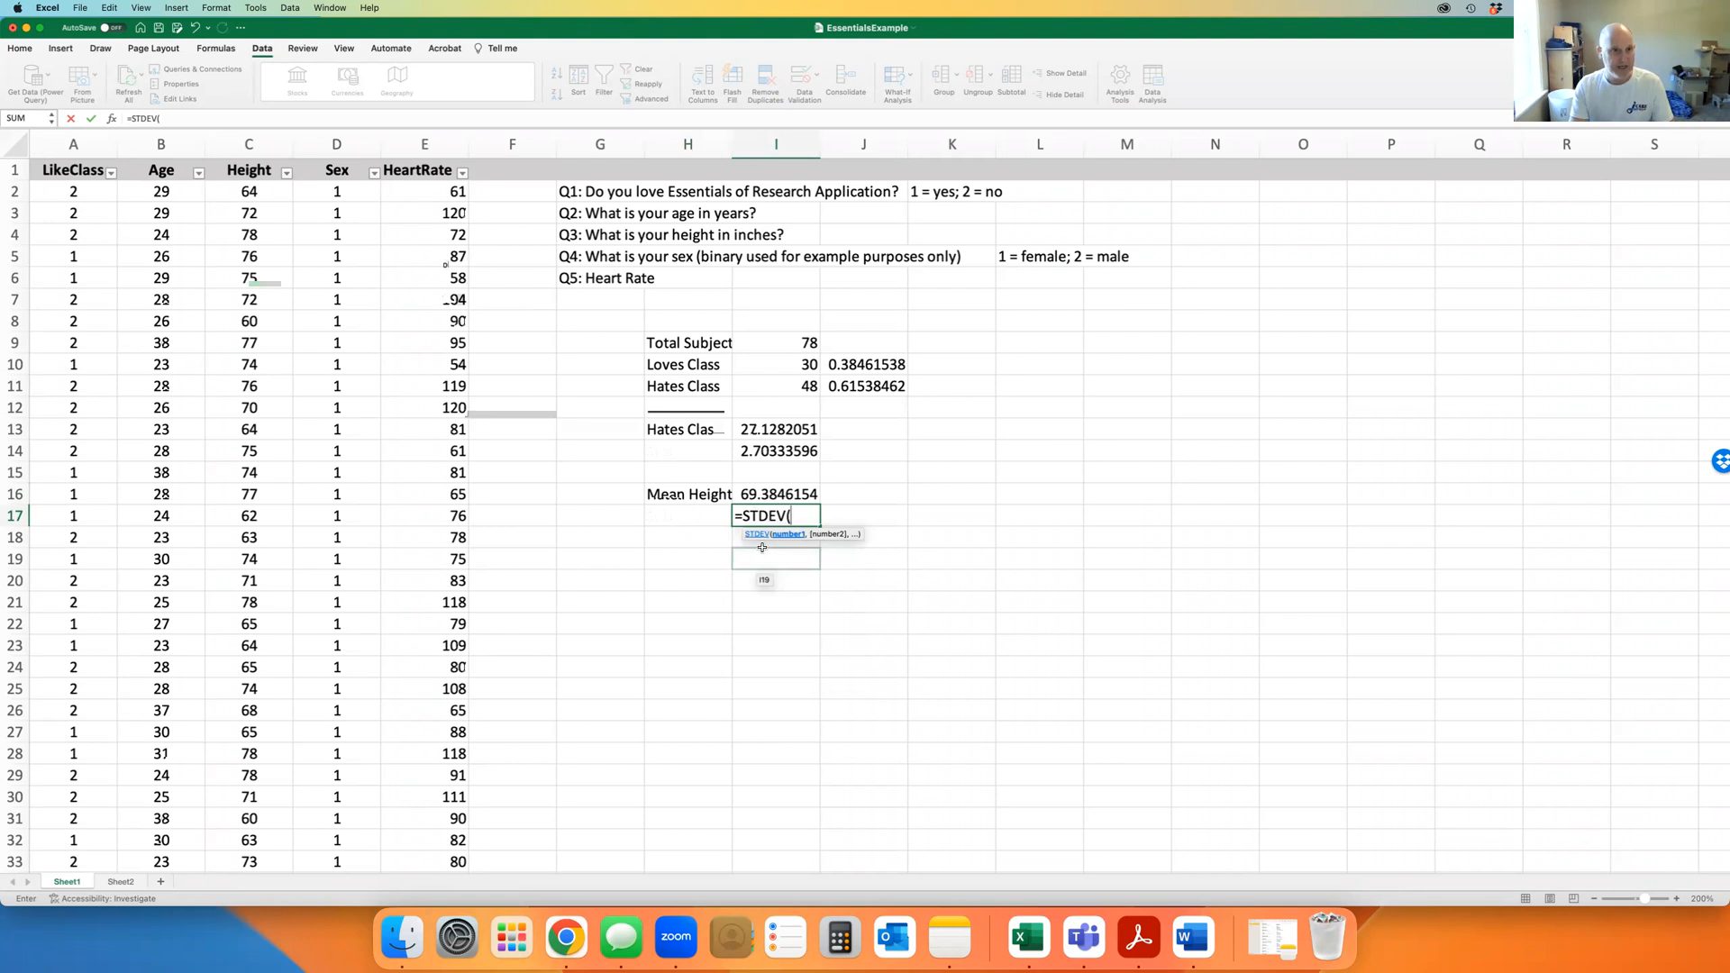
pyautogui.write('c2:c79)')
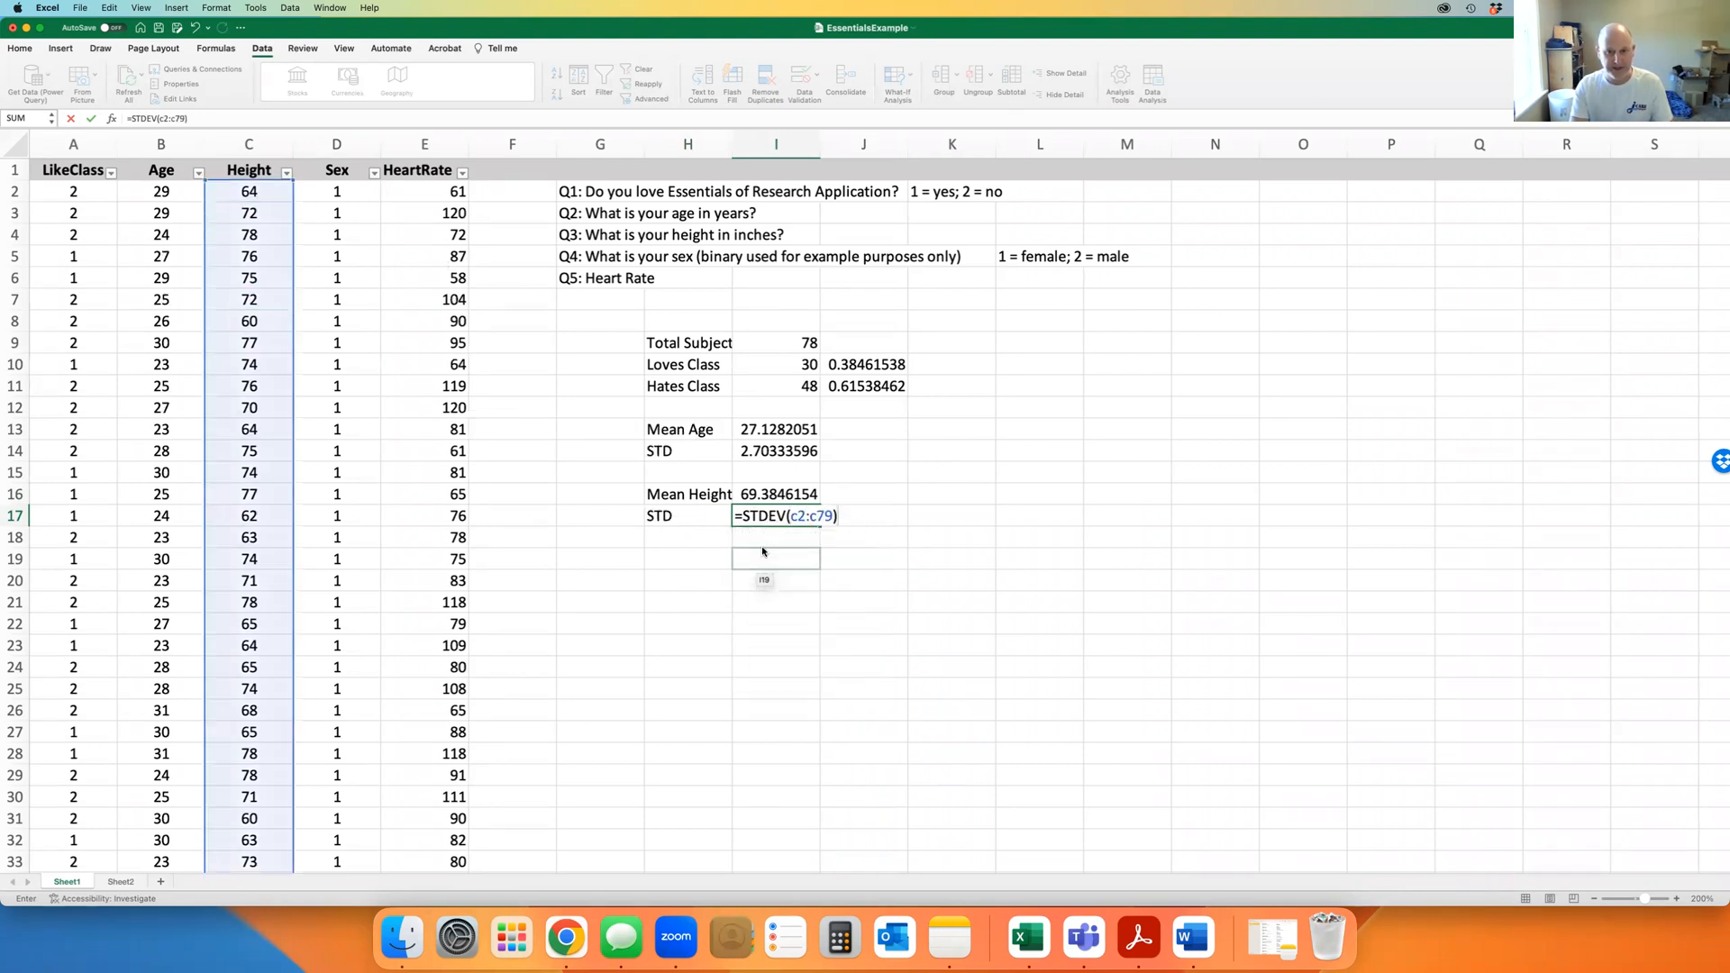
pyautogui.press('Return')
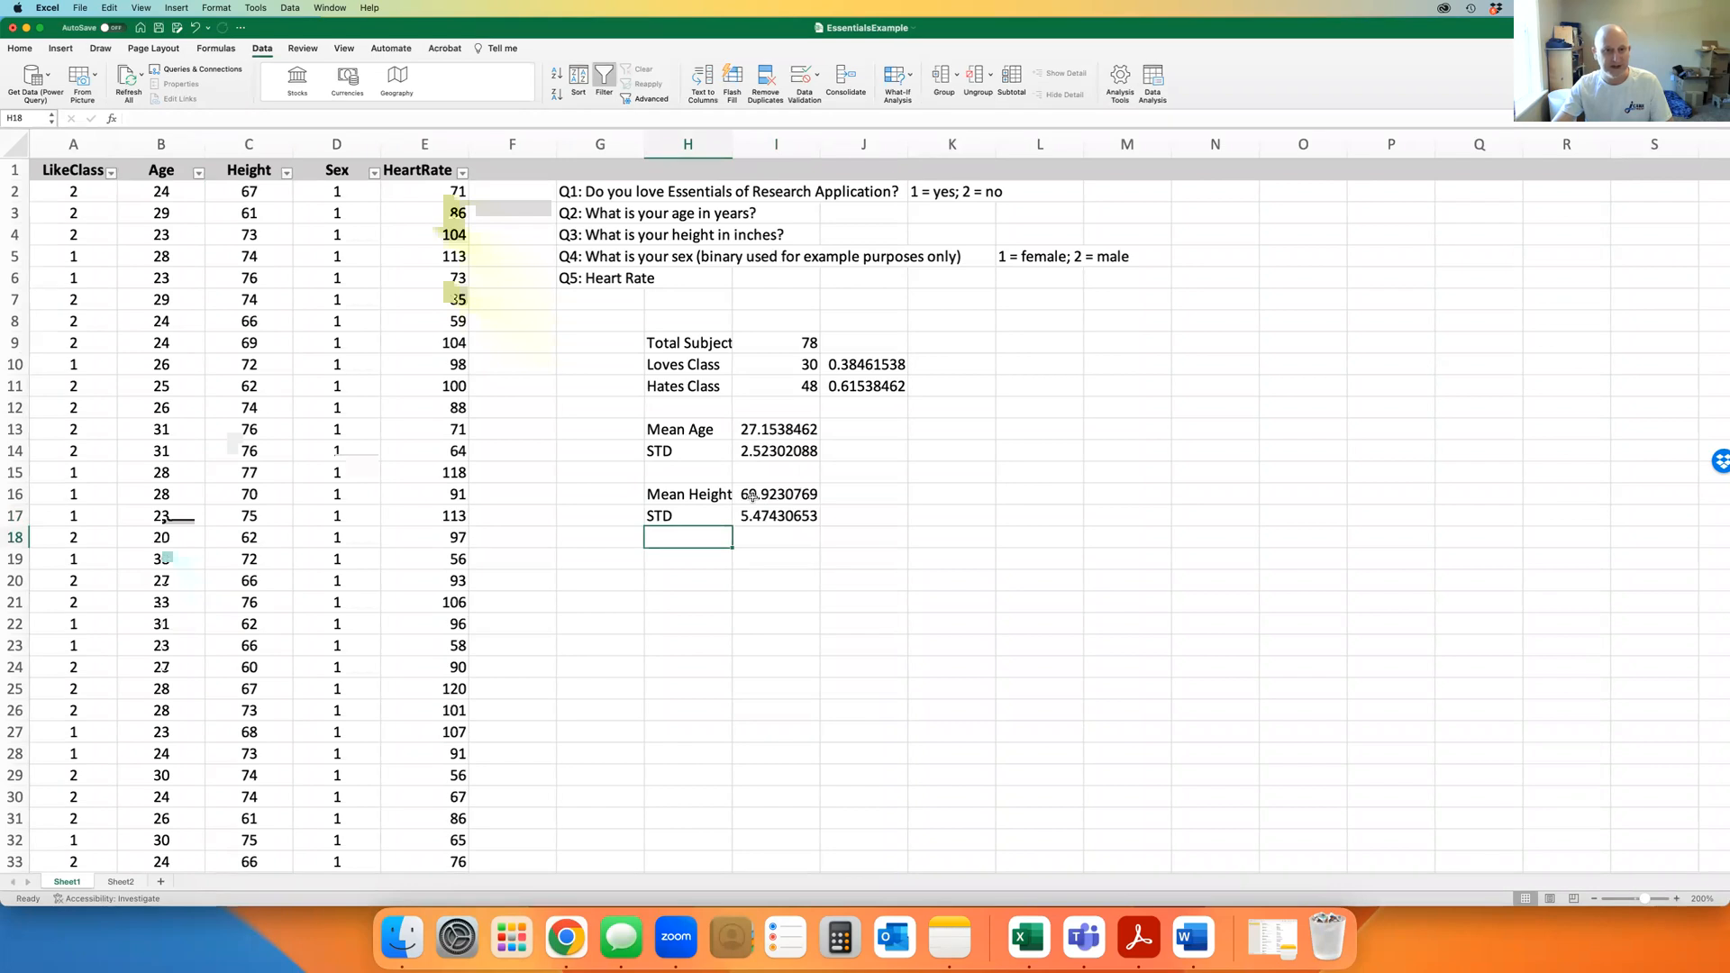
# Add a Mean HR label in H19 with =AVERAGE(E2:E79) beside it, and an STD label in H20
pyautogui.click(690, 559)
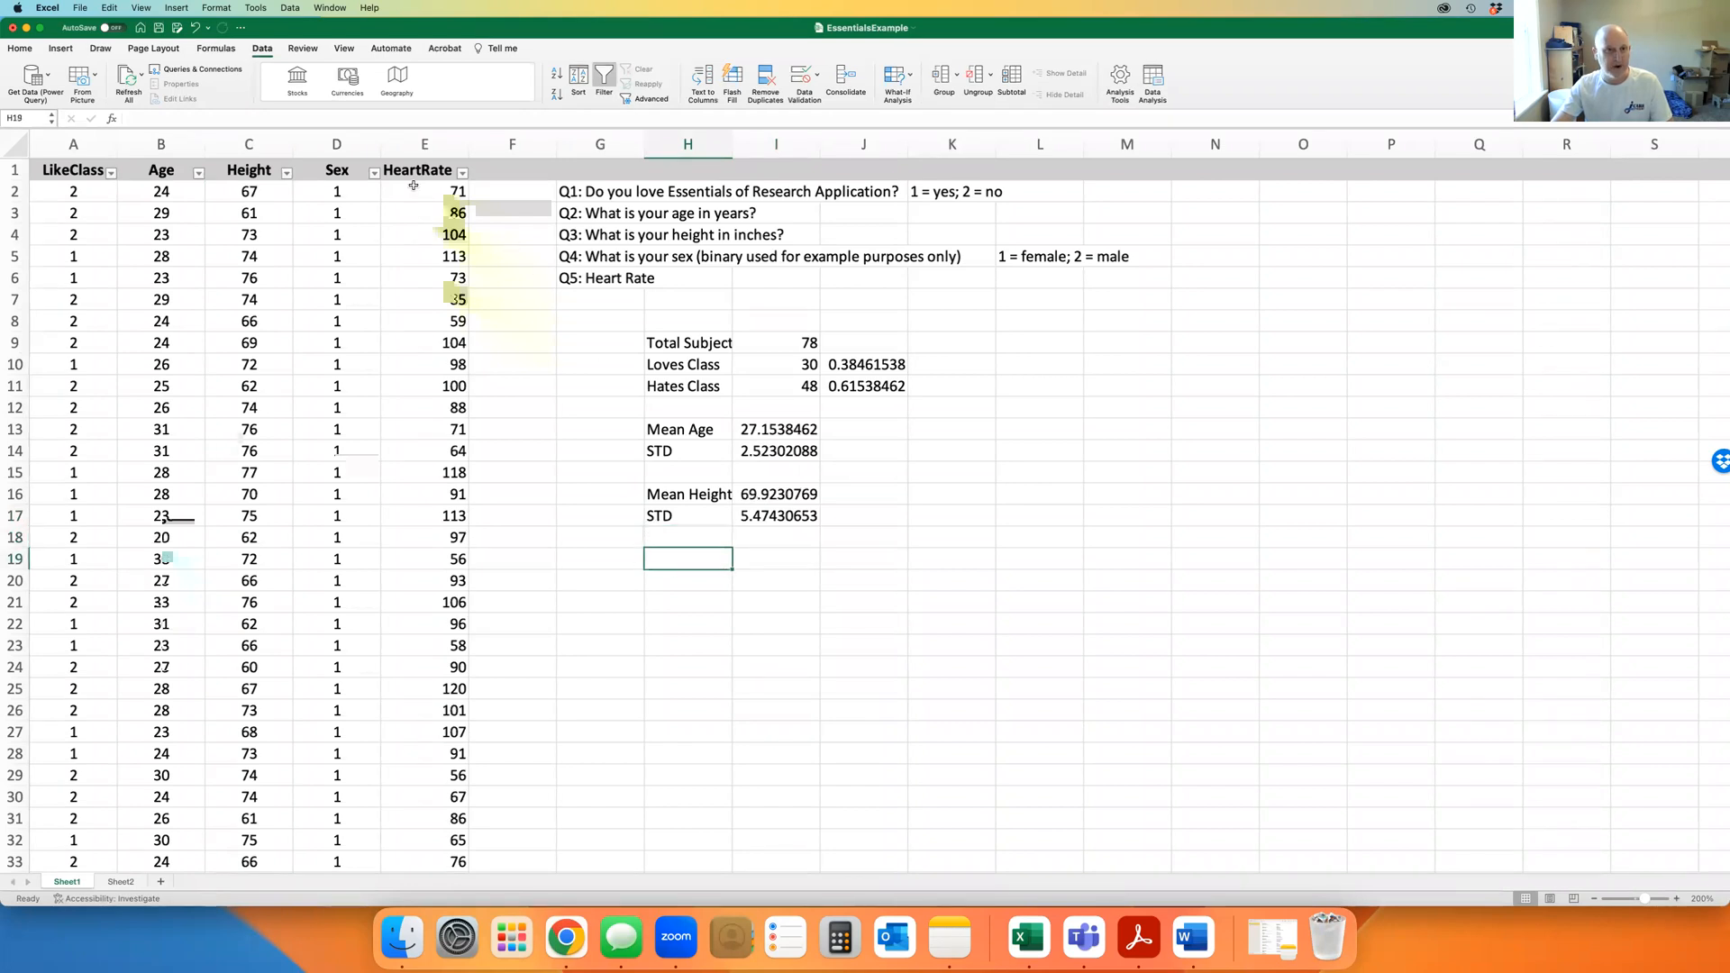
pyautogui.write('Mean ')
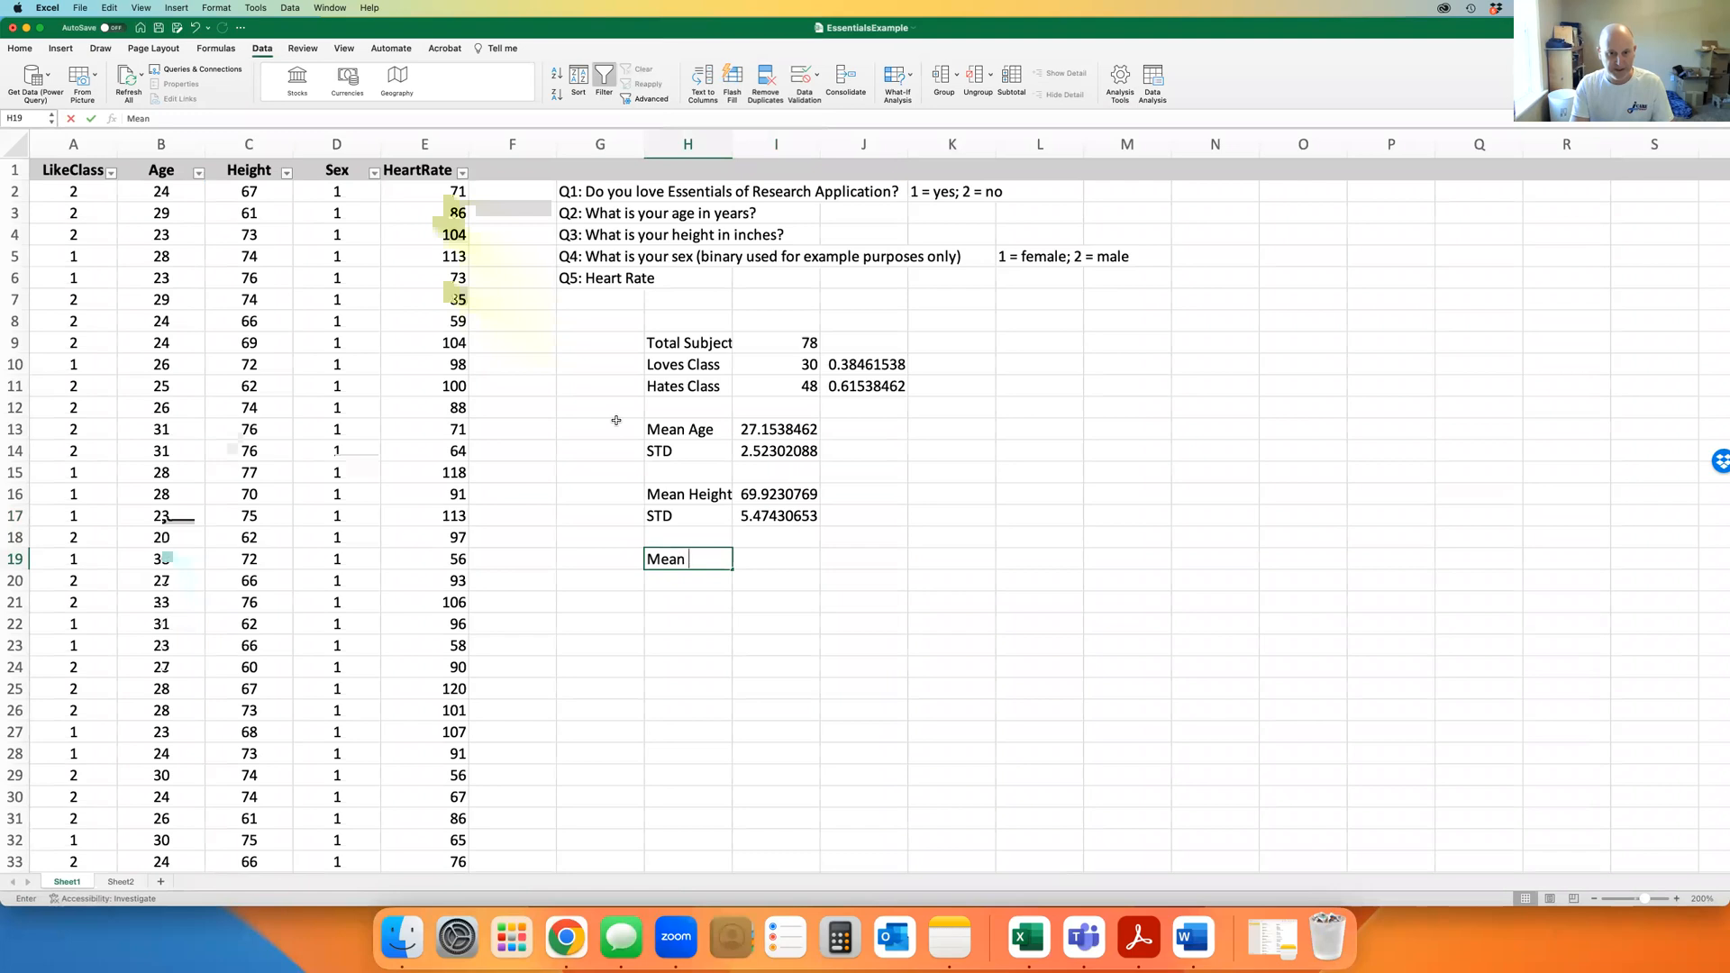
pyautogui.write('HR')
pyautogui.press('Tab')
pyautogui.write('=')
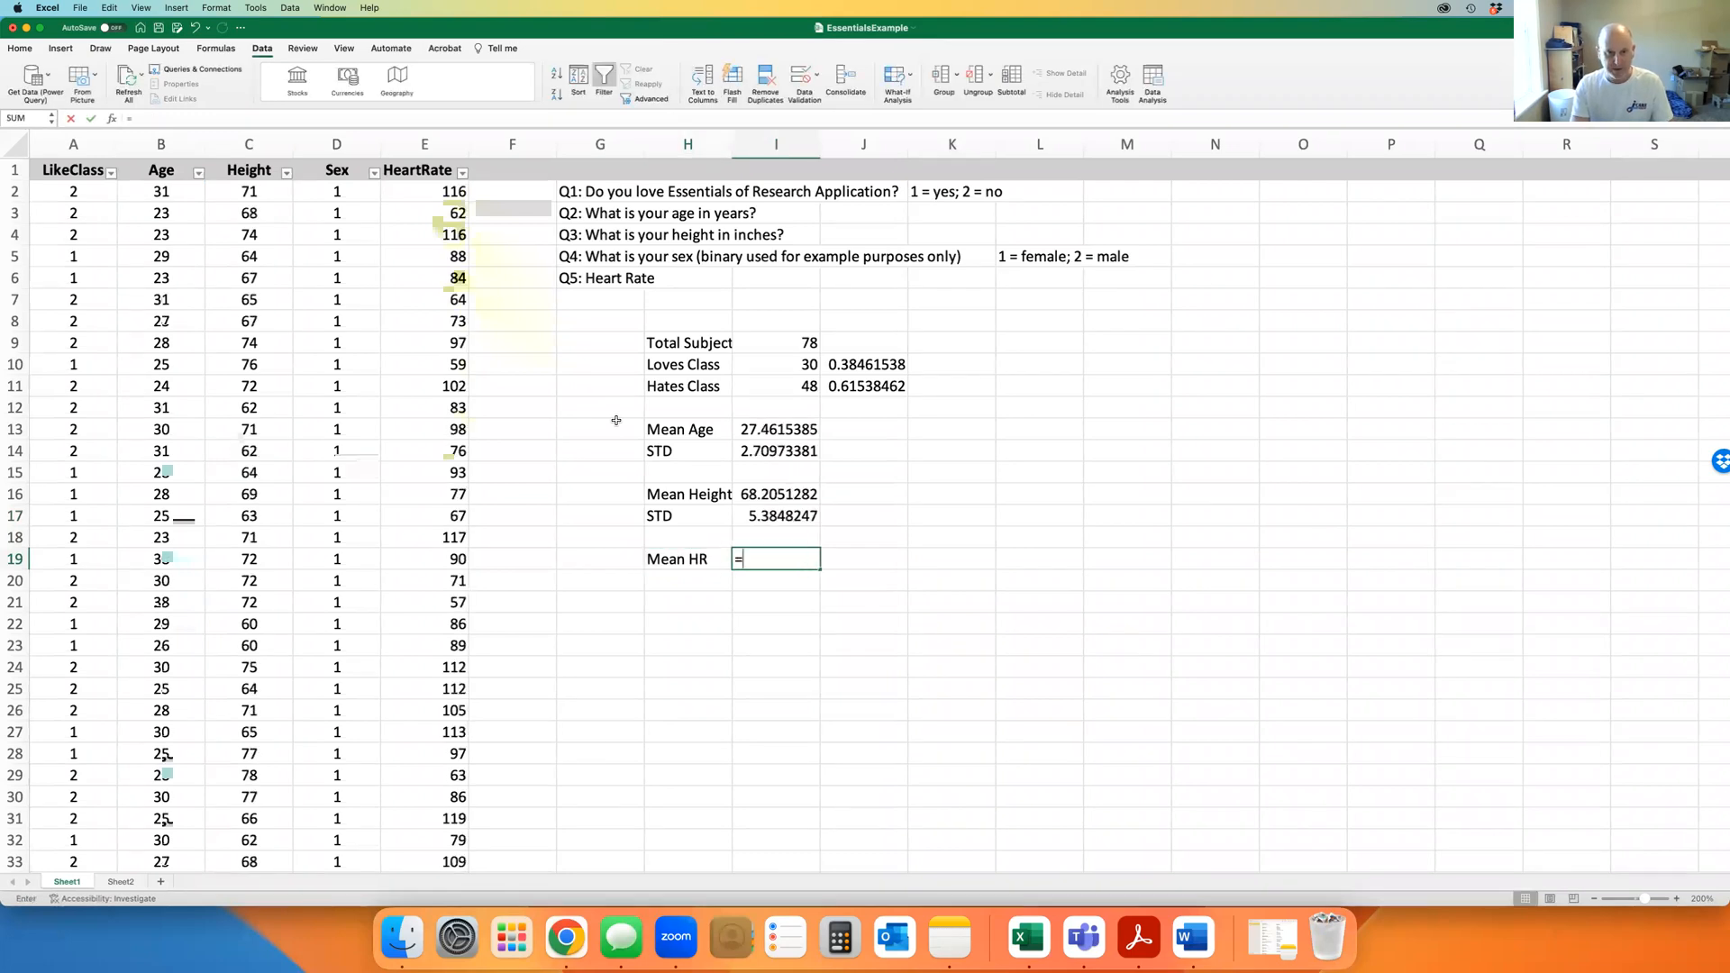
pyautogui.write('ave')
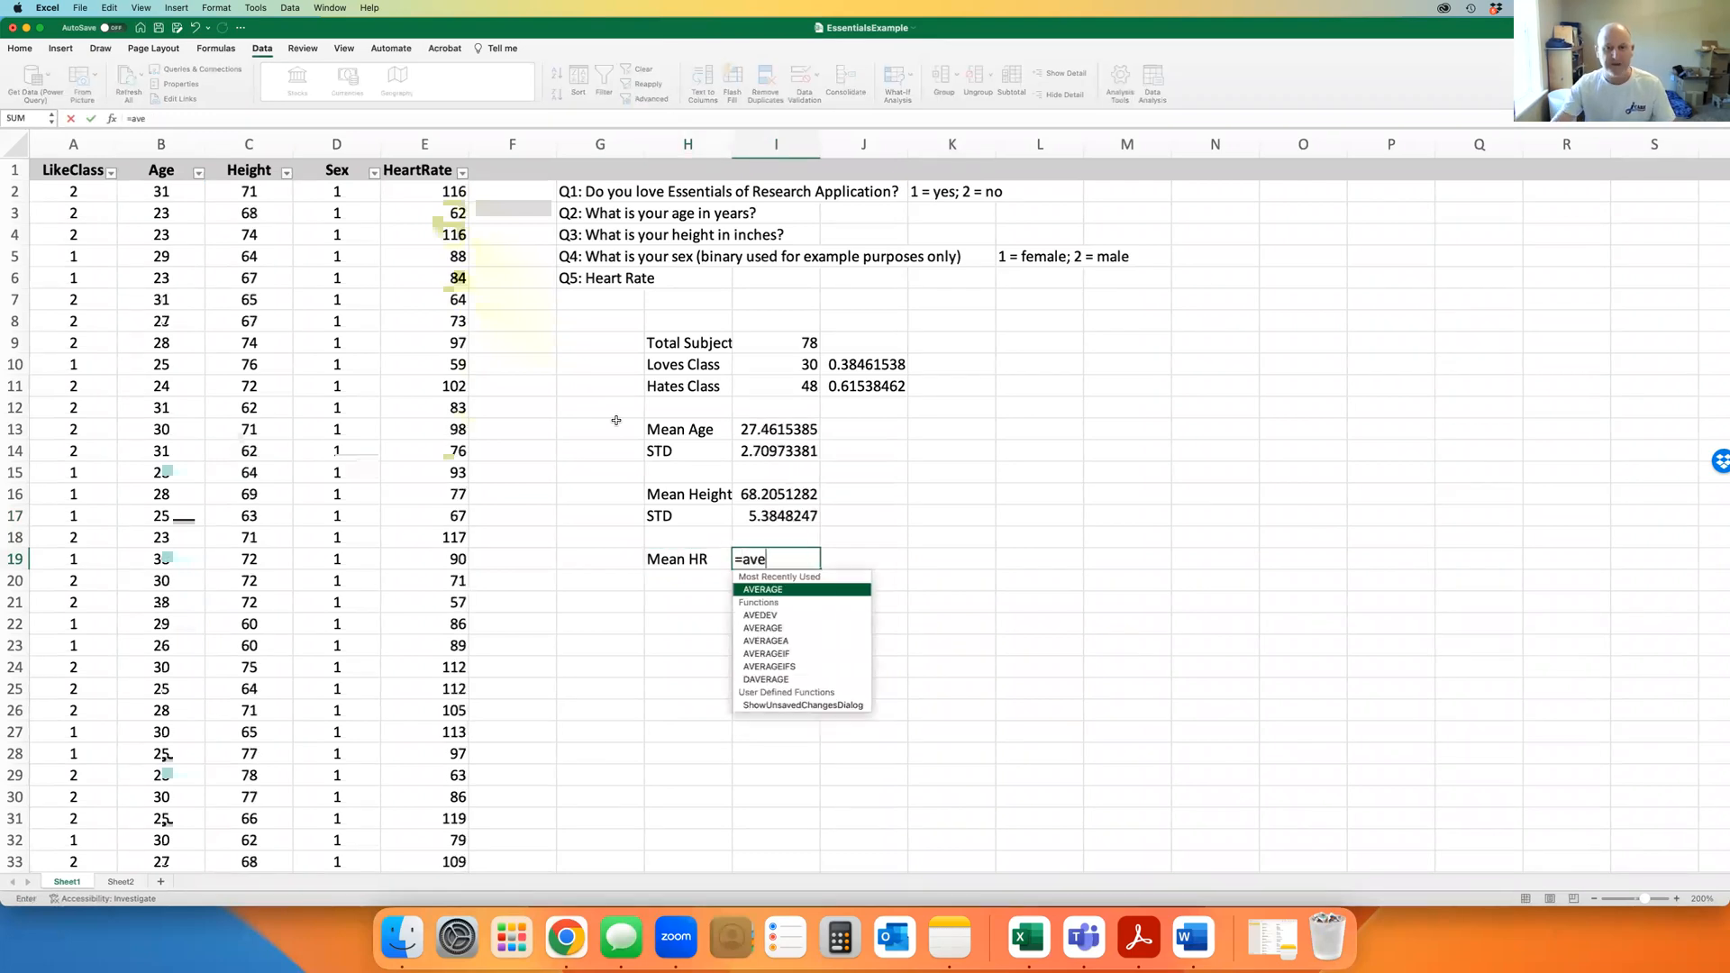
pyautogui.doubleClick(769, 590)
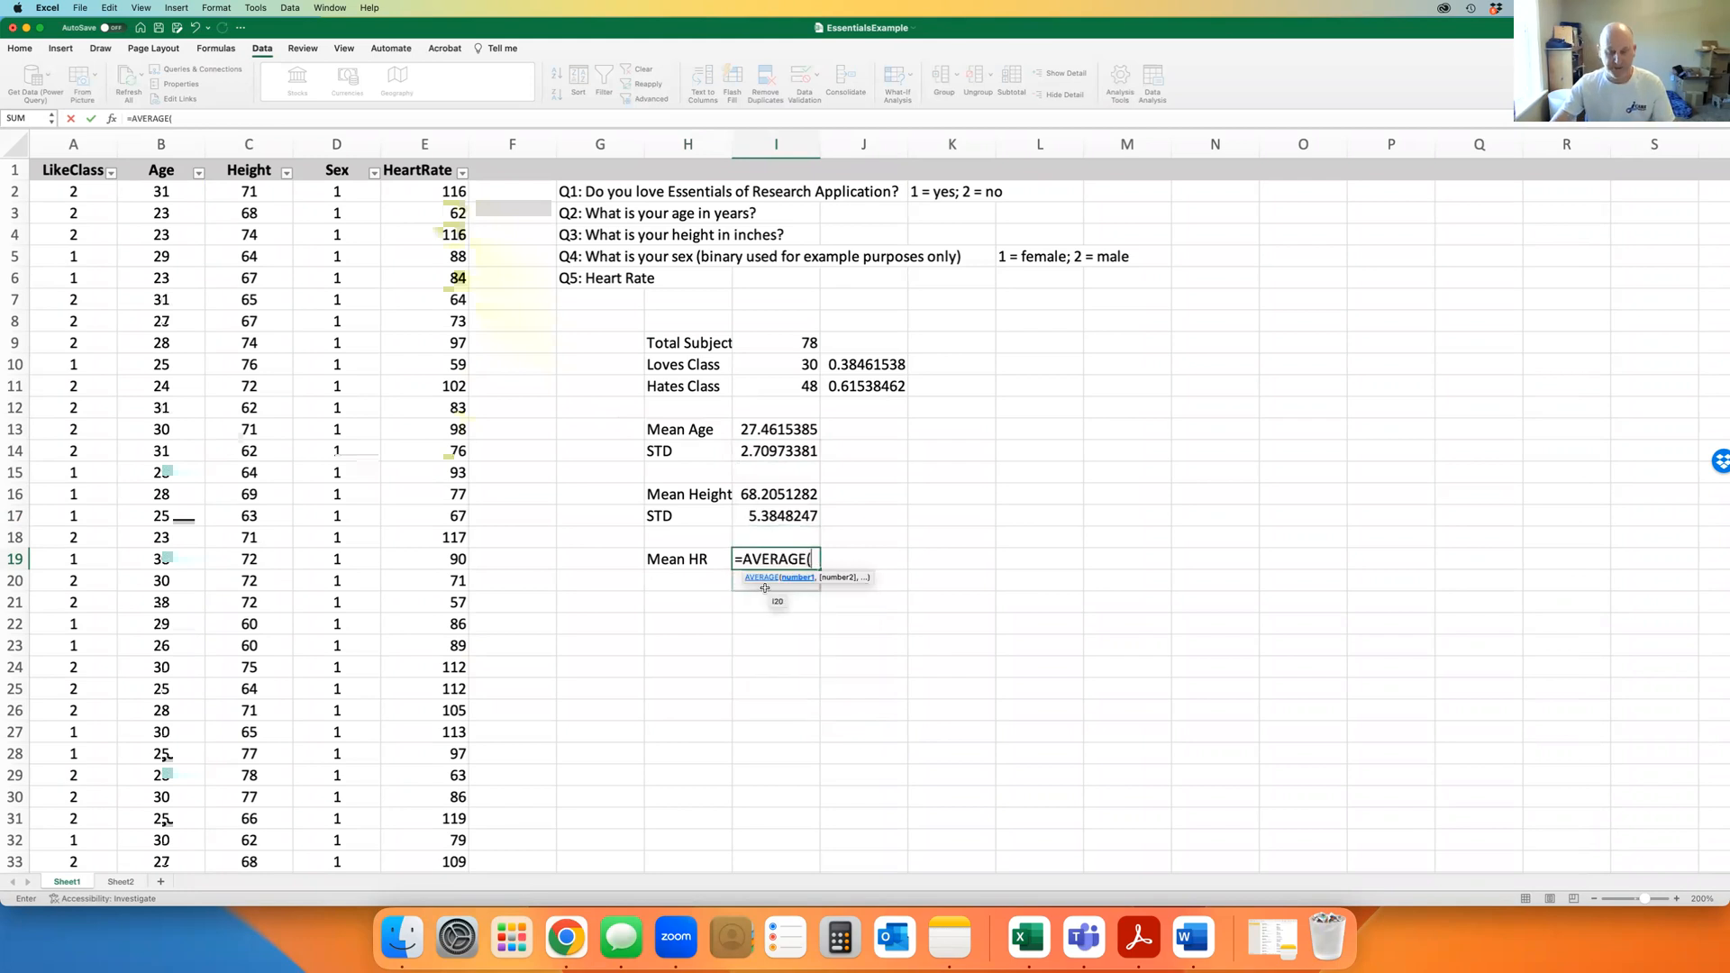
pyautogui.write('e')
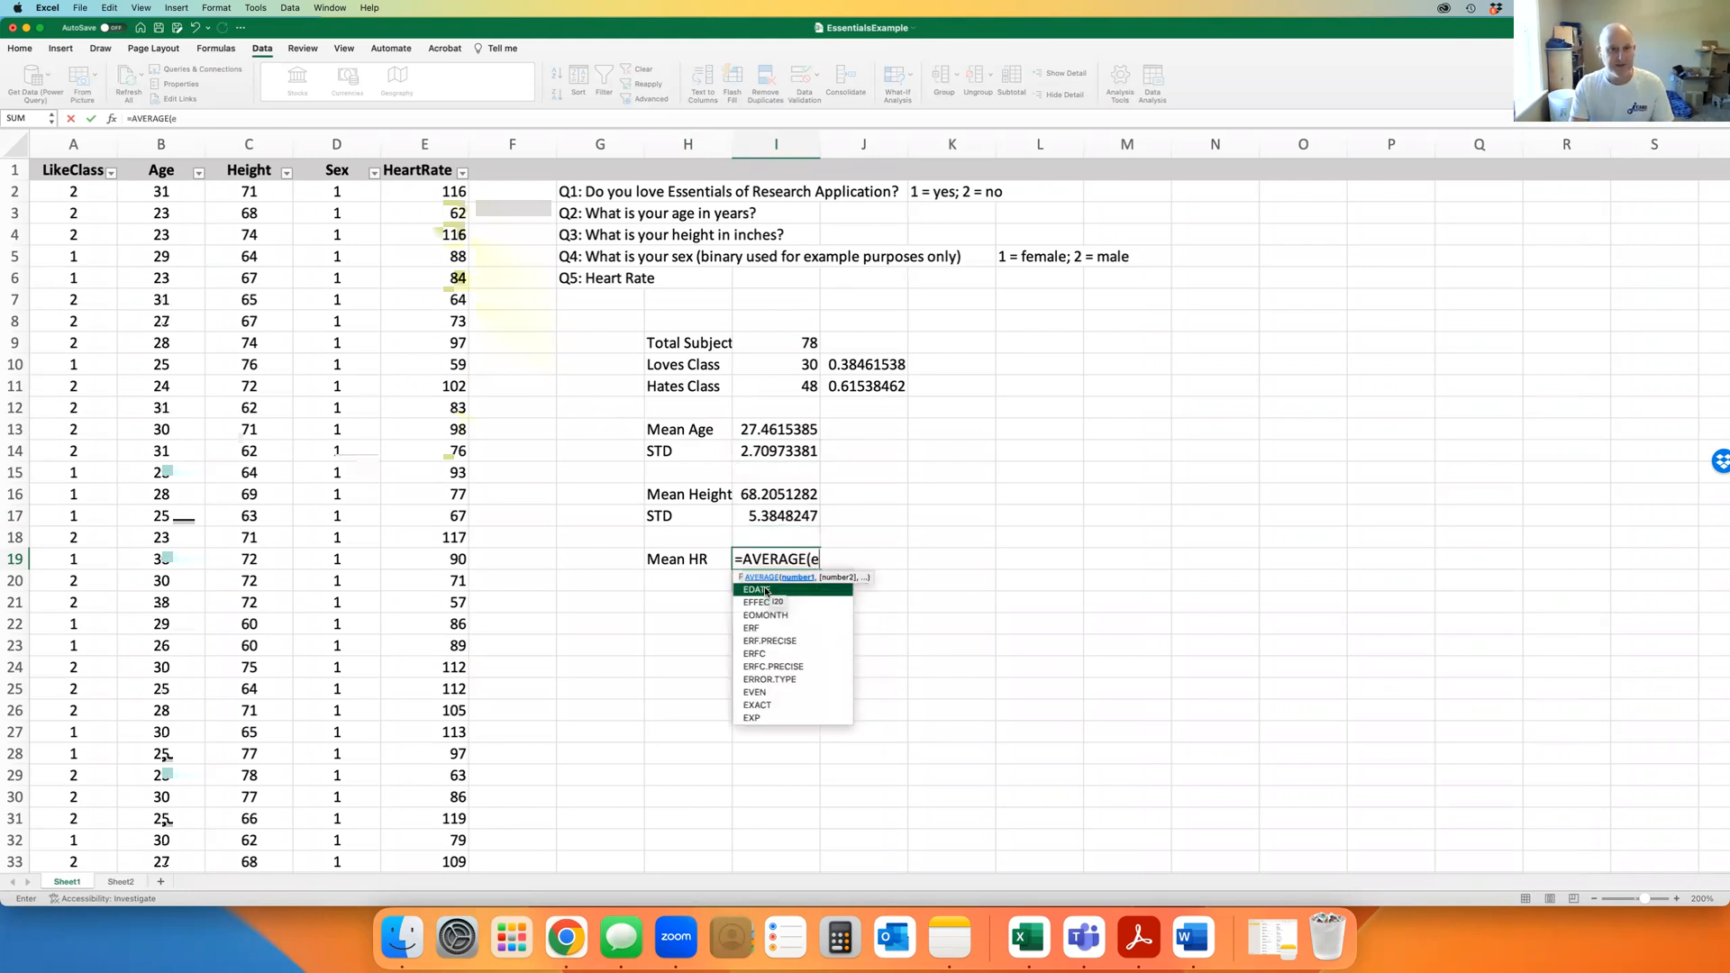
pyautogui.write('2:e')
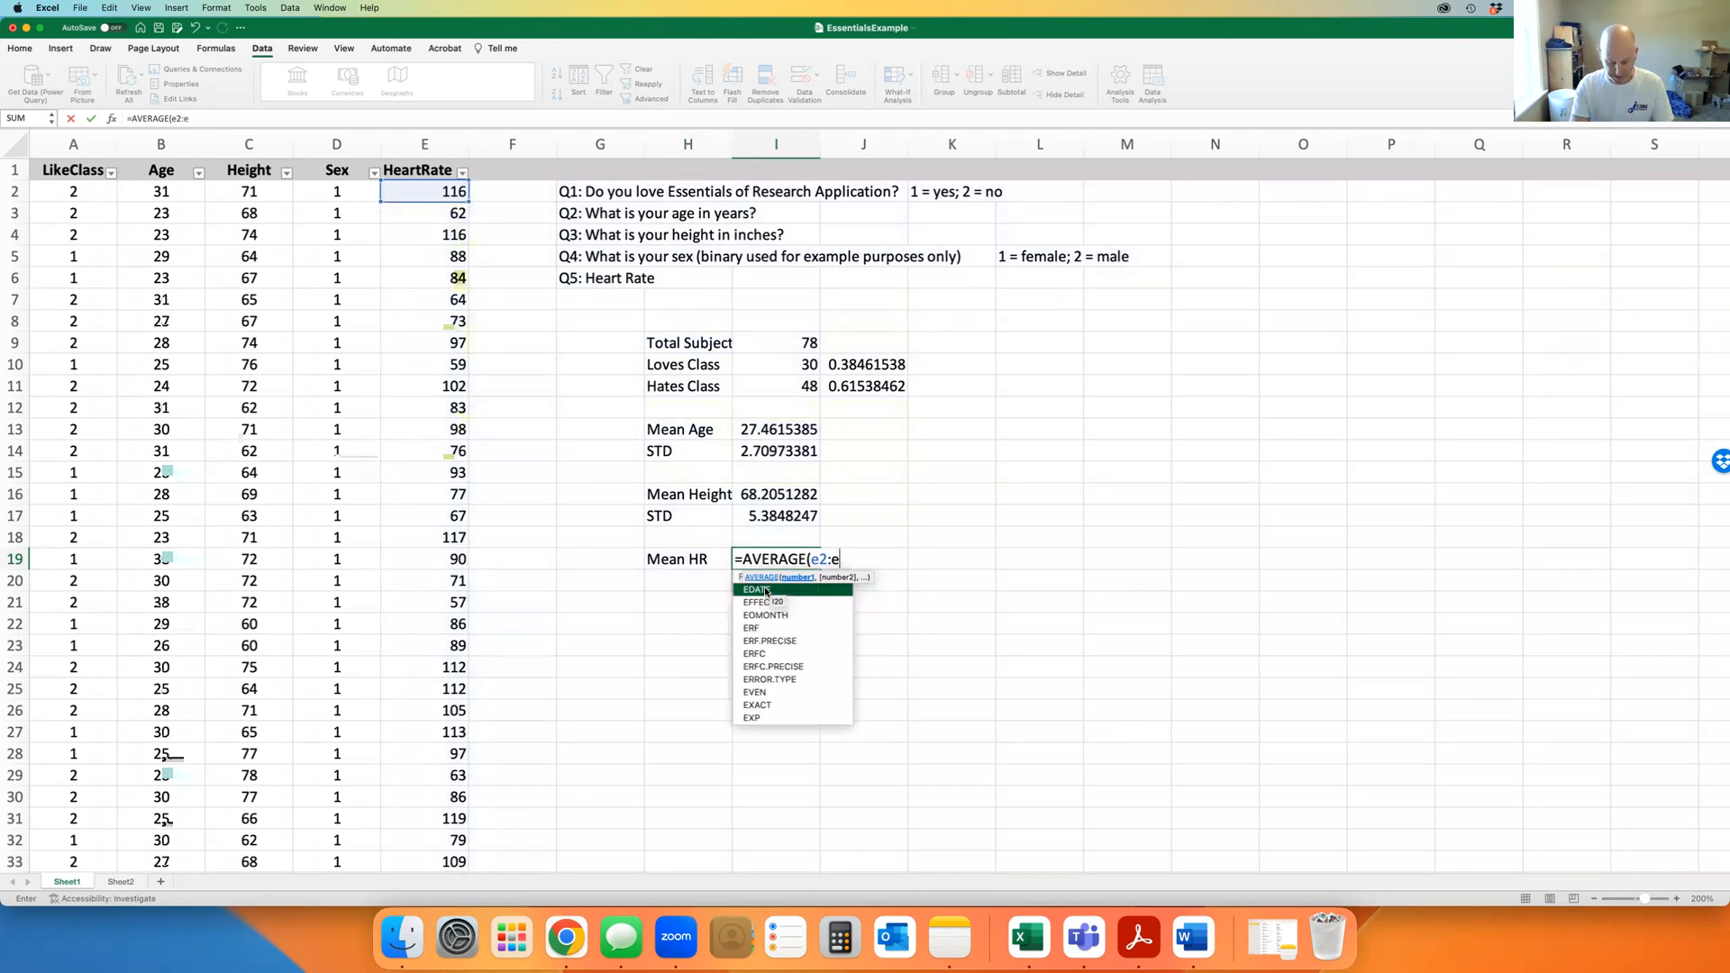
pyautogui.write('79')
pyautogui.press('Return')
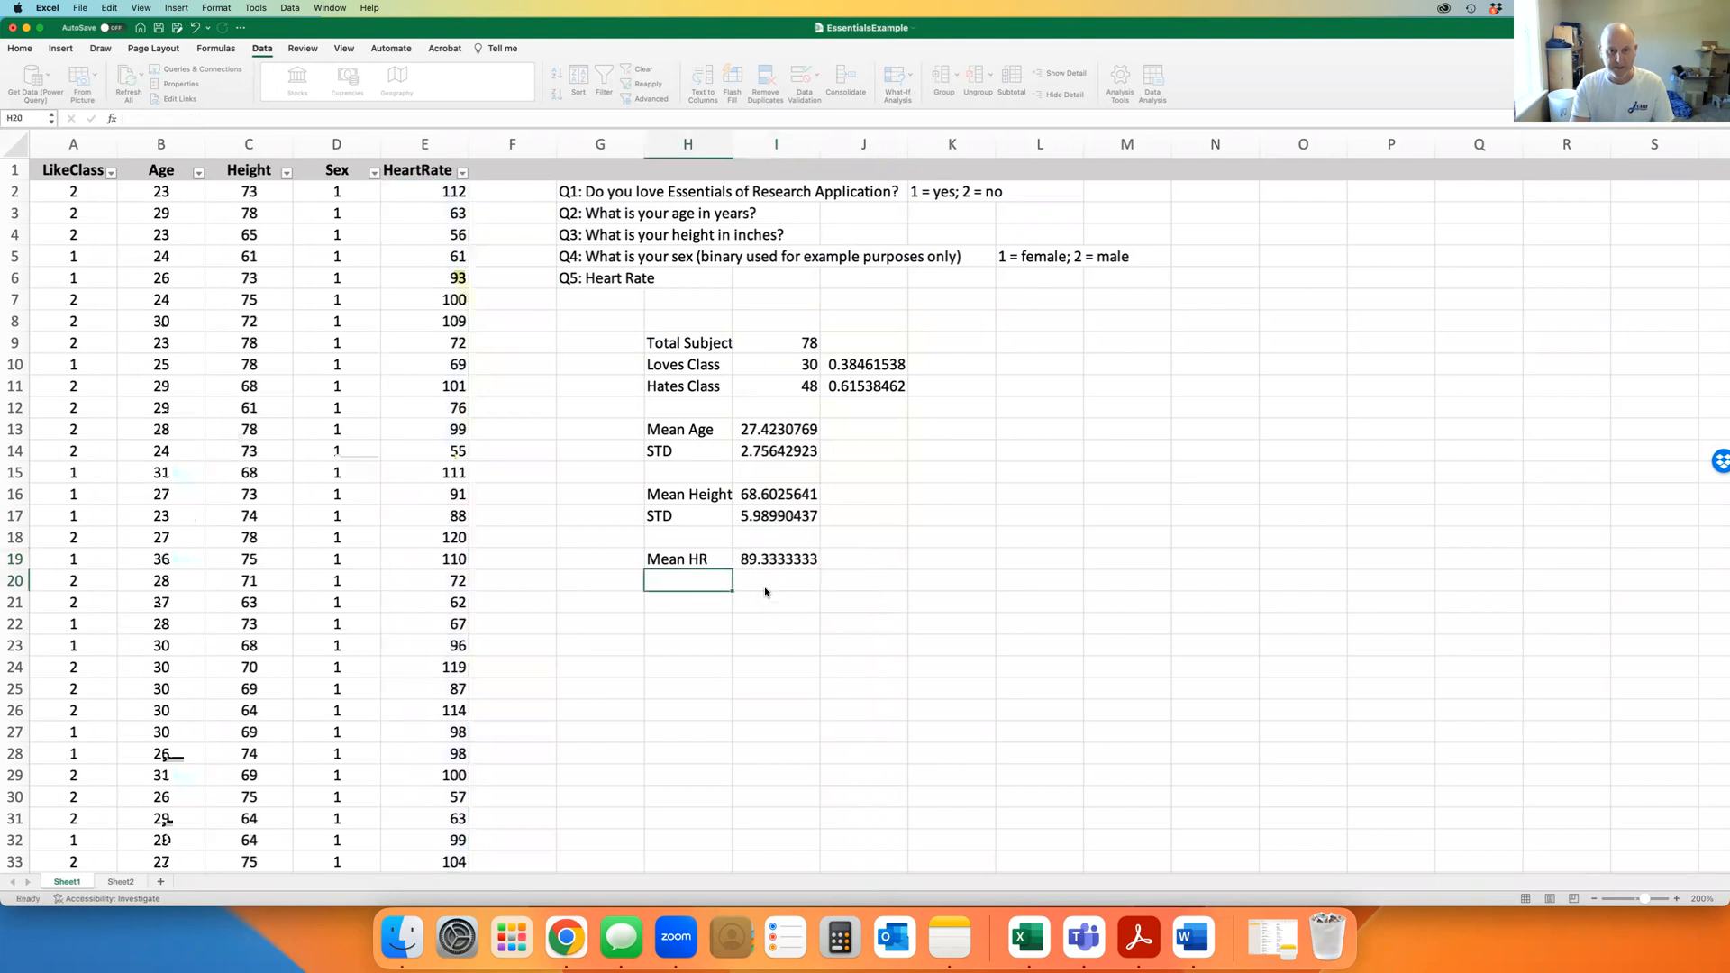
pyautogui.write('STD')
pyautogui.press('Tab')
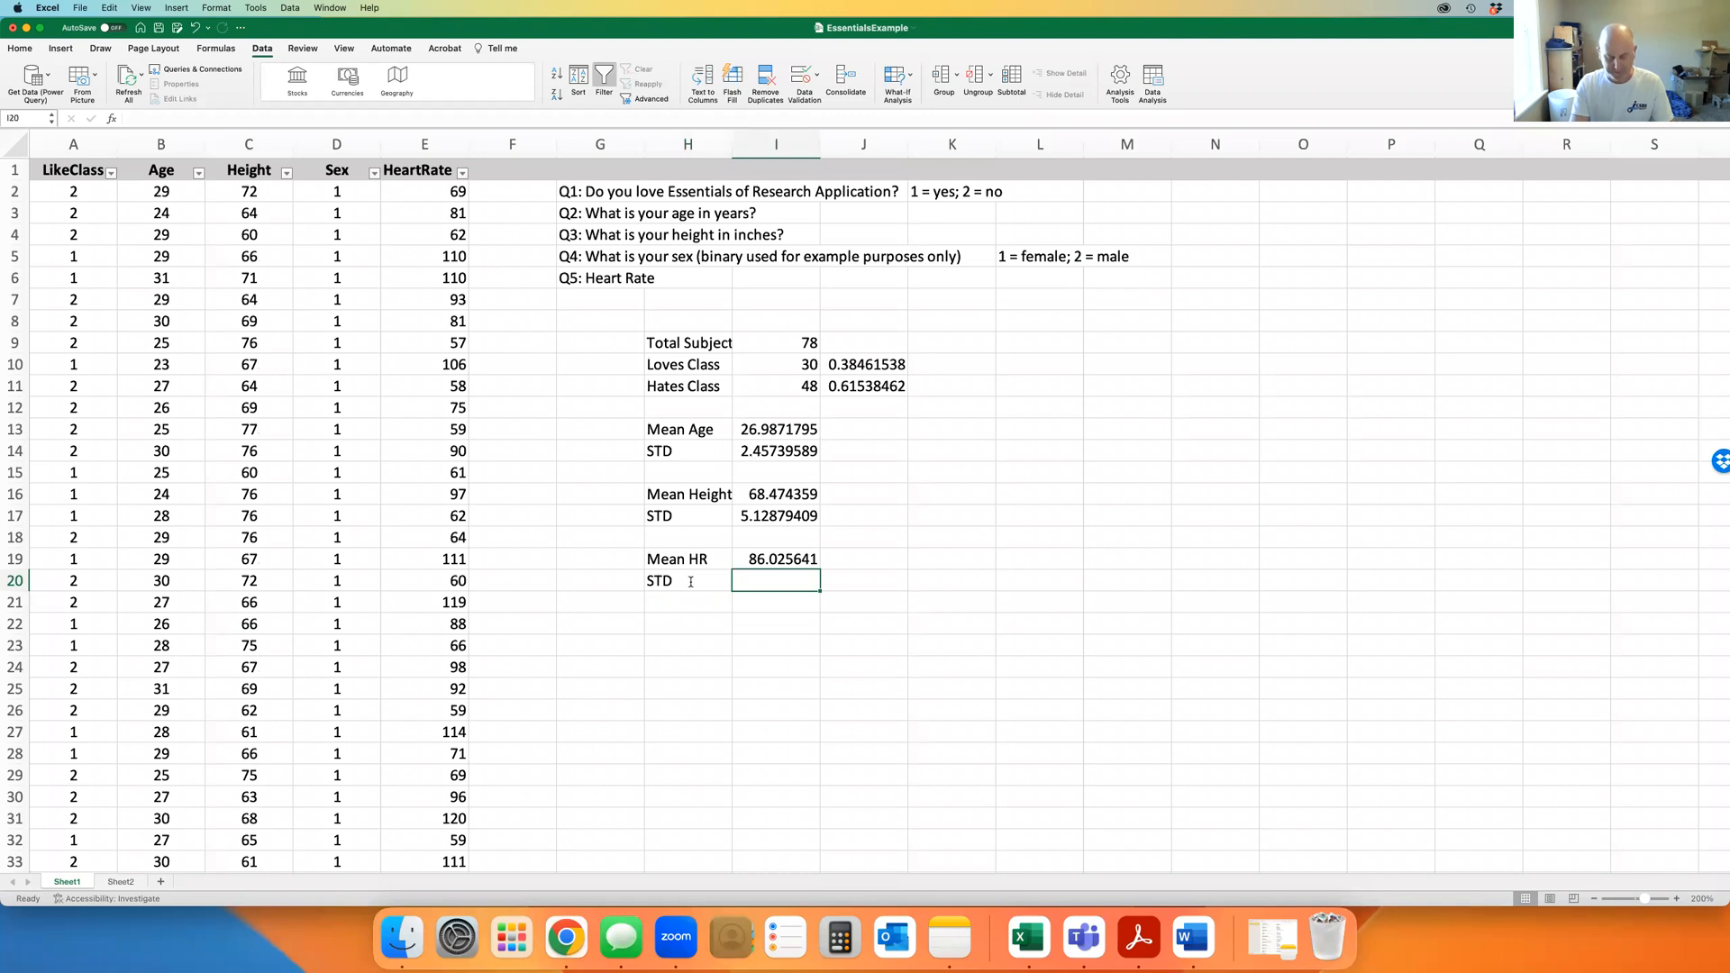
# Enter =STDEV(E2:E79) in I20 for the heart-rate standard deviation
pyautogui.write('=st')
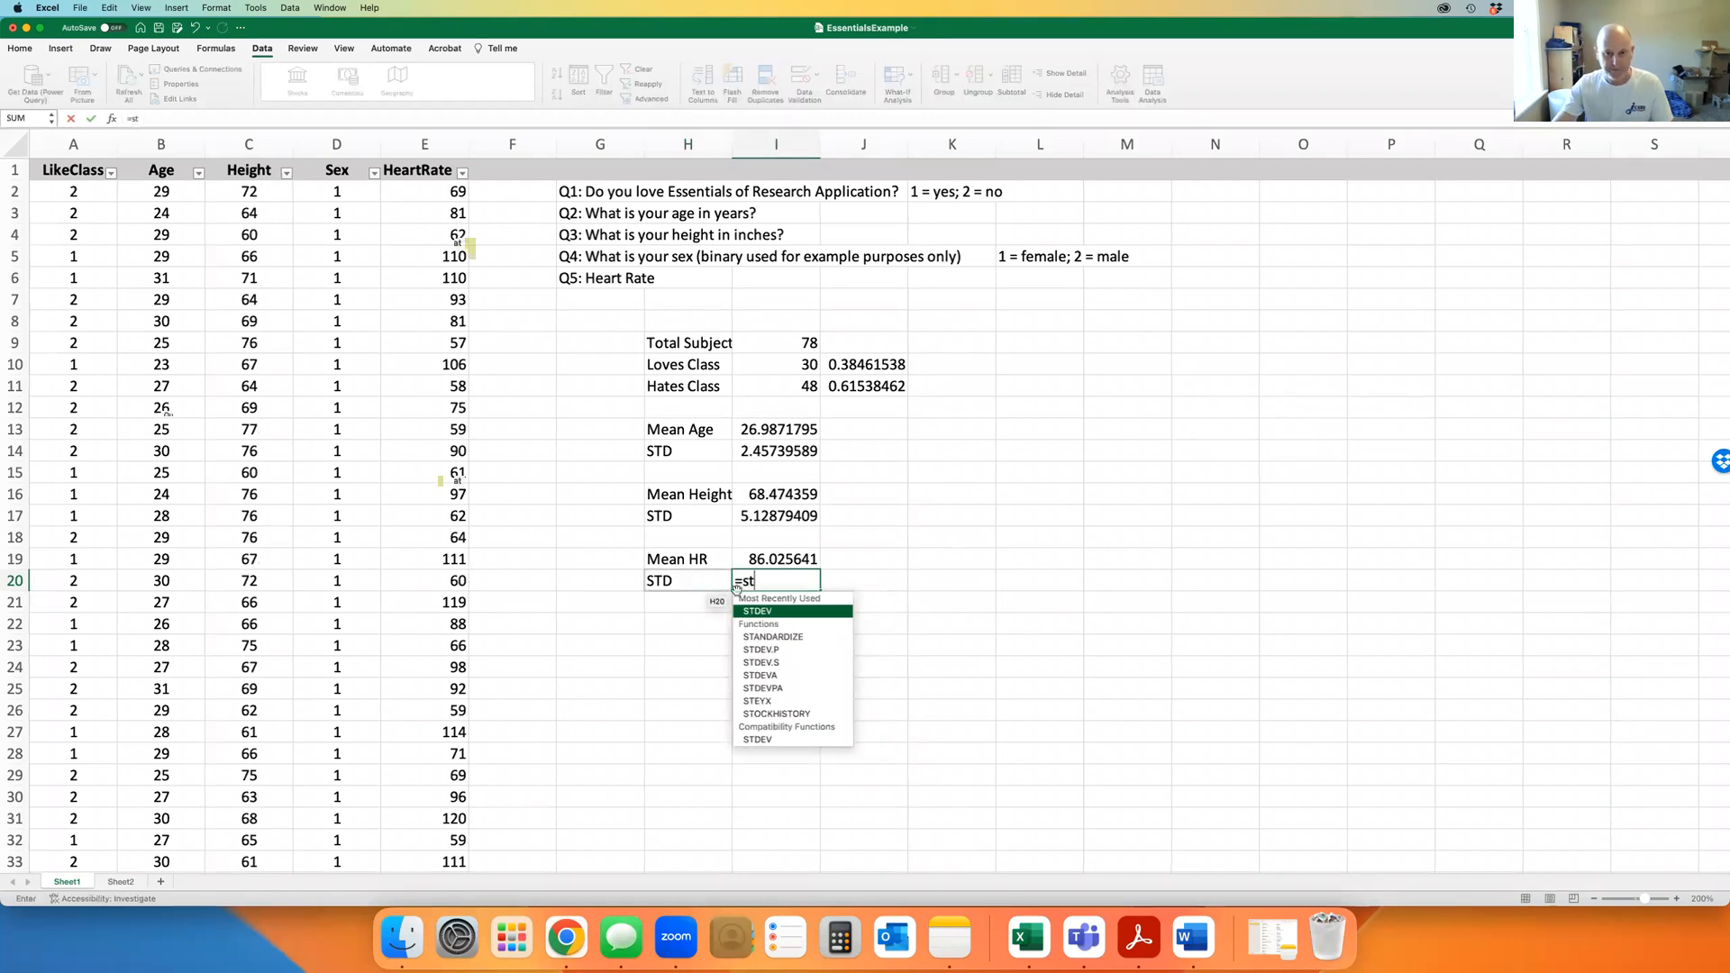
pyautogui.doubleClick(765, 612)
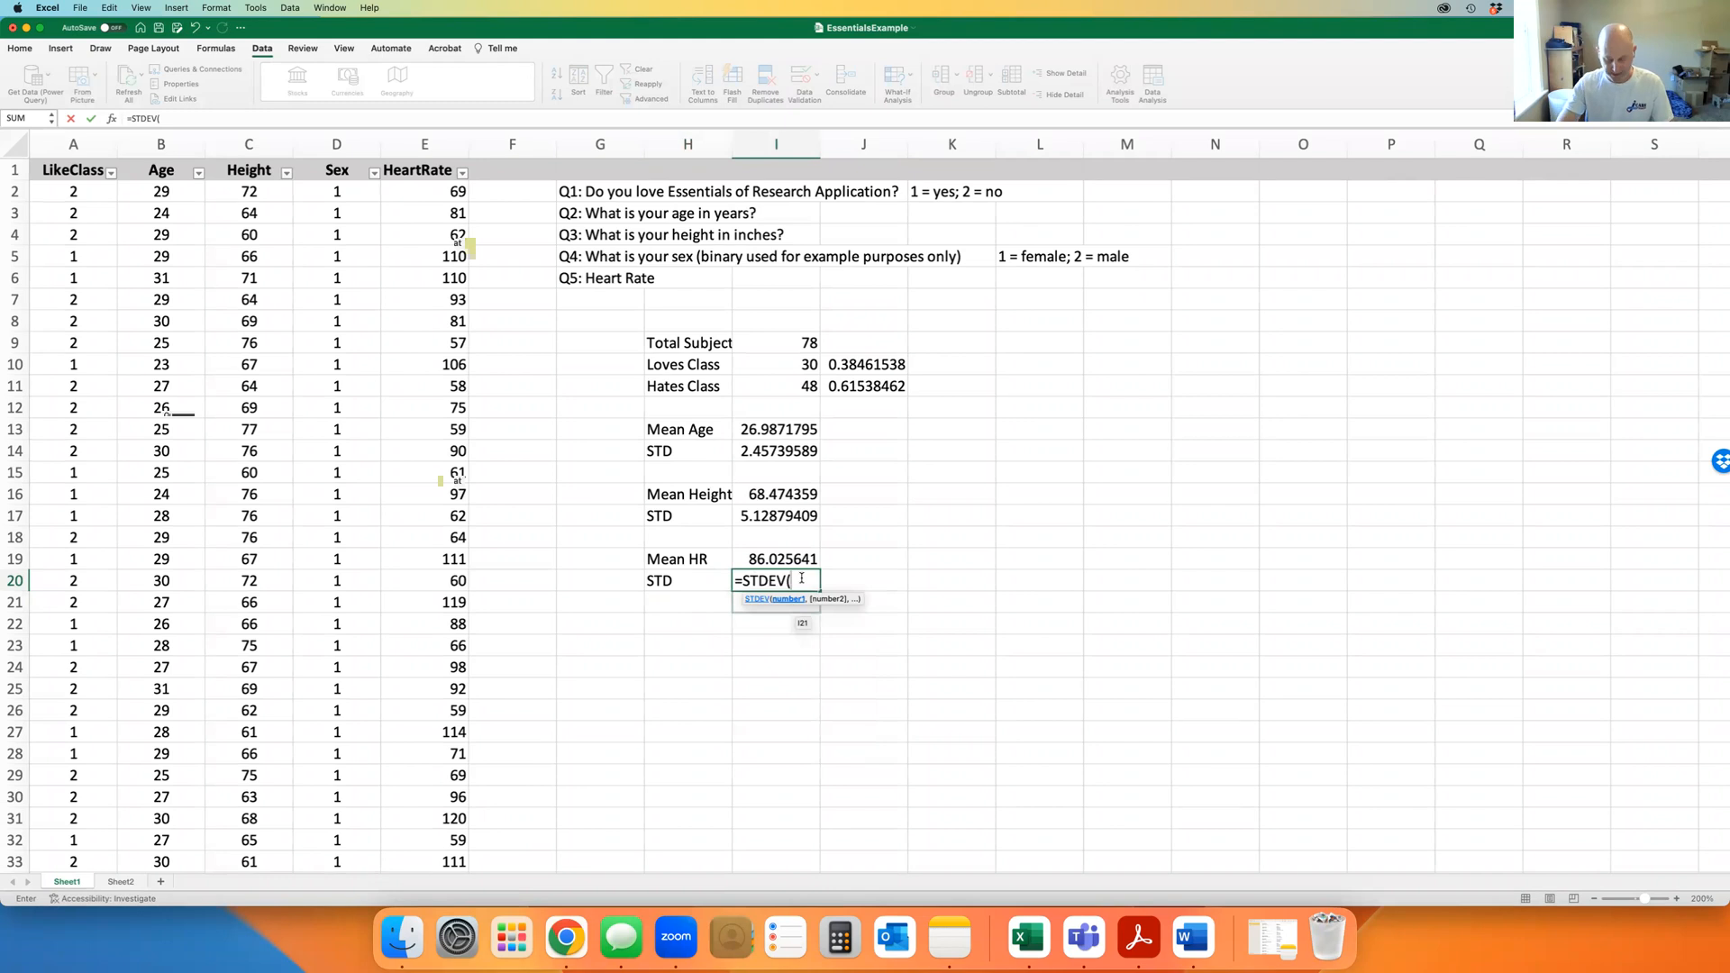
pyautogui.write('e')
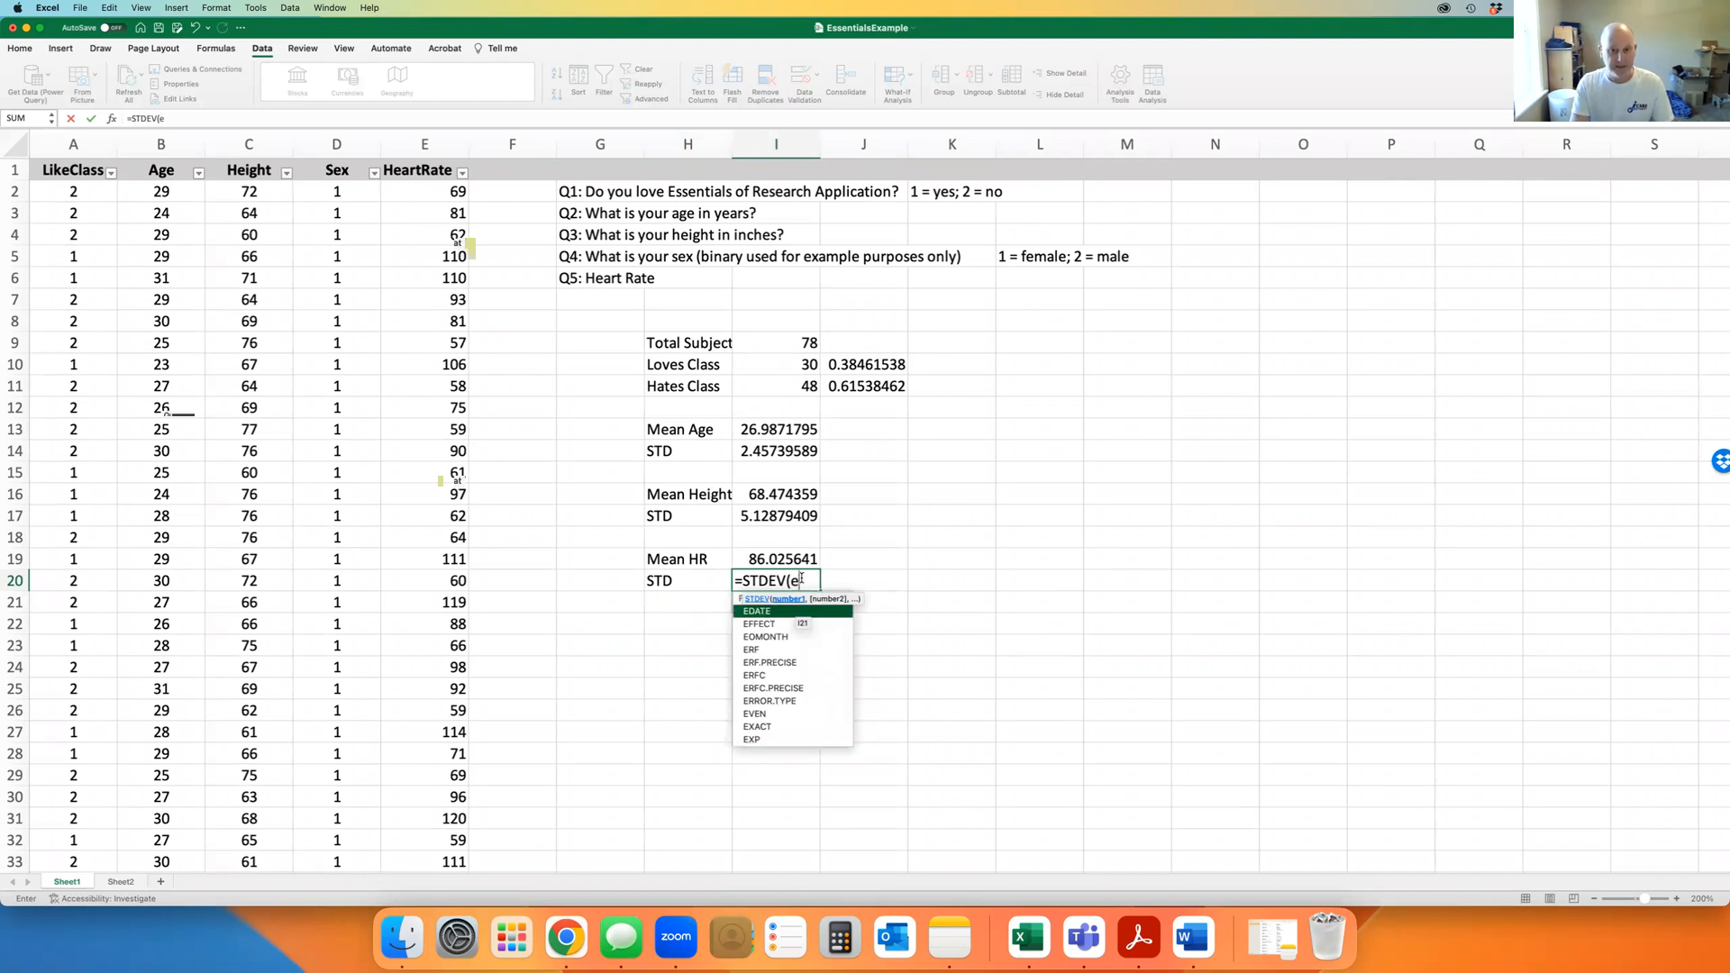
pyautogui.write('2:e79)')
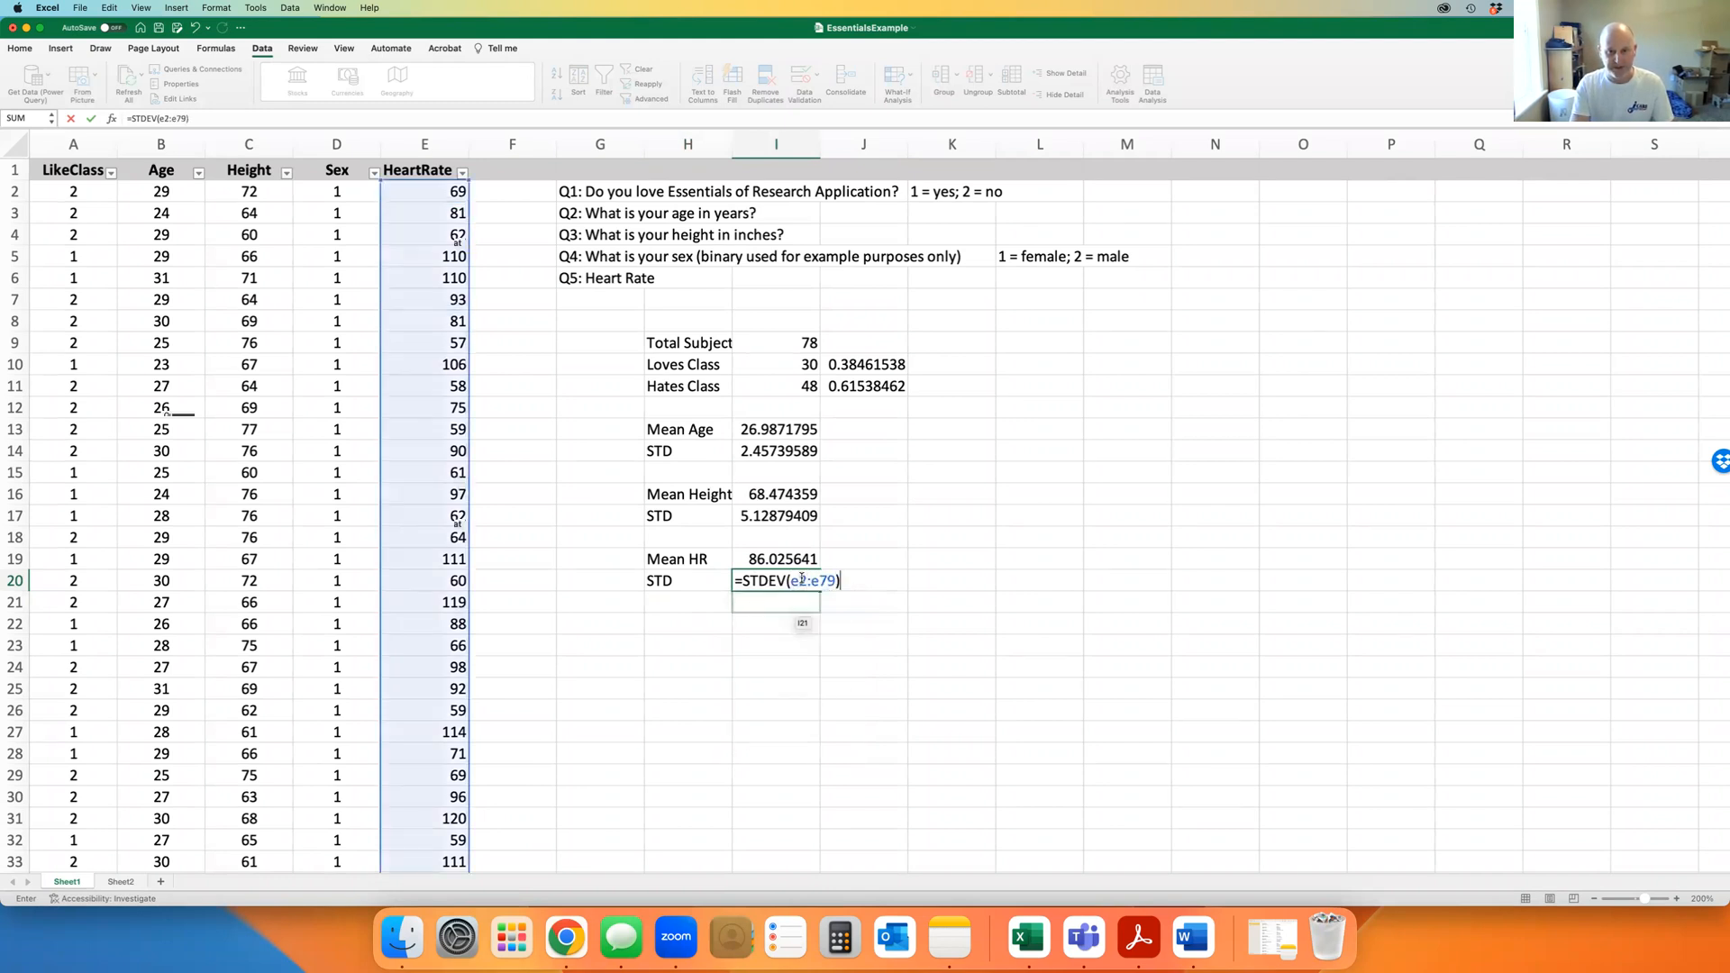
pyautogui.press('Return')
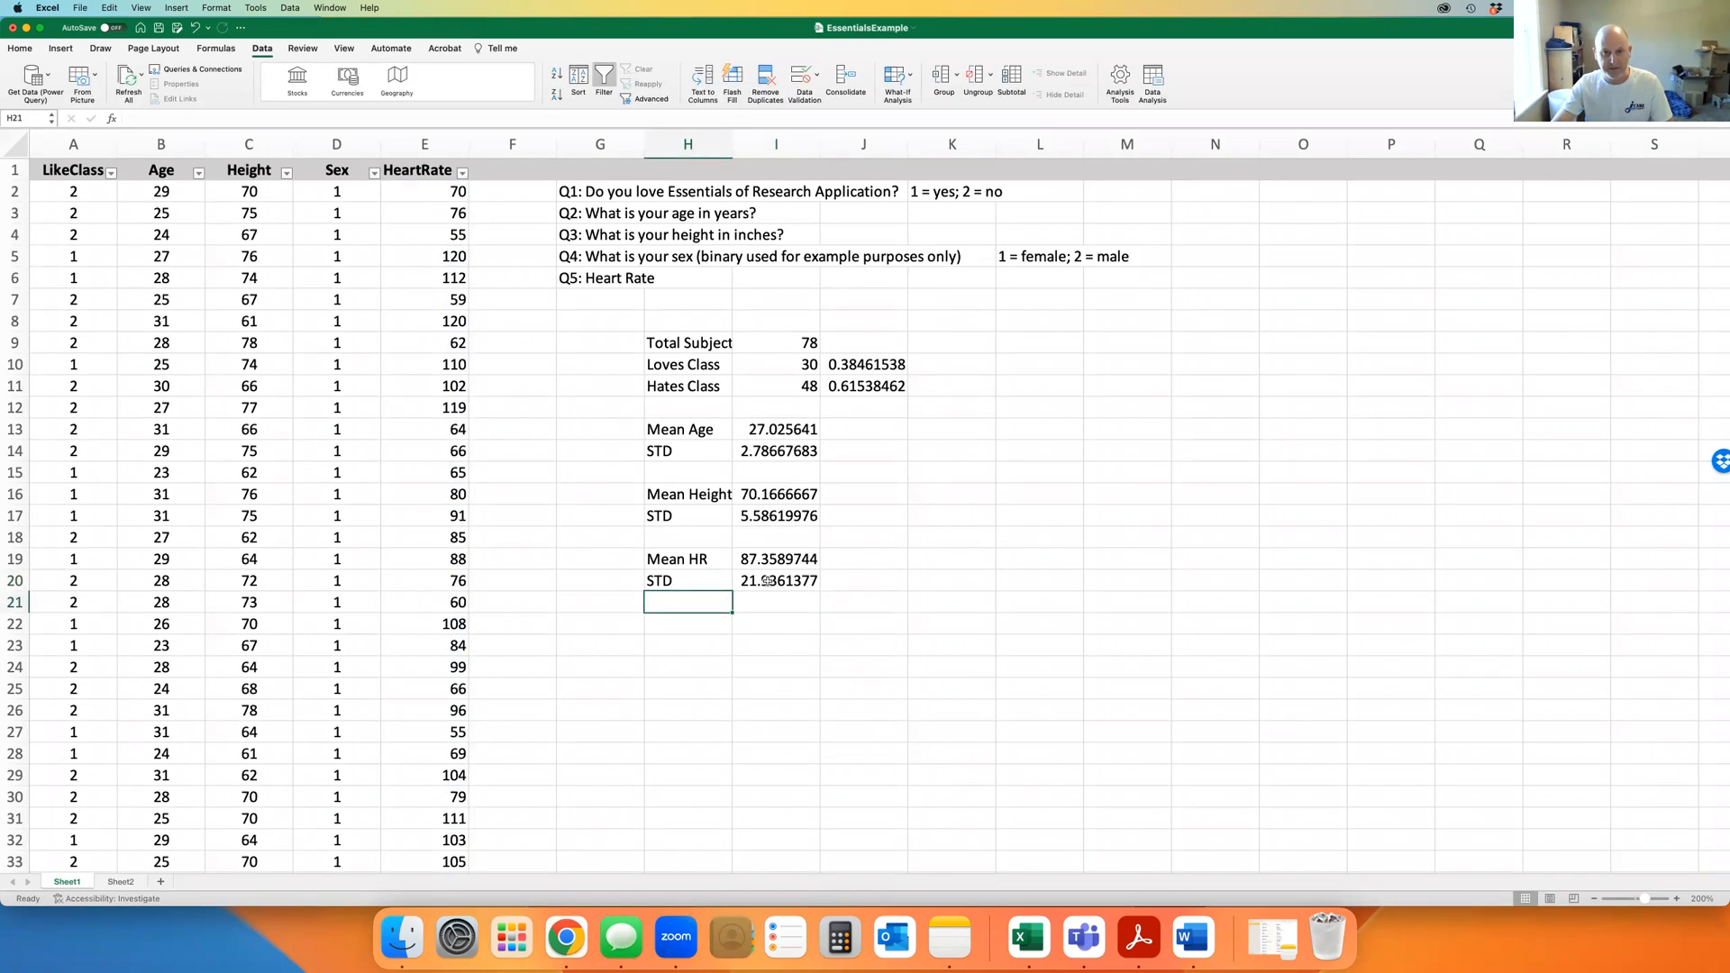
# Narrow the survey workbook window so the desktop files show to its right
pyautogui.scroll(-8, 557, 616)
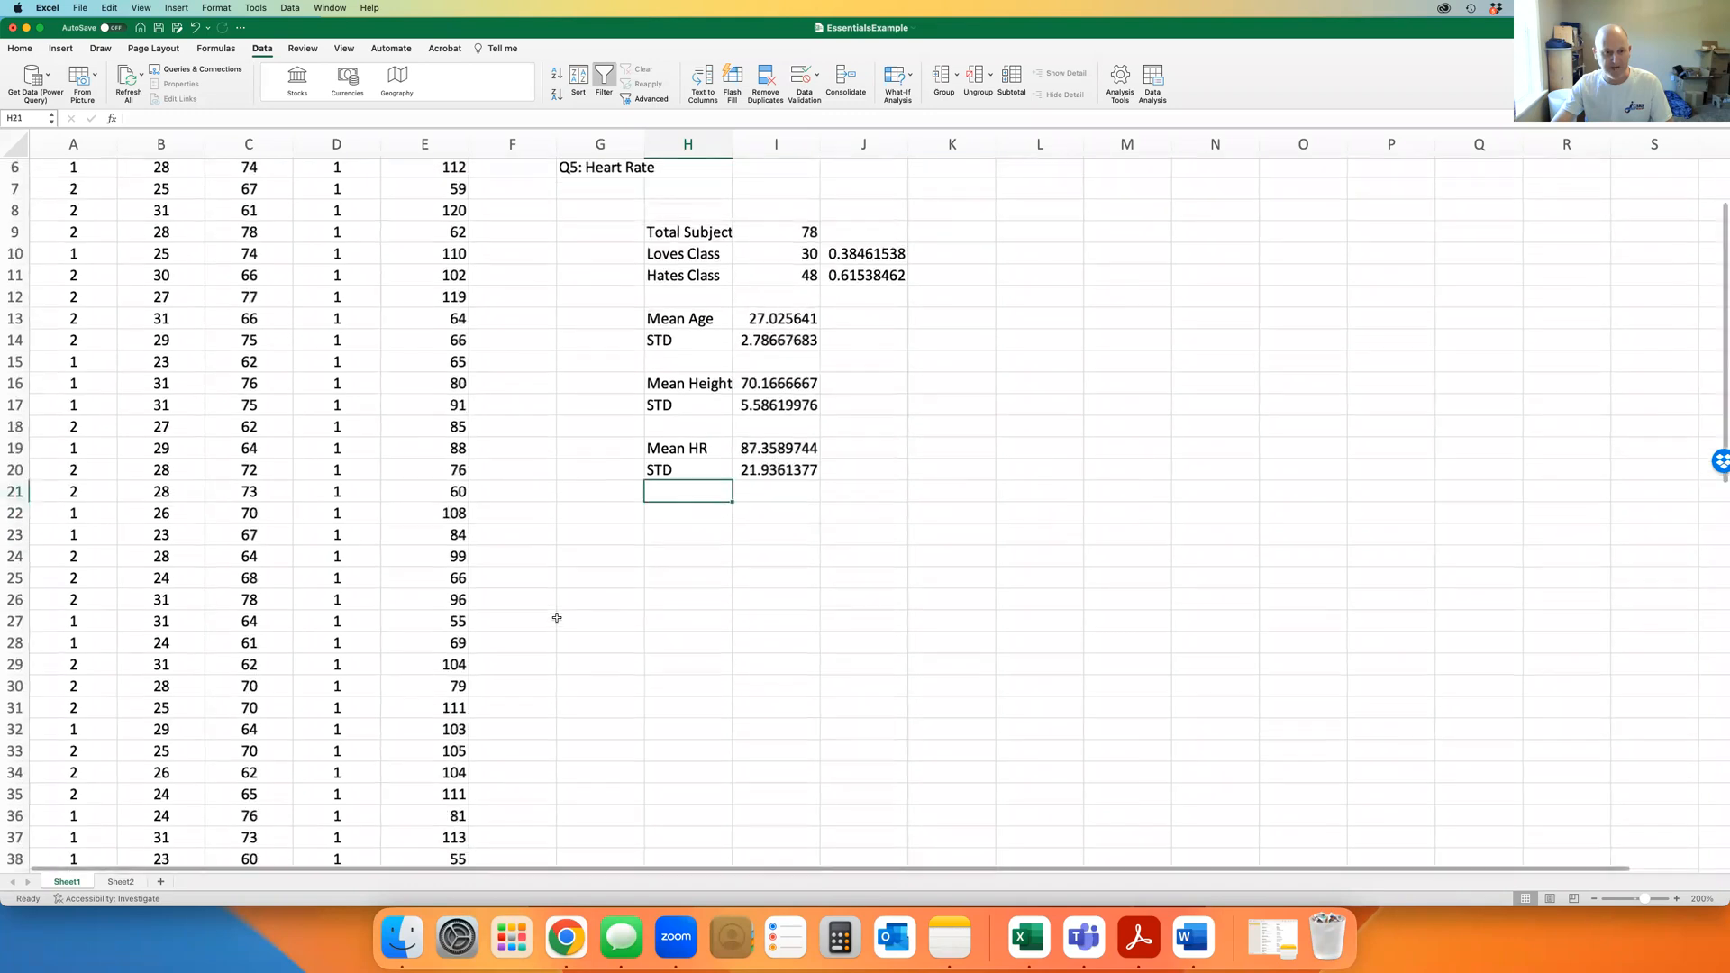
pyautogui.scroll(-12, 557, 616)
pyautogui.scroll(7, 707, 555)
pyautogui.scroll(12, 716, 559)
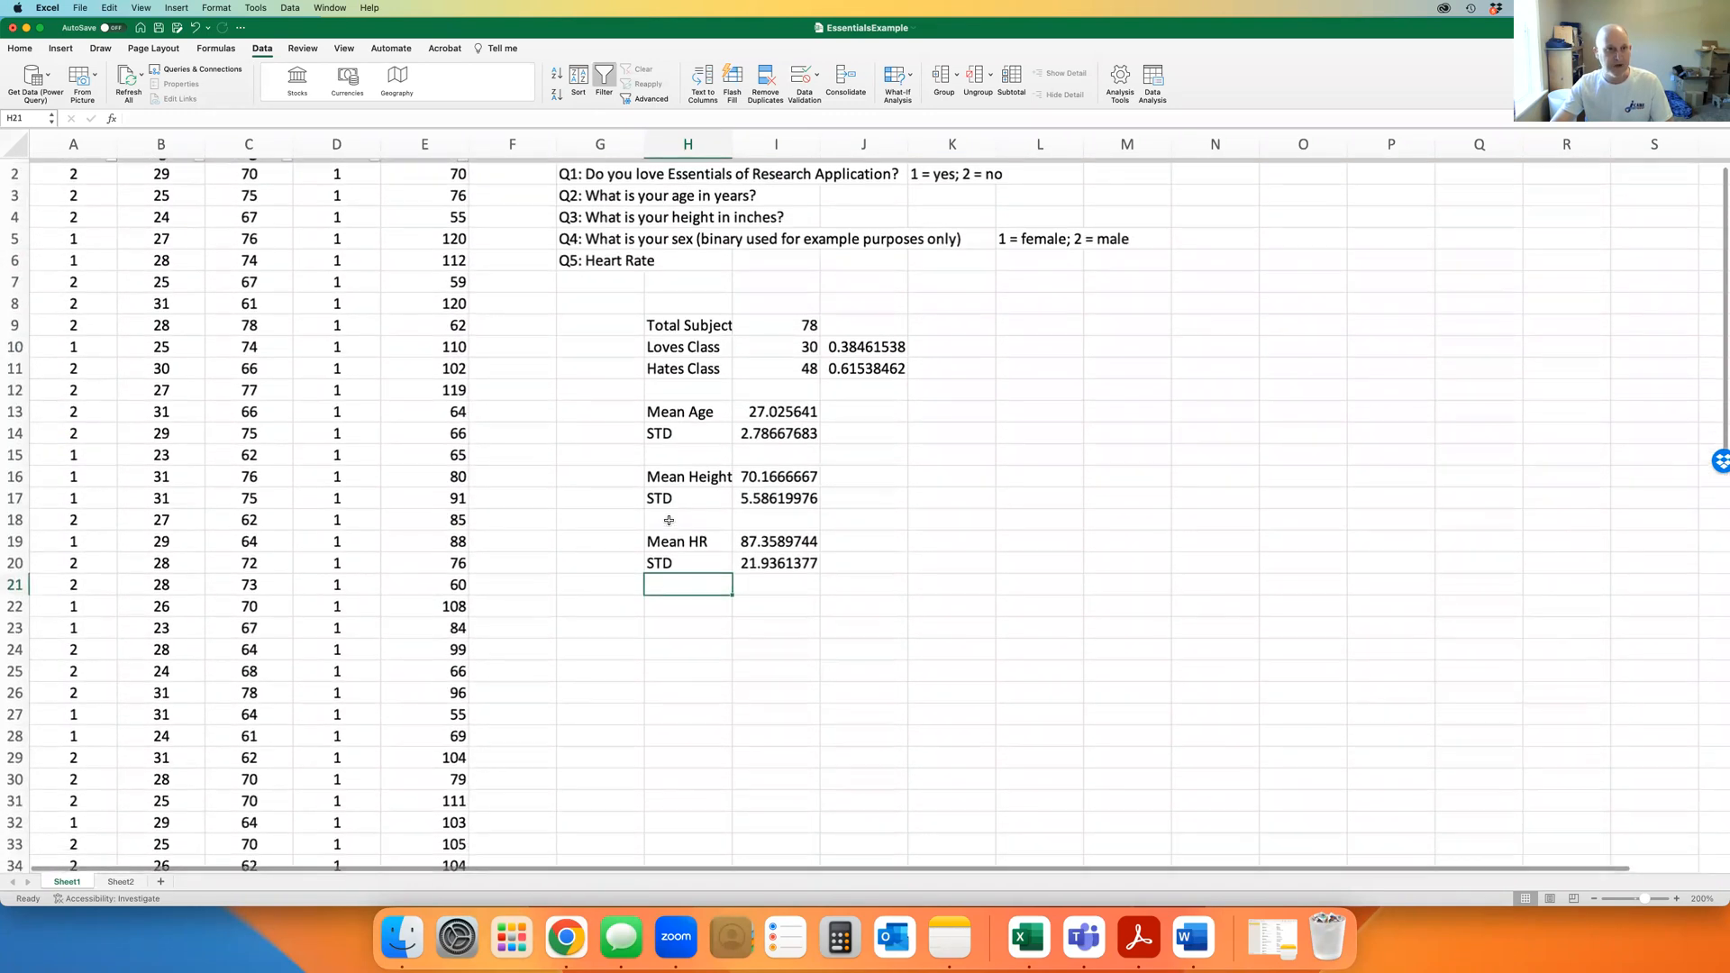
pyautogui.scroll(1, 658, 524)
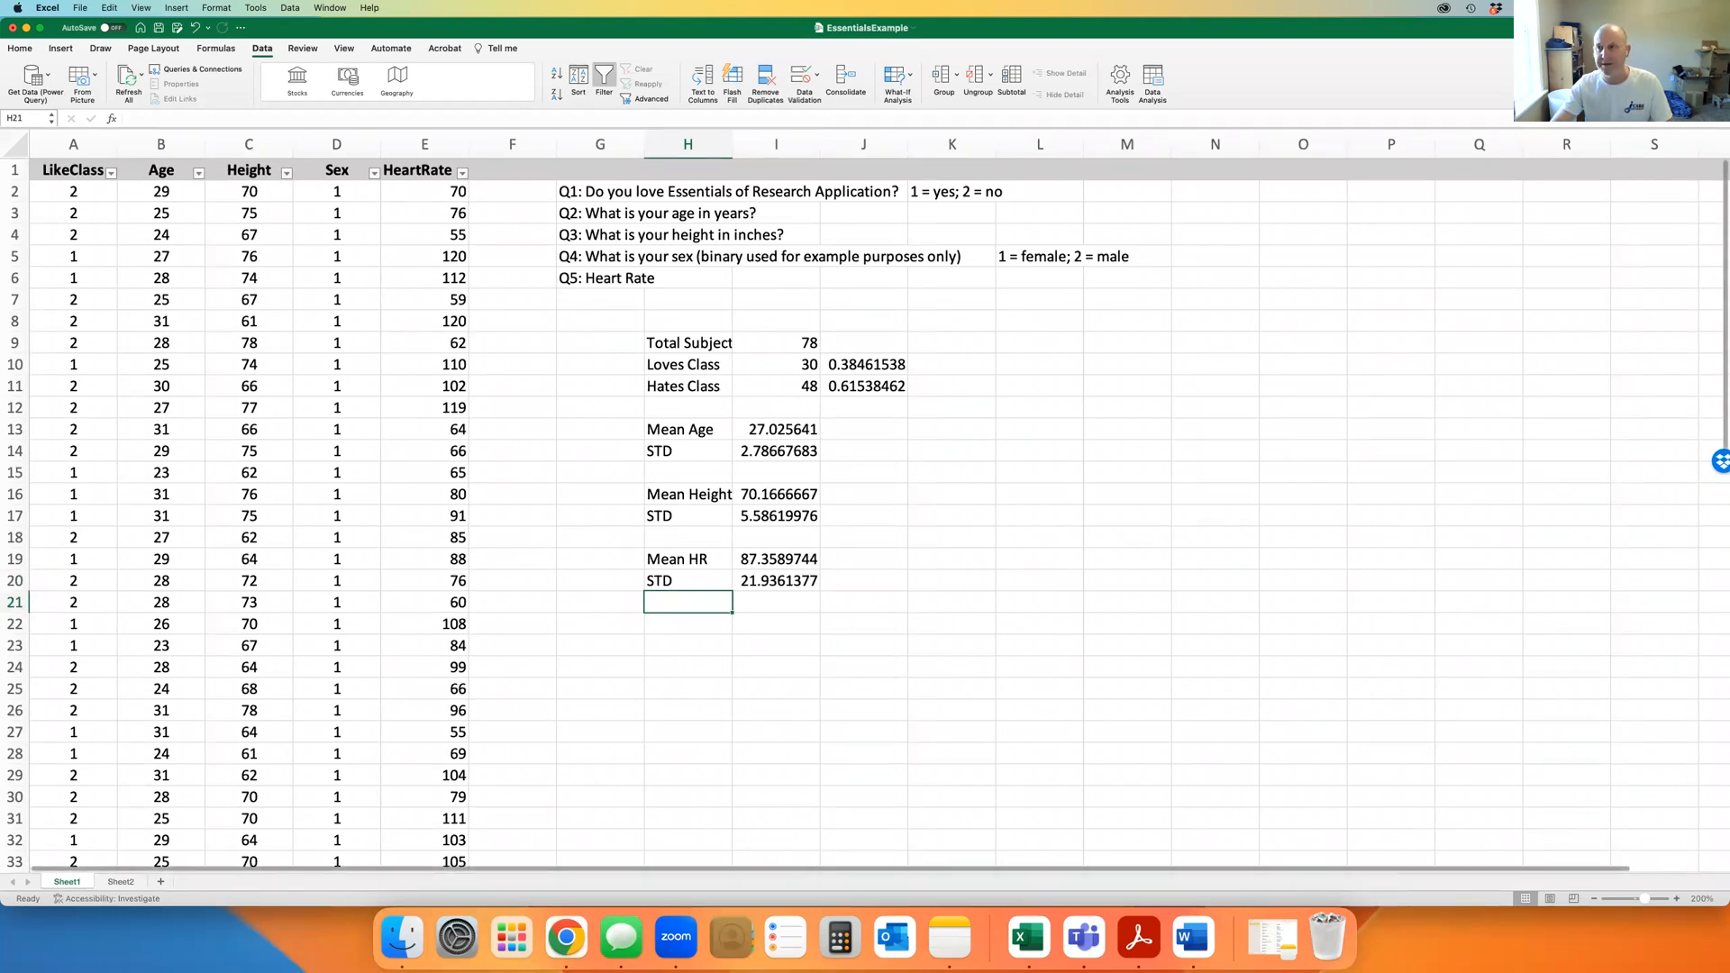
pyautogui.moveTo(1729, 504); pyautogui.dragTo(1363, 505)
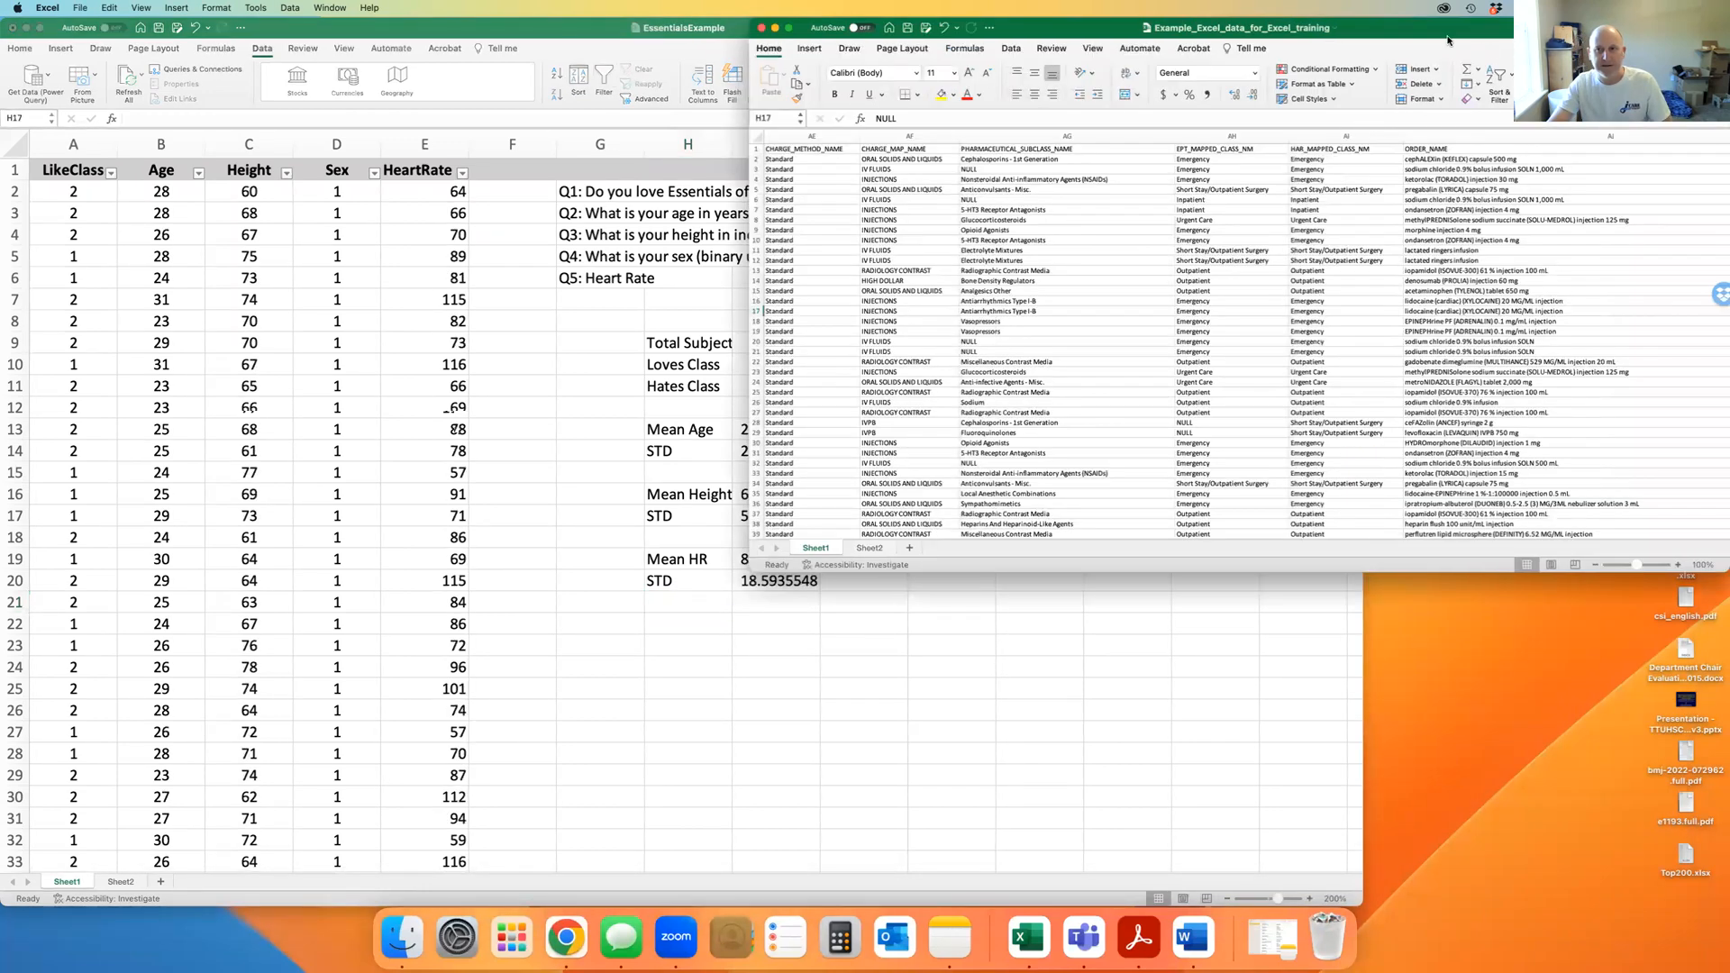
pyautogui.moveTo(1721, 568); pyautogui.dragTo(1411, 734)
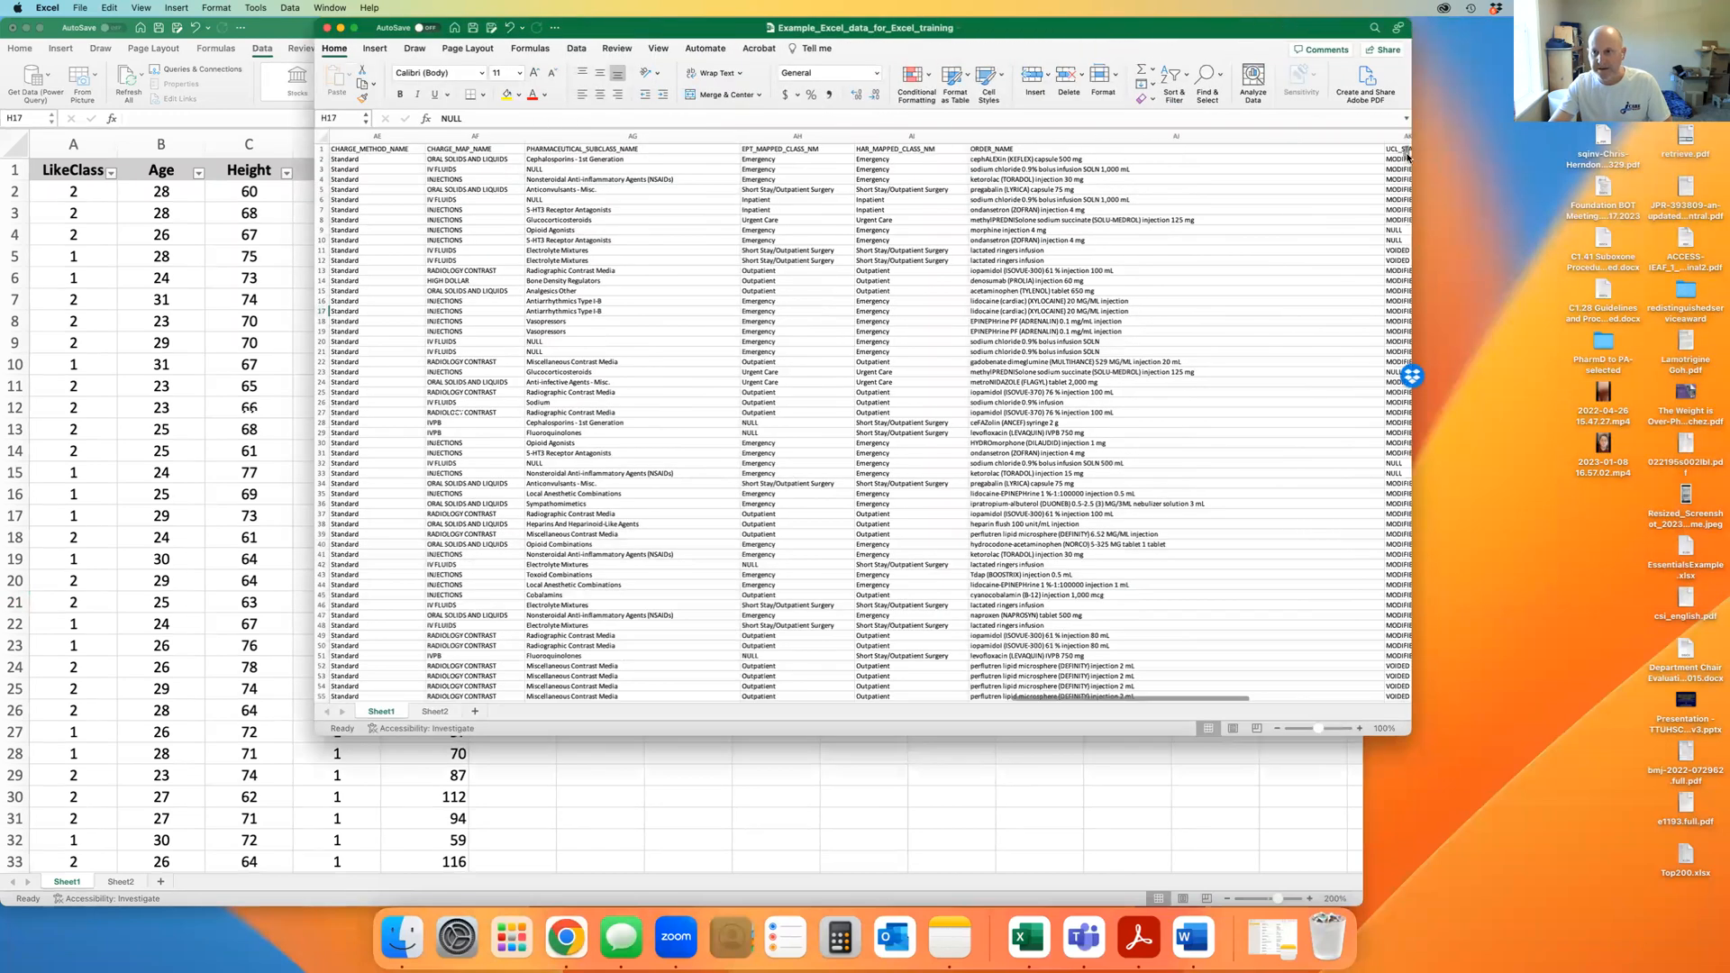
pyautogui.moveTo(1417, 624); pyautogui.dragTo(1419, 700)
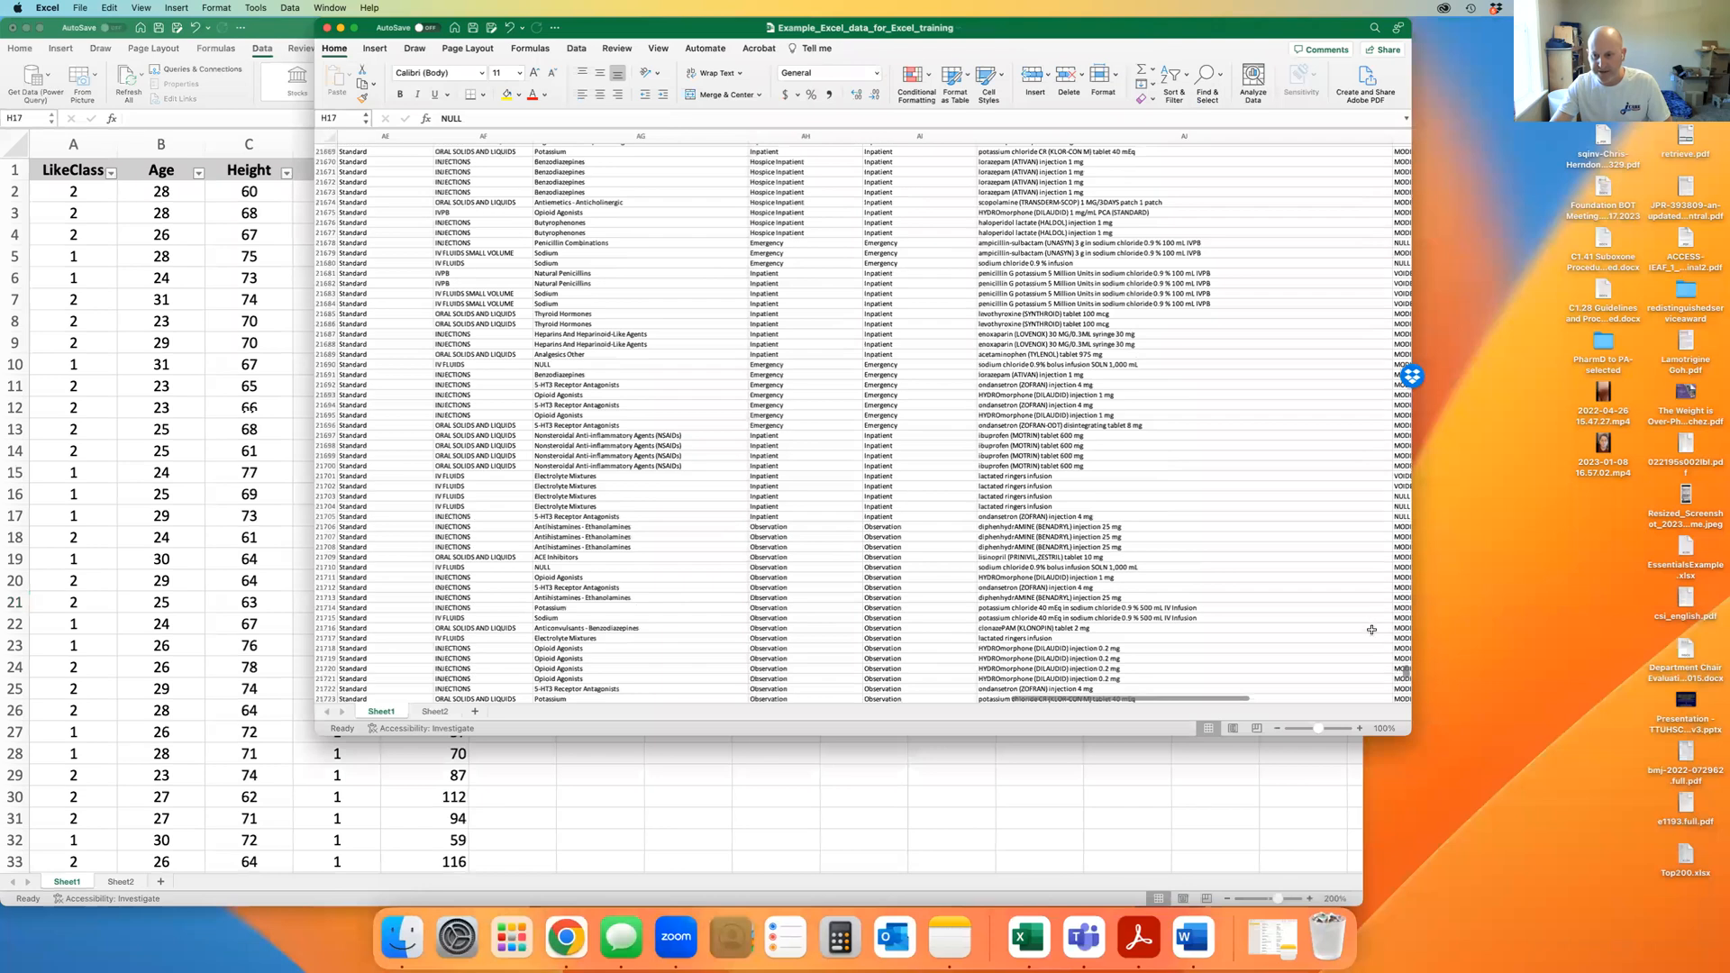
pyautogui.scroll(-15, 1371, 629)
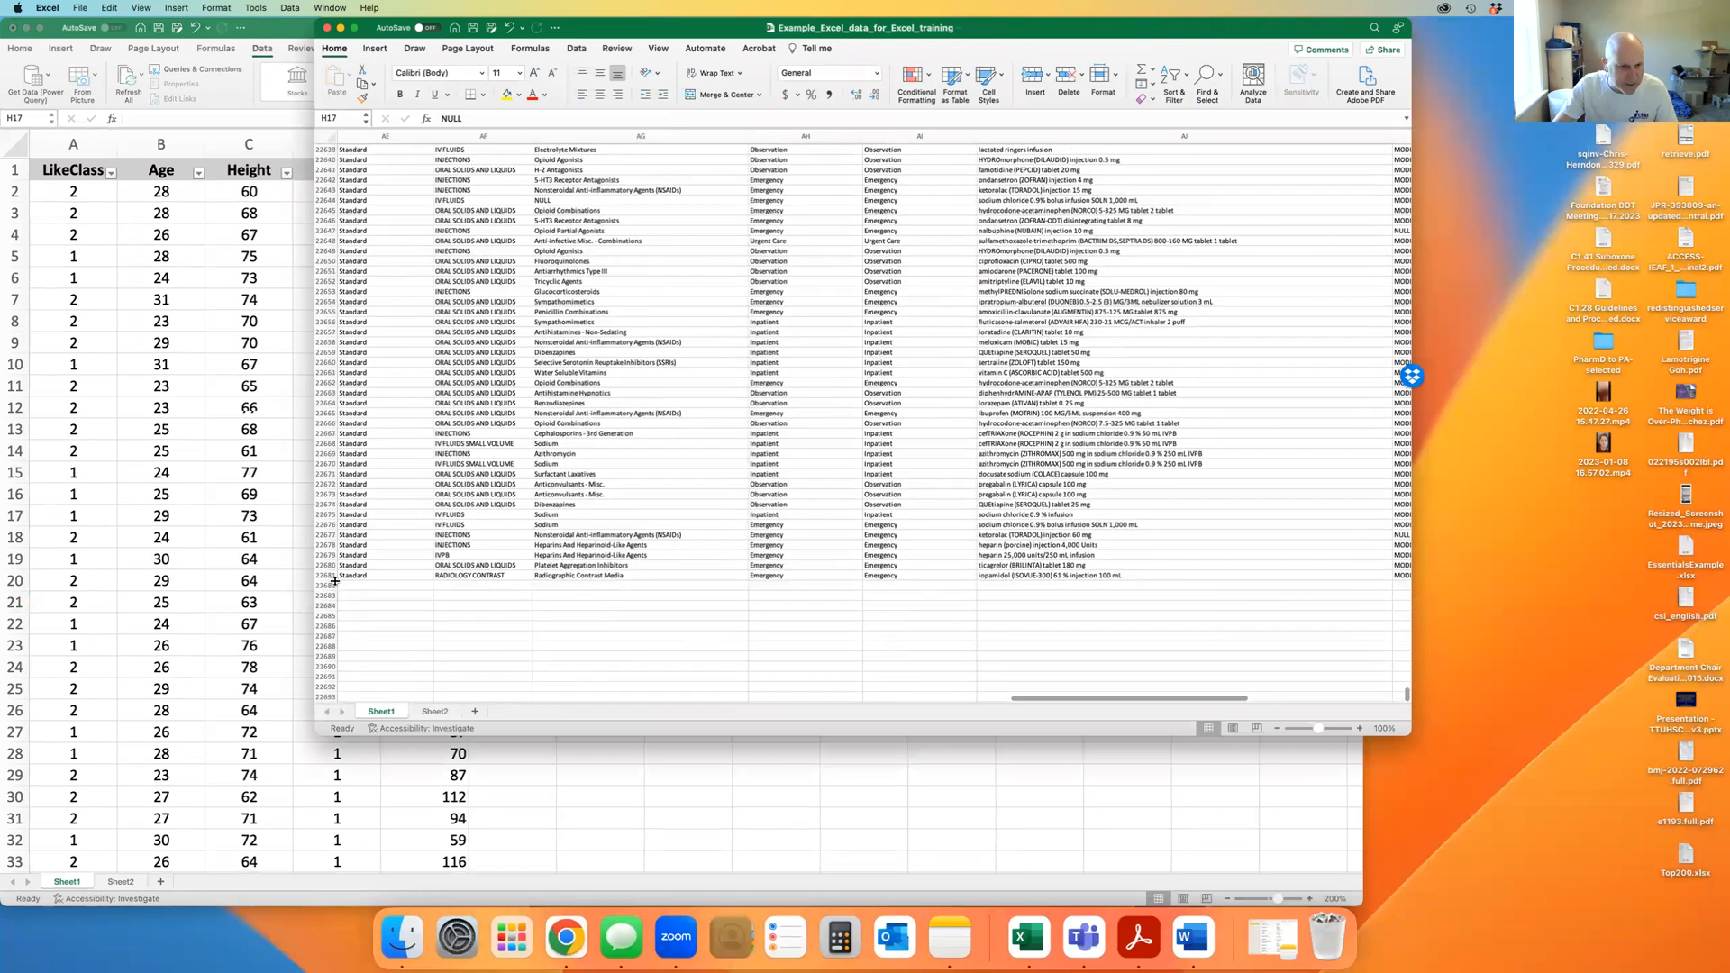
pyautogui.hscroll(5, 1100, 547)
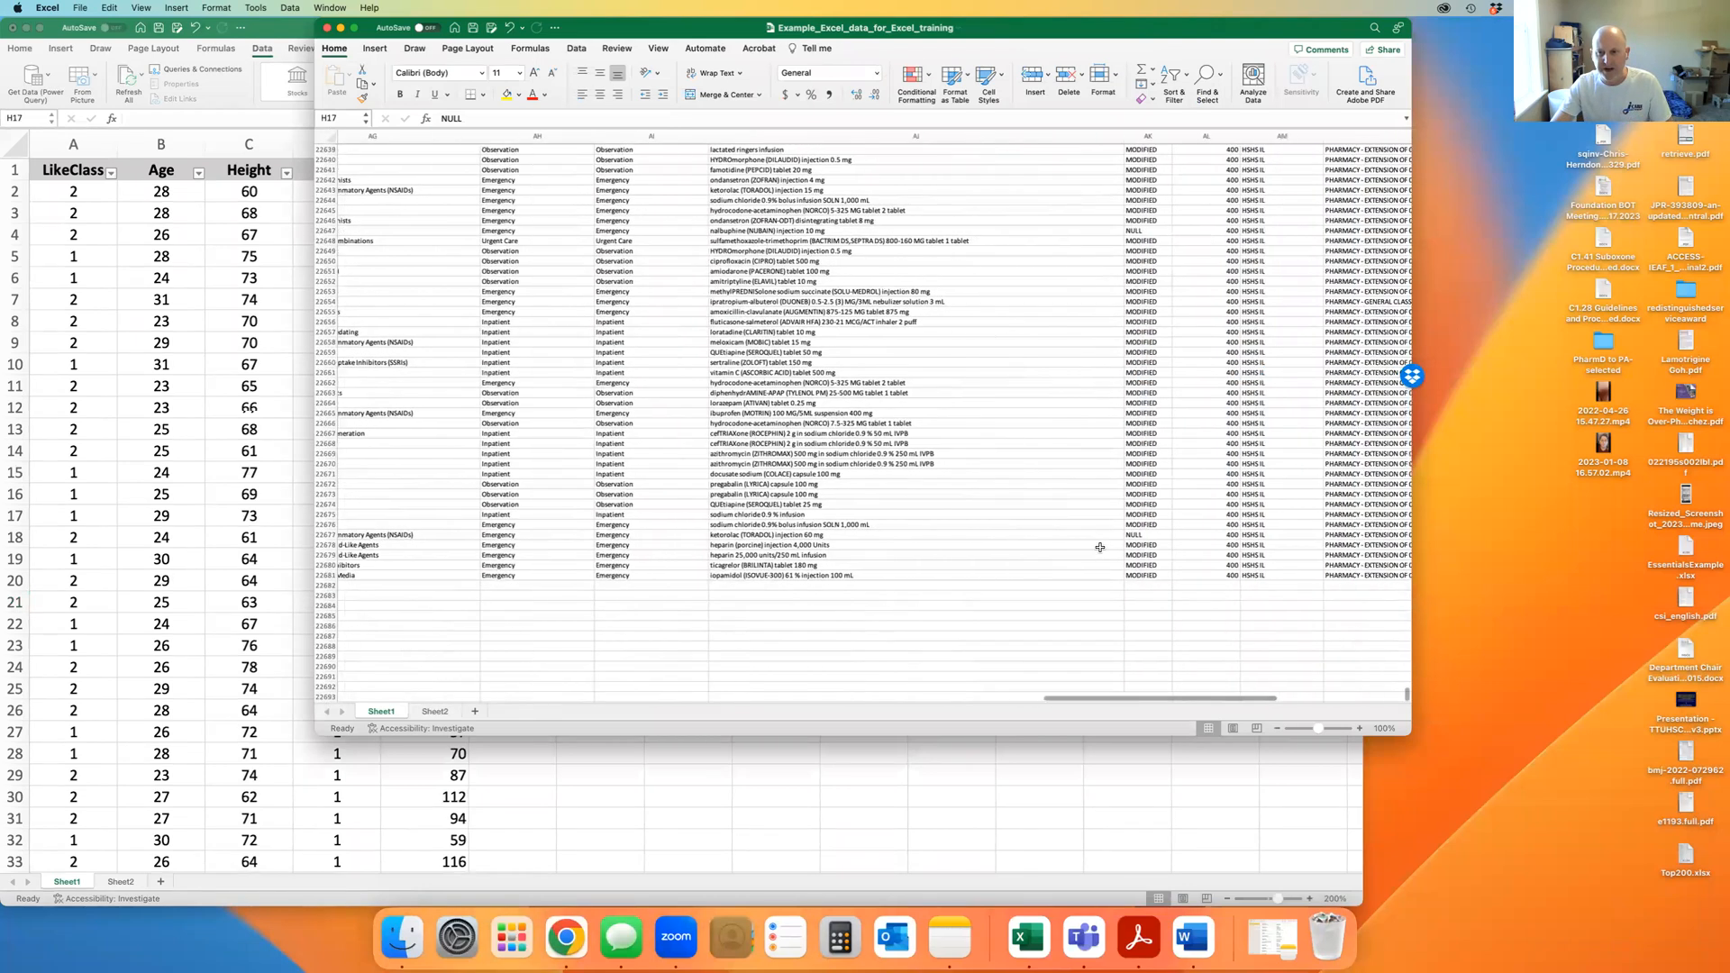
pyautogui.hscroll(10, 1101, 547)
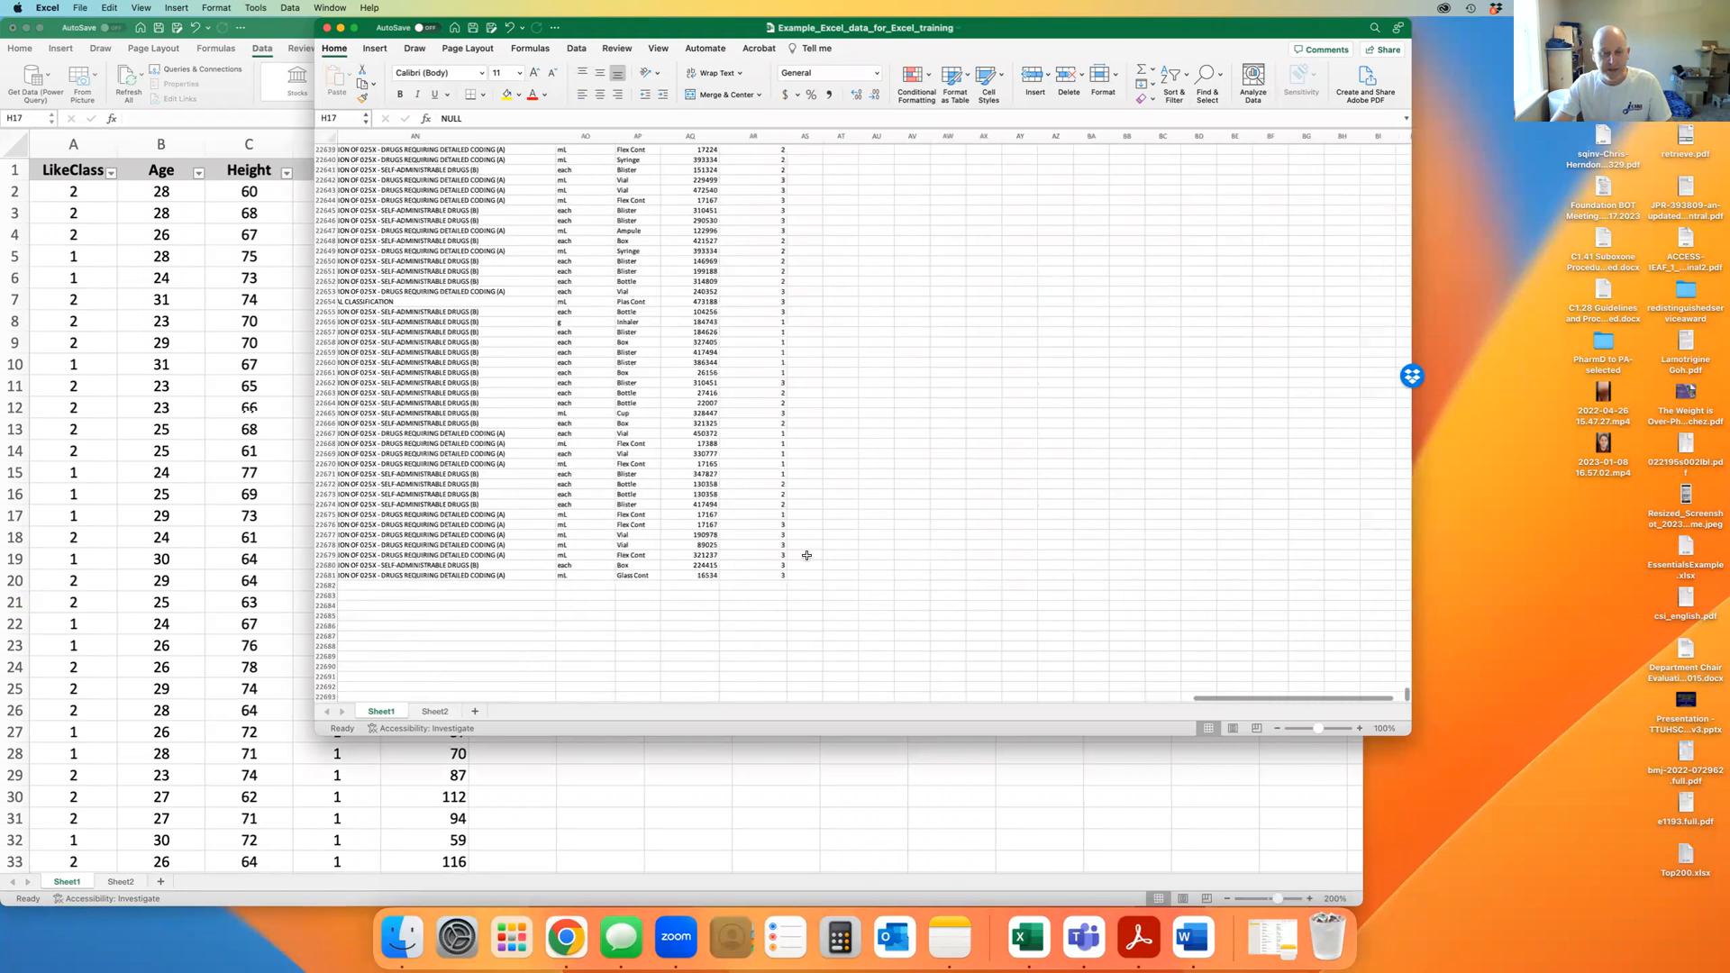
pyautogui.hscroll(-2, 807, 555)
pyautogui.click(856, 573)
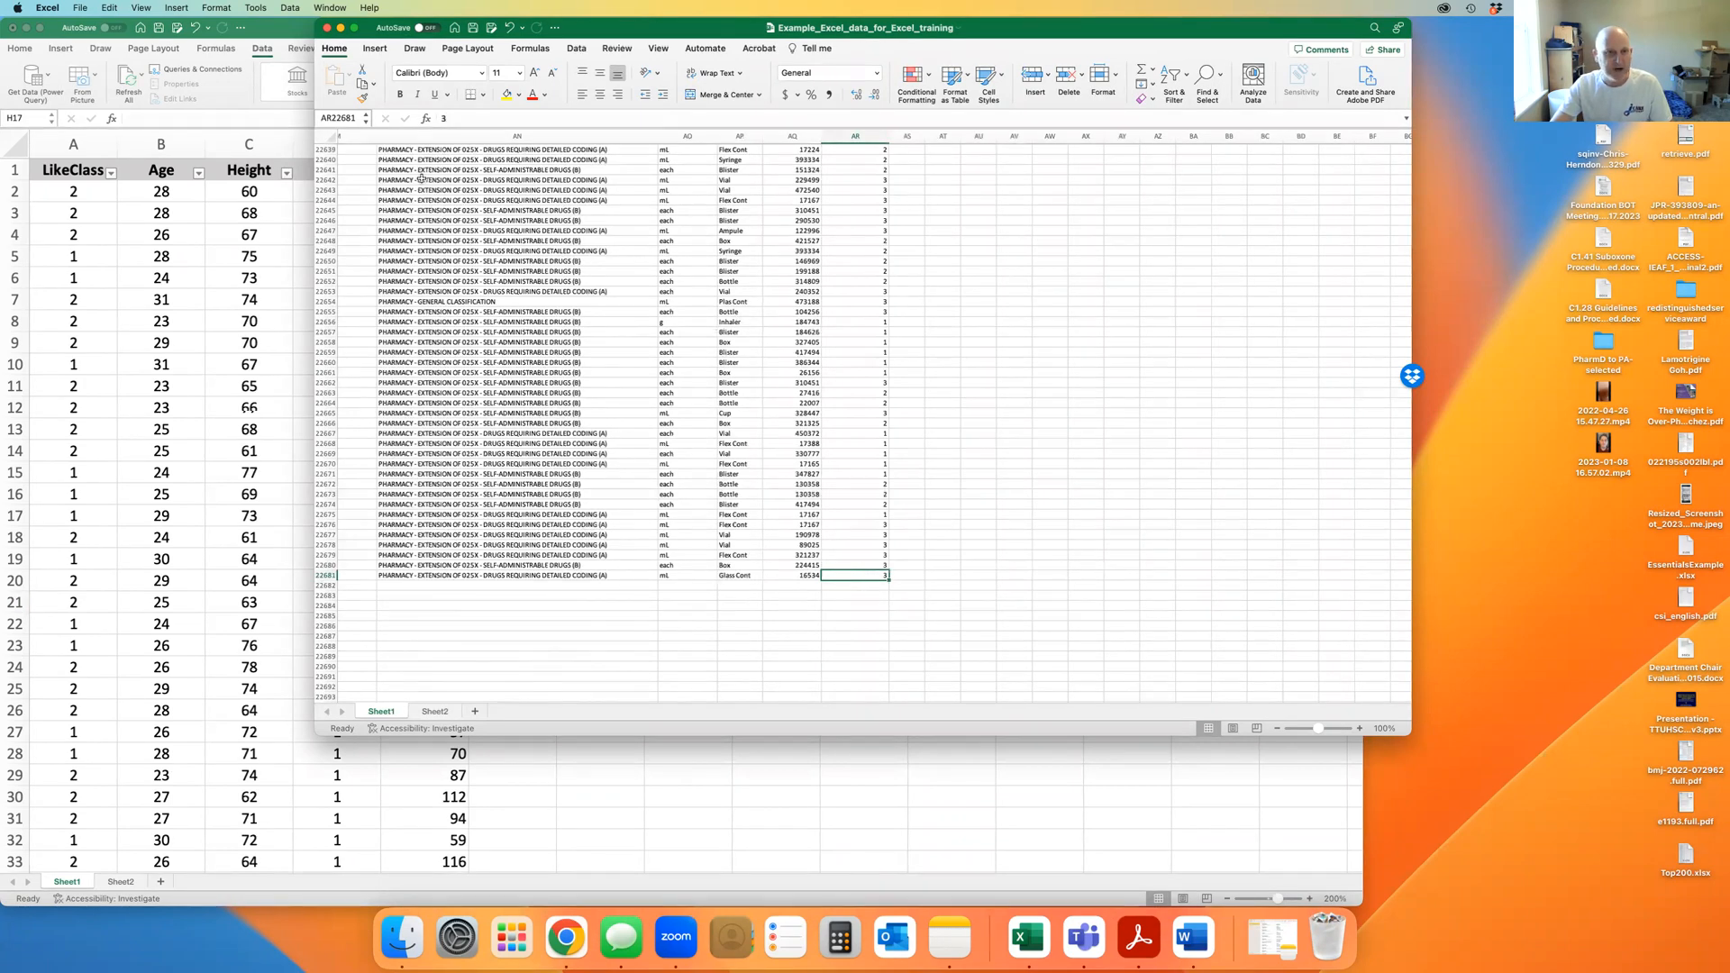
pyautogui.click(321, 118)
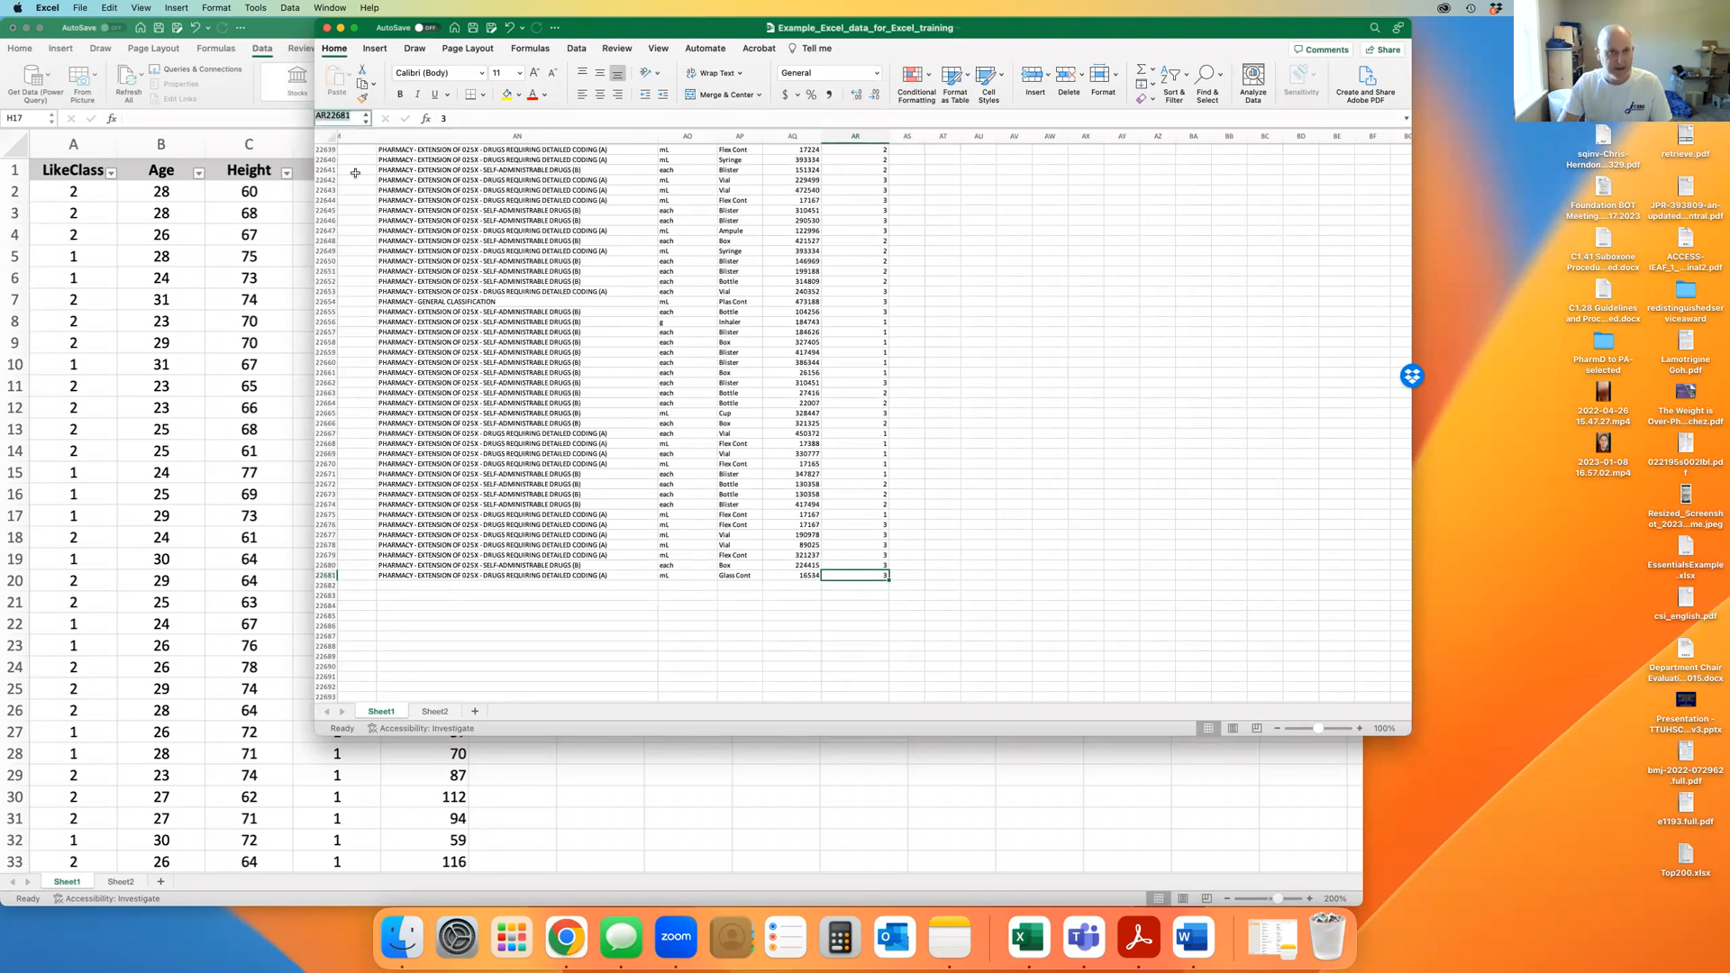
pyautogui.press('Left')
pyautogui.write('a1')
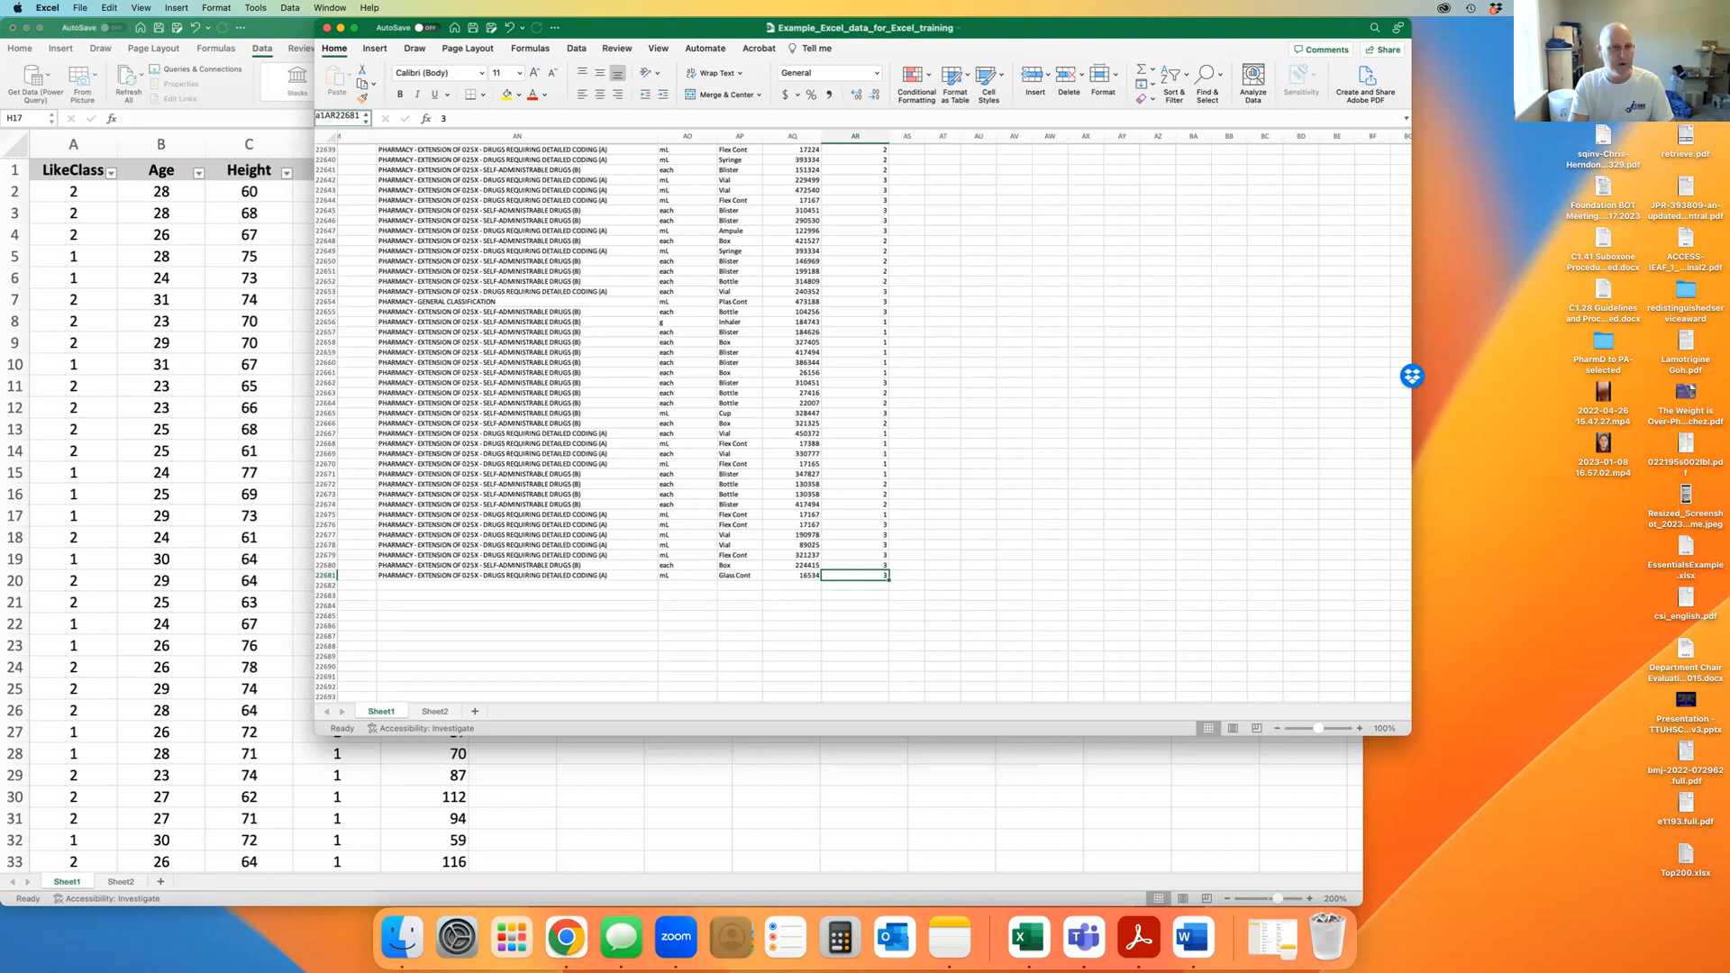
pyautogui.write(':')
pyautogui.press('Return')
pyautogui.scroll(-1, 930, 362)
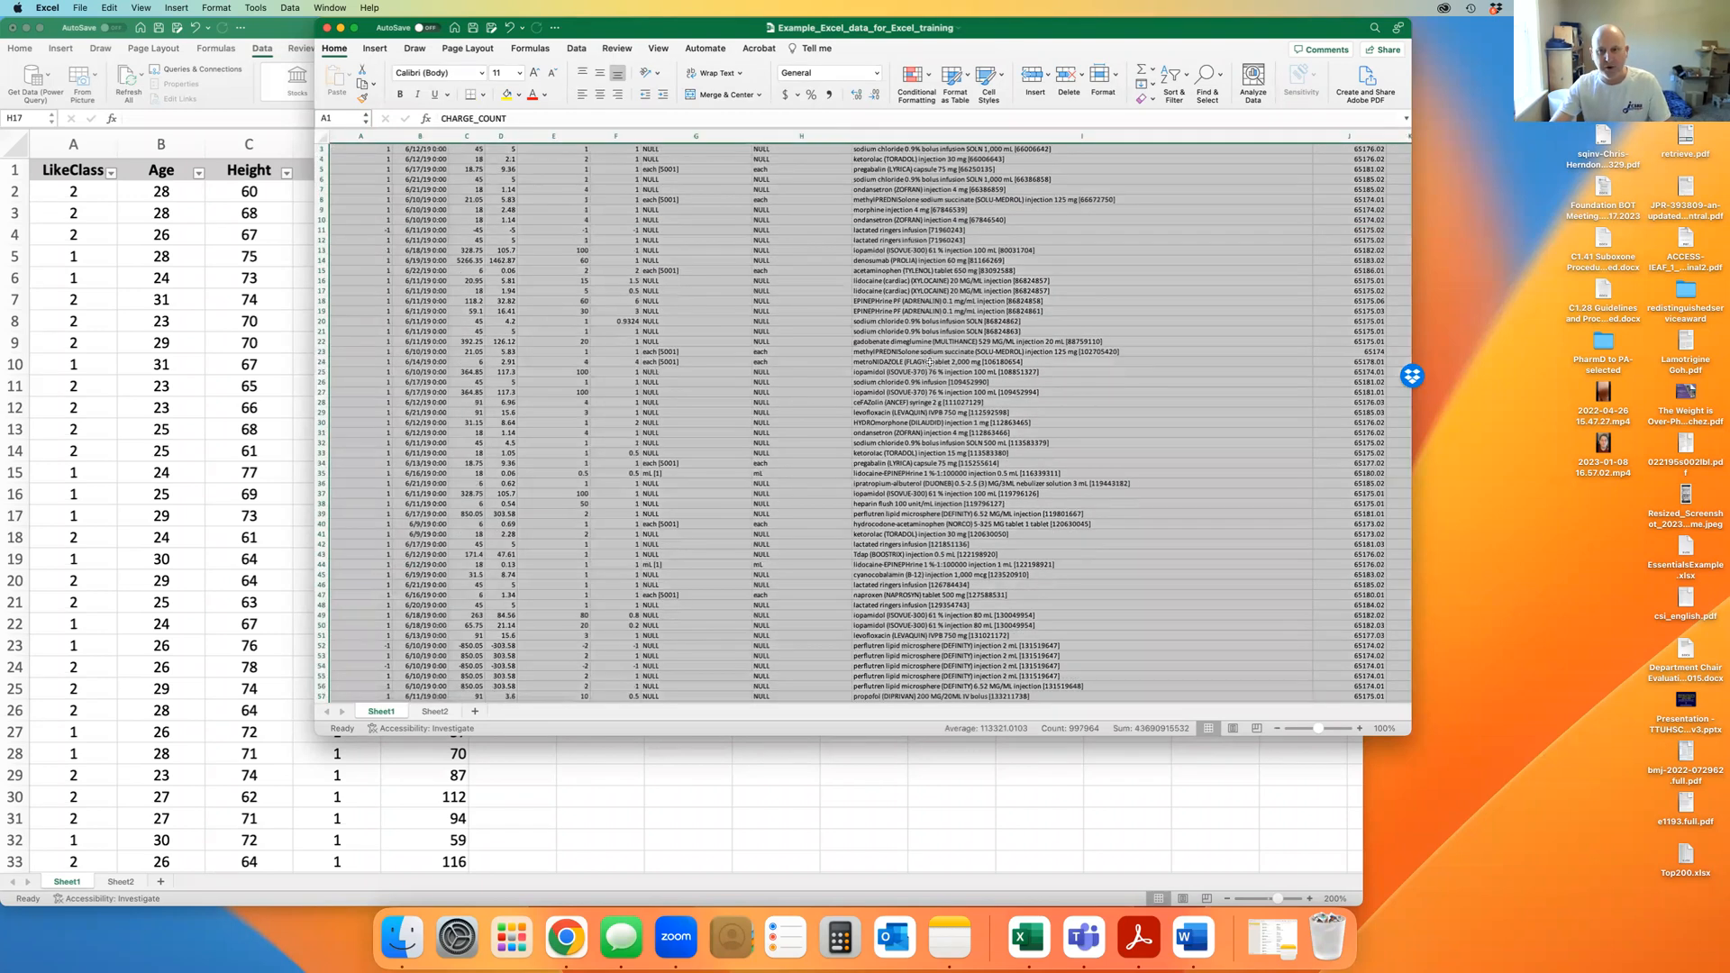
pyautogui.hscroll(10, 930, 361)
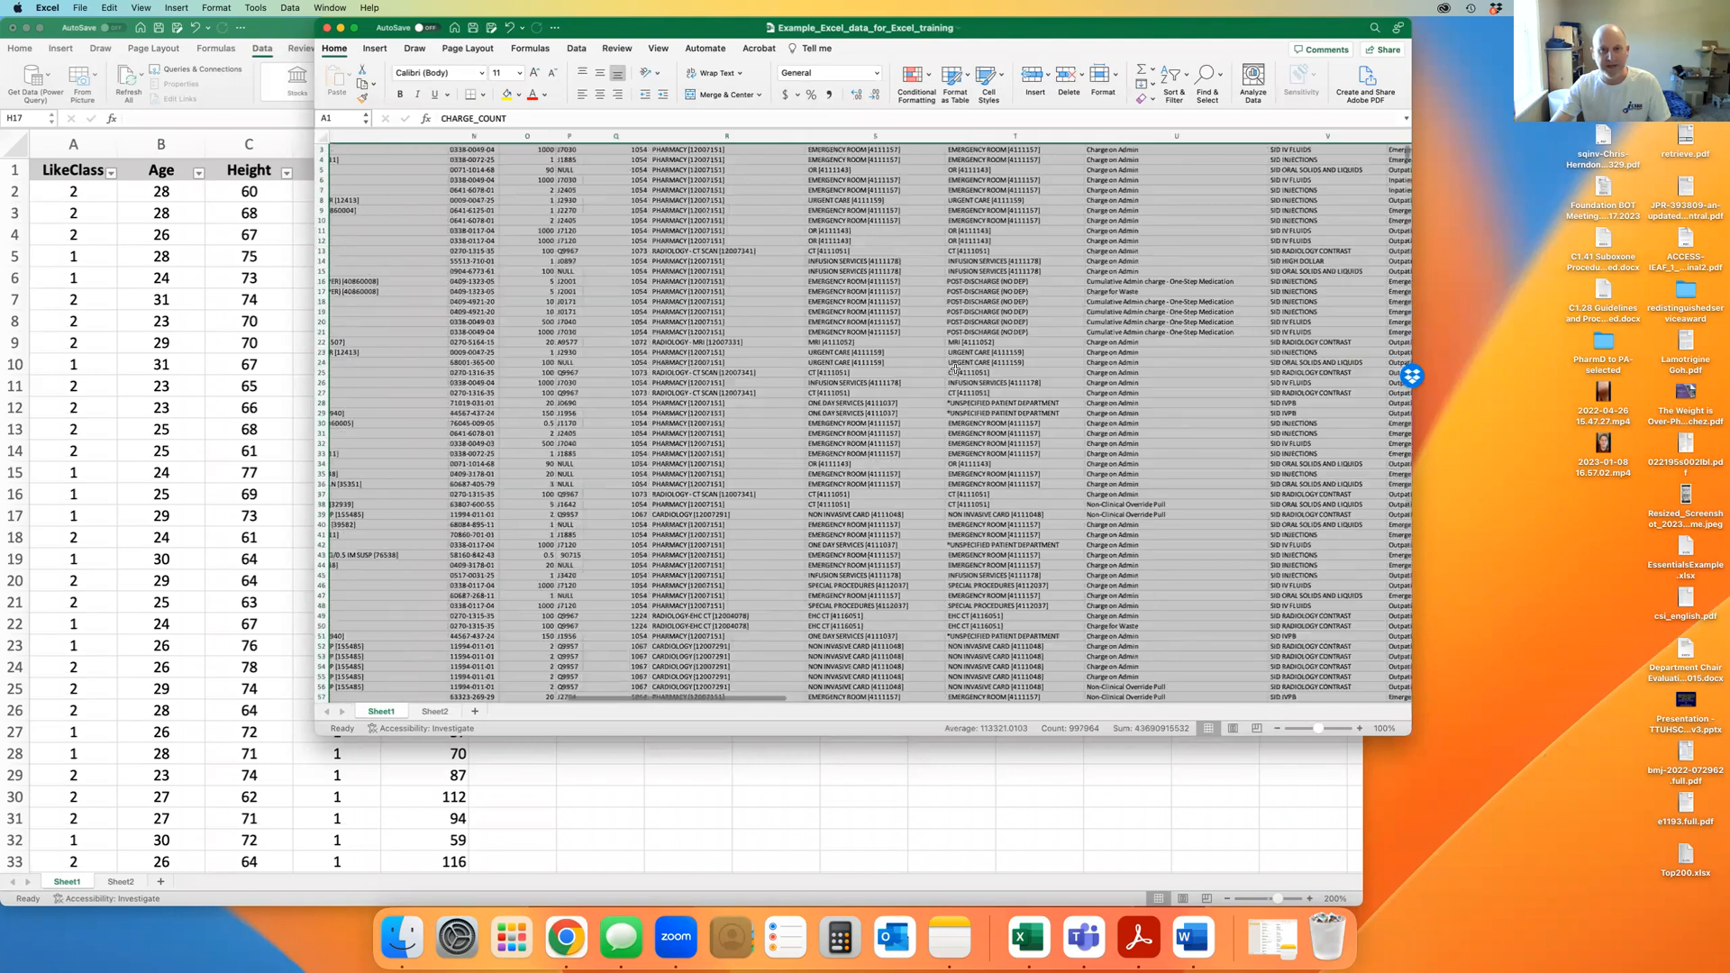
pyautogui.hscroll(-10, 955, 370)
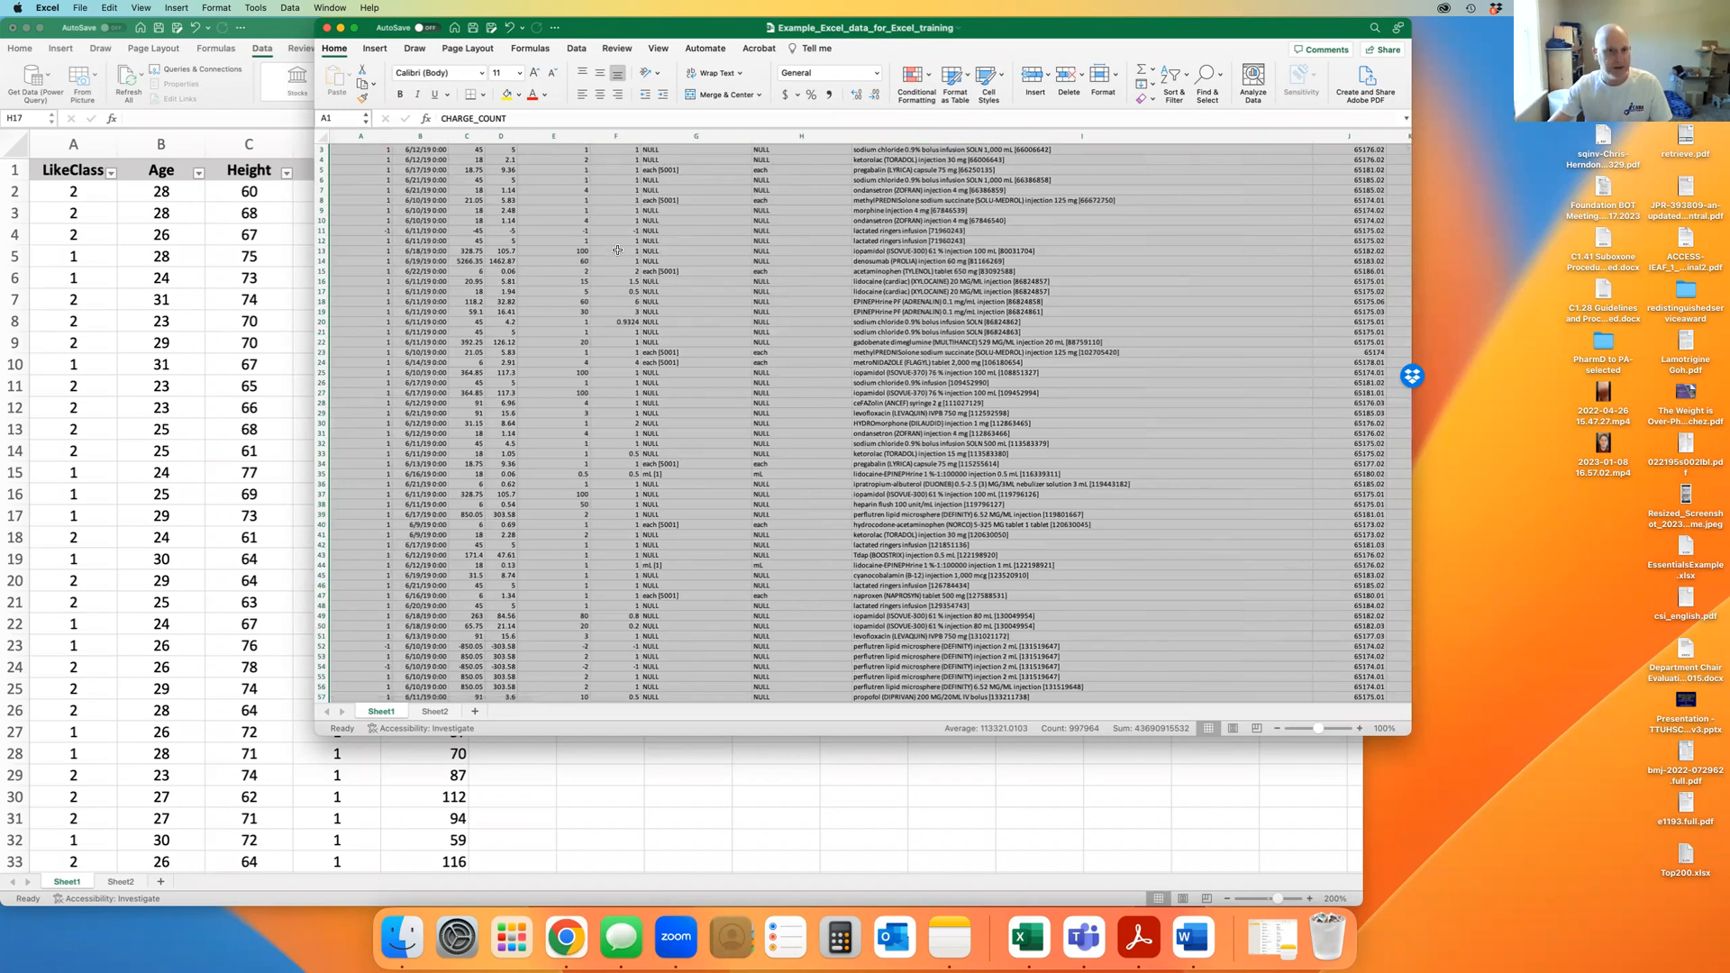
pyautogui.click(328, 30)
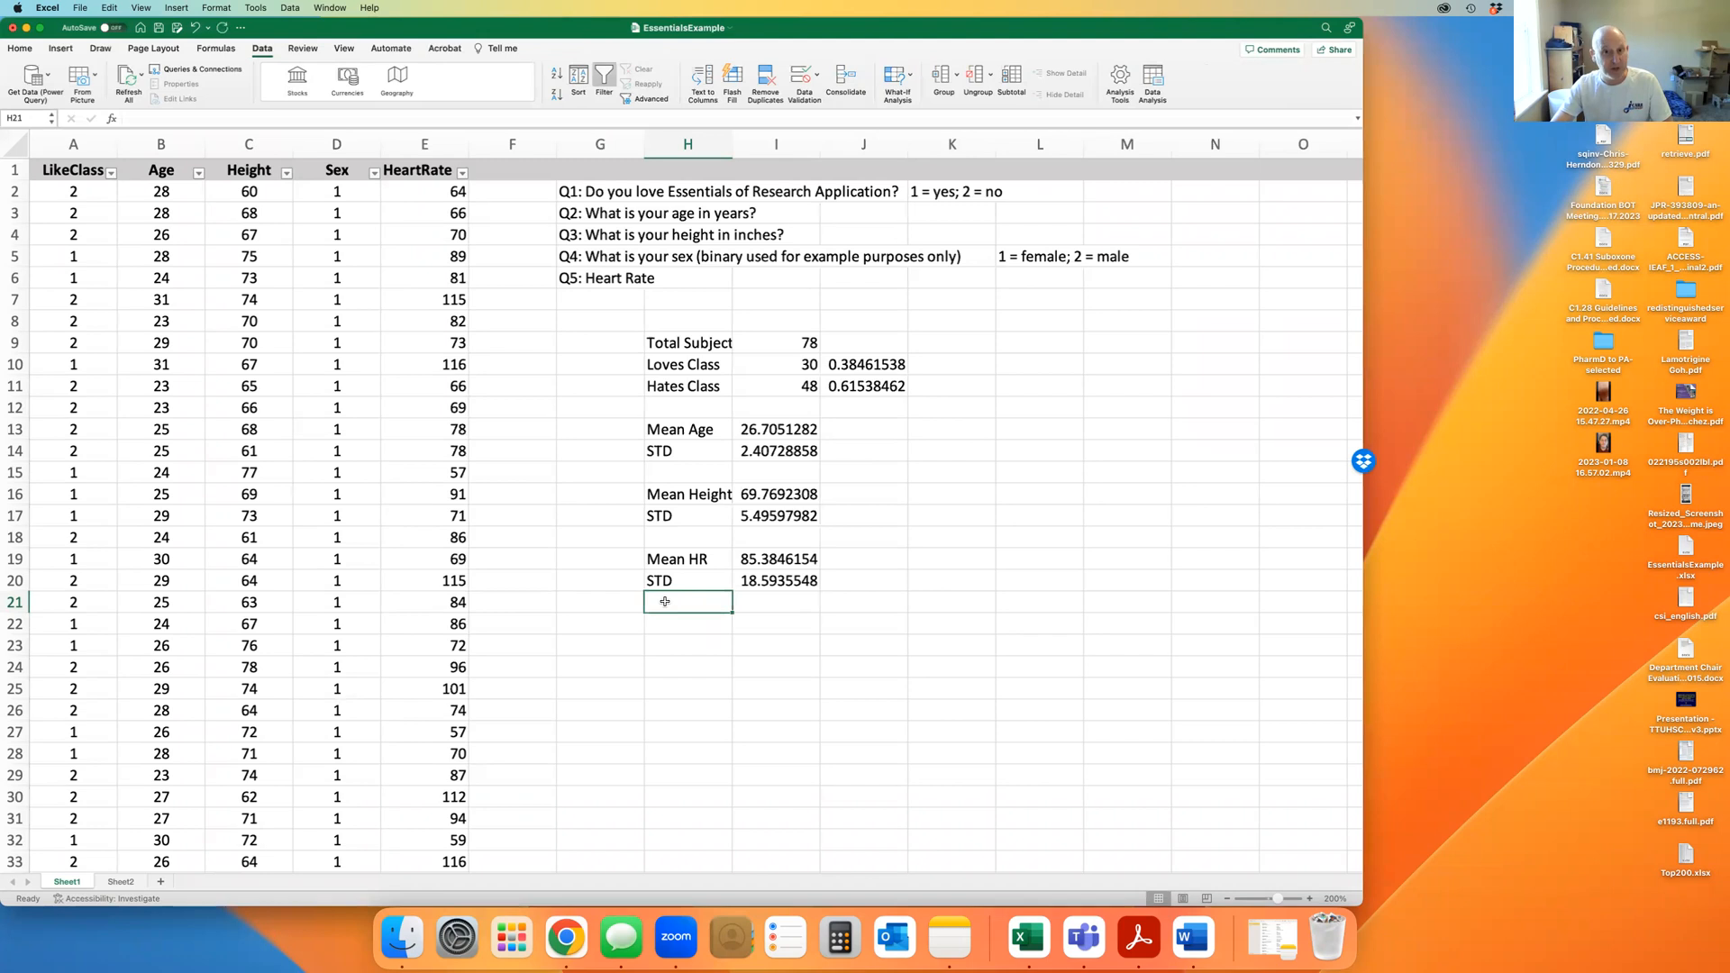
pyautogui.click(71, 169)
pyautogui.press('super+shift+Down')
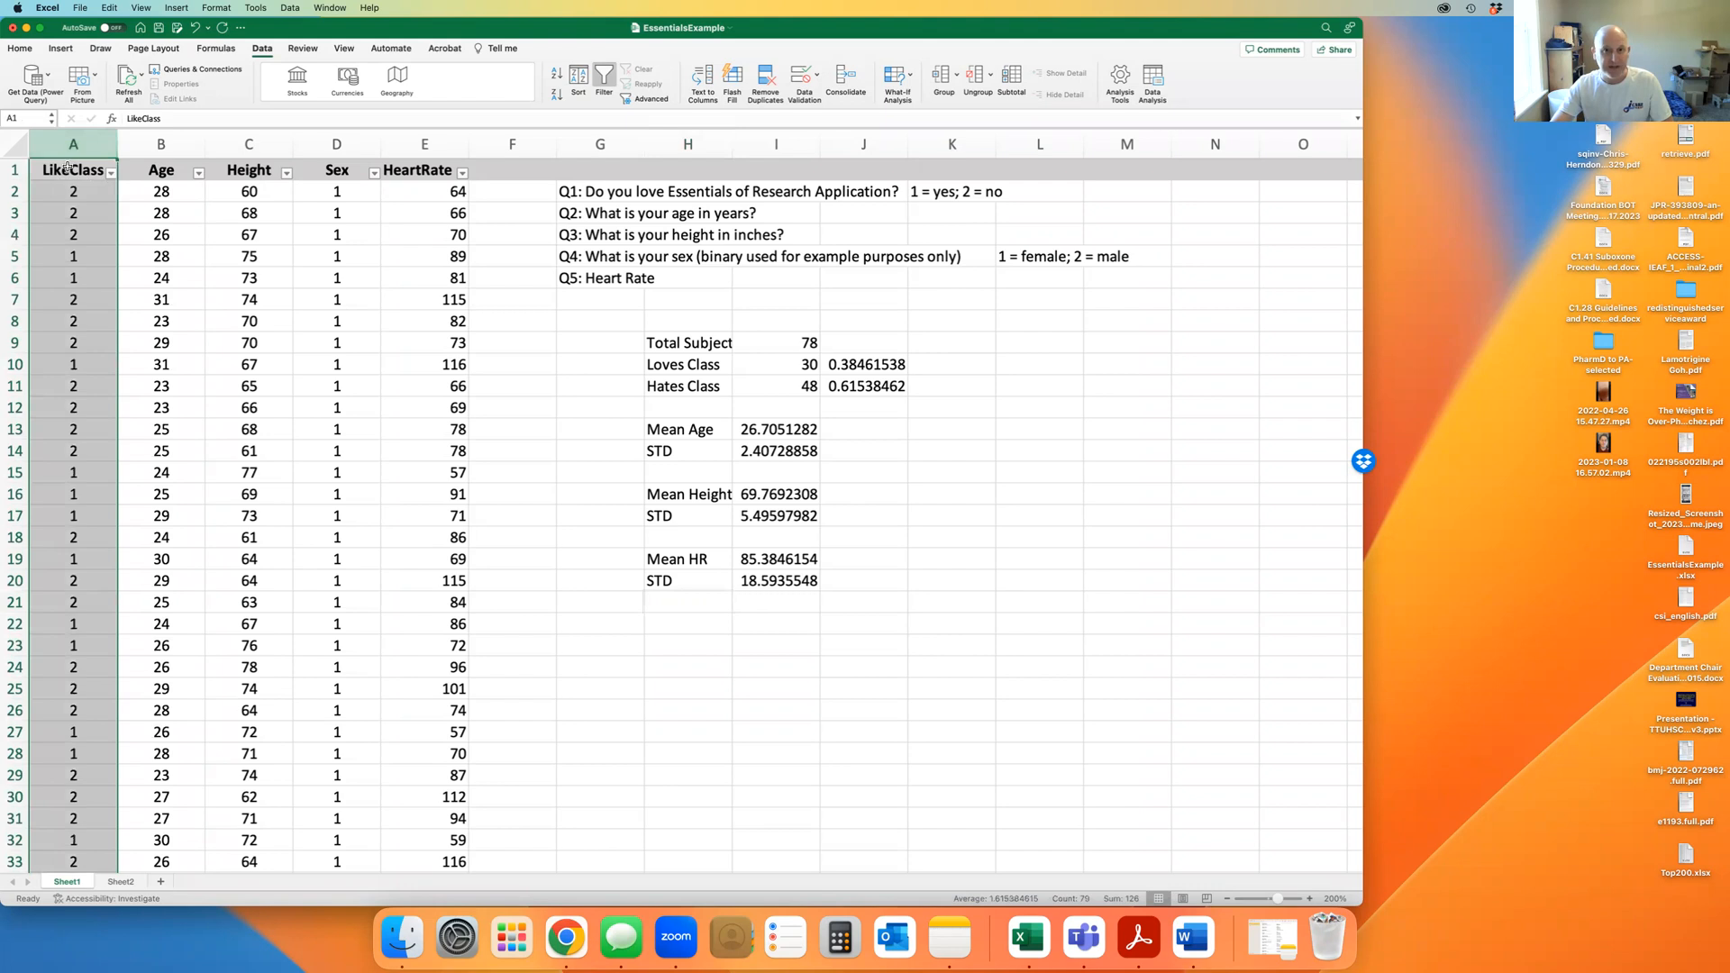
pyautogui.click(160, 144)
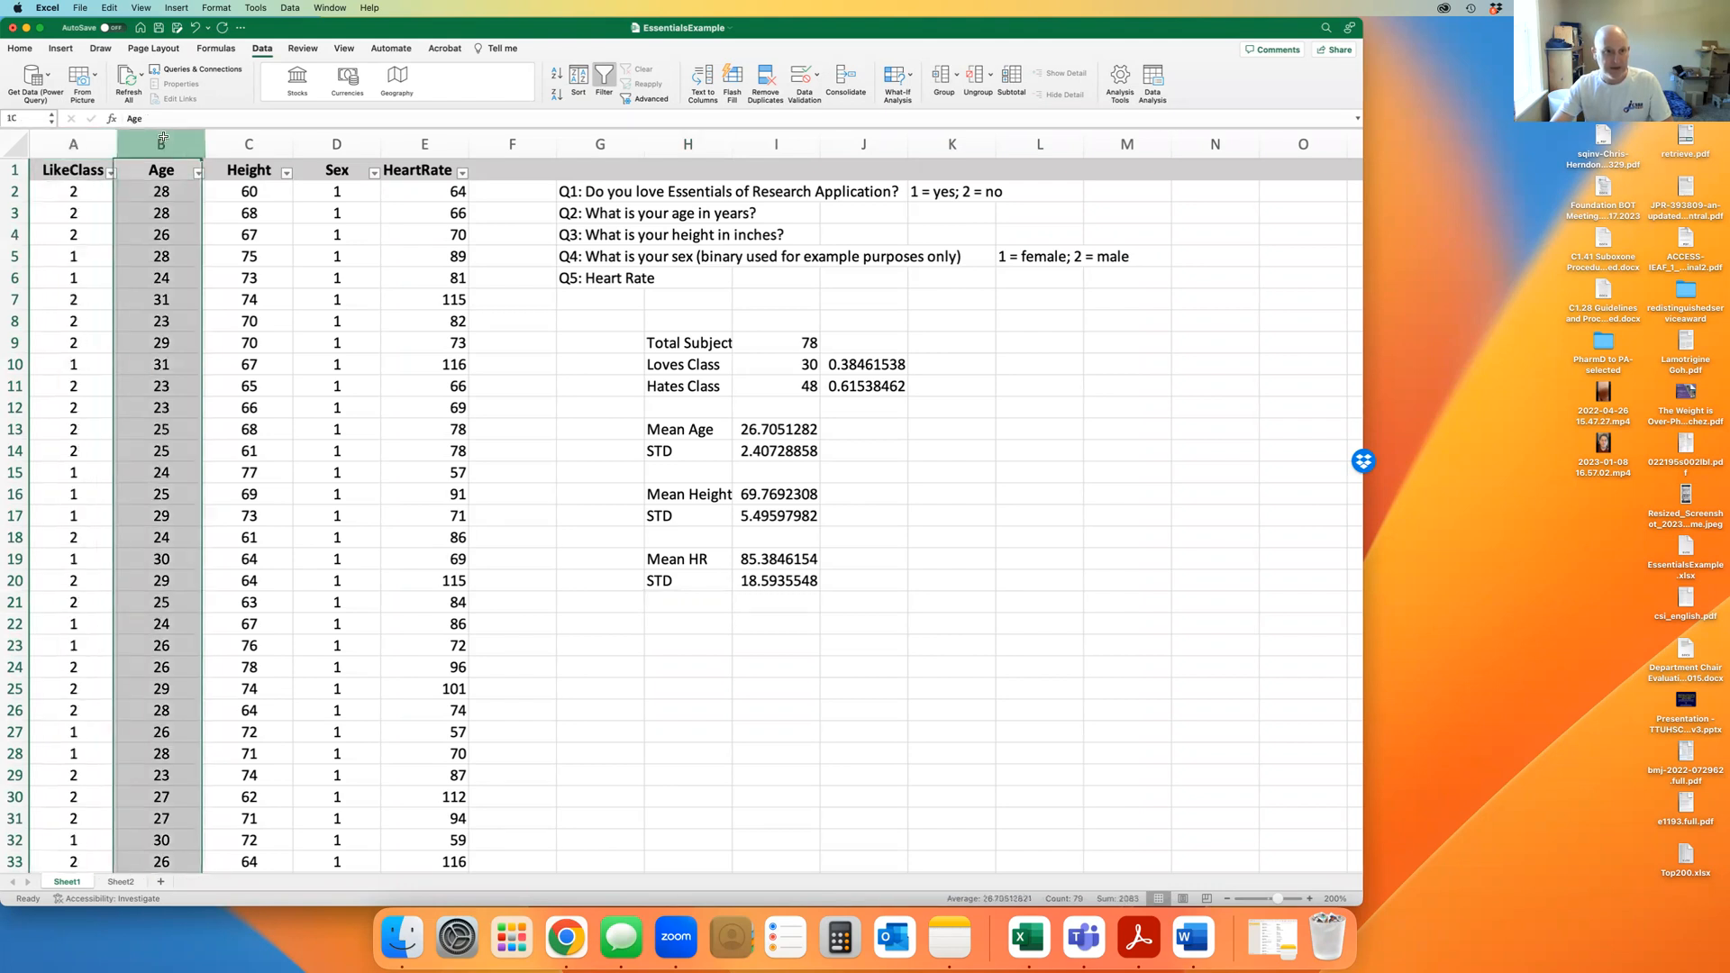
pyautogui.click(252, 140)
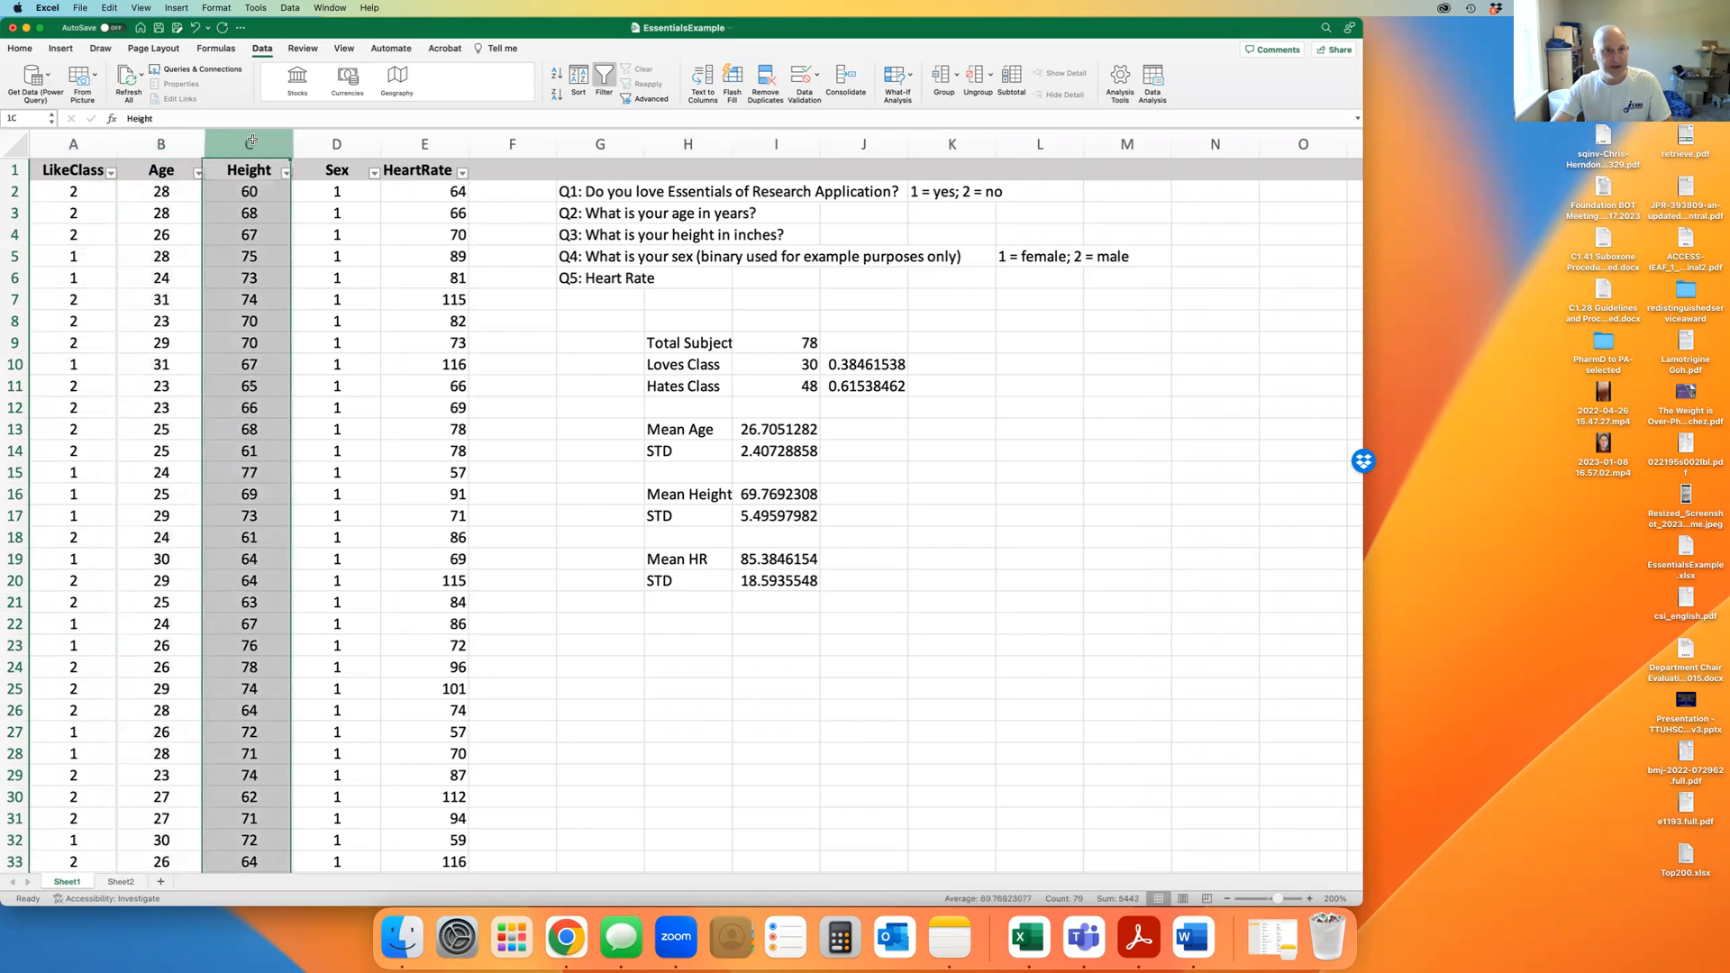
pyautogui.click(342, 141)
pyautogui.click(423, 142)
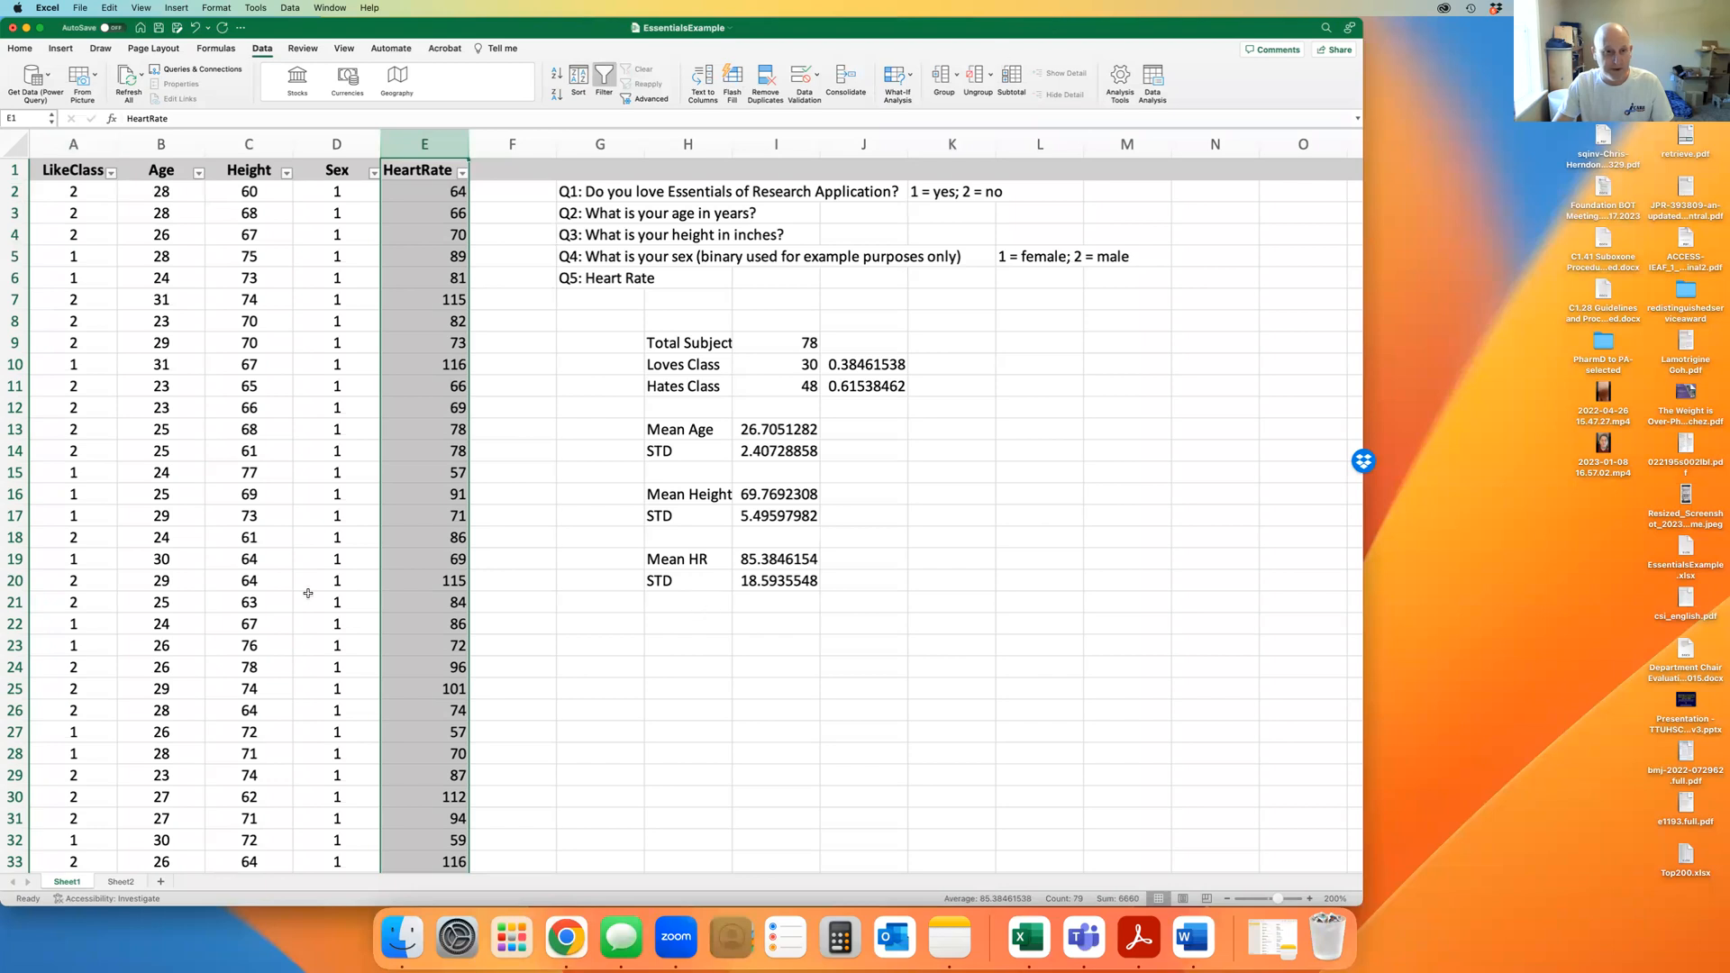
# Filter the LikeClass column to show only value 1, leaving 30 respondents, then select H28
pyautogui.click(112, 174)
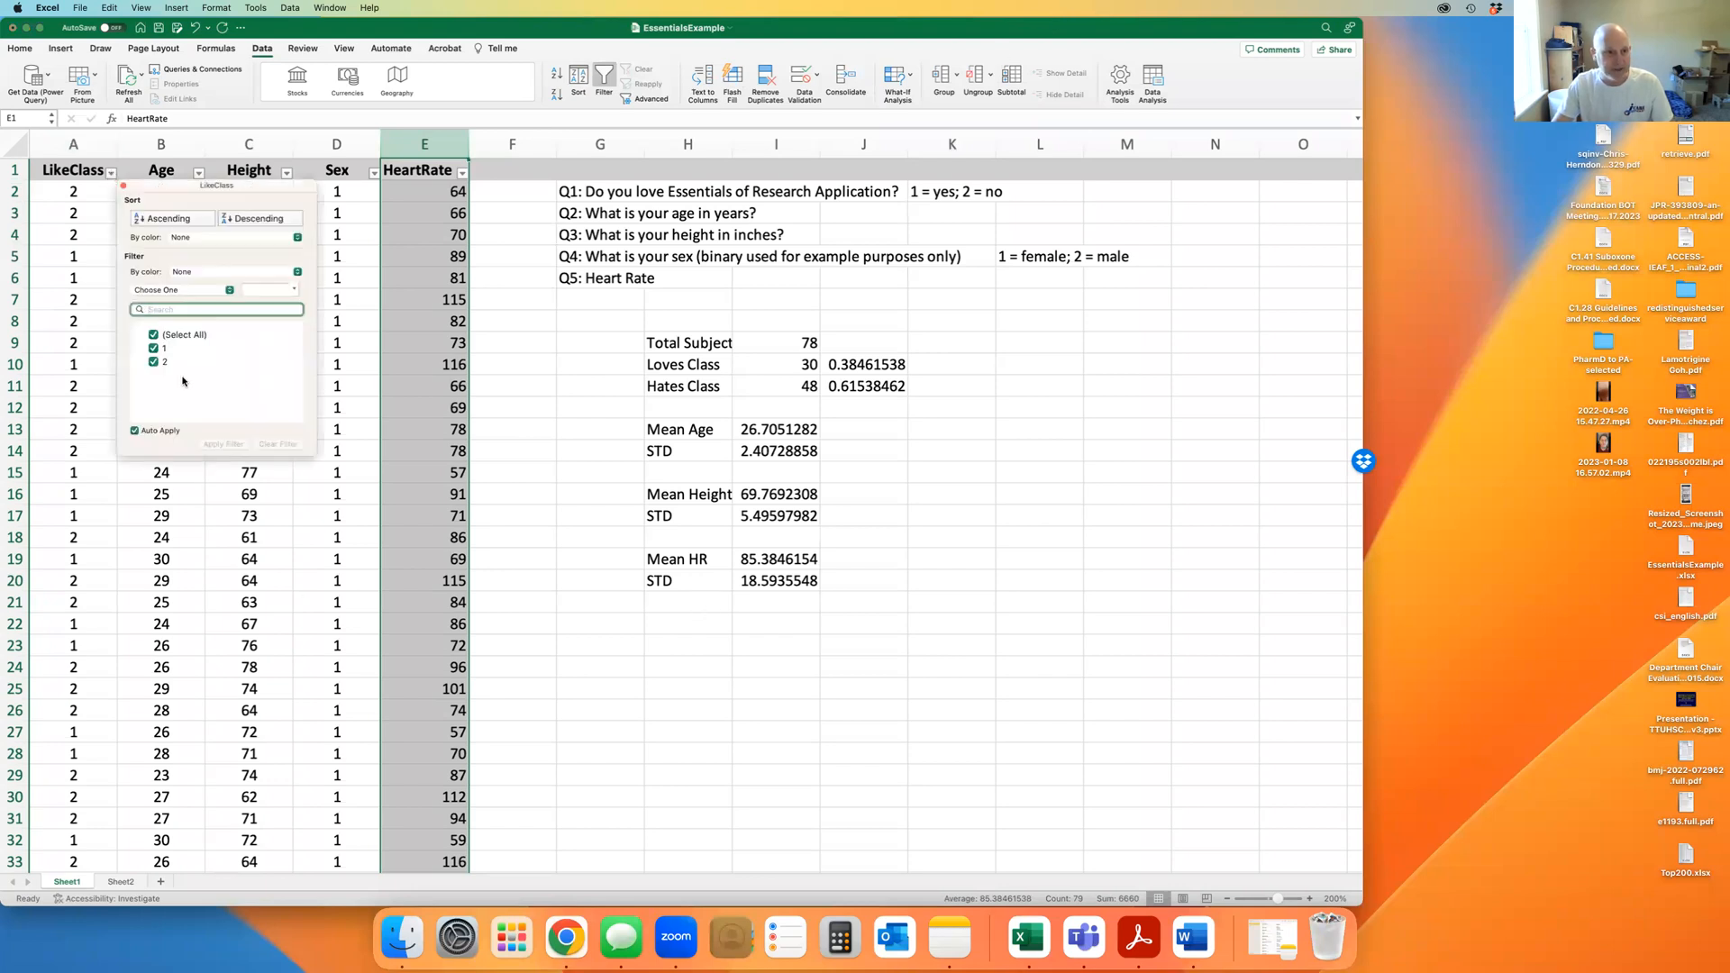
pyautogui.click(153, 335)
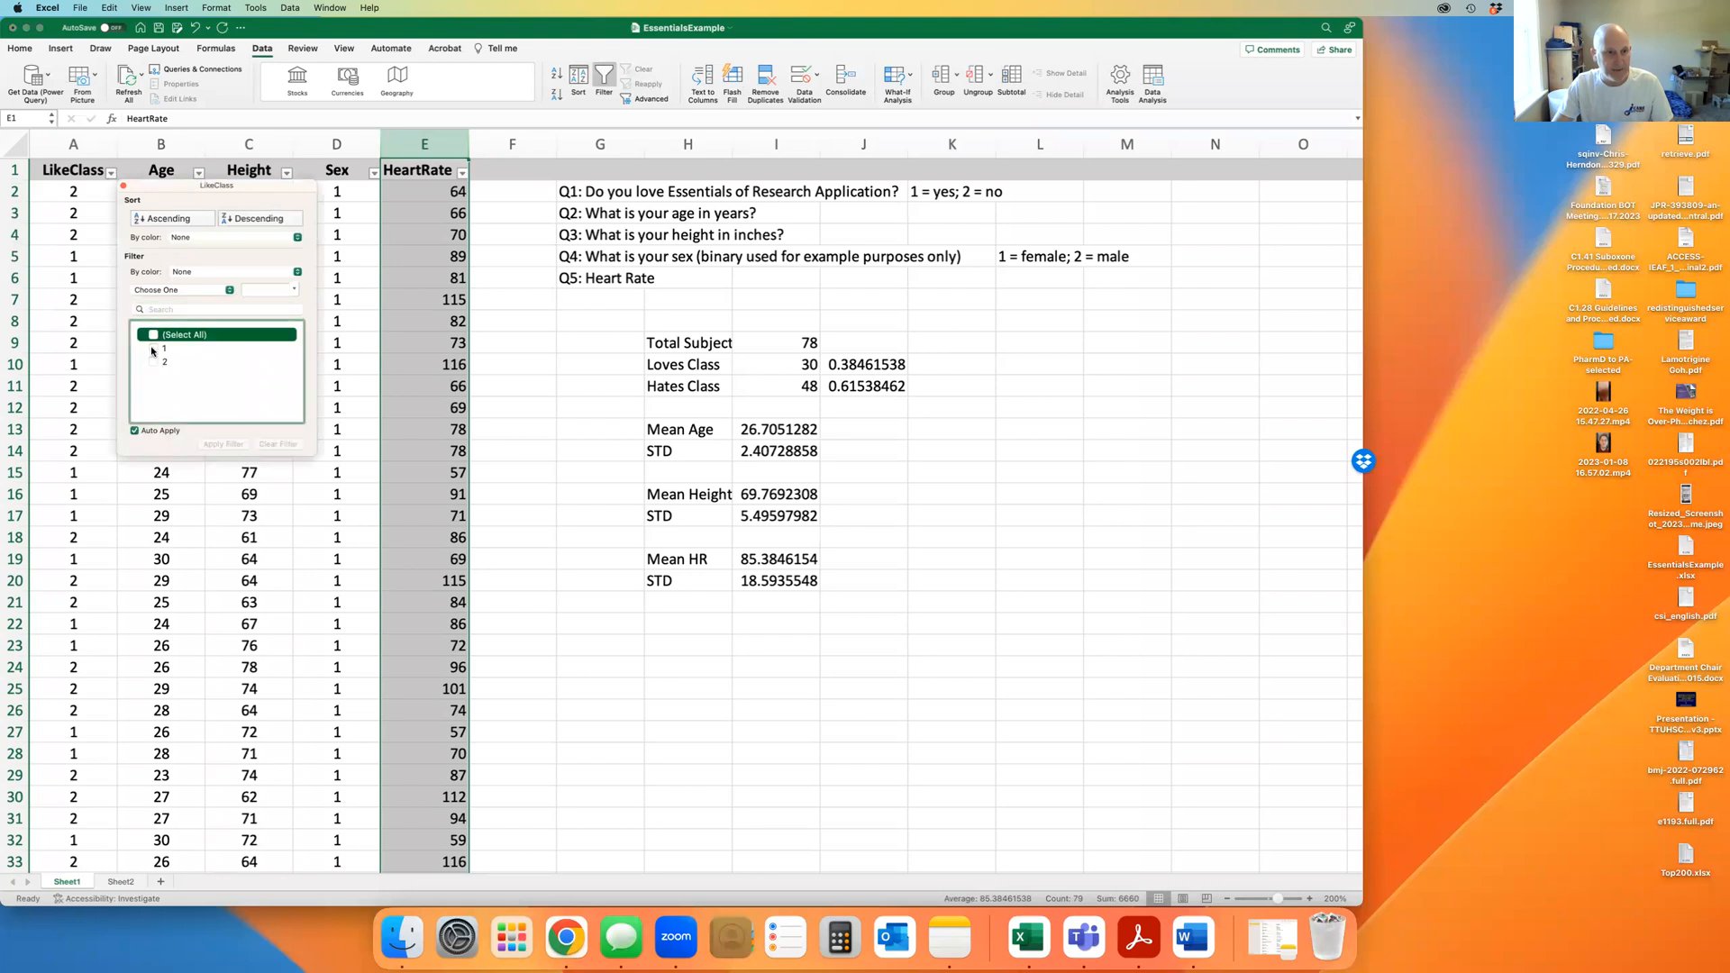
pyautogui.click(153, 350)
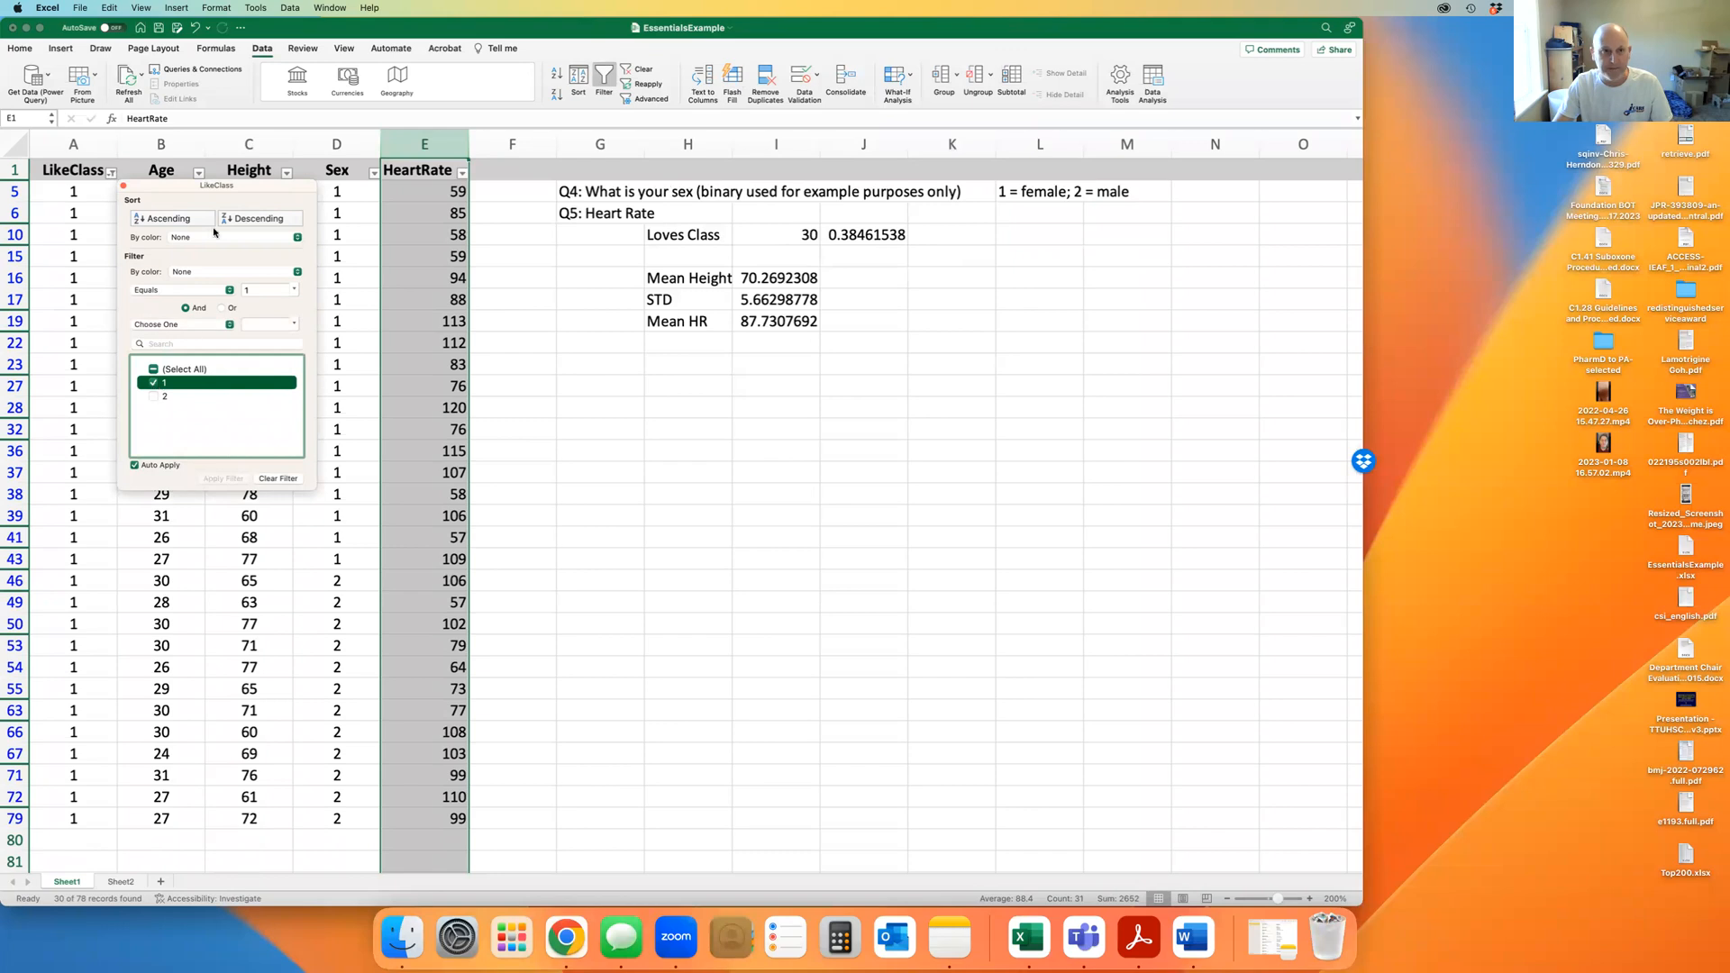
pyautogui.moveTo(255, 187); pyautogui.dragTo(609, 24)
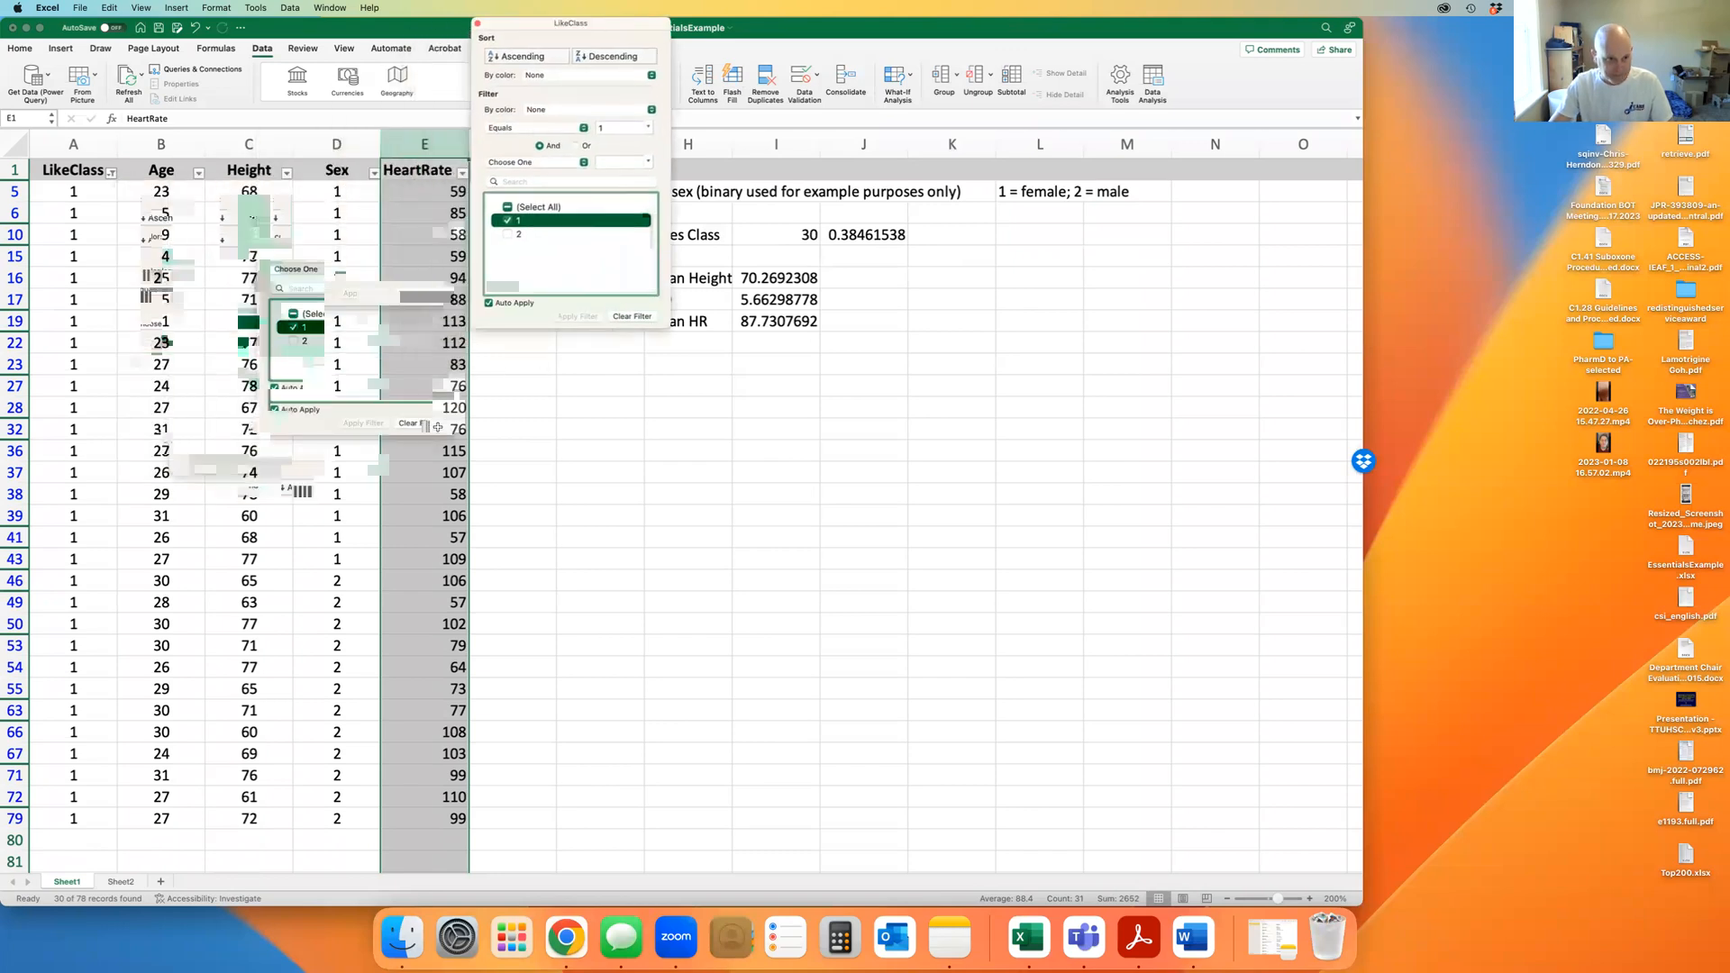
pyautogui.click(698, 470)
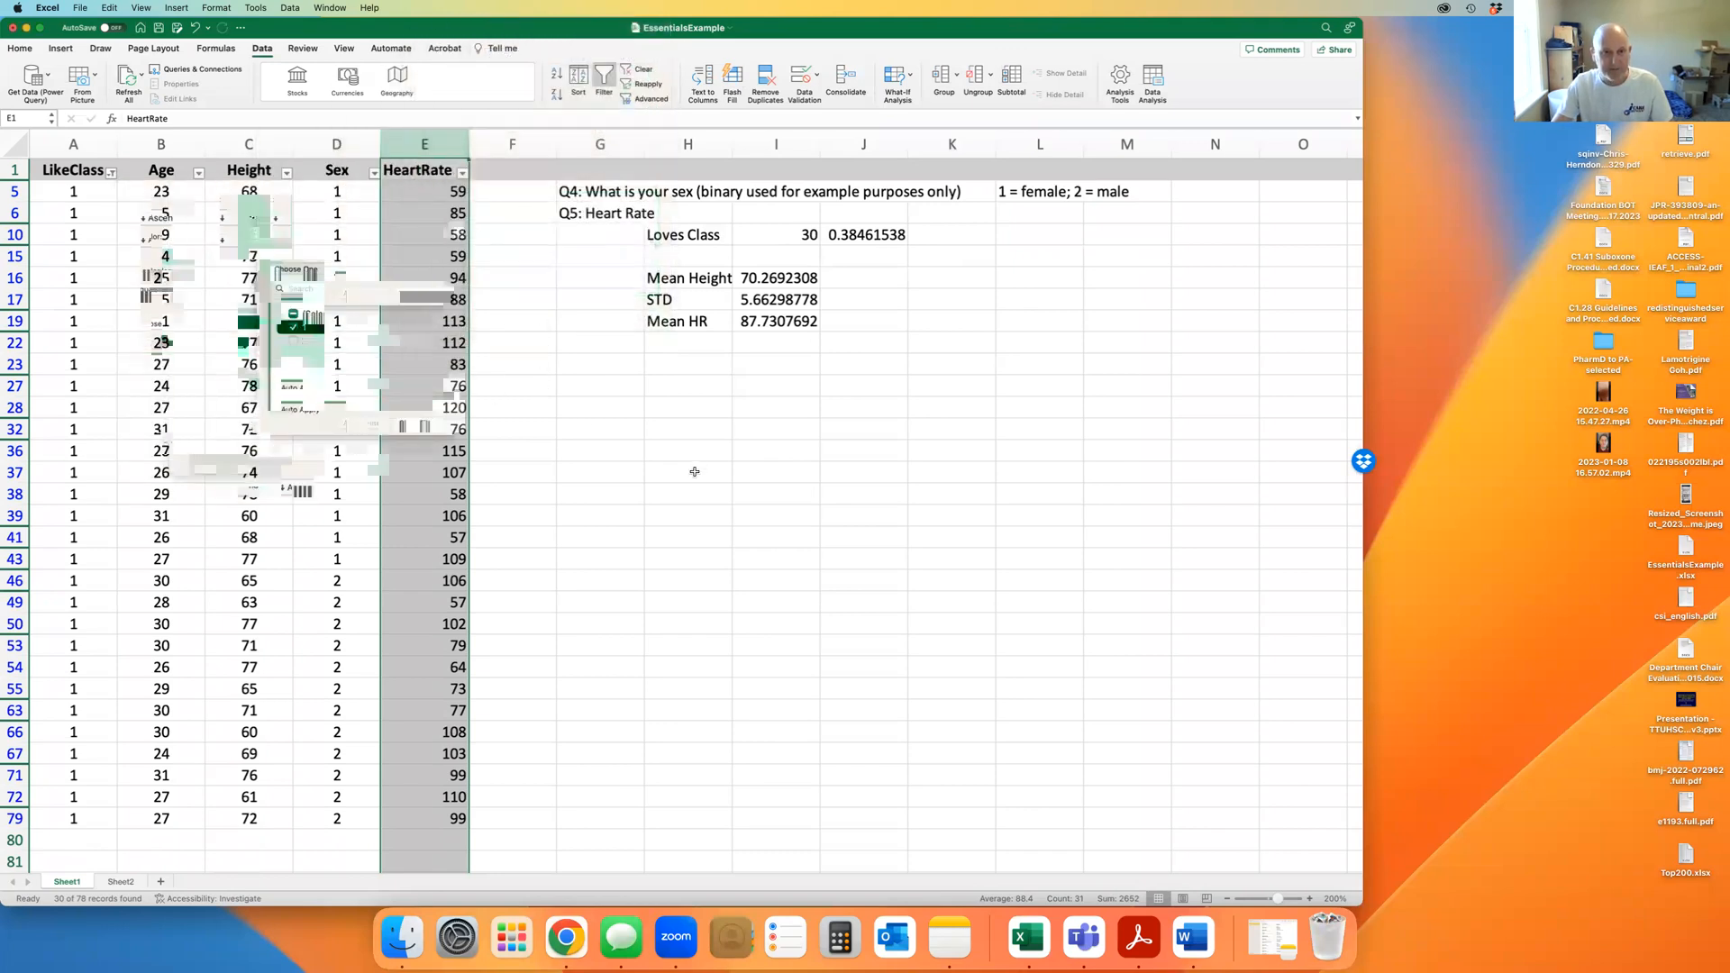
pyautogui.scroll(-10, 558, 419)
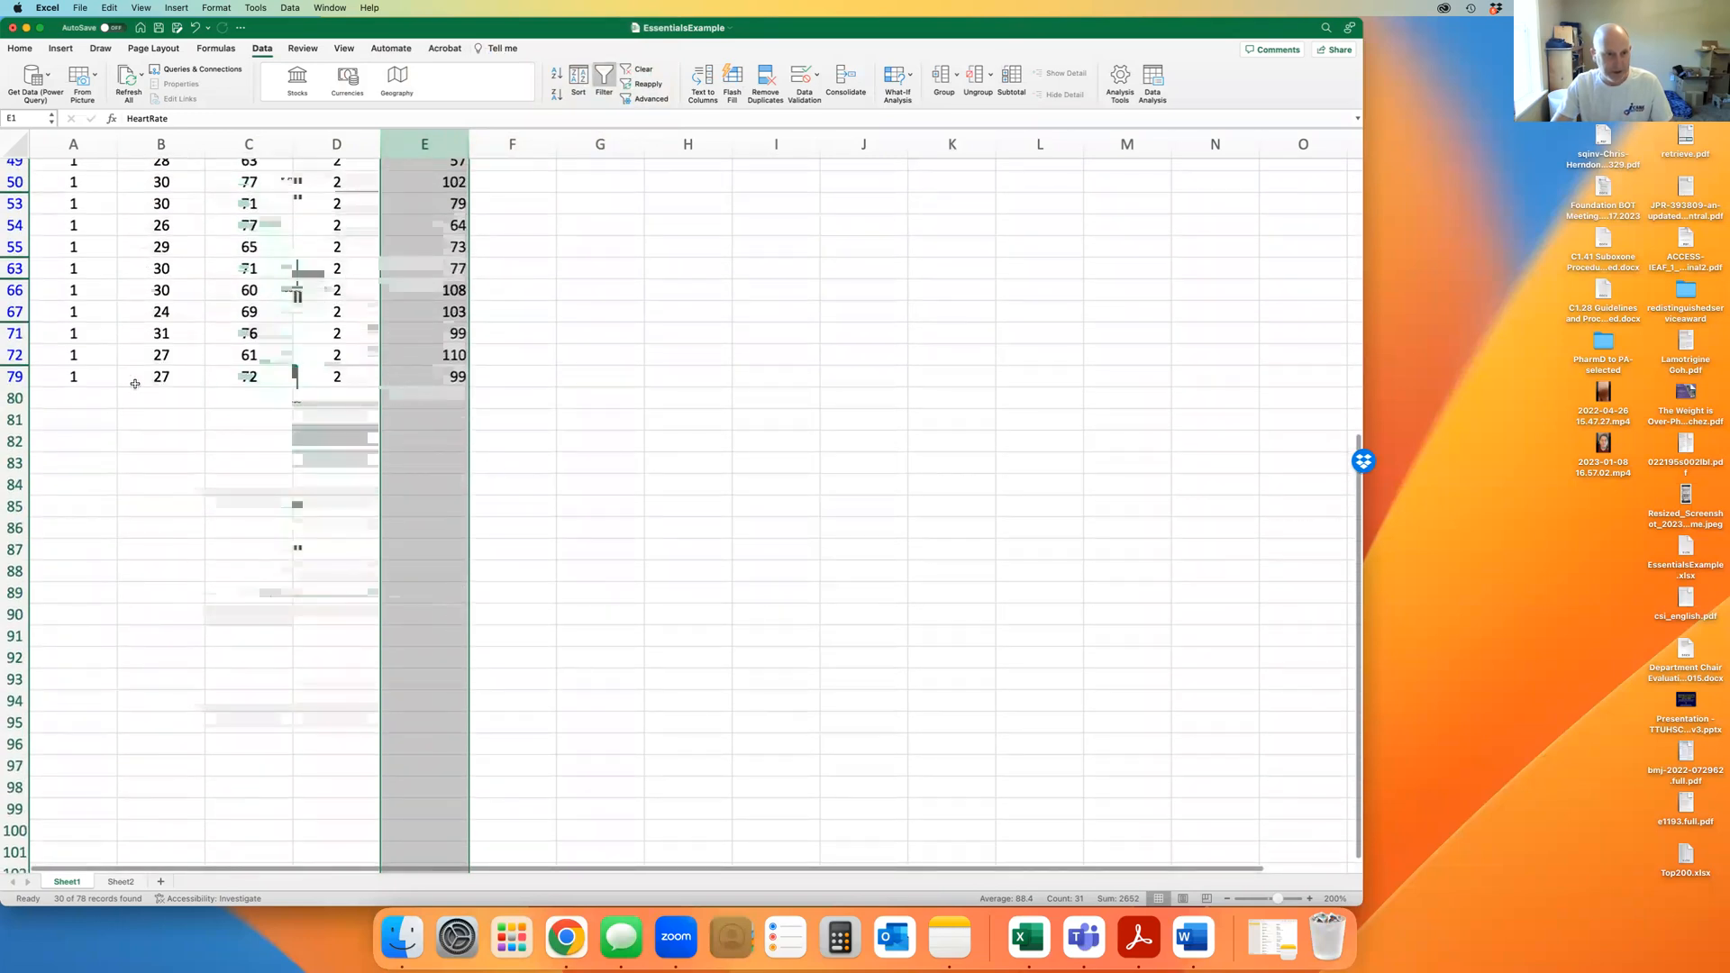
pyautogui.scroll(10, 571, 501)
pyautogui.scroll(-1, 570, 500)
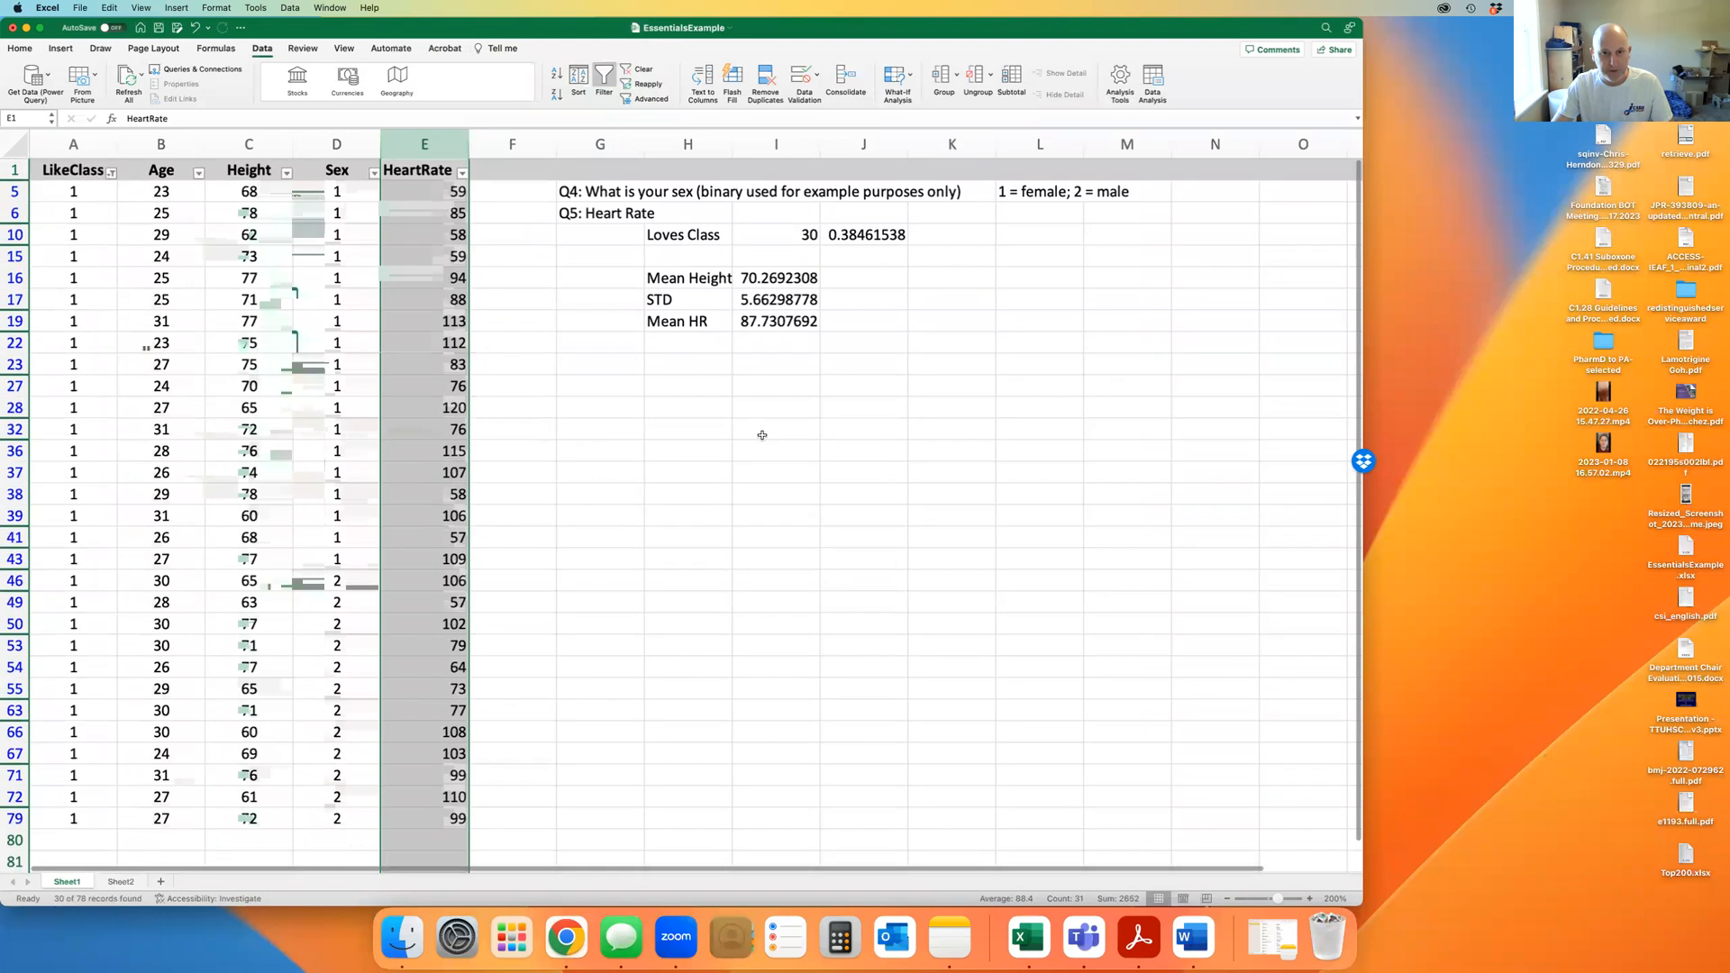
pyautogui.click(683, 403)
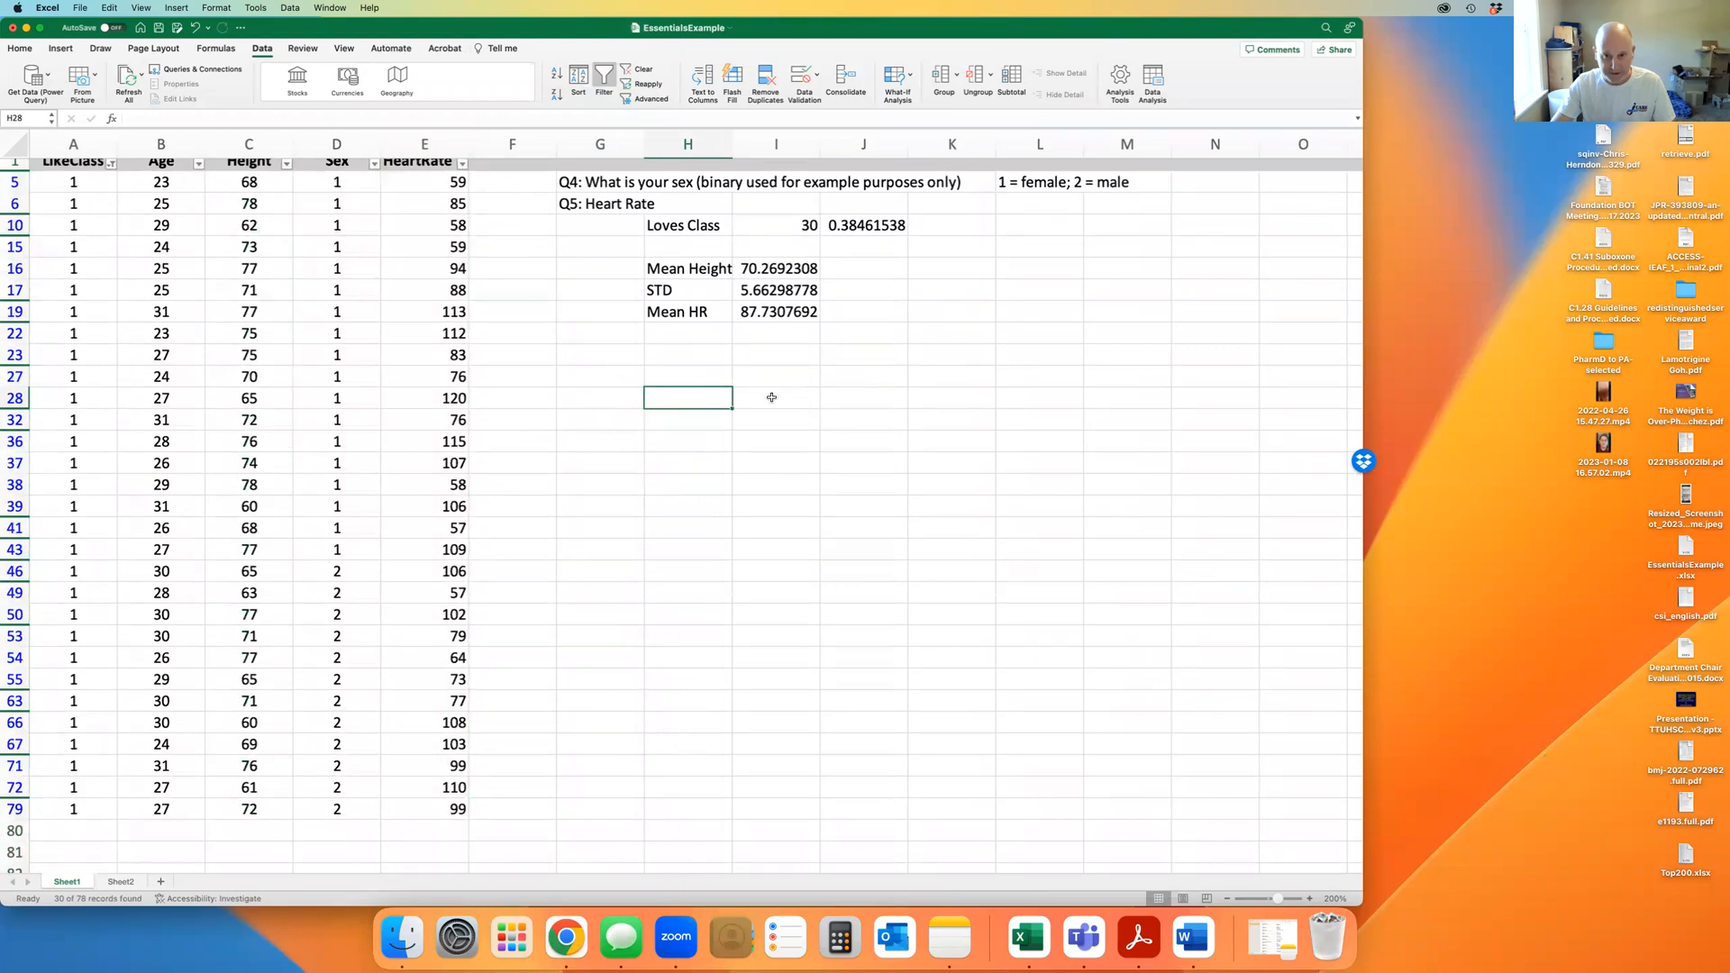
# Label H28 'Mean HR' and head I27 and J27 'Like Class' and 'Hates Class', removing the duplicate label in H32
pyautogui.write('Mean ')
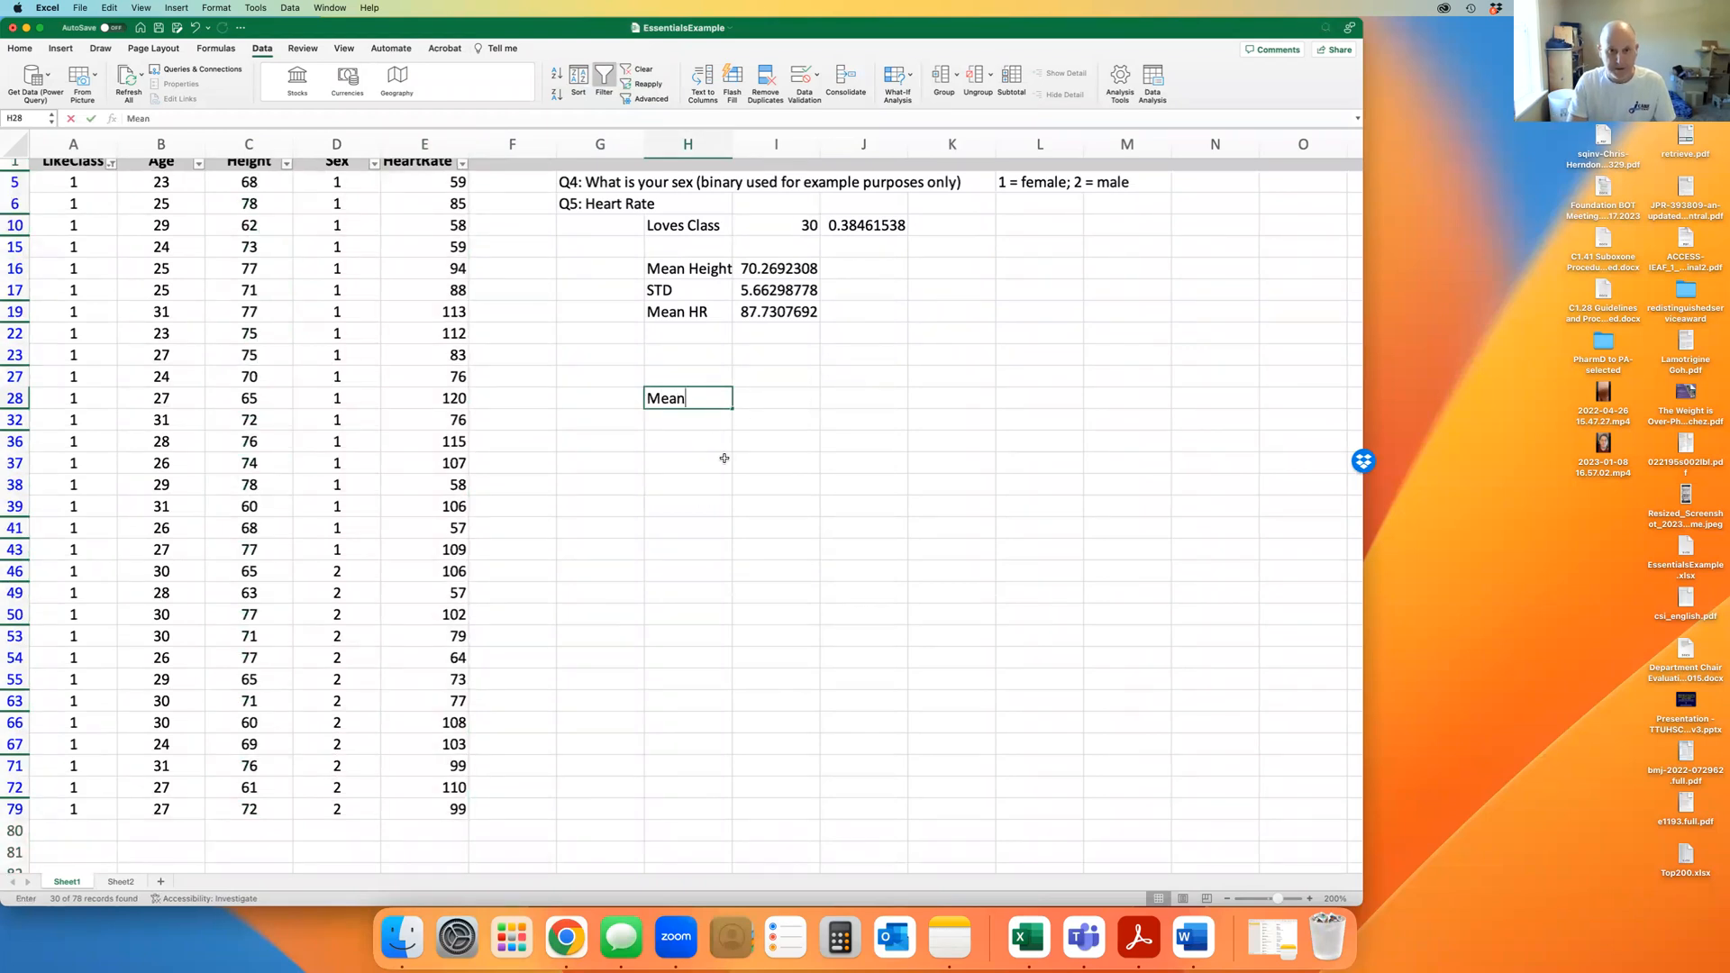
pyautogui.write('HR')
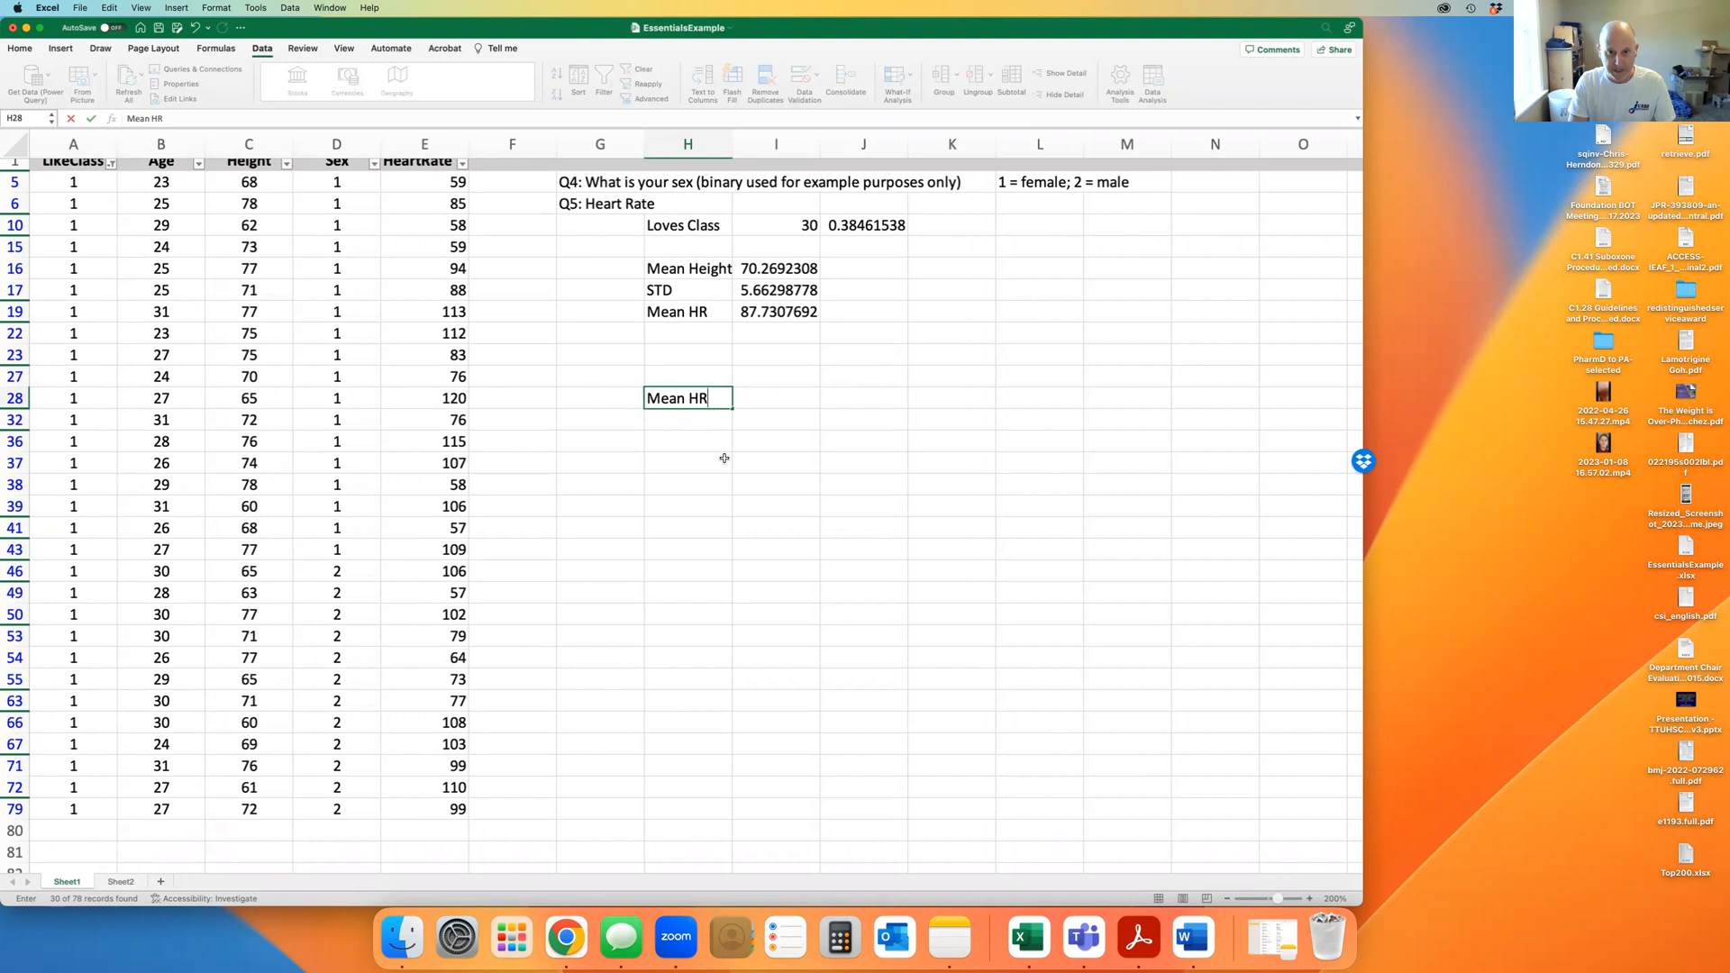
pyautogui.press('Return')
pyautogui.write('Mea')
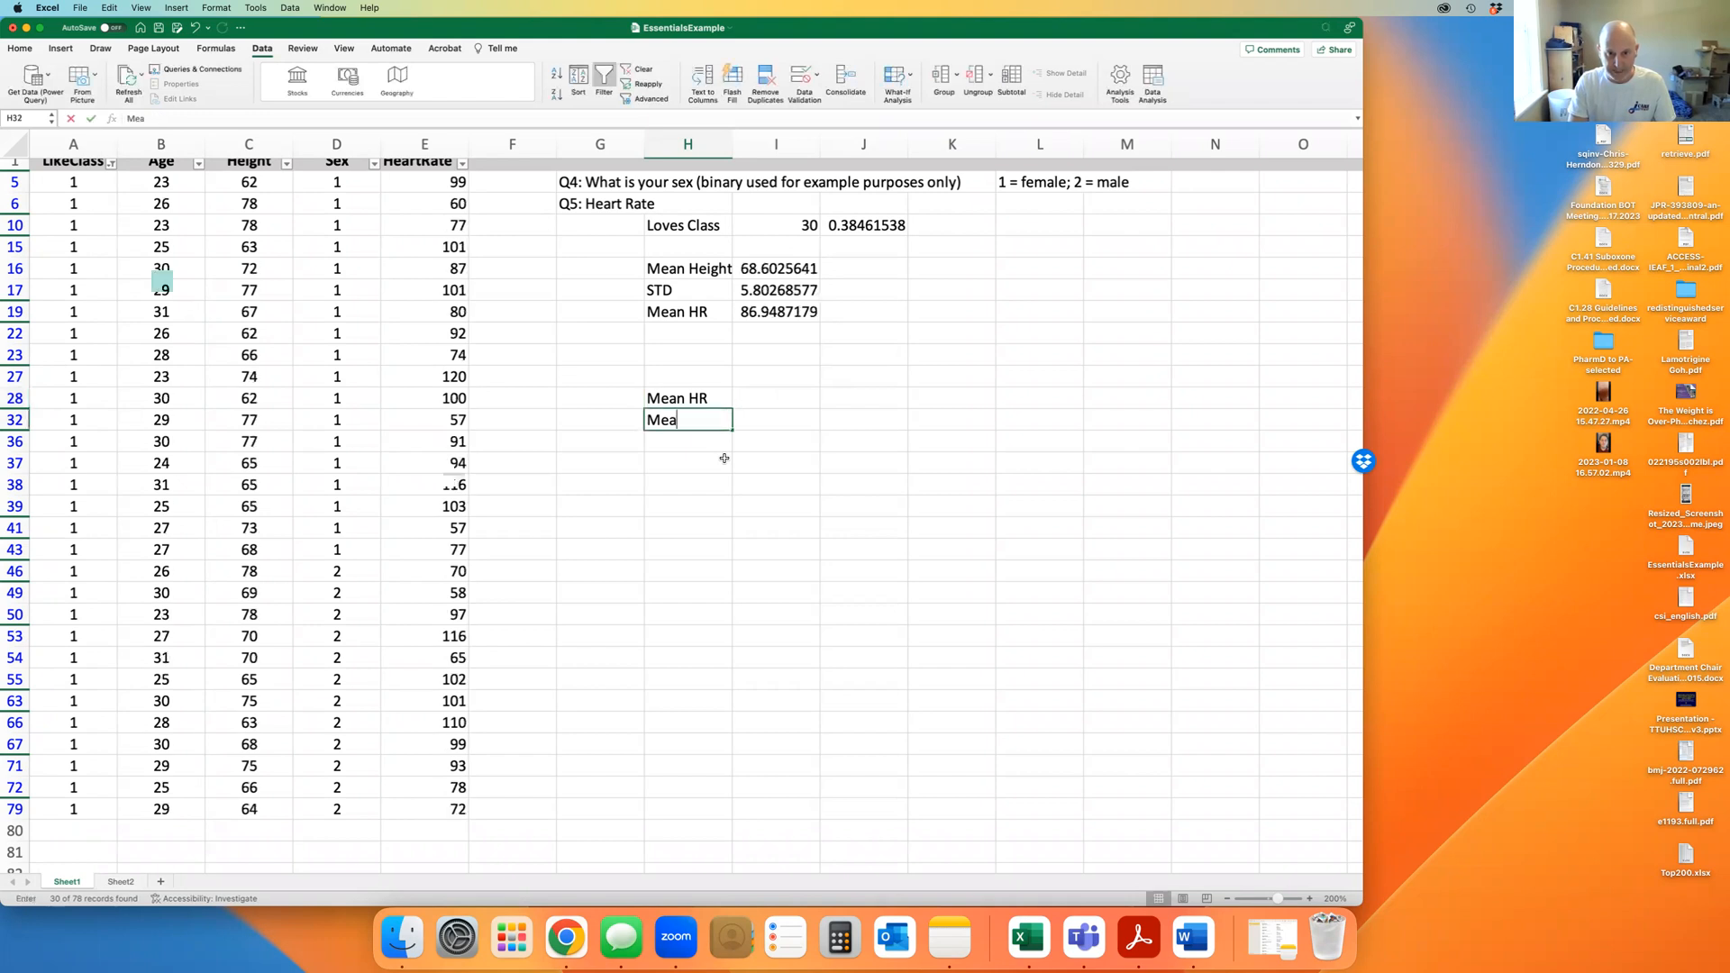
pyautogui.write('n HR')
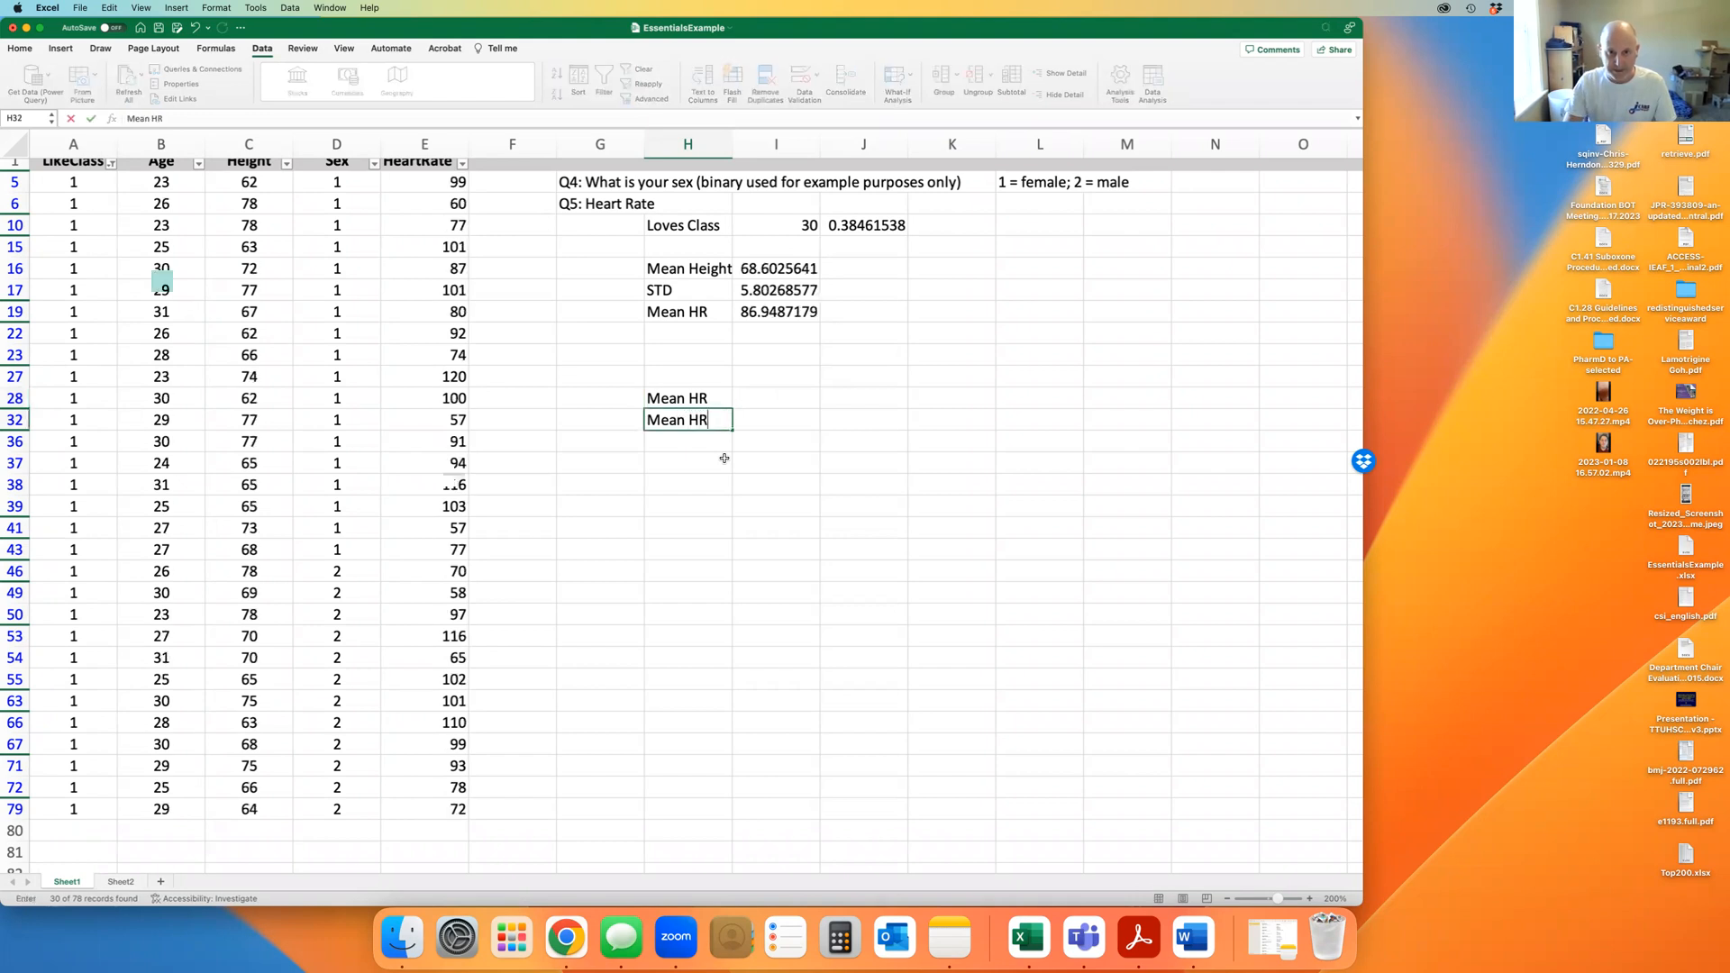
pyautogui.press('Up')
pyautogui.press('Up')
pyautogui.press('Right')
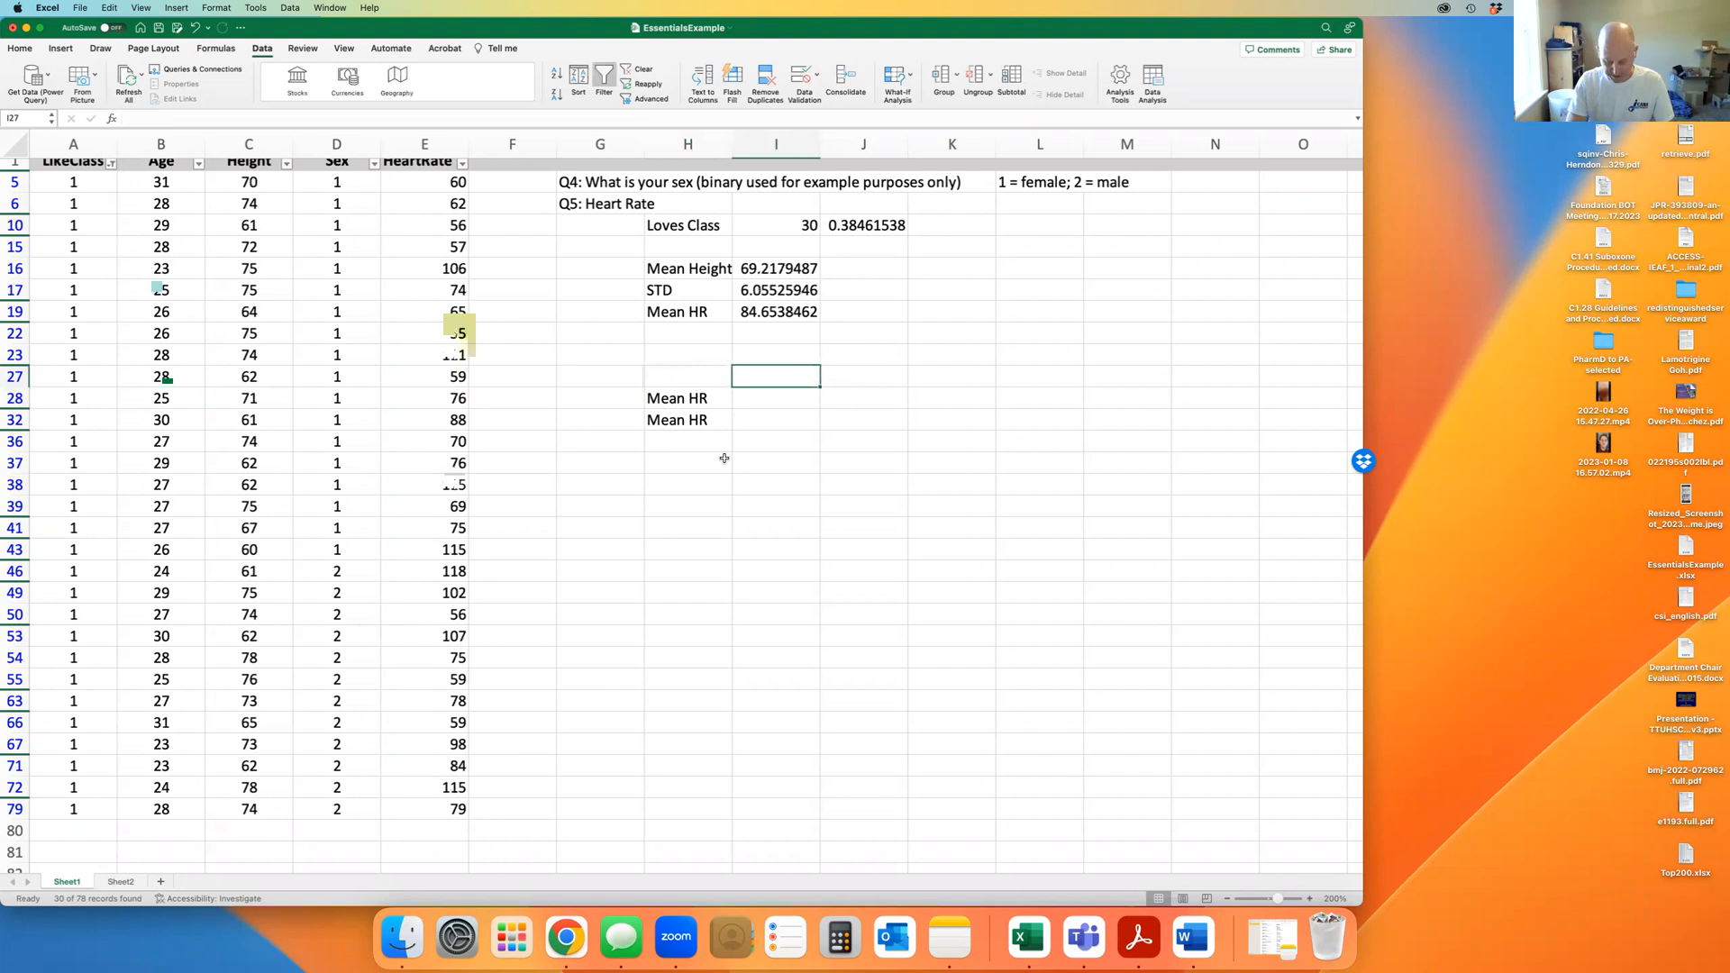
pyautogui.write('Like Class')
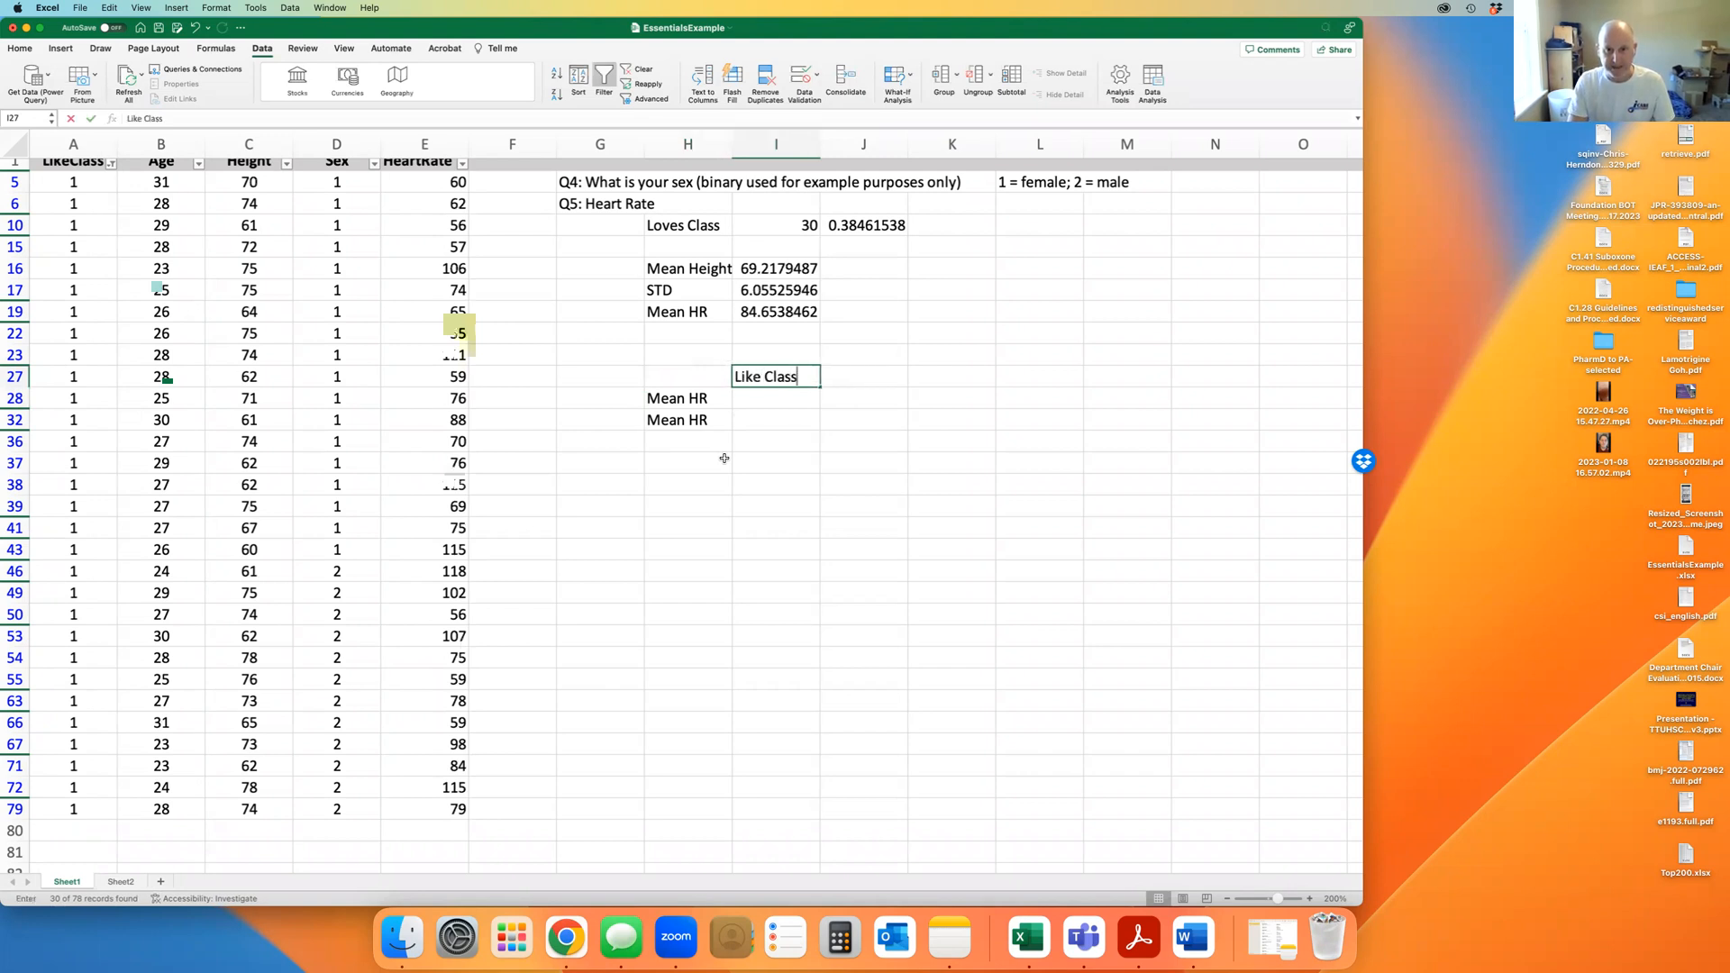
pyautogui.press('Tab')
pyautogui.write('Hates ')
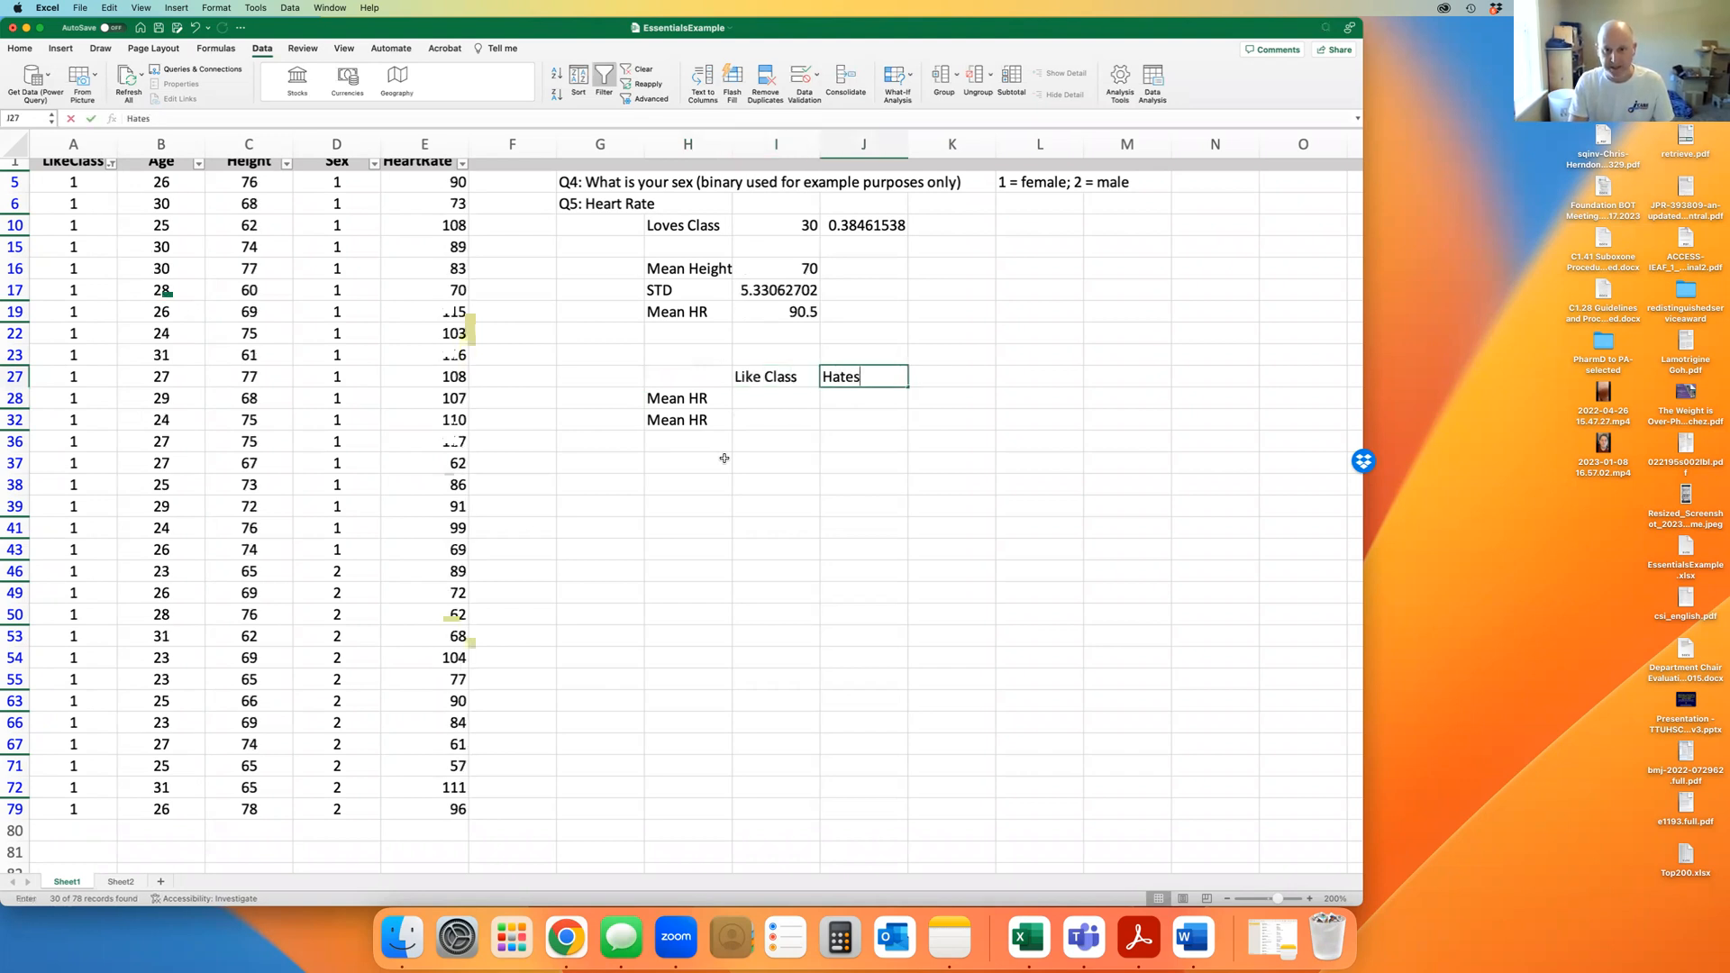
pyautogui.write('Class')
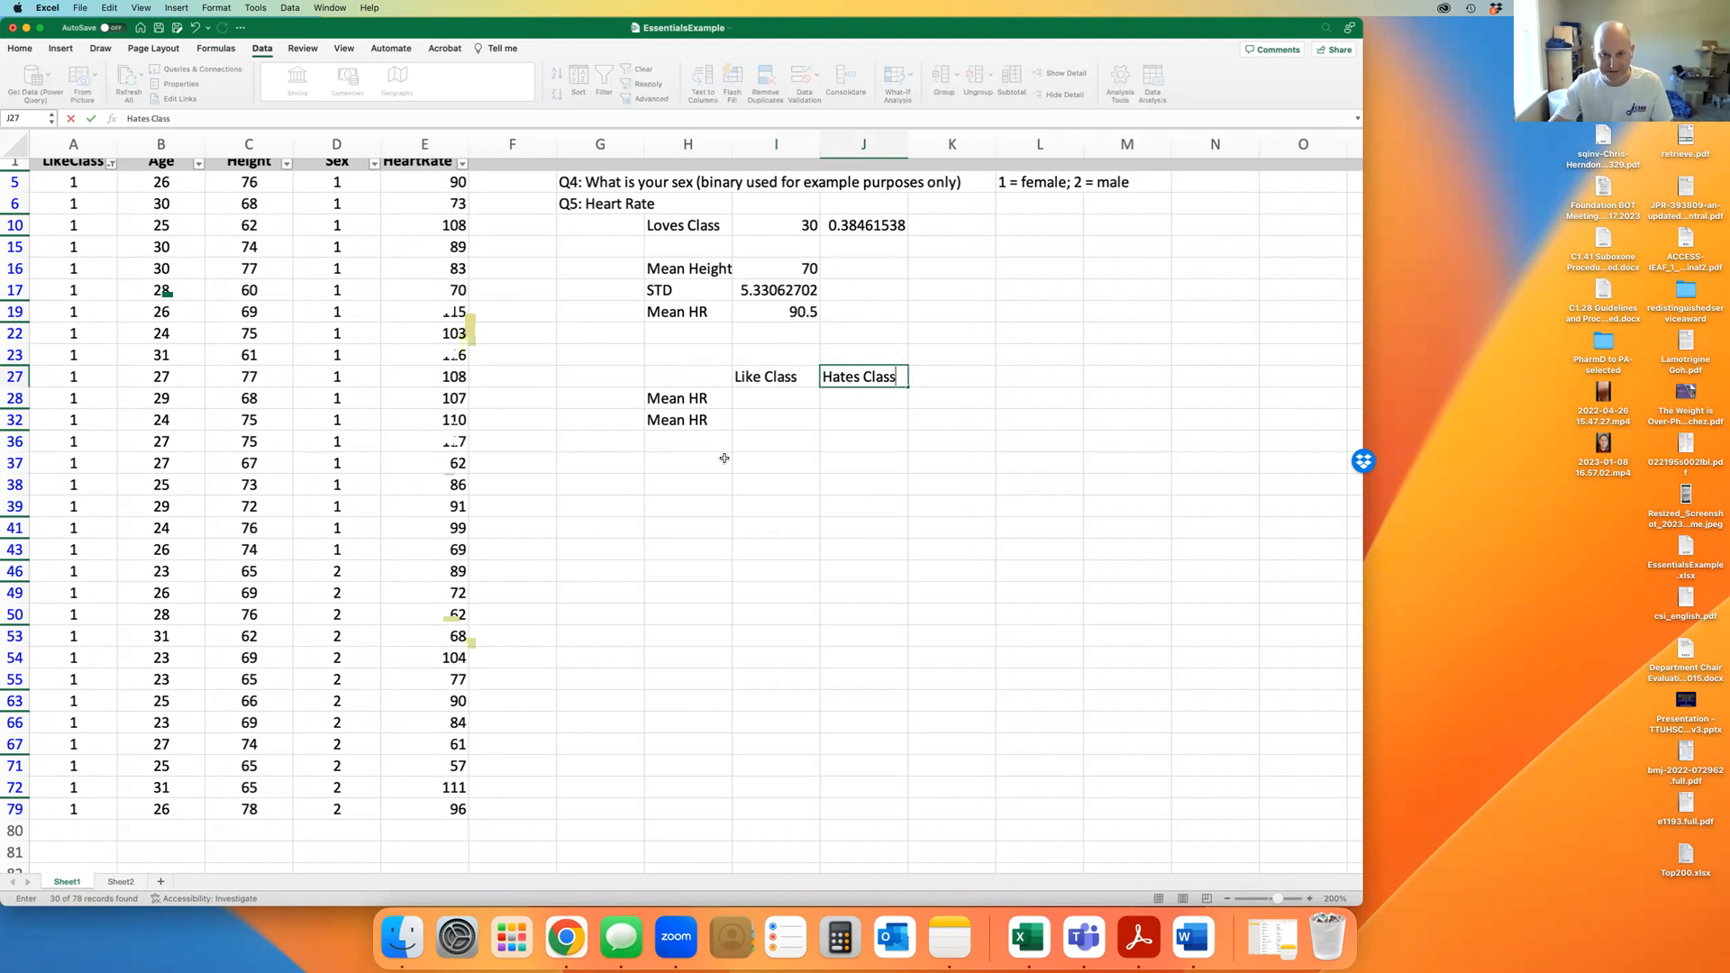
pyautogui.click(679, 421)
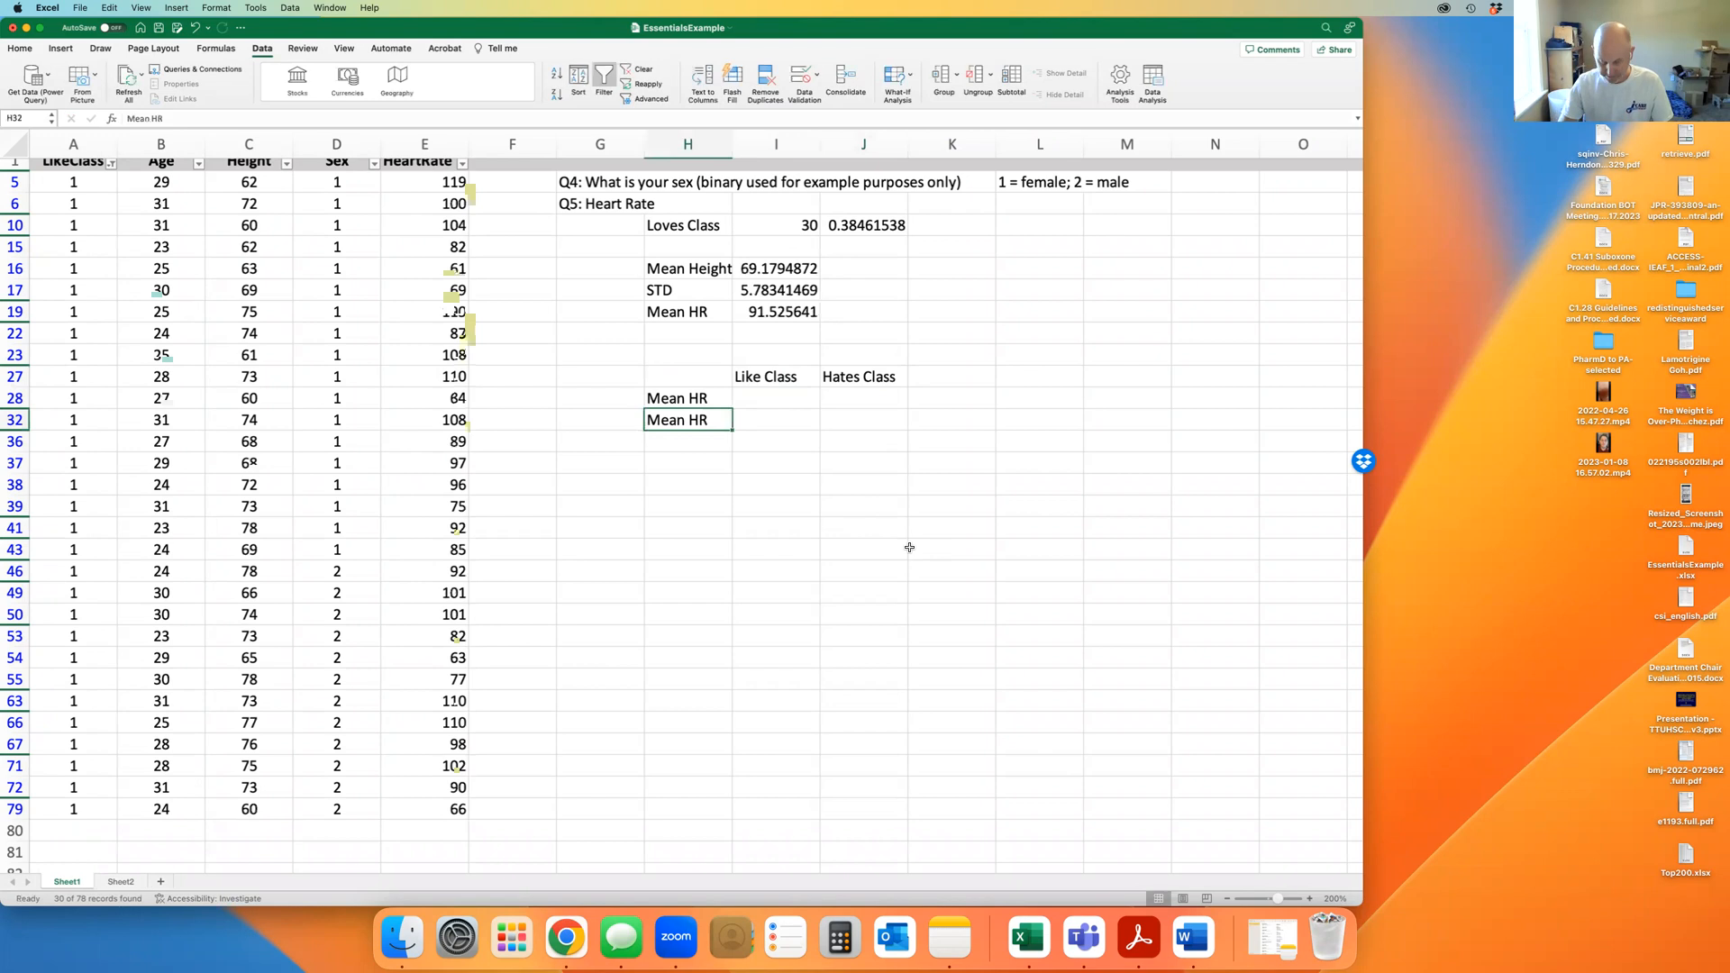
pyautogui.press('Delete')
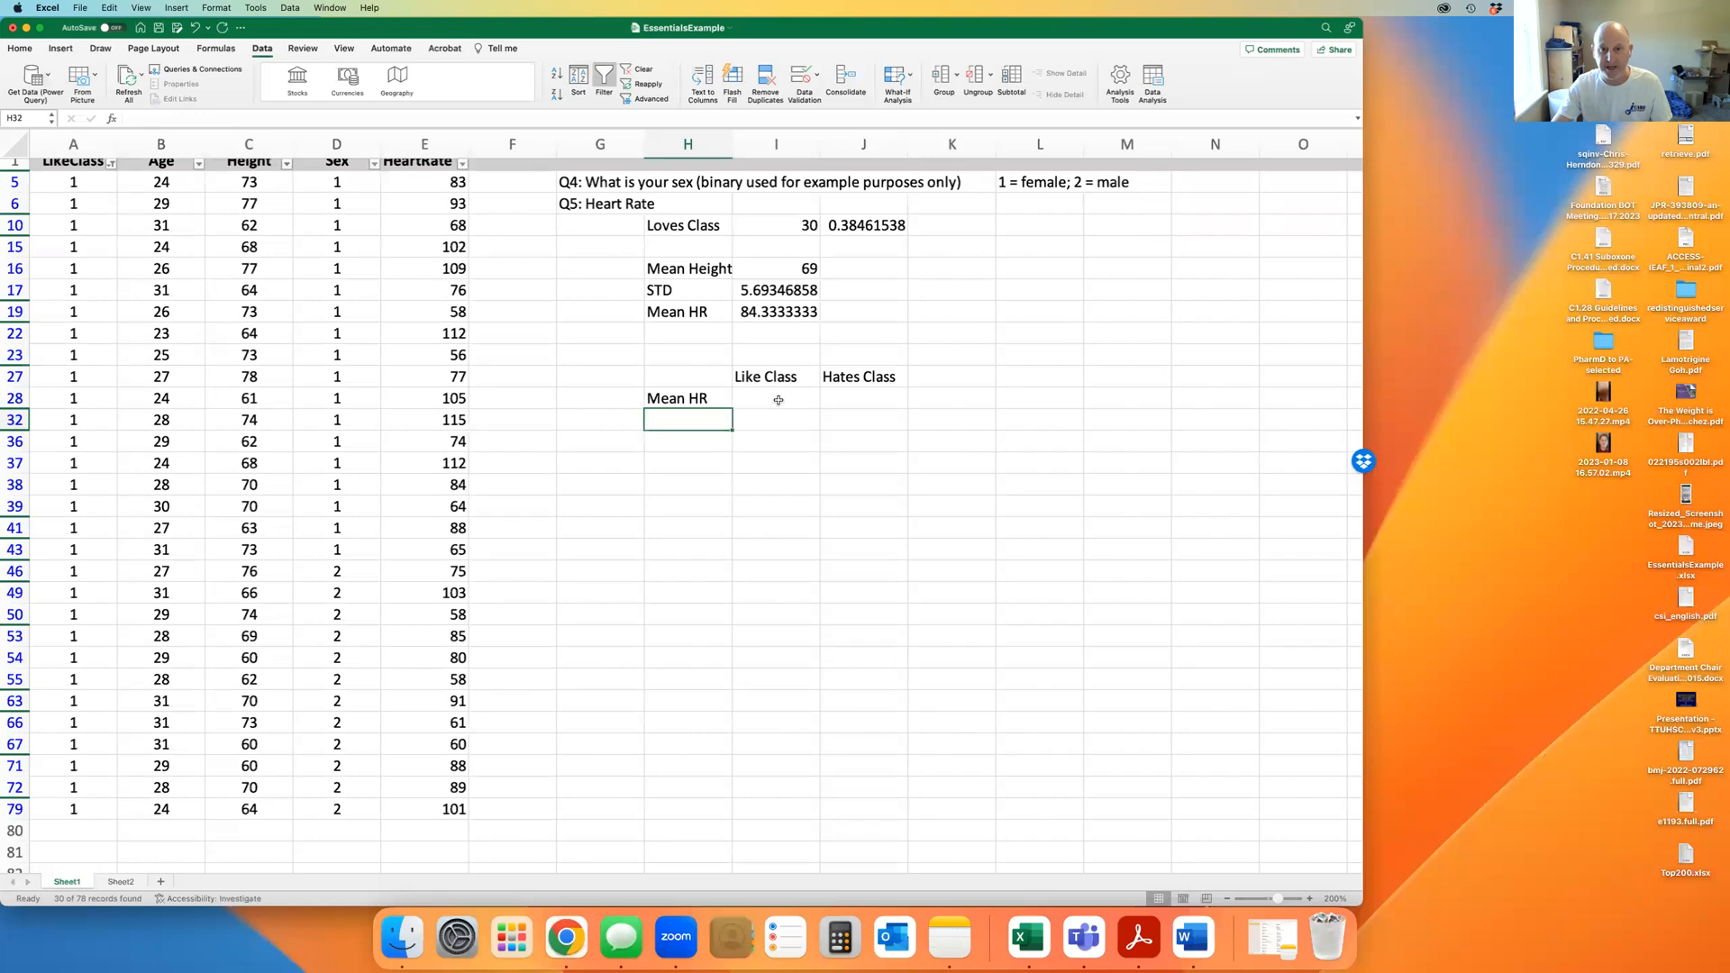
# Enter =AVERAGE(E5:E79) in I28 as the Like Class mean heart rate
pyautogui.scroll(1, 571, 433)
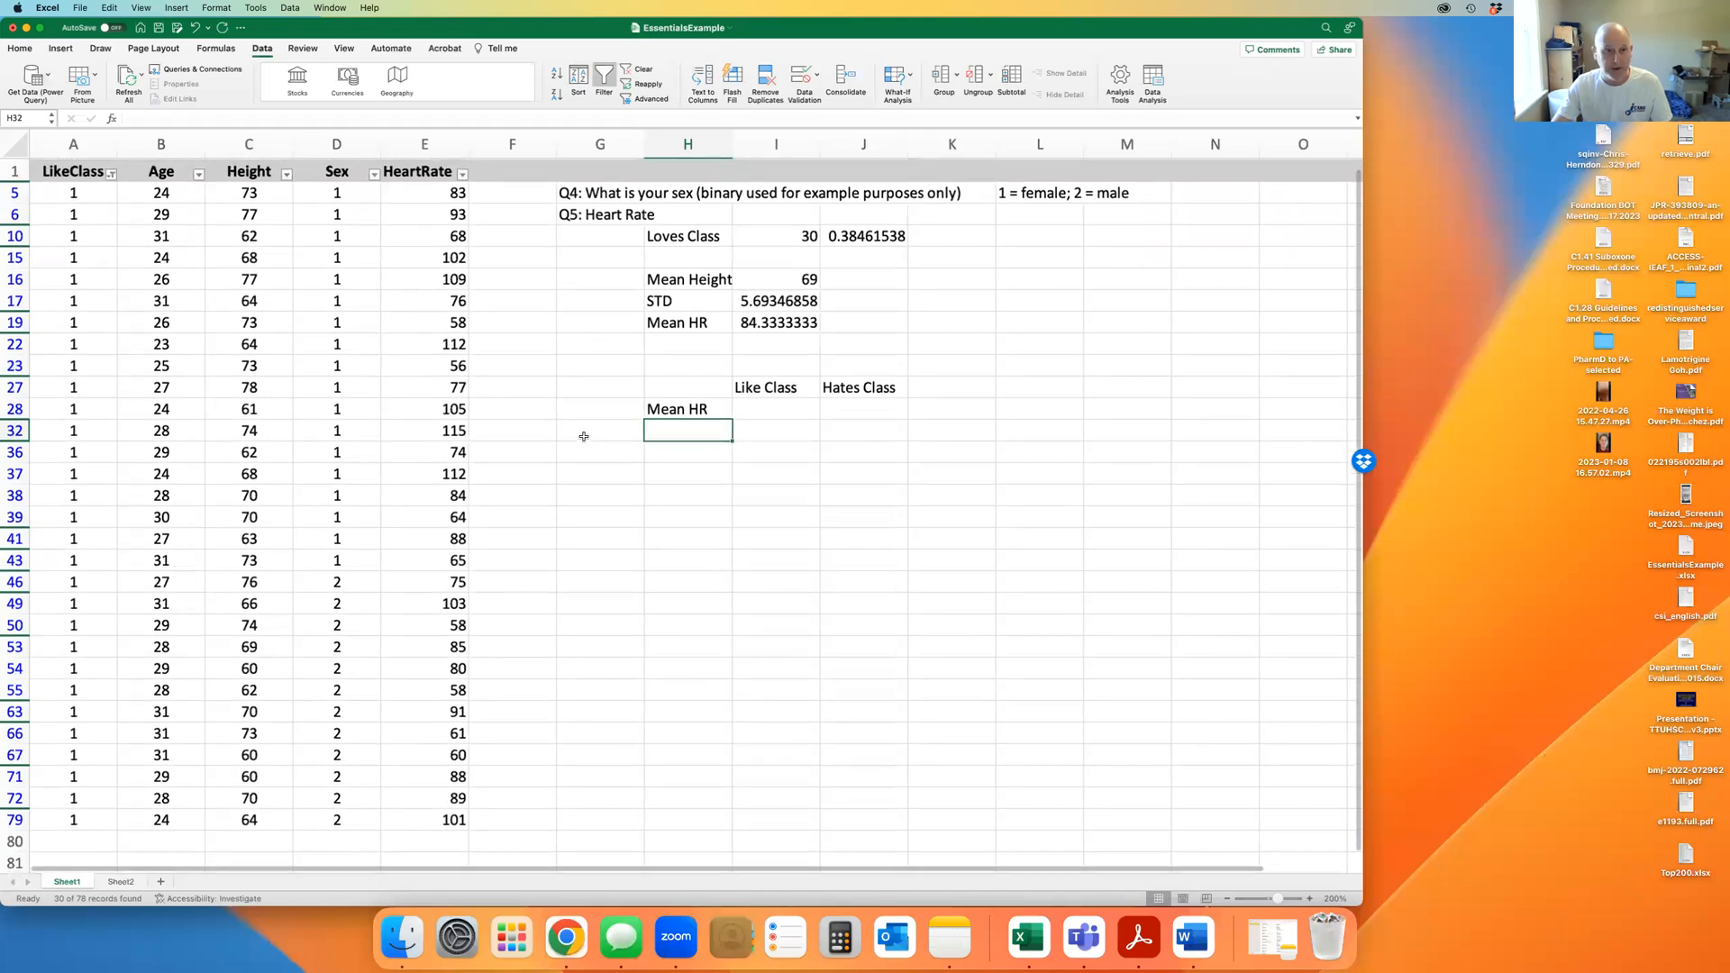
pyautogui.scroll(-1, 91, 693)
pyautogui.scroll(1, 108, 712)
pyautogui.scroll(-1, 462, 278)
pyautogui.scroll(1, 432, 194)
pyautogui.moveTo(432, 192); pyautogui.dragTo(420, 820)
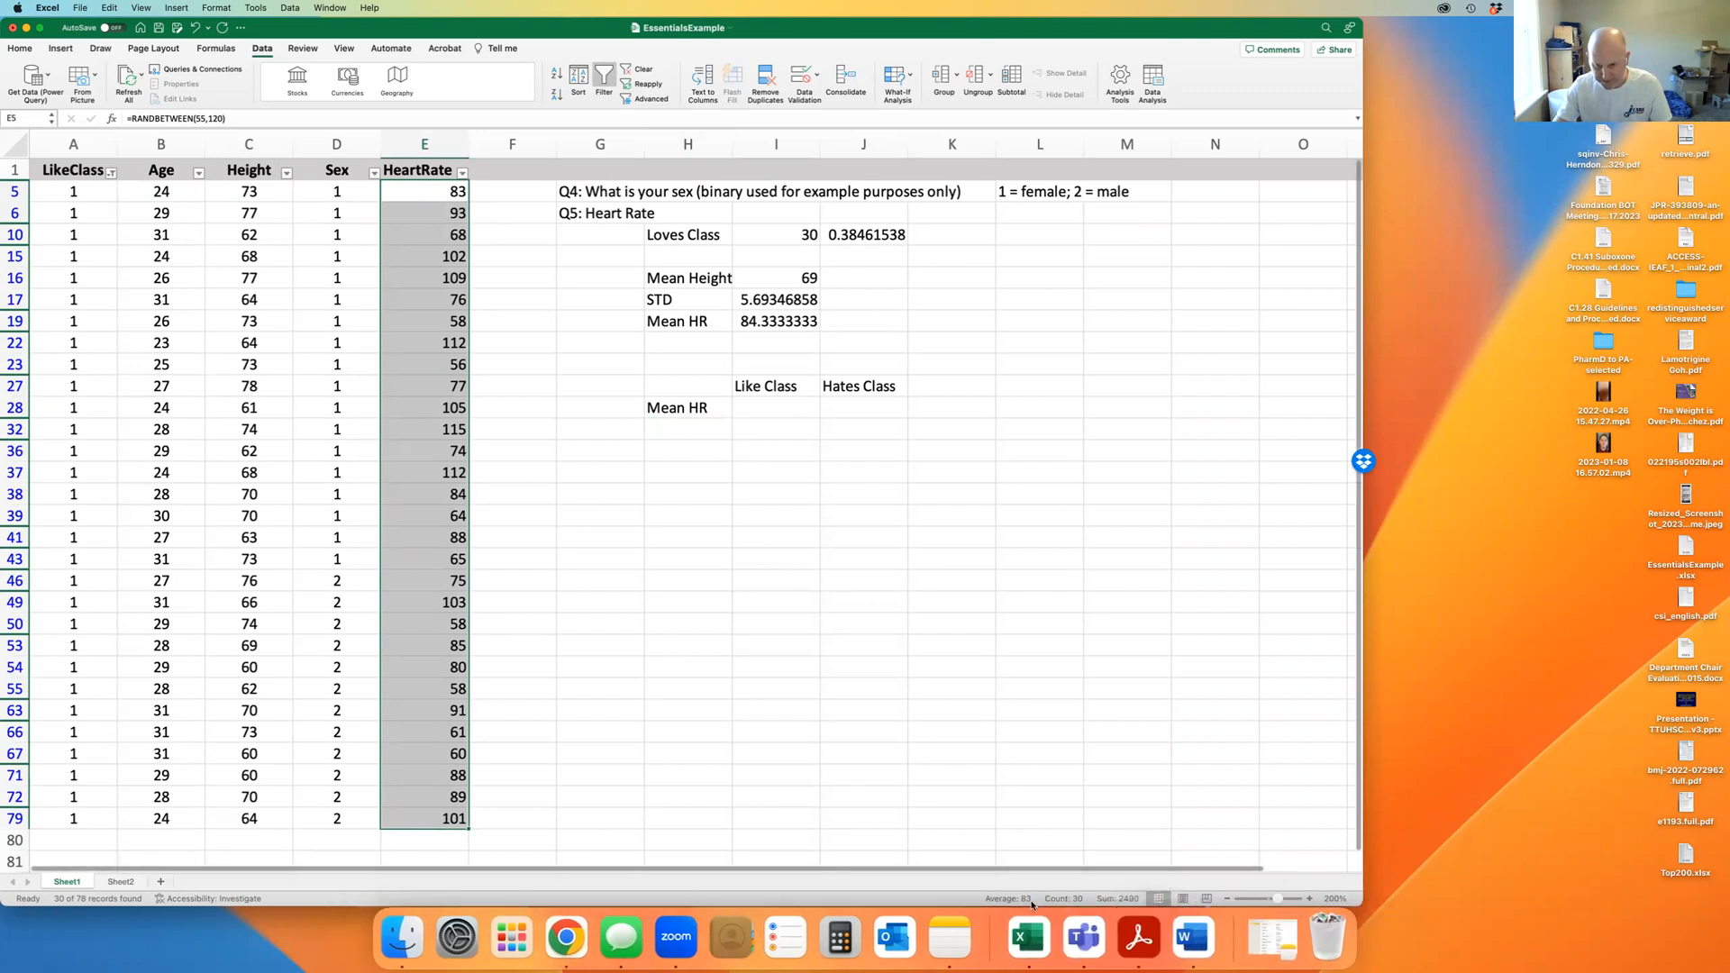
pyautogui.click(784, 408)
pyautogui.write('=aver')
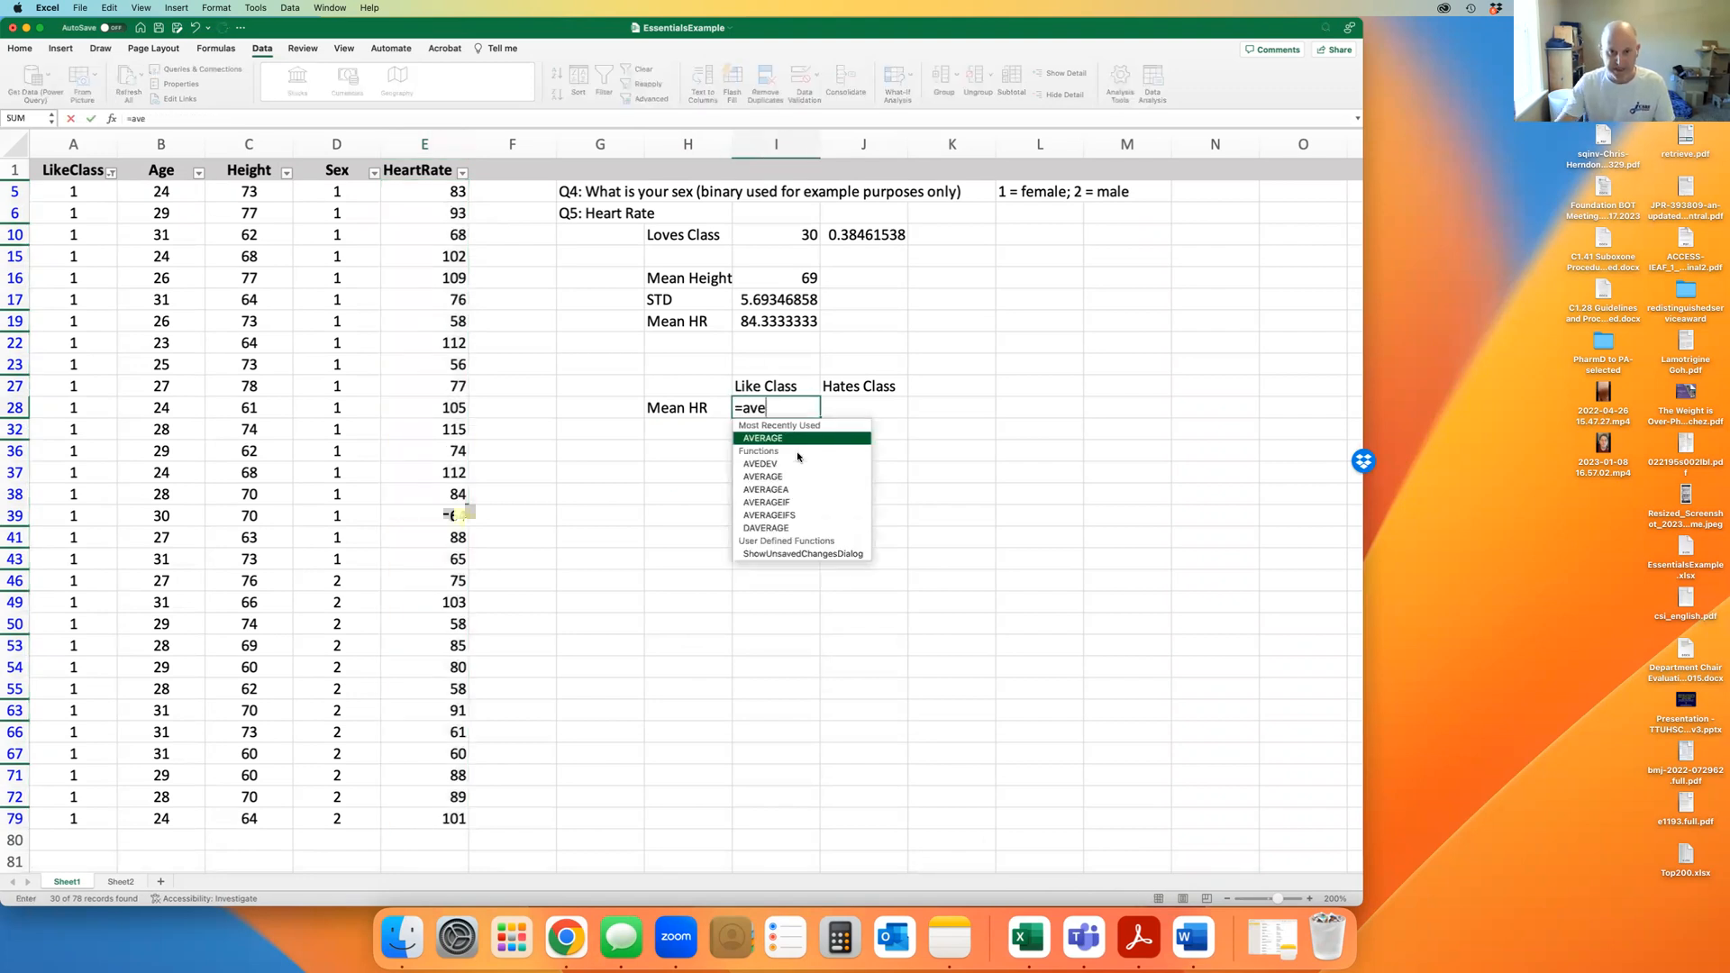
pyautogui.press('Tab')
pyautogui.moveTo(452, 818); pyautogui.dragTo(446, 193)
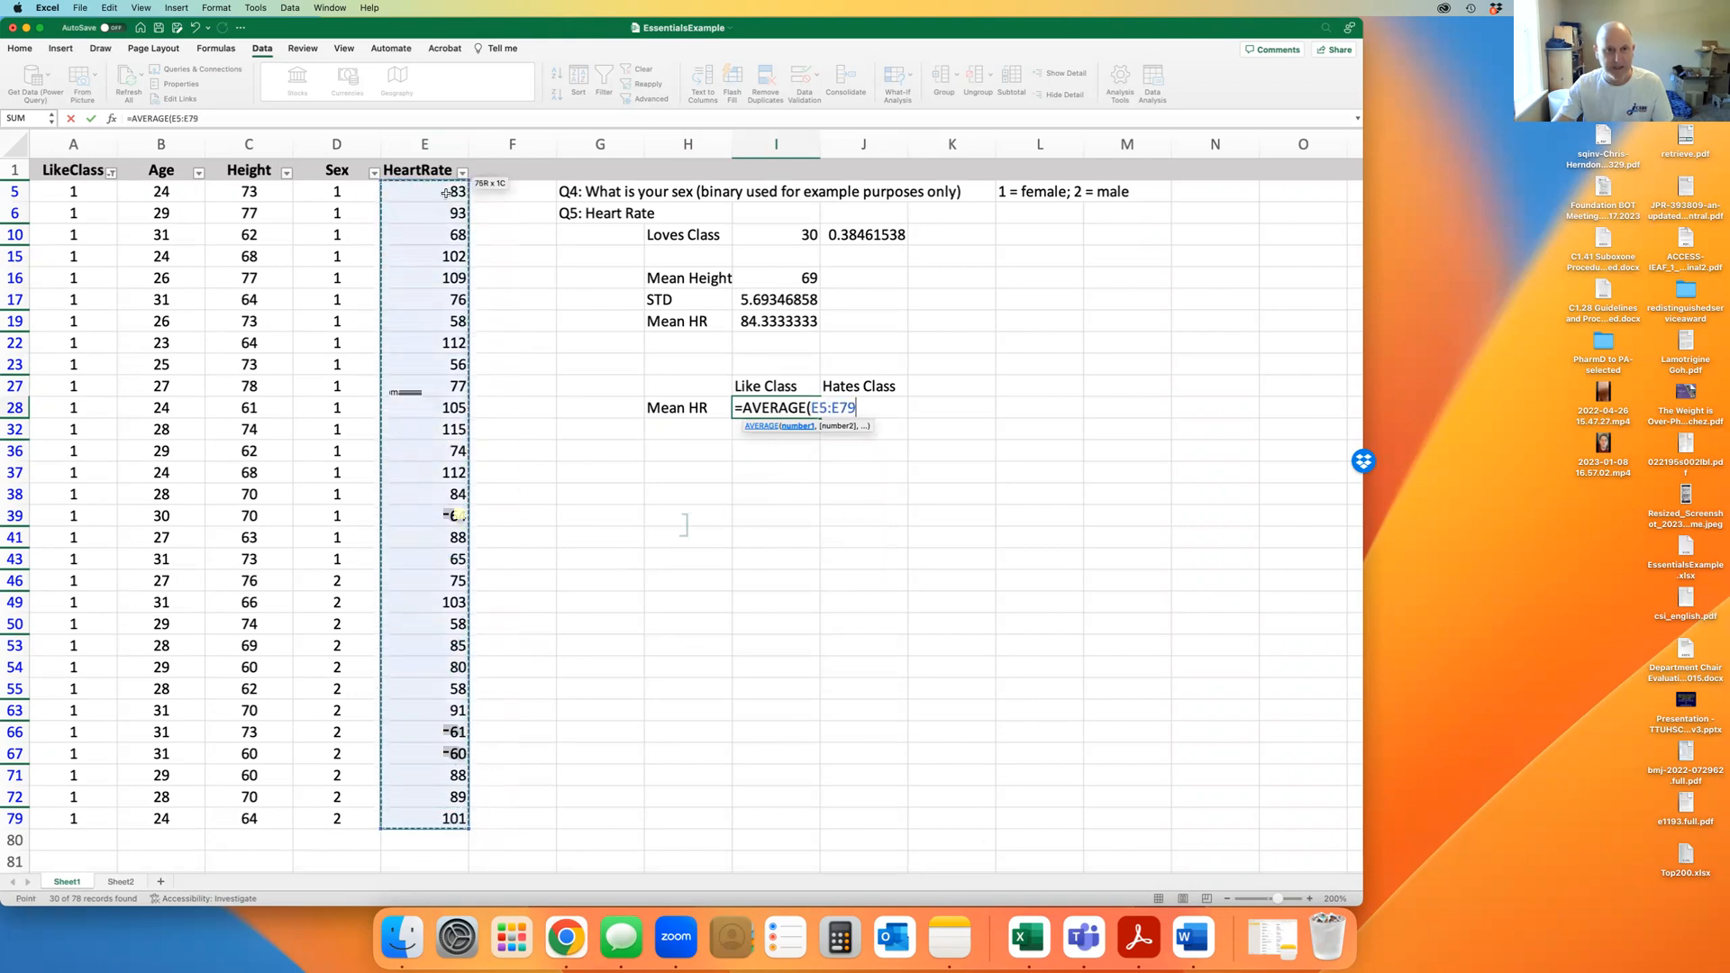
pyautogui.write(')')
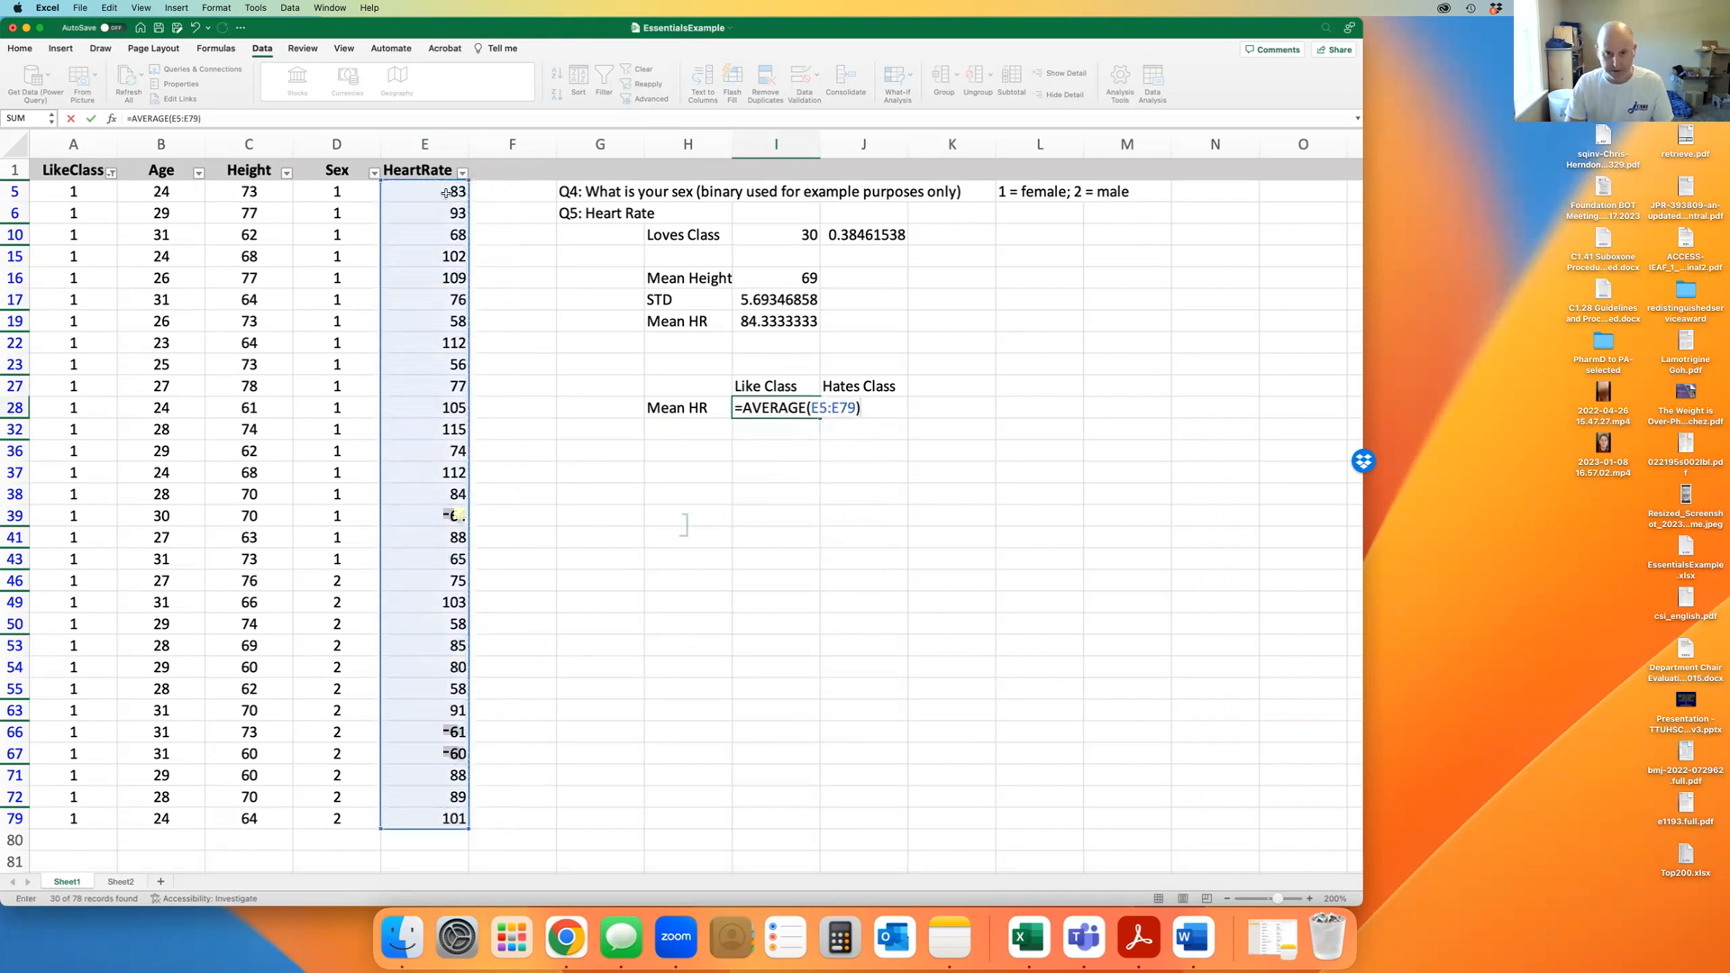
pyautogui.press('Return')
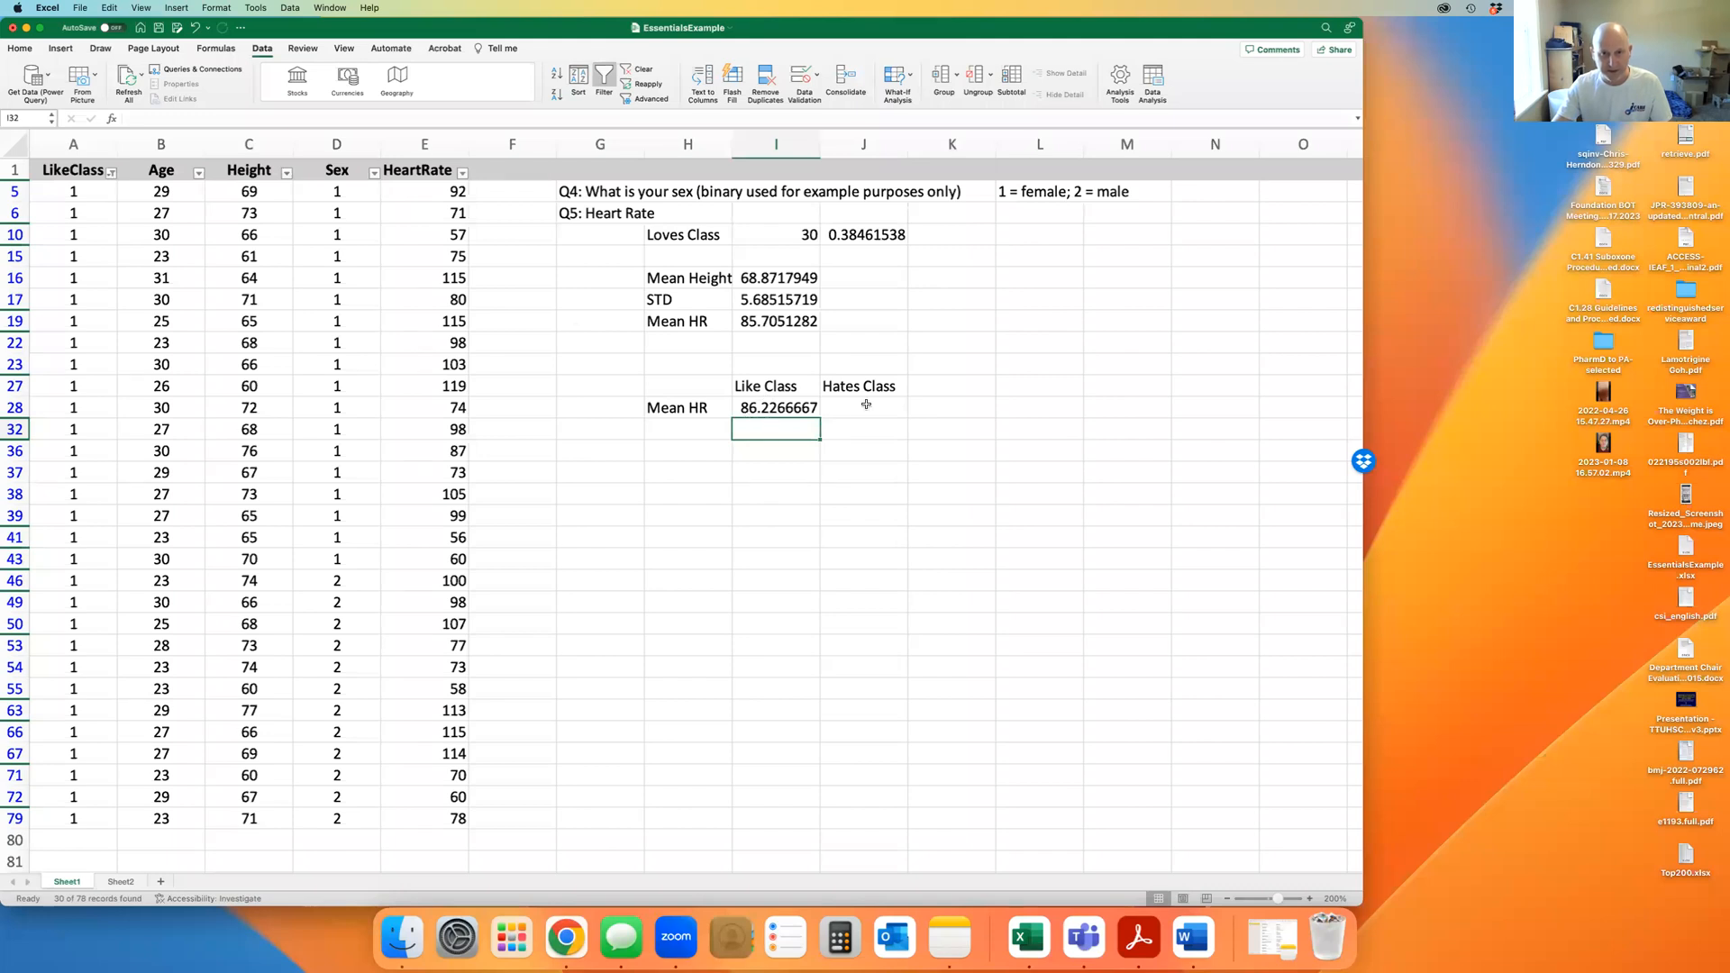
# Change the LikeClass filter from value 1 to value 2
pyautogui.click(110, 173)
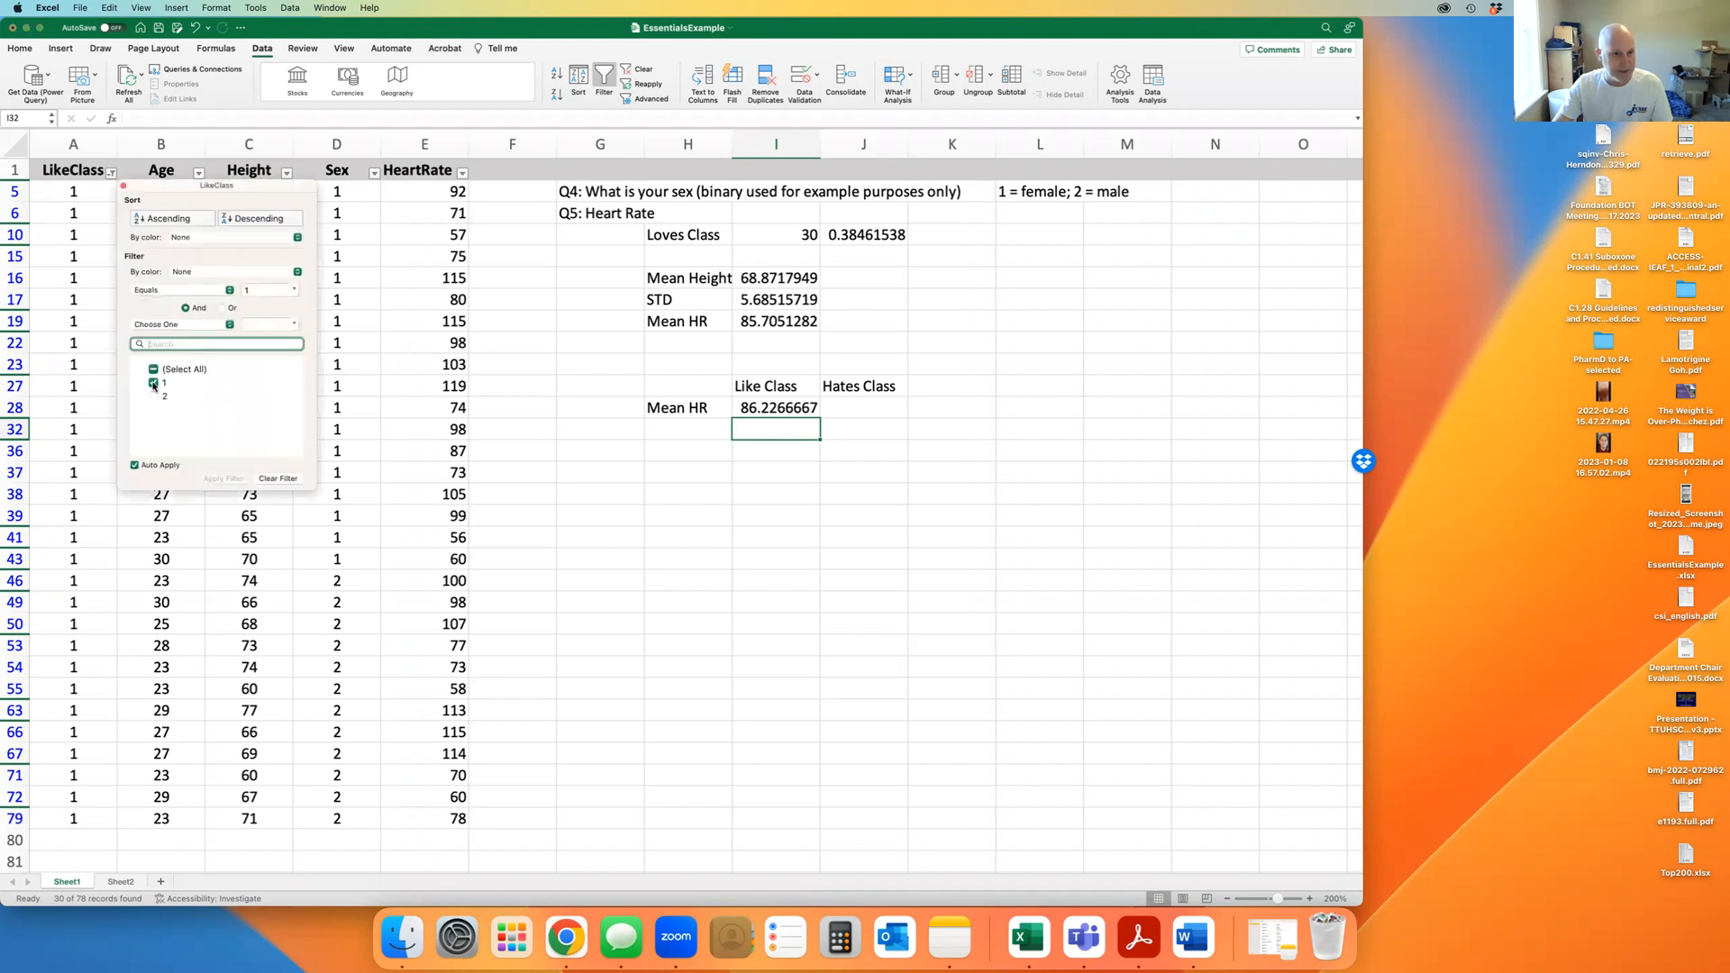
pyautogui.click(153, 384)
pyautogui.click(154, 396)
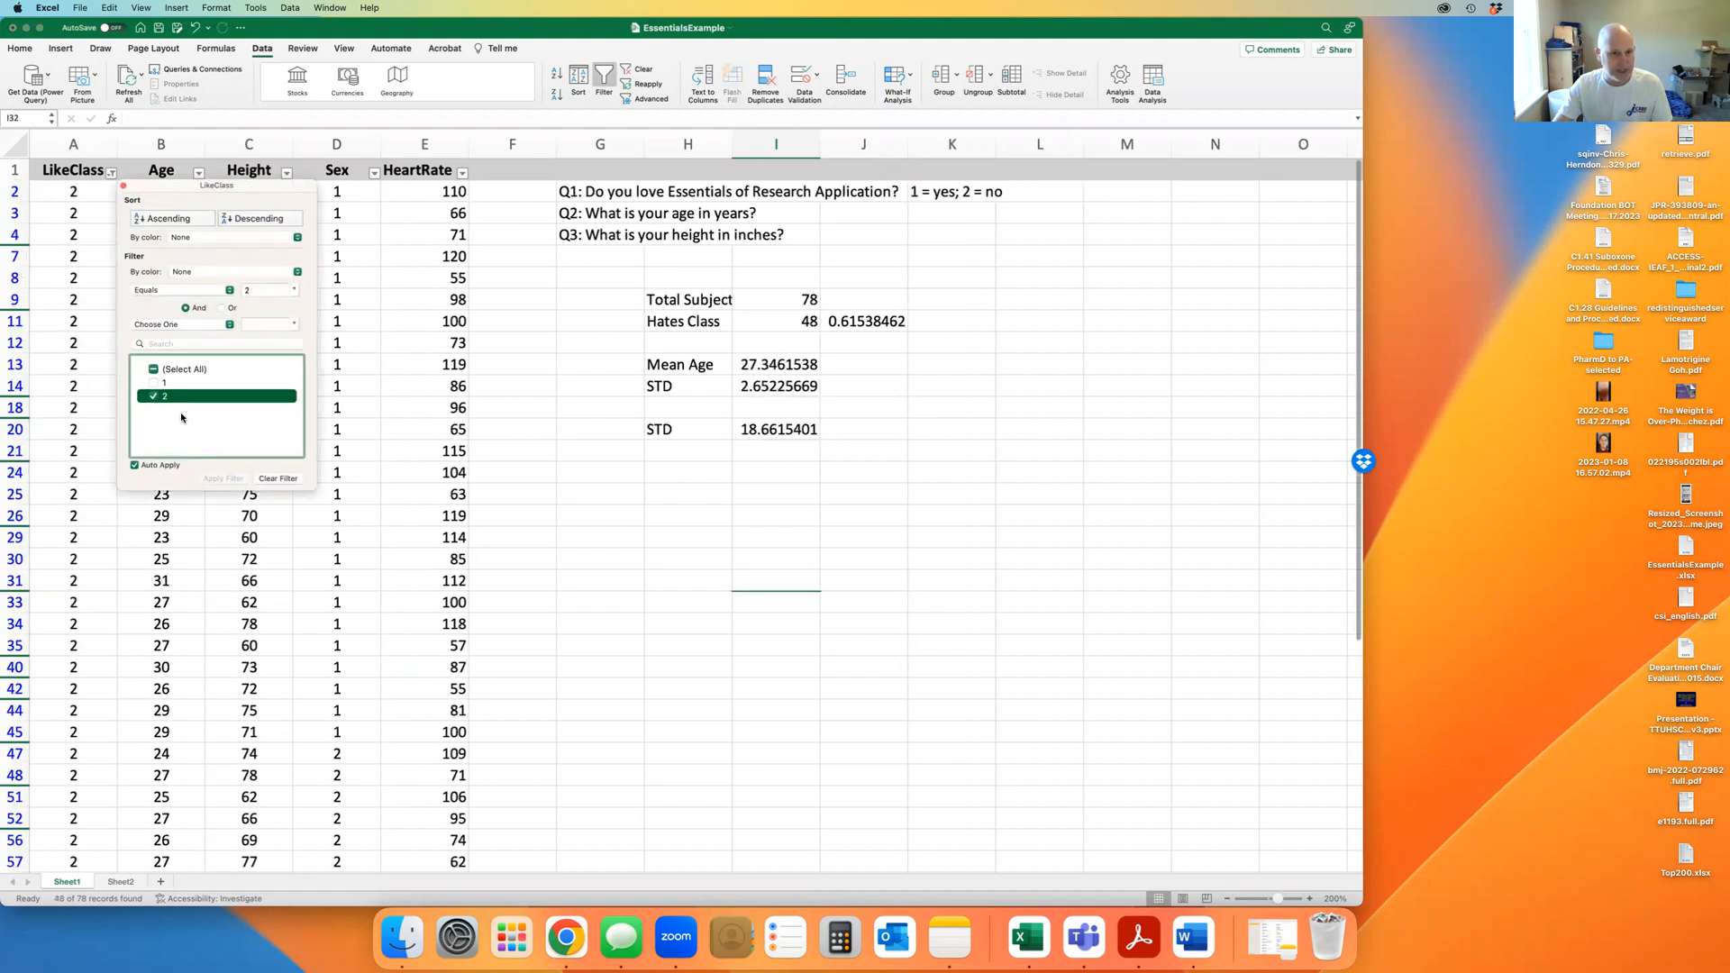
pyautogui.click(882, 489)
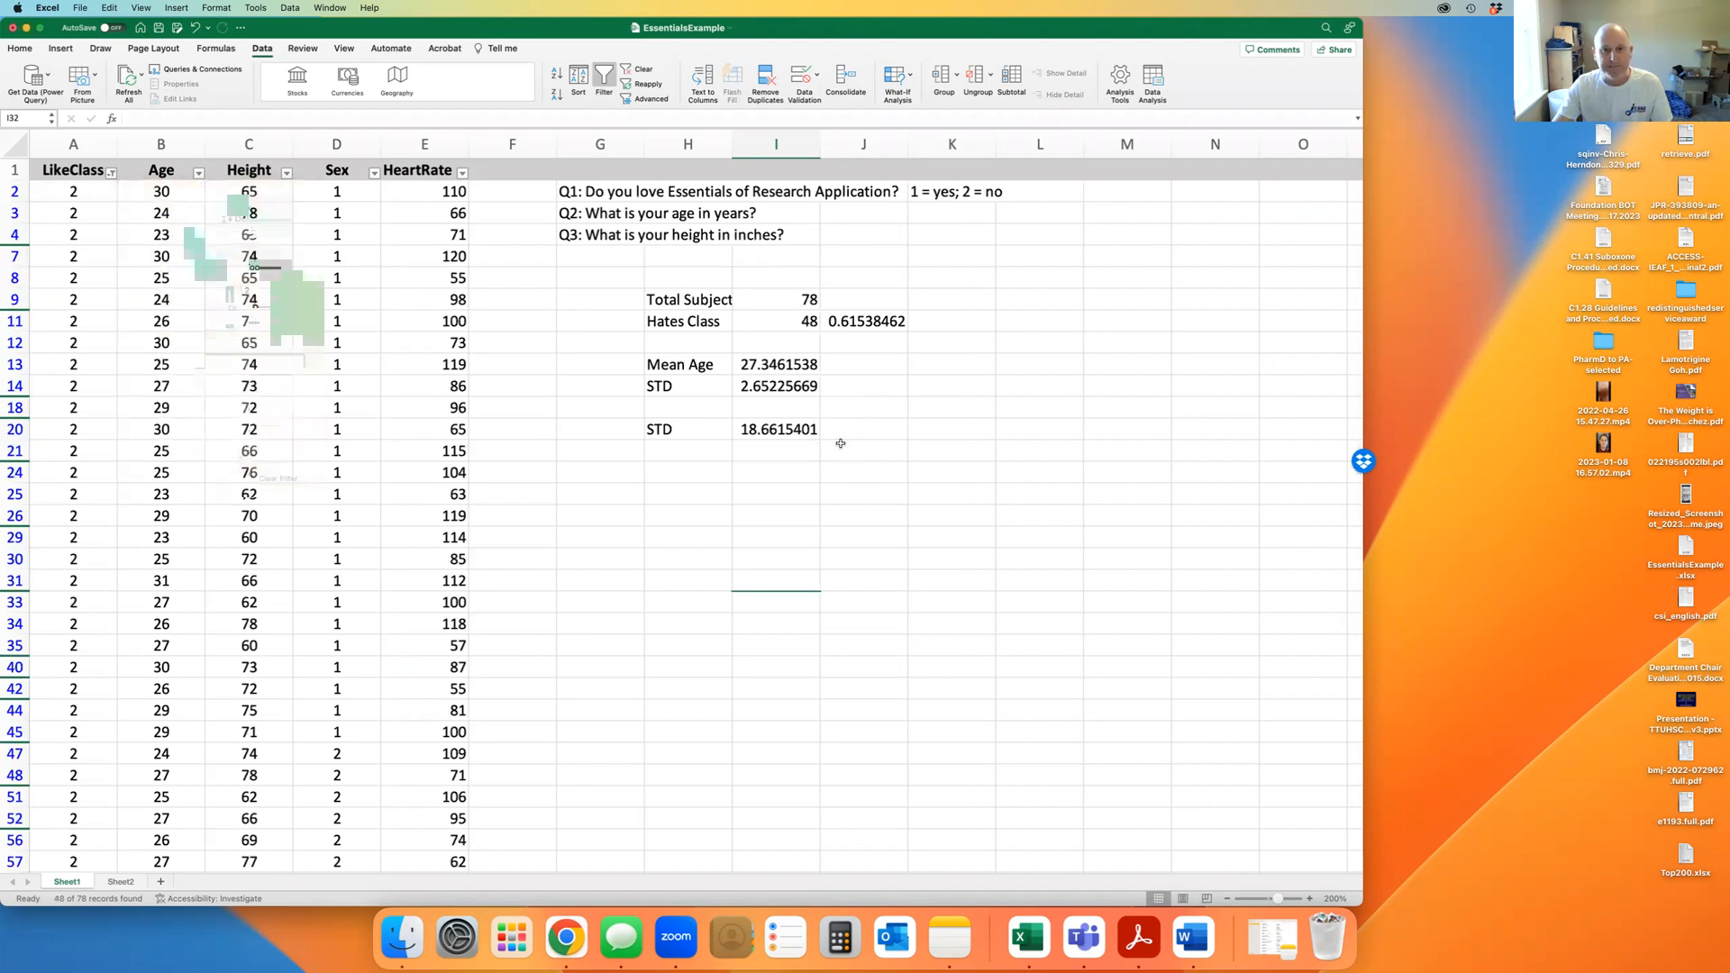
# Return to the results table and select the Hates Class heading cell
pyautogui.scroll(1, 844, 471)
pyautogui.scroll(-5, 843, 471)
pyautogui.click(843, 470)
pyautogui.click(700, 392)
pyautogui.scroll(2, 787, 465)
pyautogui.scroll(2, 787, 465)
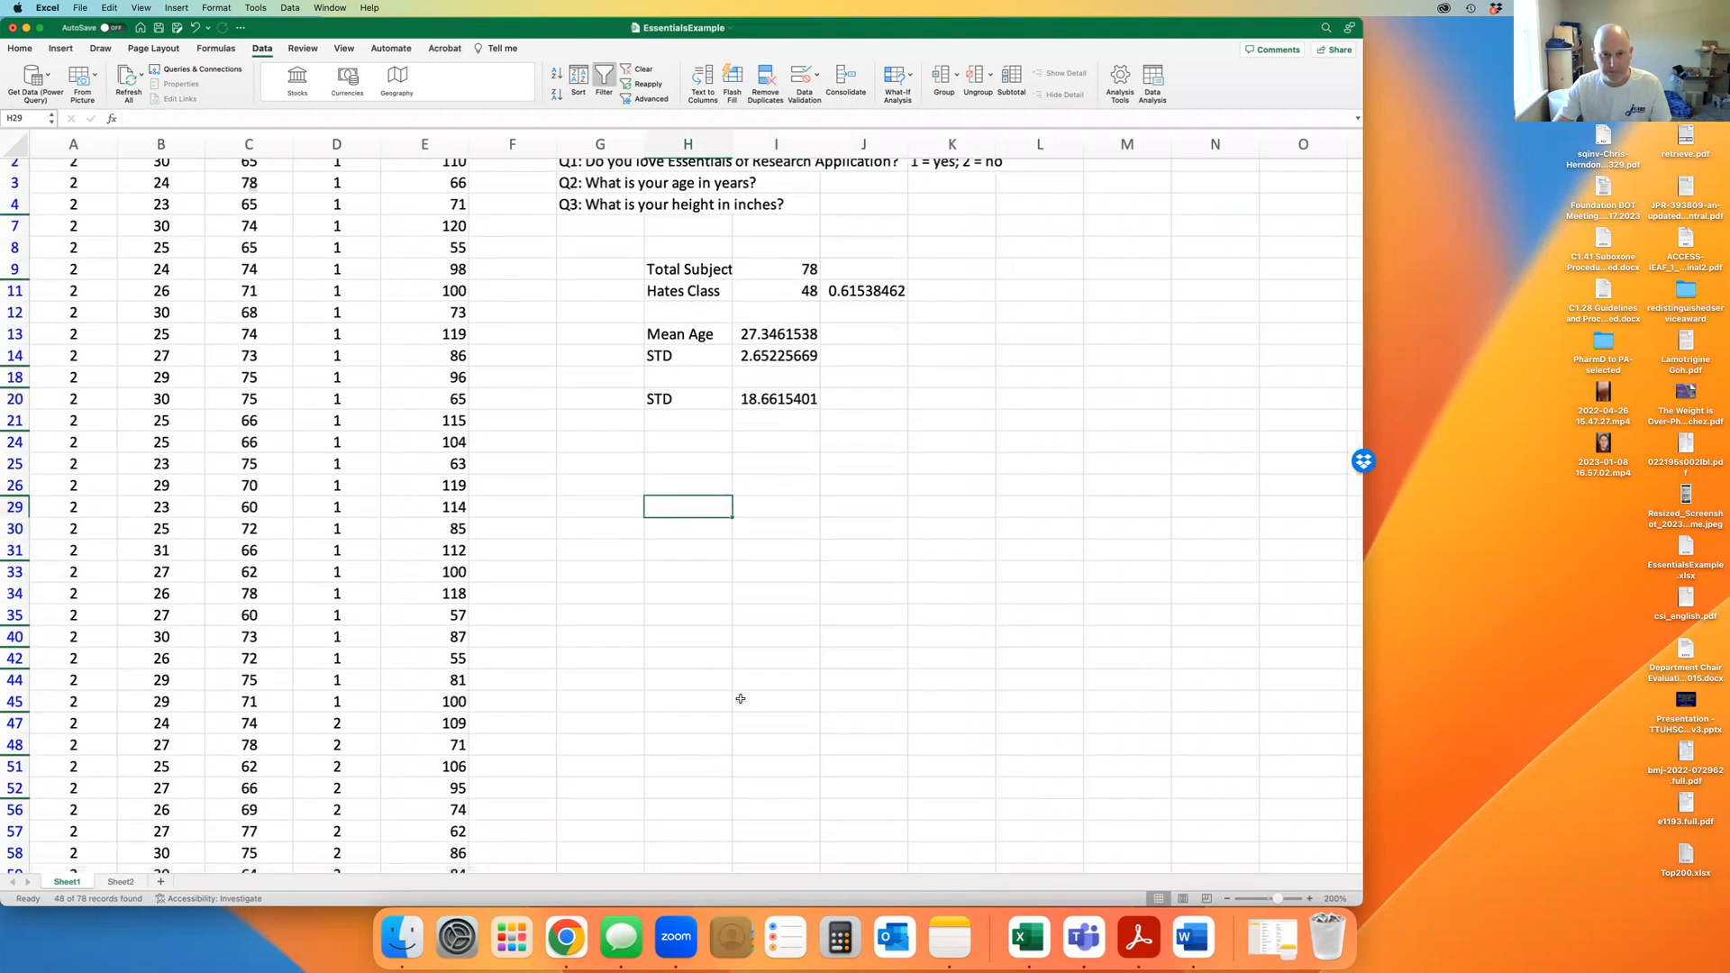
pyautogui.scroll(1, 748, 698)
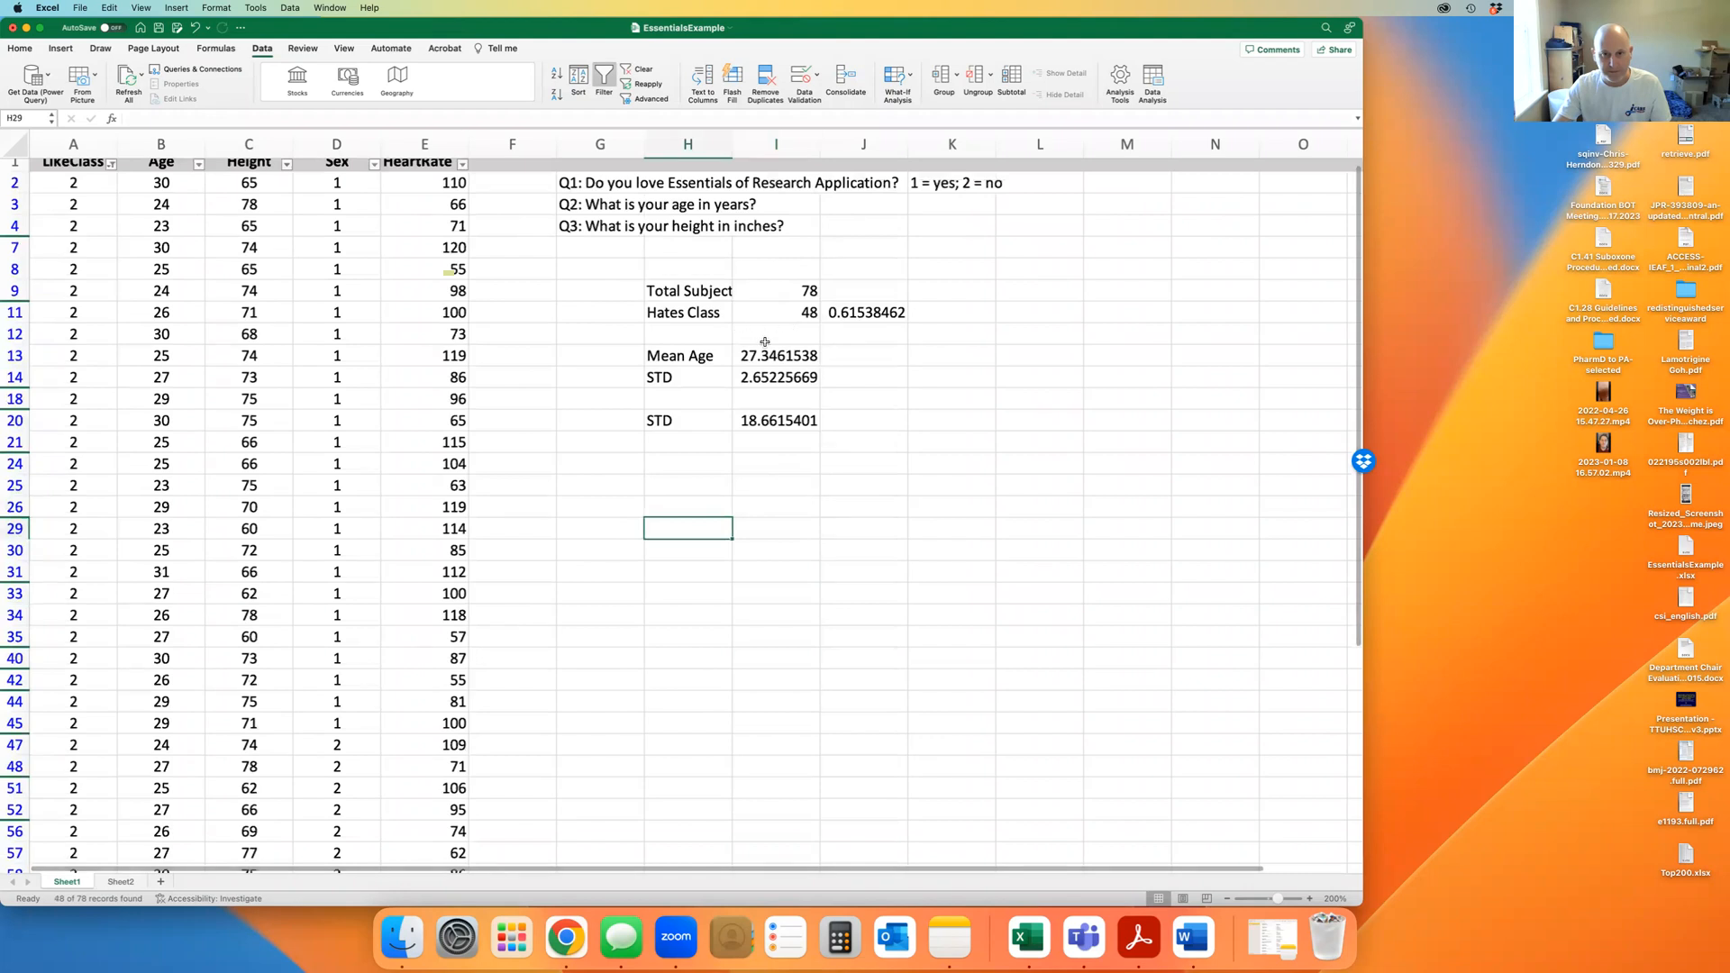
pyautogui.click(717, 313)
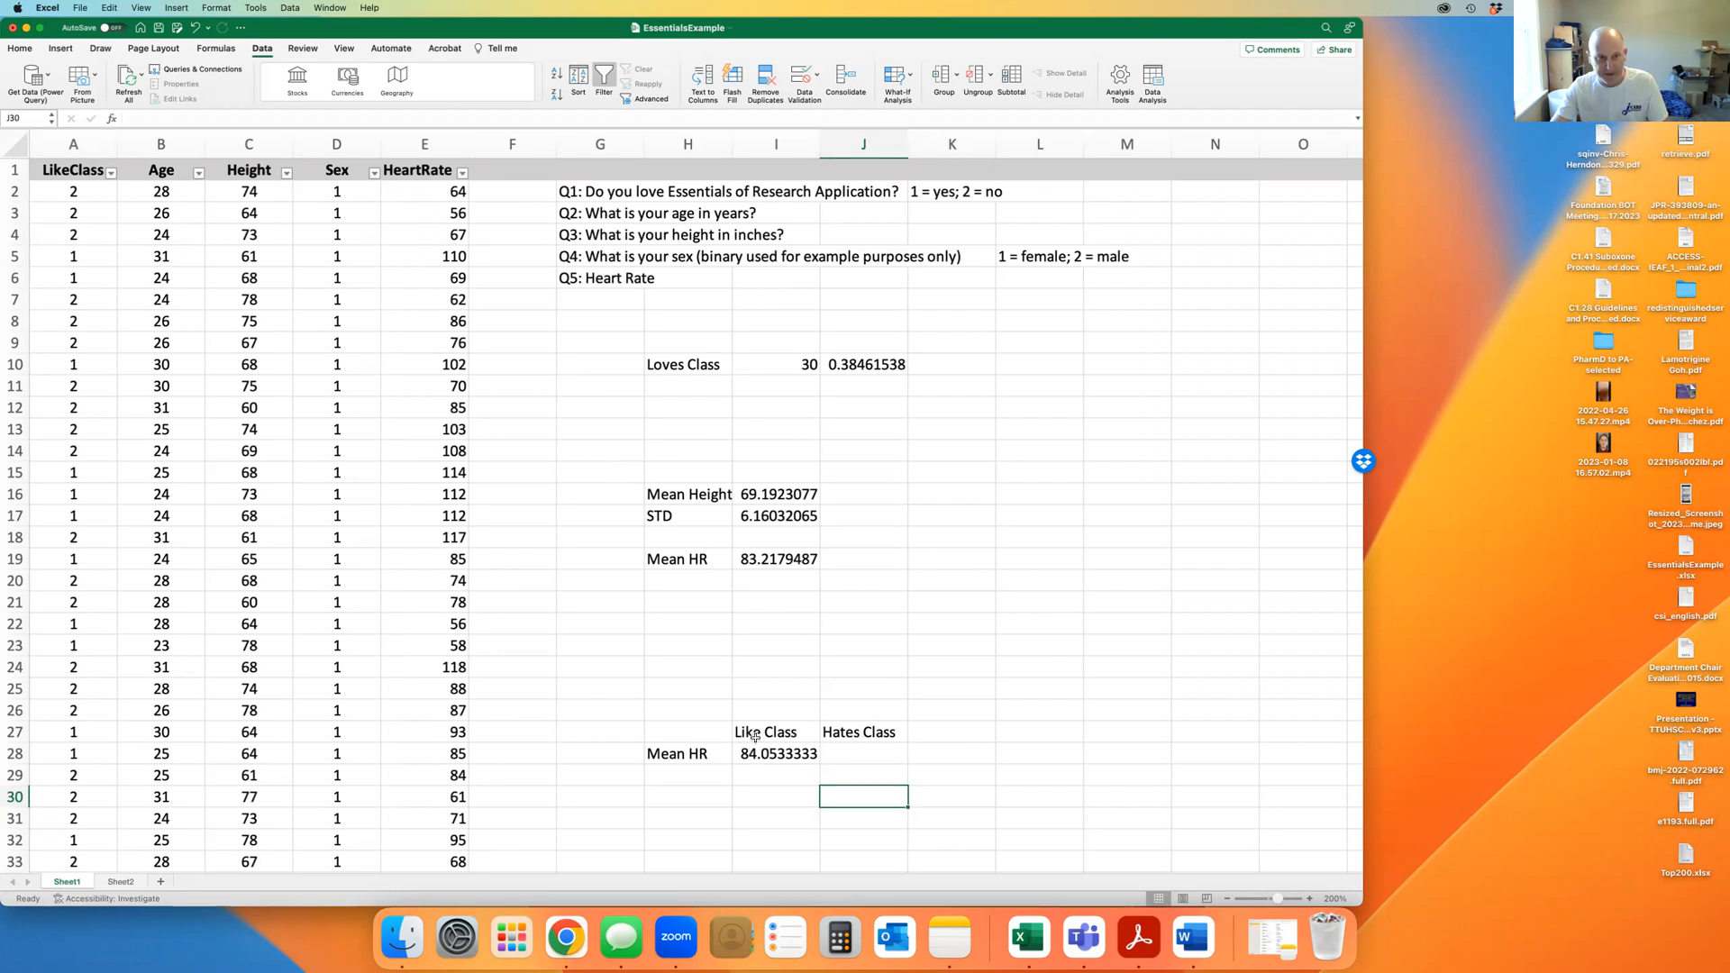
# Sort the data by LikeClass ascending, expanding the selection to all columns
pyautogui.click(64, 137)
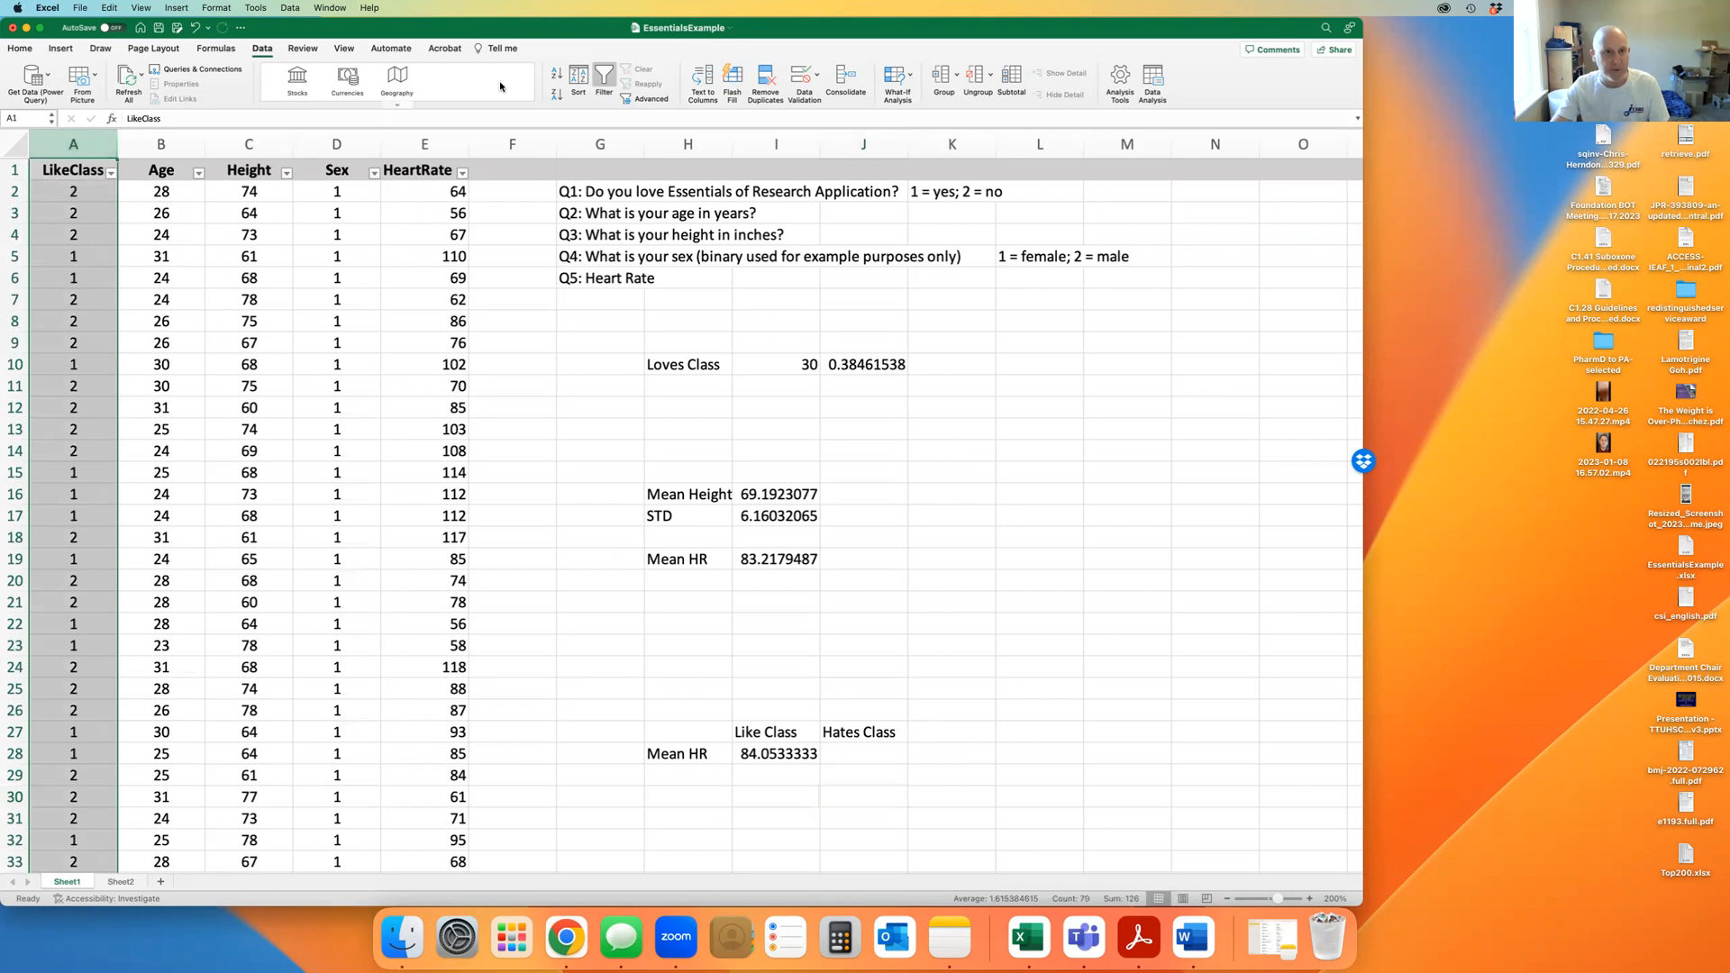
pyautogui.click(556, 73)
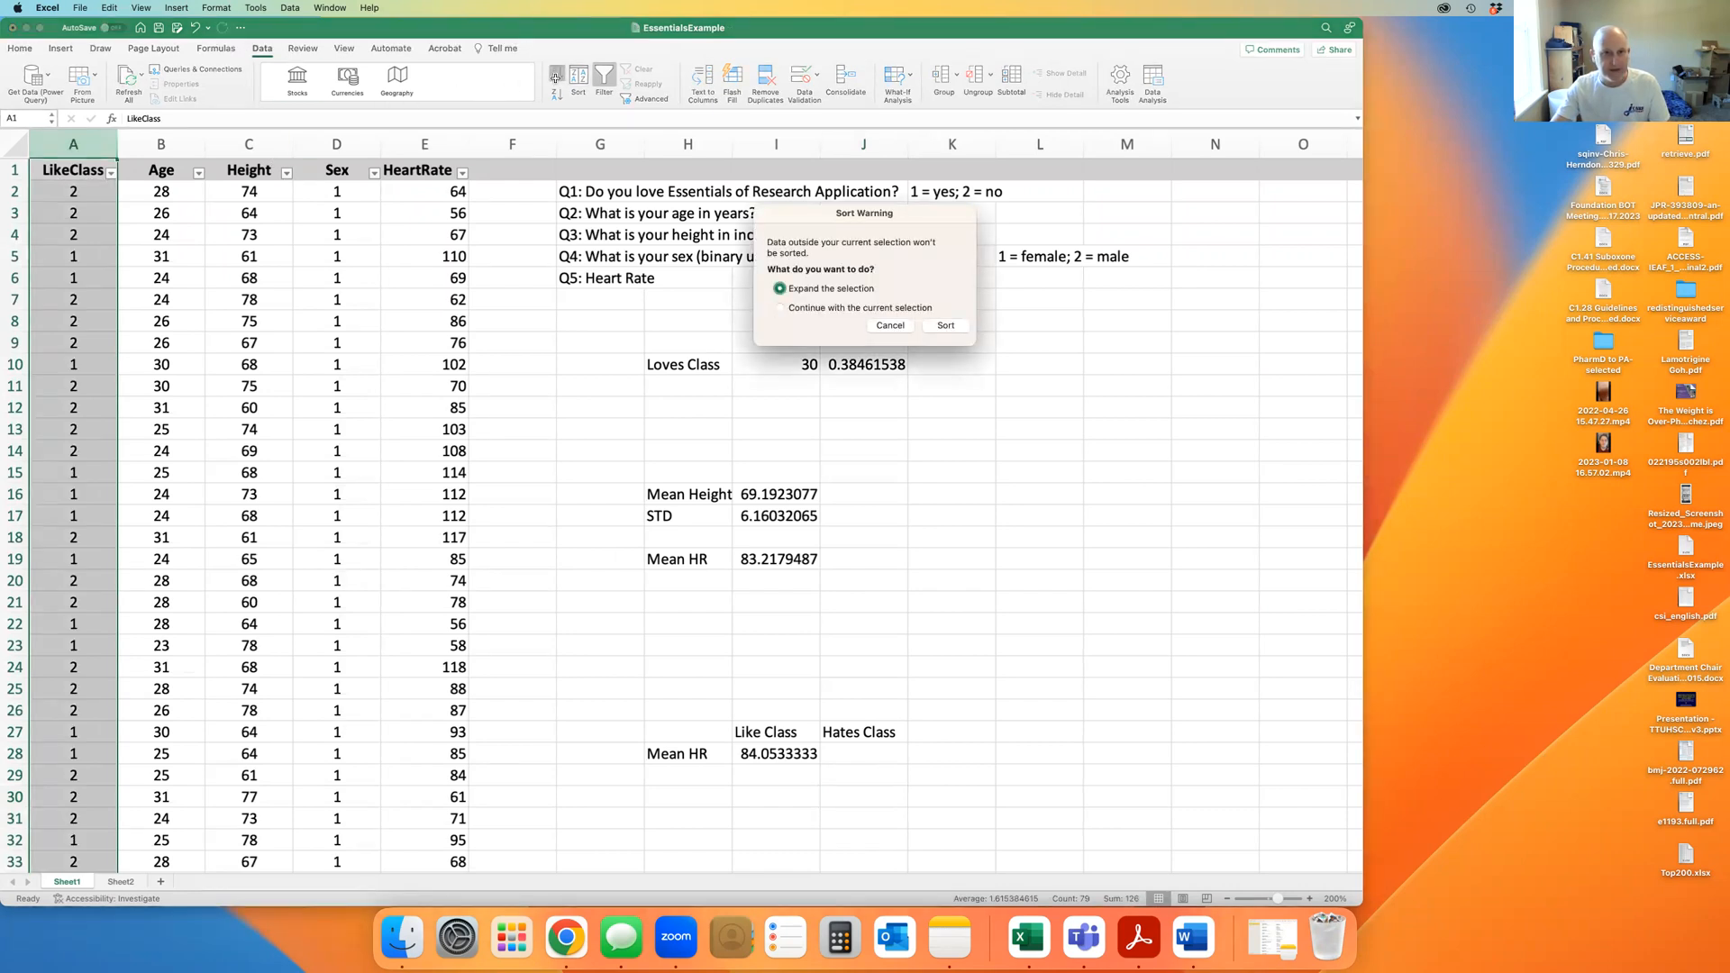
pyautogui.click(944, 325)
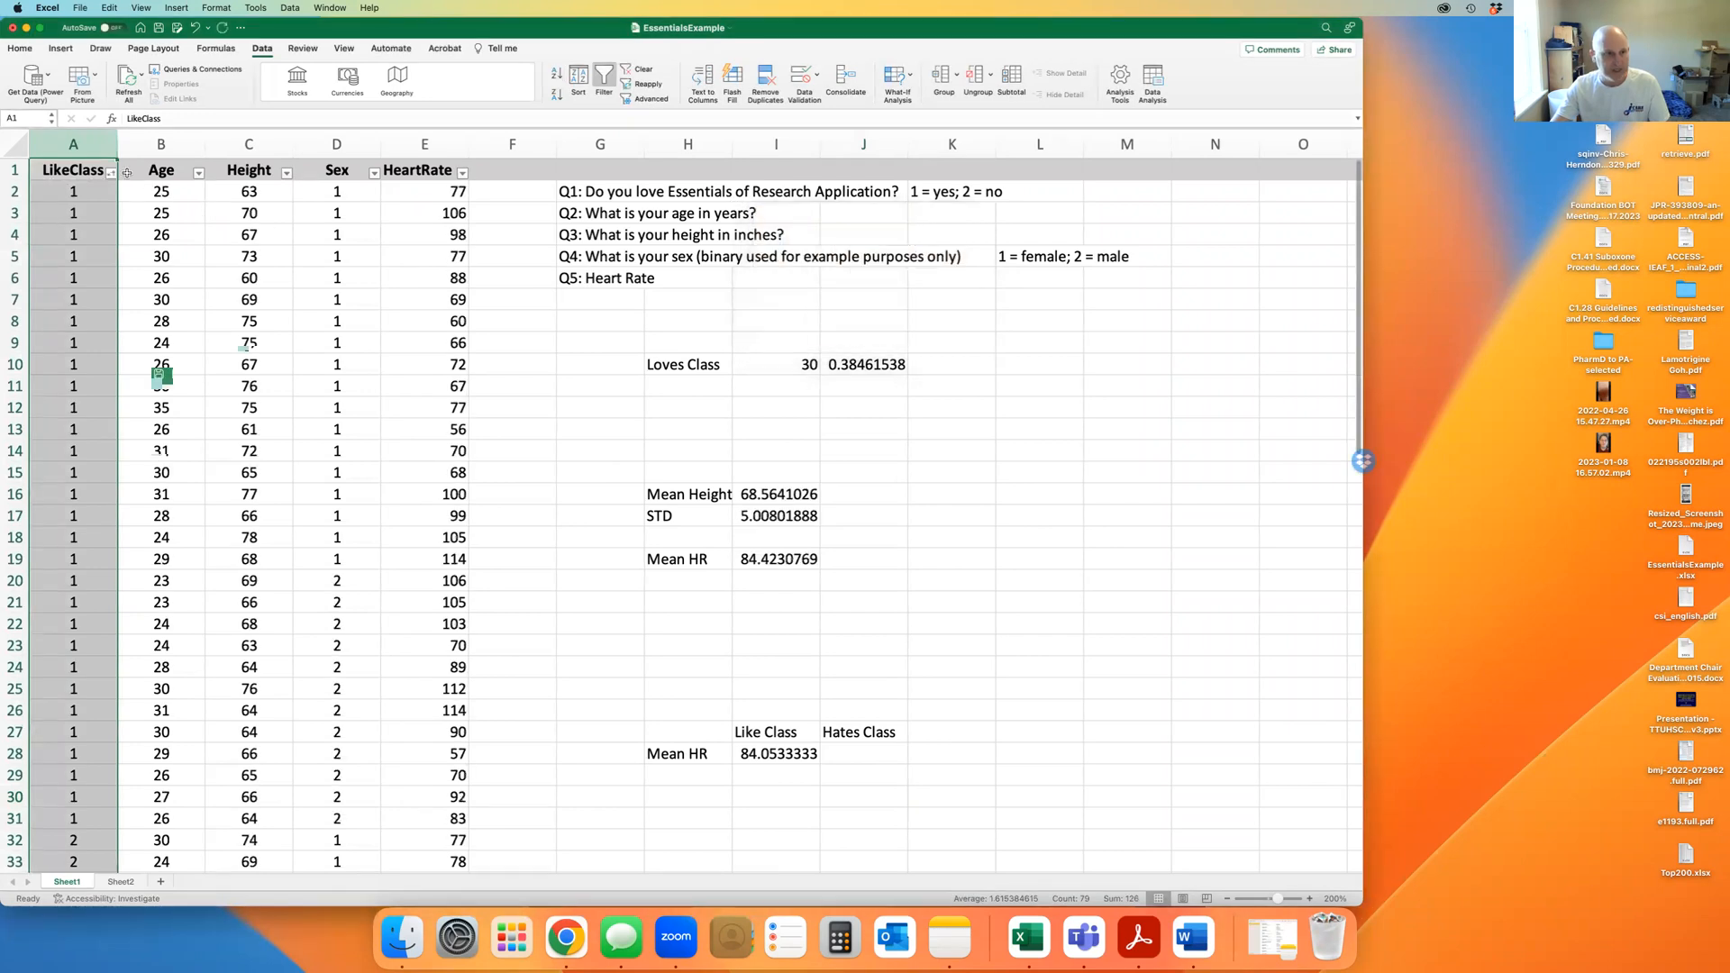
pyautogui.scroll(-4, 90, 233)
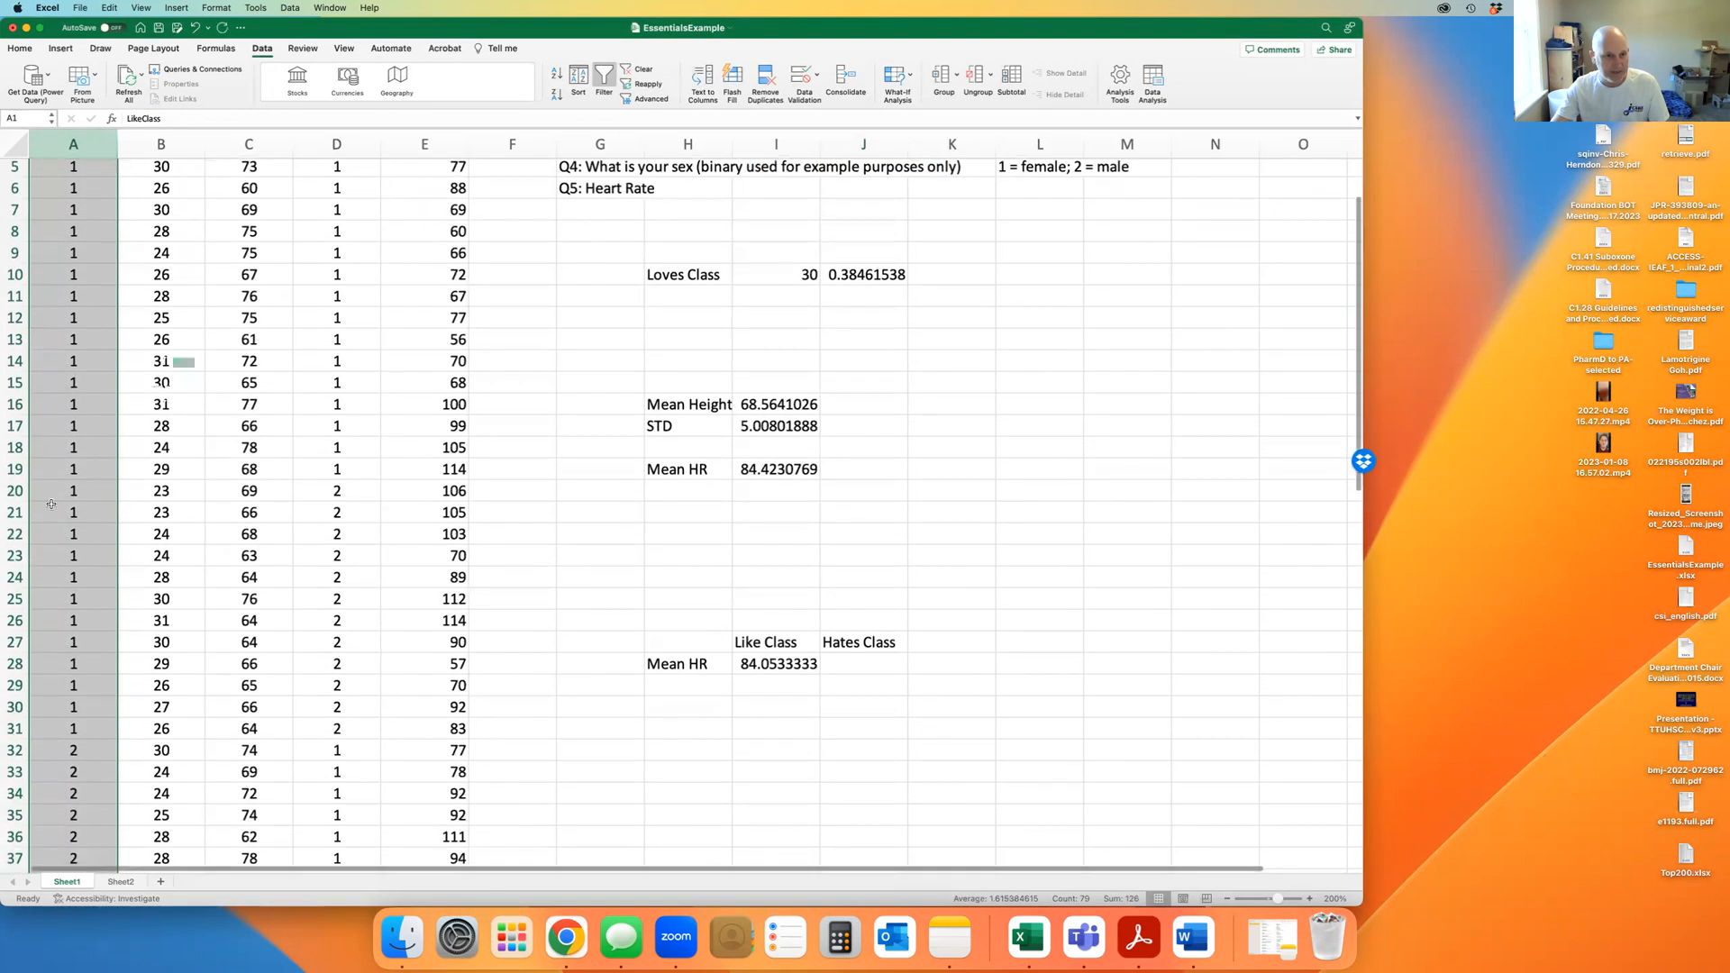
pyautogui.scroll(-5, 112, 503)
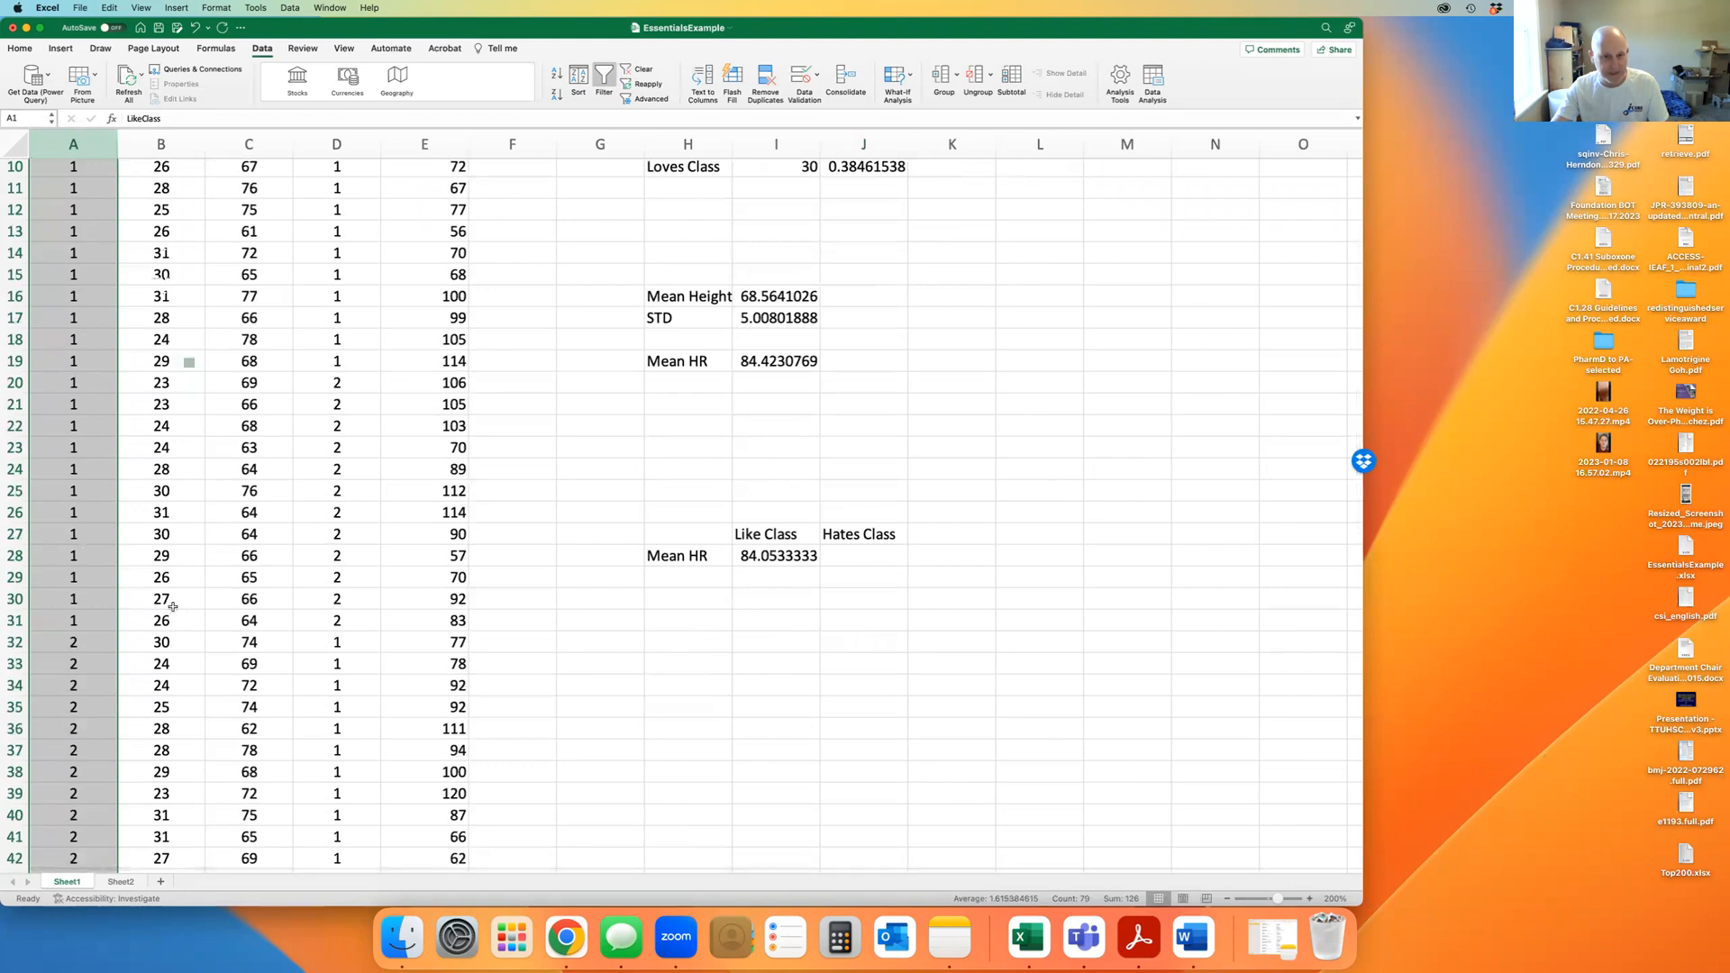
pyautogui.scroll(5, 173, 606)
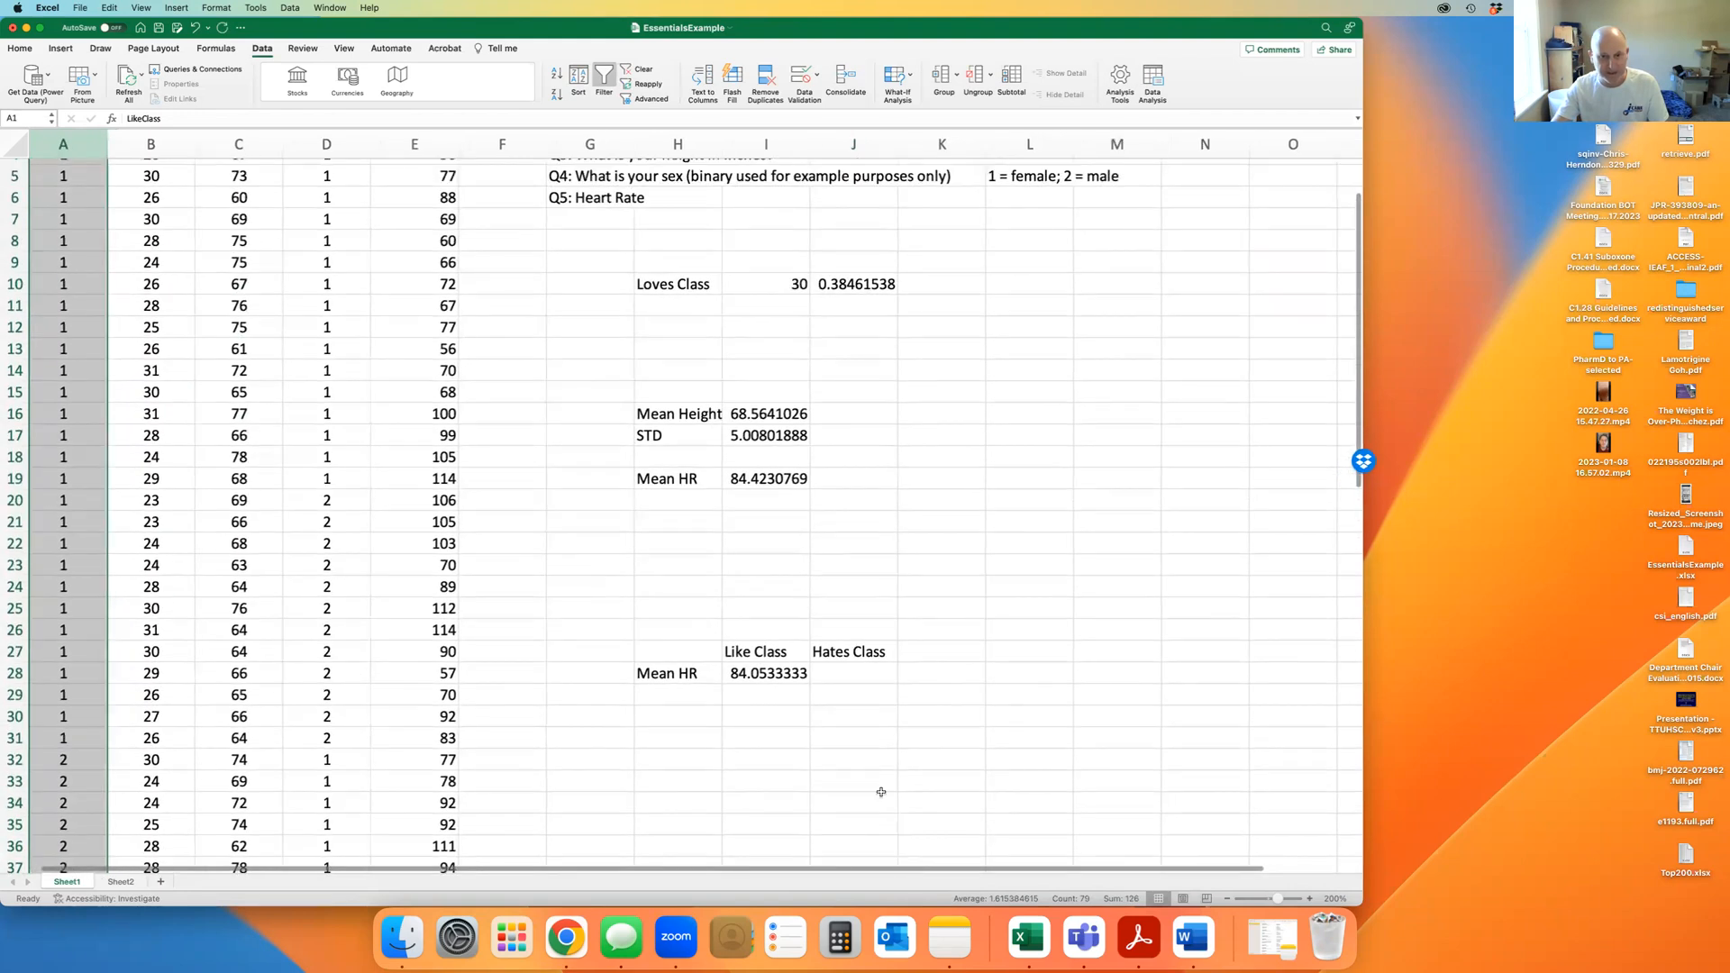
# Enter =AVERAGE(E32:E79) in J28 as the Hates Class mean heart rate
pyautogui.click(856, 676)
pyautogui.write('=')
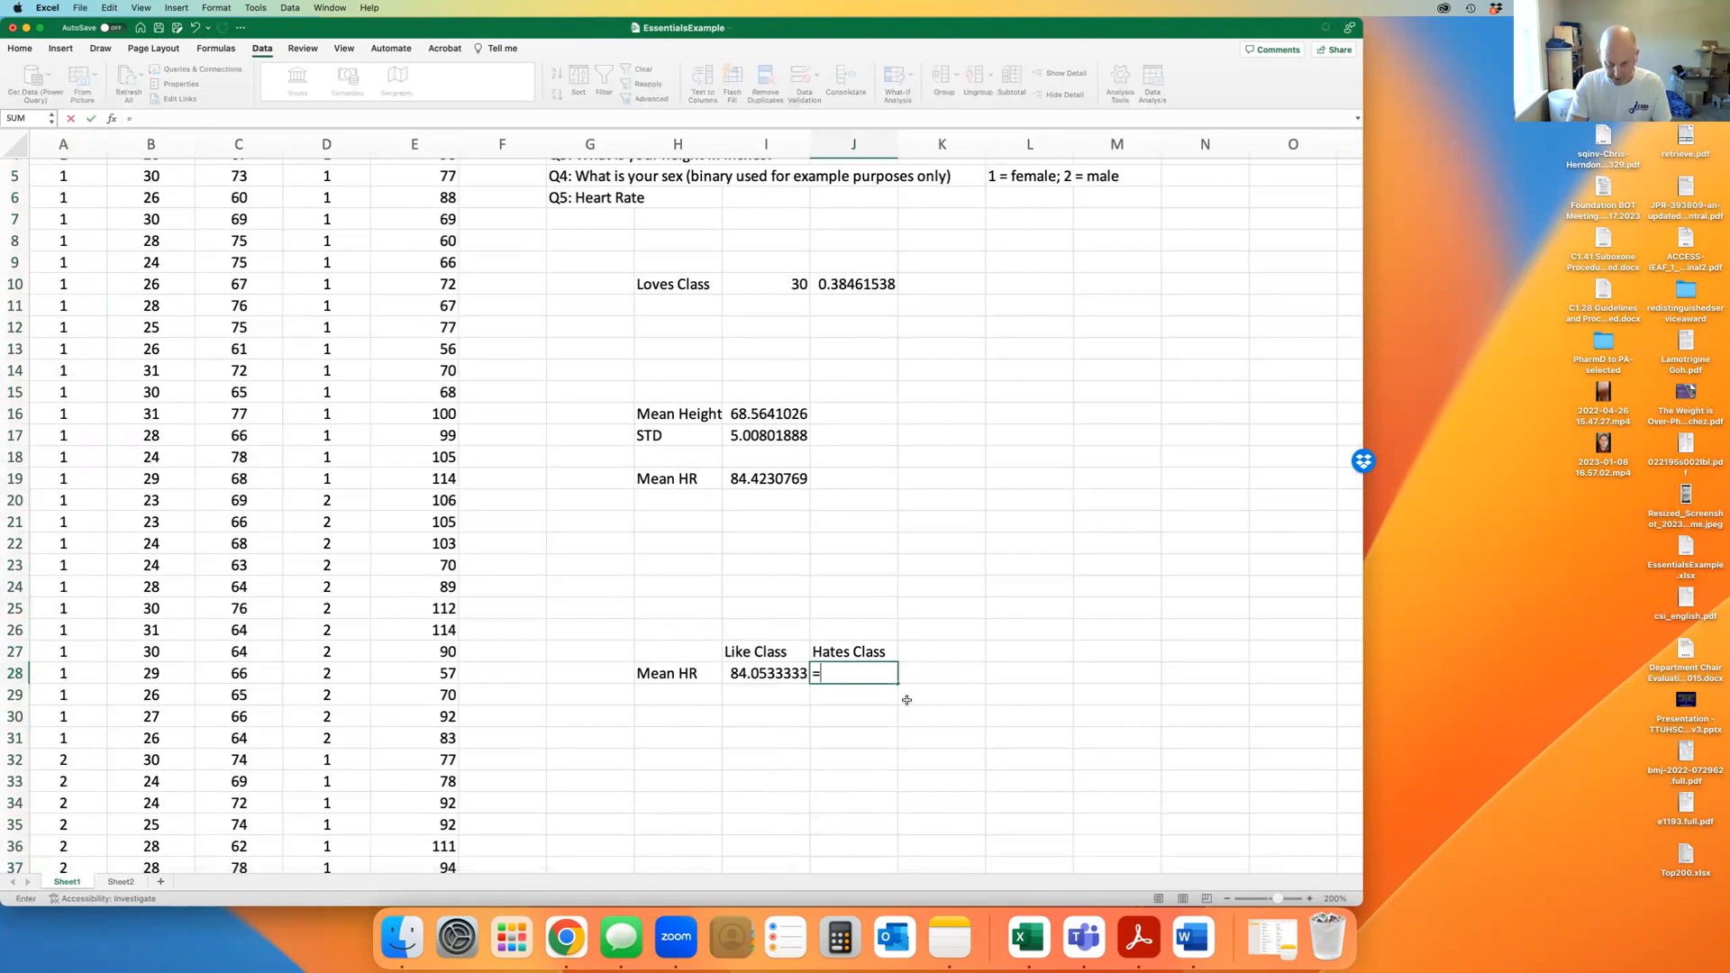
pyautogui.write('ave')
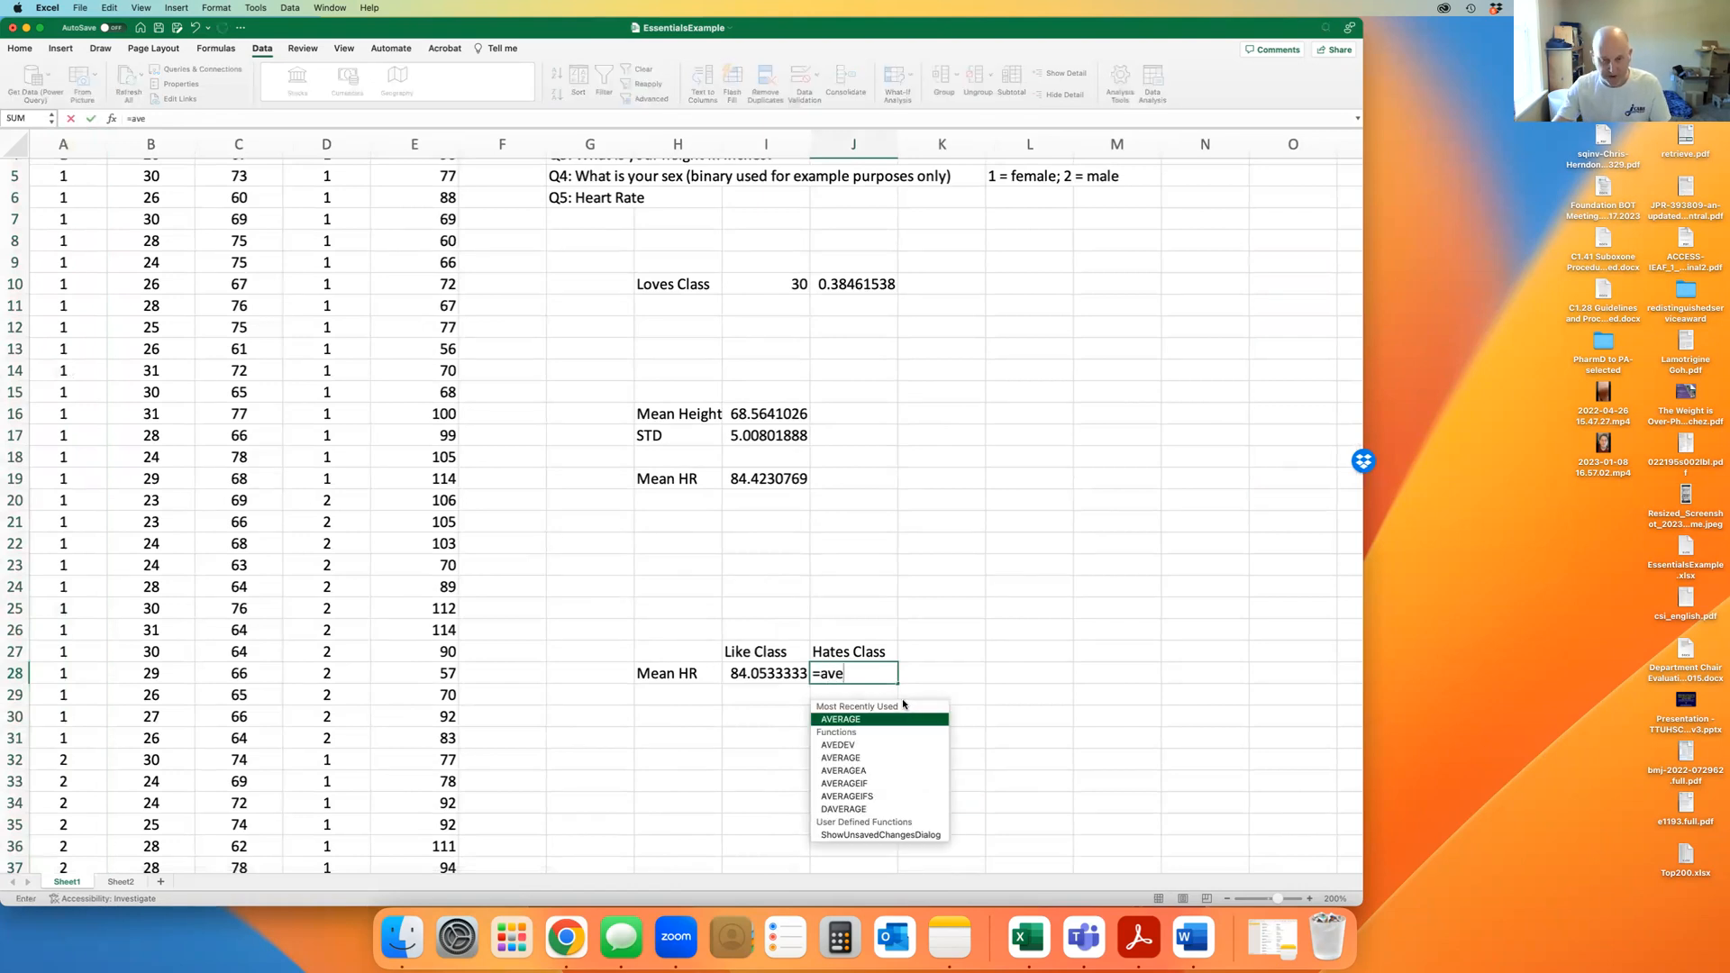
pyautogui.doubleClick(849, 720)
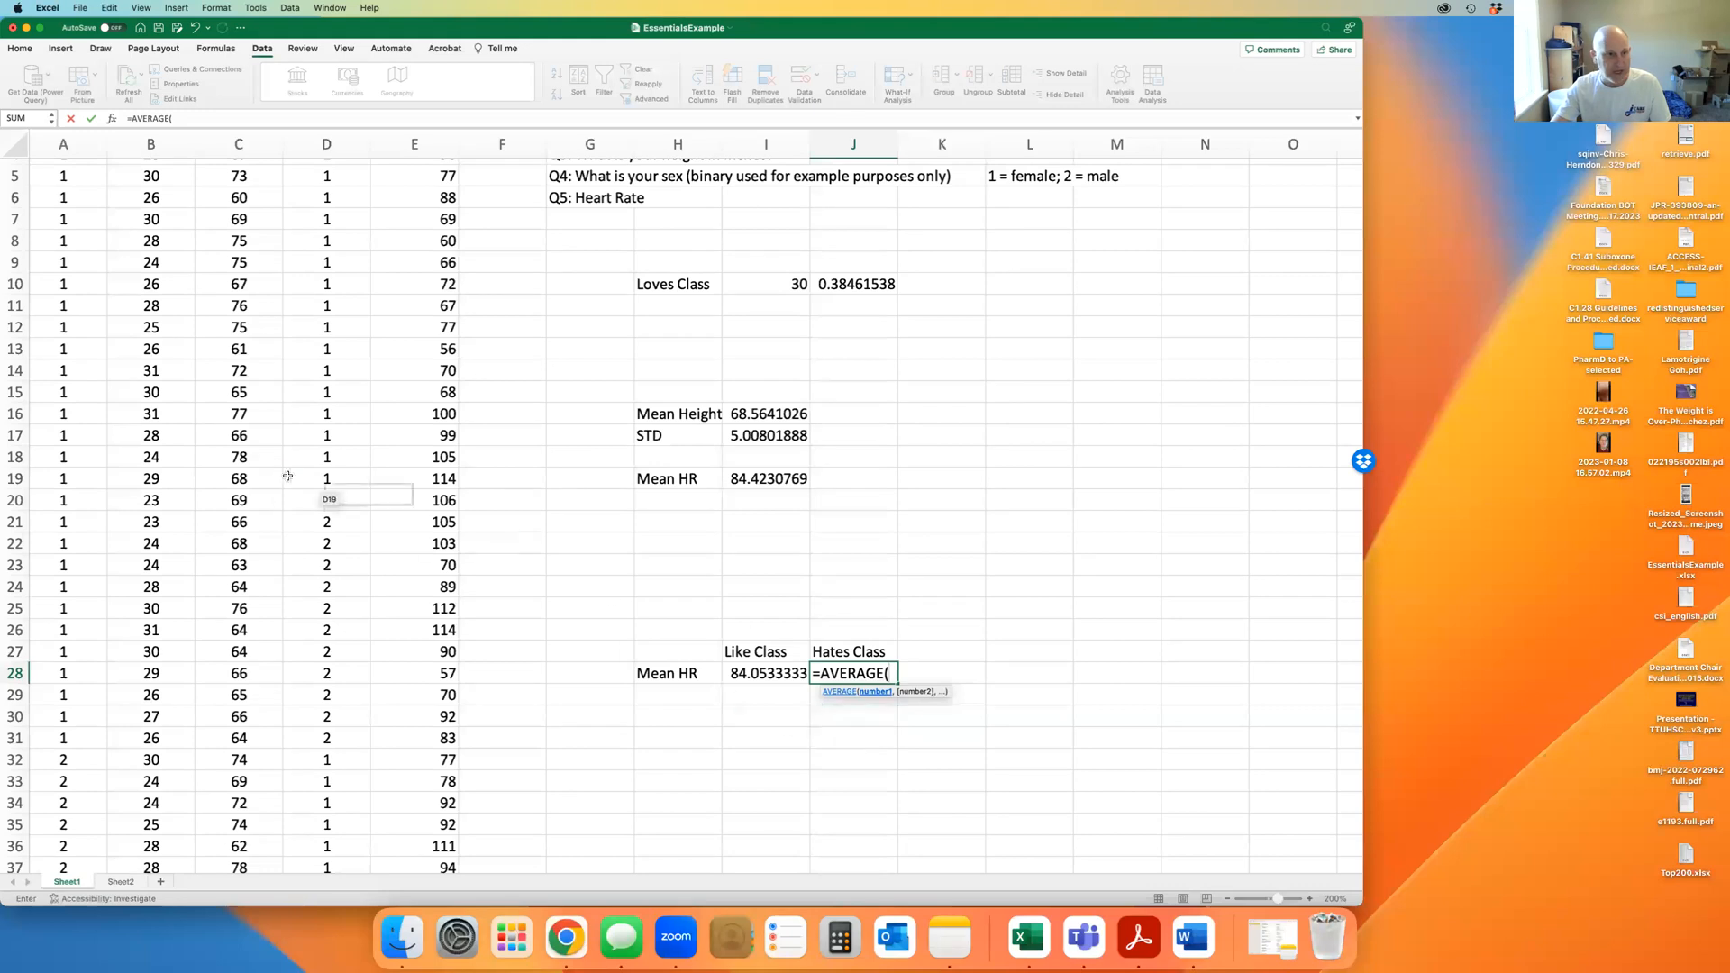
pyautogui.scroll(-5, 81, 631)
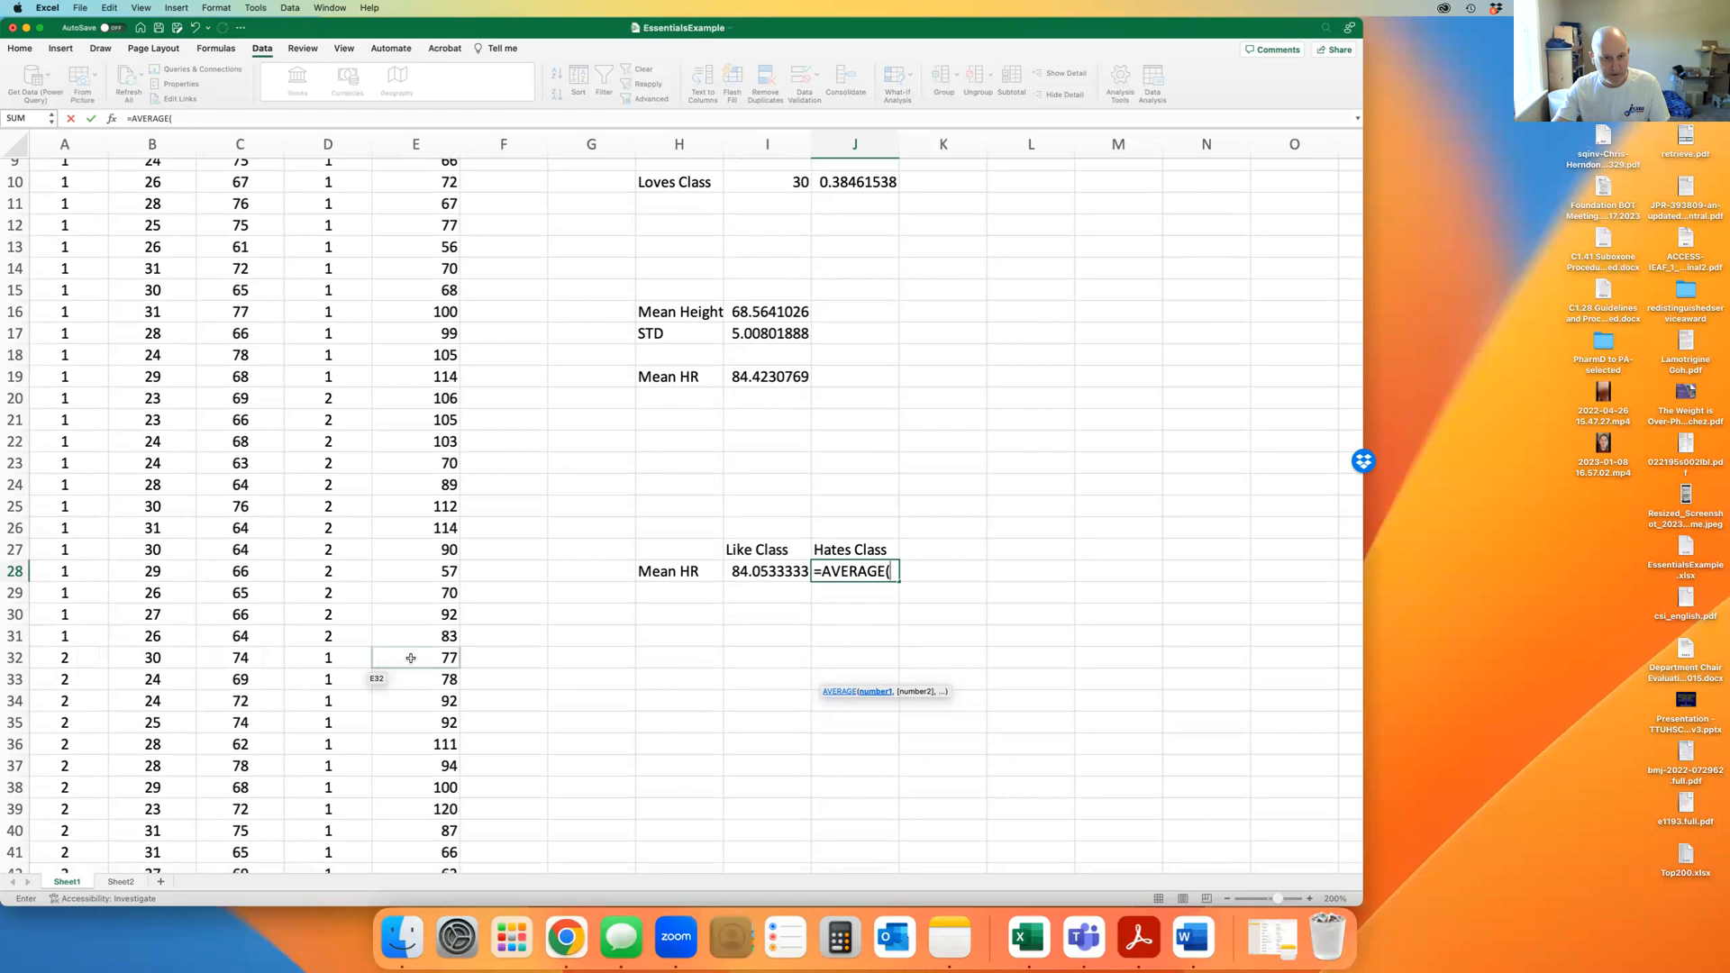
pyautogui.moveTo(422, 661); pyautogui.dragTo(422, 811)
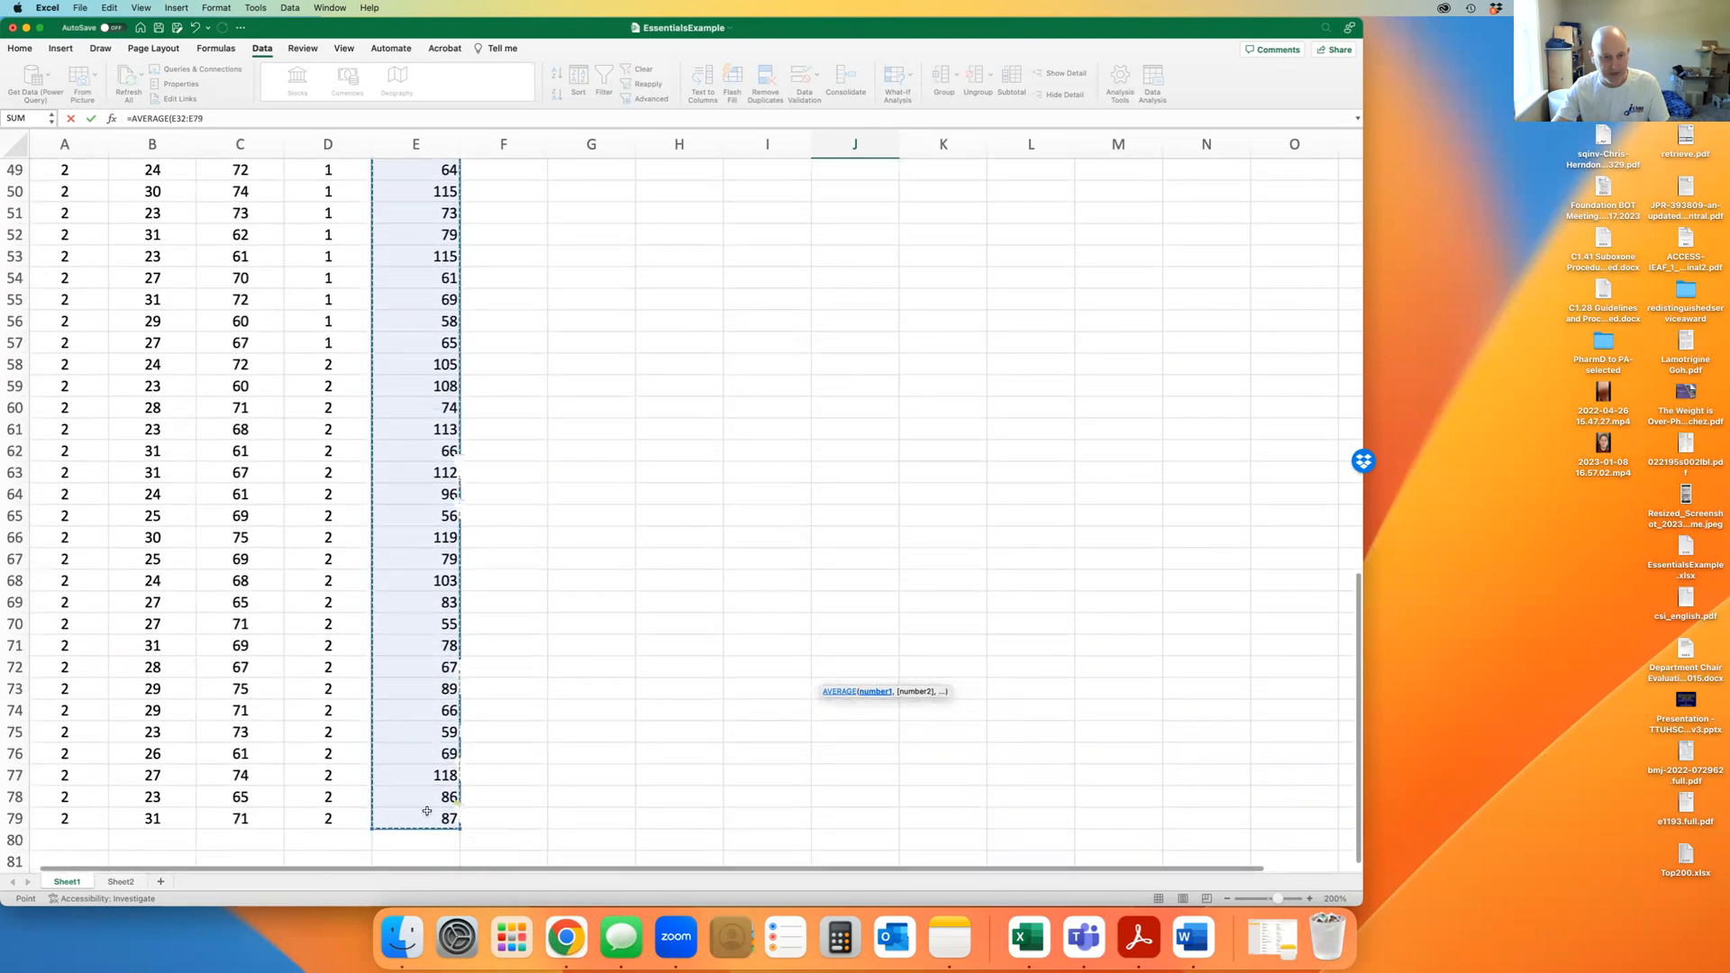
pyautogui.scroll(10, 728, 532)
pyautogui.scroll(4, 730, 536)
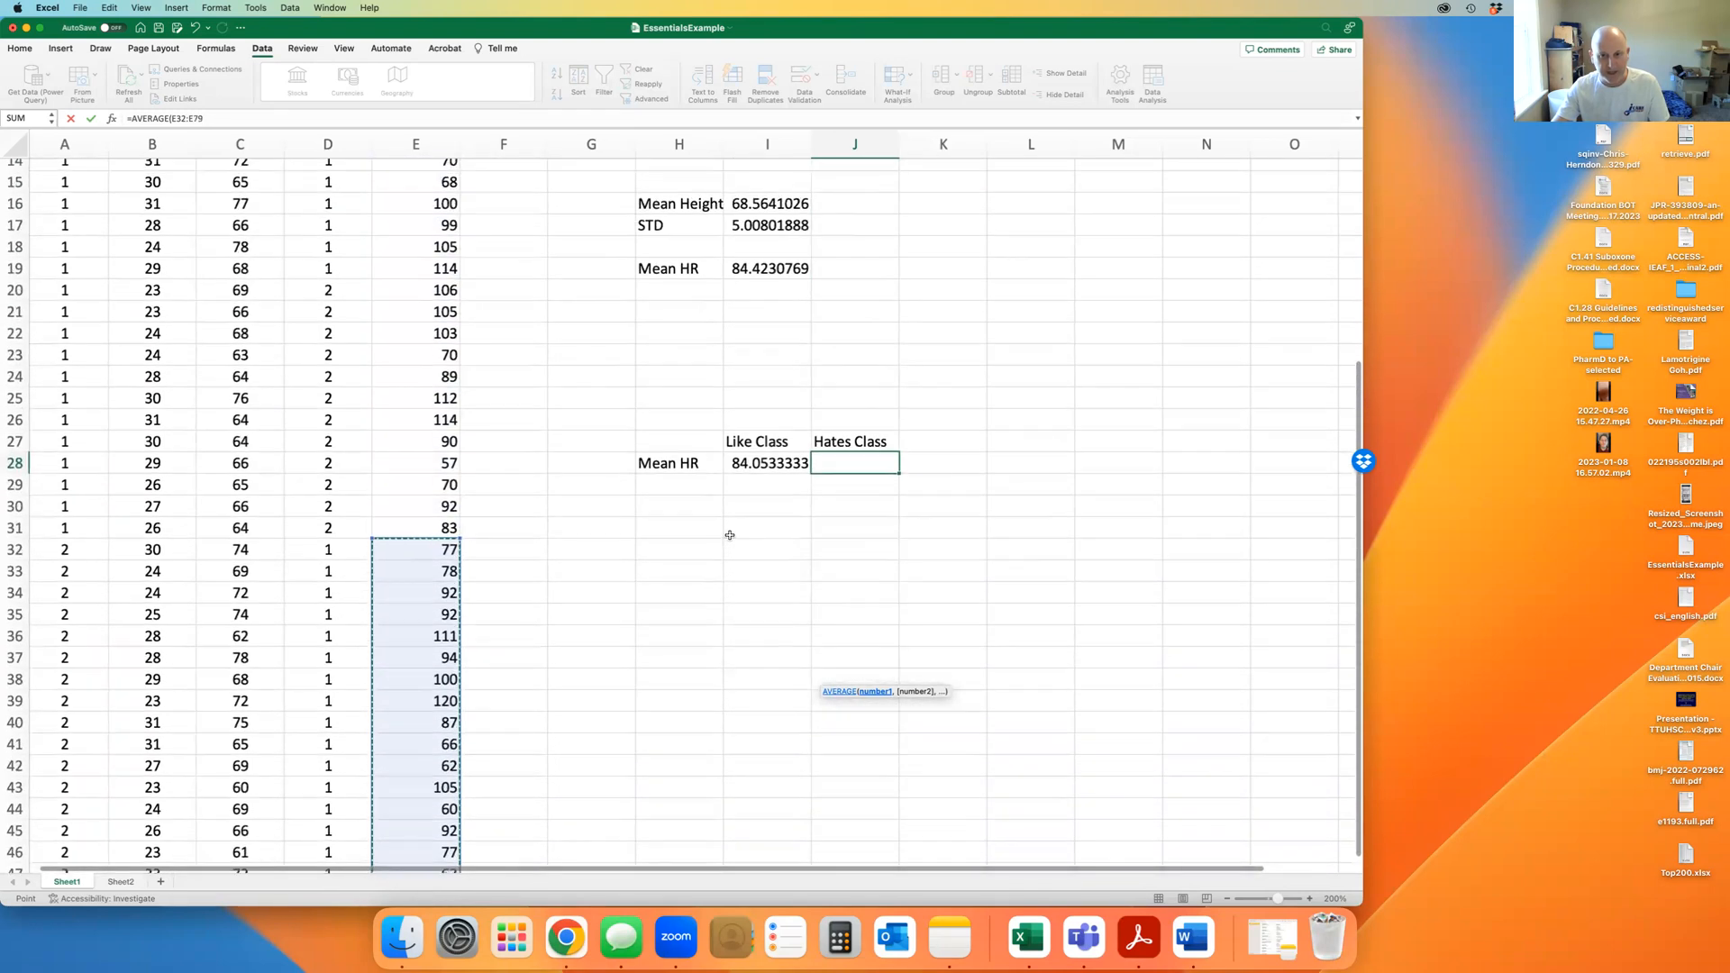
pyautogui.write(')')
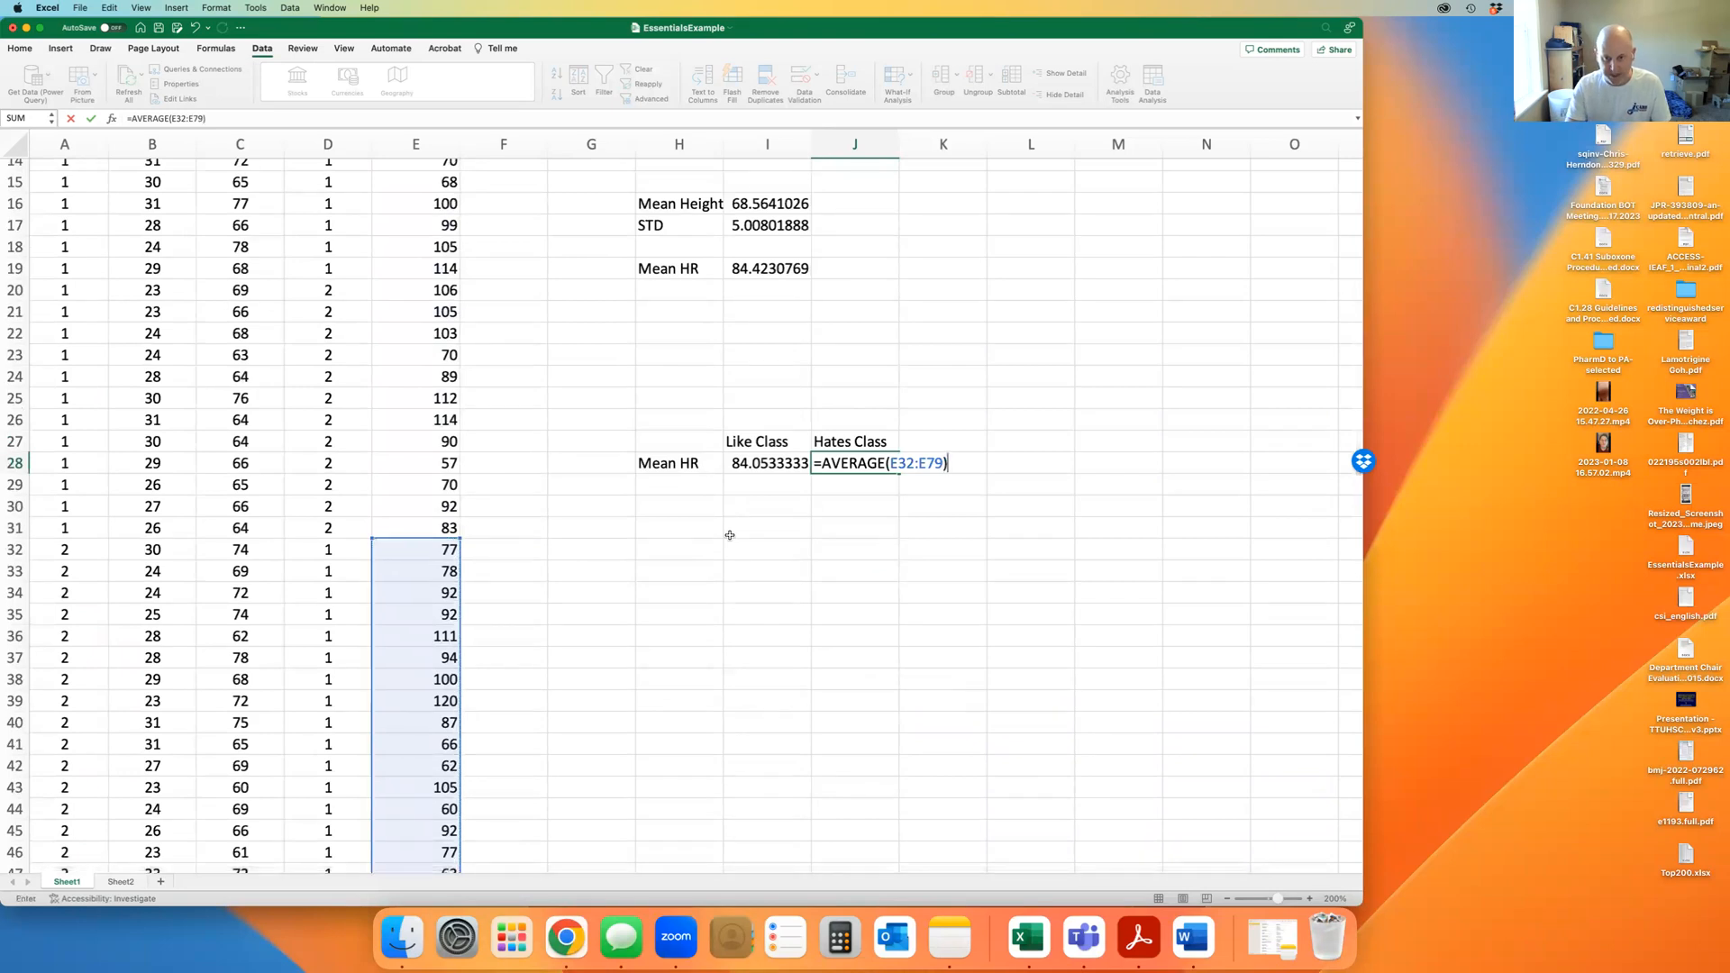
pyautogui.press('Return')
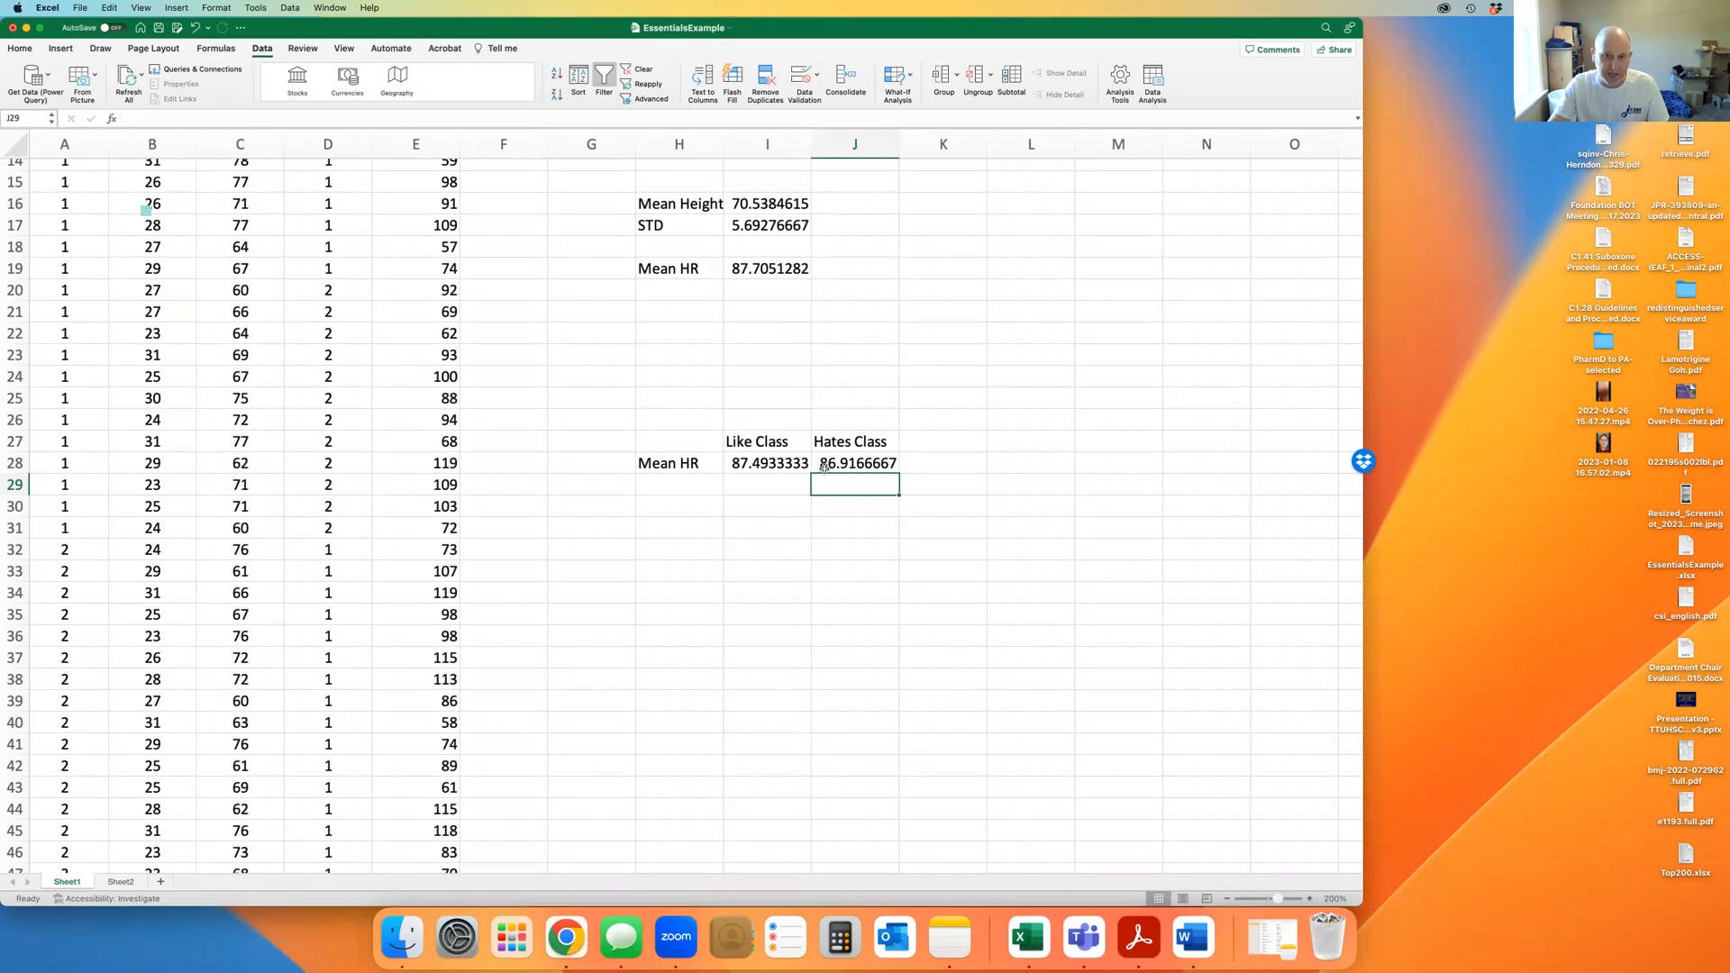
pyautogui.click(933, 463)
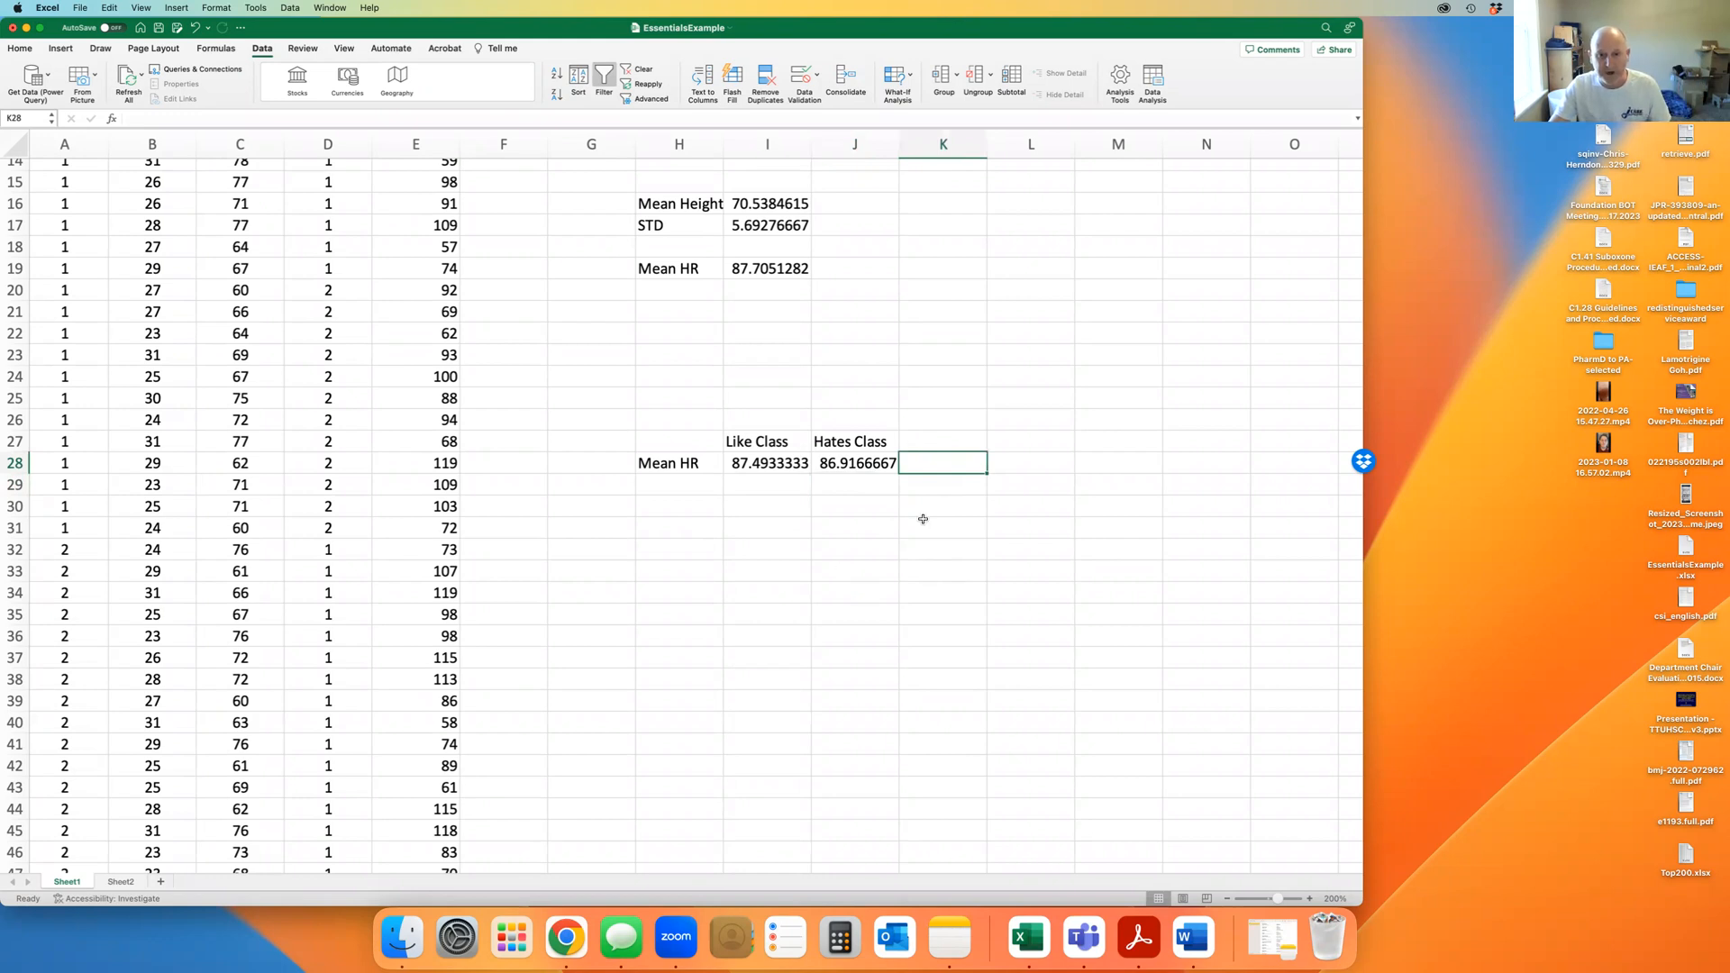
pyautogui.write('=')
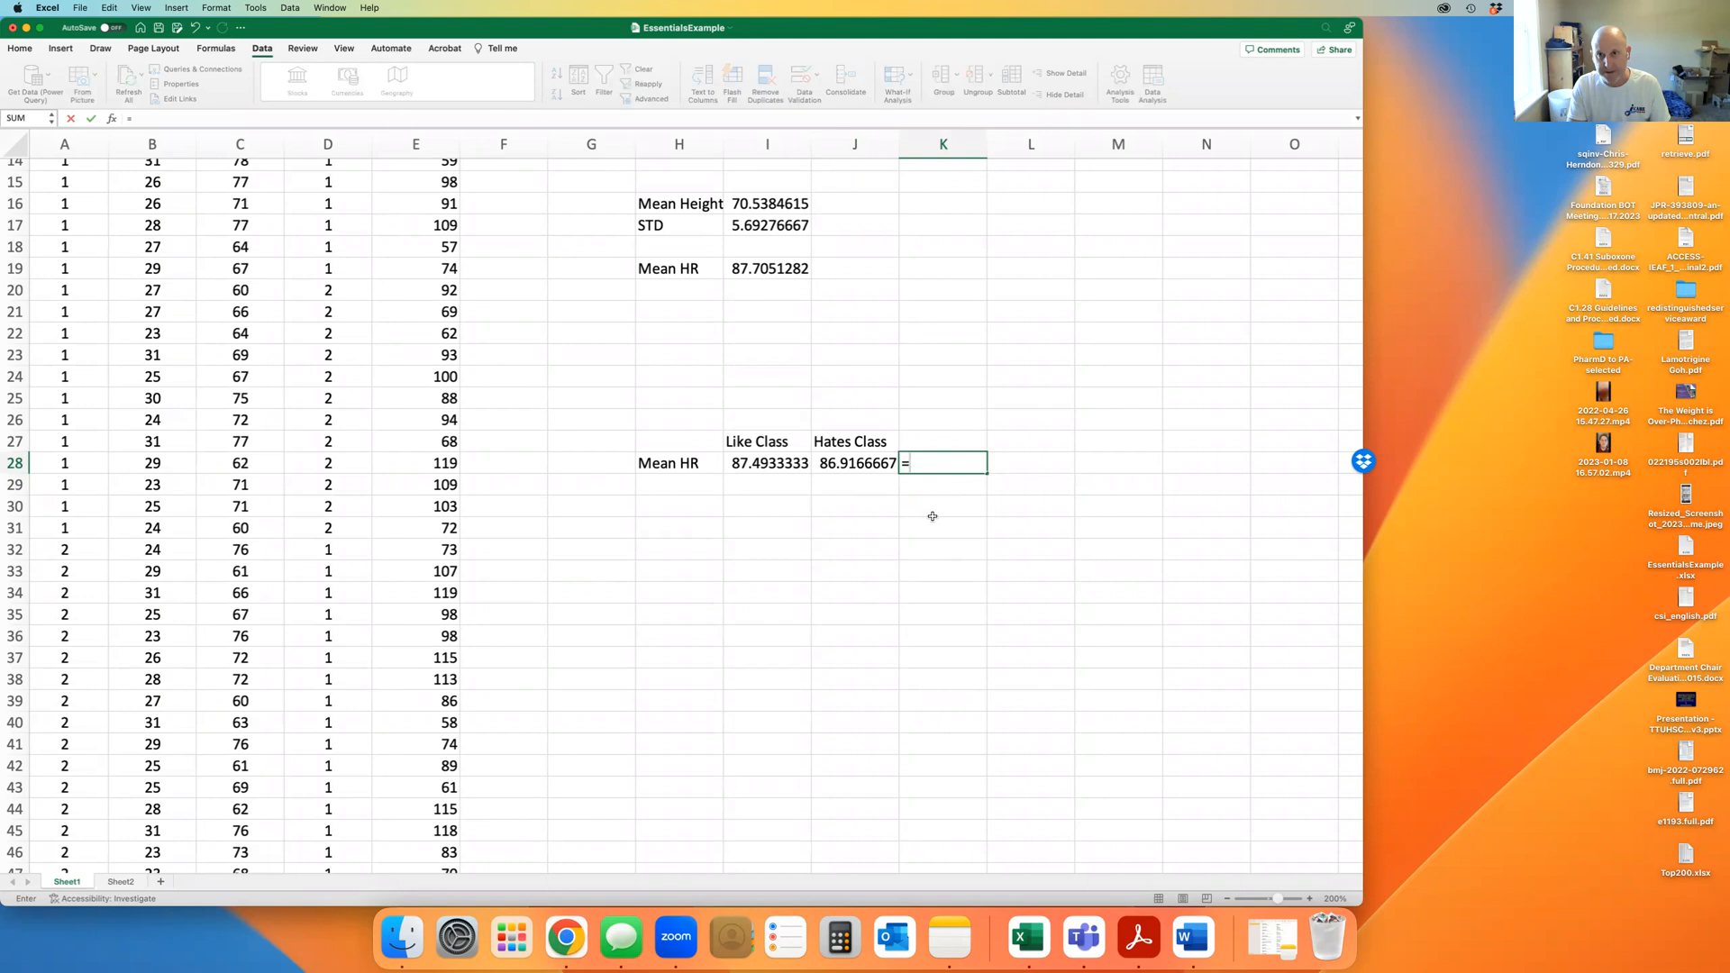
pyautogui.write('t')
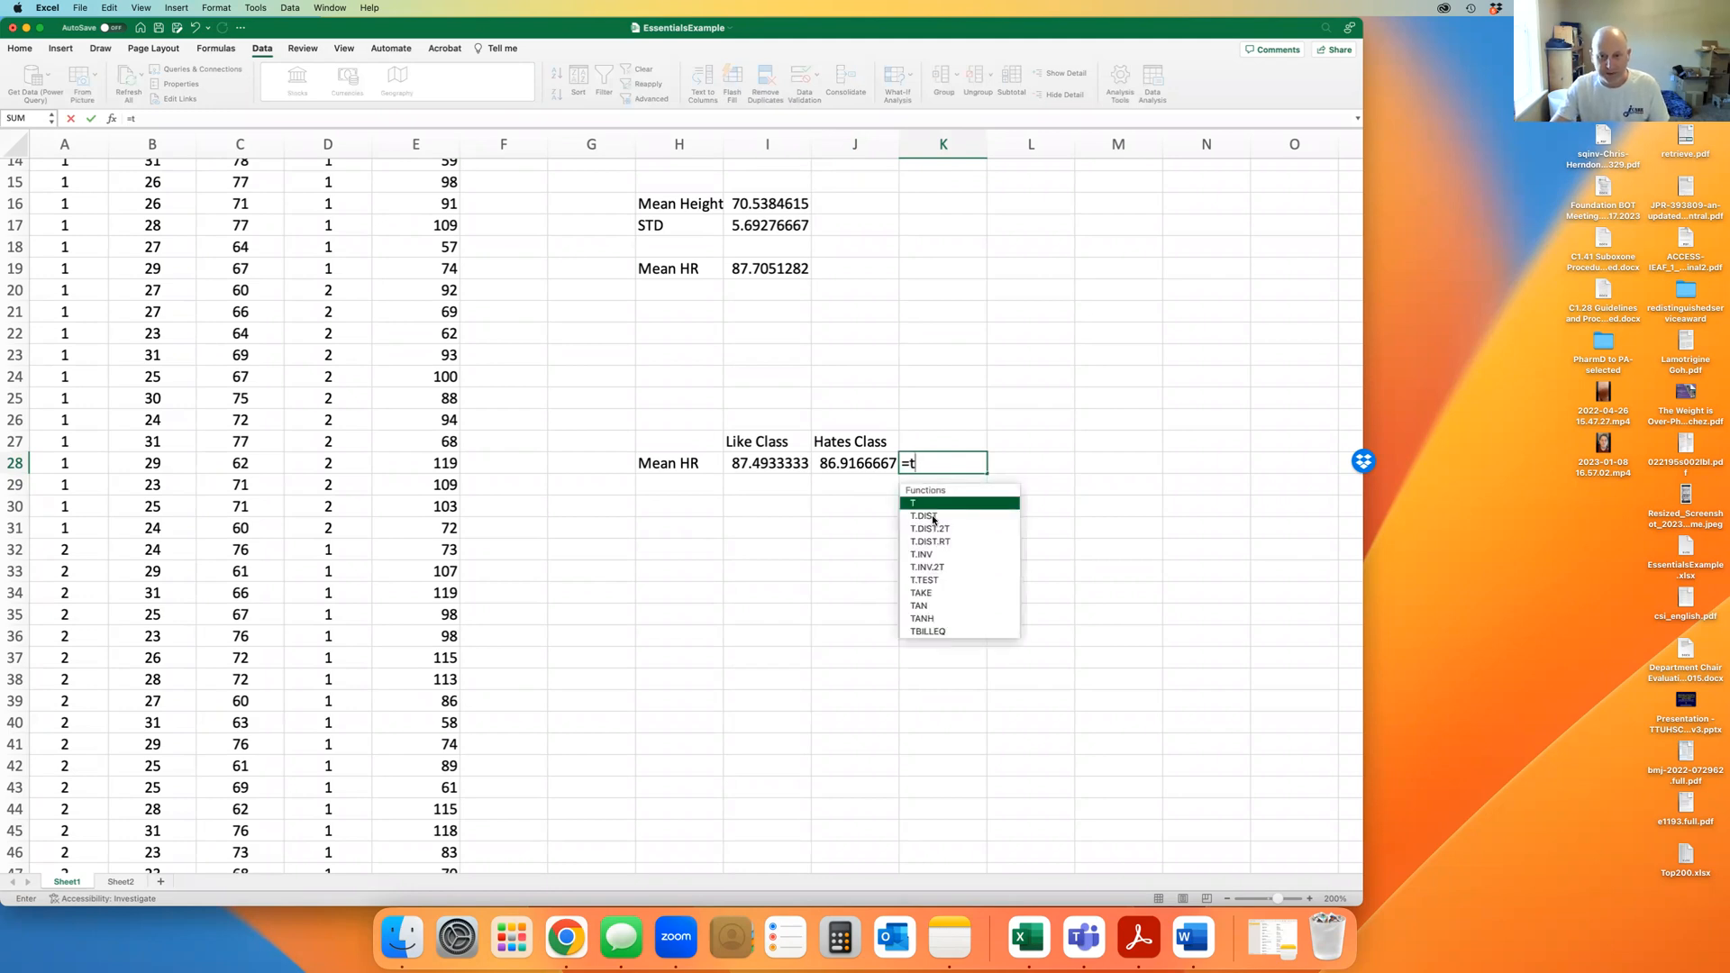
pyautogui.write('t')
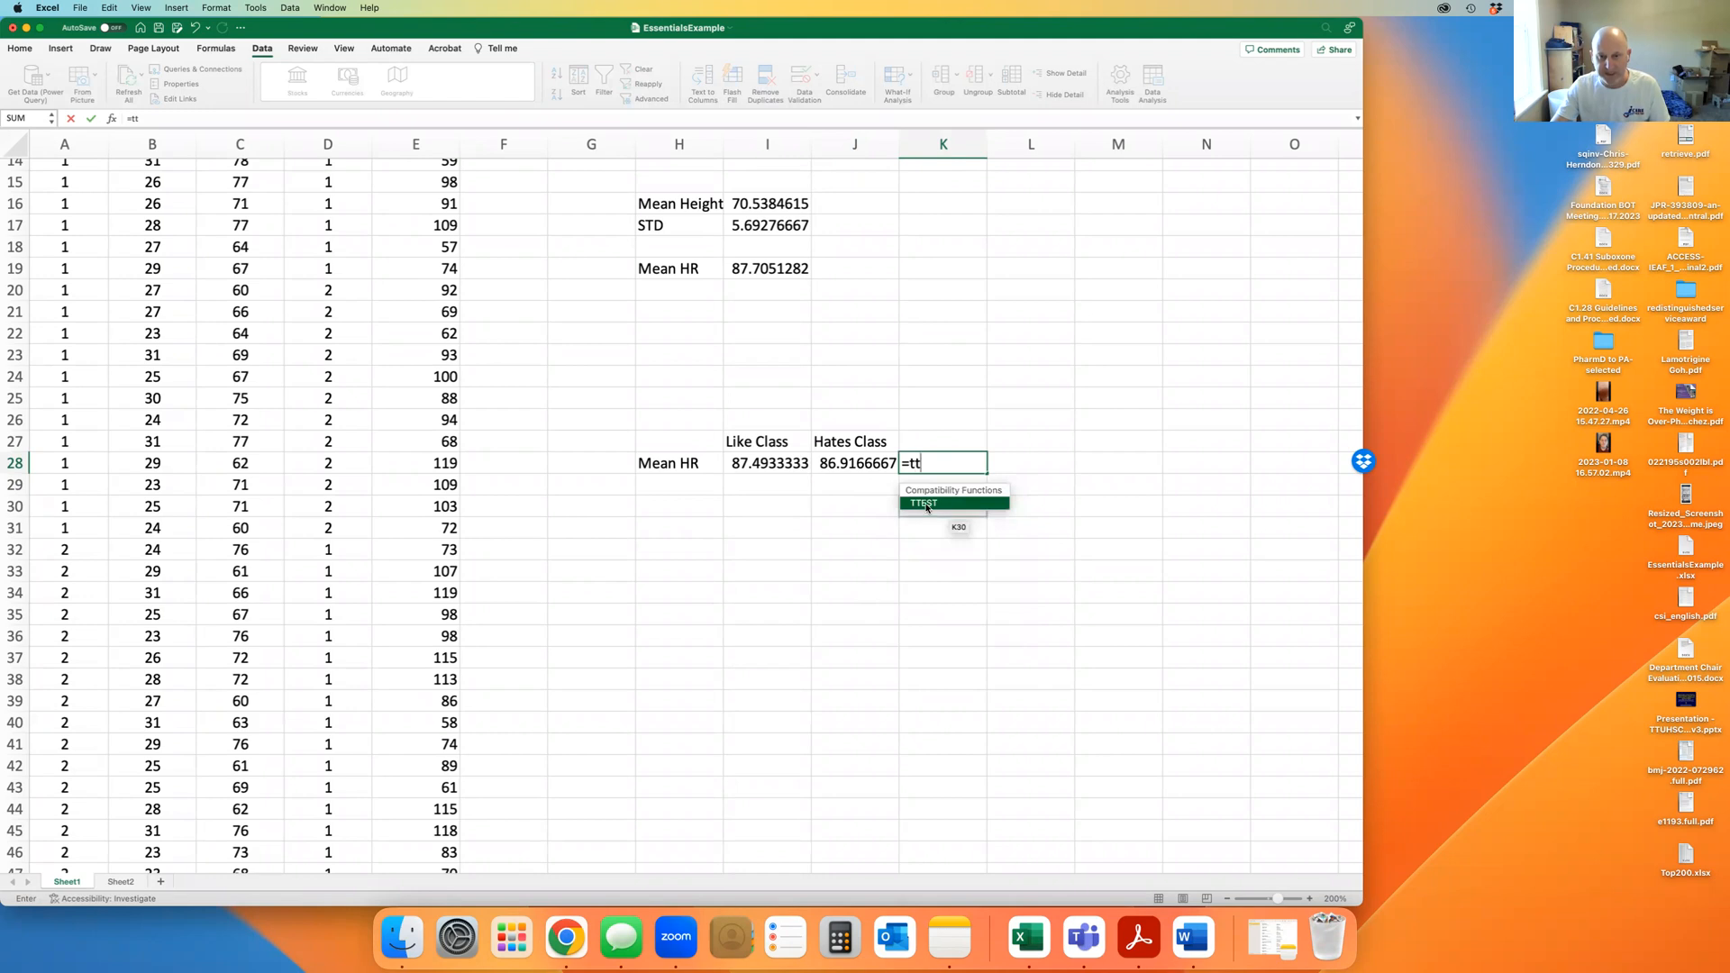
pyautogui.press('BackSpace')
pyautogui.press('BackSpace')
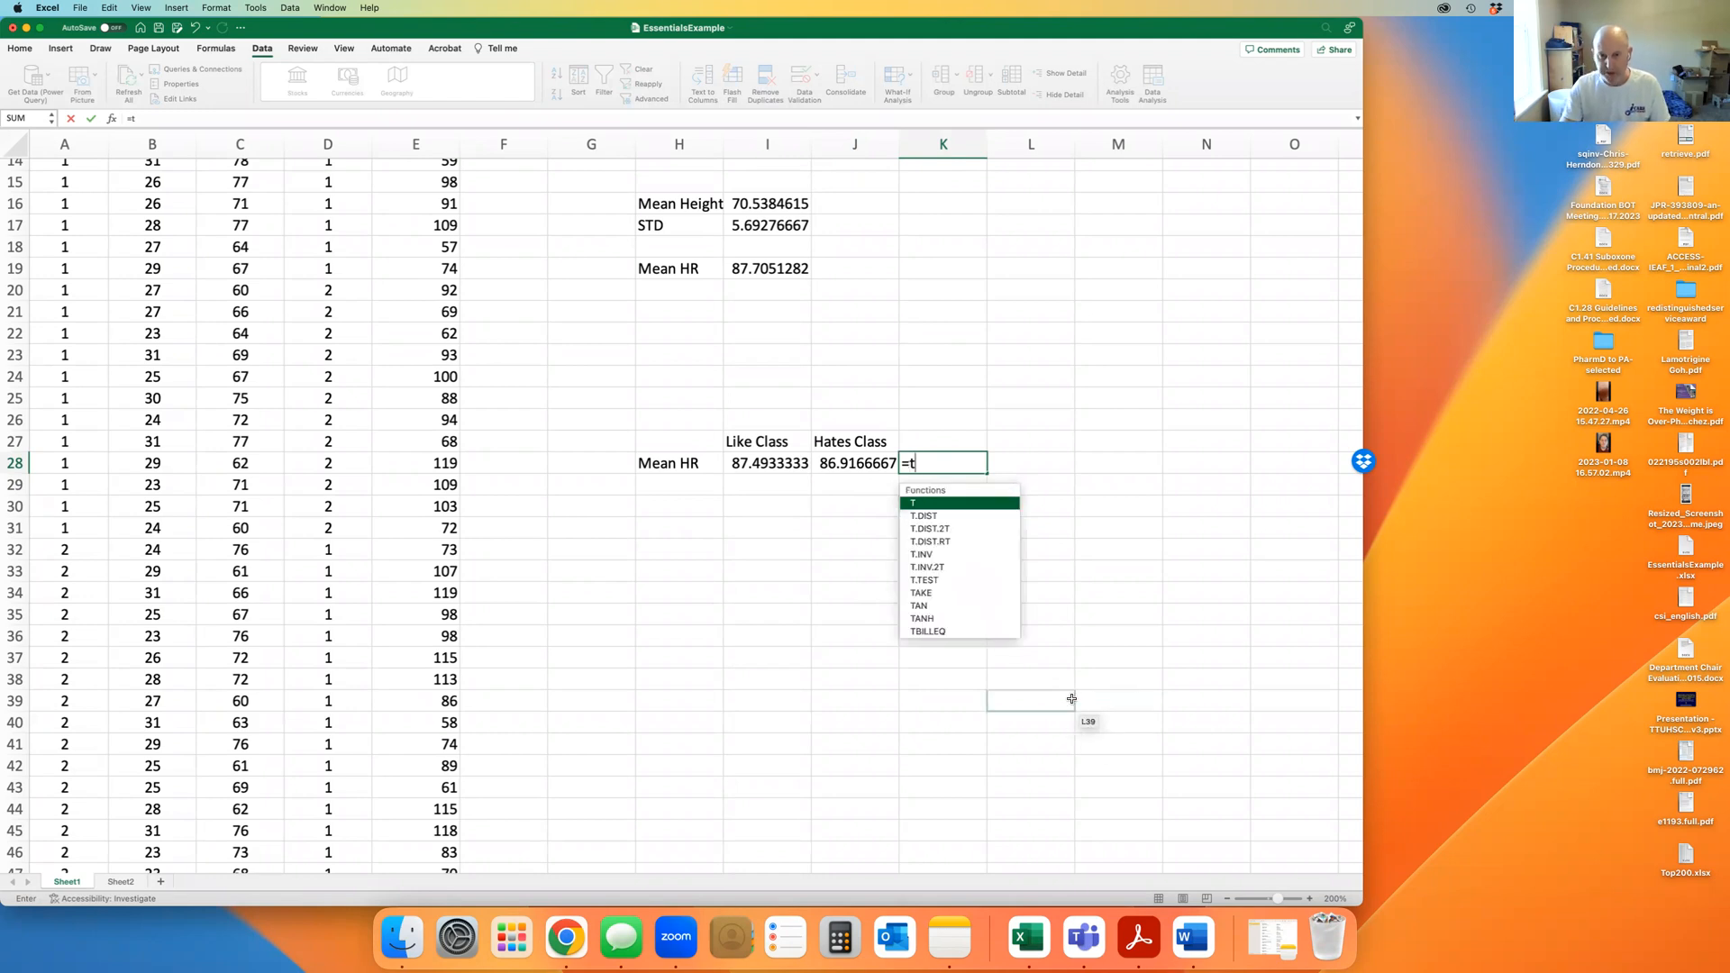
pyautogui.press('BackSpace')
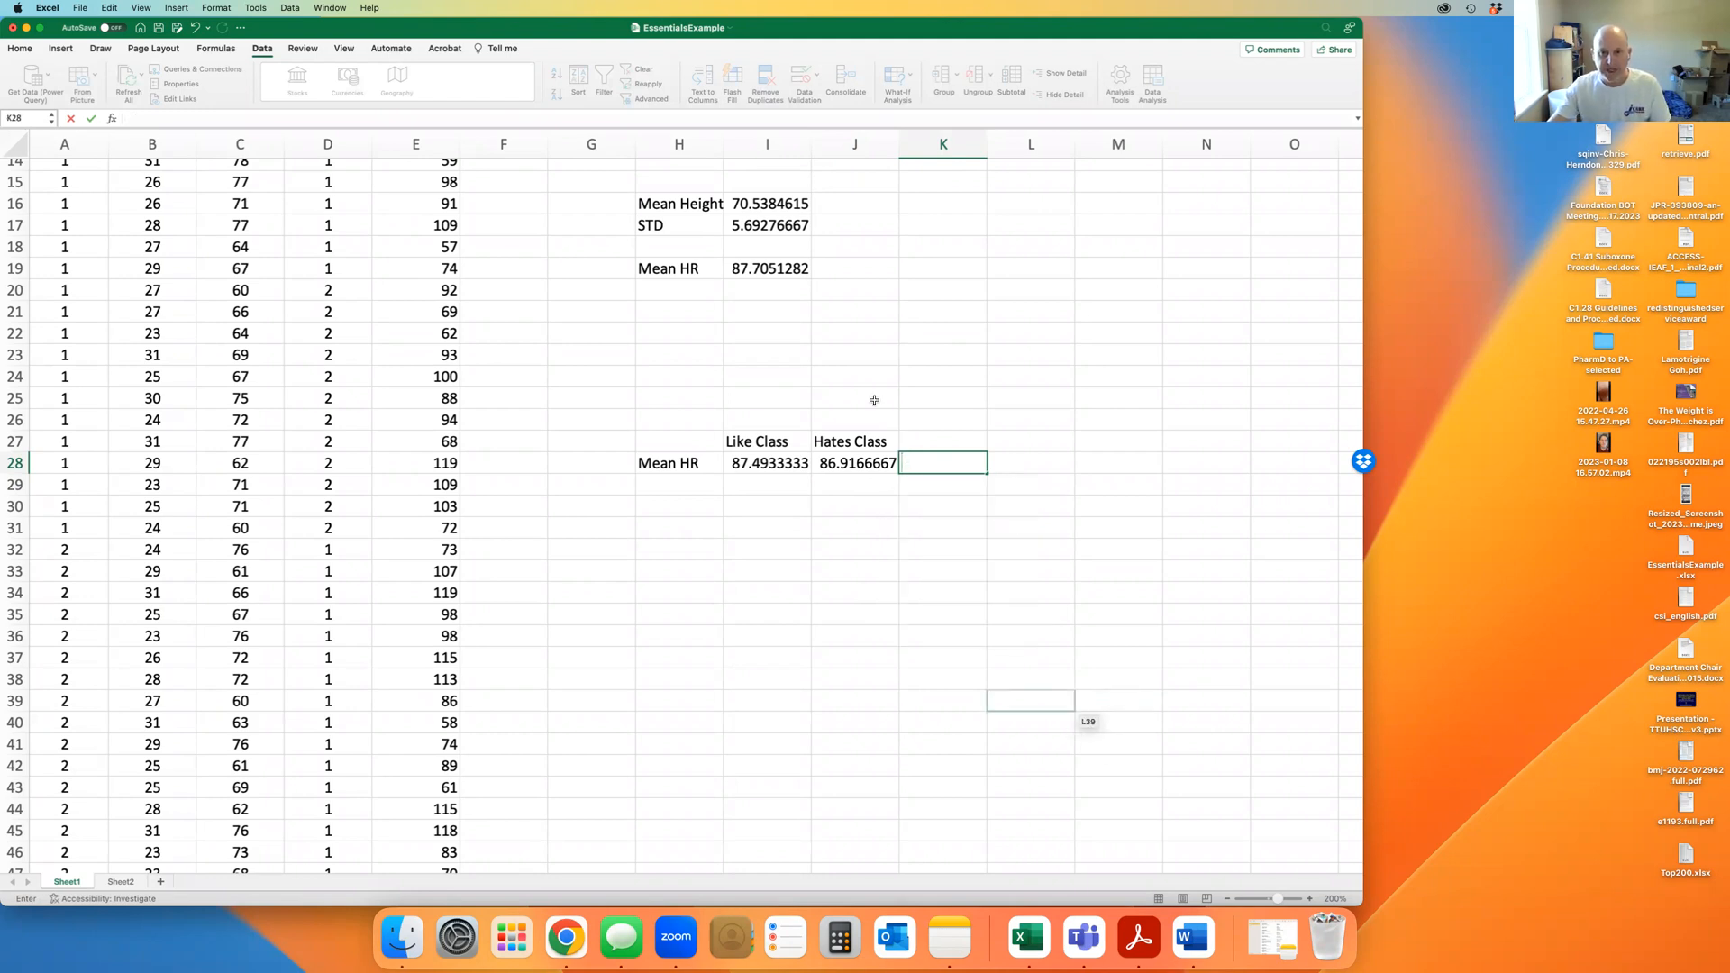
pyautogui.click(937, 570)
pyautogui.click(940, 463)
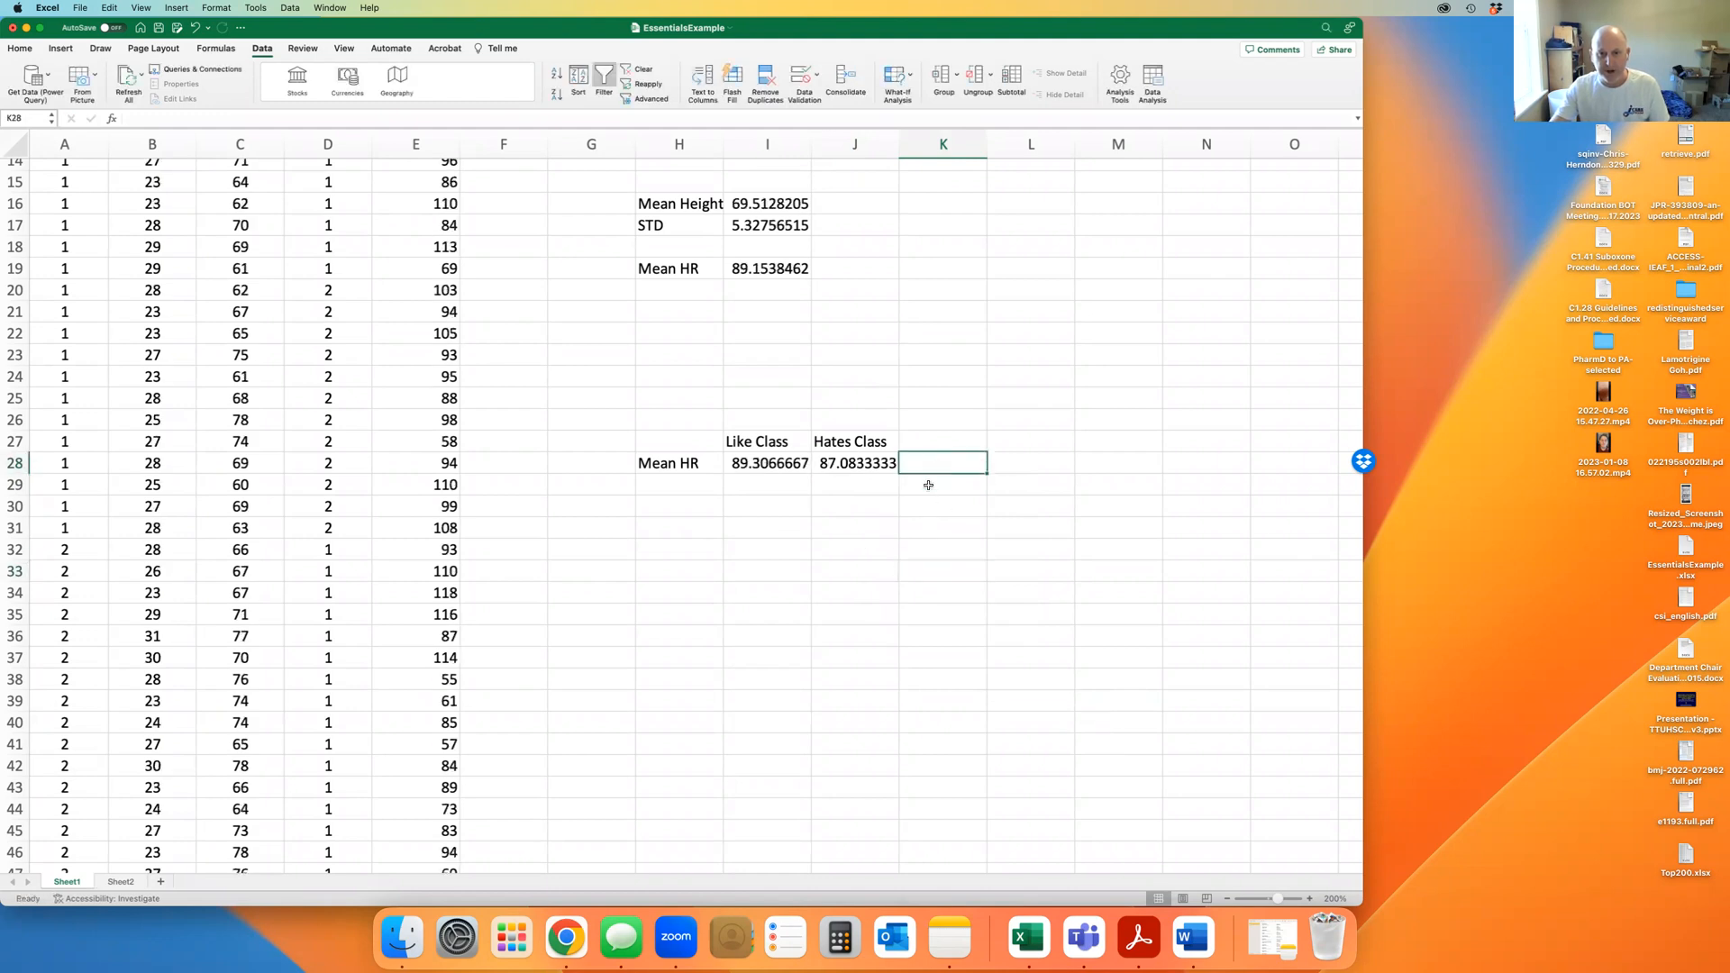
pyautogui.click(784, 547)
pyautogui.click(650, 438)
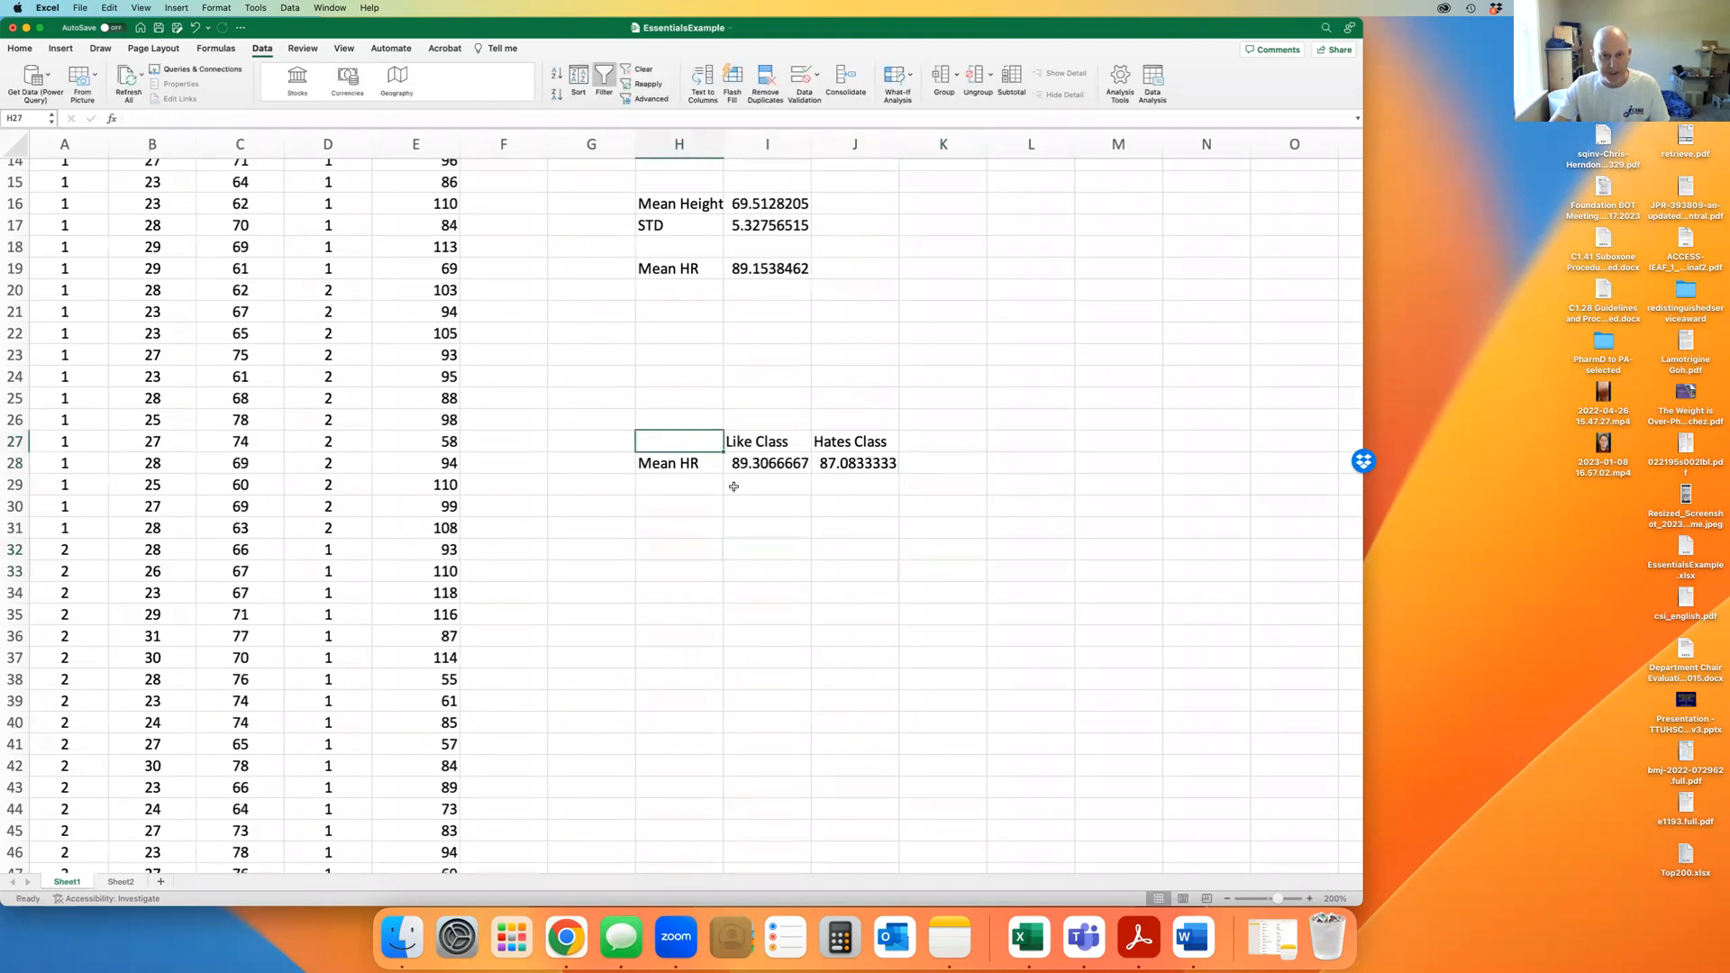
pyautogui.hscroll(3, 425, 447)
pyautogui.hscroll(-3, 426, 447)
pyautogui.scroll(5, 437, 448)
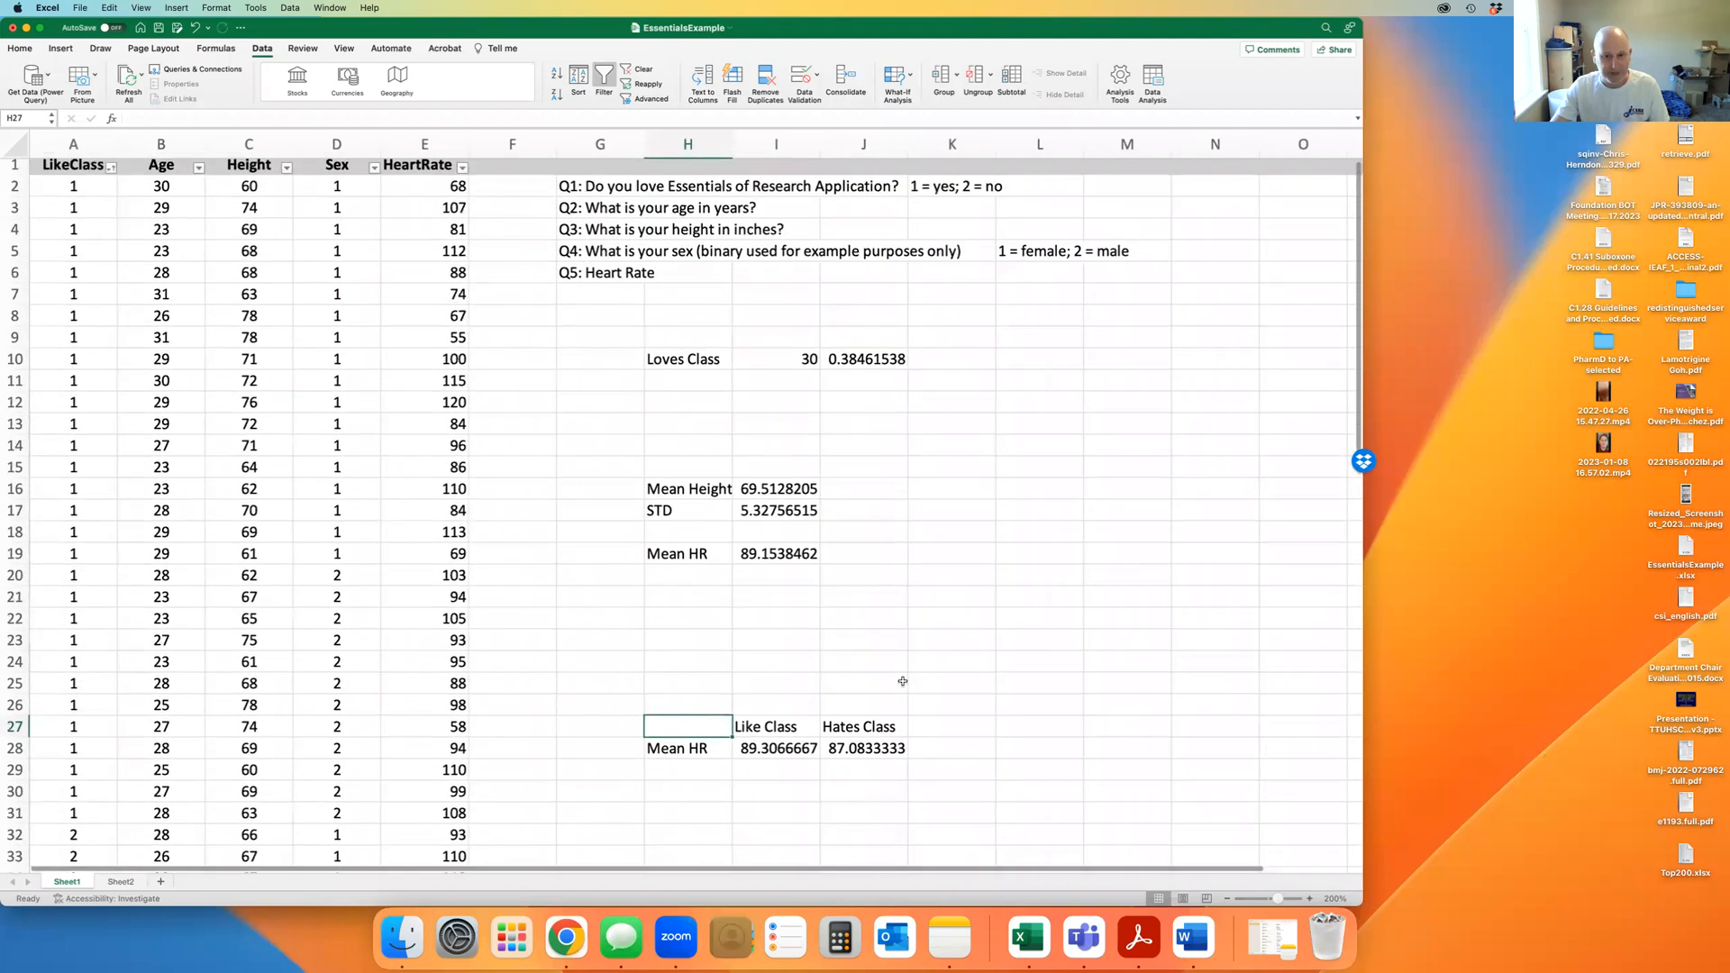
pyautogui.scroll(-5, 903, 681)
pyautogui.click(919, 660)
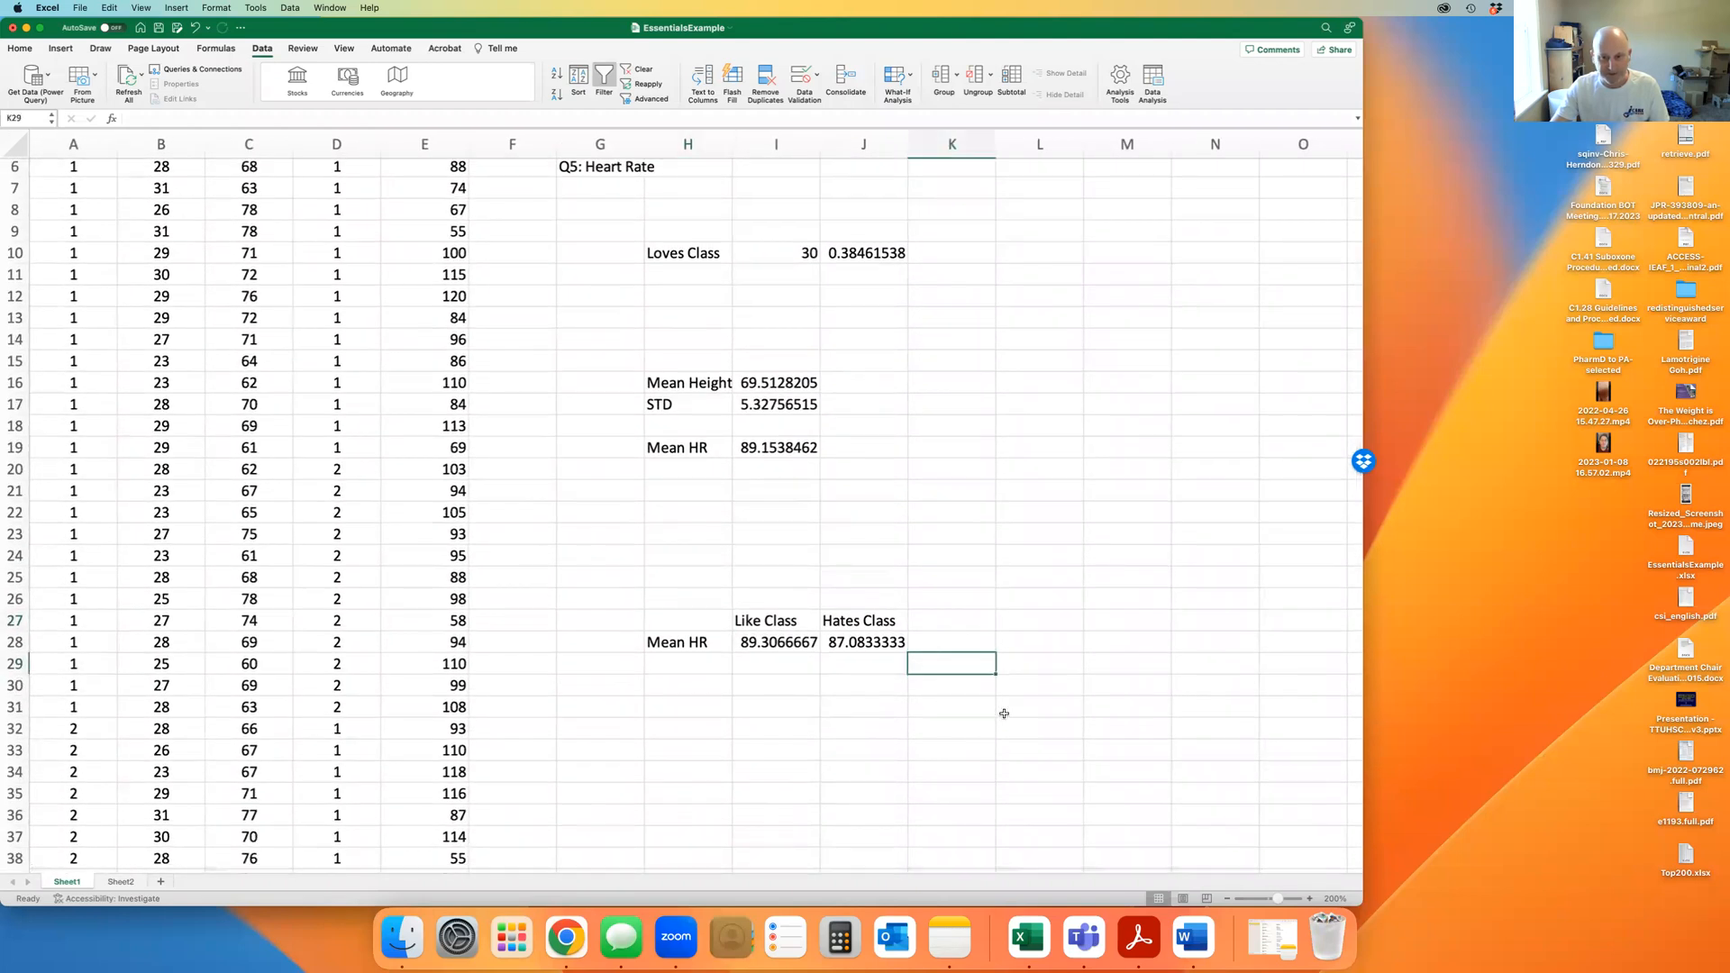
pyautogui.click(959, 642)
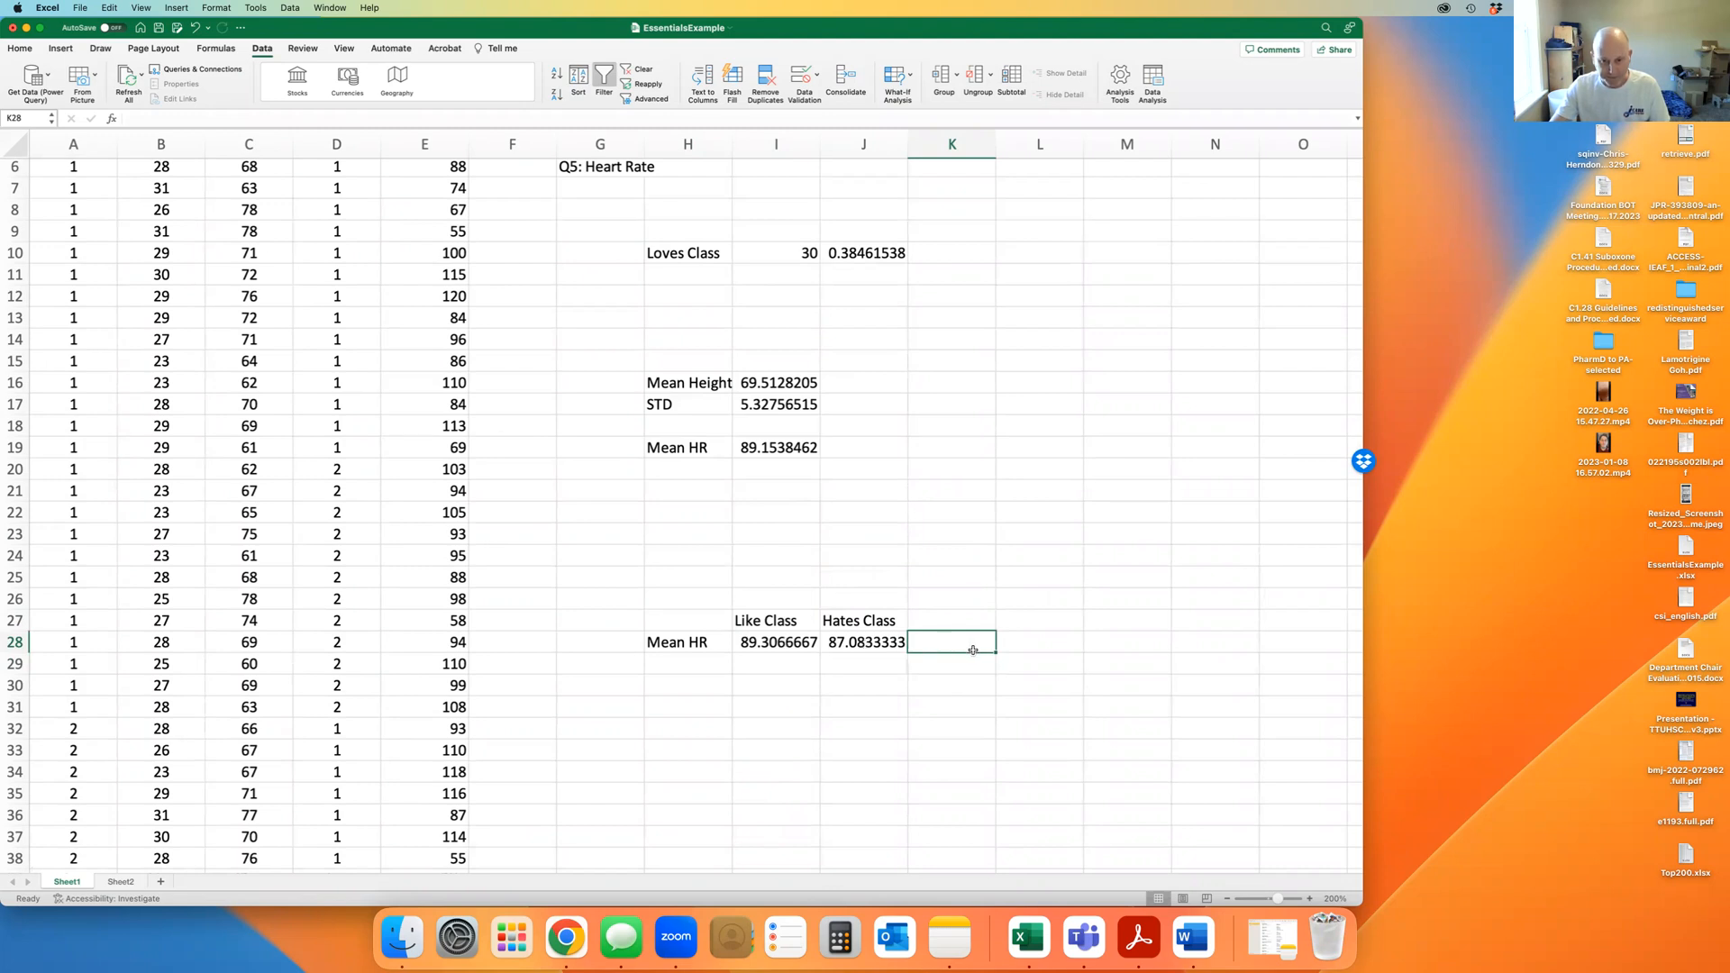
# Browse the function browser, reading the COLUMNS and COMBIN descriptions
pyautogui.click(111, 120)
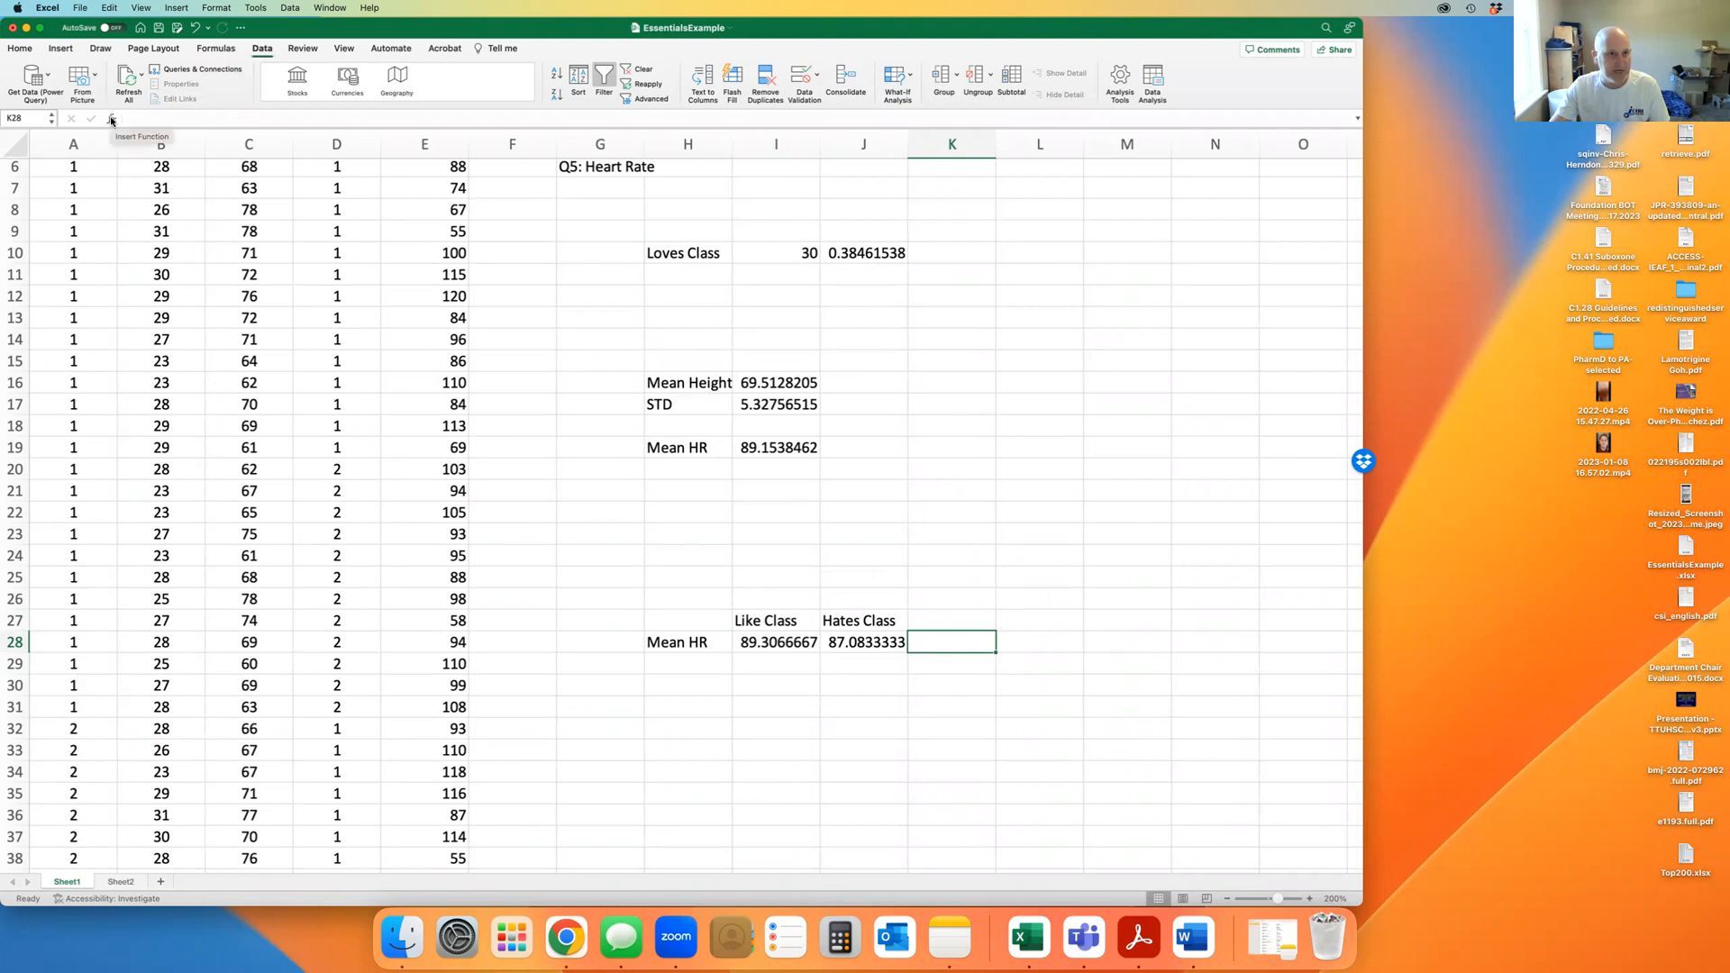
pyautogui.scroll(-3, 1236, 252)
pyautogui.scroll(-10, 1236, 251)
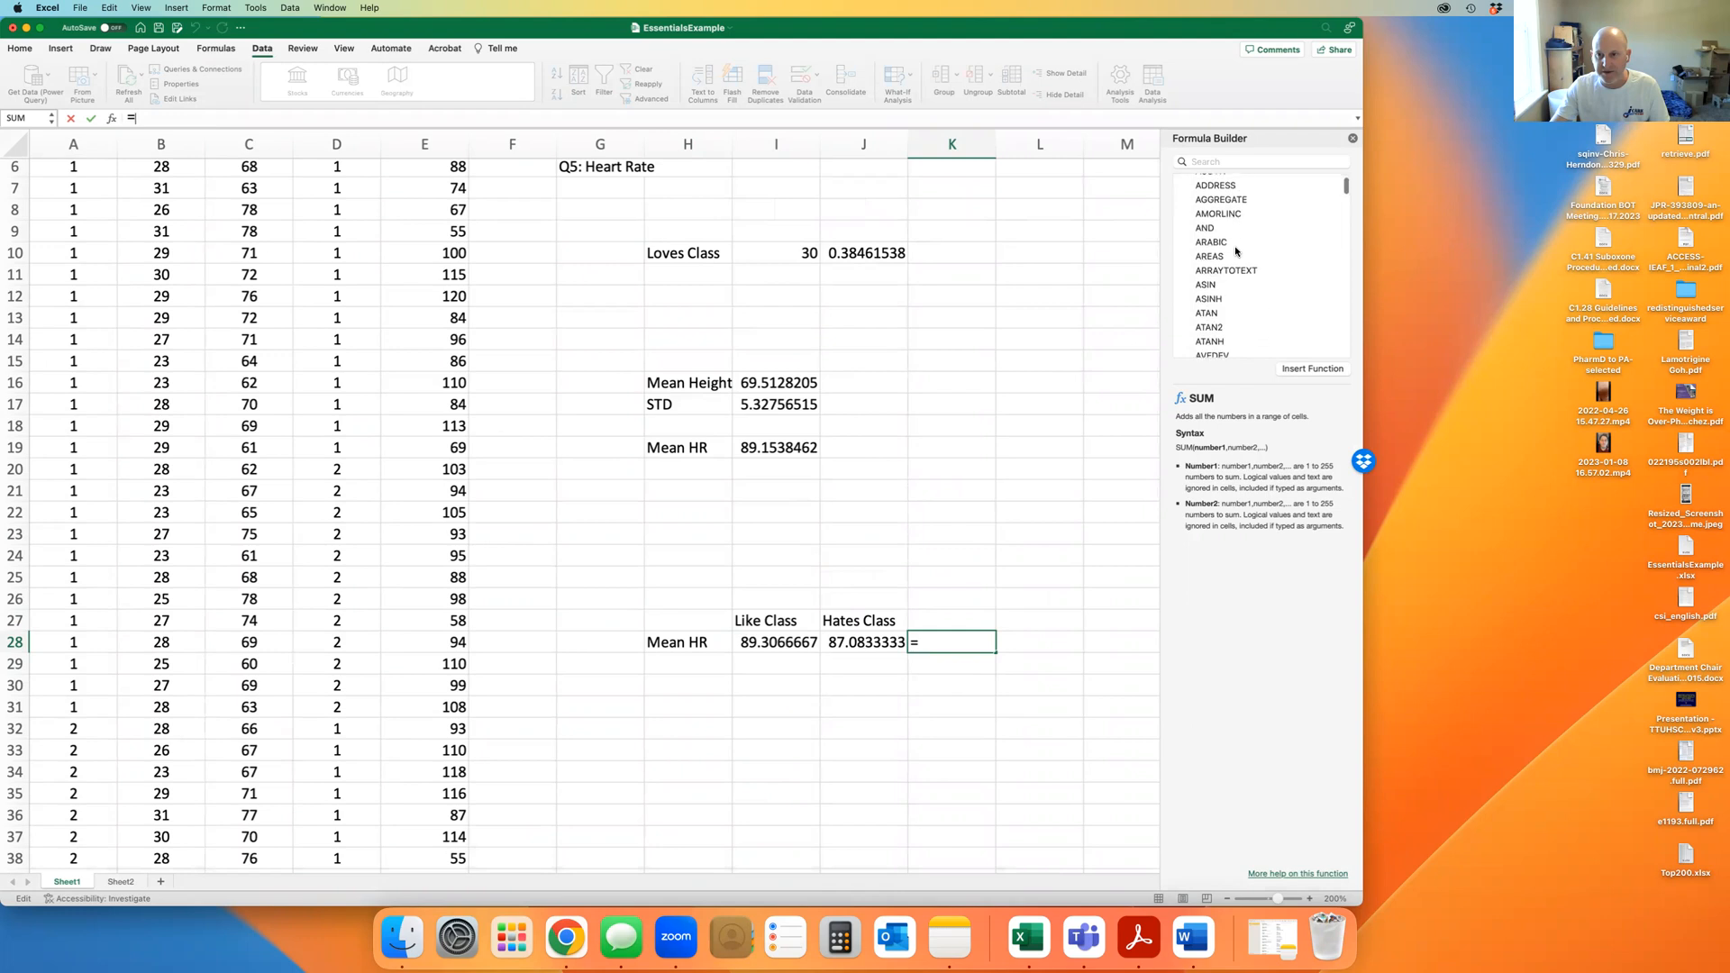
pyautogui.scroll(-5, 1237, 251)
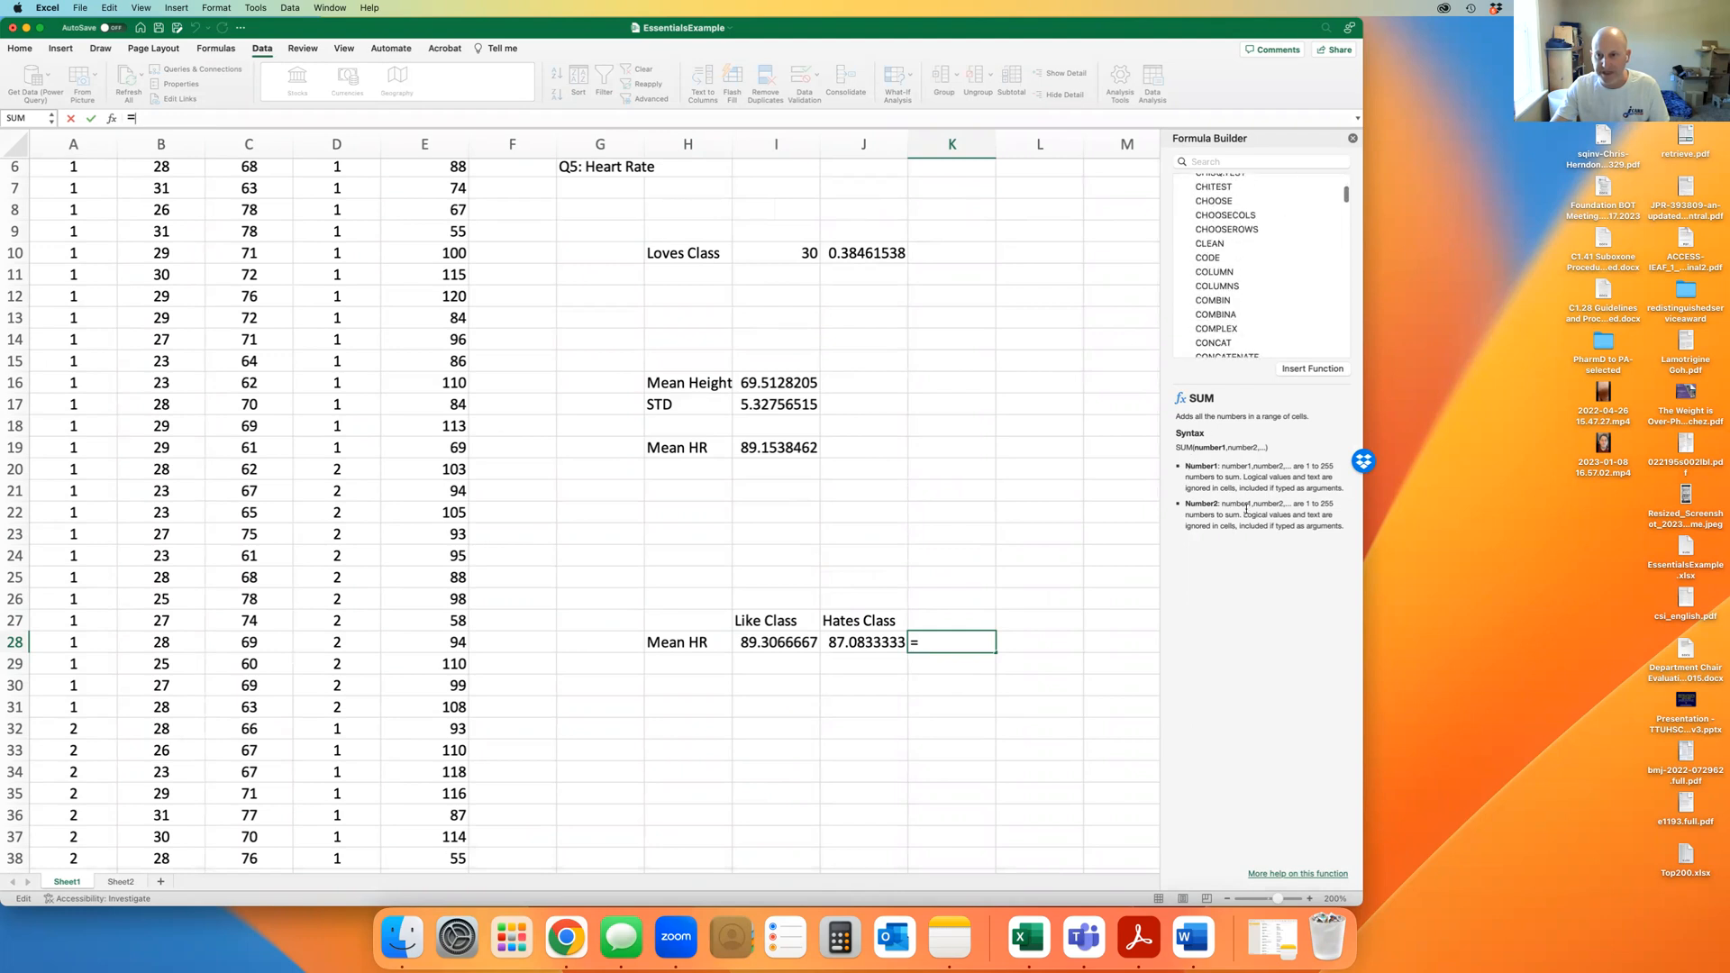
pyautogui.click(1242, 286)
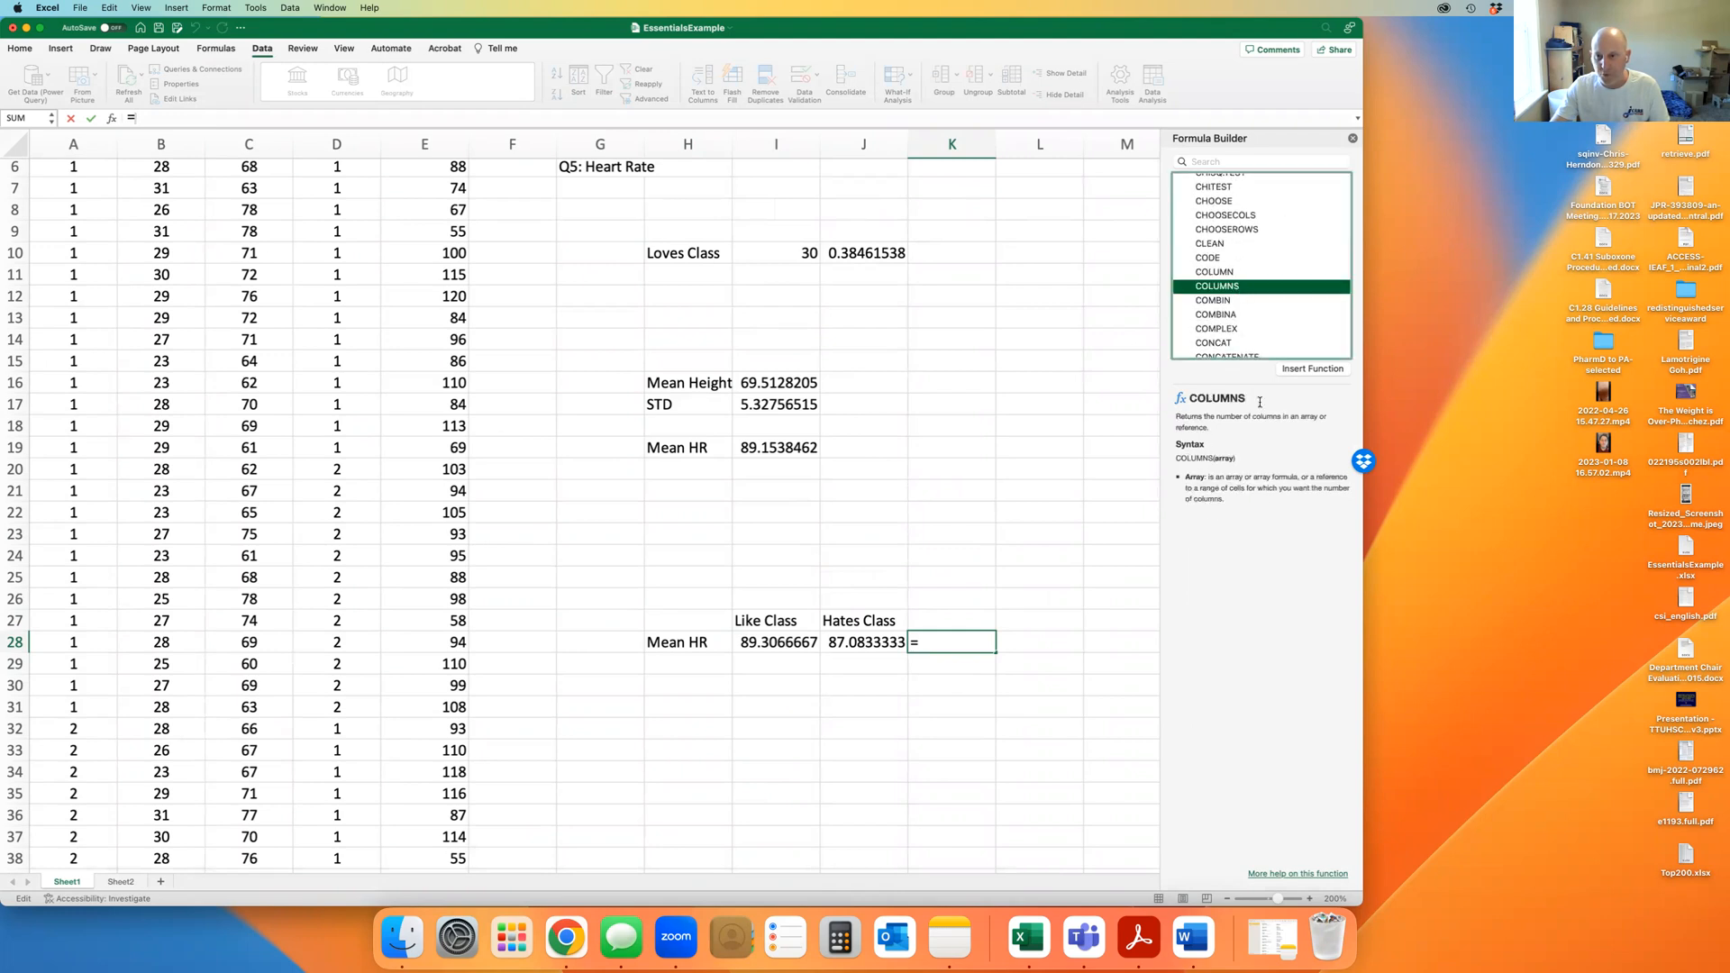
pyautogui.click(1239, 303)
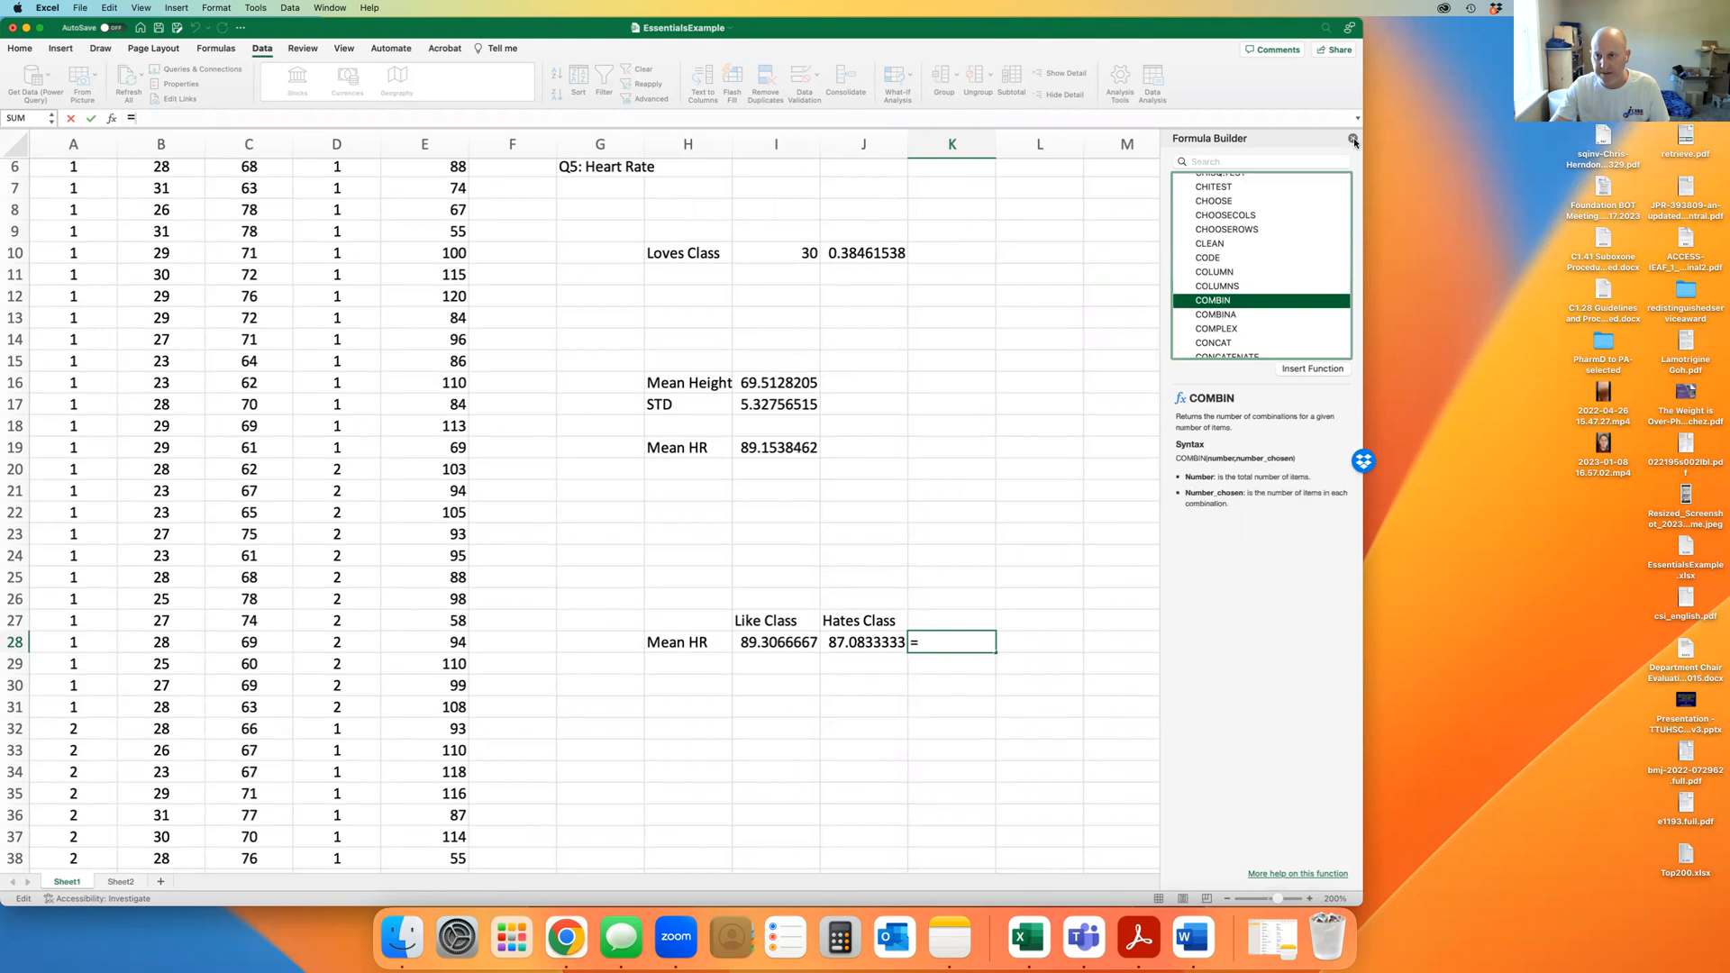
# Close the function browser and start =TTEST( in K28 via autocomplete
pyautogui.click(1354, 139)
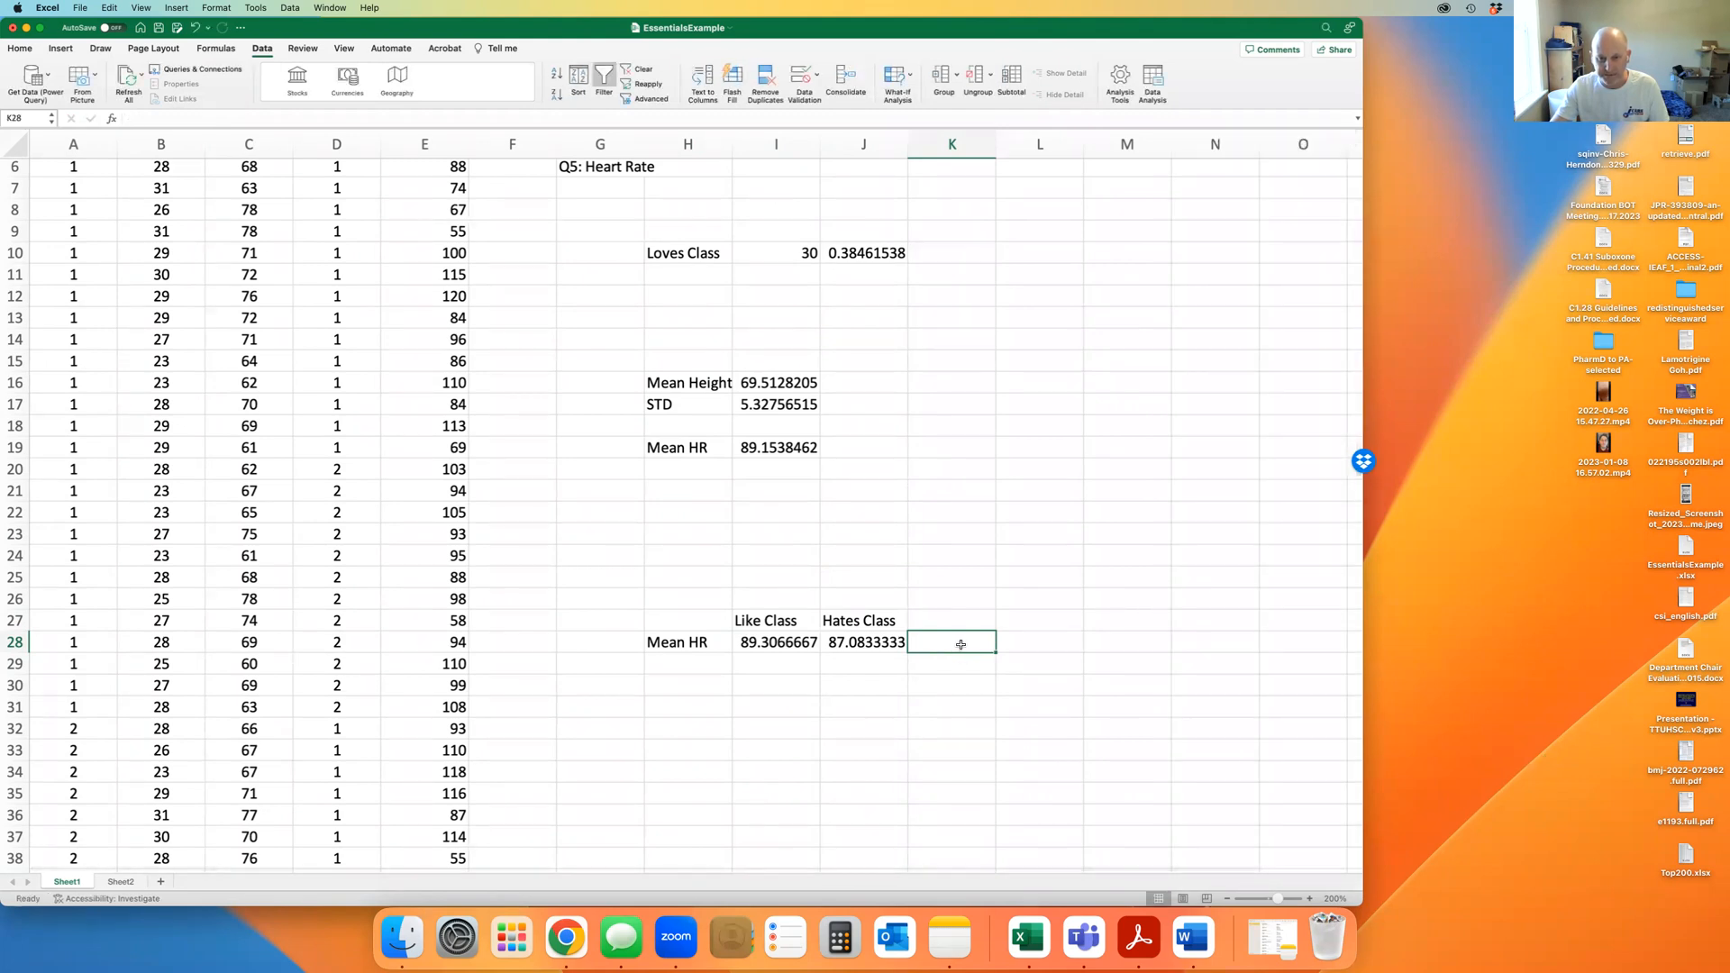
pyautogui.write('=tt')
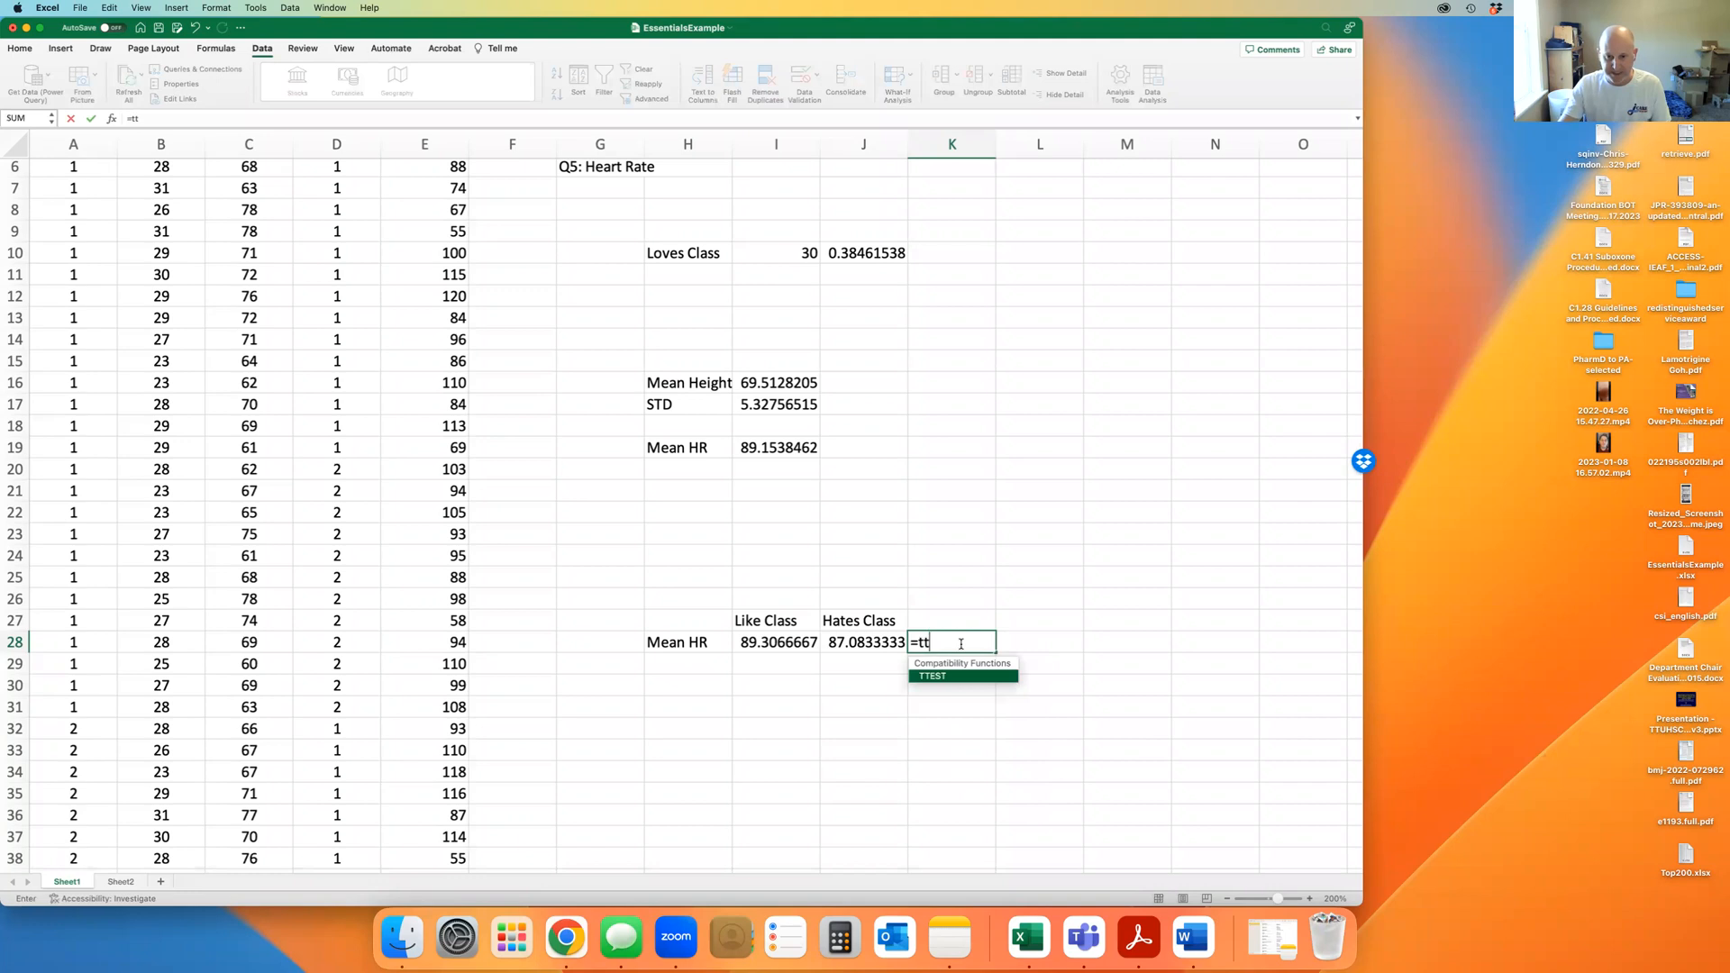
pyautogui.doubleClick(931, 678)
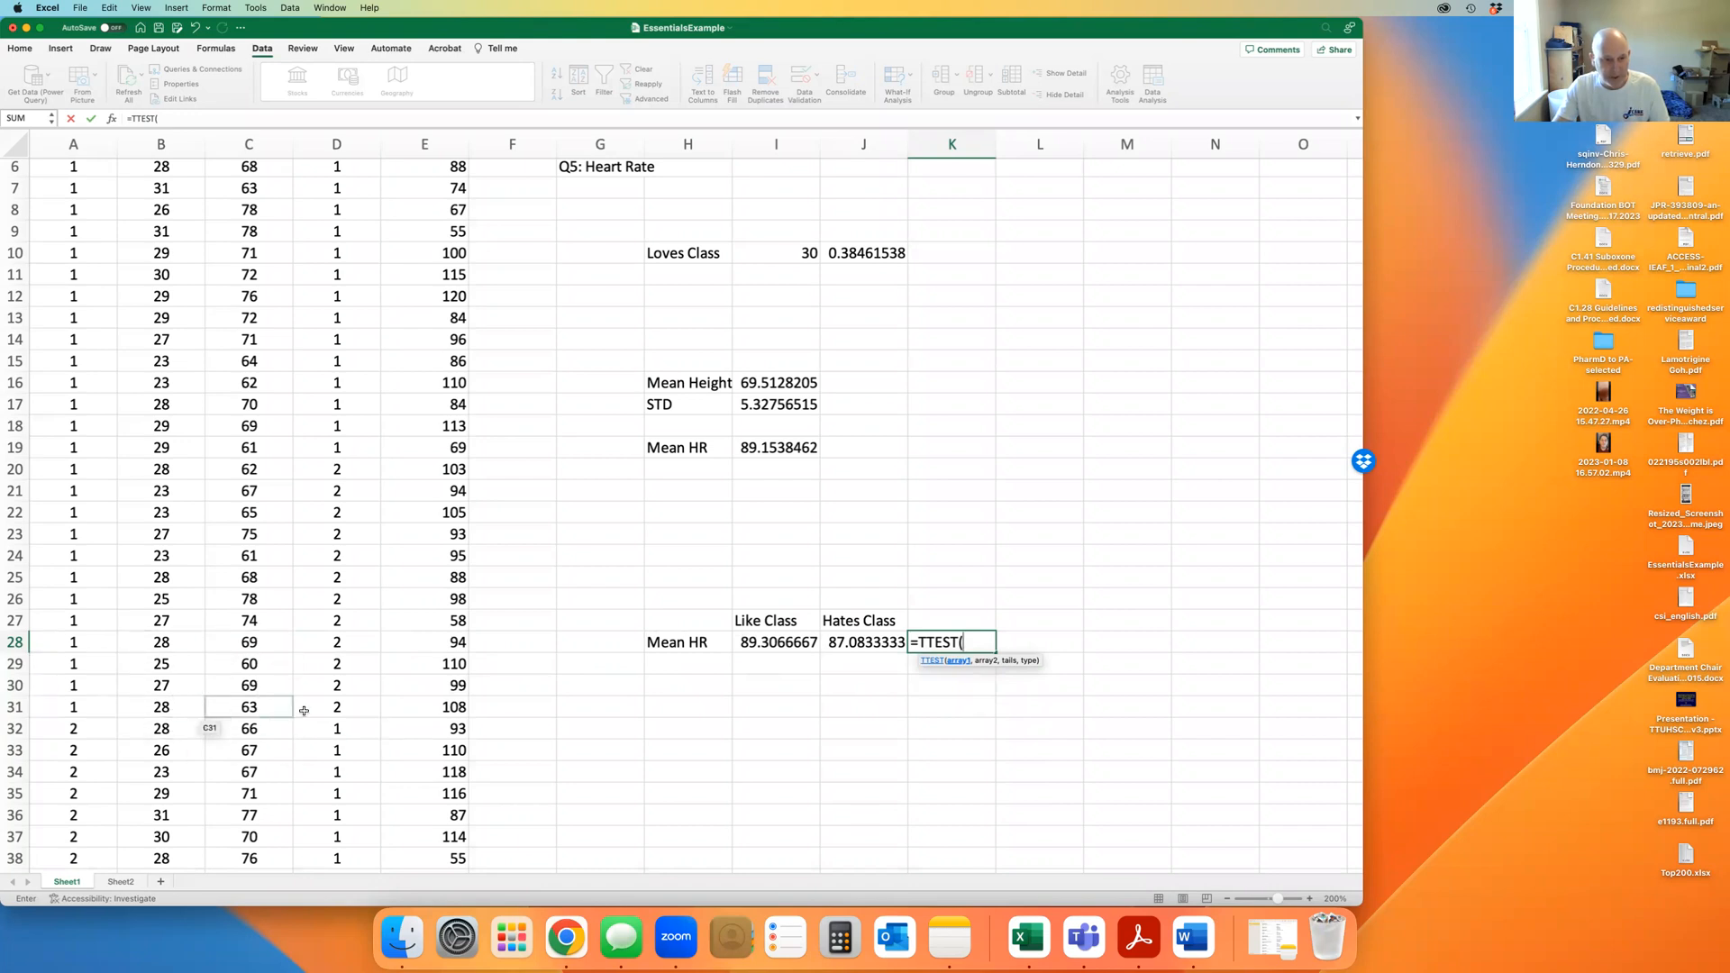
# Complete K28 as =TTEST(E2:E31,E32:E79,1,2), one-tailed with two-sample equal variance
pyautogui.moveTo(444, 708); pyautogui.dragTo(443, 201)
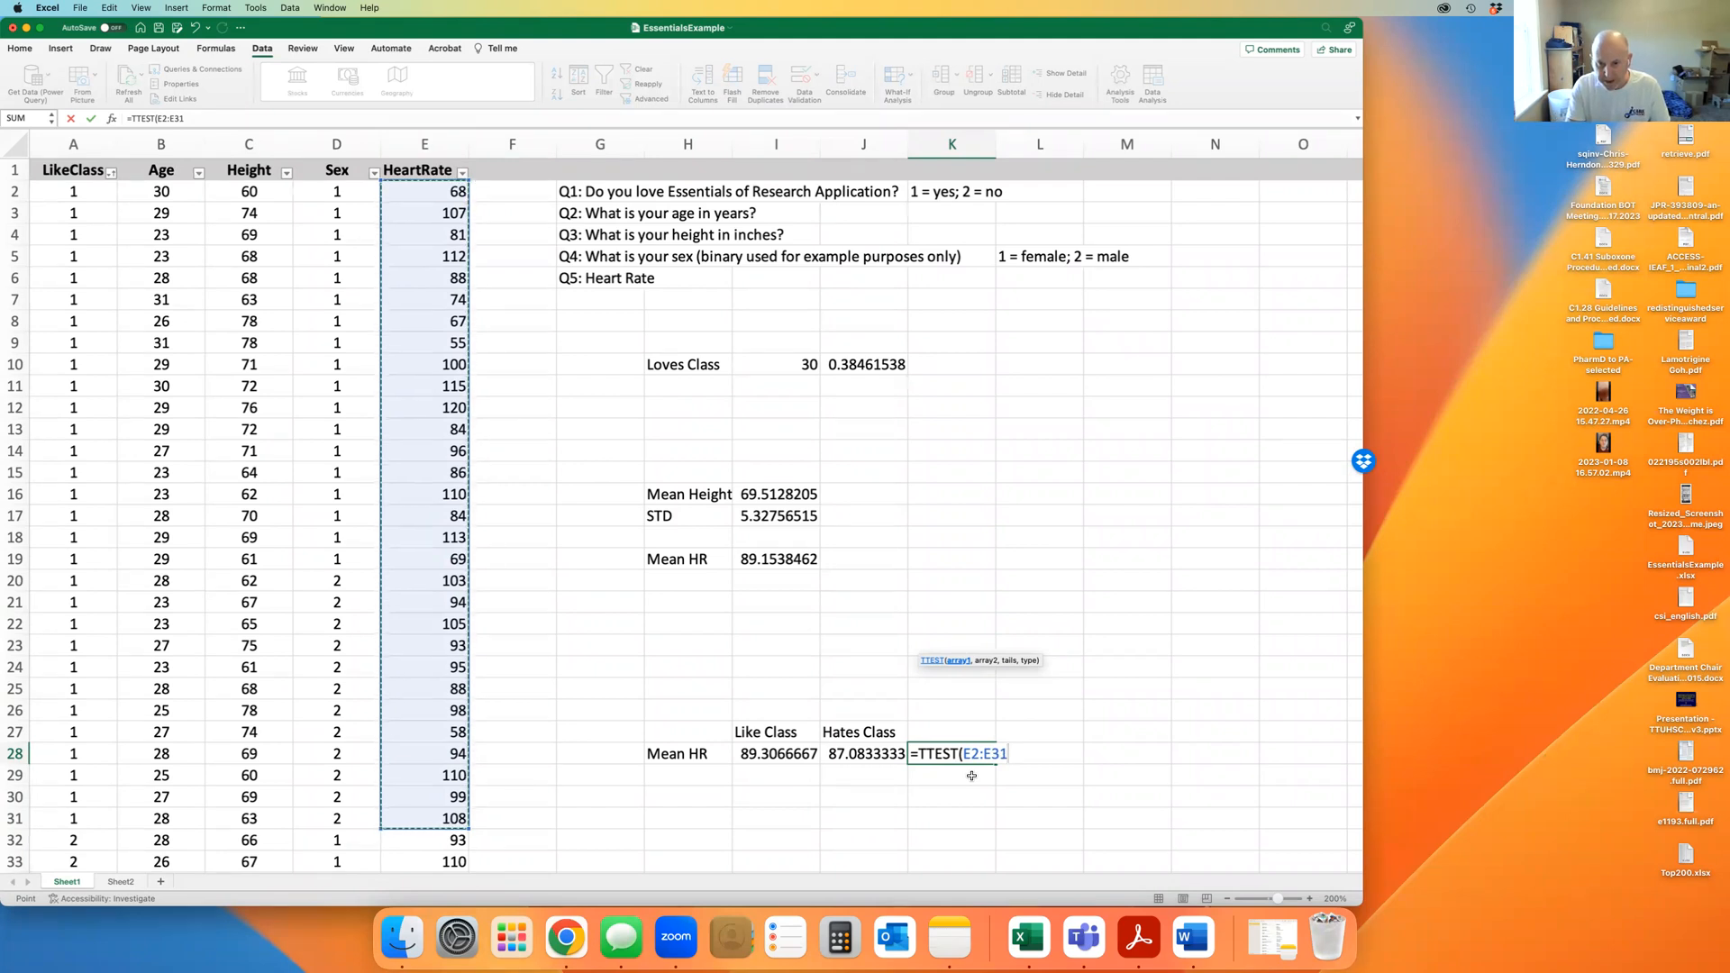
pyautogui.write(',')
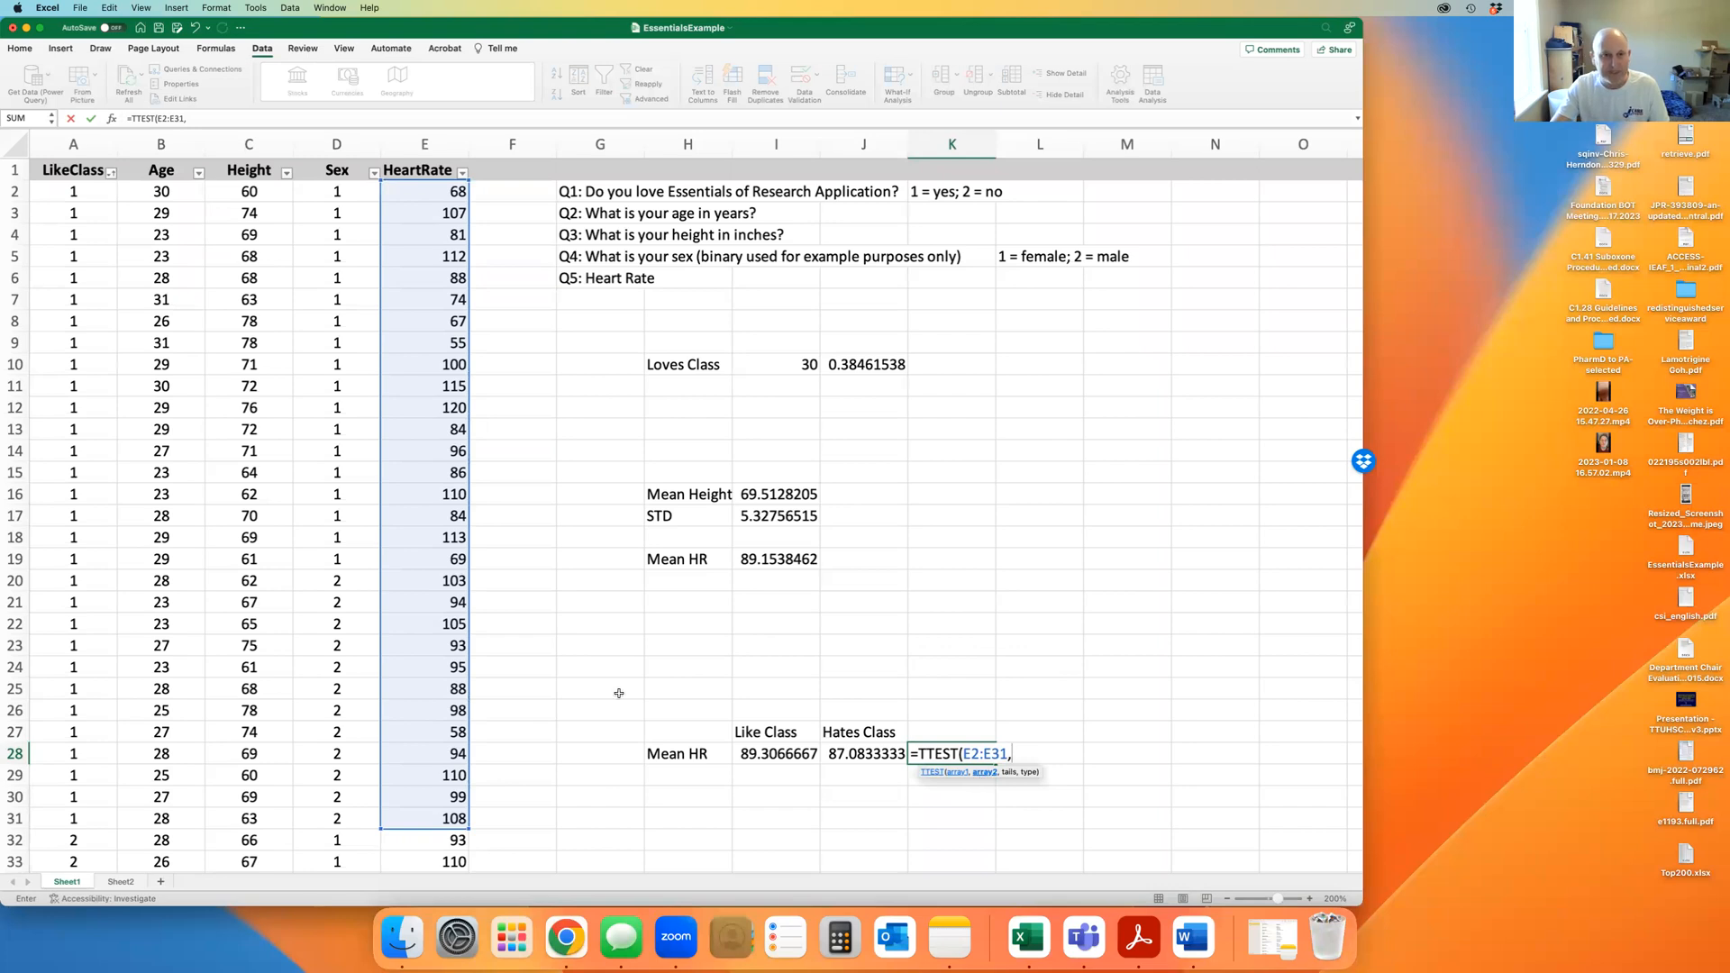
pyautogui.scroll(-6, 587, 703)
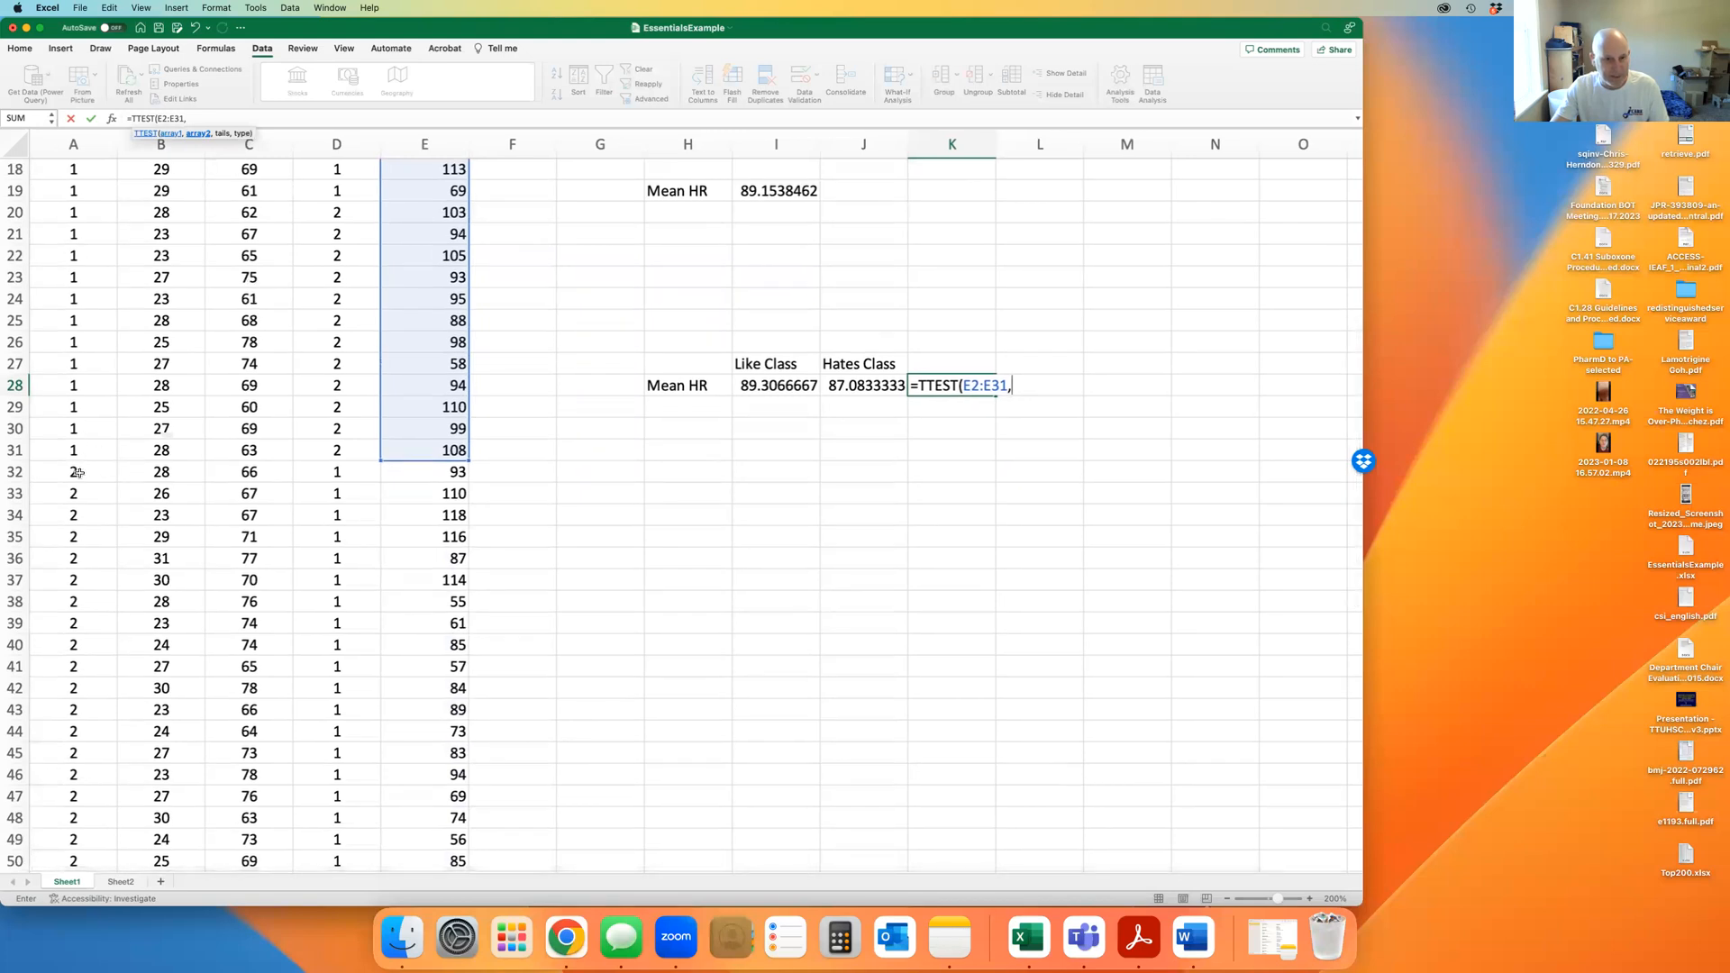
pyautogui.click(433, 473)
pyautogui.moveTo(432, 473); pyautogui.dragTo(443, 818)
pyautogui.scroll(5, 917, 535)
pyautogui.scroll(7, 917, 536)
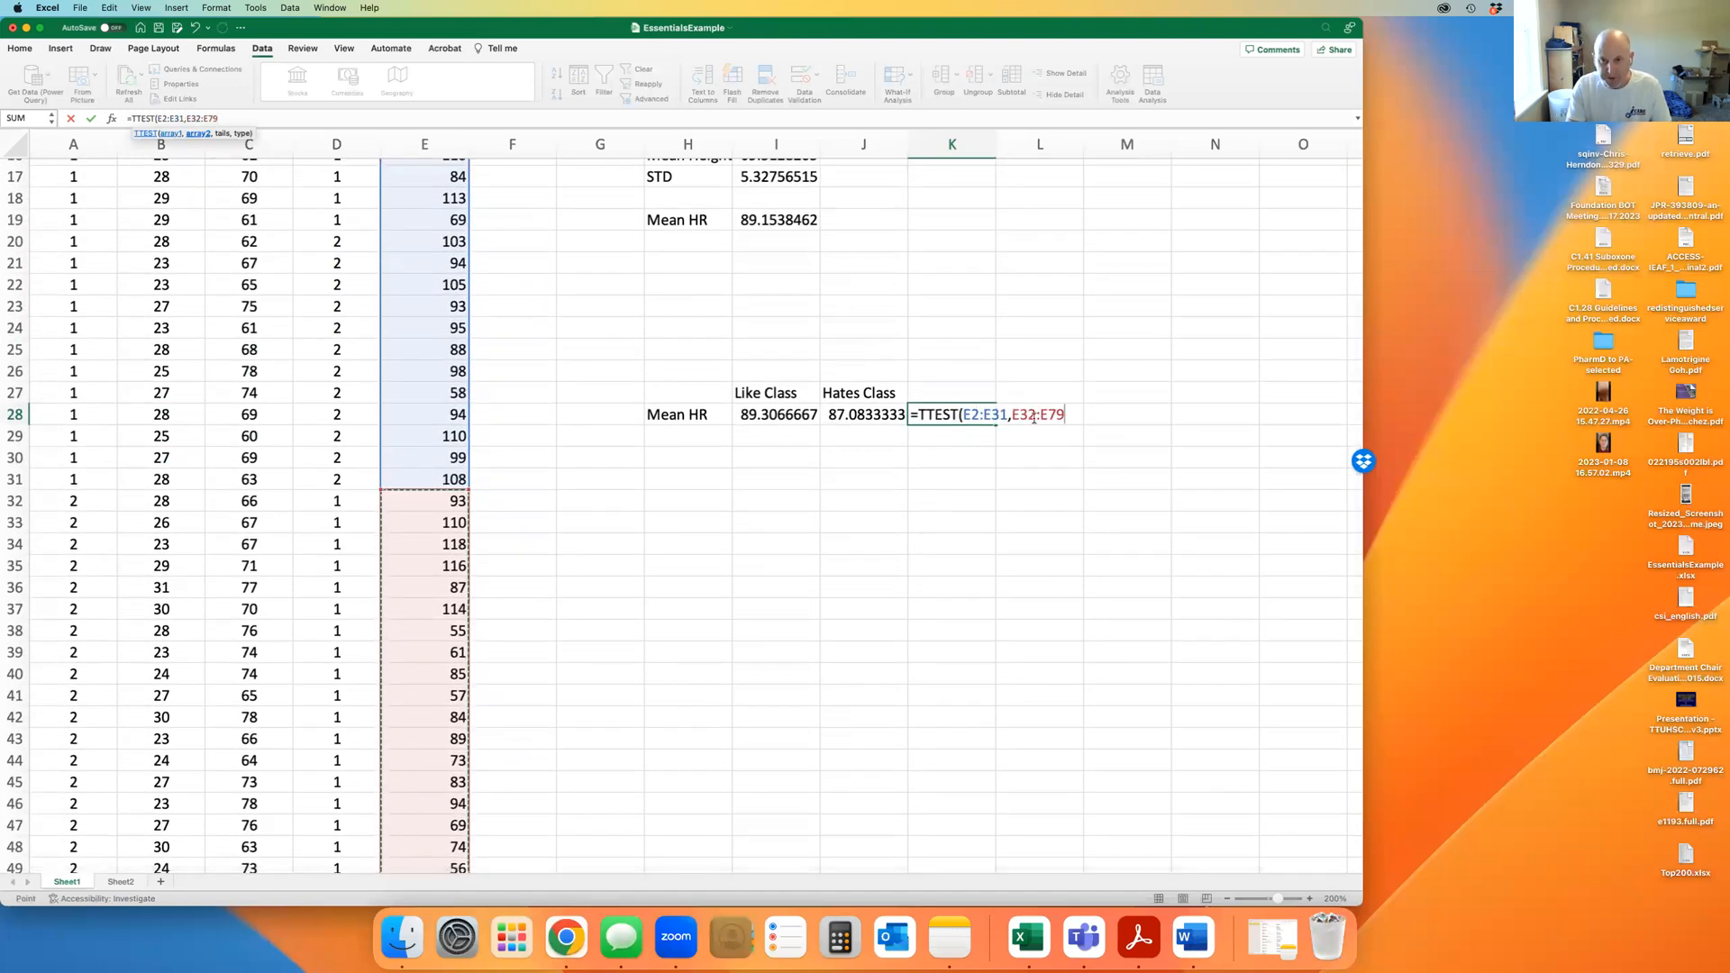
pyautogui.write(',')
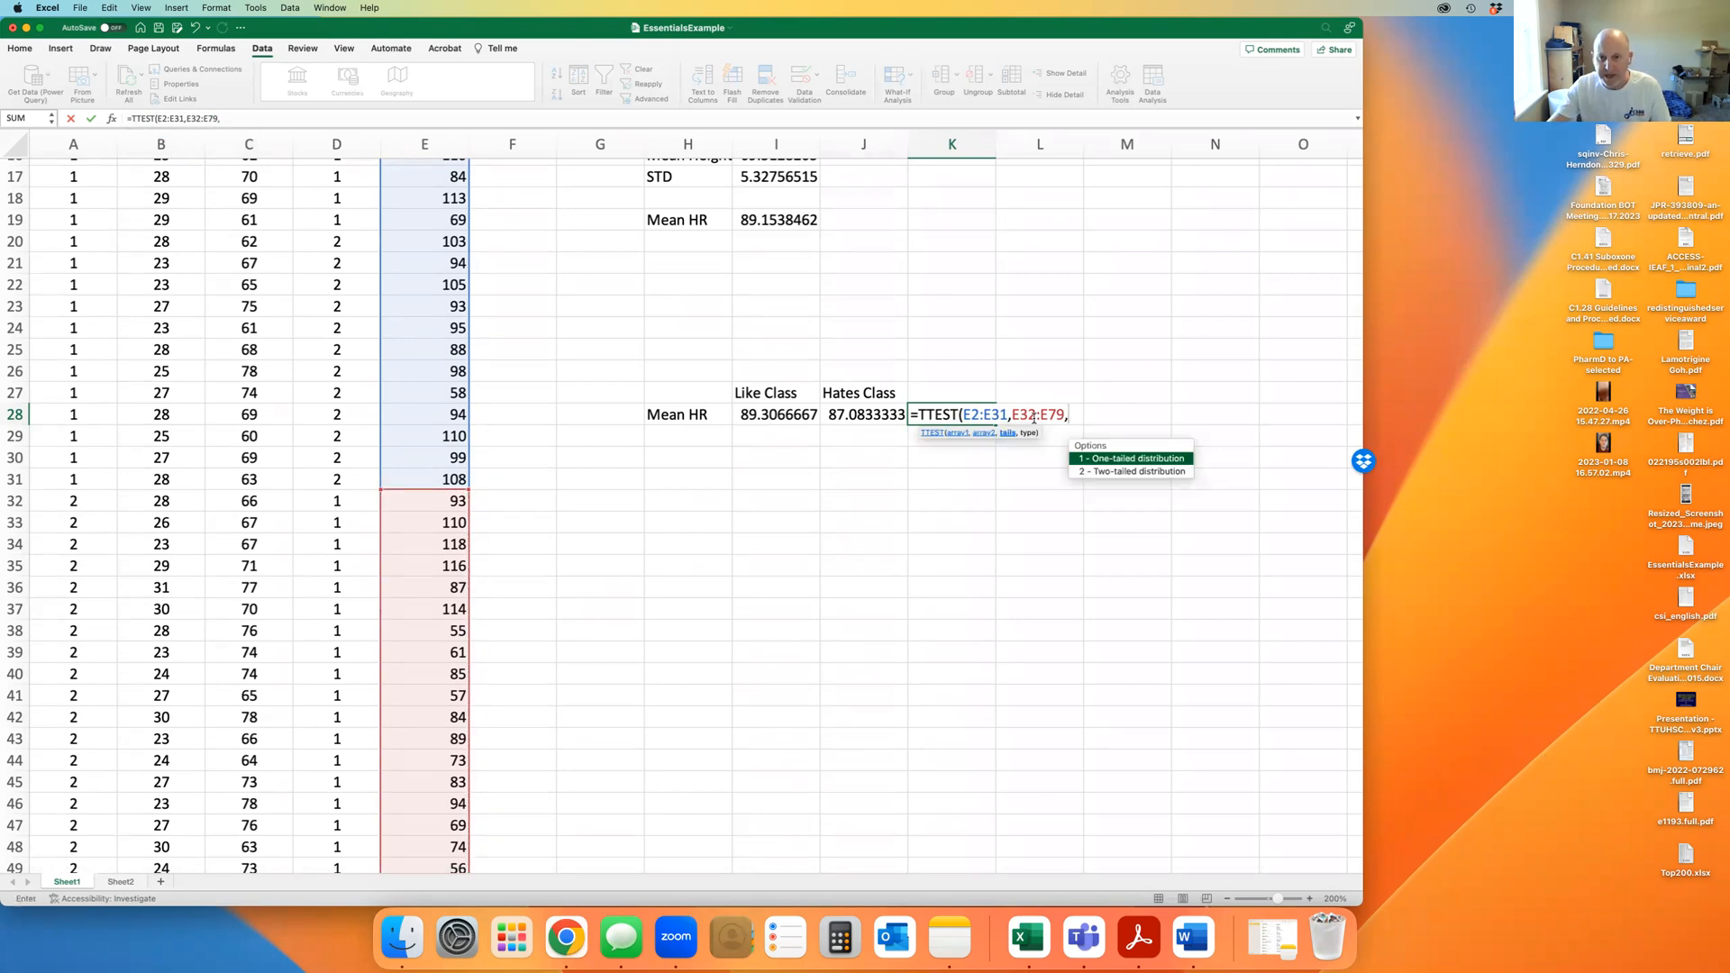
pyautogui.doubleClick(1139, 459)
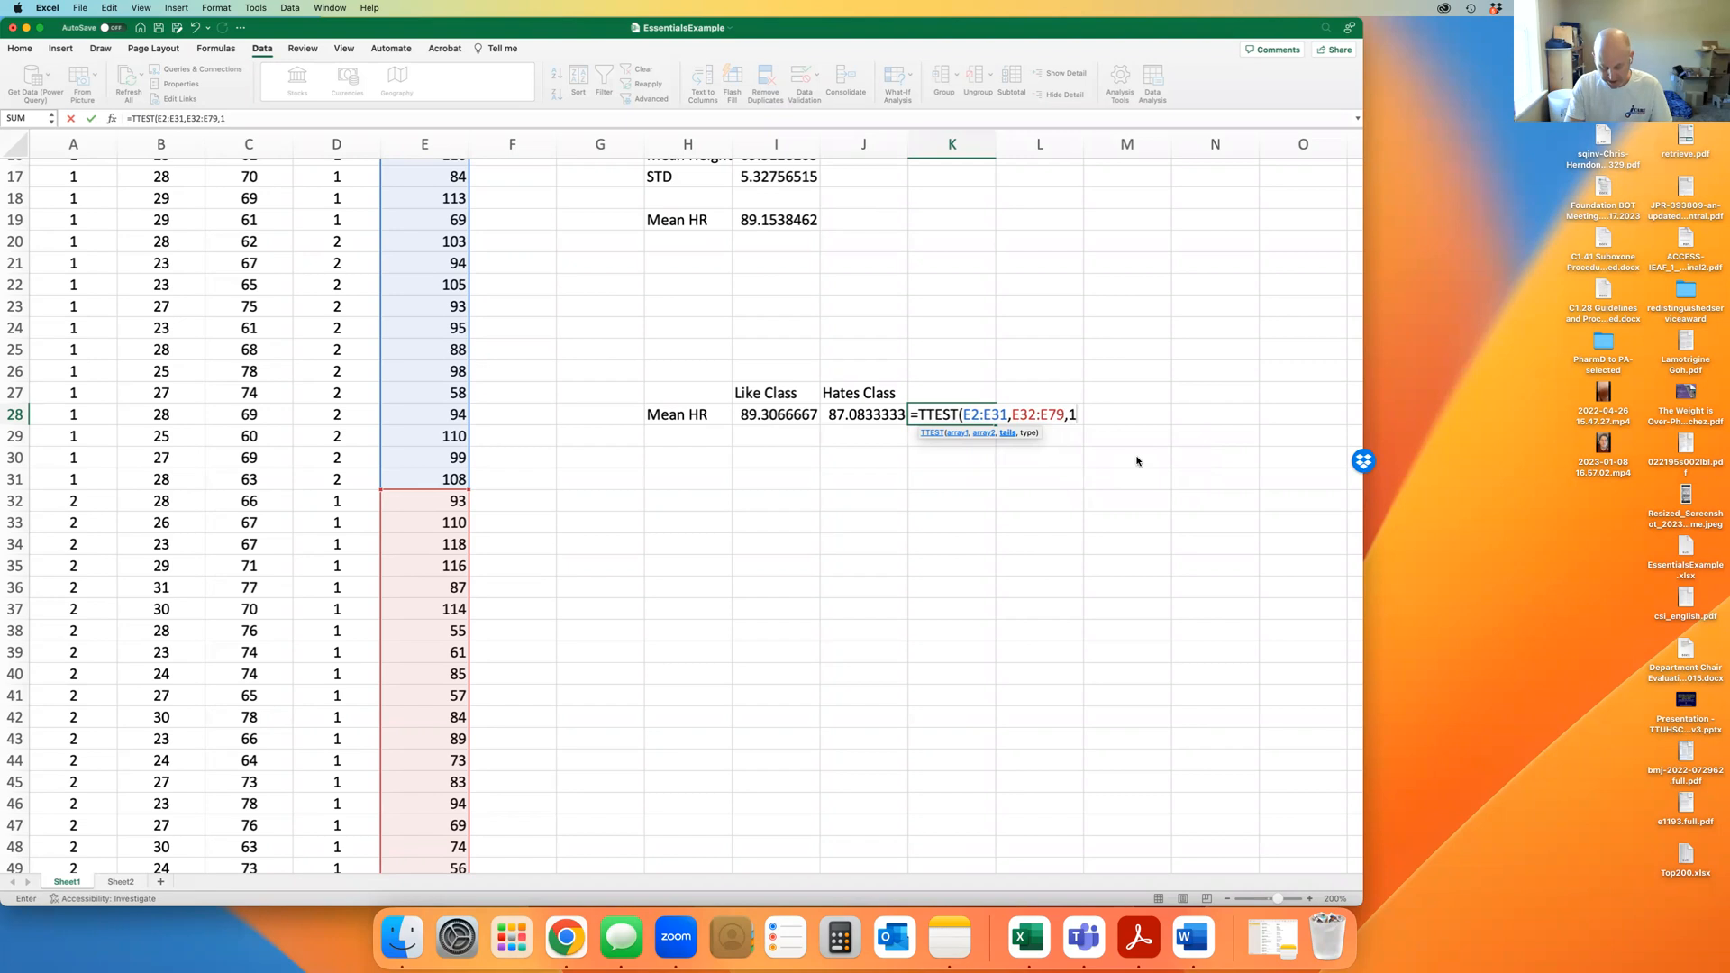
pyautogui.write(',')
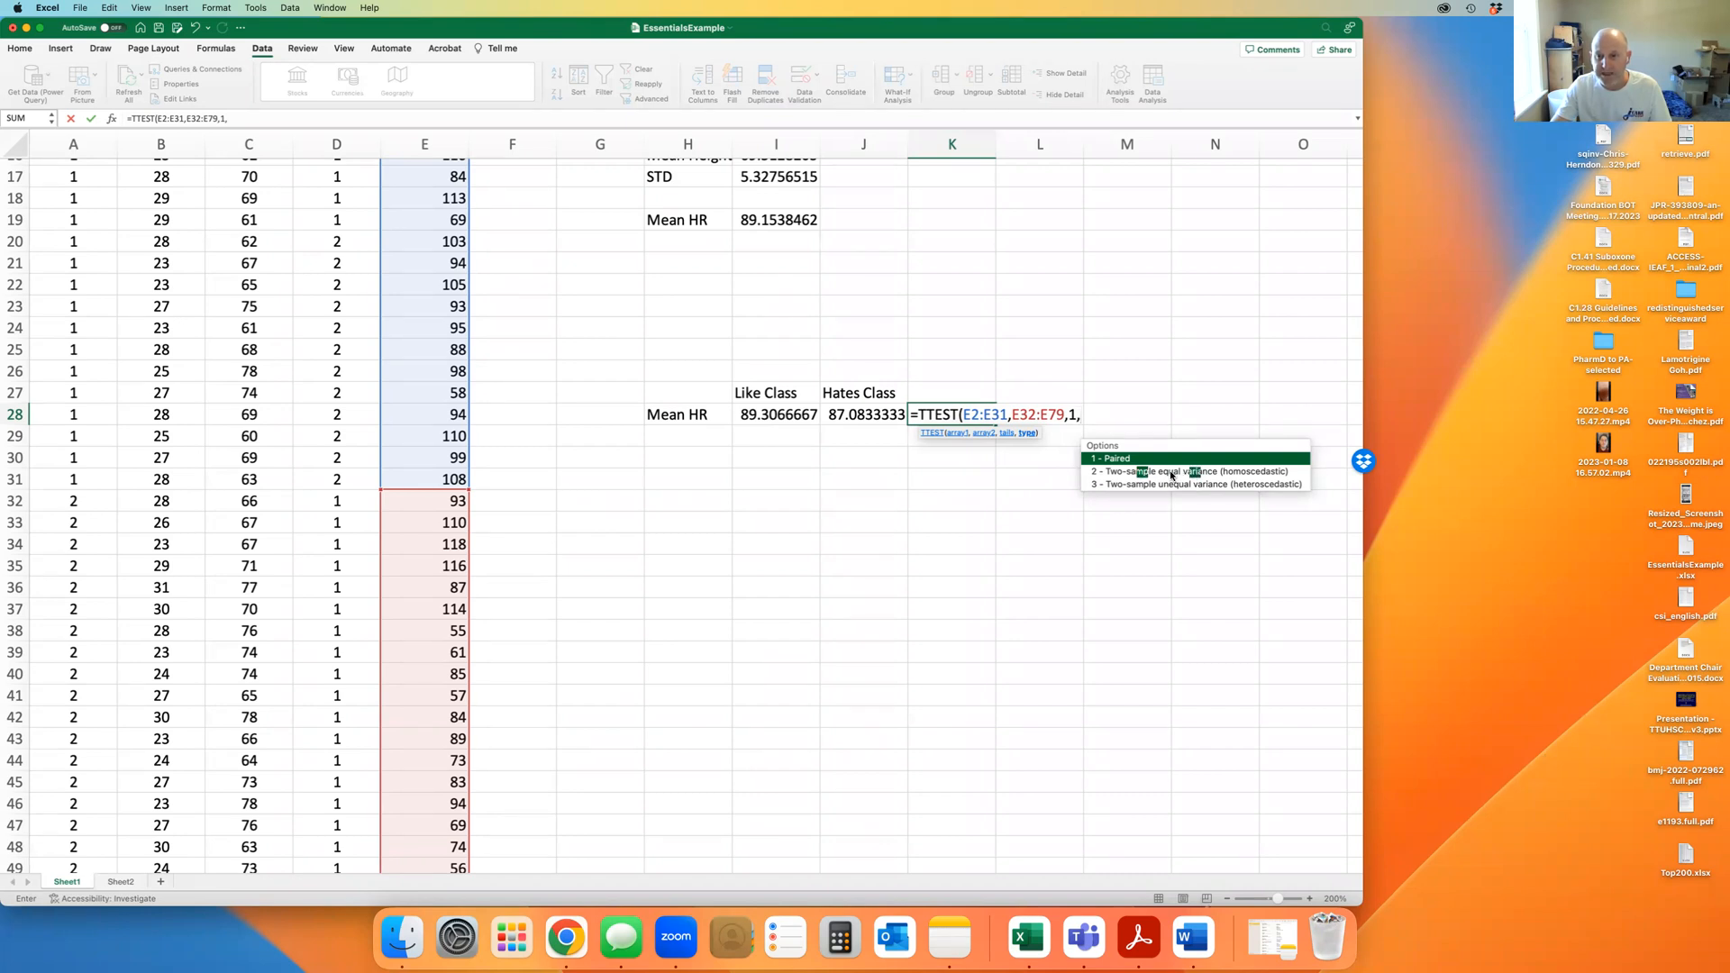
pyautogui.doubleClick(1173, 472)
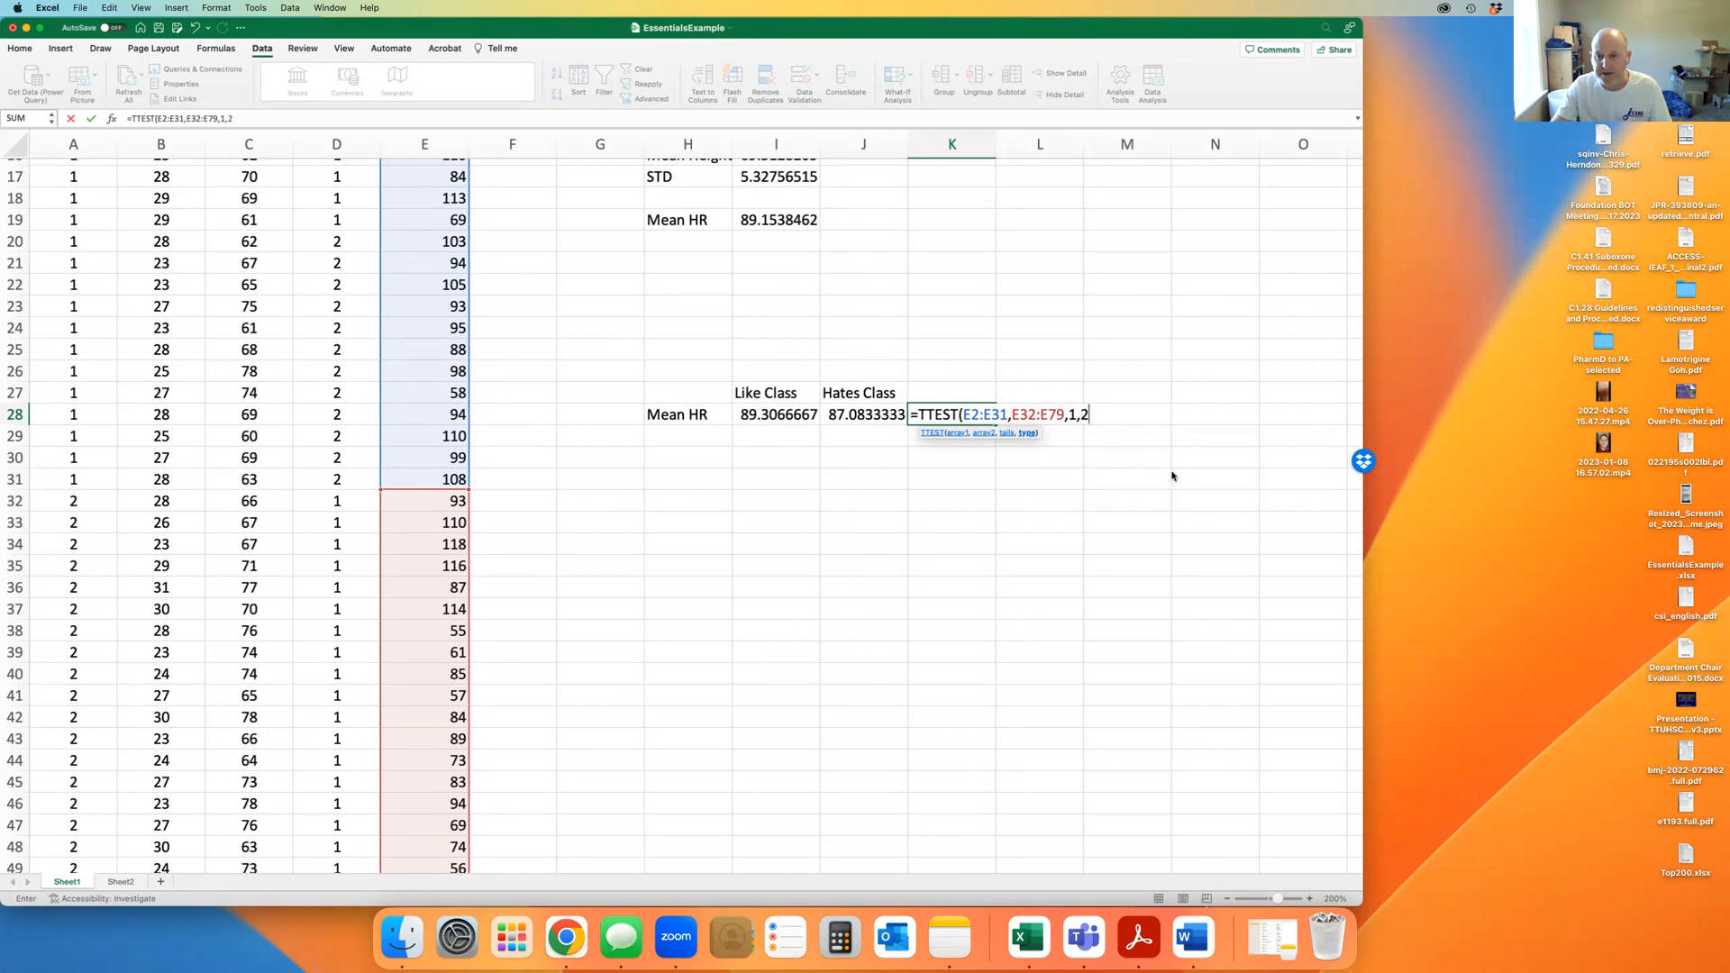
pyautogui.write(')')
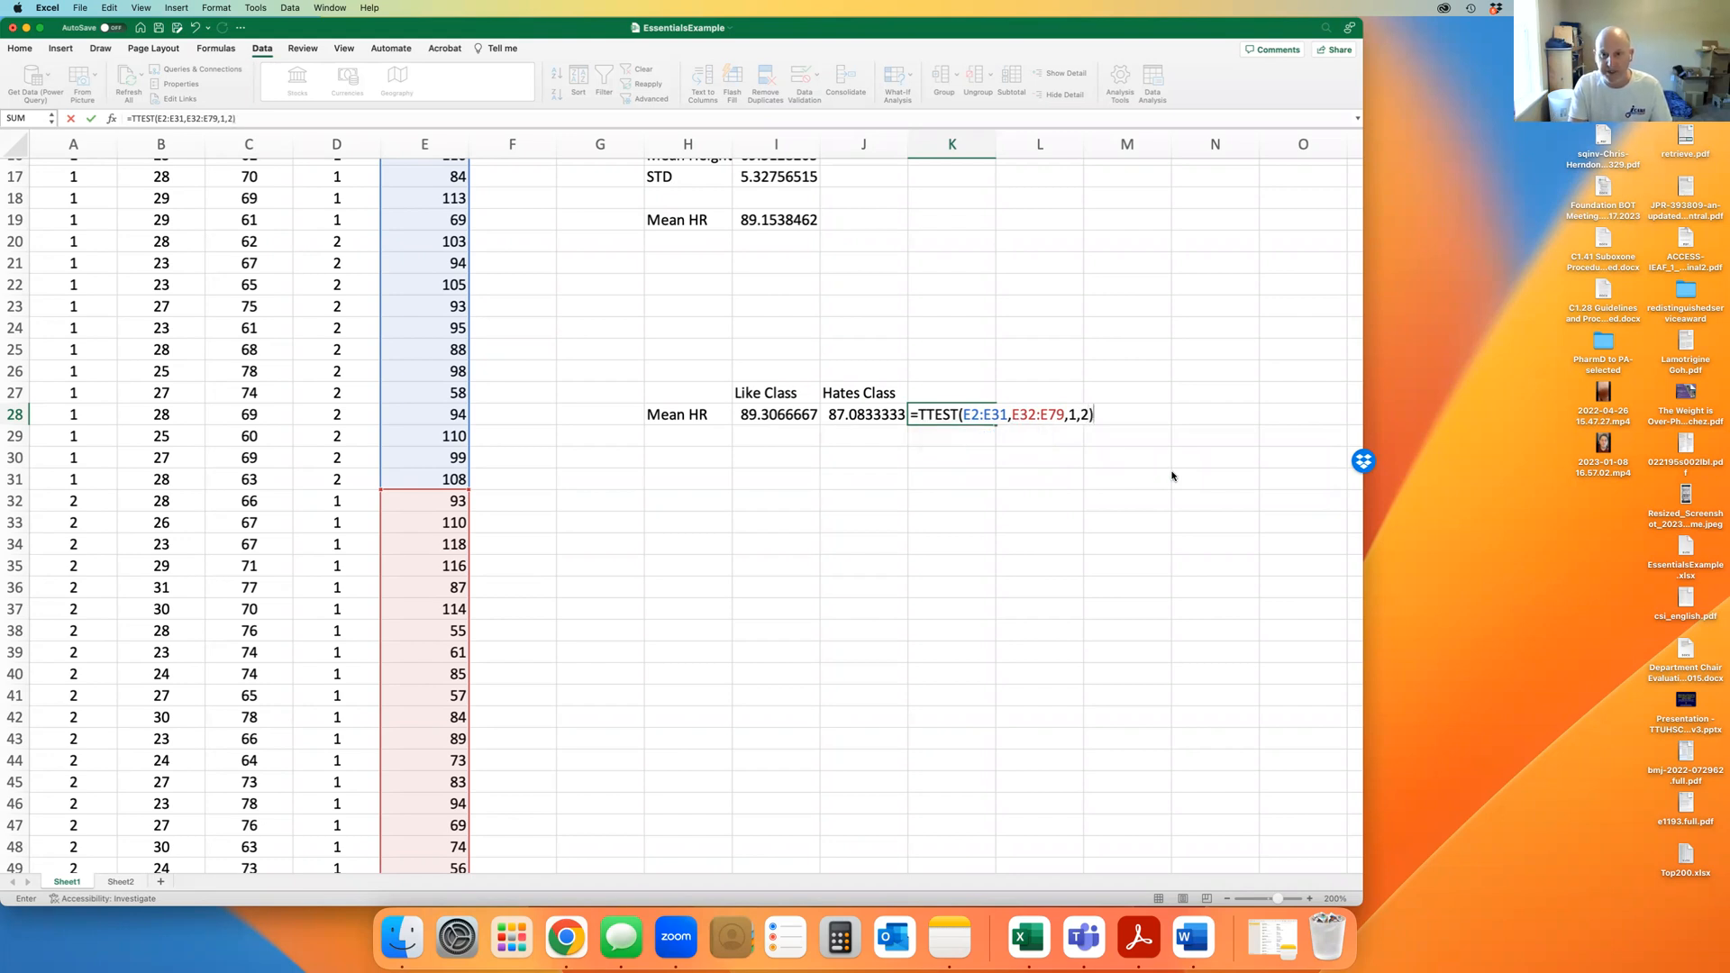
# Commit the TTEST formula so K28 shows 0.37013252, then select the two mean heart rates in I28:J28
pyautogui.press('Return')
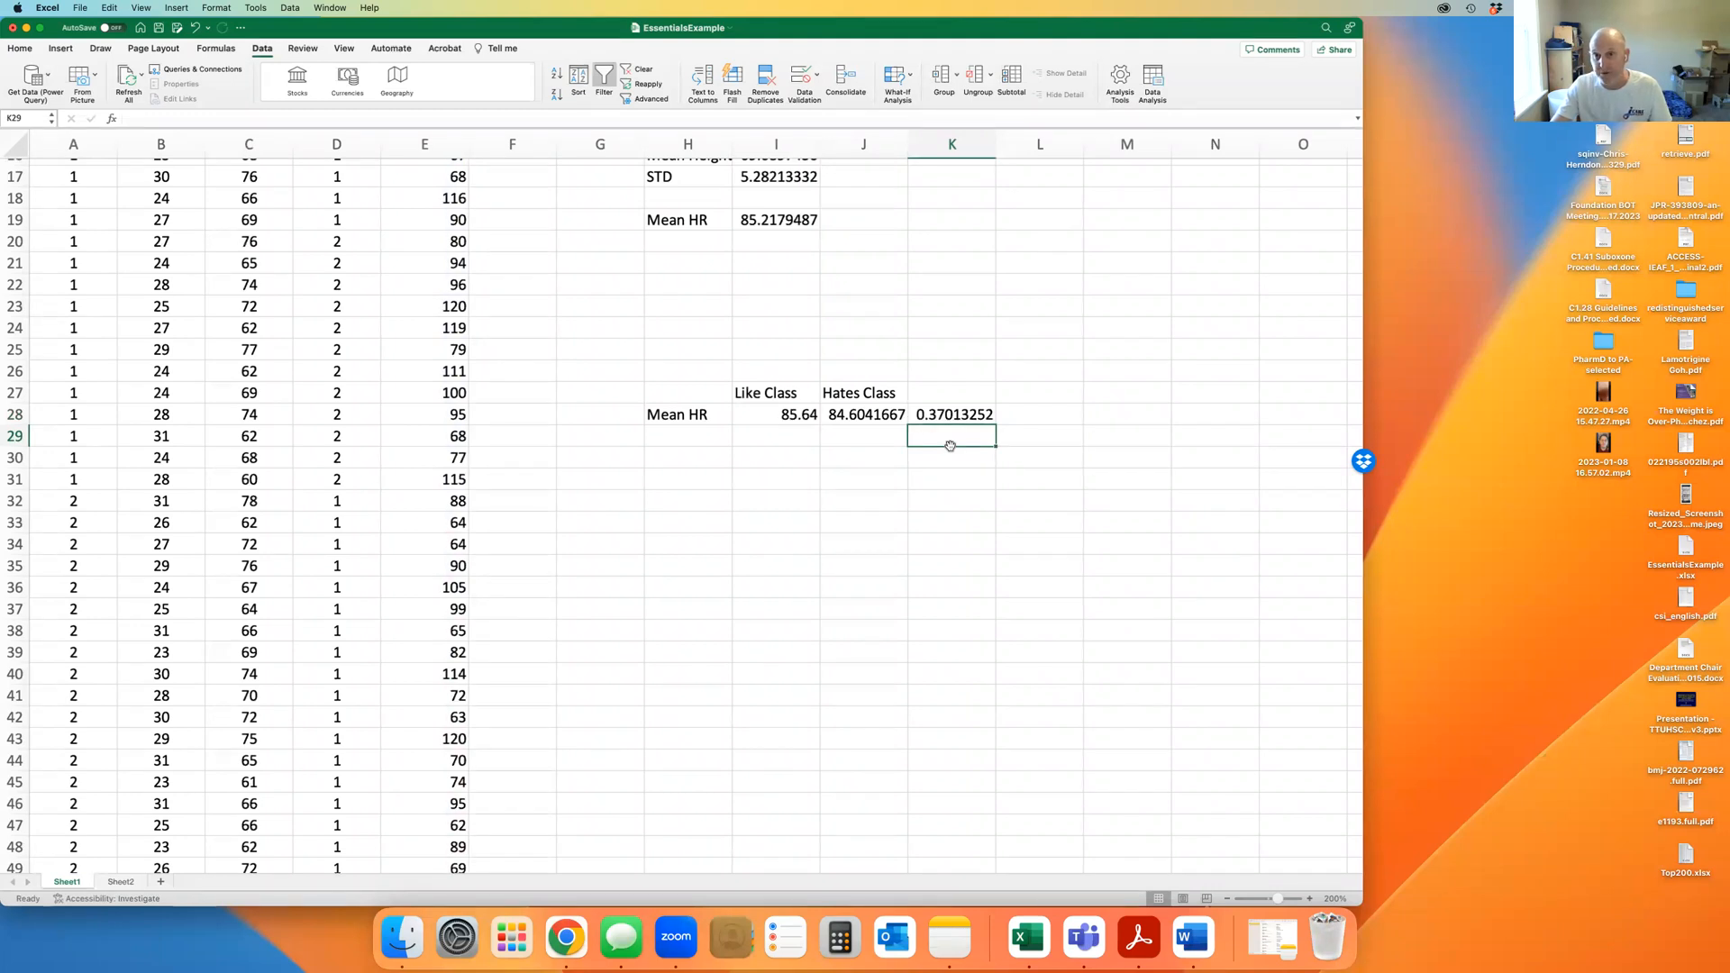
pyautogui.moveTo(797, 417); pyautogui.dragTo(863, 416)
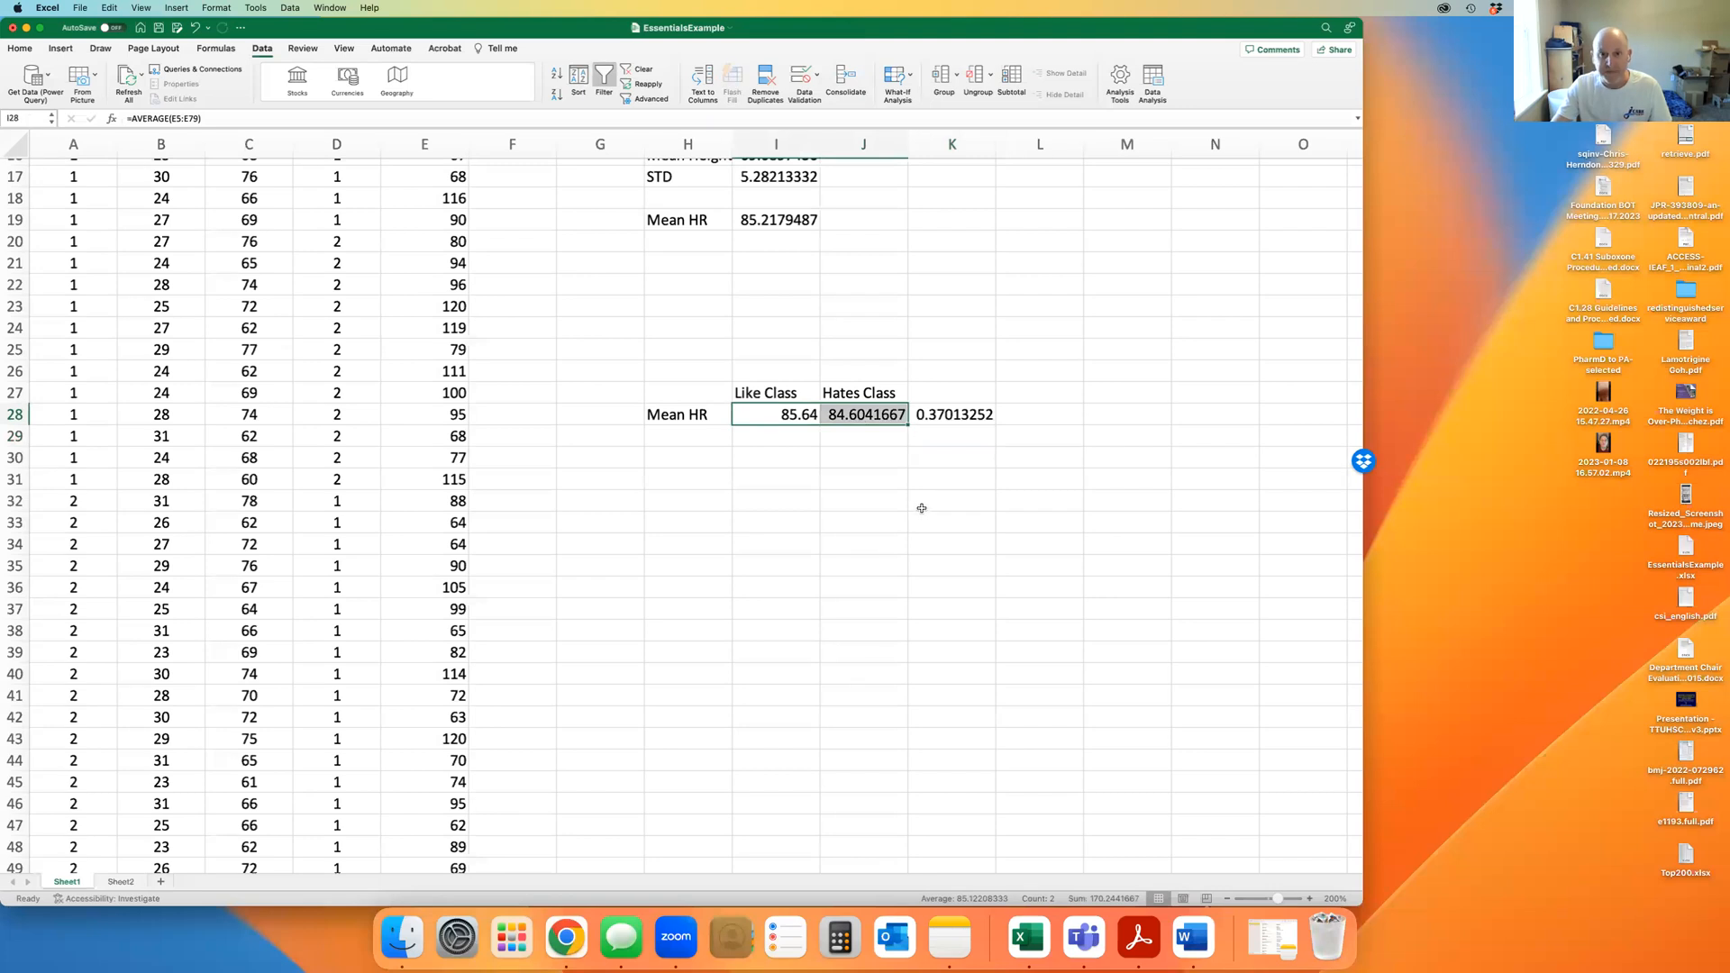
pyautogui.click(986, 481)
# Delete the heart-rate comparison table in G22:L30
pyautogui.moveTo(1055, 450); pyautogui.dragTo(628, 282)
pyautogui.press('Delete')
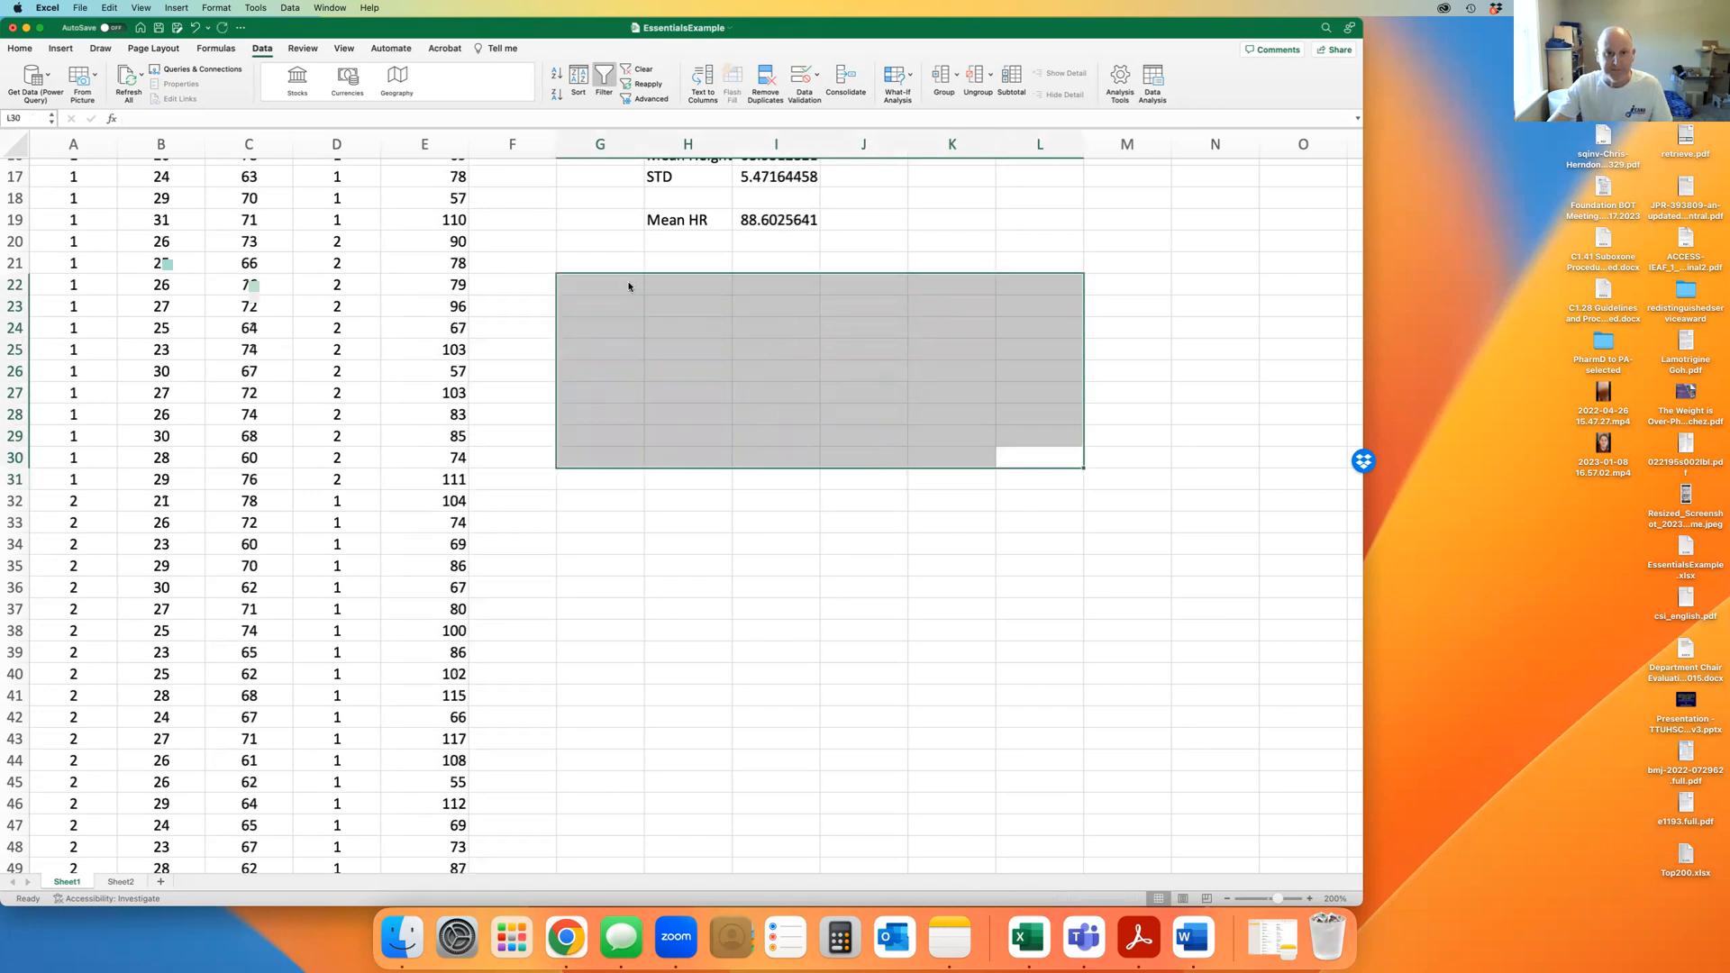
pyautogui.scroll(2, 912, 601)
pyautogui.scroll(-1, 912, 601)
pyautogui.moveTo(882, 620); pyautogui.dragTo(873, 600)
pyautogui.scroll(2, 670, 512)
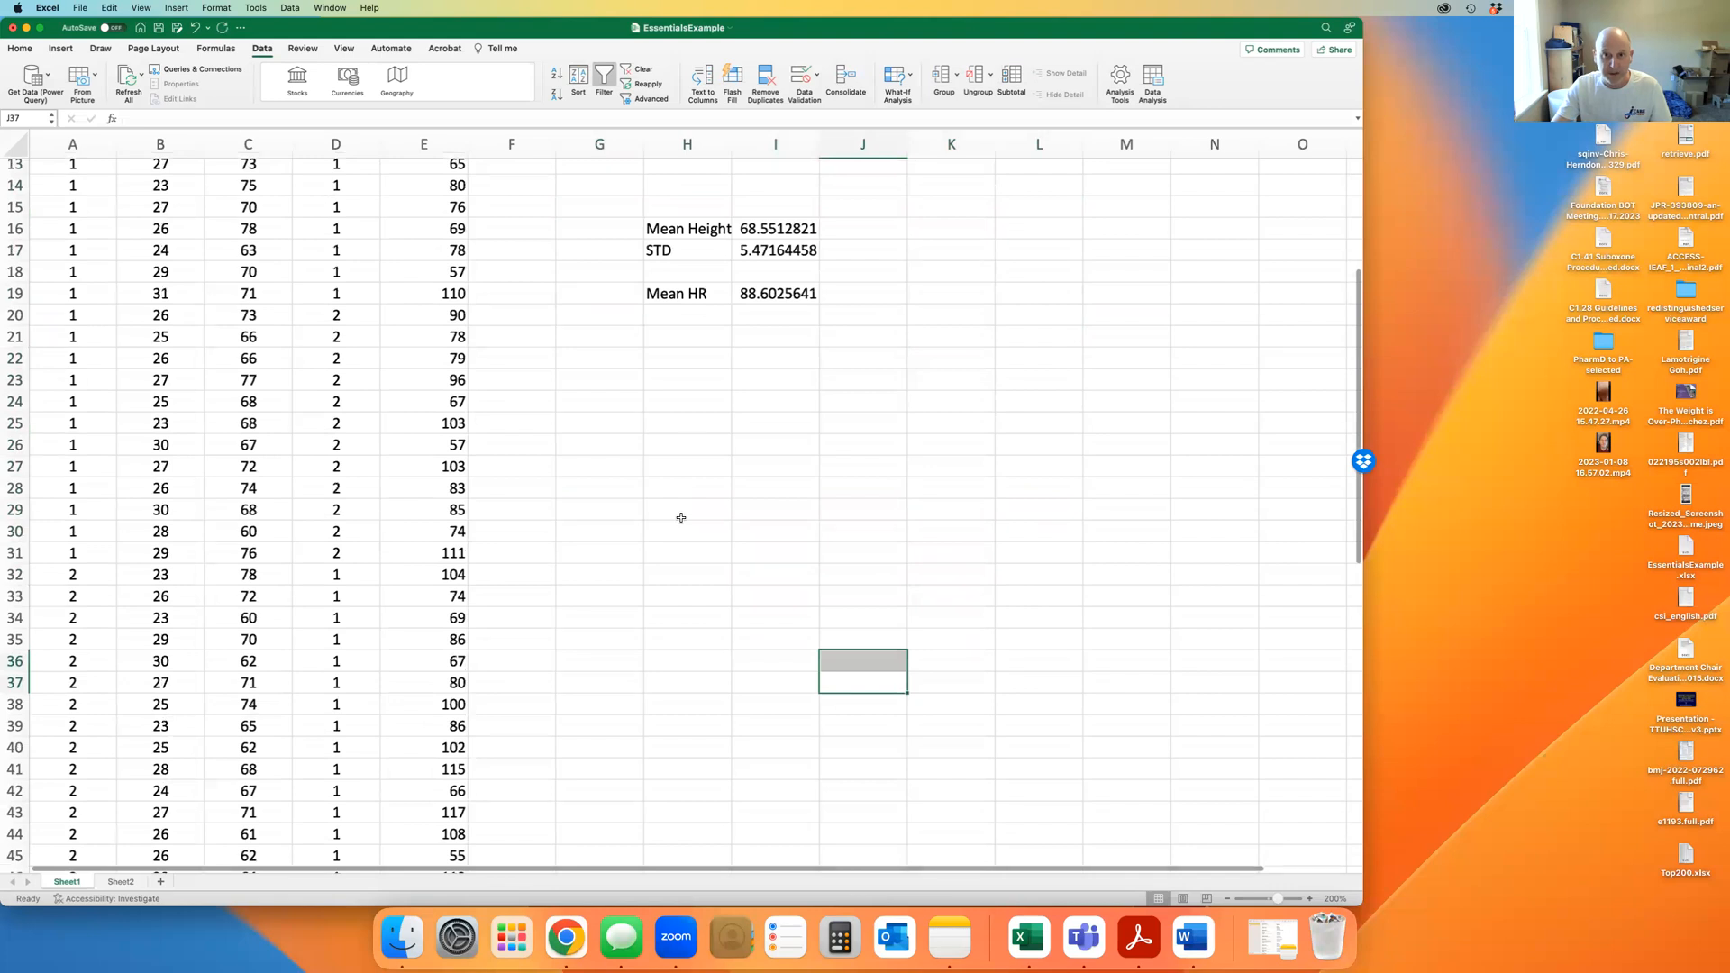
pyautogui.scroll(6, 681, 517)
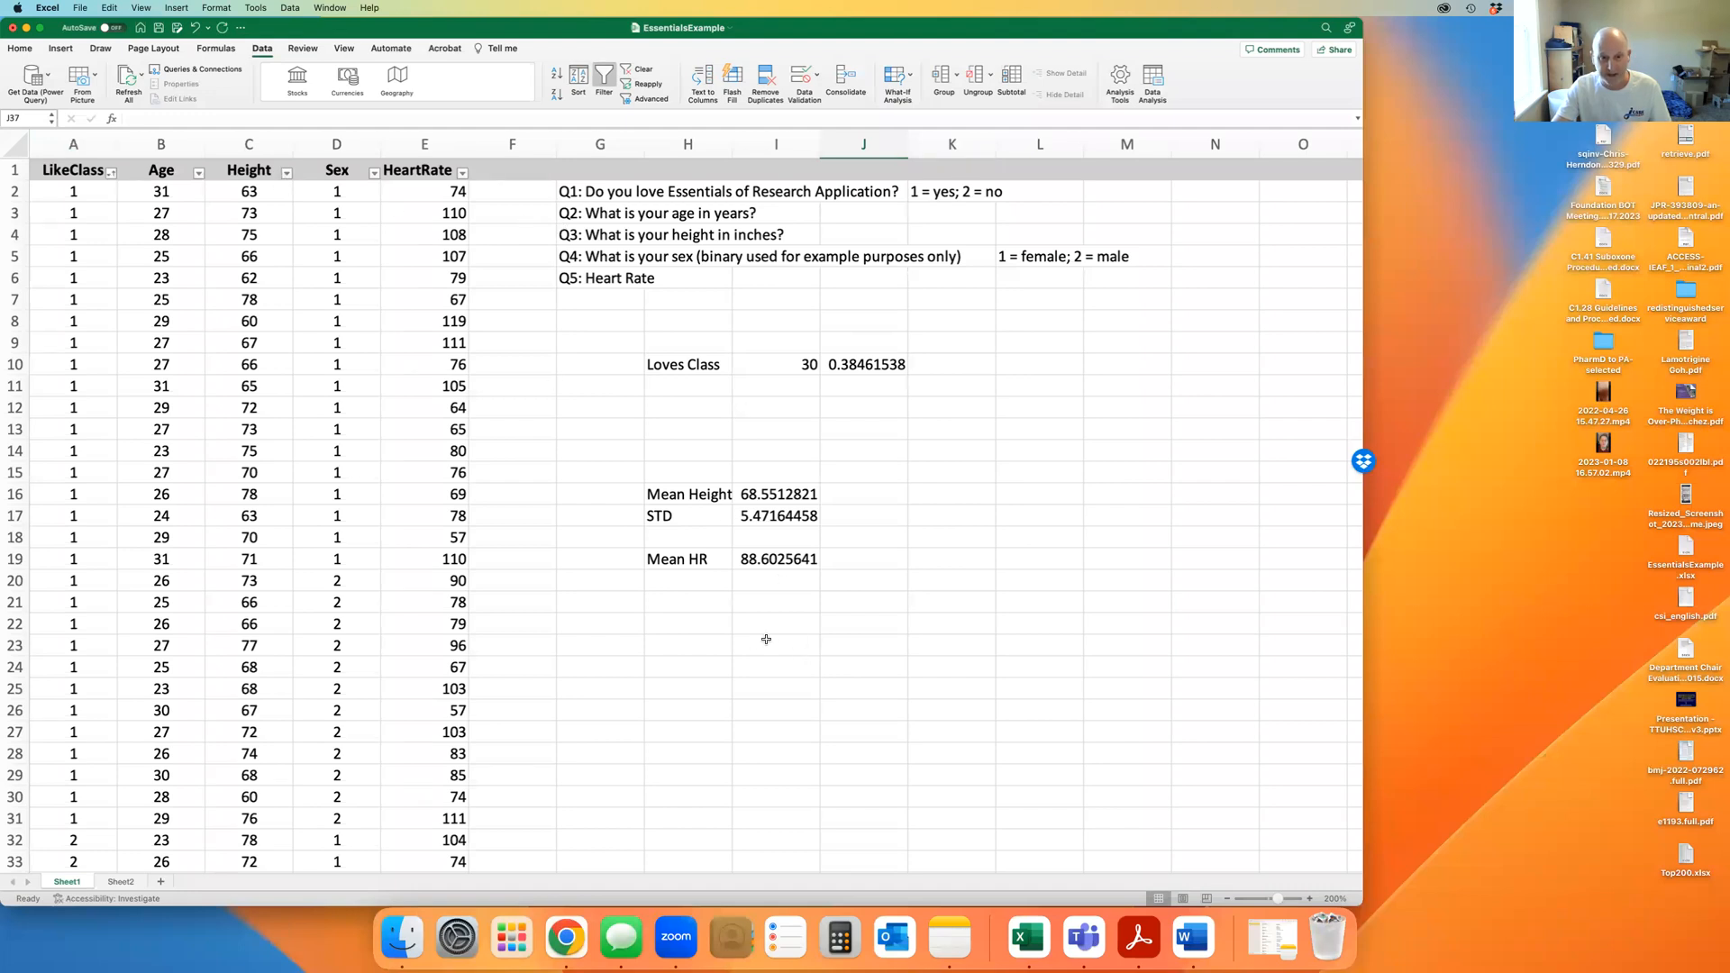
# Type the row labels Class Perspective, Likes and Dislikes down H22:H24
pyautogui.click(711, 627)
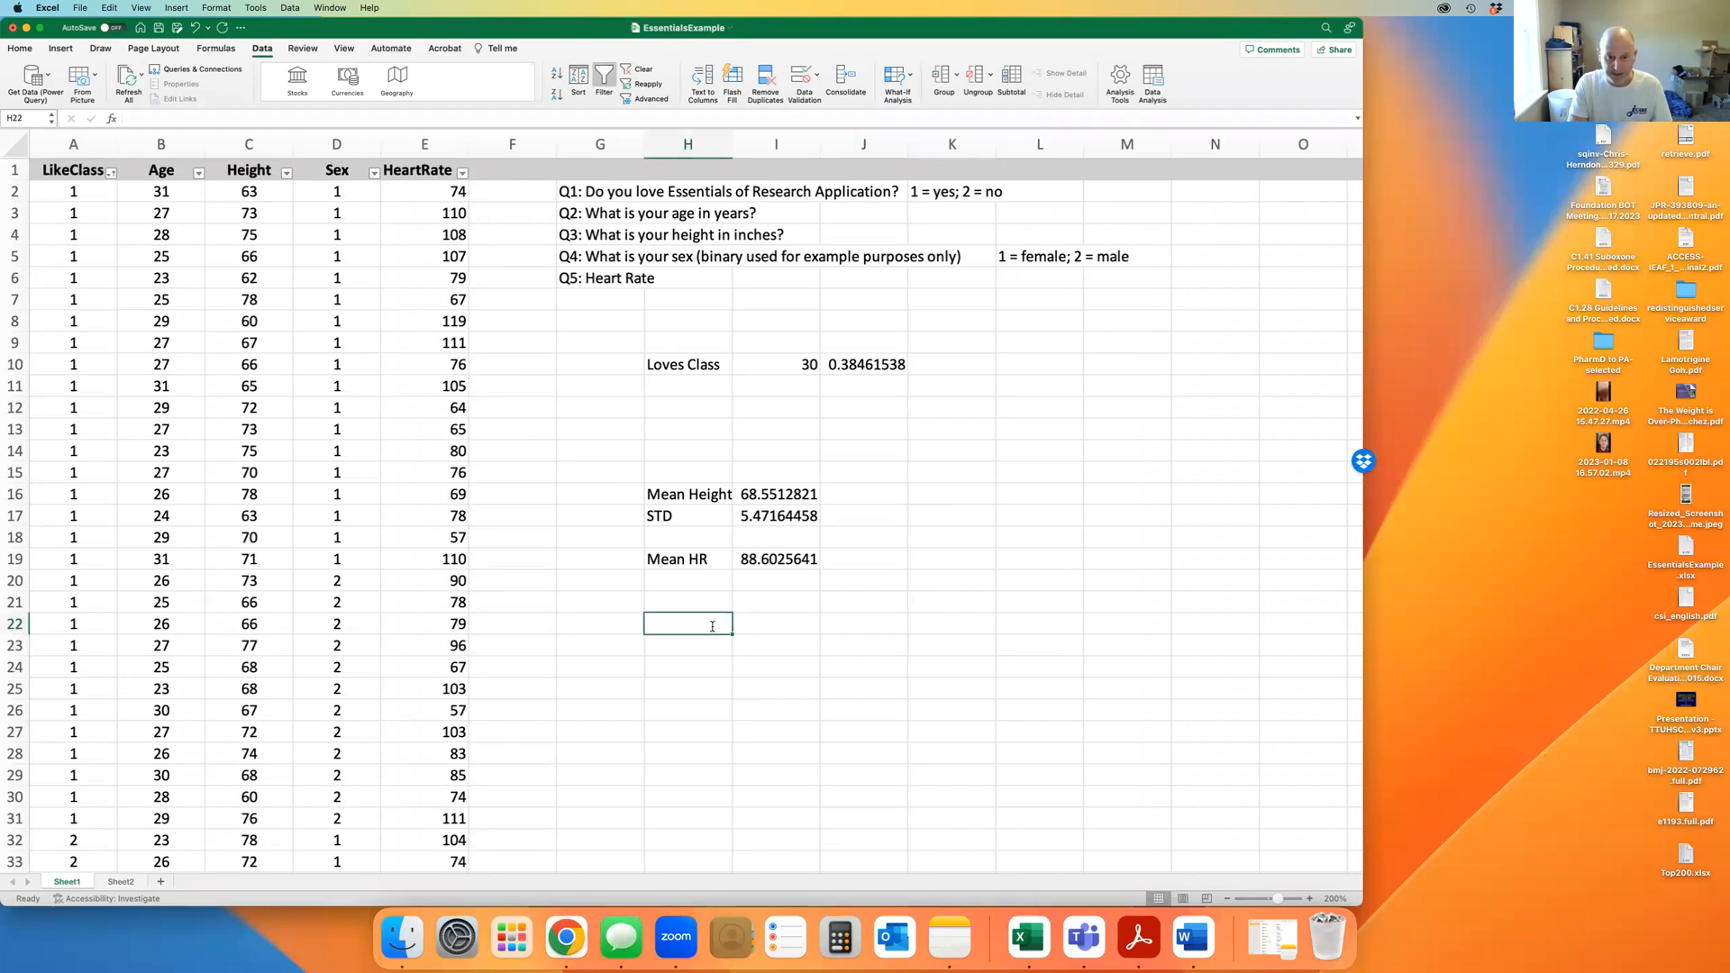
pyautogui.write('St')
pyautogui.press('BackSpace')
pyautogui.press('BackSpace')
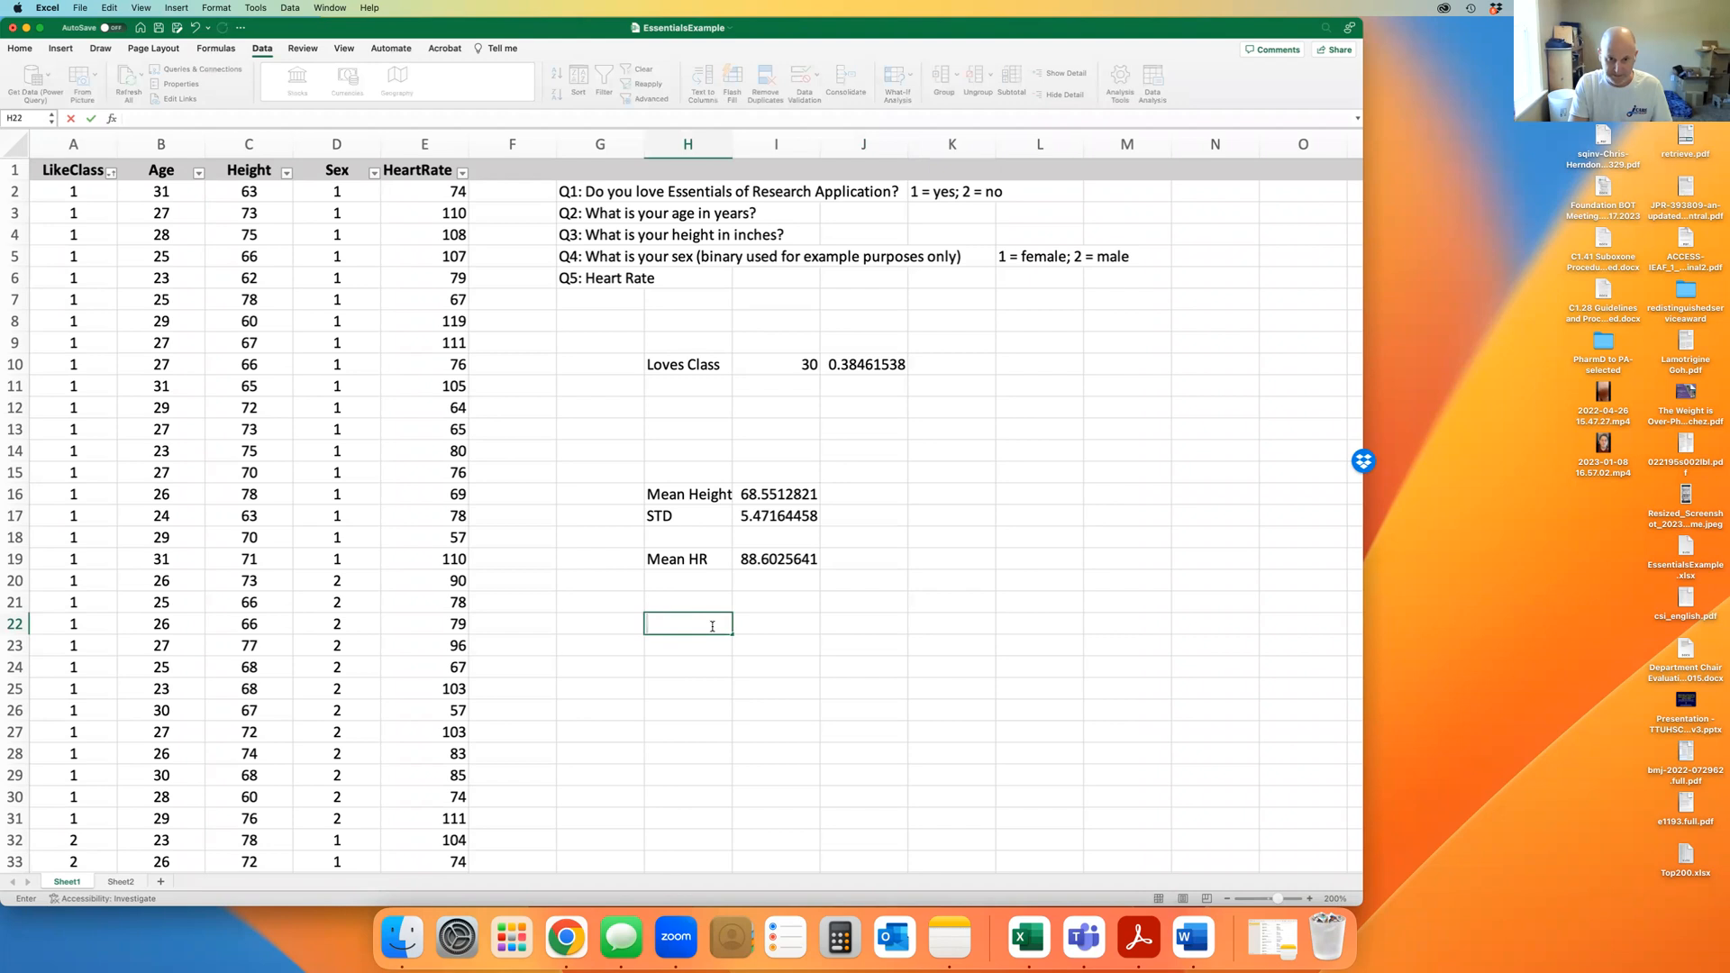
pyautogui.write('Class')
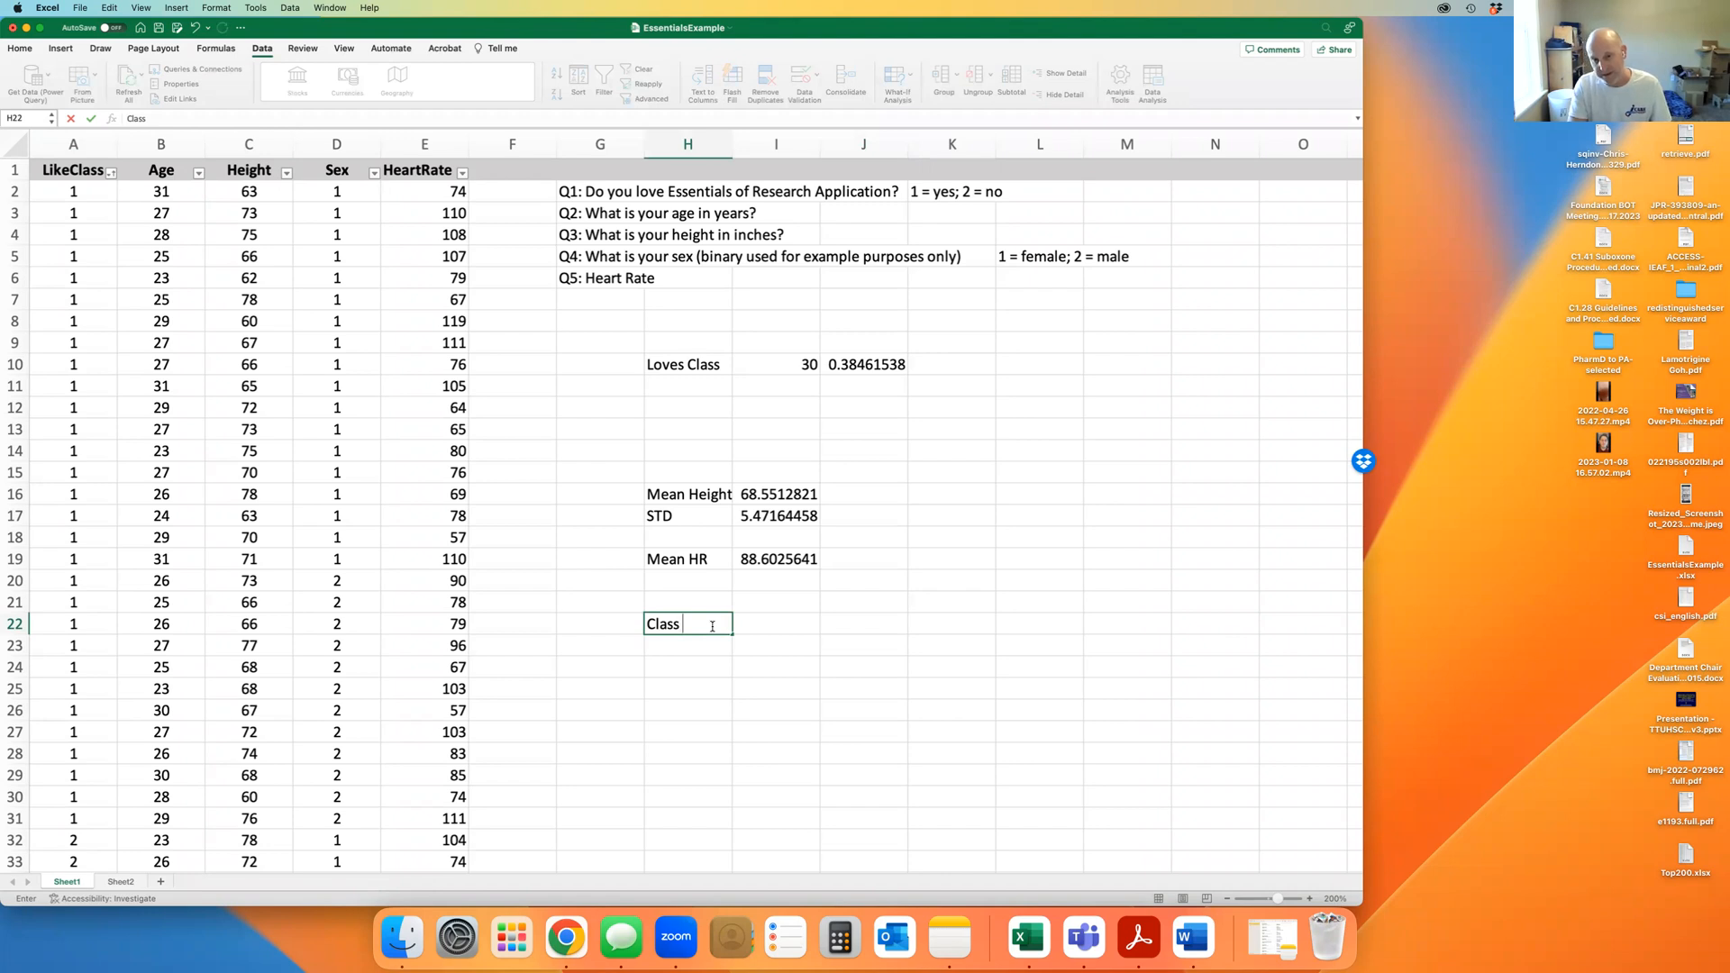
pyautogui.write('Perspective')
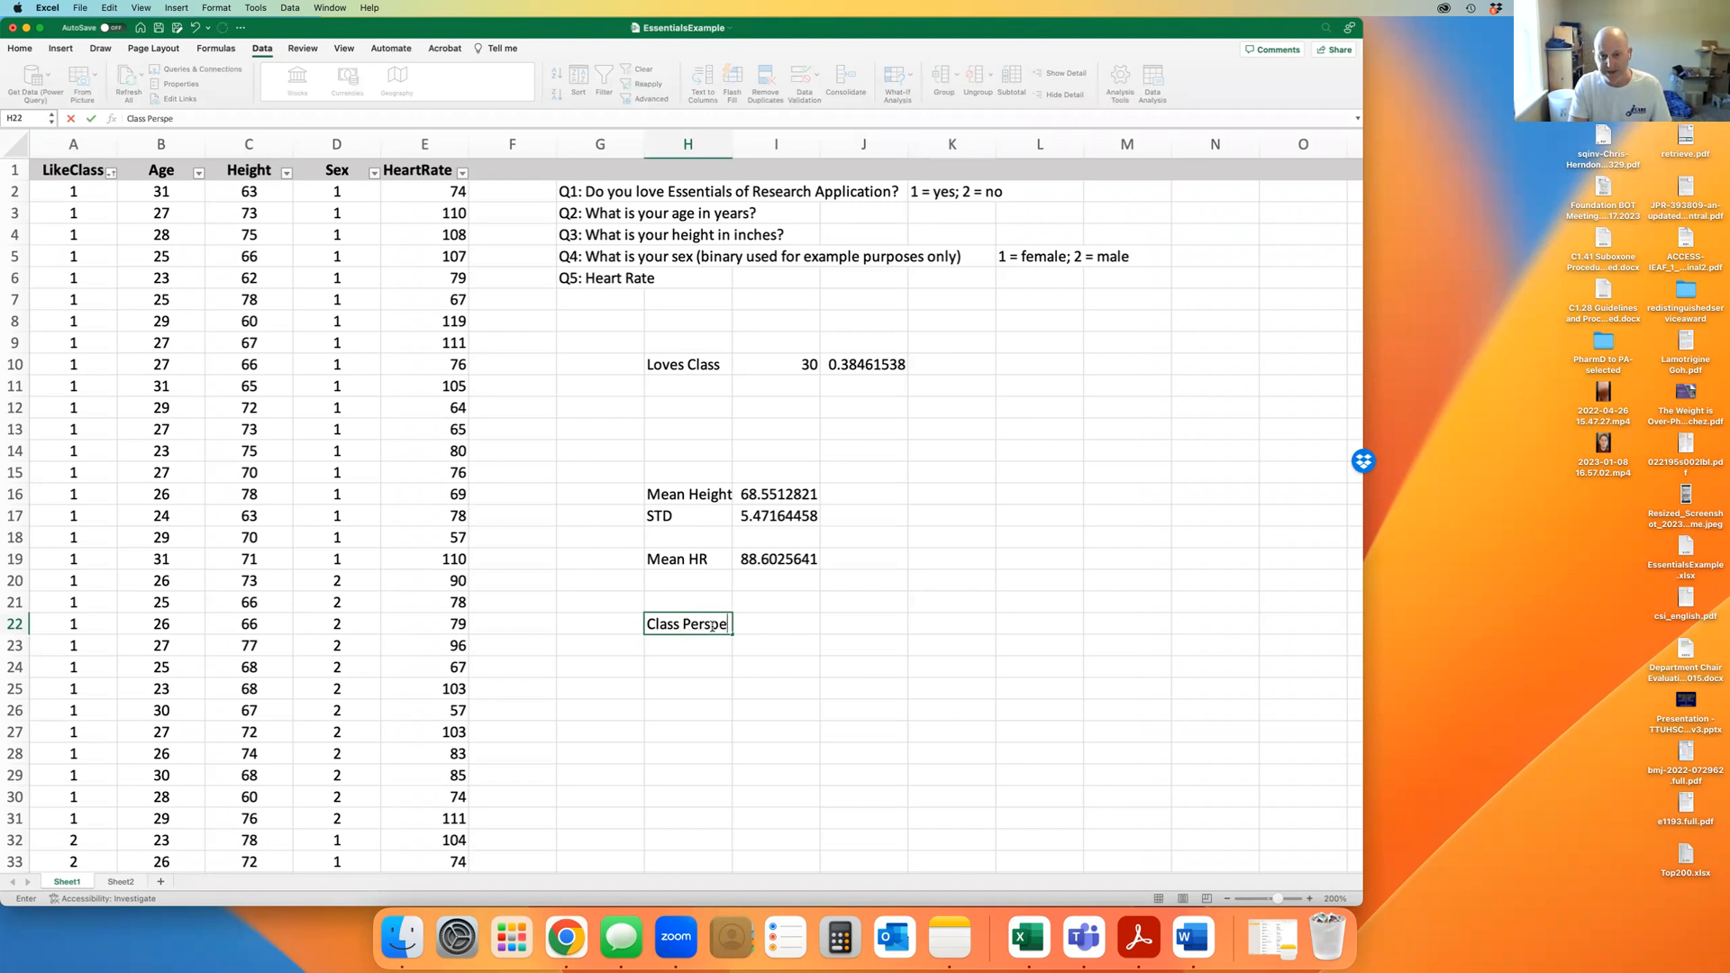
pyautogui.press('Return')
pyautogui.write('Likes')
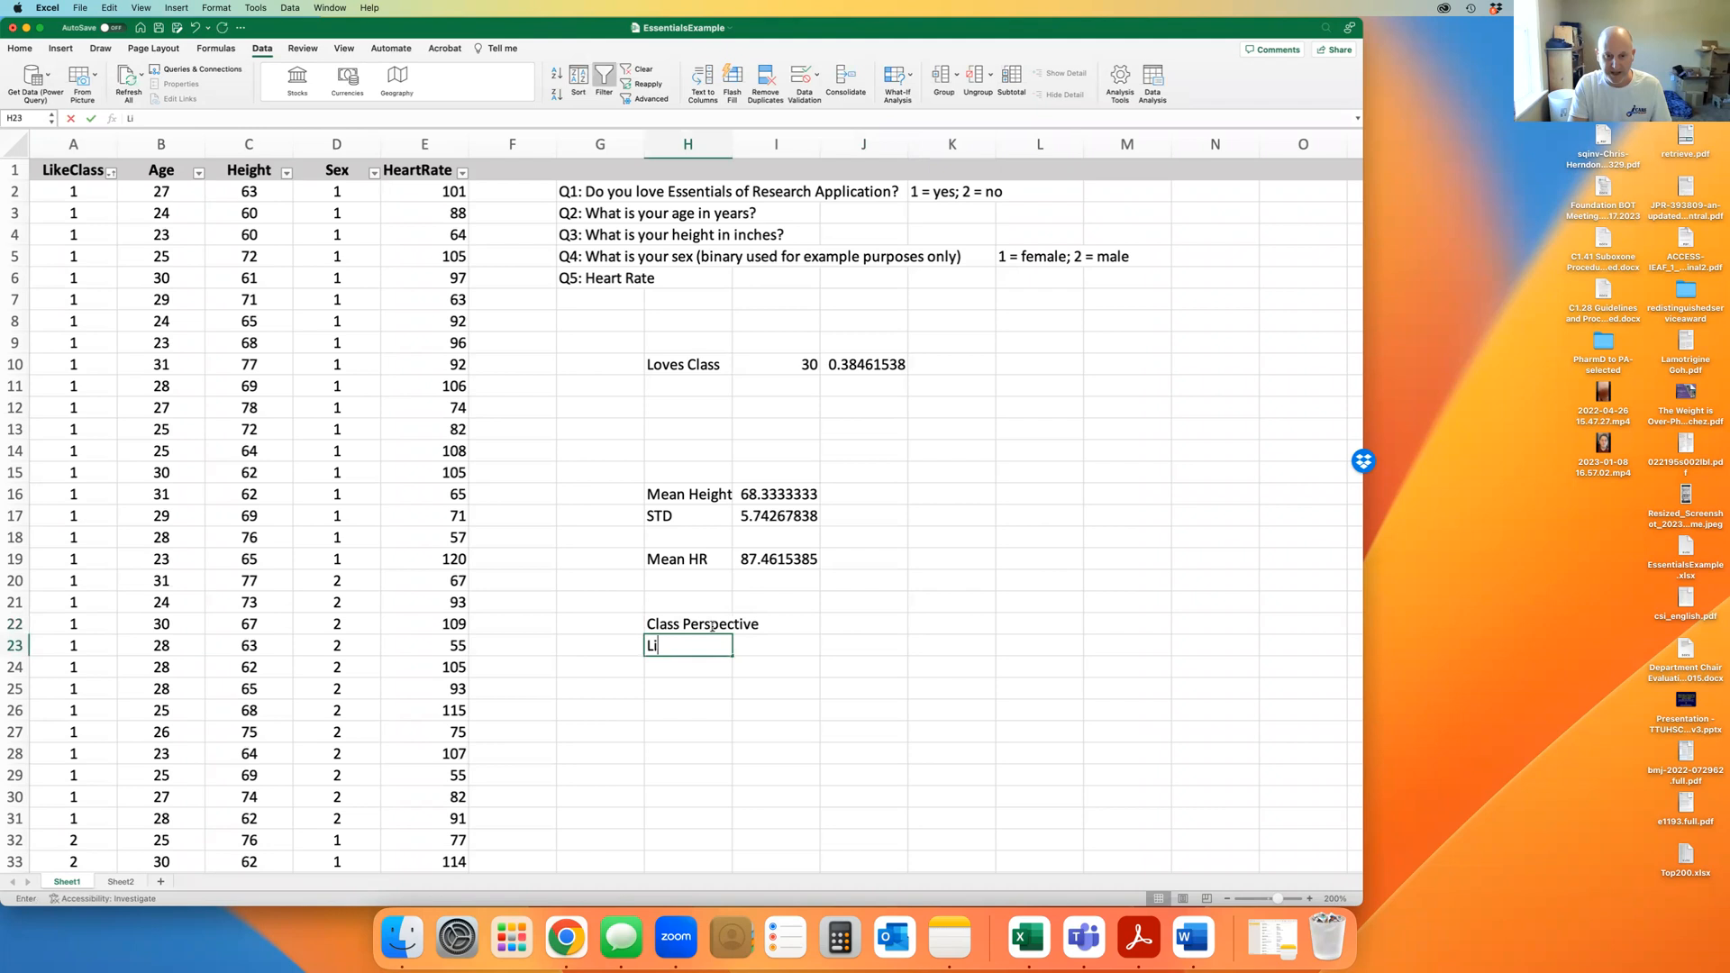
pyautogui.press('Return')
pyautogui.write('Dislikes')
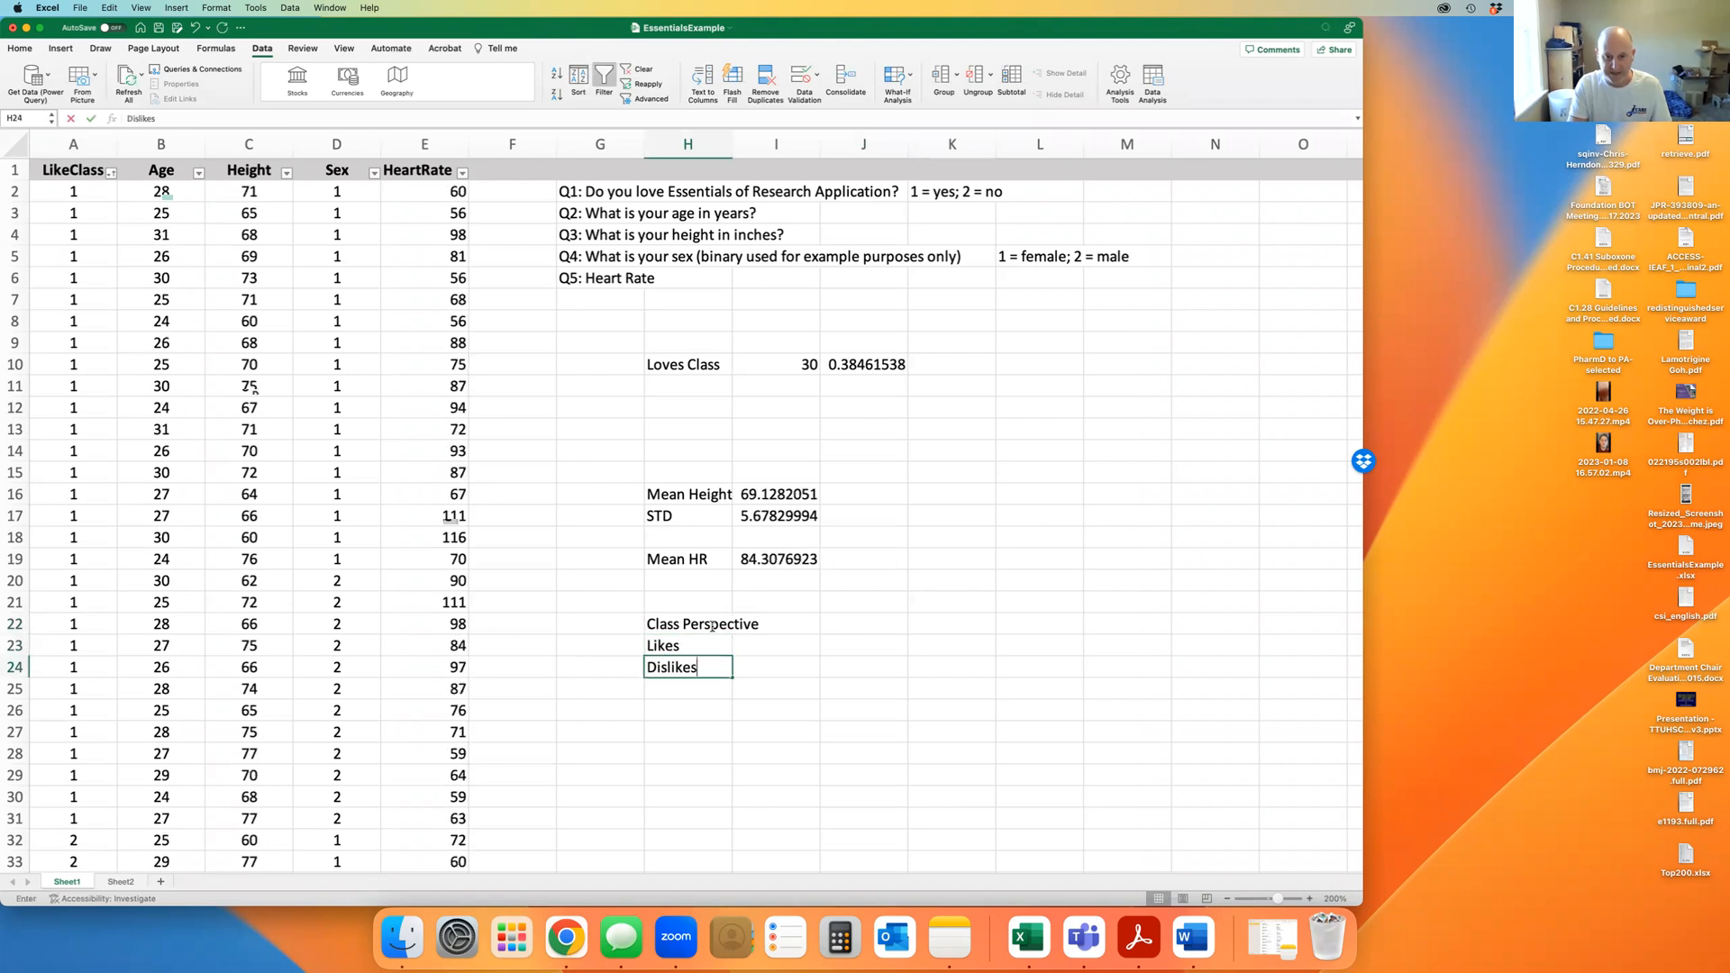
# Add the column headings Male and Female in I22:J22
pyautogui.click(796, 622)
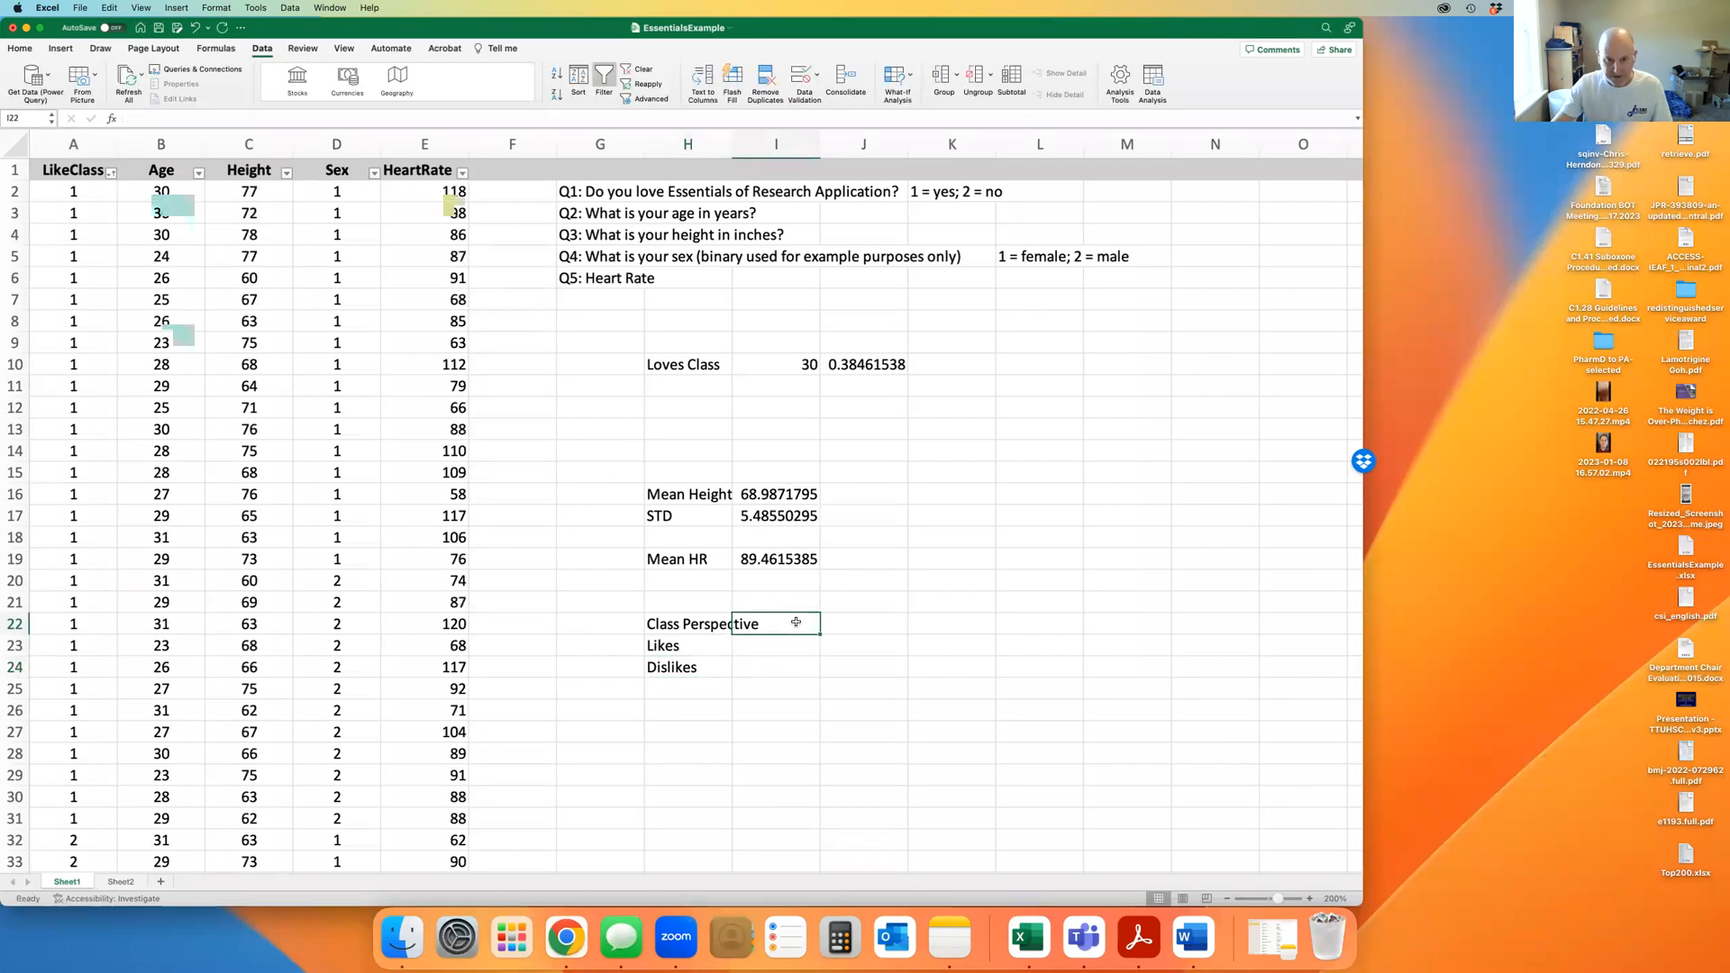
pyautogui.write('Male')
pyautogui.press('Tab')
pyautogui.write('Fam')
pyautogui.press('BackSpace')
pyautogui.press('BackSpace')
pyautogui.write('emale')
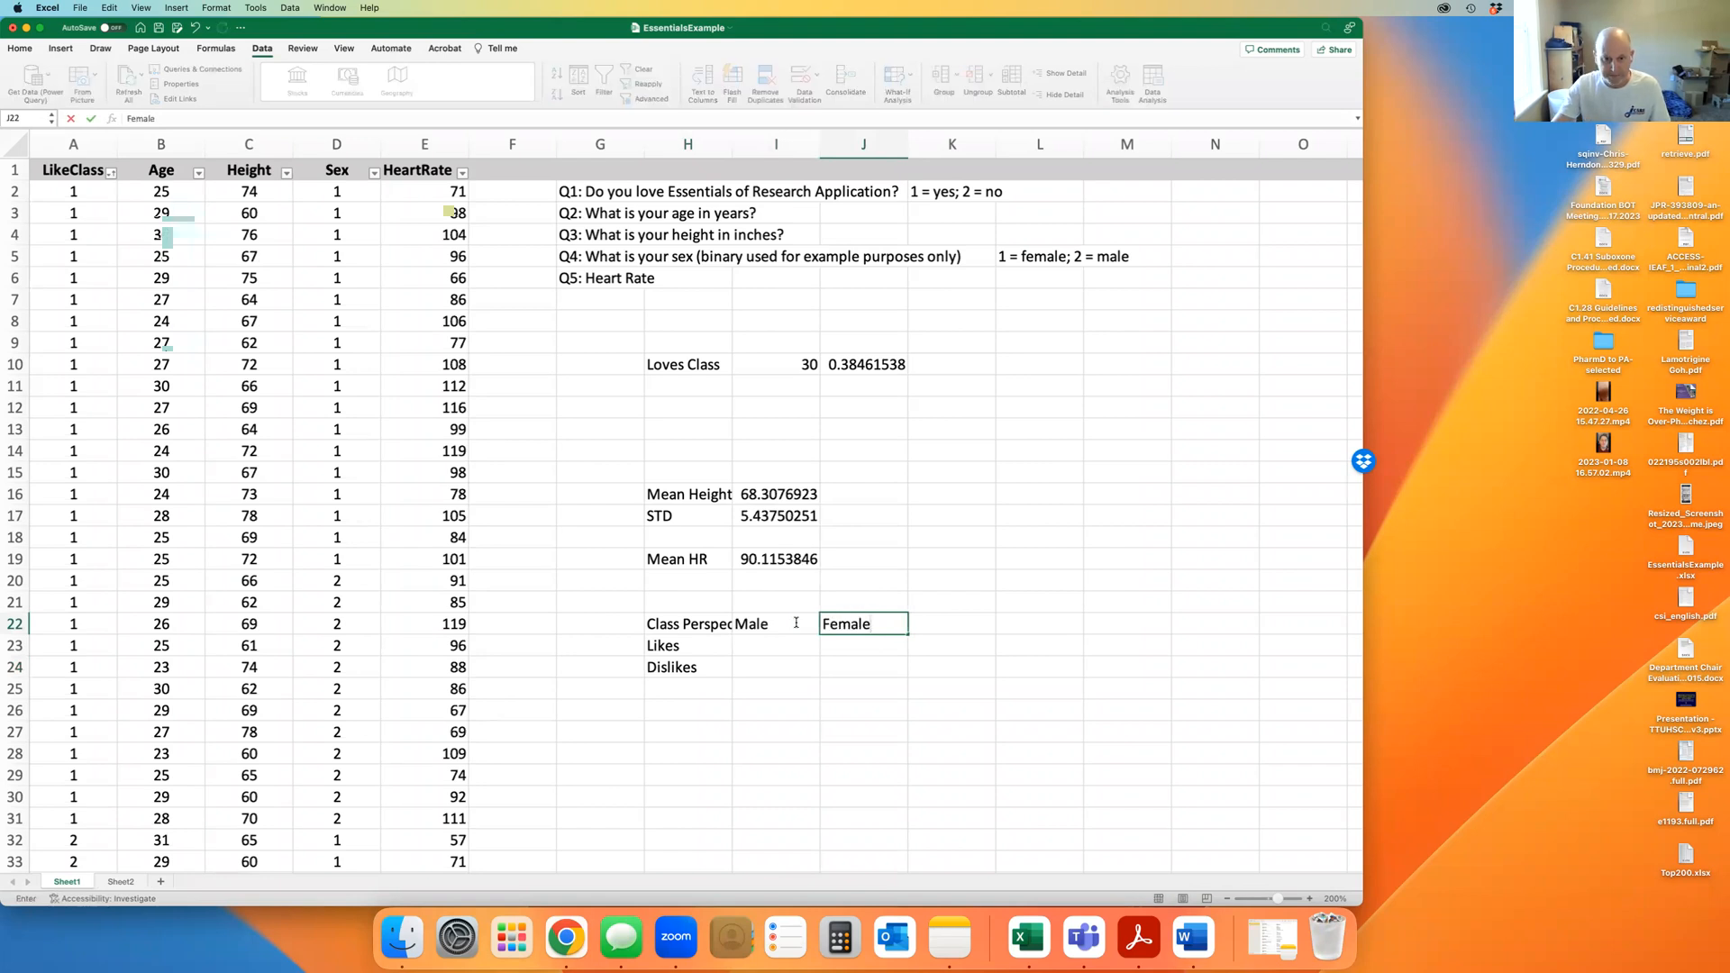
pyautogui.click(781, 645)
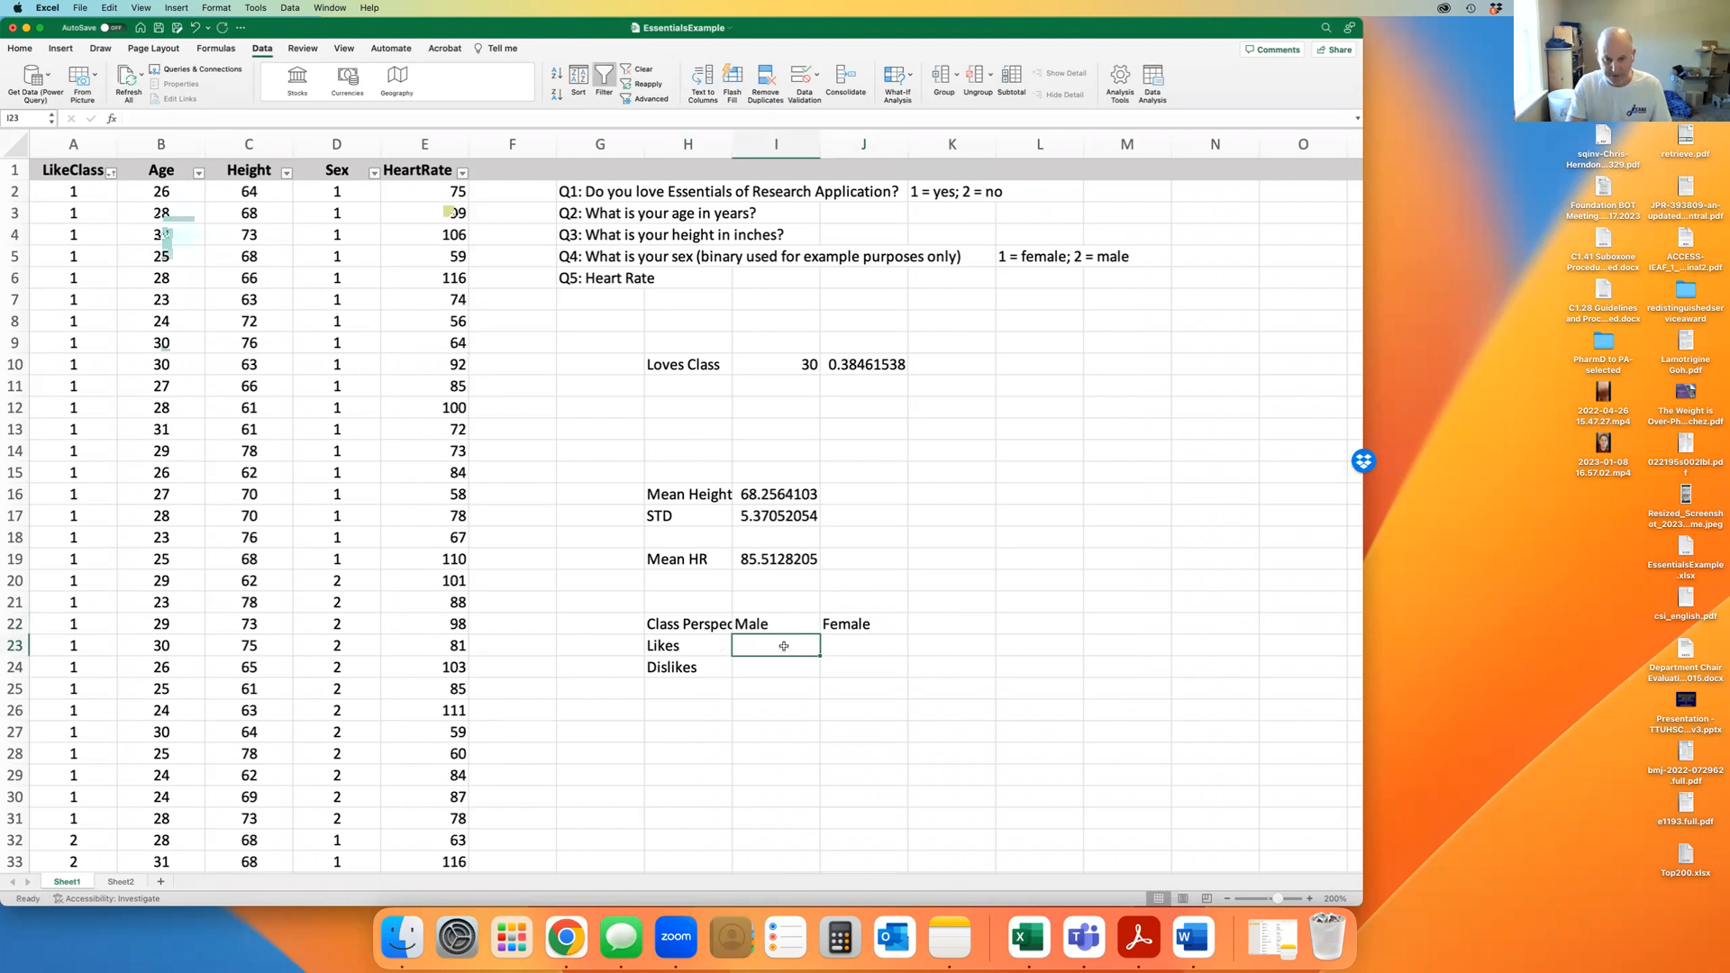
pyautogui.write('=count')
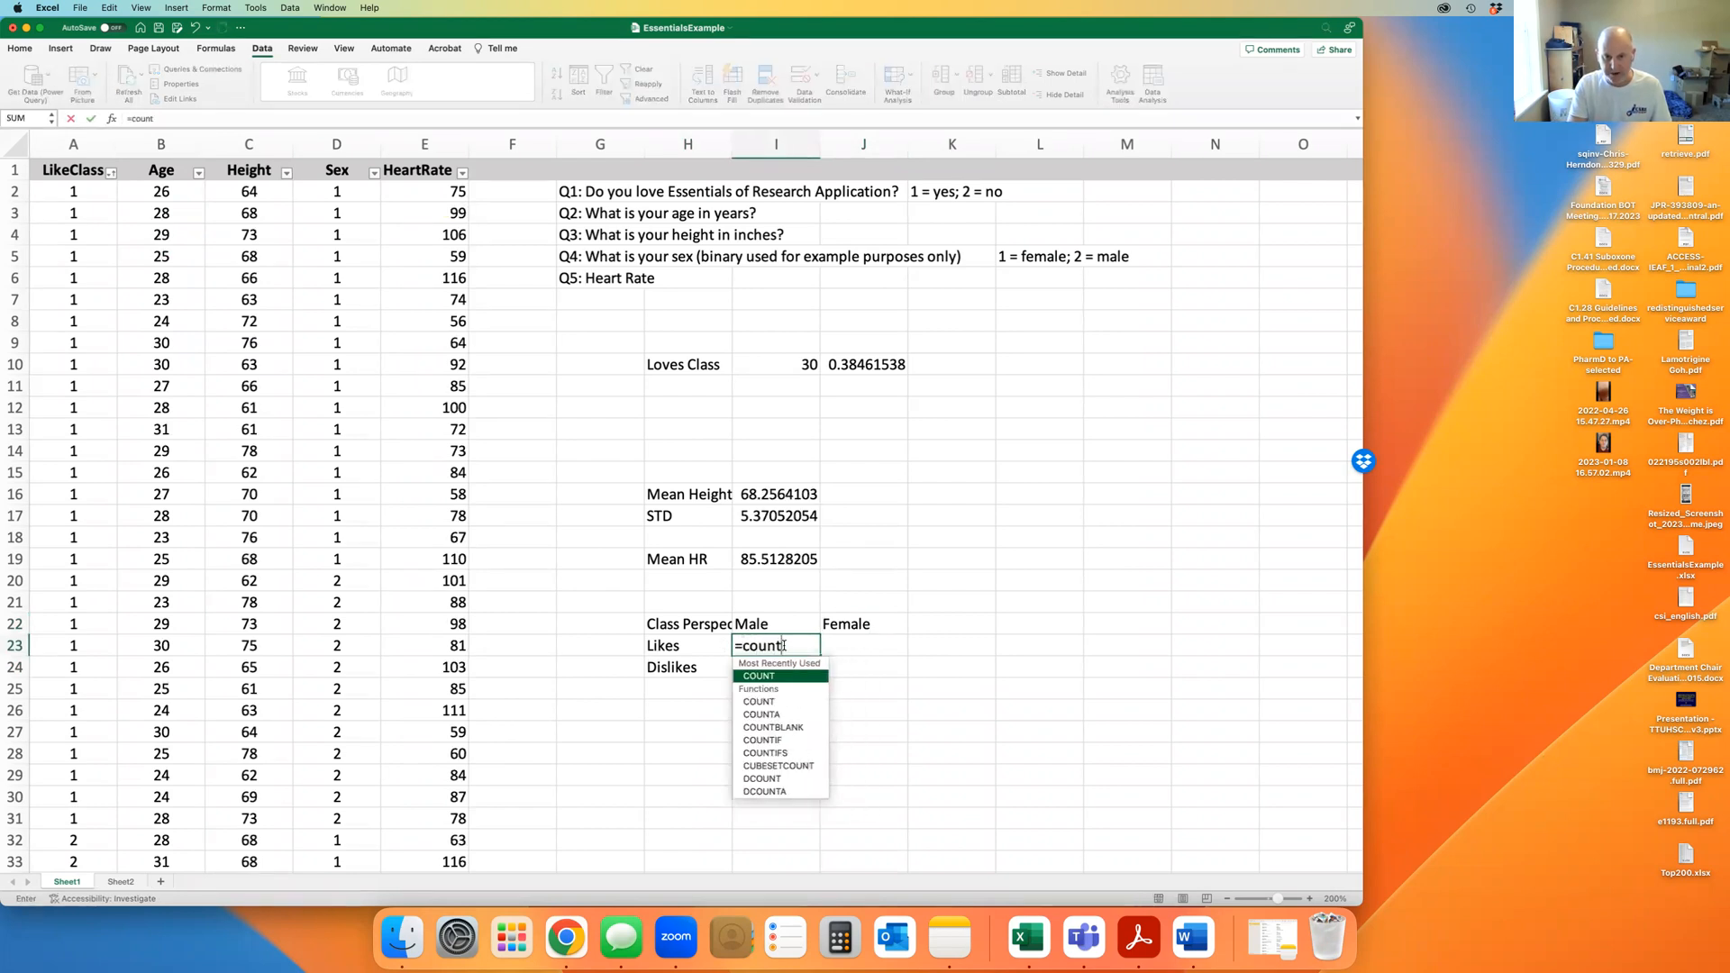
pyautogui.press('Right')
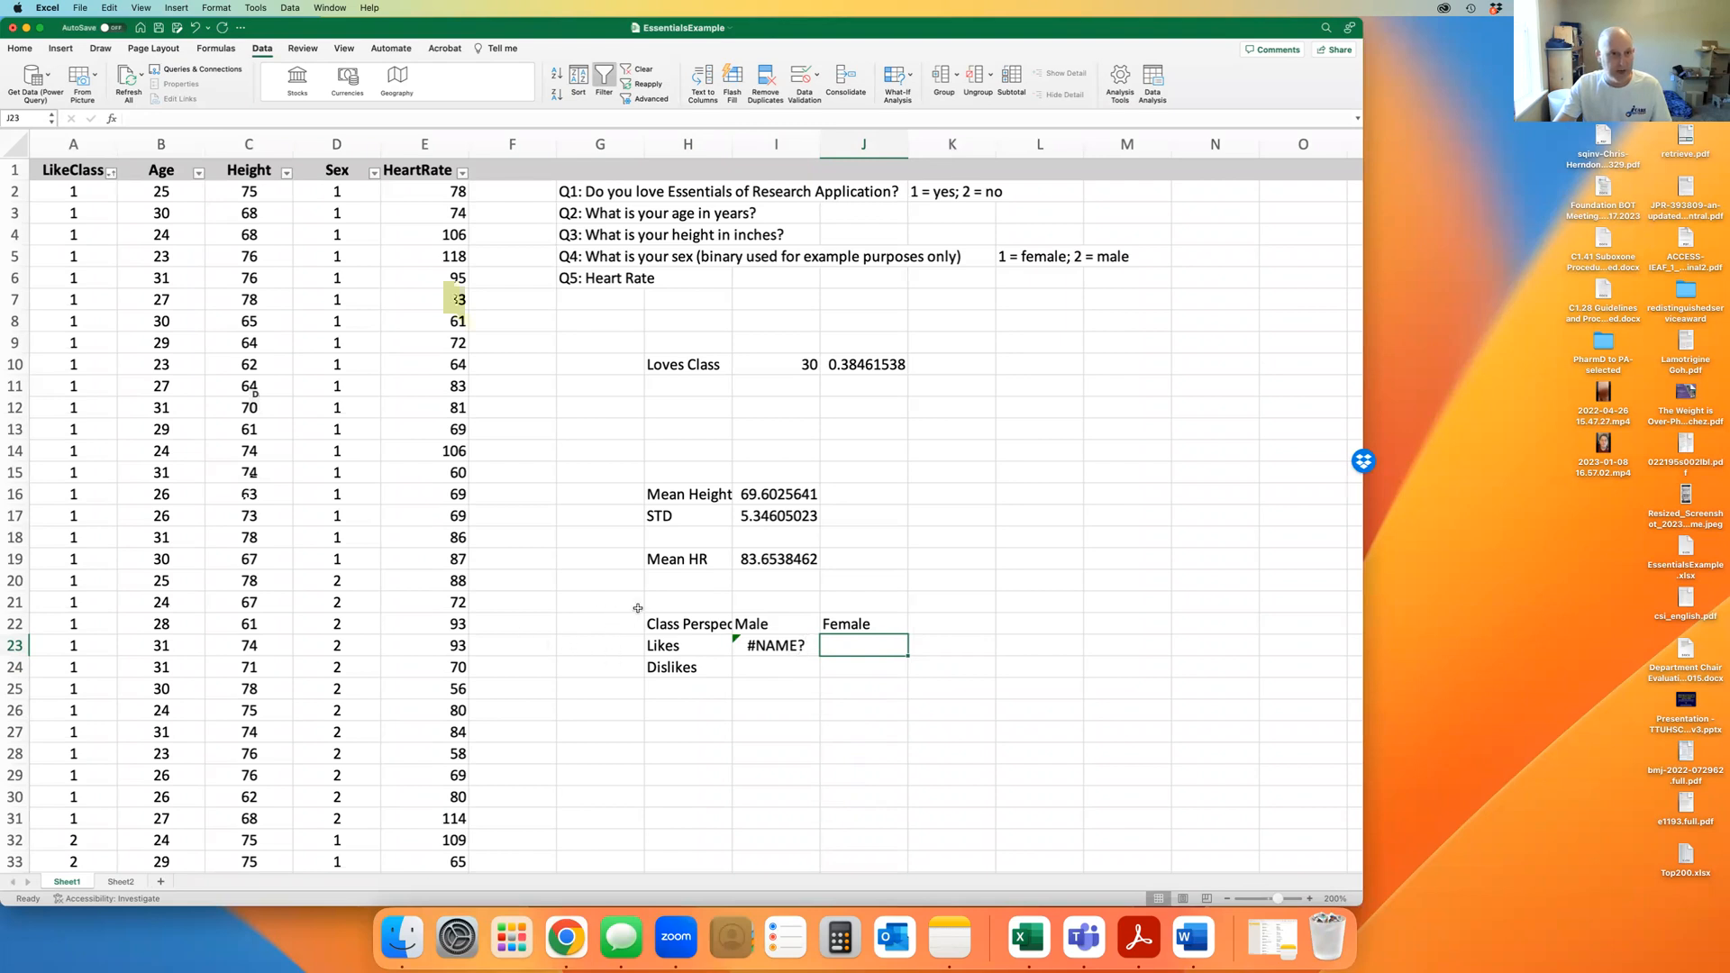
pyautogui.click(792, 646)
pyautogui.click(938, 648)
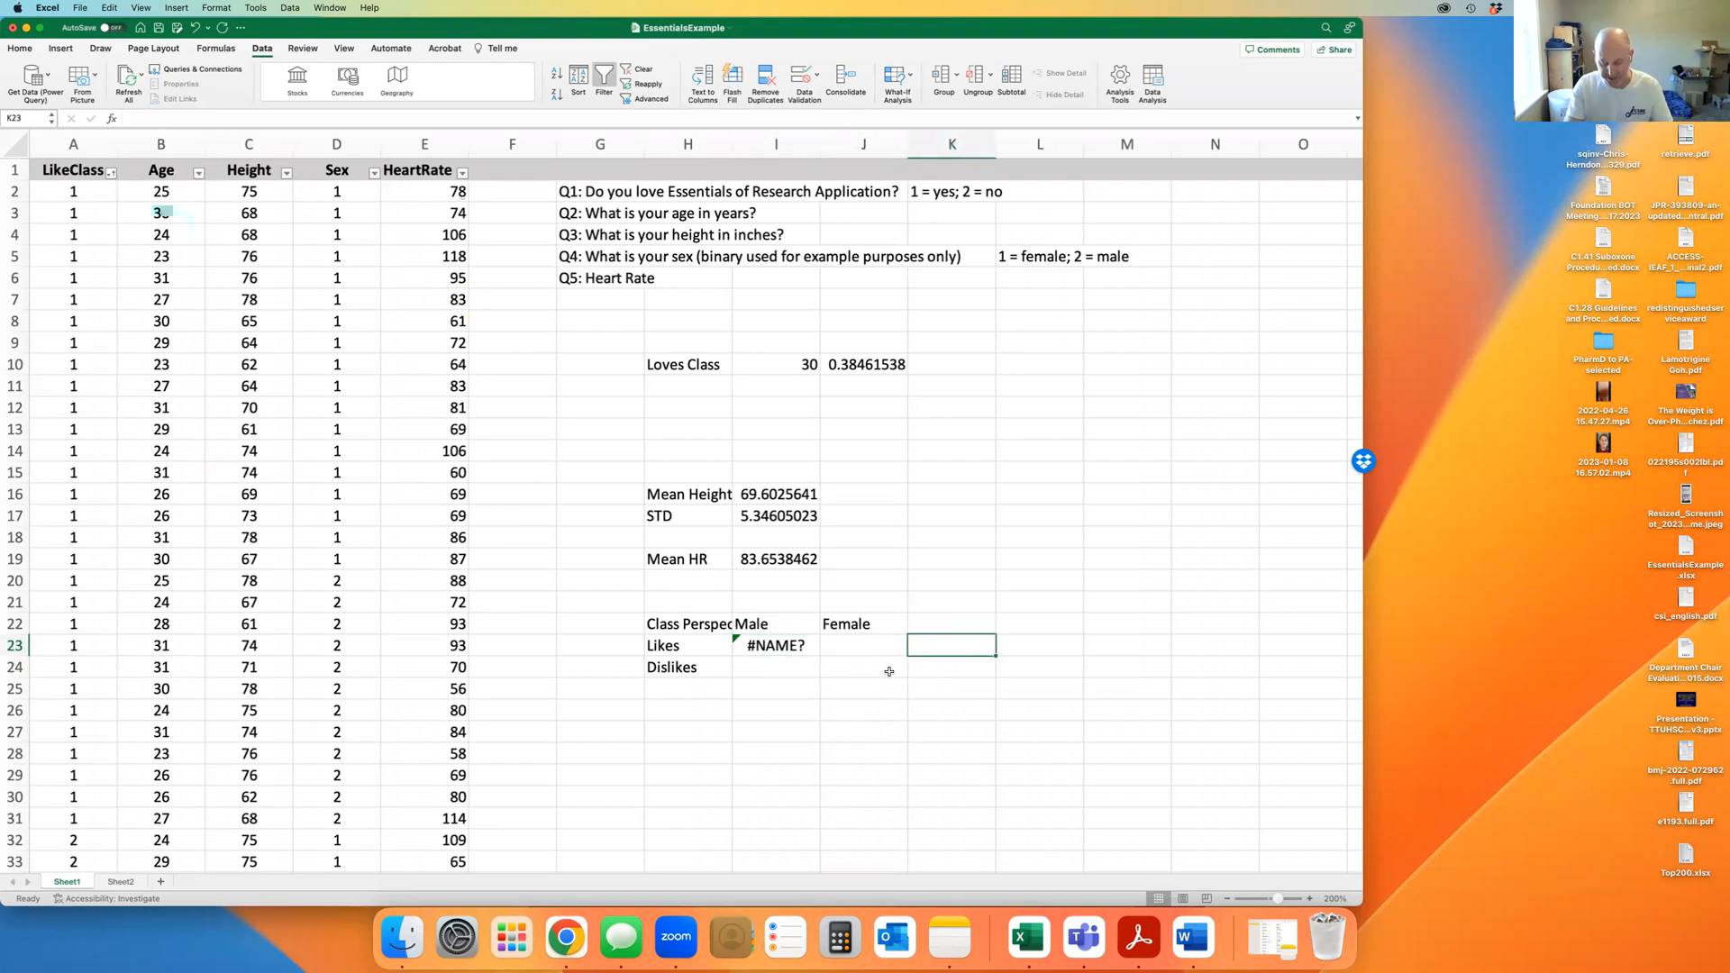
# Enter =CHISQ.TEST(A2:A79,D2:D79) in K23 to test LikeClass against Sex
pyautogui.write('=ch')
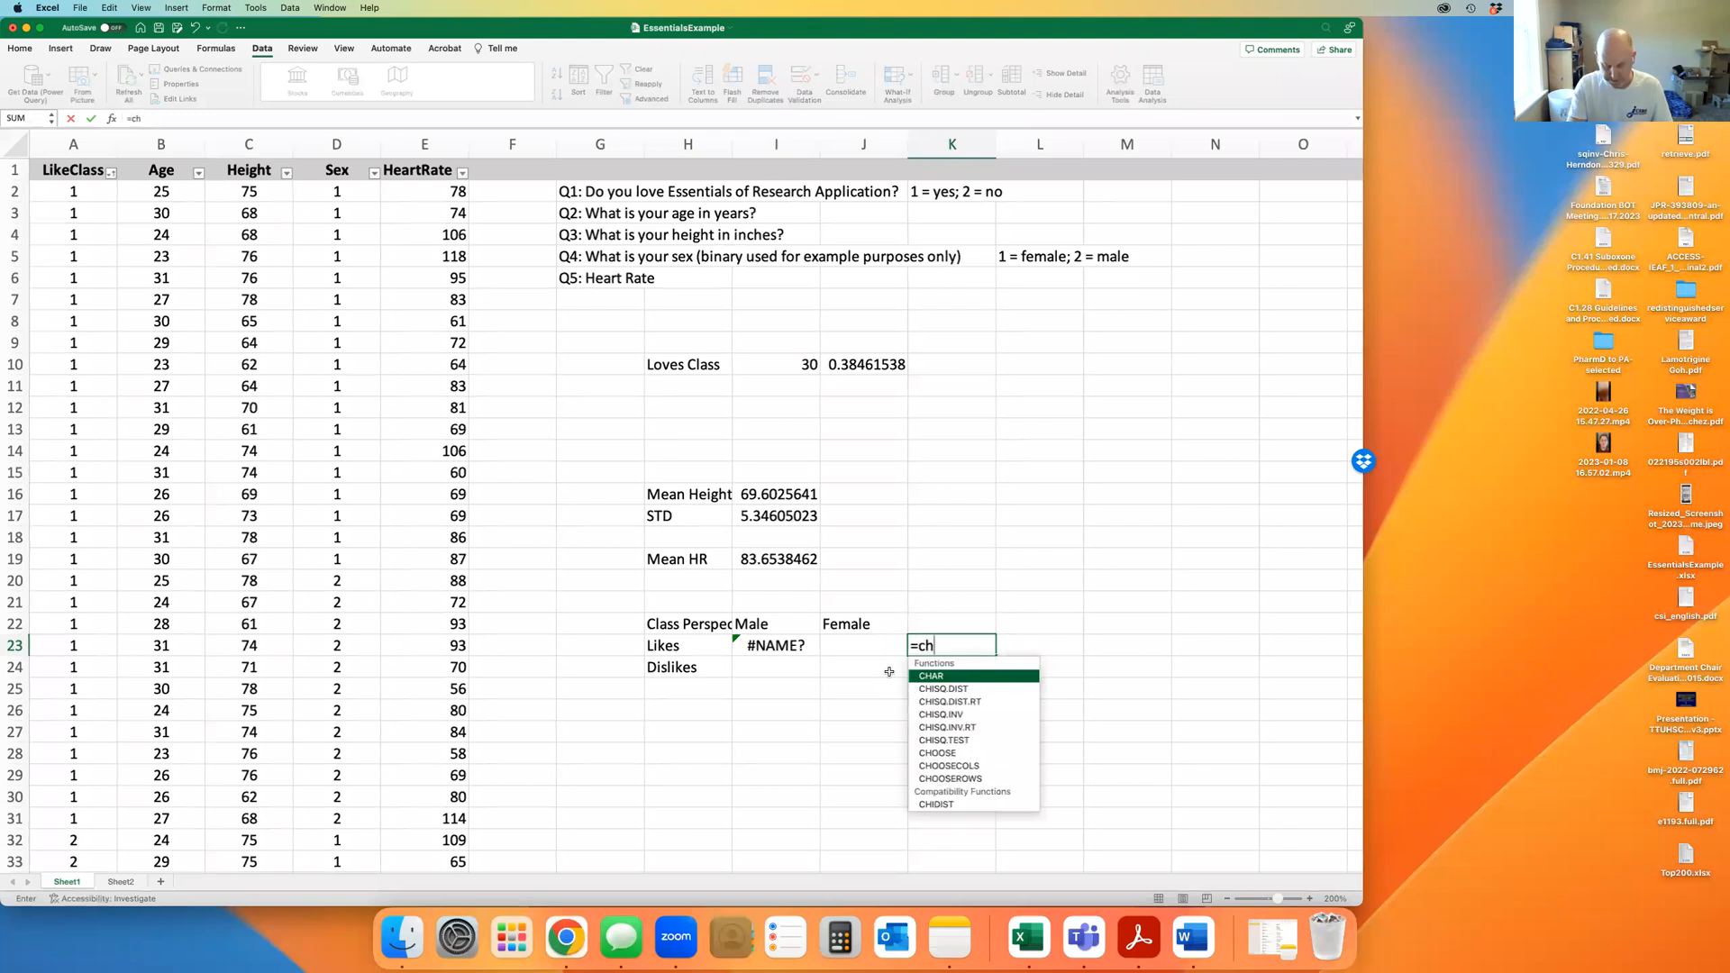
pyautogui.write('i')
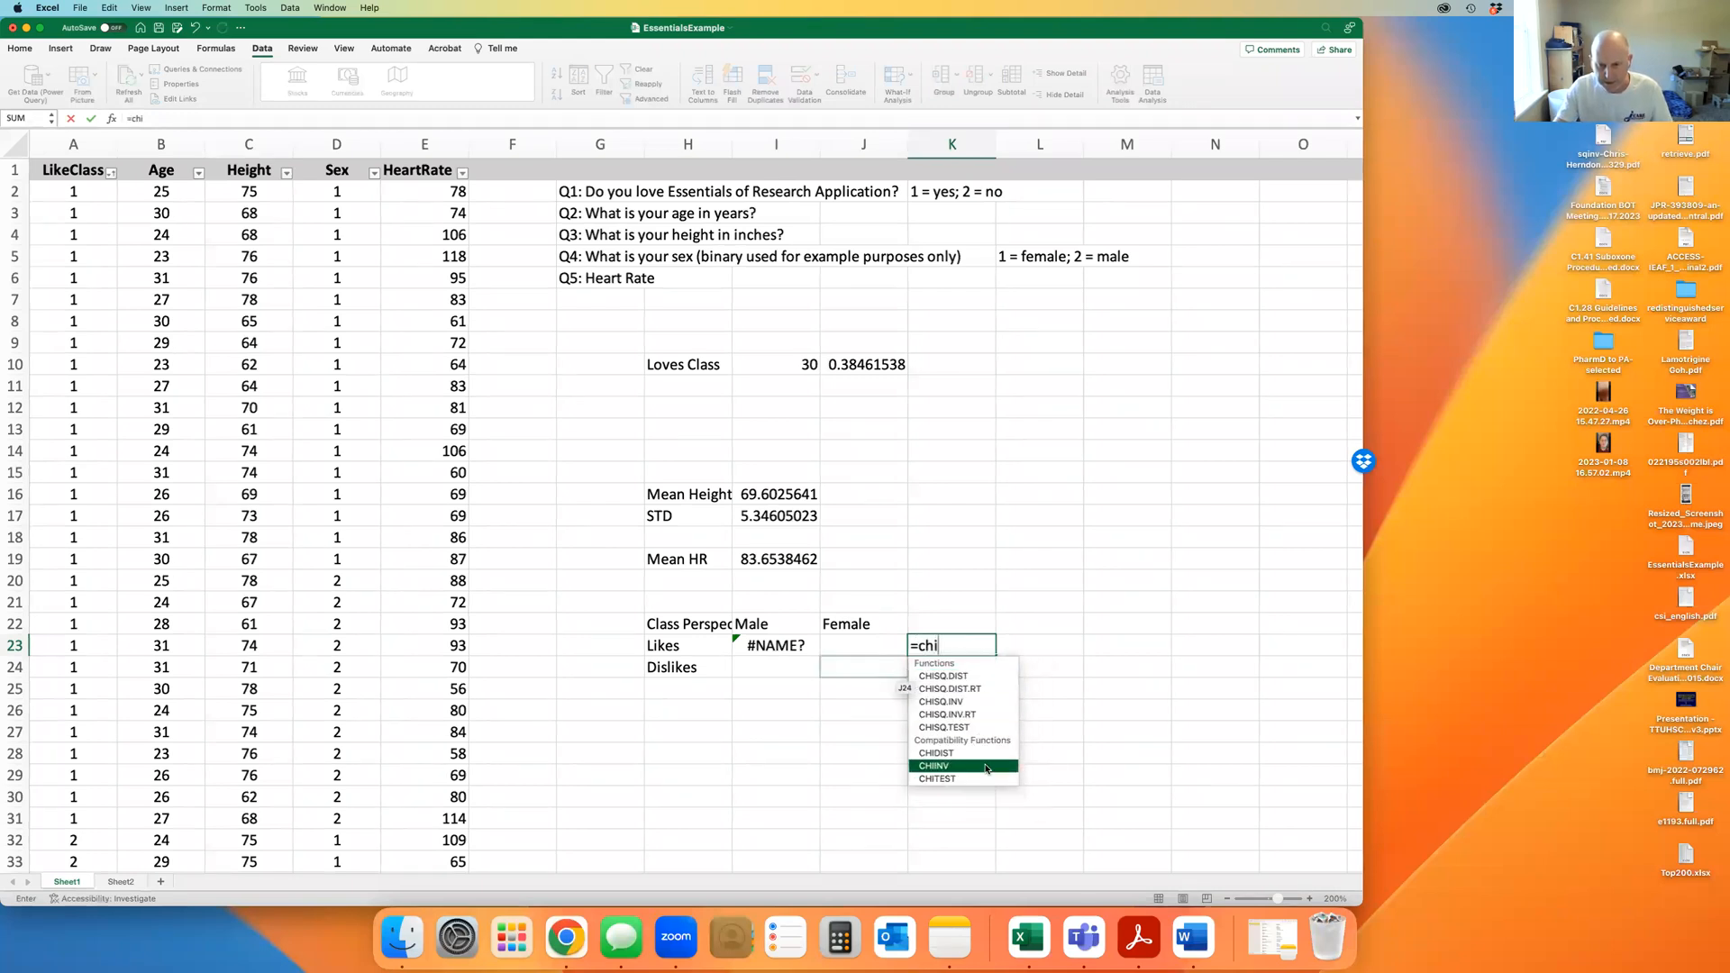
pyautogui.doubleClick(941, 727)
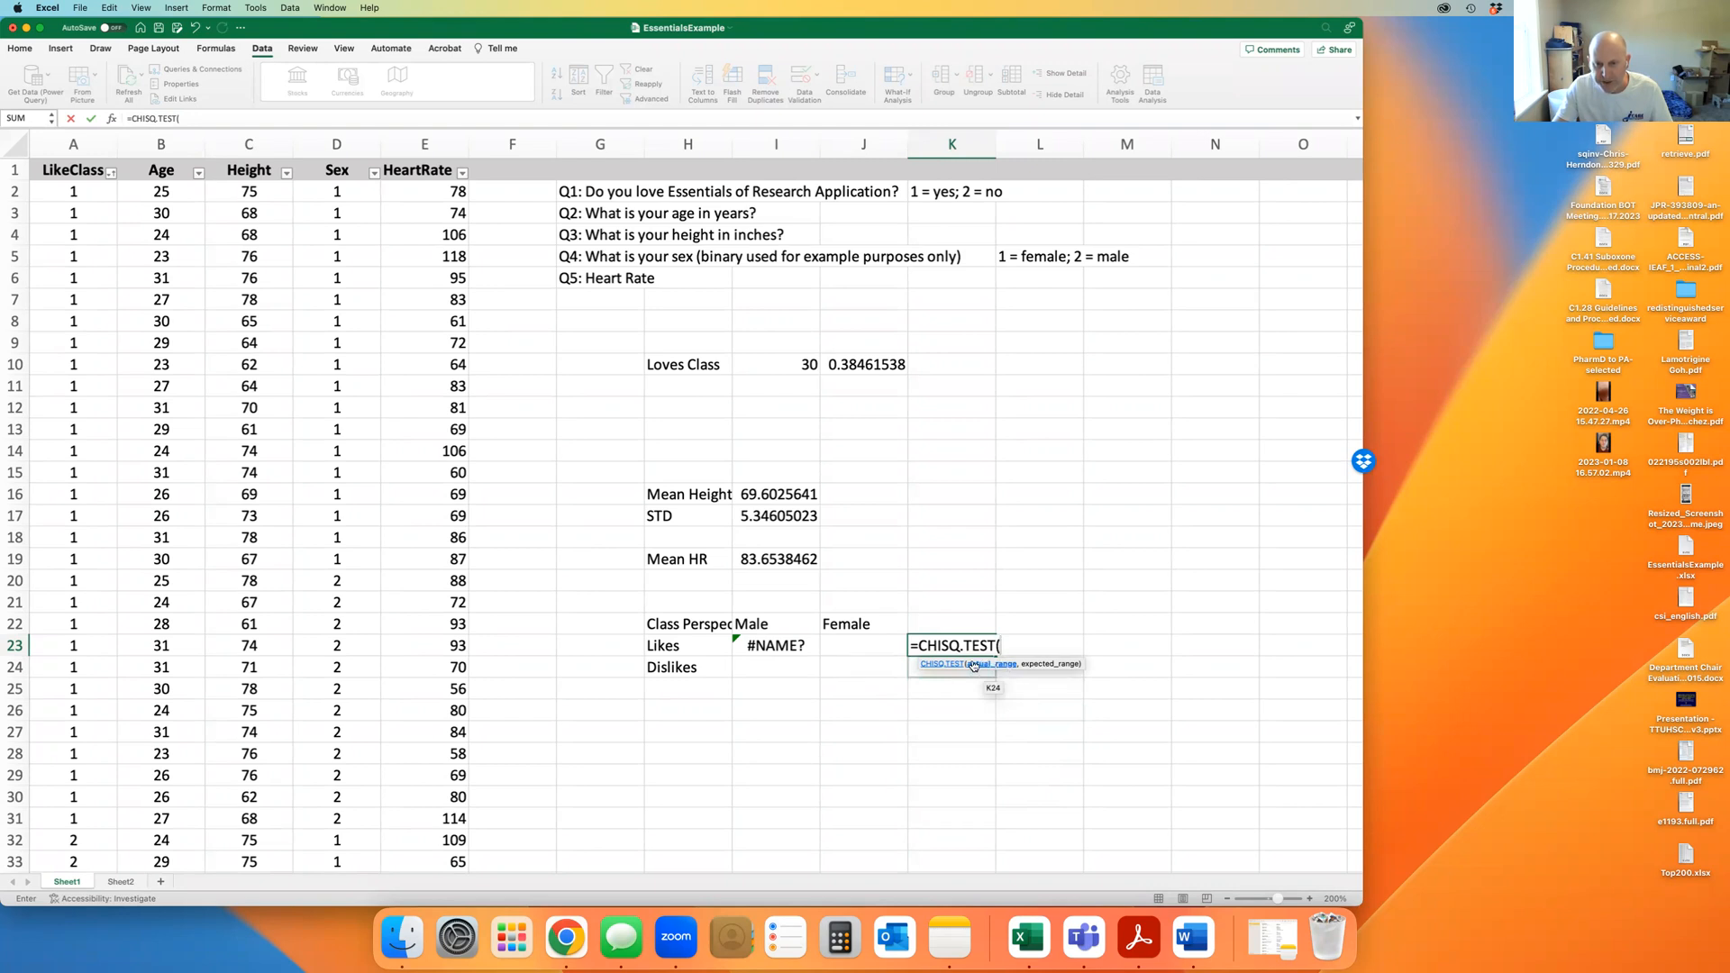
pyautogui.moveTo(73, 191); pyautogui.dragTo(72, 820)
pyautogui.scroll(15, 1007, 546)
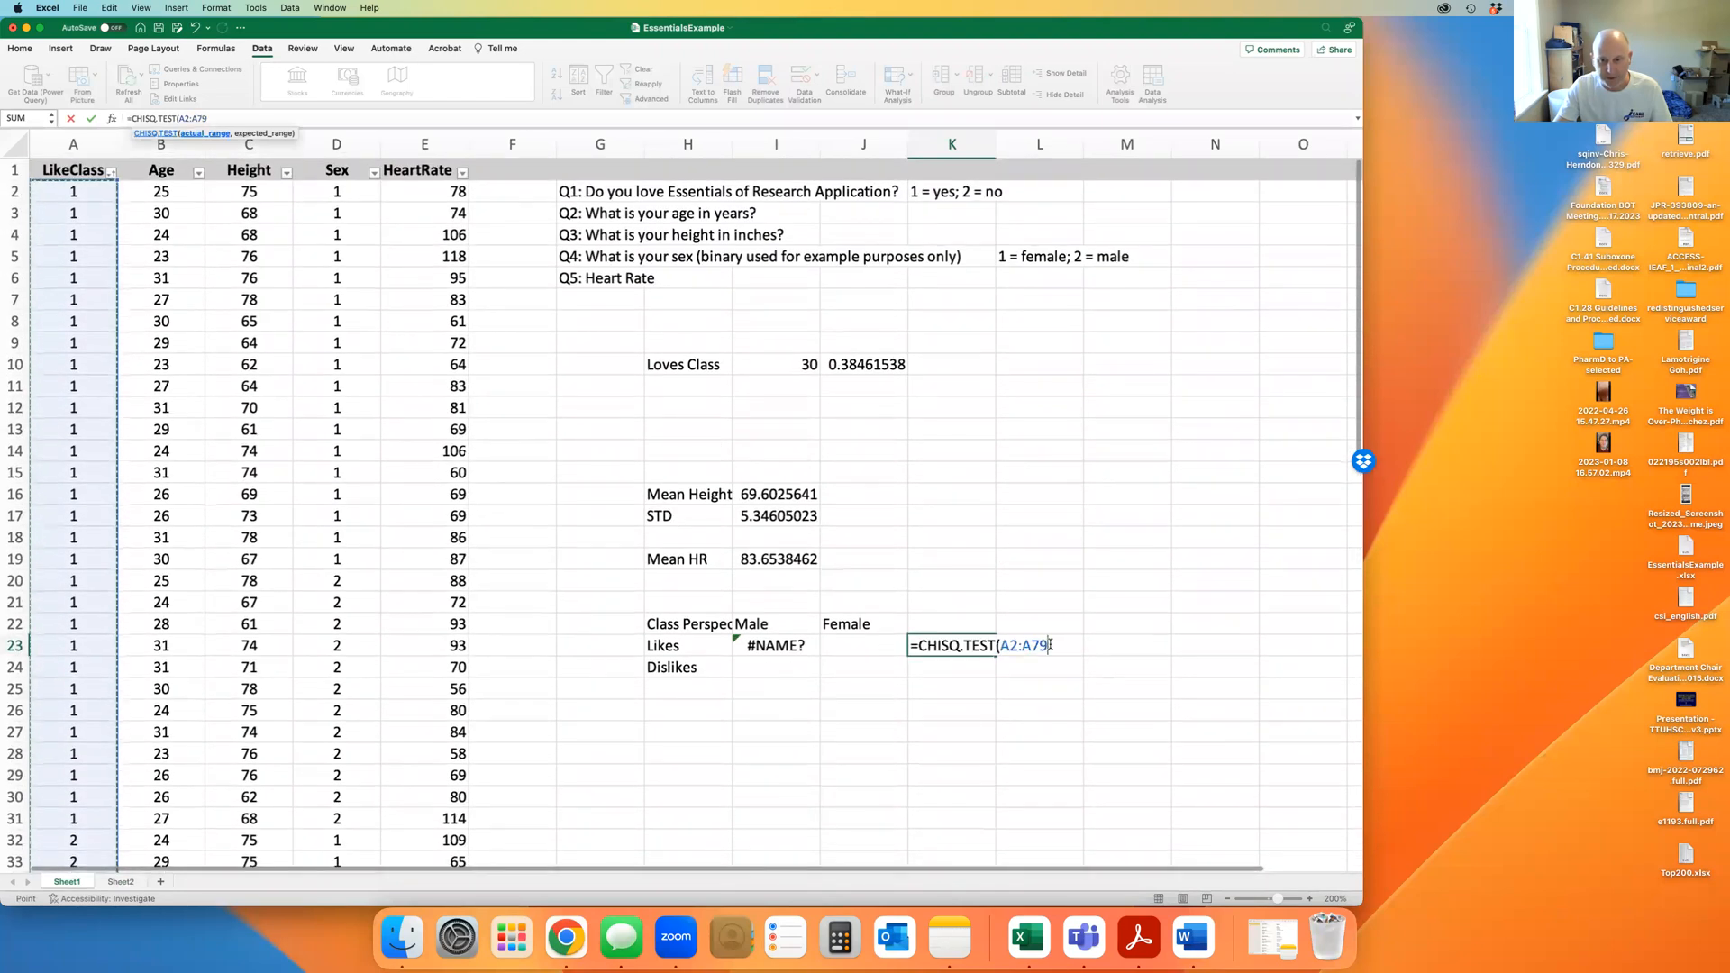
pyautogui.write(',')
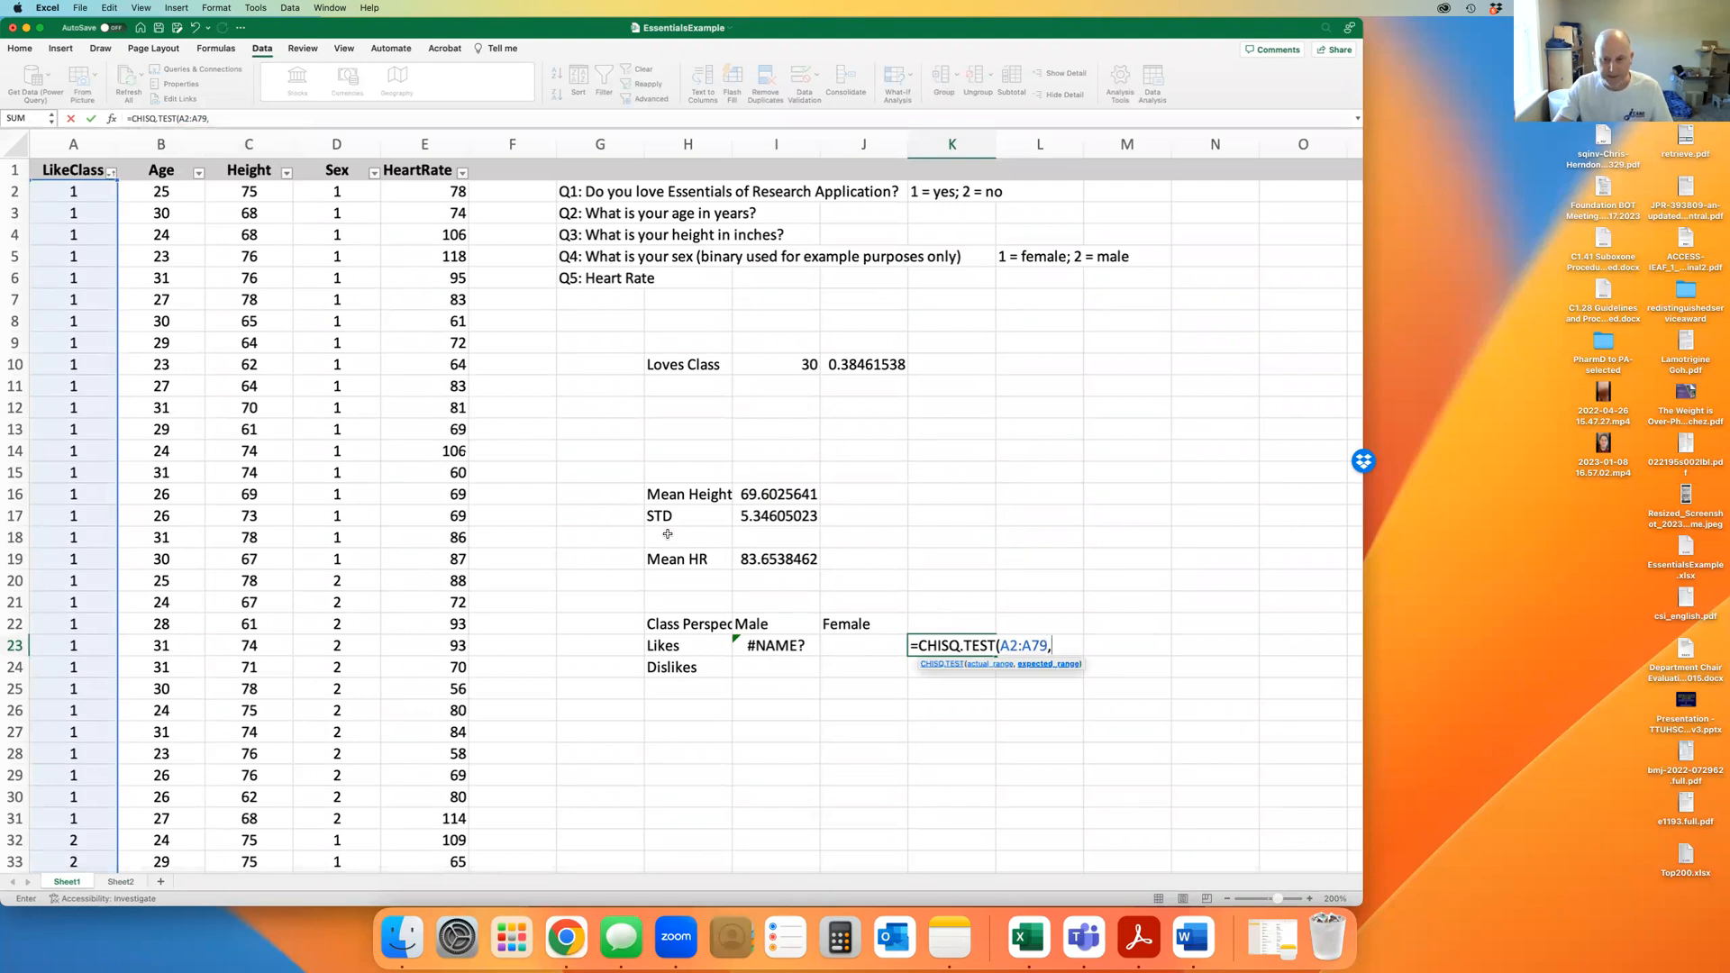
pyautogui.moveTo(344, 195); pyautogui.dragTo(337, 822)
pyautogui.scroll(15, 904, 589)
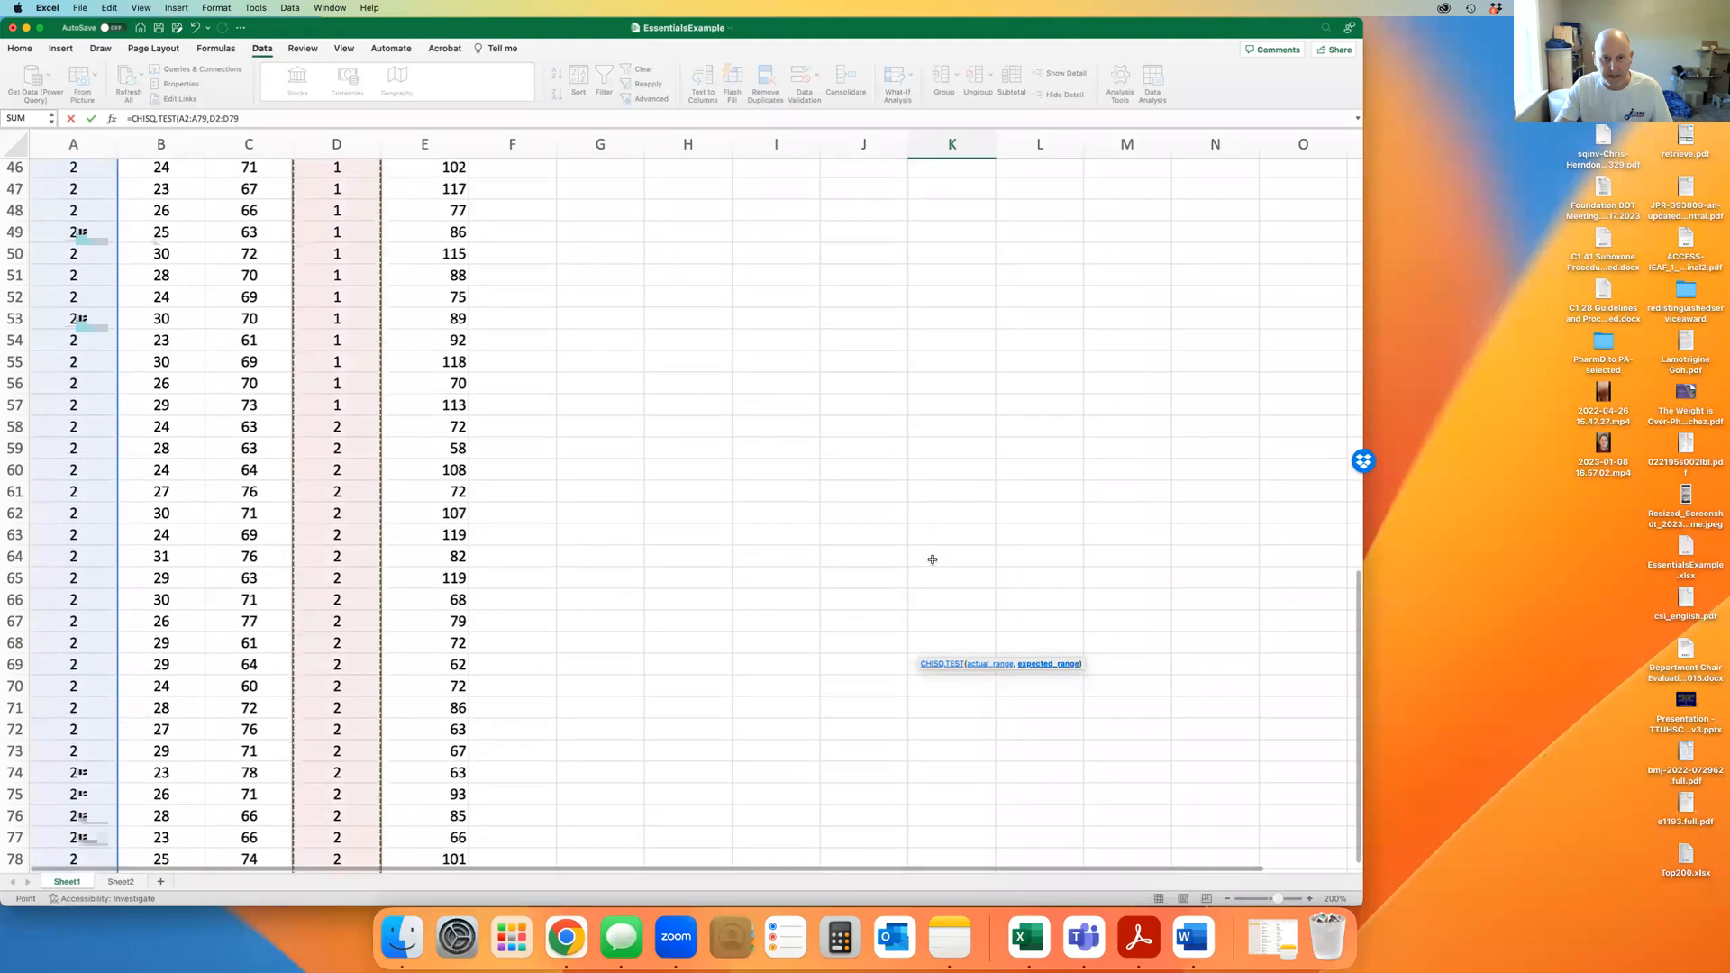
pyautogui.write(')')
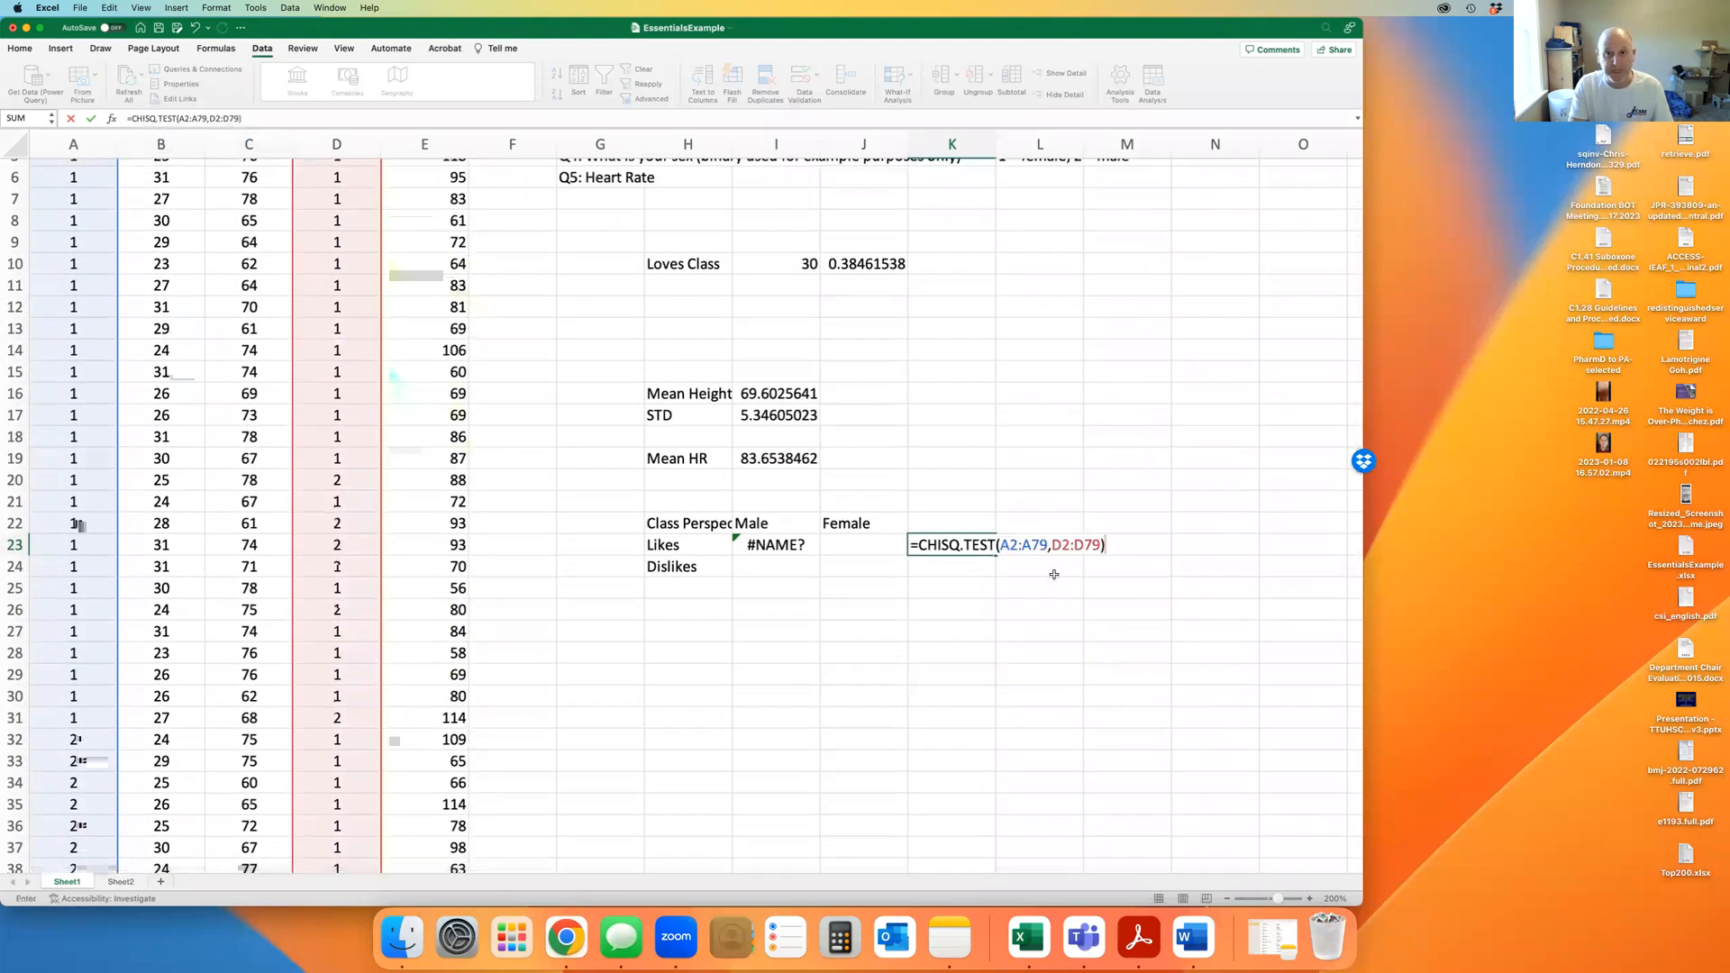
pyautogui.press('Return')
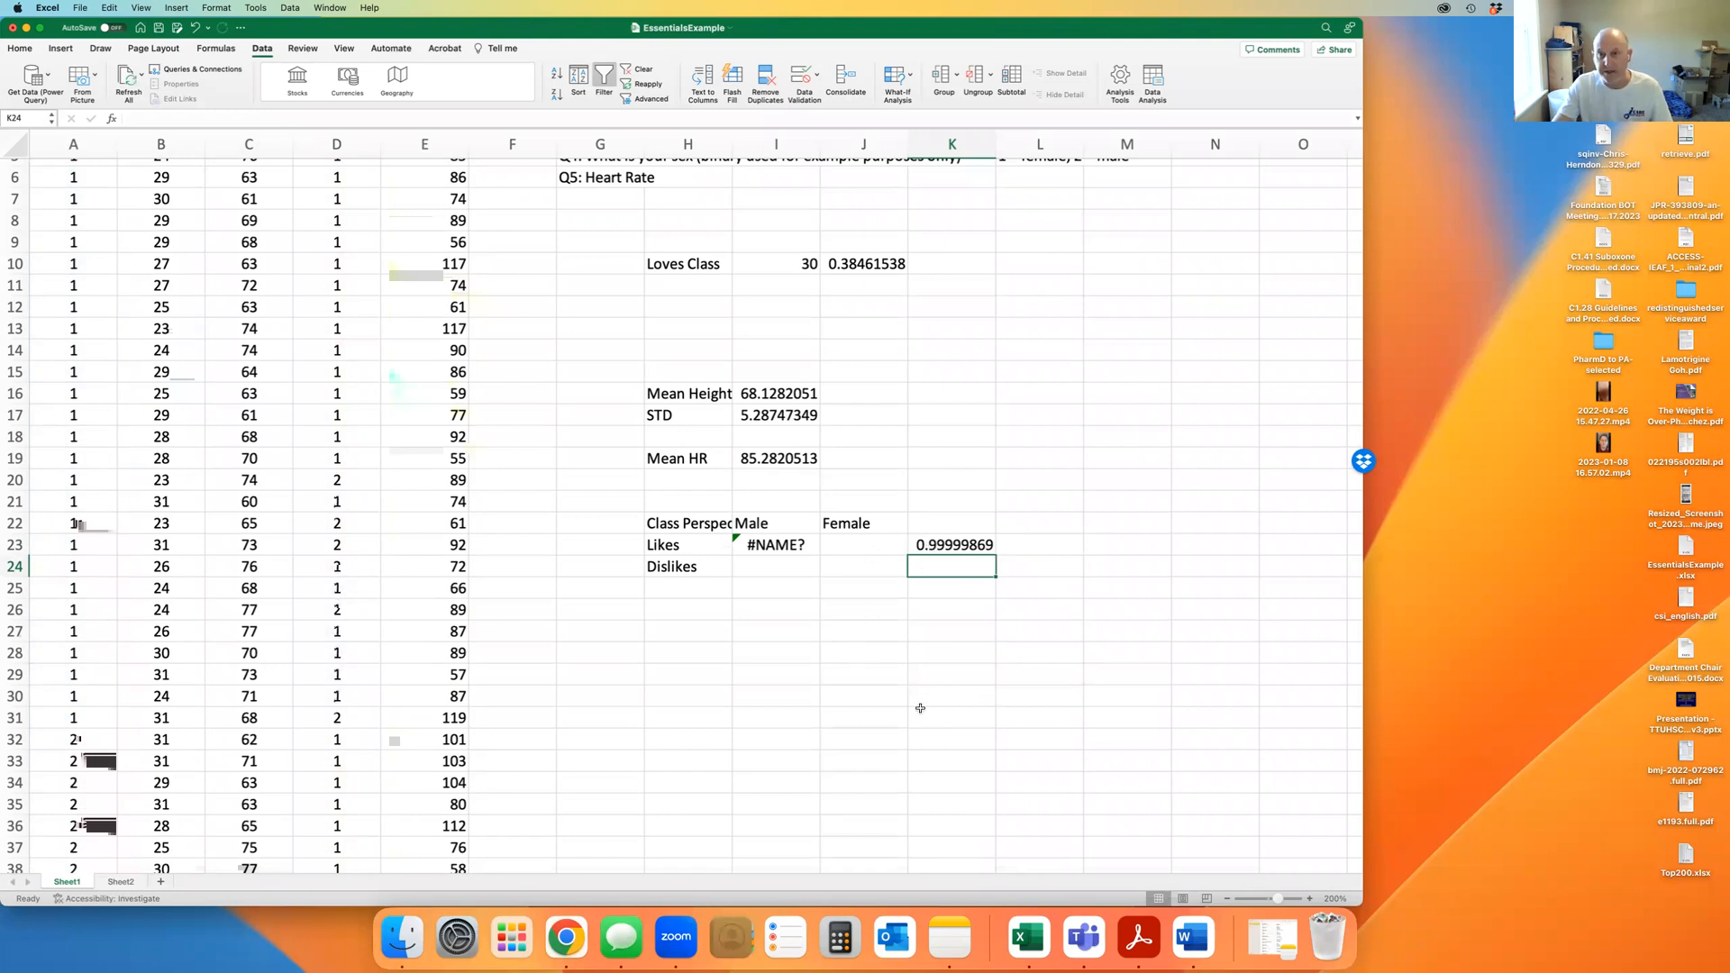
# Delete everything in G9:L26, including the summary statistics and the Class Perspective table
pyautogui.moveTo(1003, 622); pyautogui.dragTo(635, 249)
pyautogui.press('Delete')
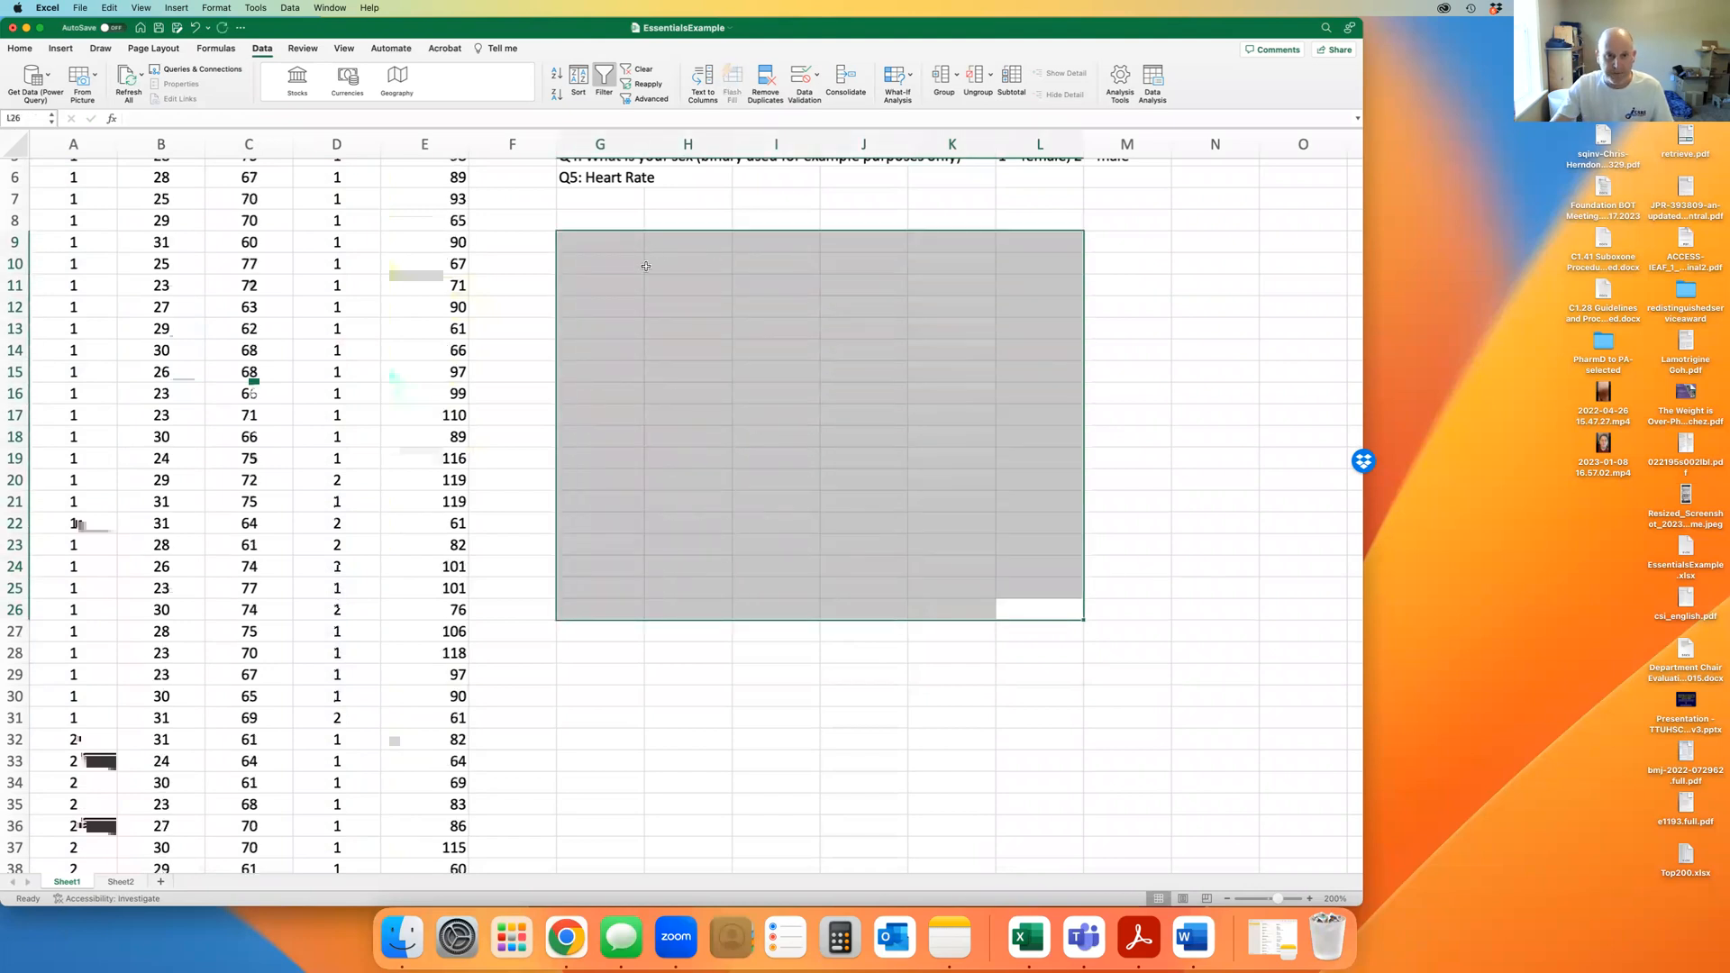
pyautogui.scroll(3, 684, 397)
pyautogui.scroll(-1, 991, 450)
pyautogui.click(1176, 501)
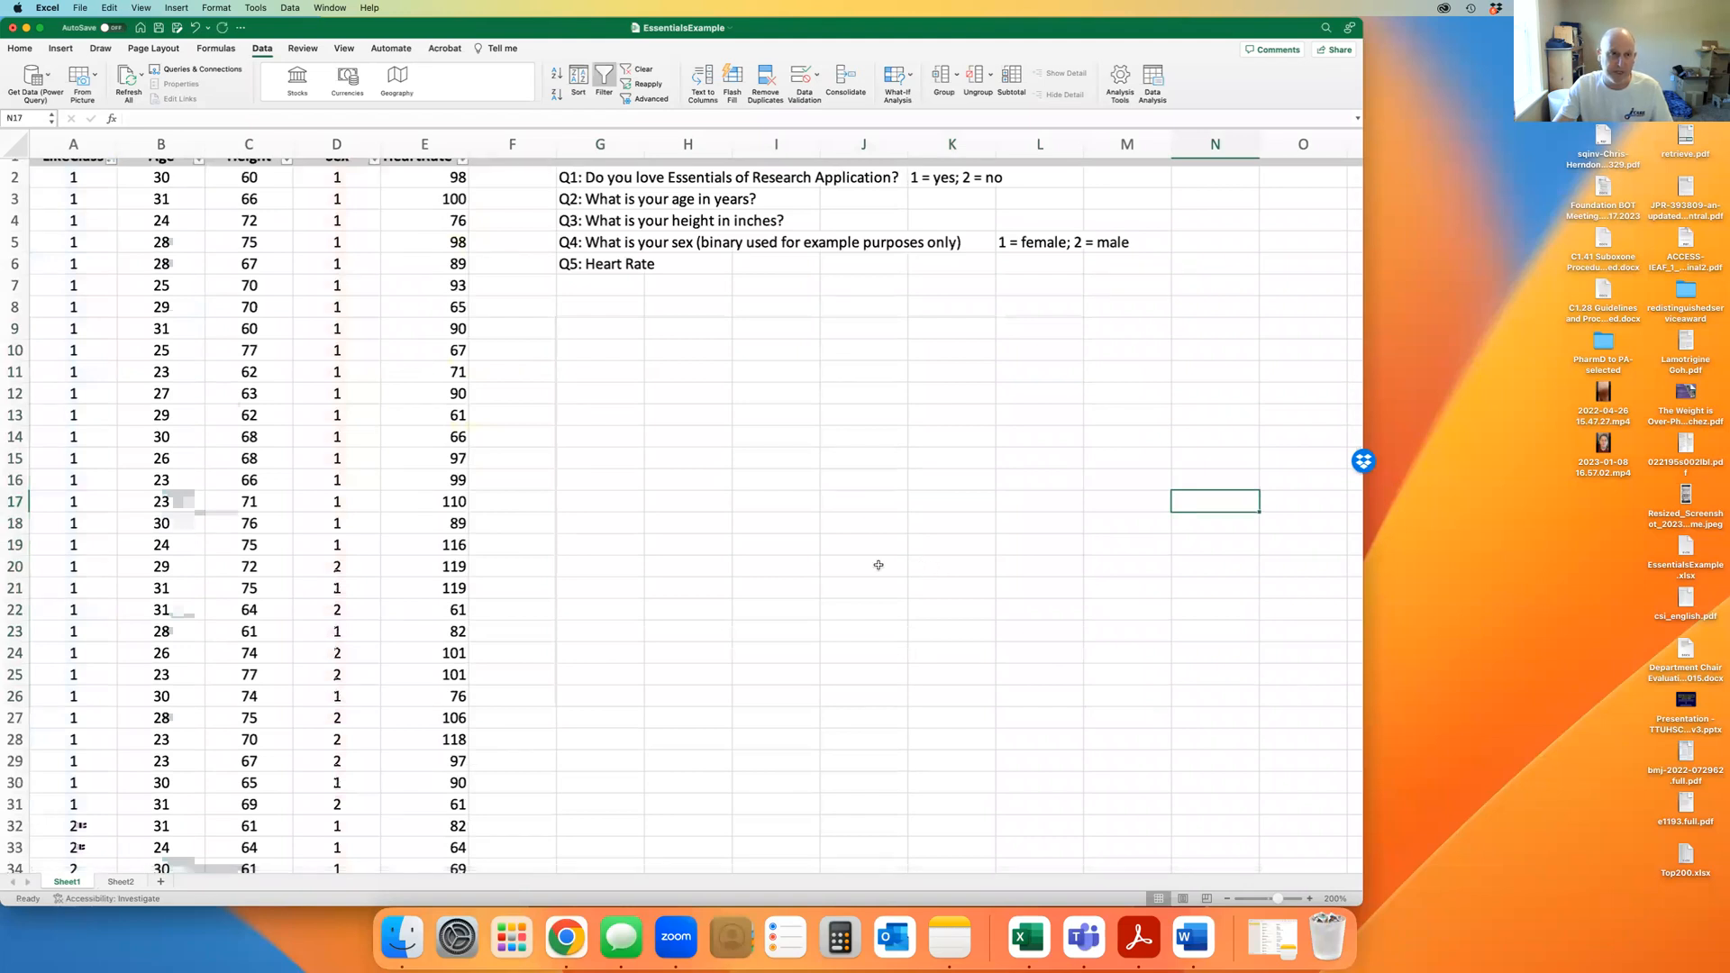
pyautogui.scroll(1, 801, 550)
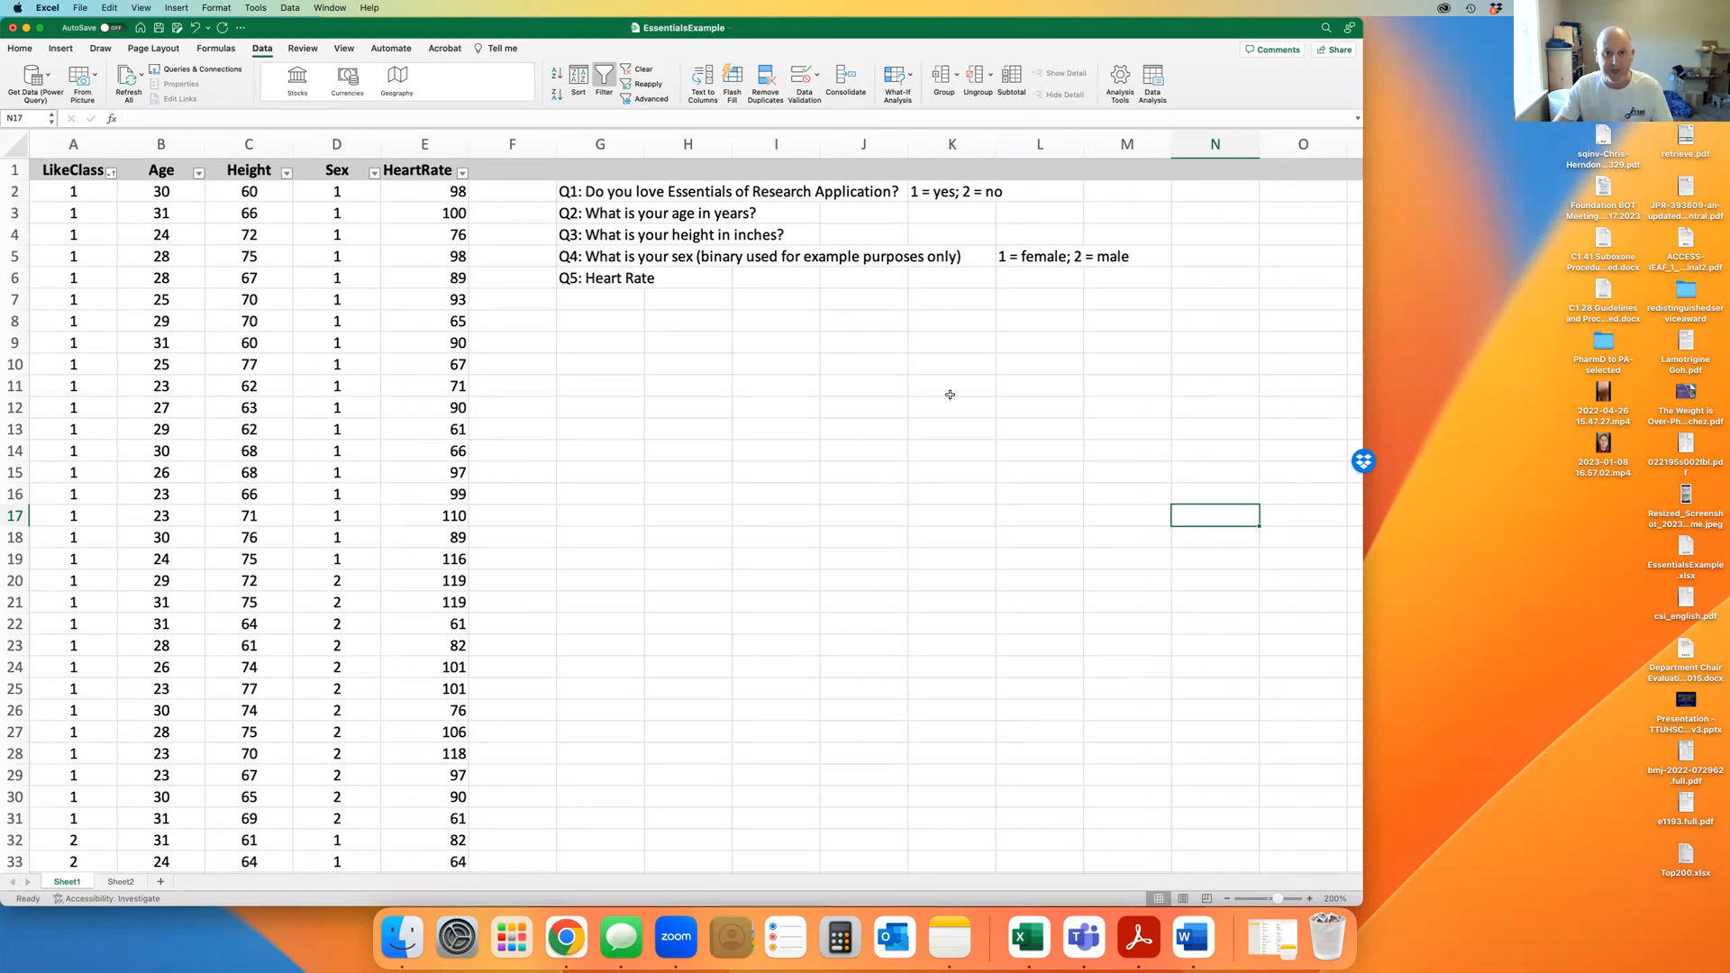
# Enter =CORREL(B2:B79,C2:C79) in H9 for Age versus Height, giving -0.0686427
pyautogui.click(659, 340)
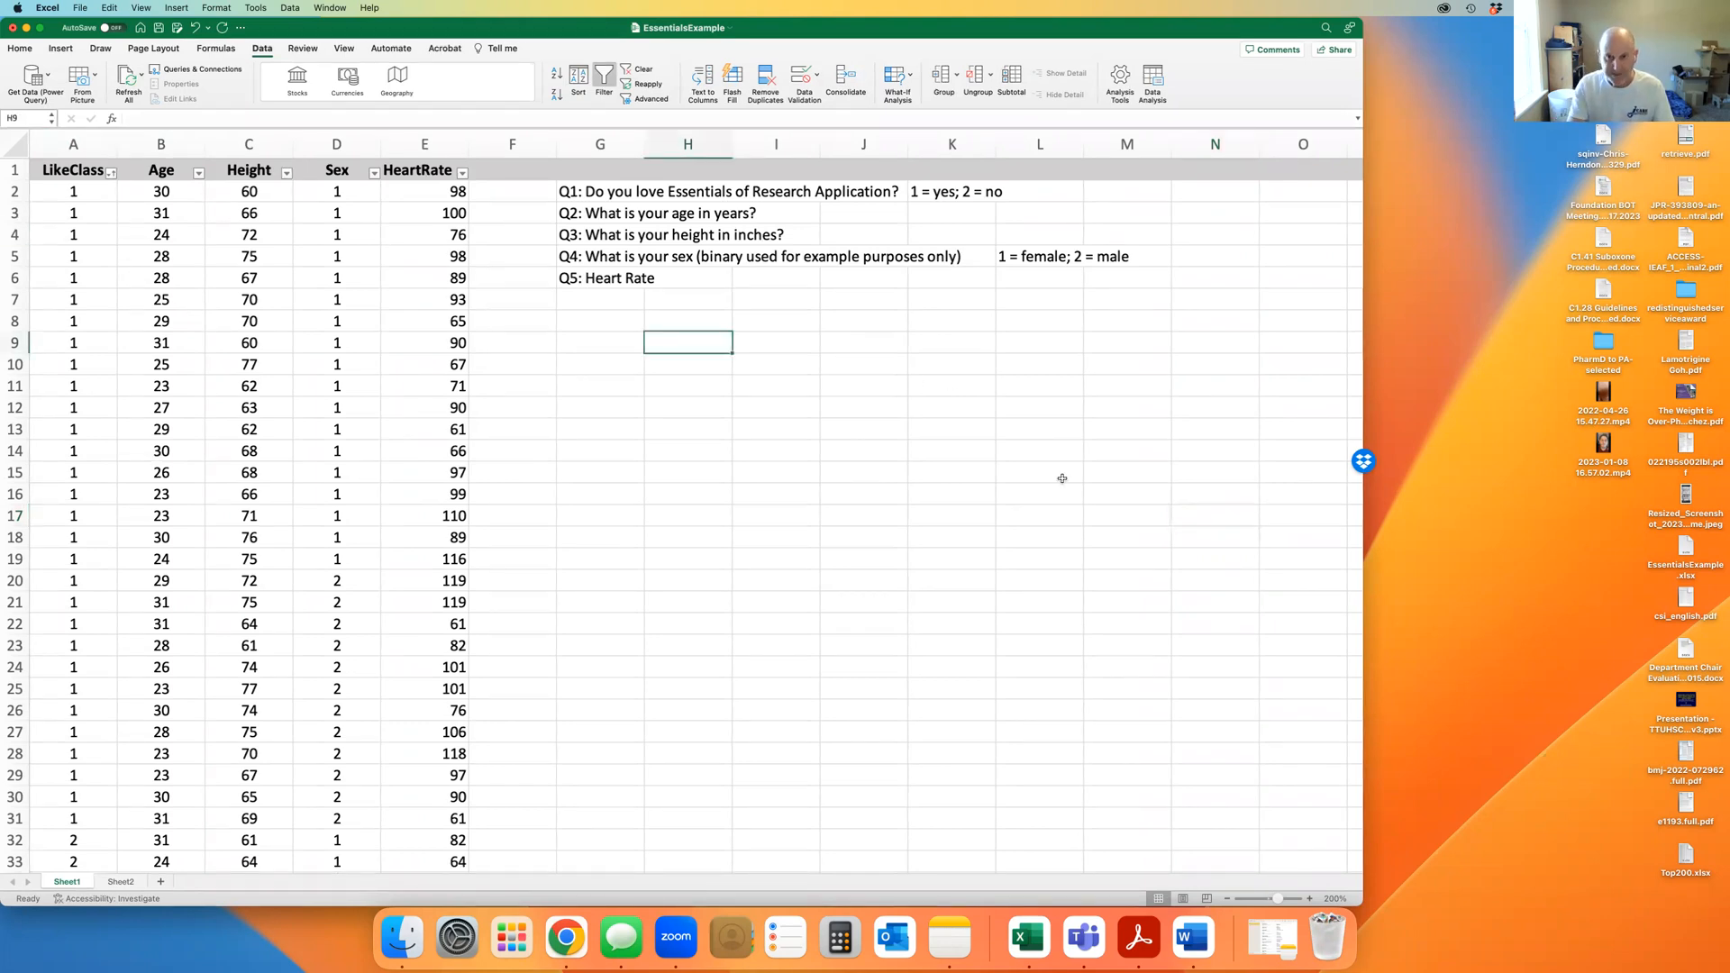
pyautogui.write('=corr')
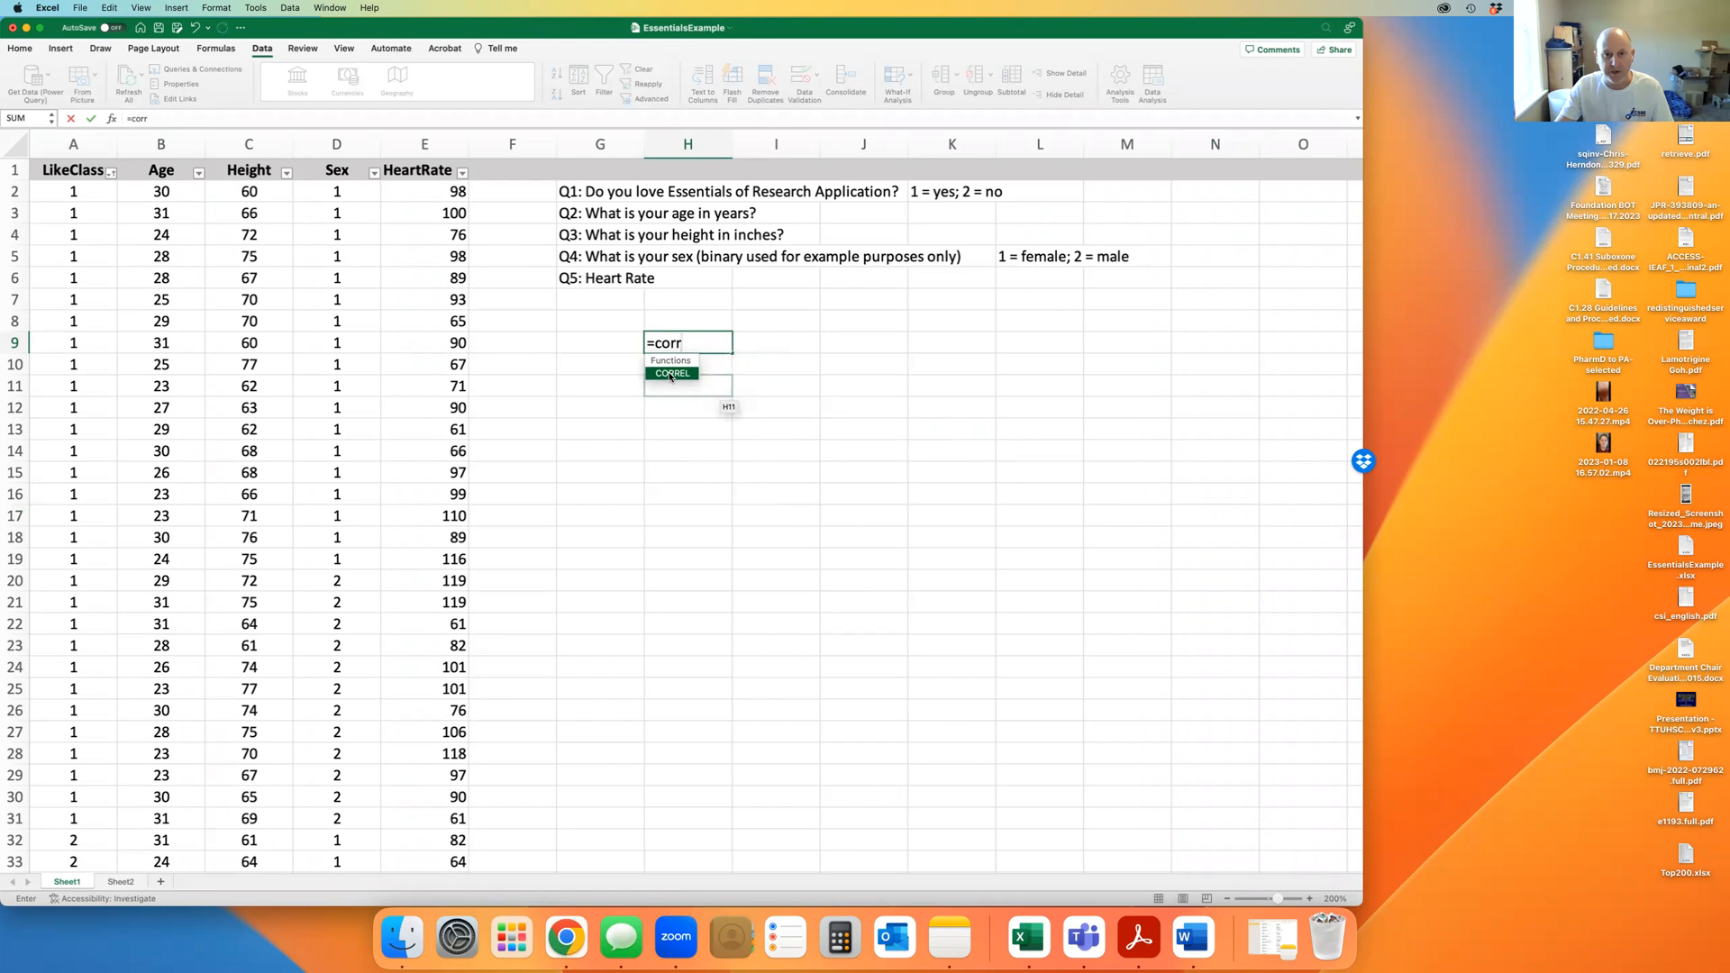
pyautogui.doubleClick(671, 374)
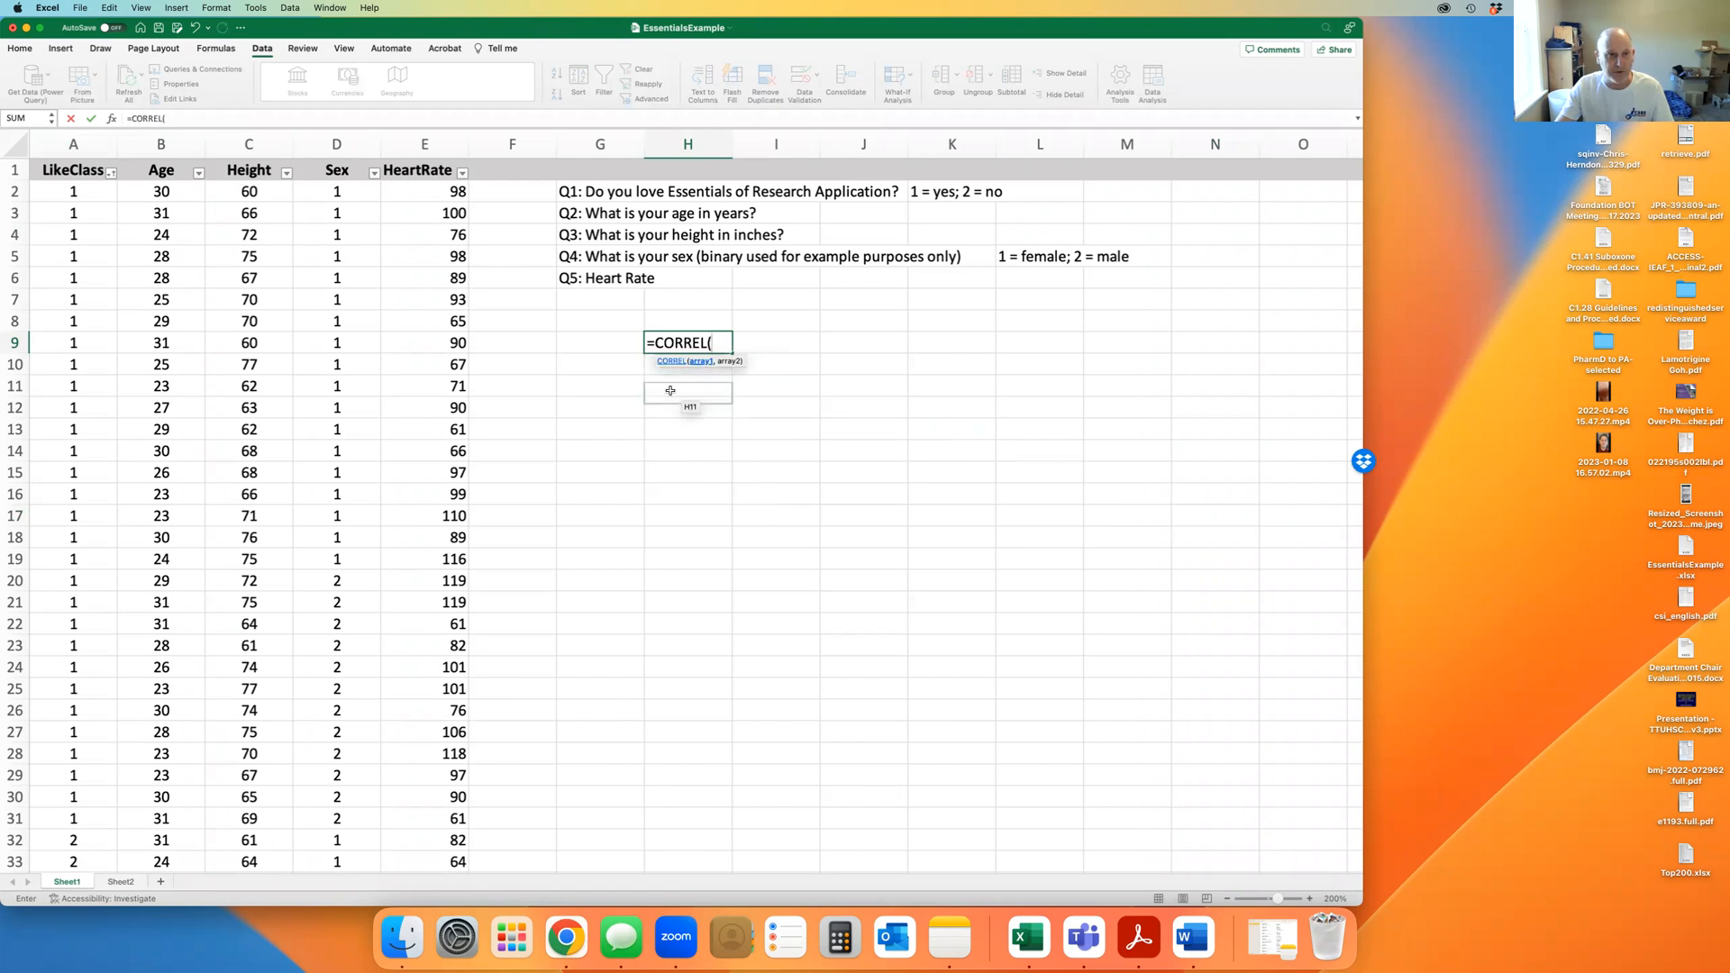
pyautogui.moveTo(161, 193); pyautogui.dragTo(137, 914)
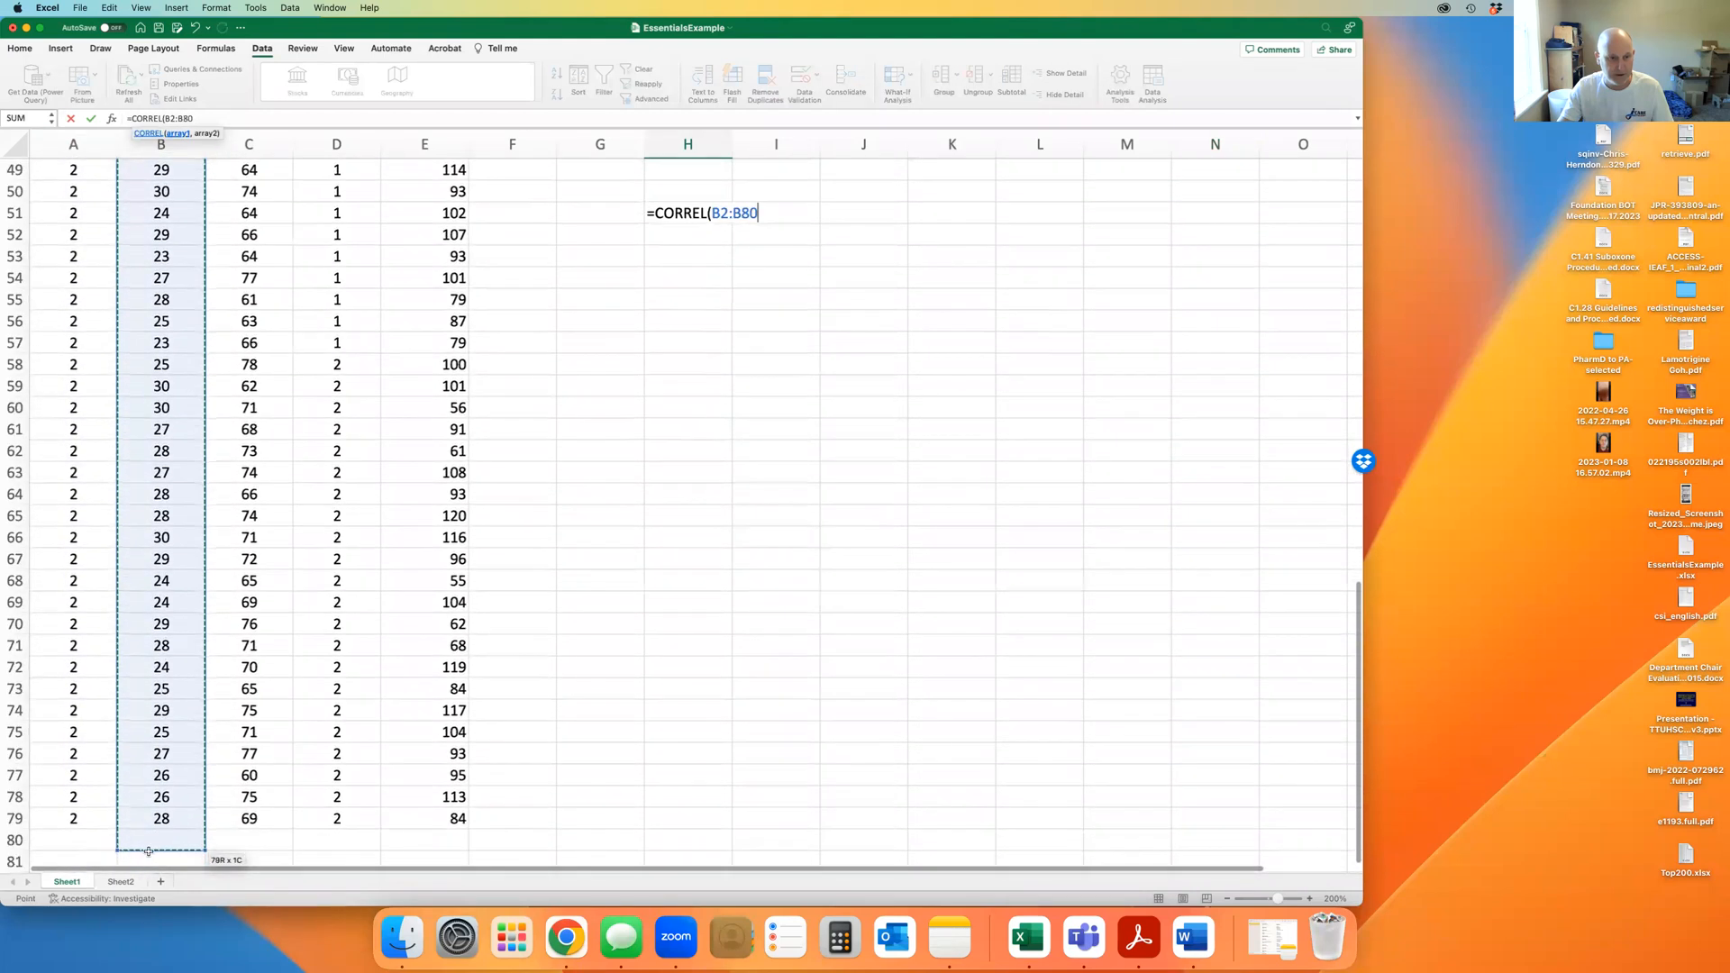
pyautogui.scroll(15, 809, 533)
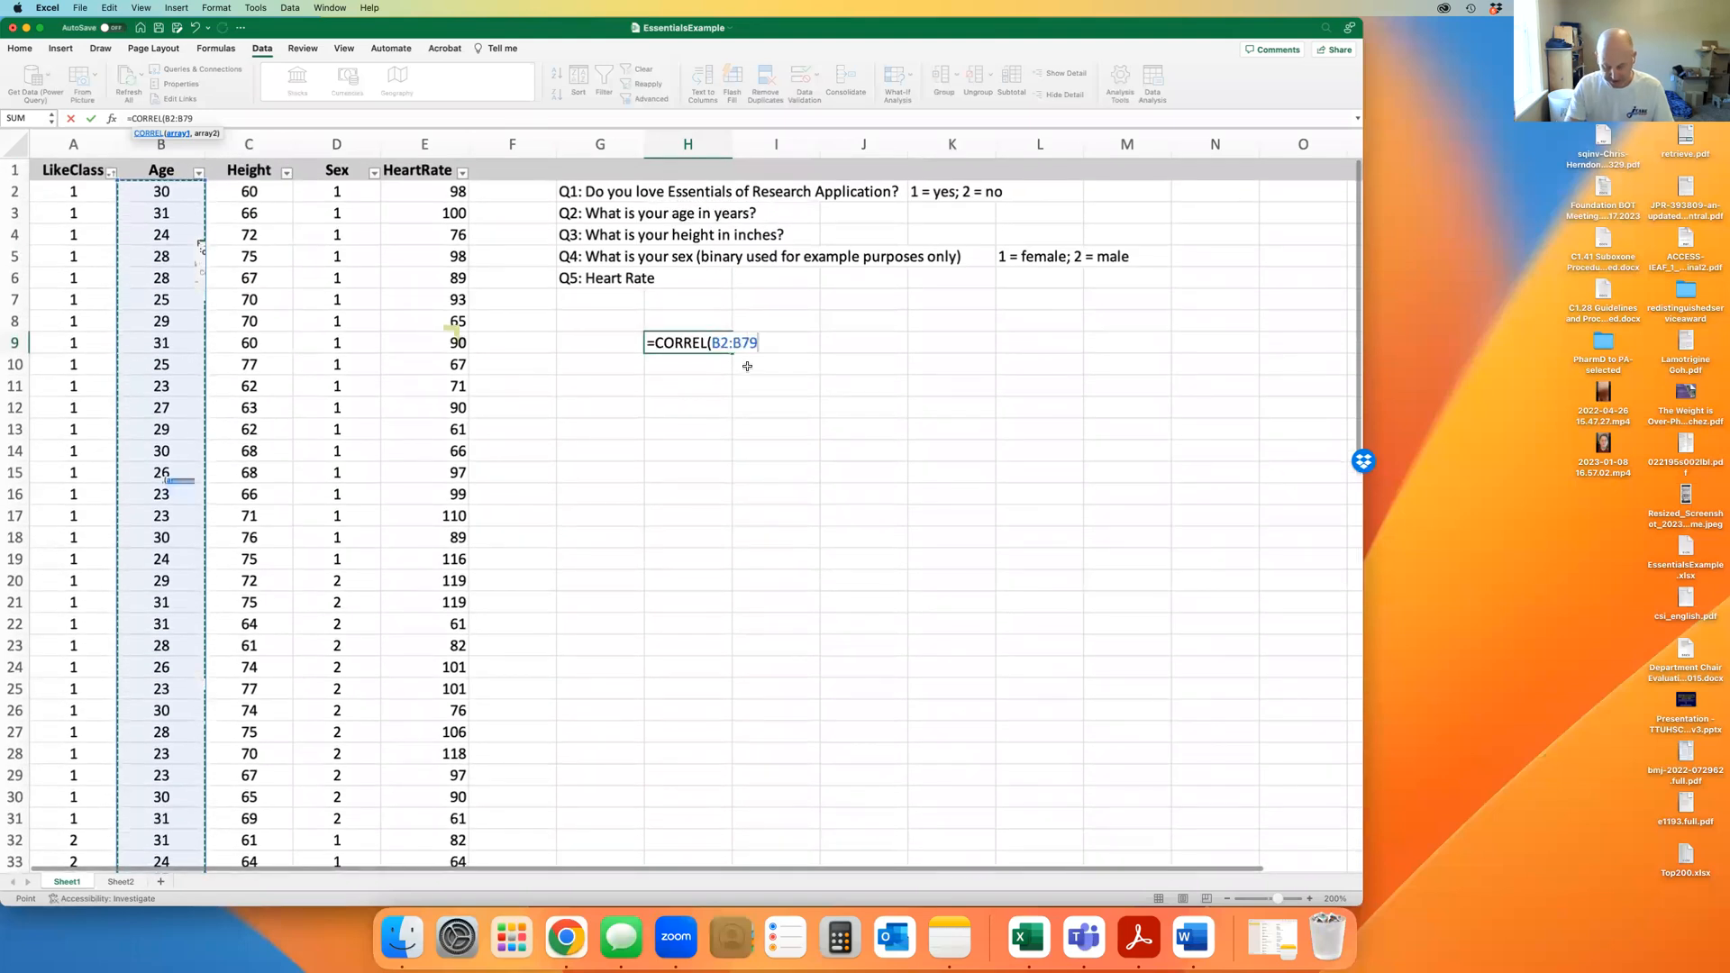
pyautogui.write(',')
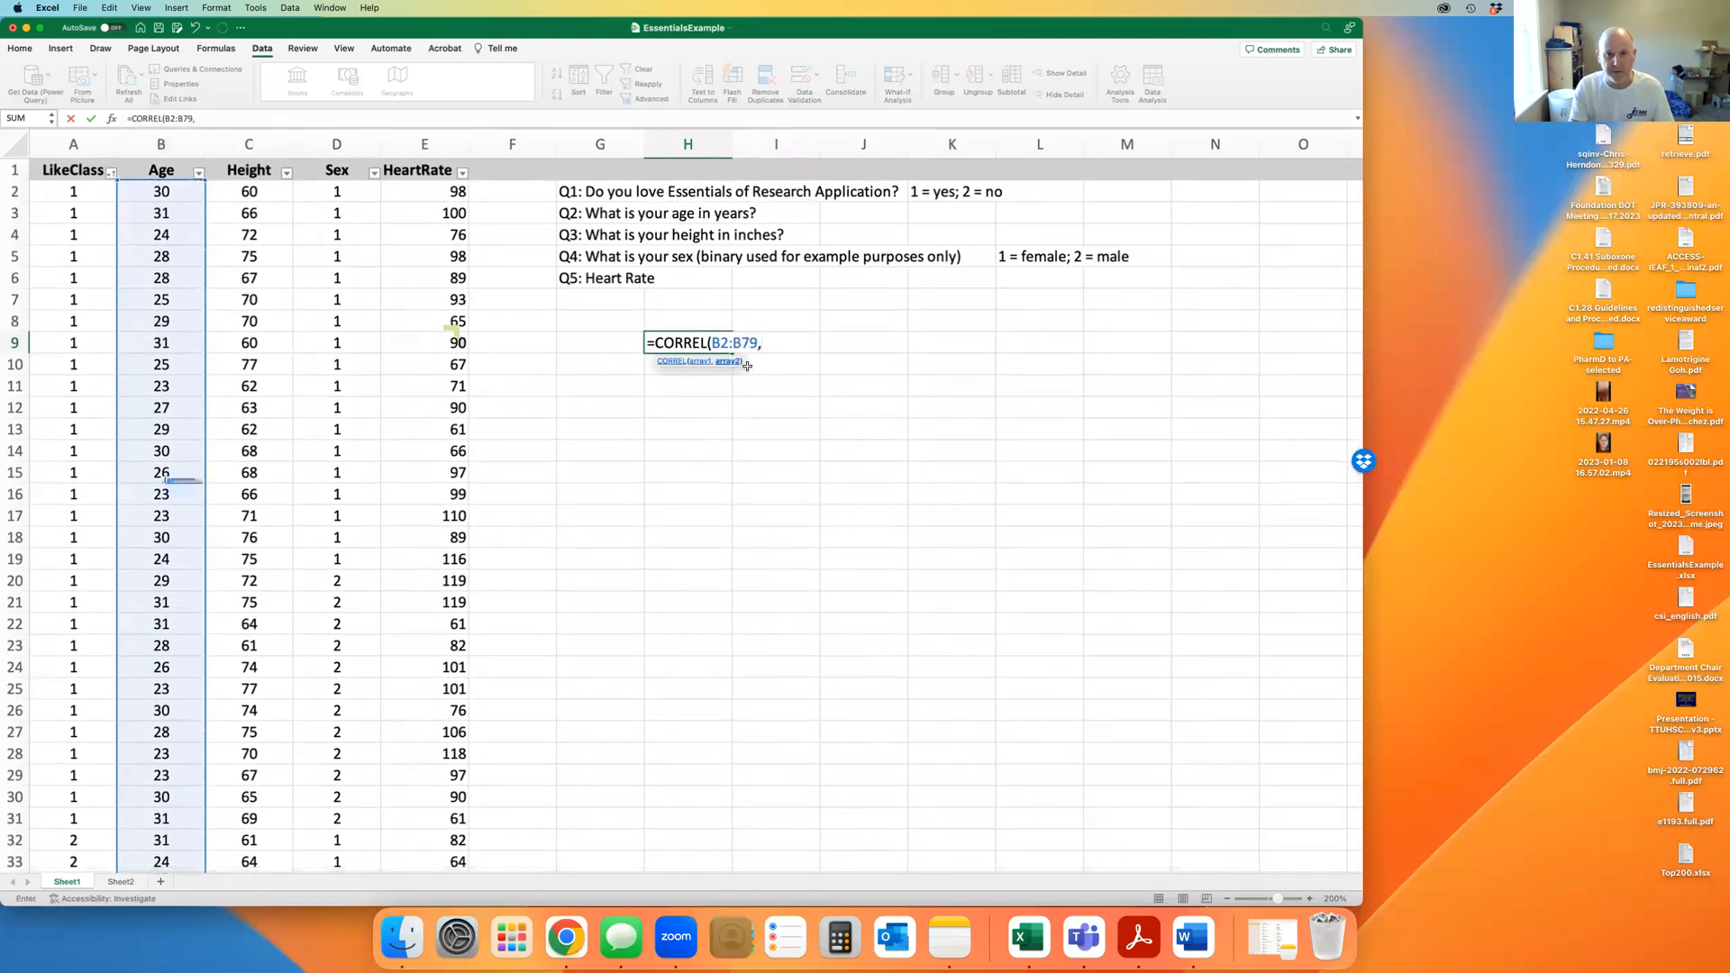
pyautogui.write('c2:c79')
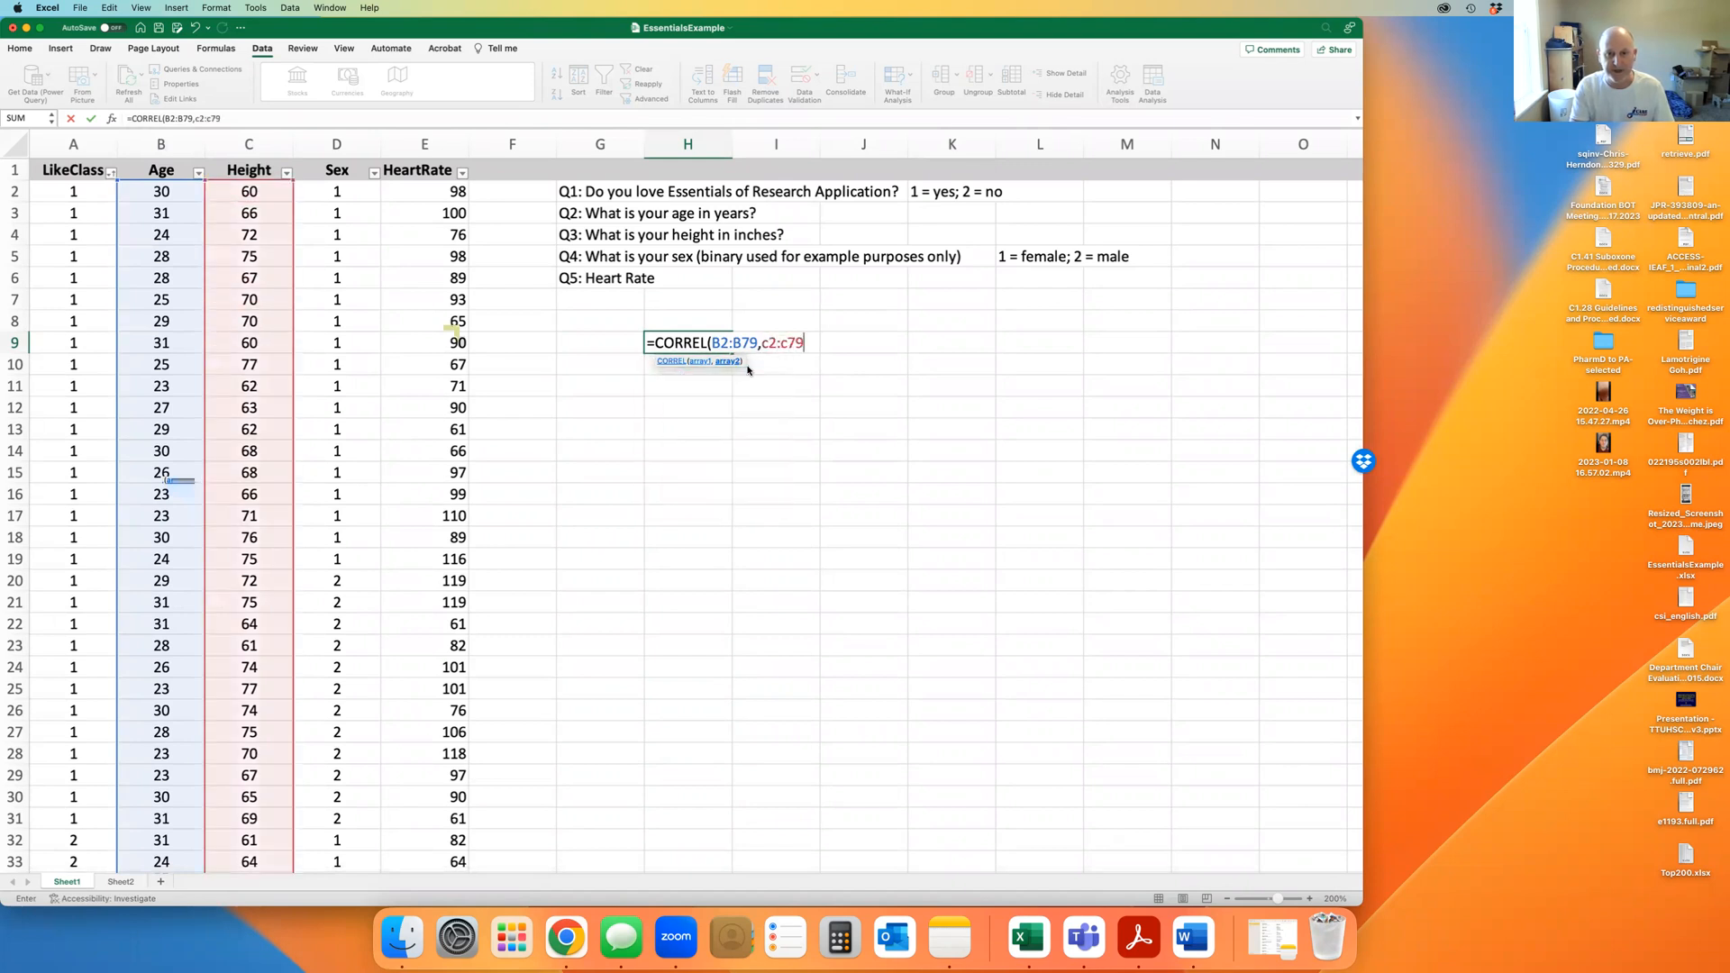
pyautogui.write(')')
pyautogui.press('Return')
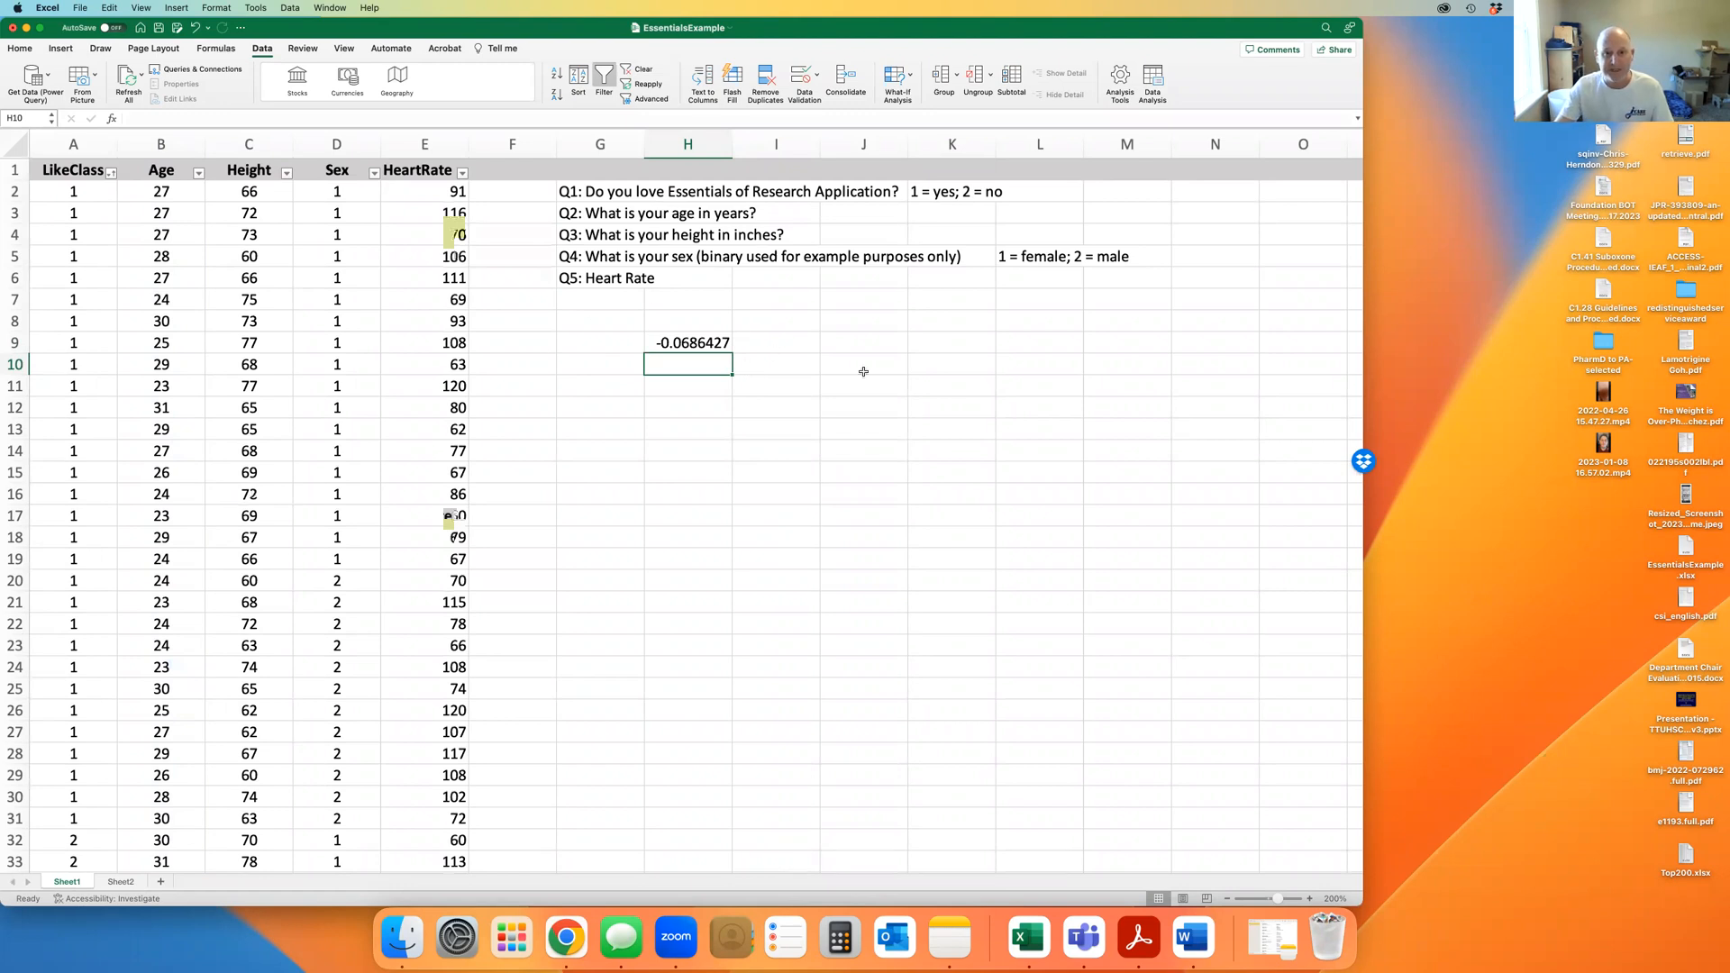
# Delete the correlation result in H9:J10, then select column B to check the Age count
pyautogui.moveTo(762, 397); pyautogui.dragTo(673, 339)
pyautogui.press('Delete')
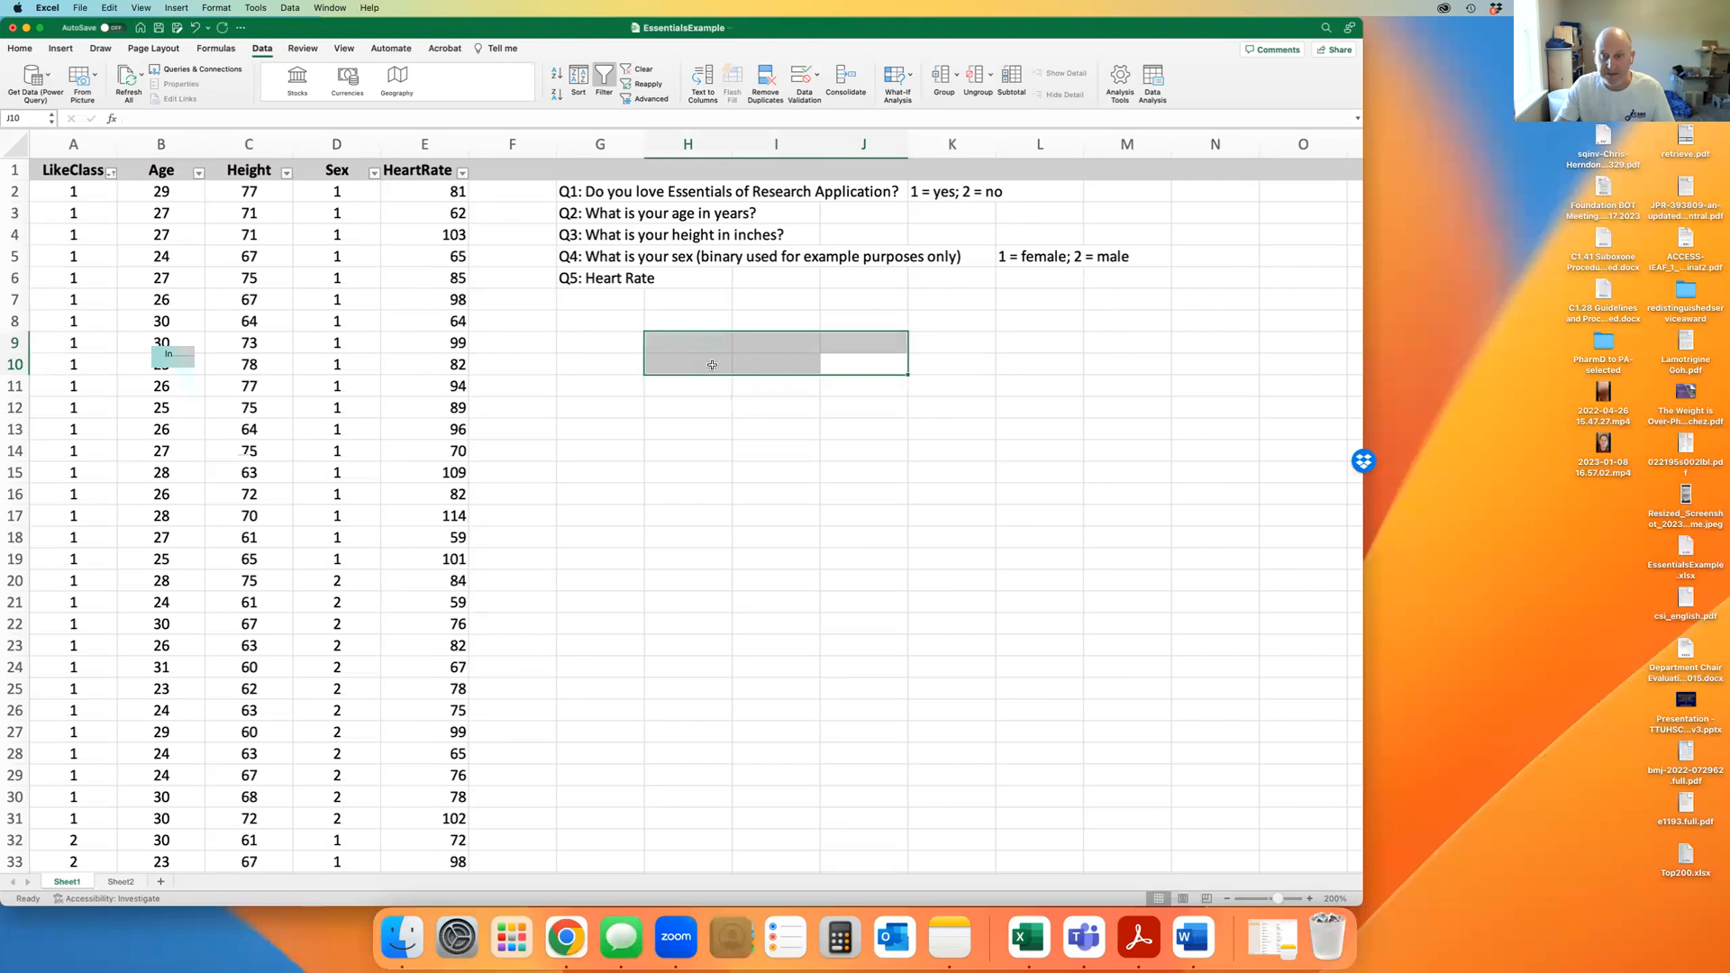
pyautogui.click(725, 448)
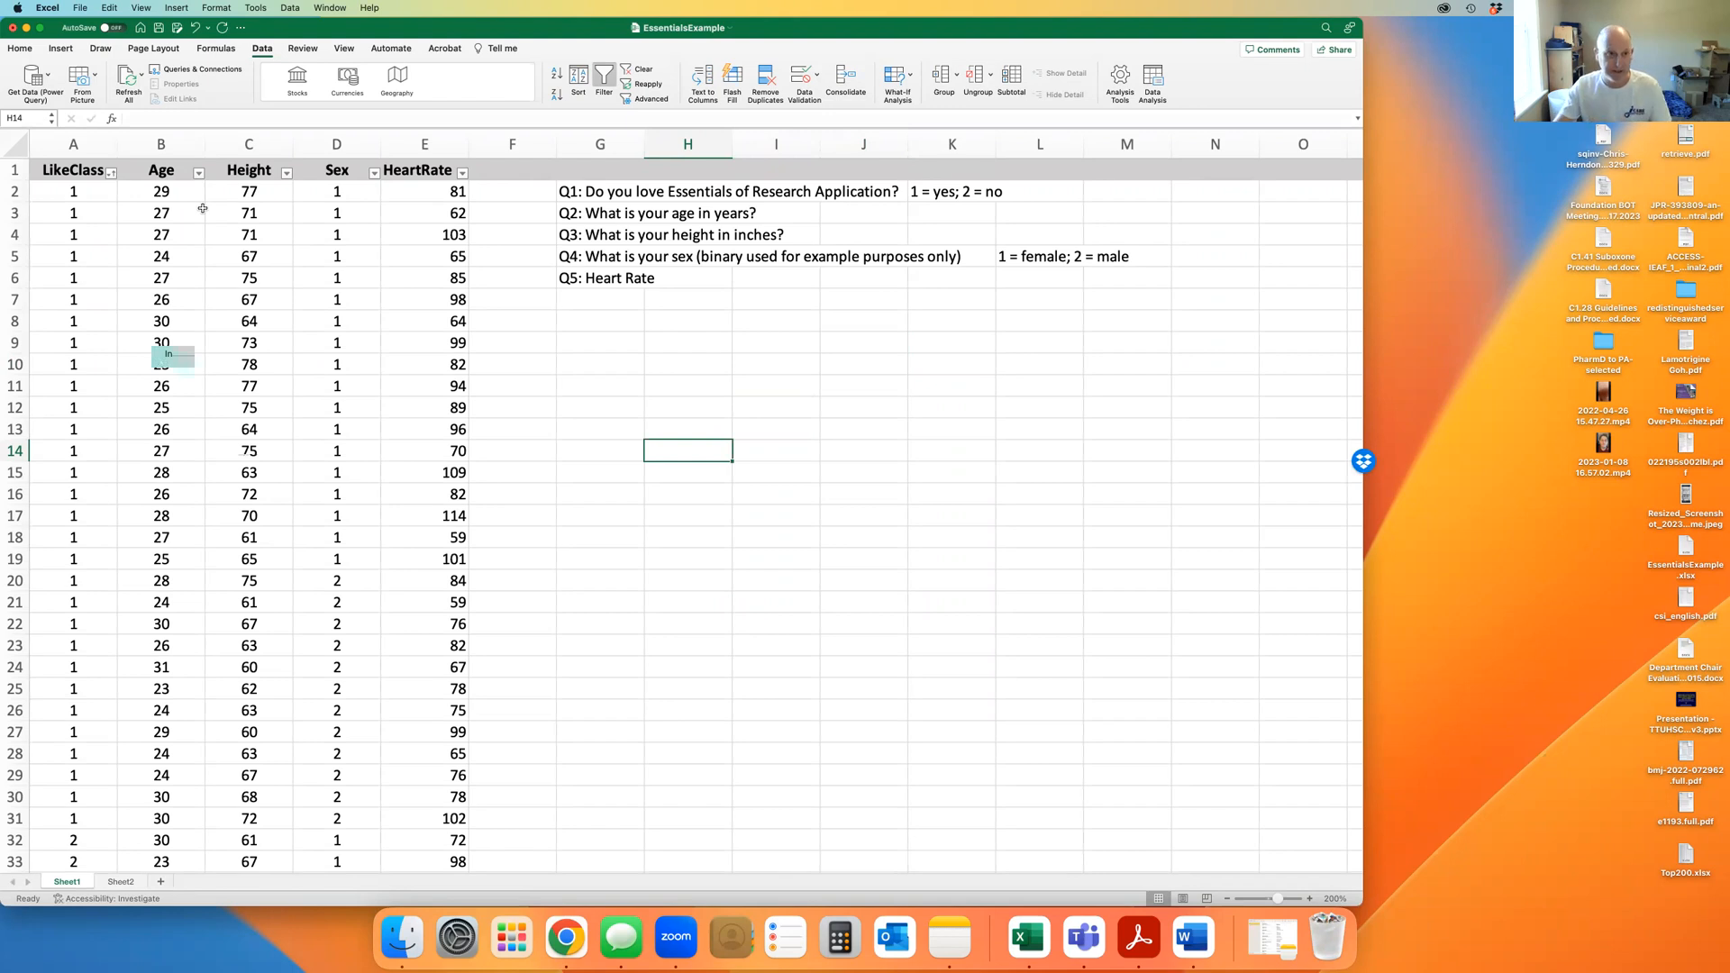
pyautogui.click(163, 173)
pyautogui.click(162, 141)
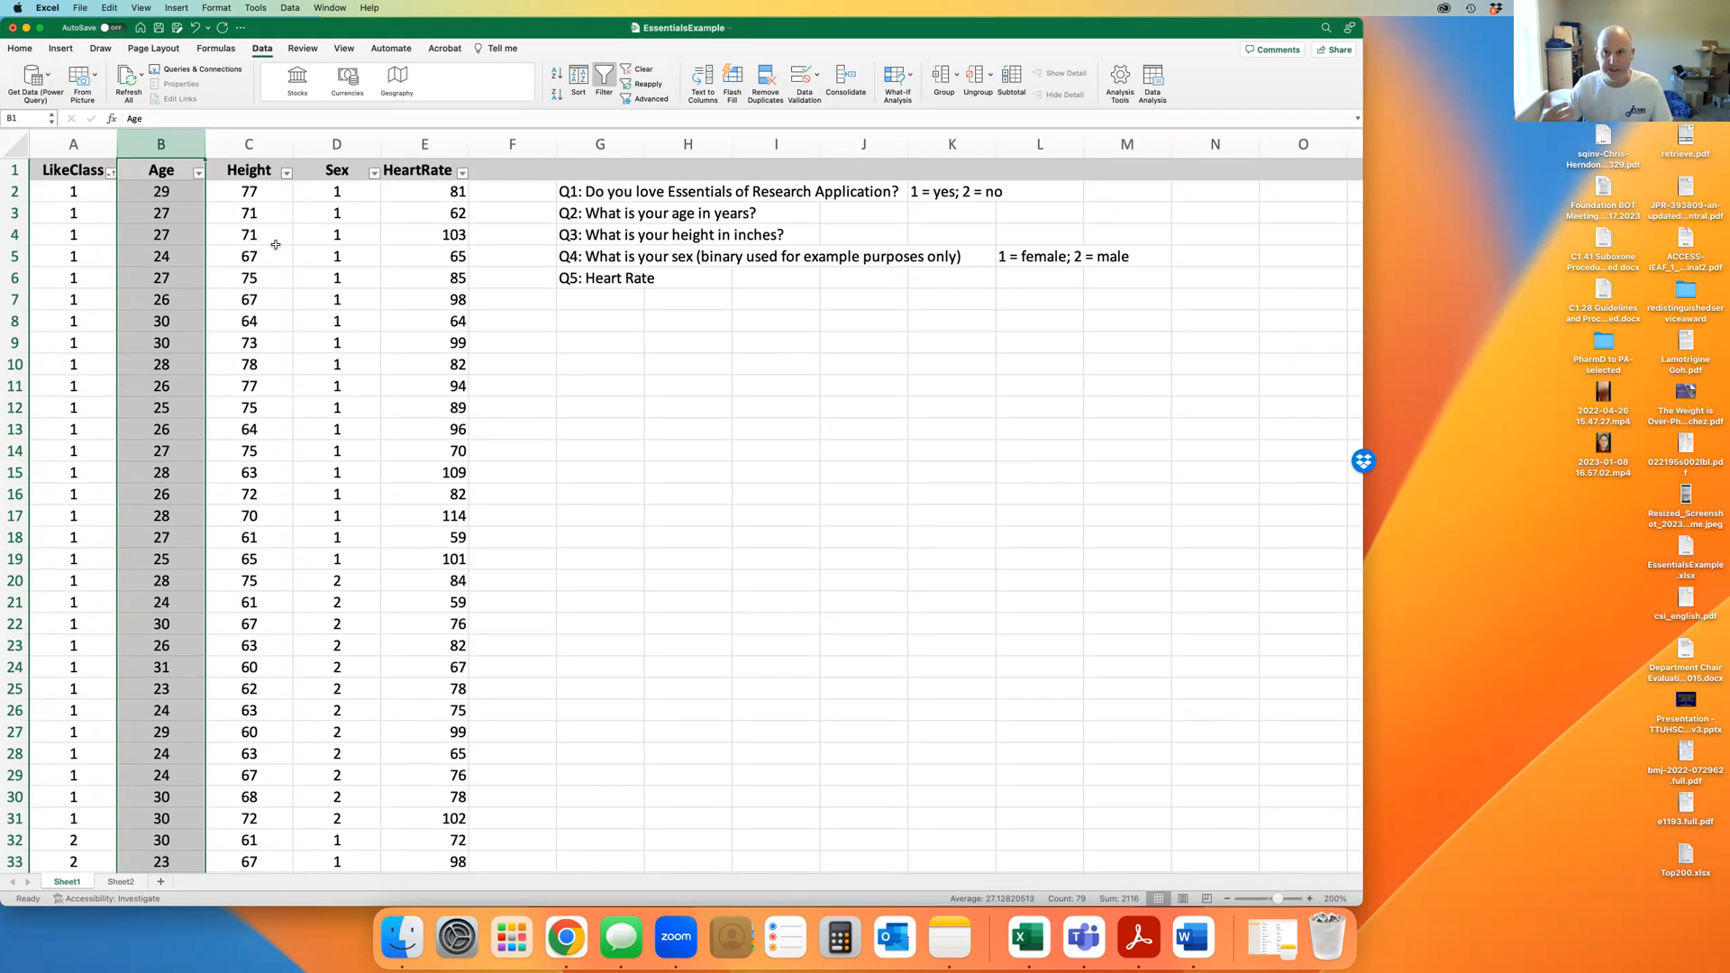
# Enter the heading Bin in H9 with 50, 70 and 90 below, correcting the duplicate 70
pyautogui.click(708, 343)
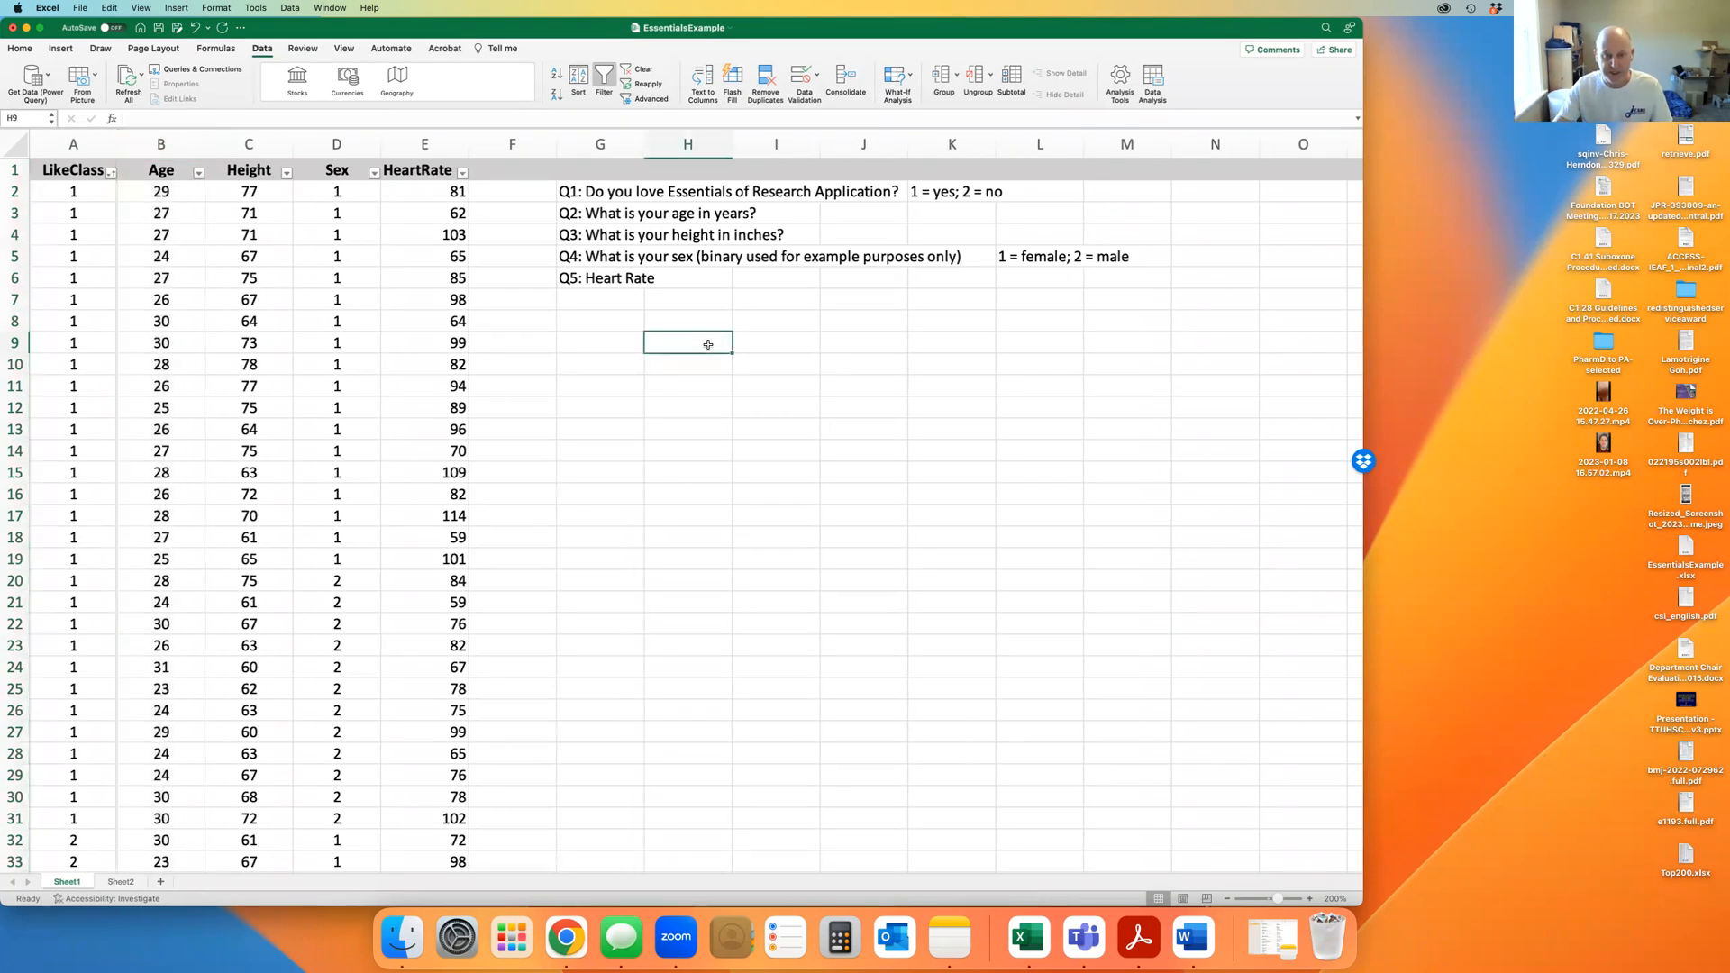
pyautogui.write('Bin')
pyautogui.press('Return')
pyautogui.write('50')
pyautogui.press('Return')
pyautogui.write('70')
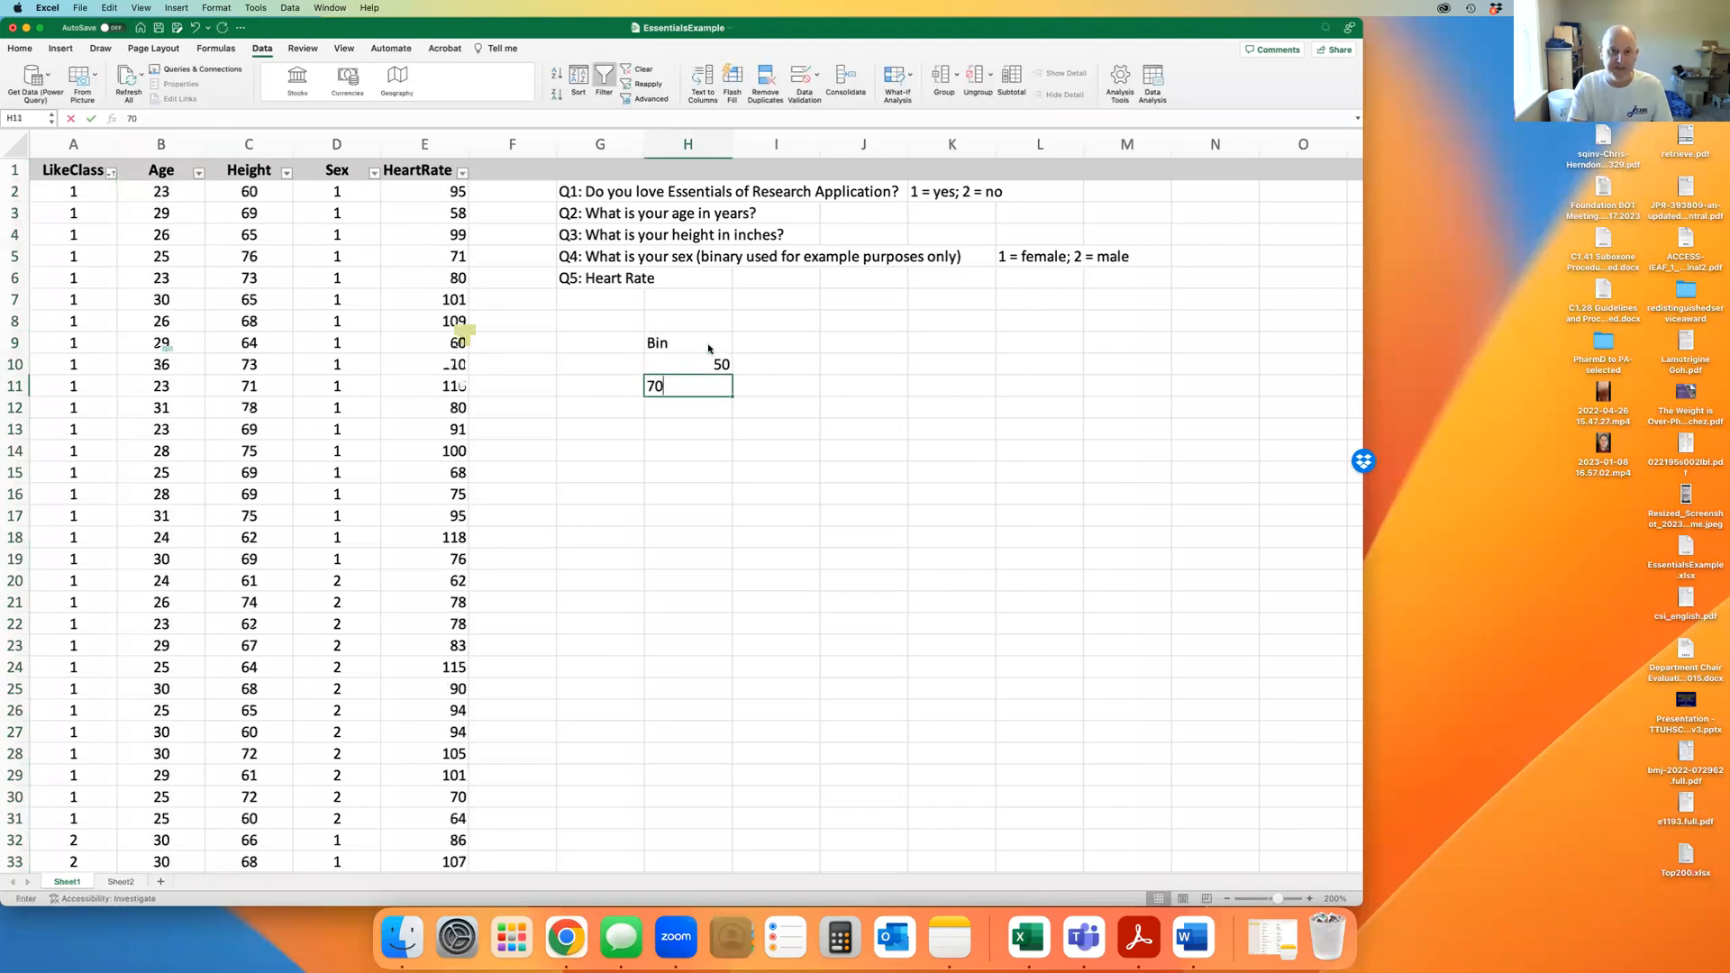
pyautogui.press('Return')
pyautogui.write('70')
pyautogui.press('Return')
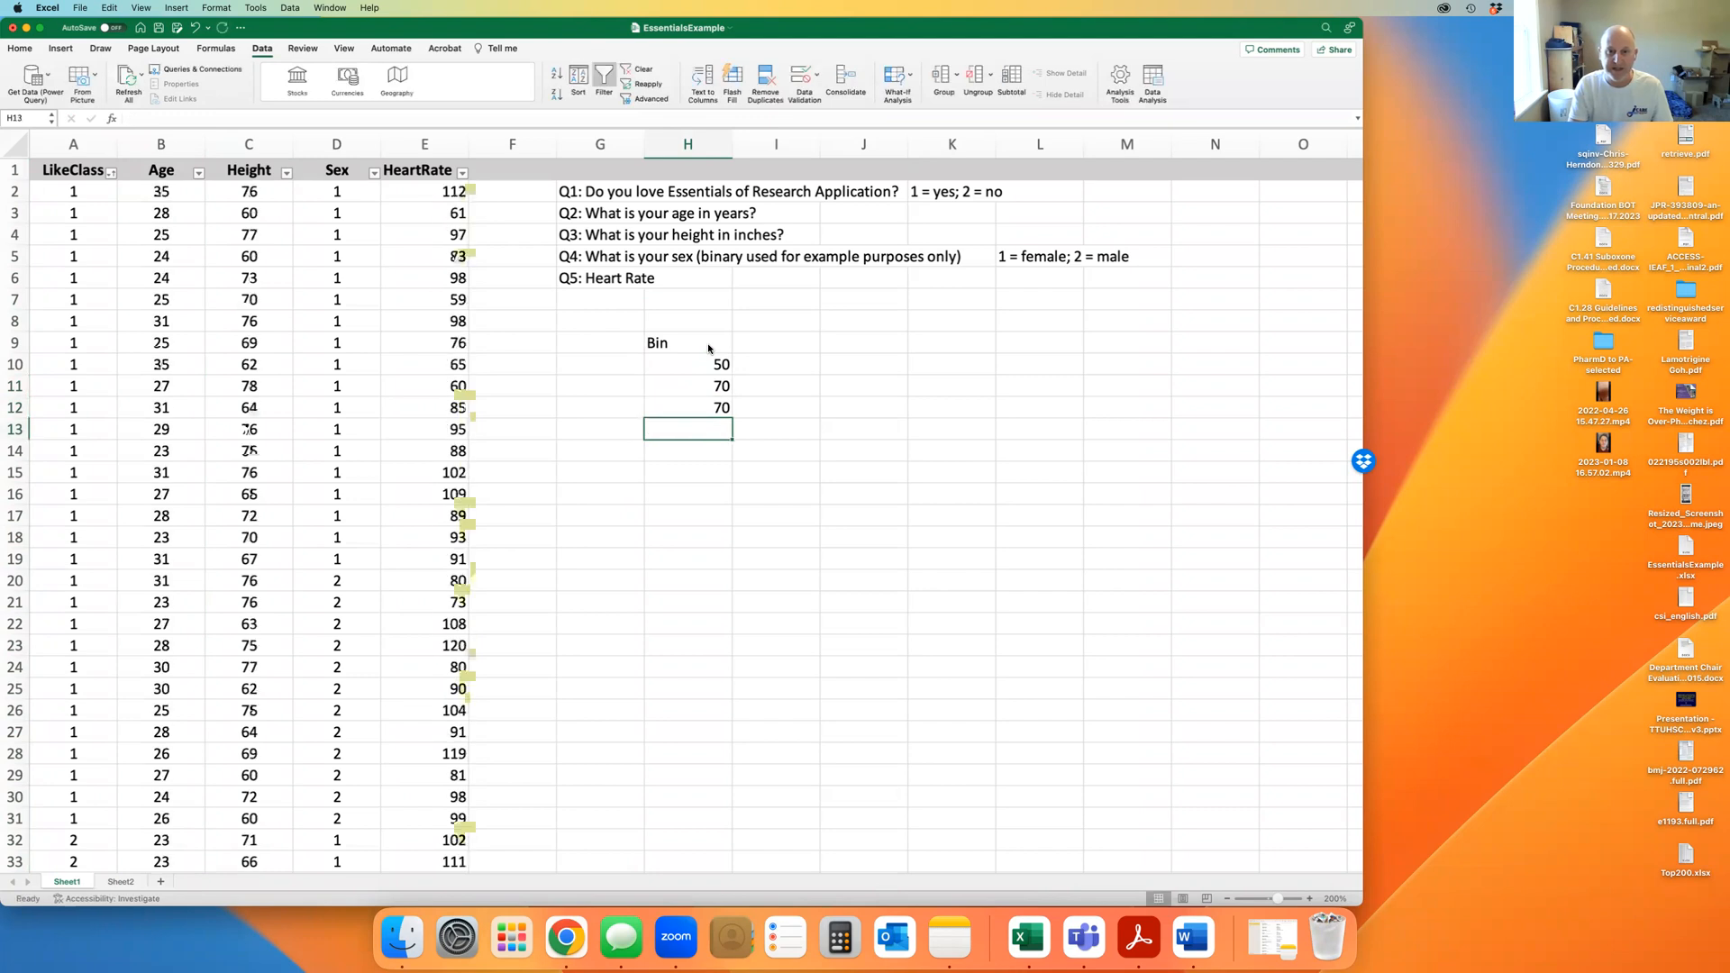
pyautogui.press('Up')
pyautogui.write('90')
pyautogui.press('Return')
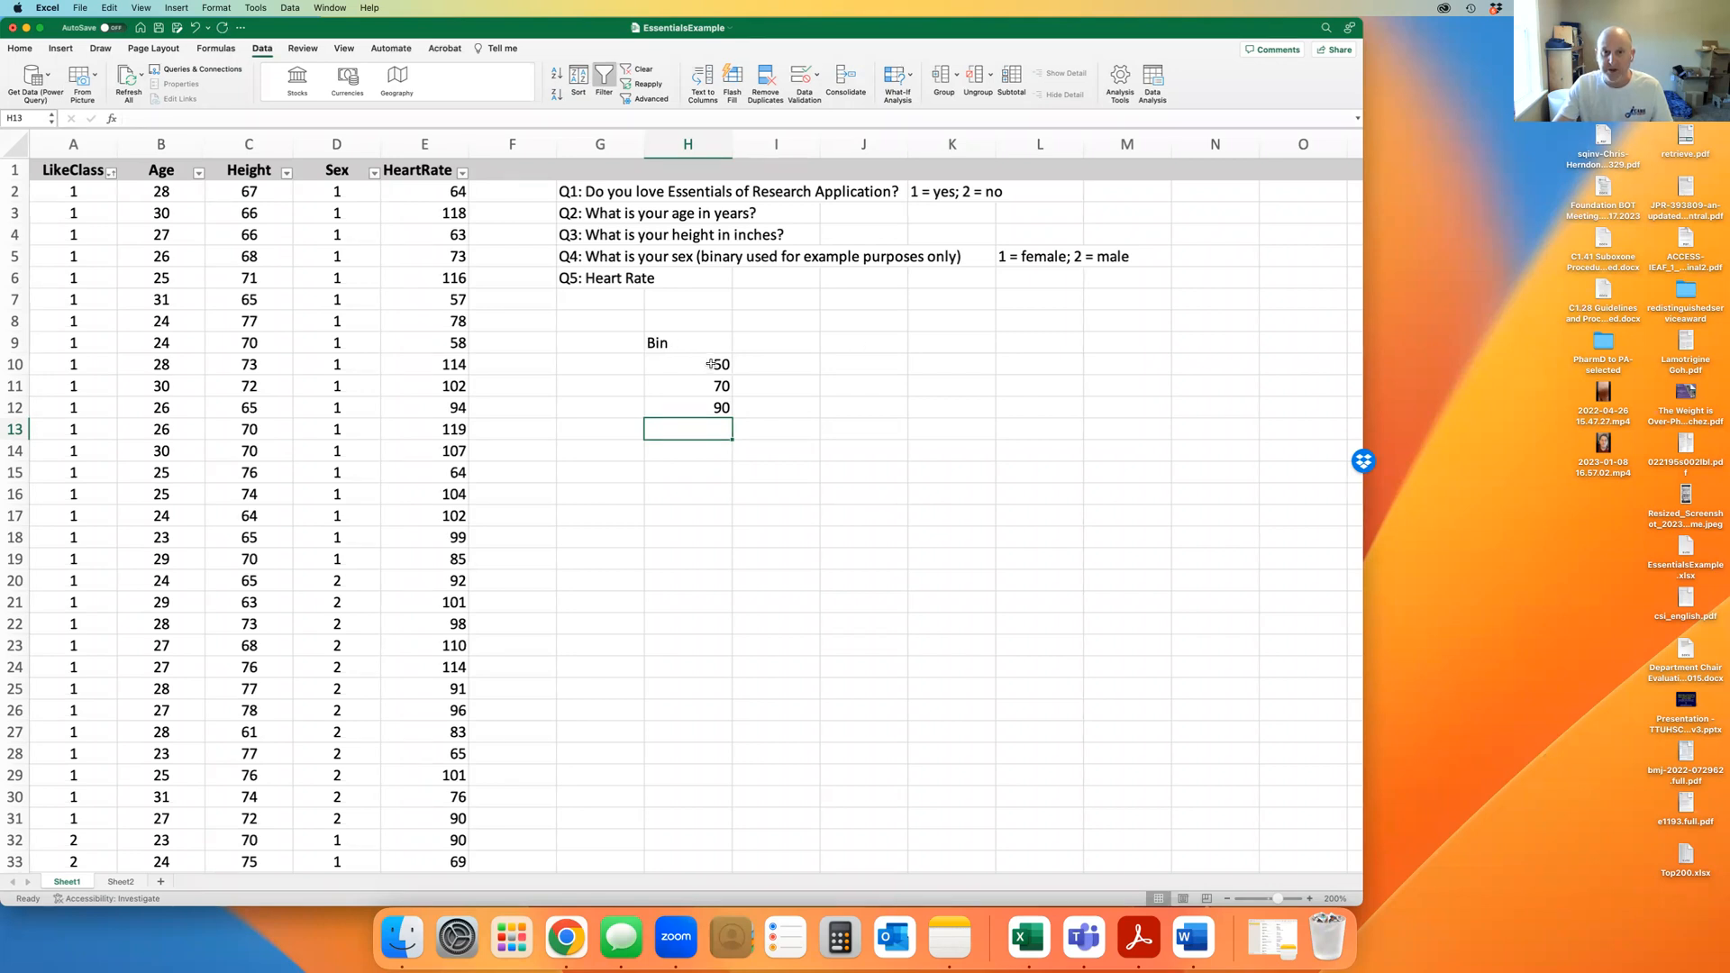
# Select the I10:K15 output block beside the bins and open the Formula Builder
pyautogui.moveTo(705, 363); pyautogui.dragTo(703, 424)
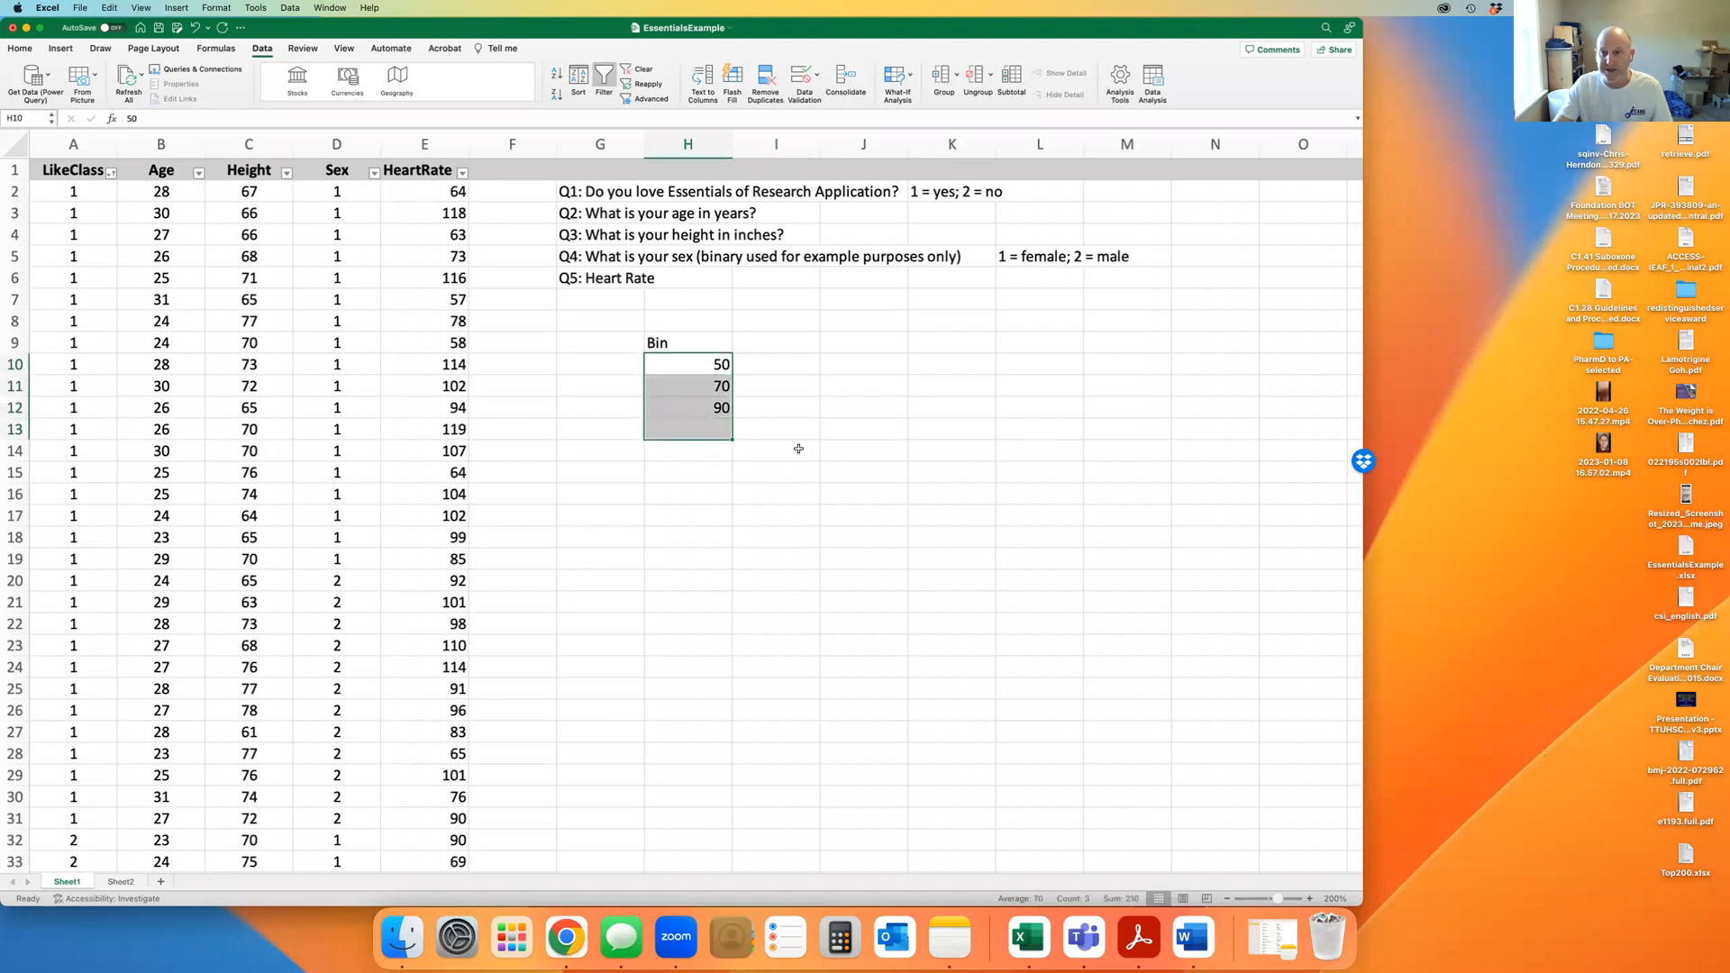
pyautogui.click(872, 490)
pyautogui.moveTo(786, 358); pyautogui.dragTo(936, 474)
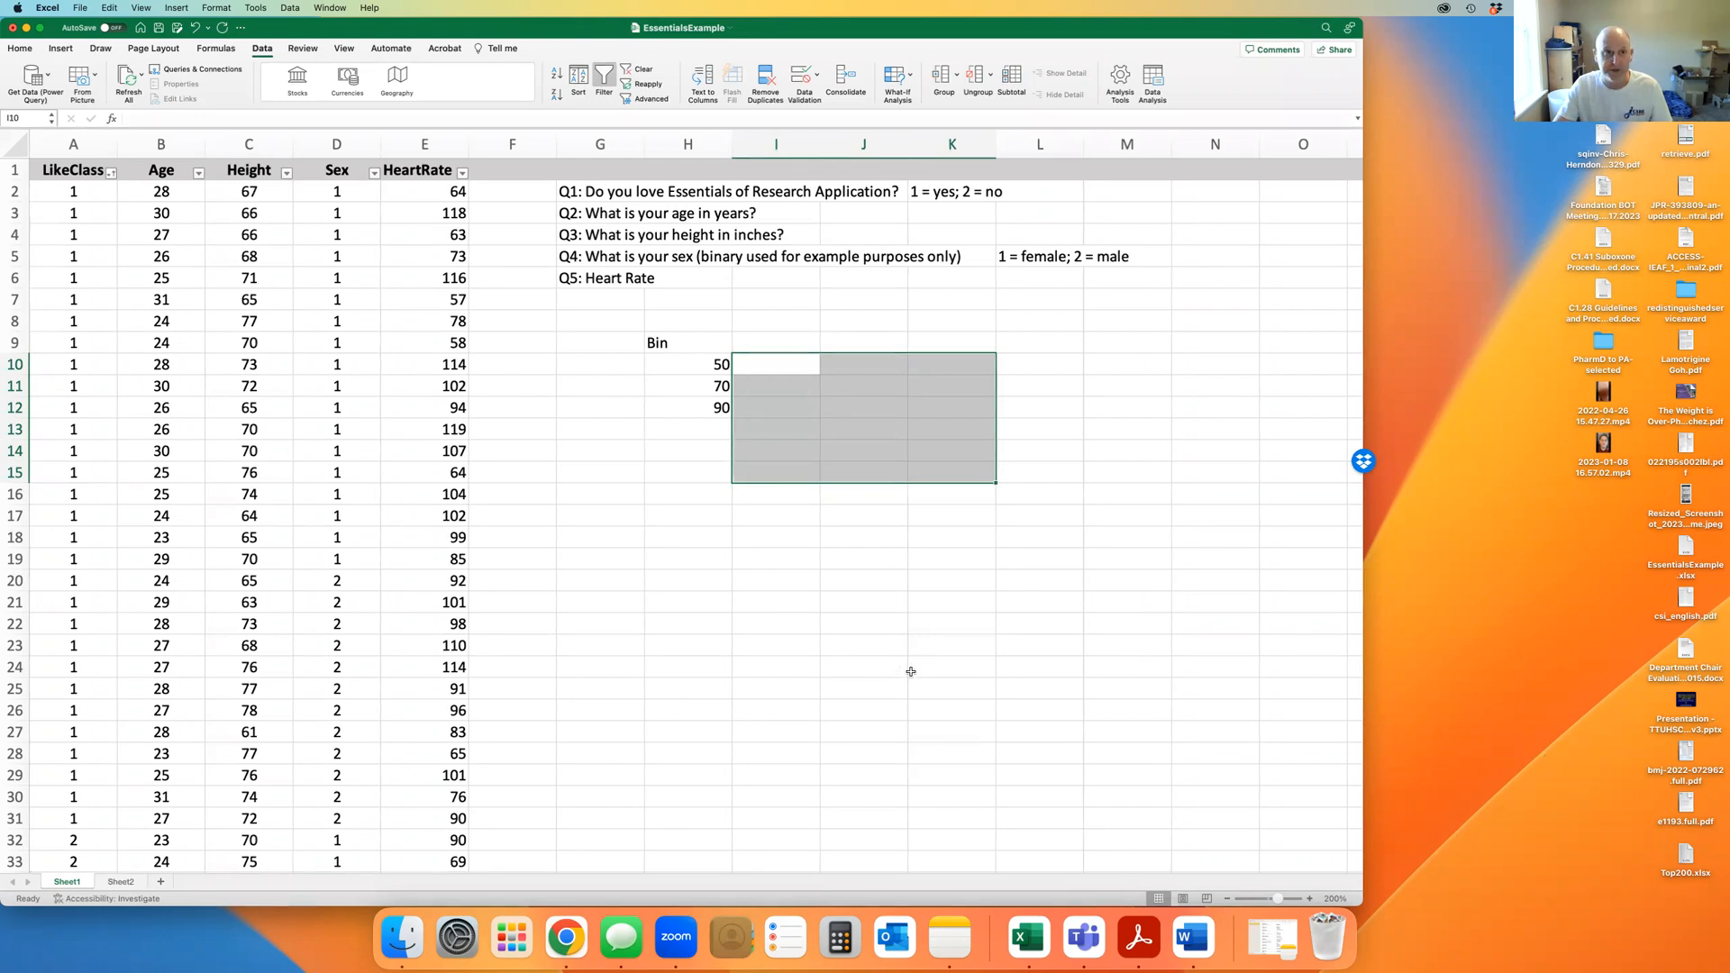
pyautogui.click(113, 119)
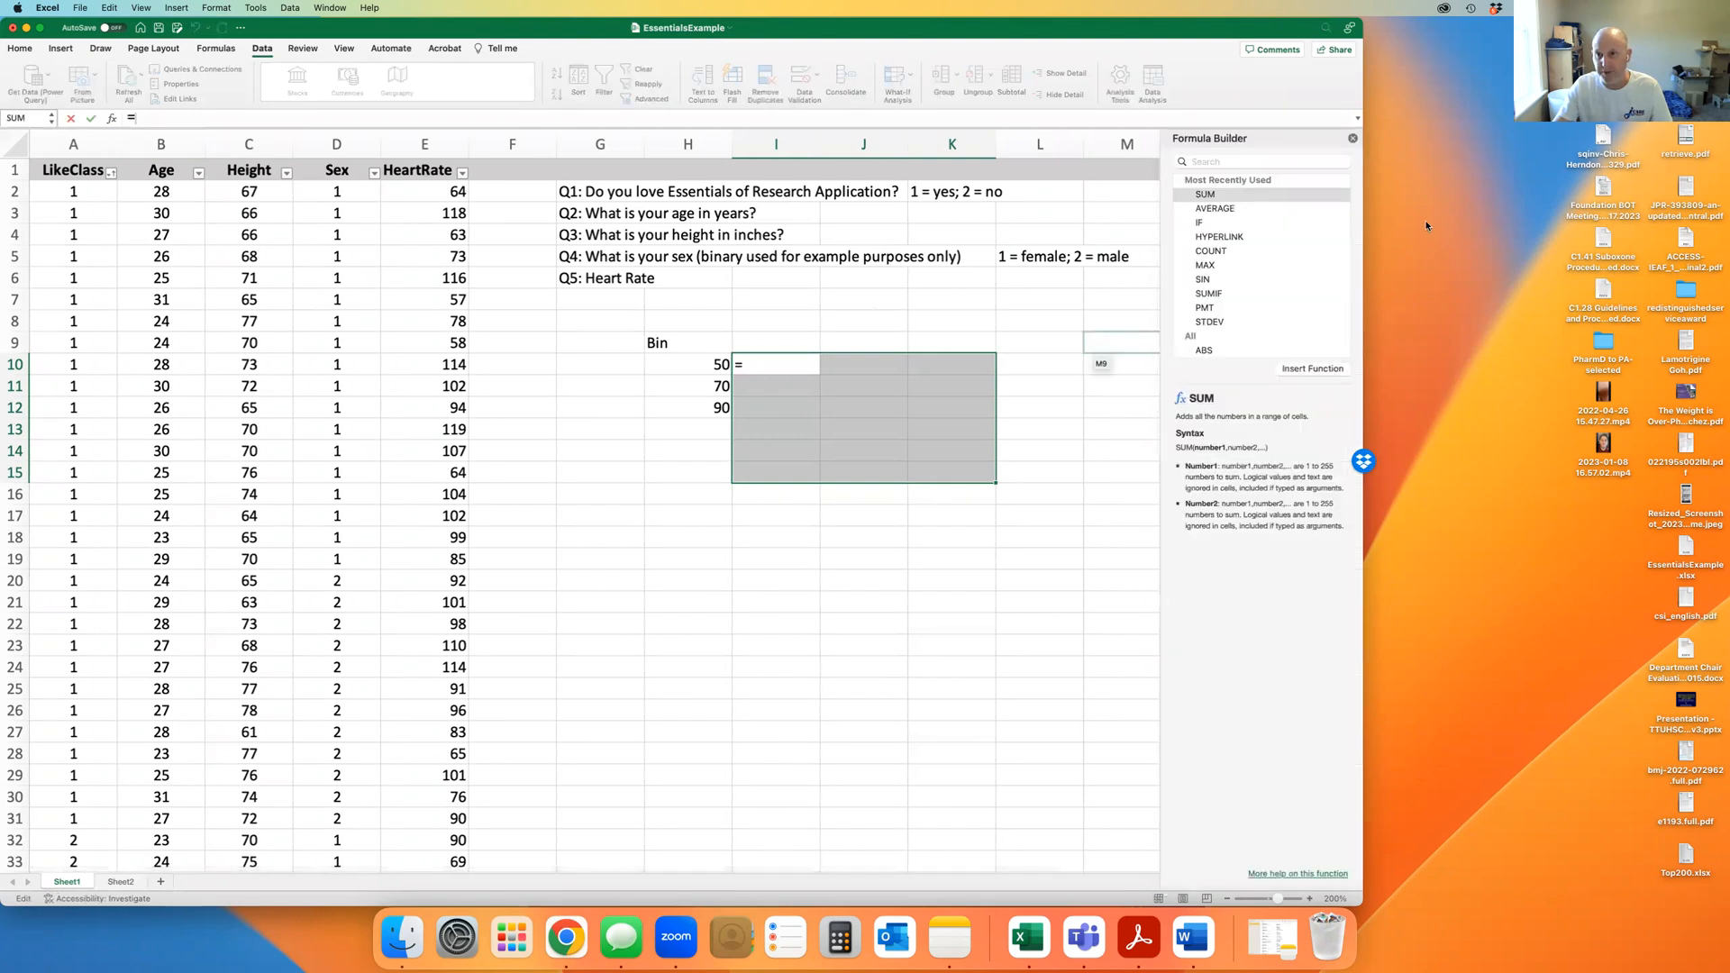